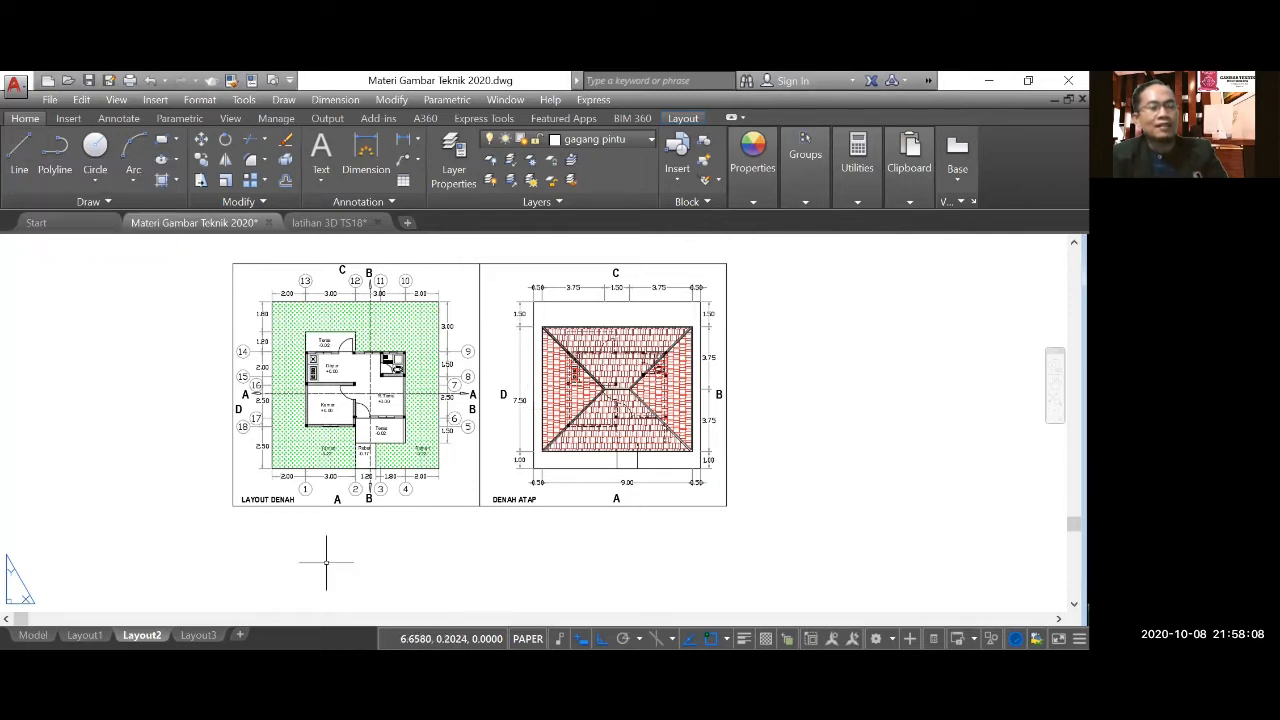
# Draw a 10-unit horizontal ground line in the empty area below the LAYOUT DENAH plan.
pyautogui.scroll(-2, 340, 479)
pyautogui.scroll(-4, 340, 479)
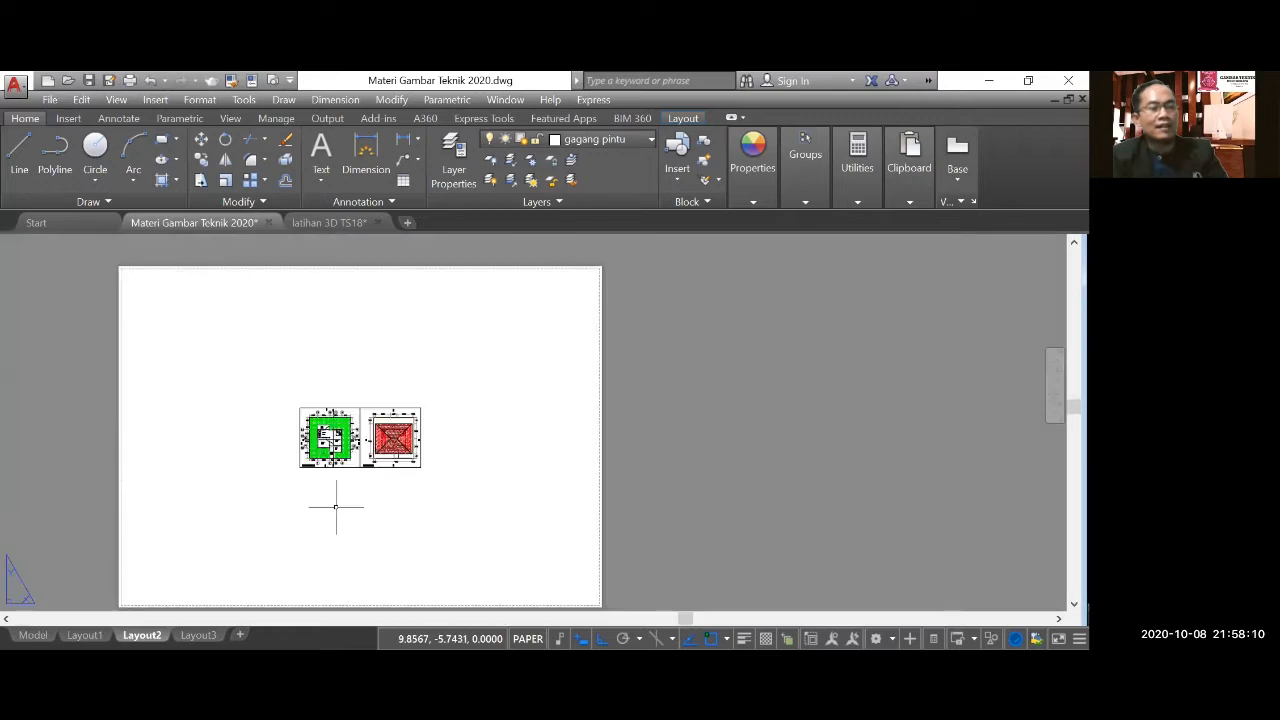
pyautogui.scroll(4, 355, 520)
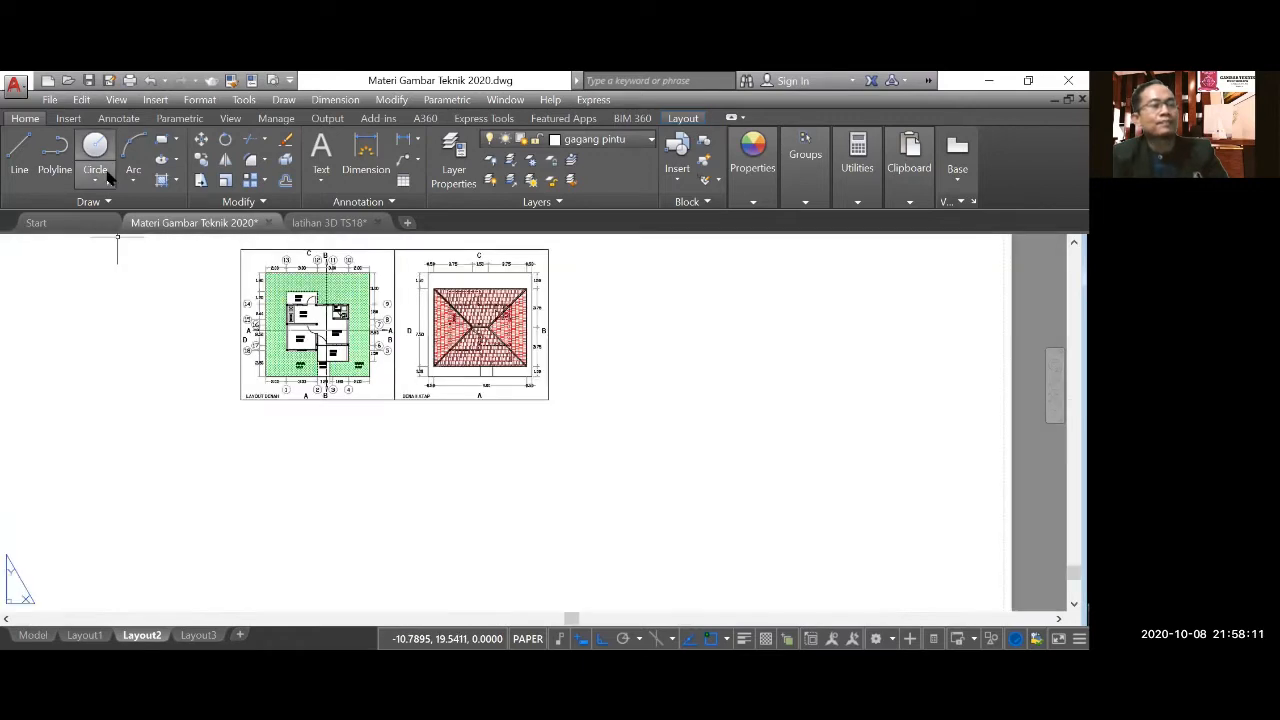
pyautogui.click(20, 148)
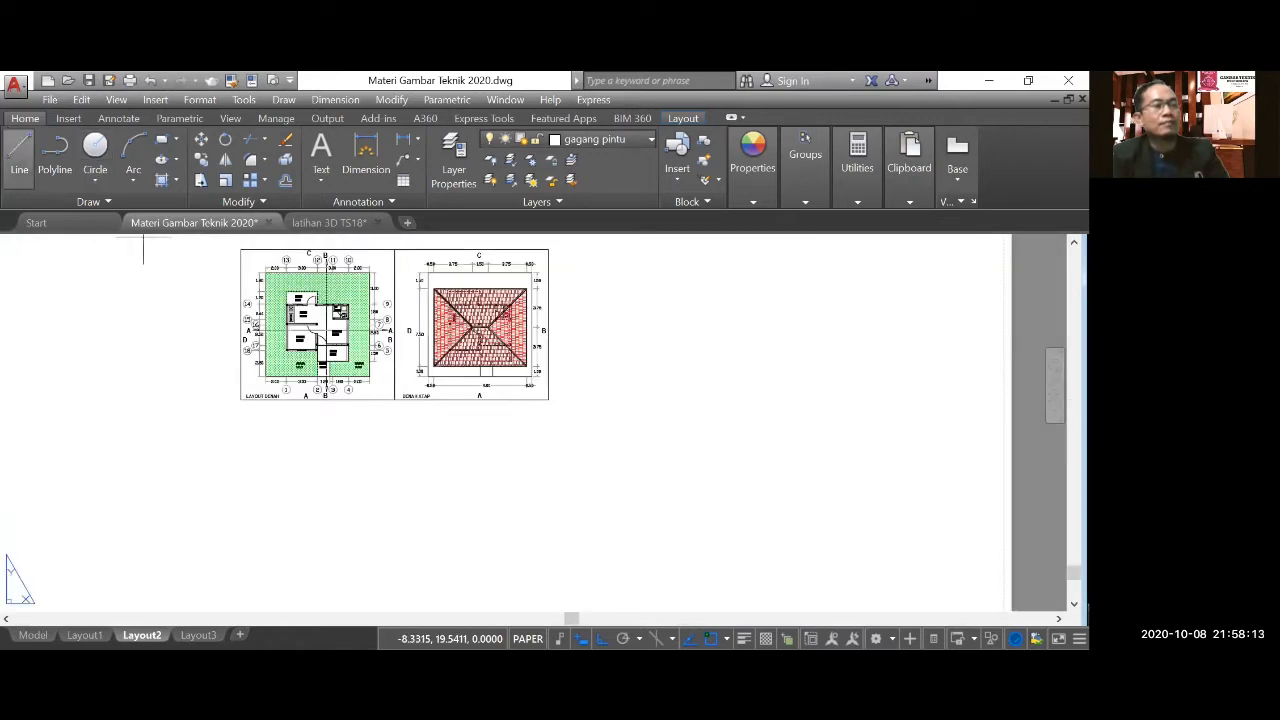
pyautogui.click(276, 488)
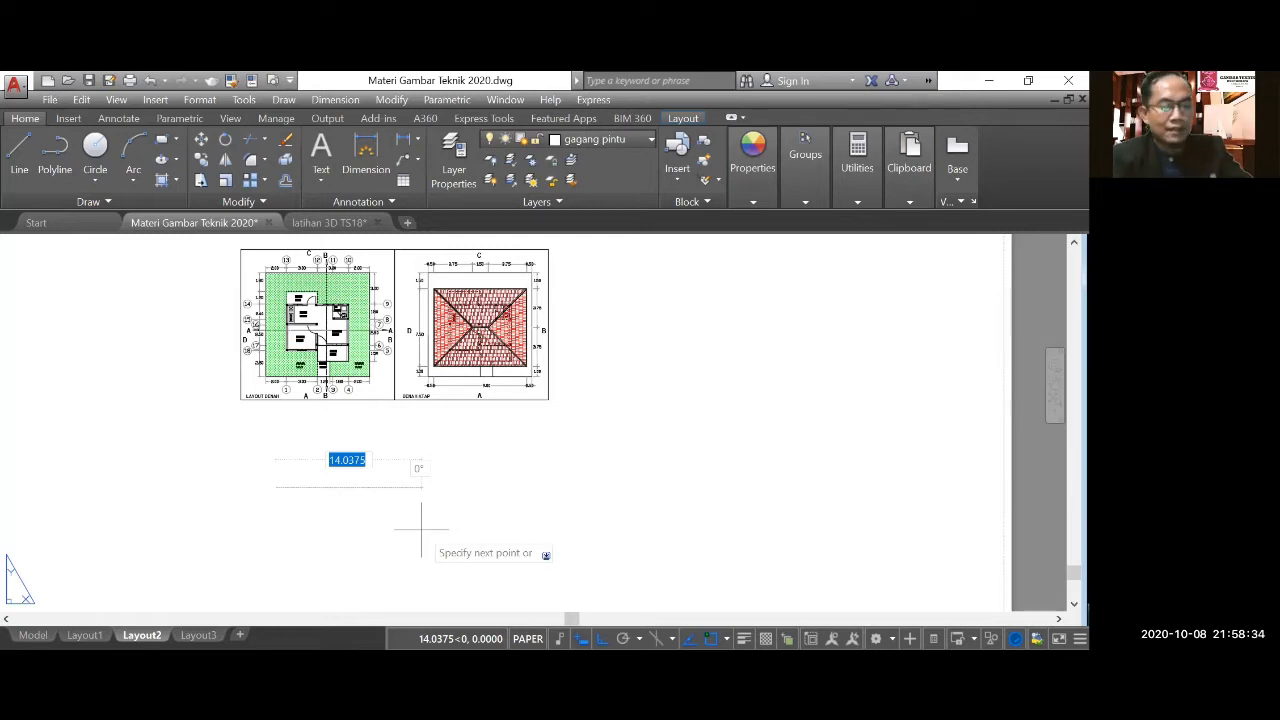
pyautogui.write('10')
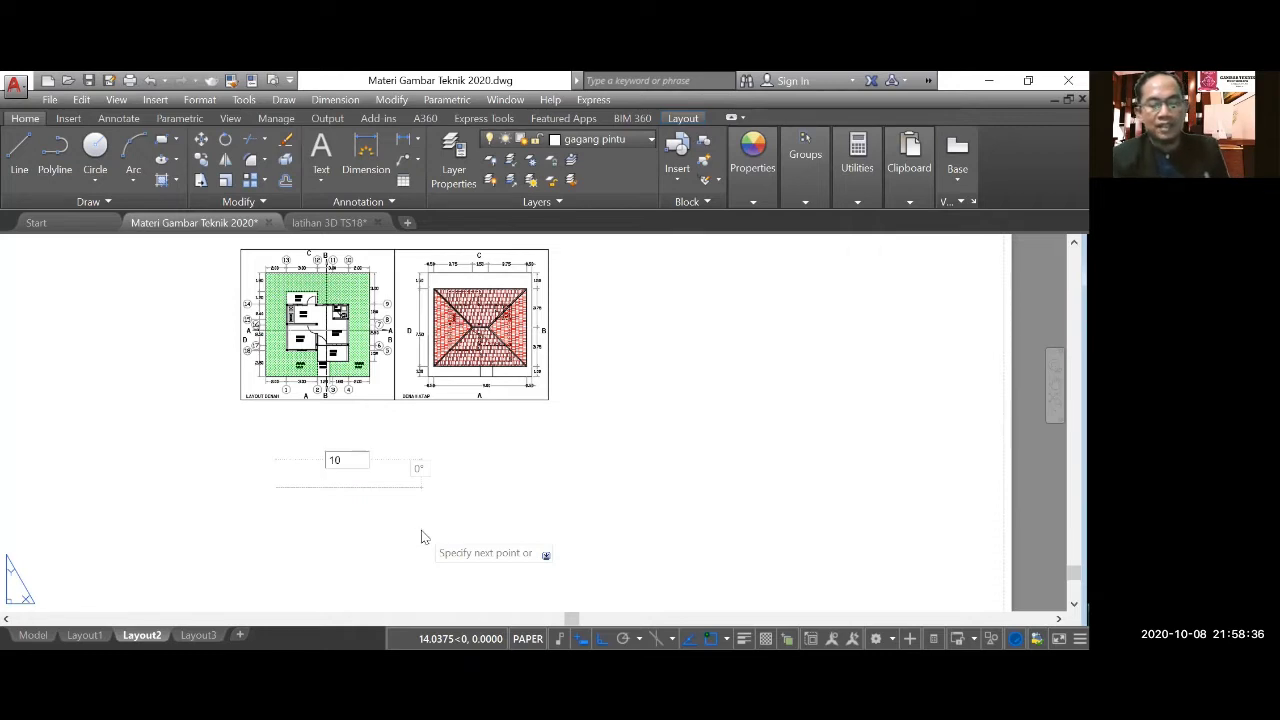
pyautogui.press('Return')
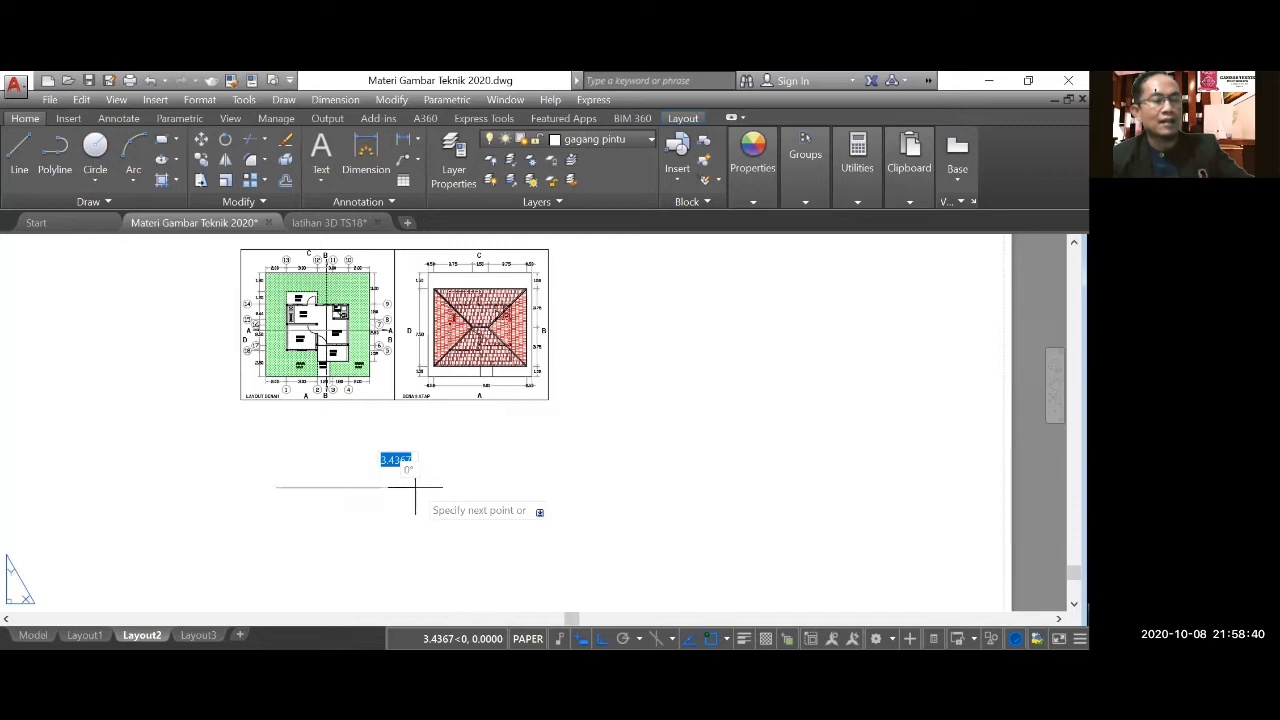
pyautogui.press('Escape')
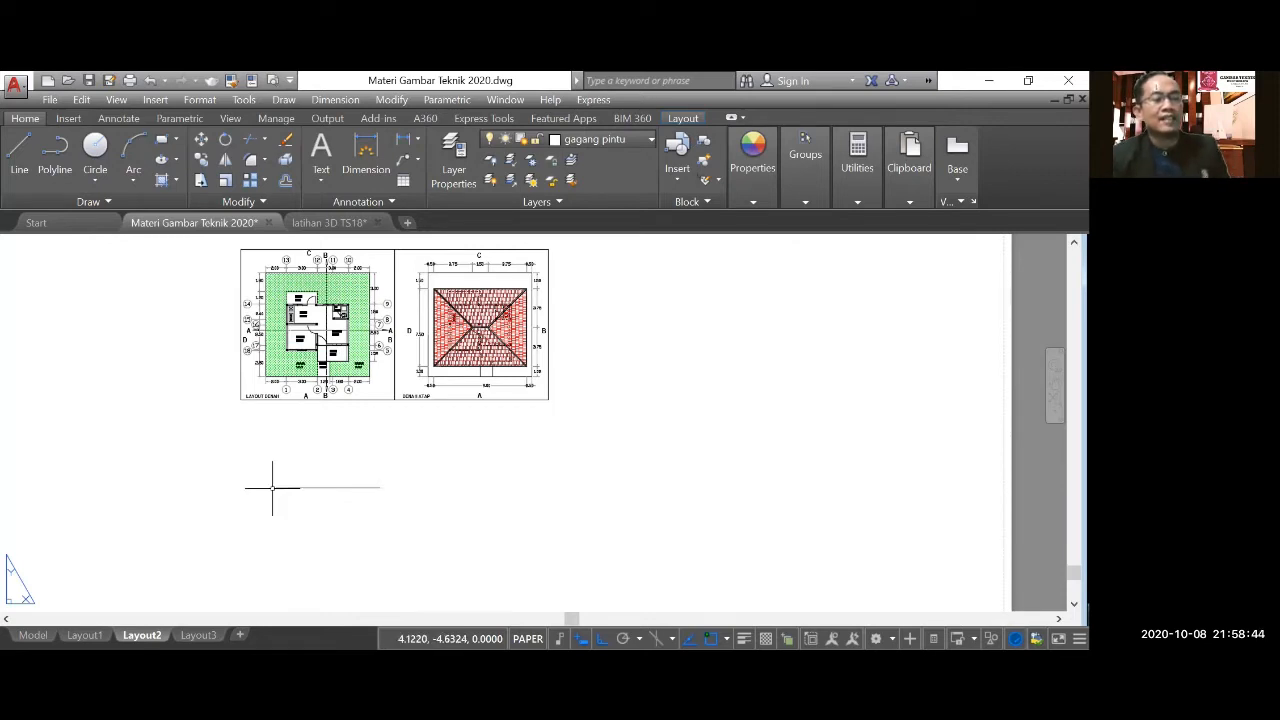
# Start a new line at the ground line's left end with a 2-unit segment running right along it.
pyautogui.scroll(2, 258, 362)
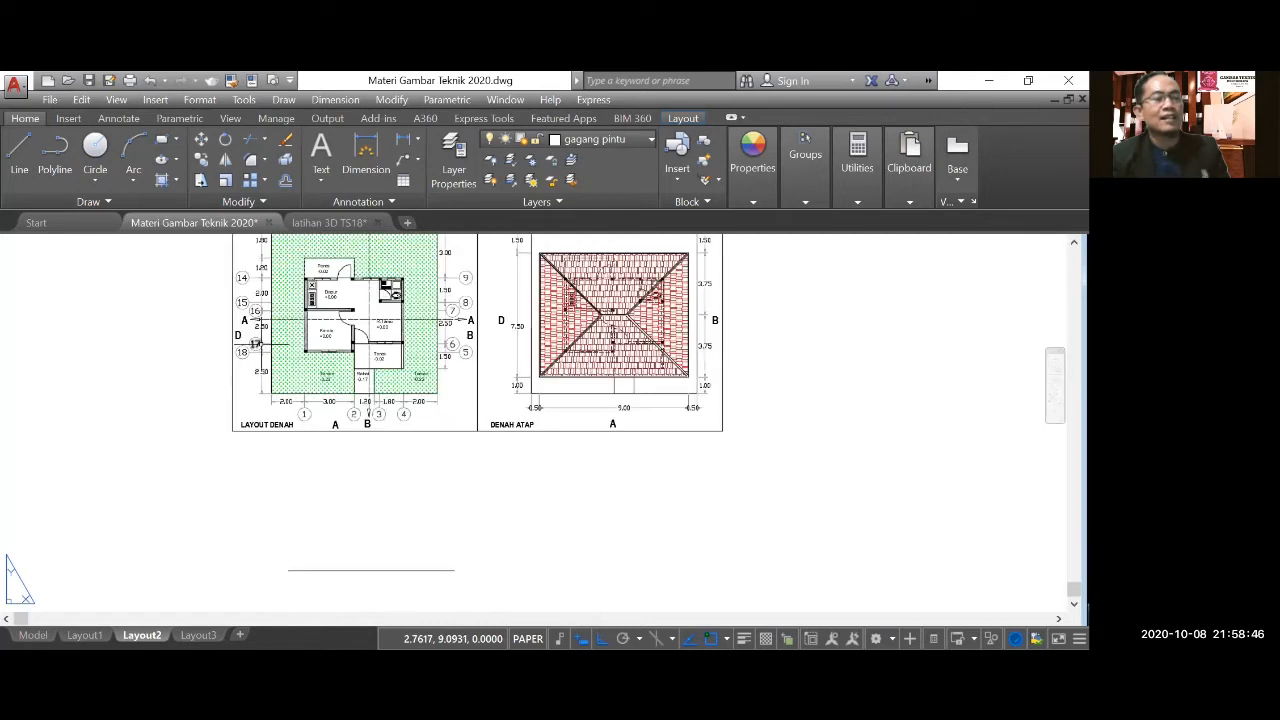
pyautogui.scroll(2, 256, 343)
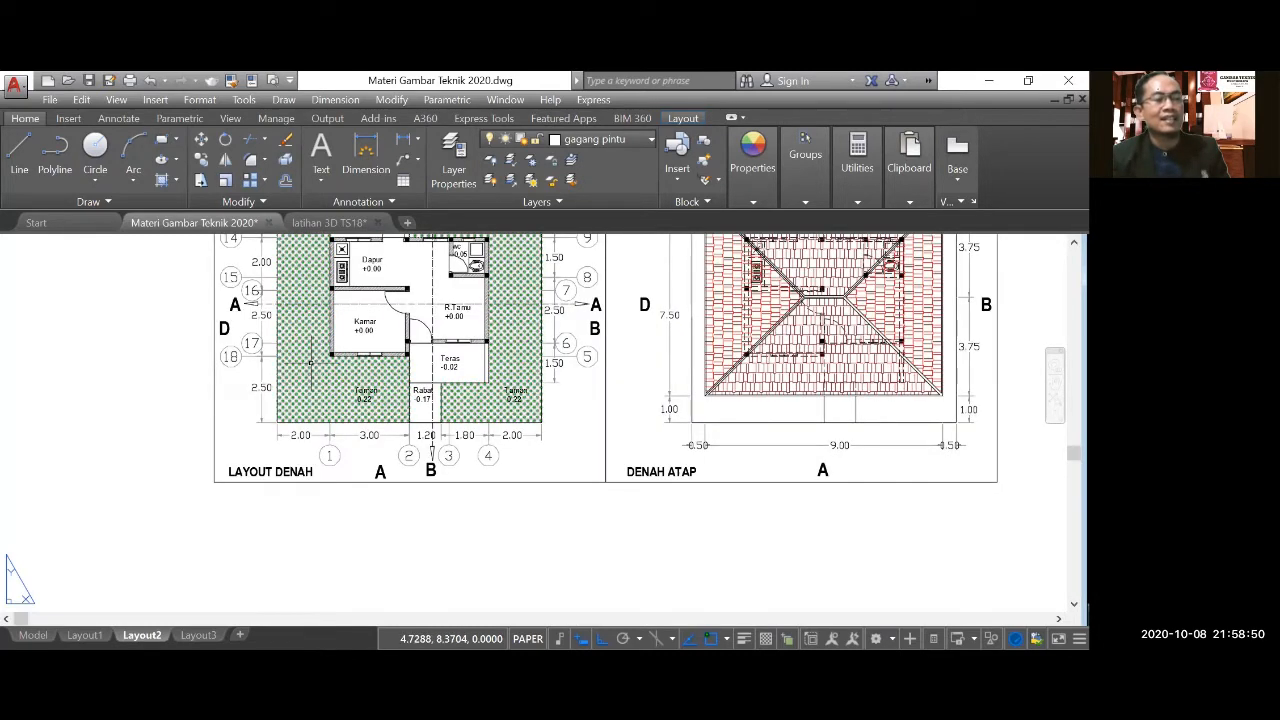
pyautogui.scroll(-2, 300, 435)
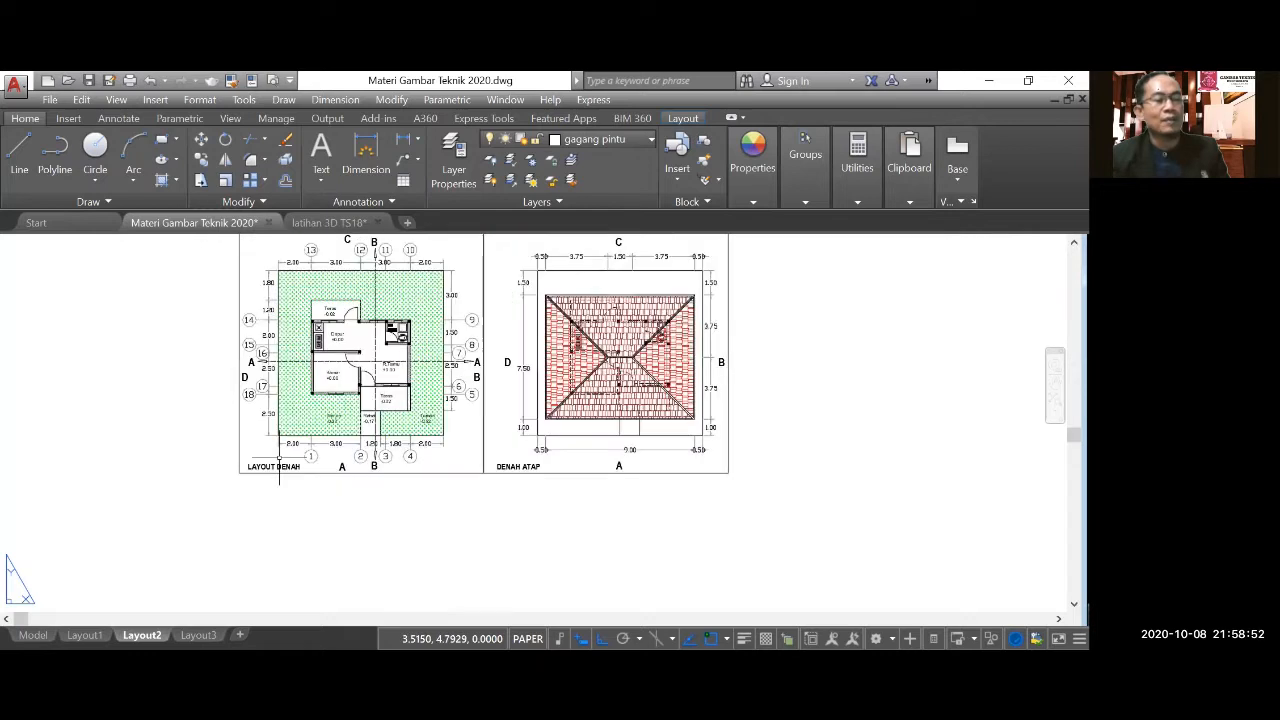
pyautogui.scroll(-2, 285, 515)
pyautogui.scroll(4, 290, 555)
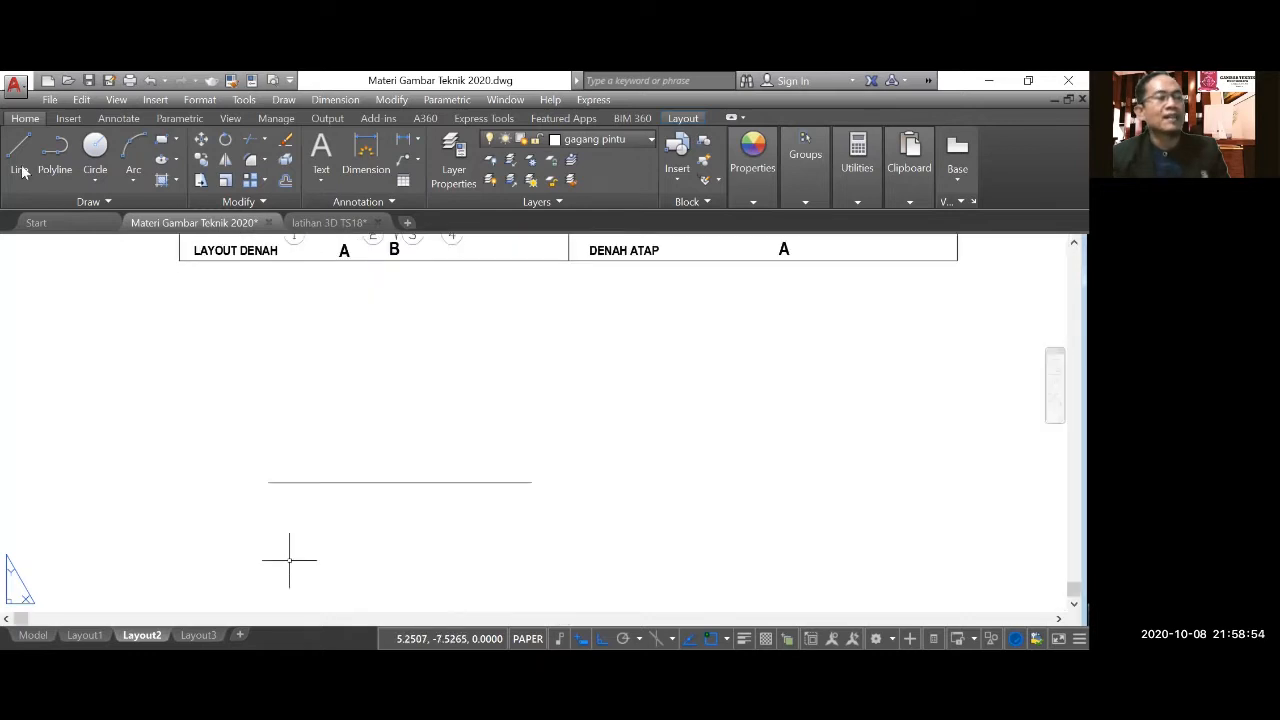
pyautogui.click(19, 155)
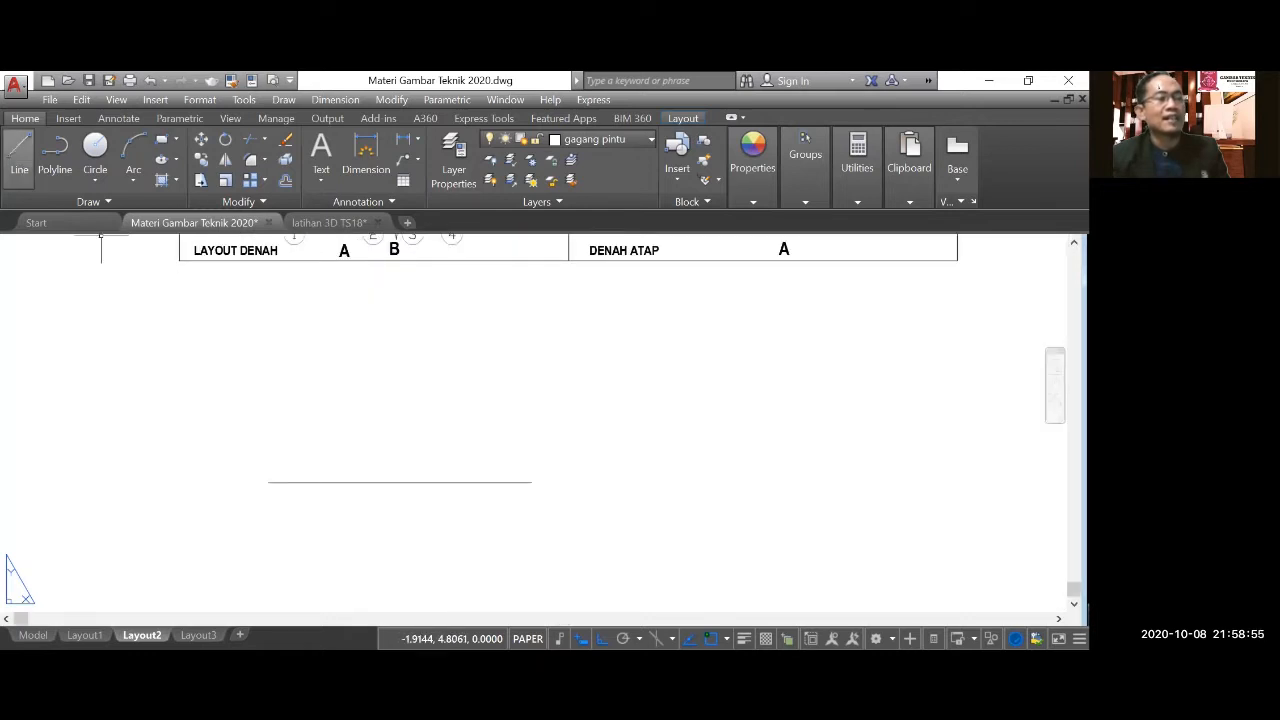
pyautogui.click(268, 482)
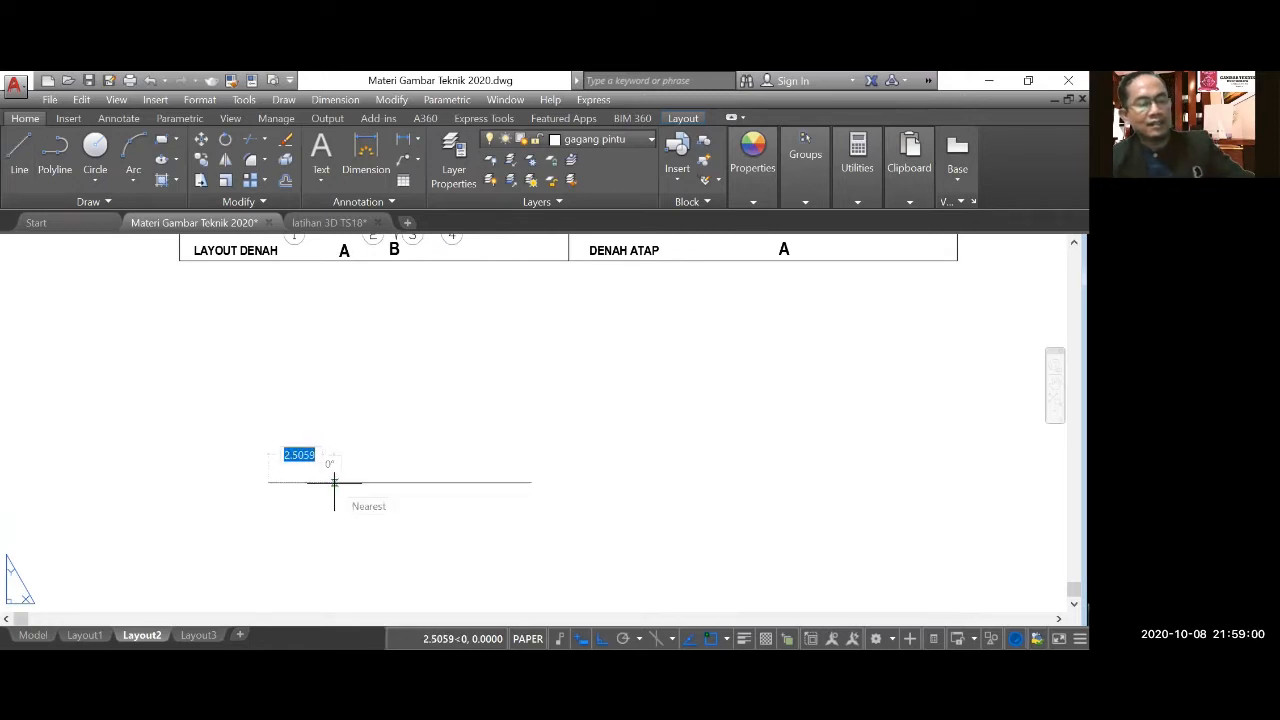
pyautogui.write('2')
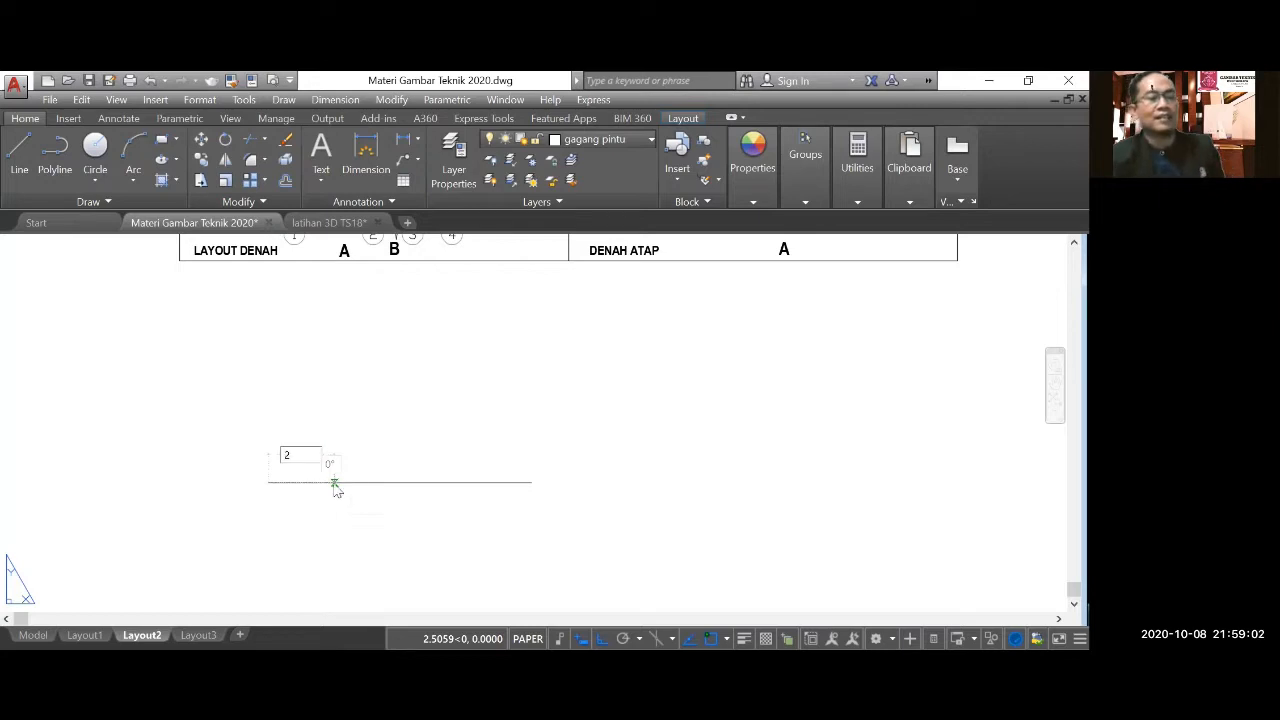
pyautogui.press('Return')
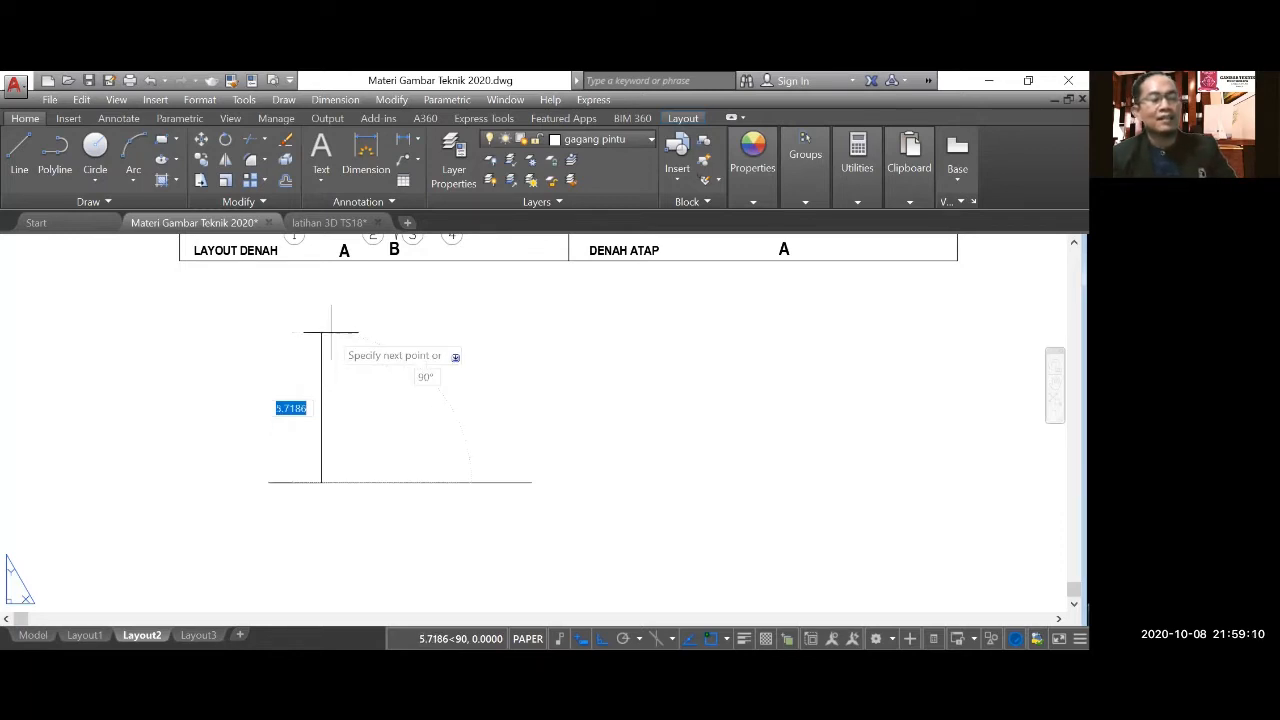
# Continue the line vertically upward 3.22 units from the ground line as the left wall edge.
pyautogui.scroll(-5, 290, 480)
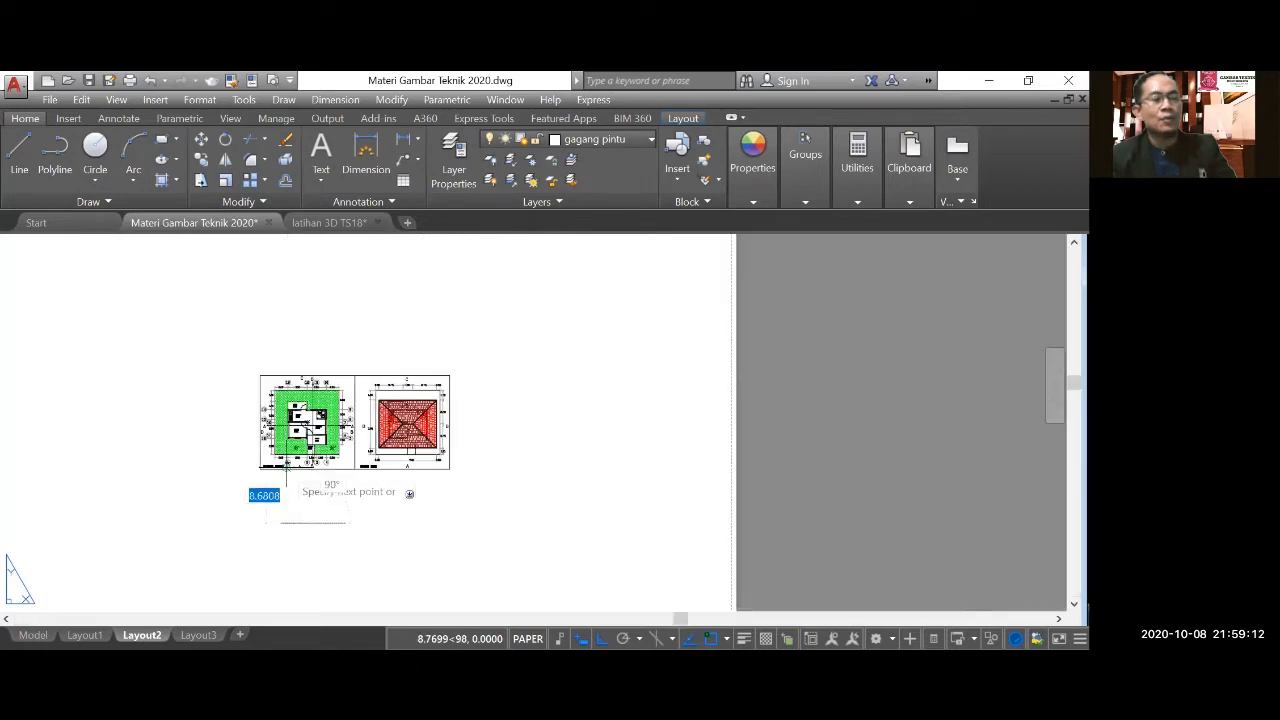
pyautogui.scroll(6, 290, 470)
pyautogui.scroll(2, 297, 457)
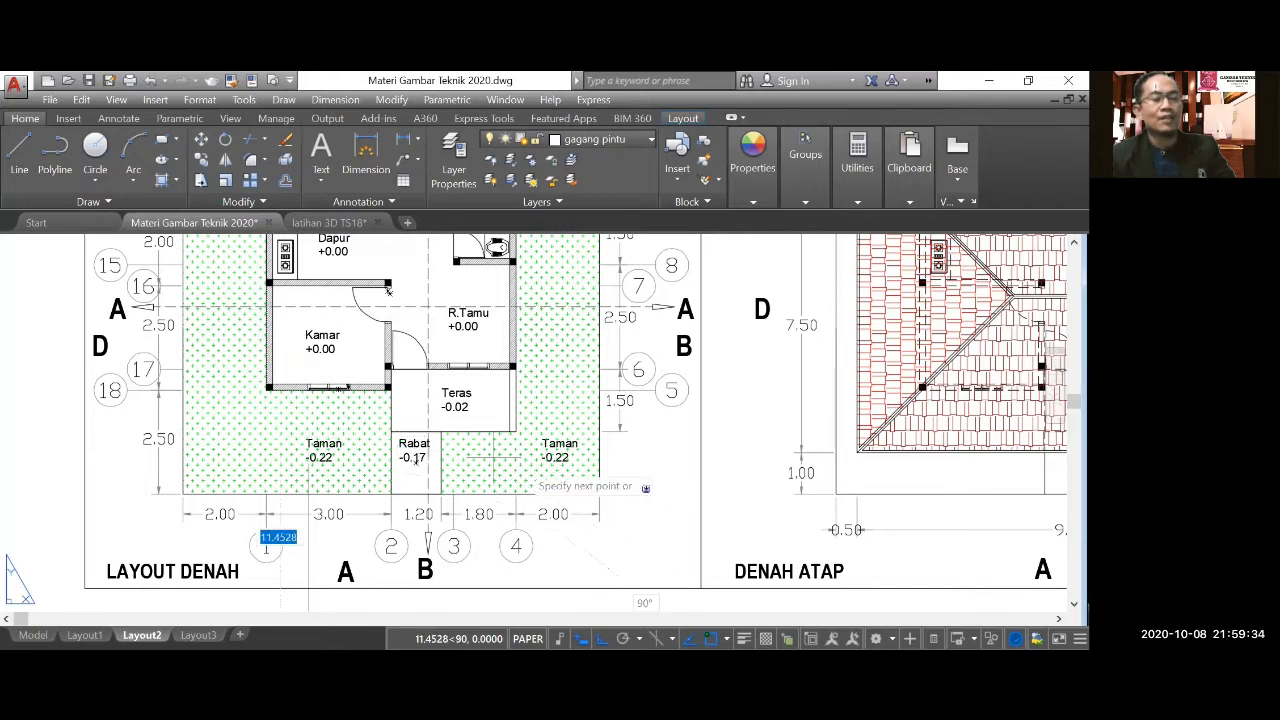
pyautogui.scroll(-4, 496, 458)
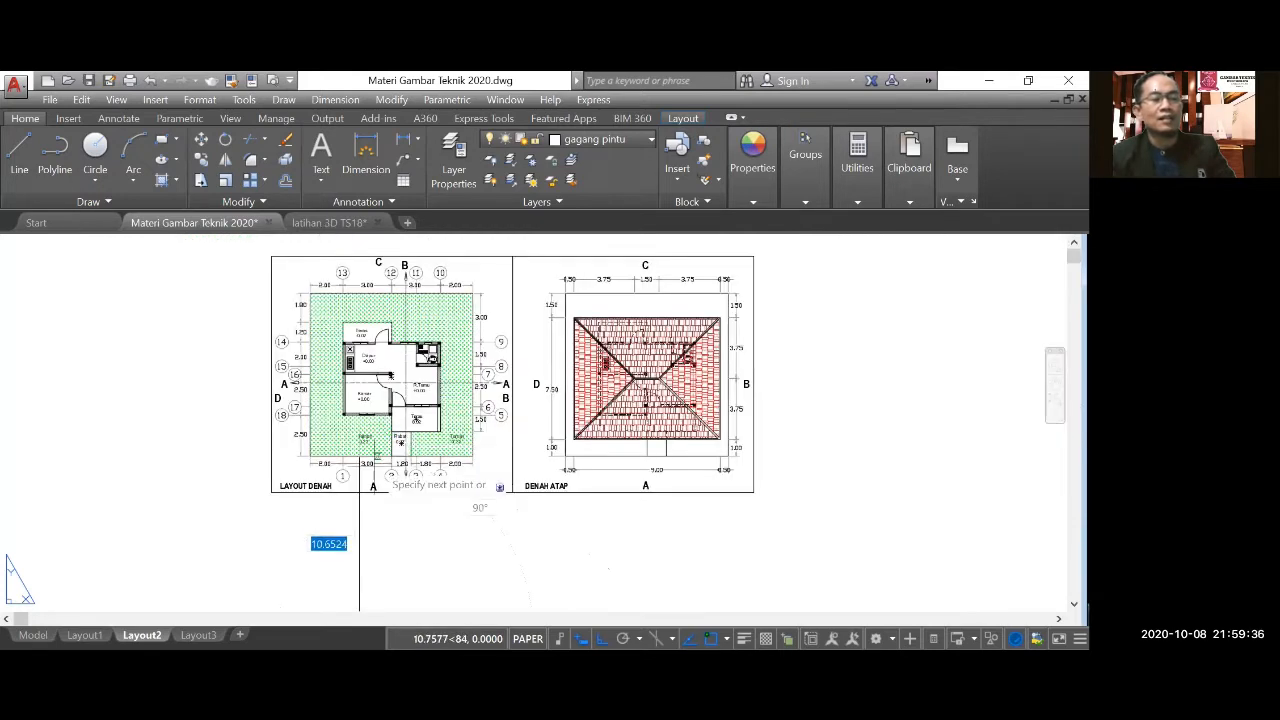
pyautogui.moveTo(359, 476); pyautogui.dragTo(344, 474, button='middle')
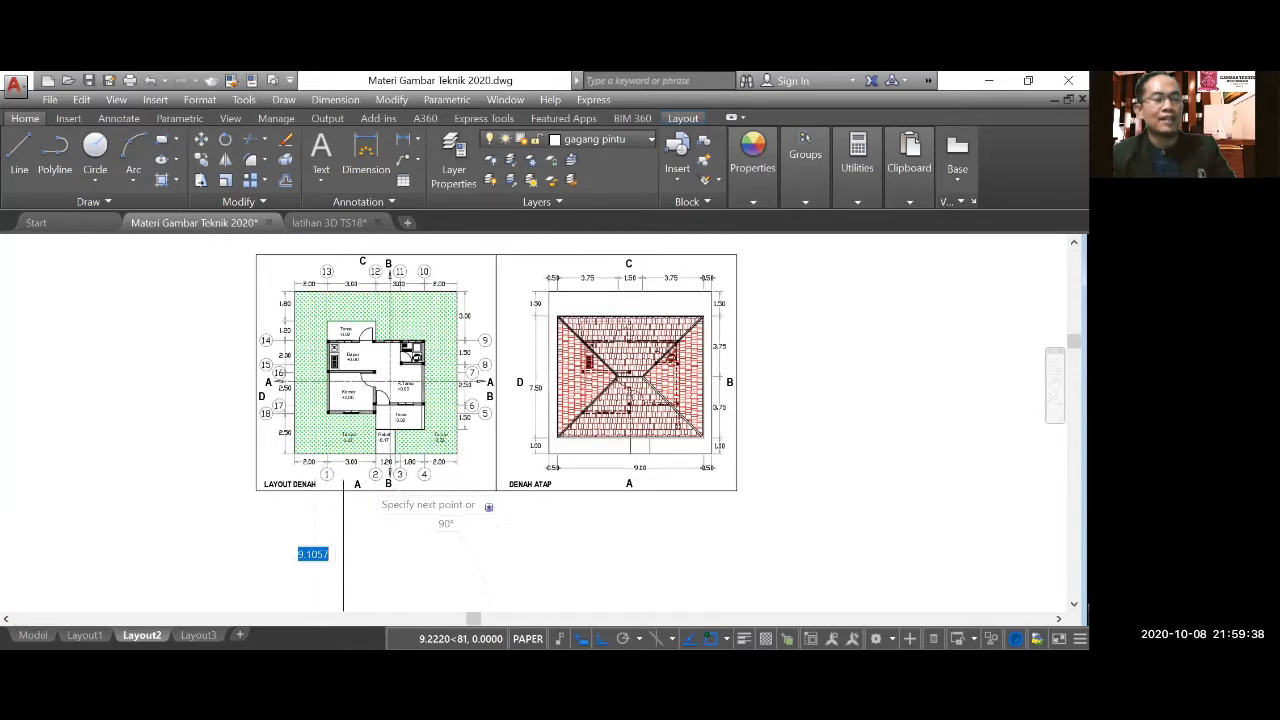
pyautogui.scroll(3, 343, 500)
pyautogui.scroll(-3, 361, 500)
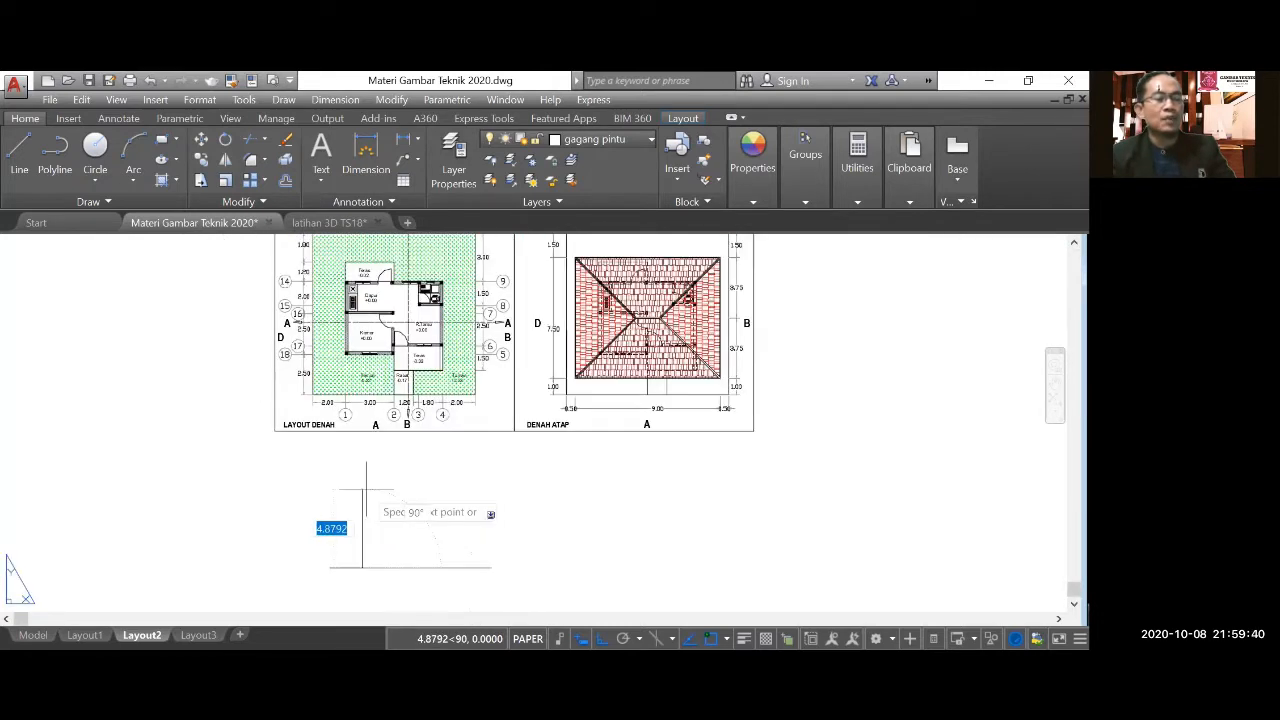
pyautogui.scroll(2, 350, 548)
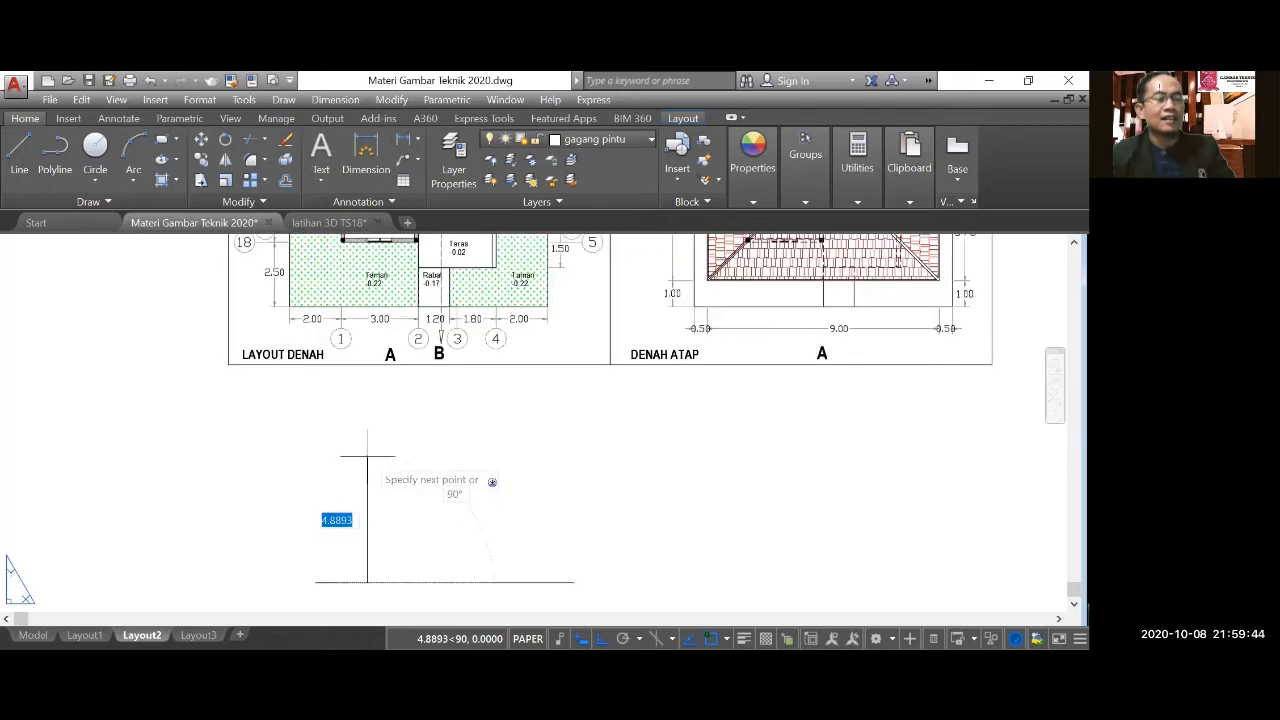
pyautogui.write('3.22')
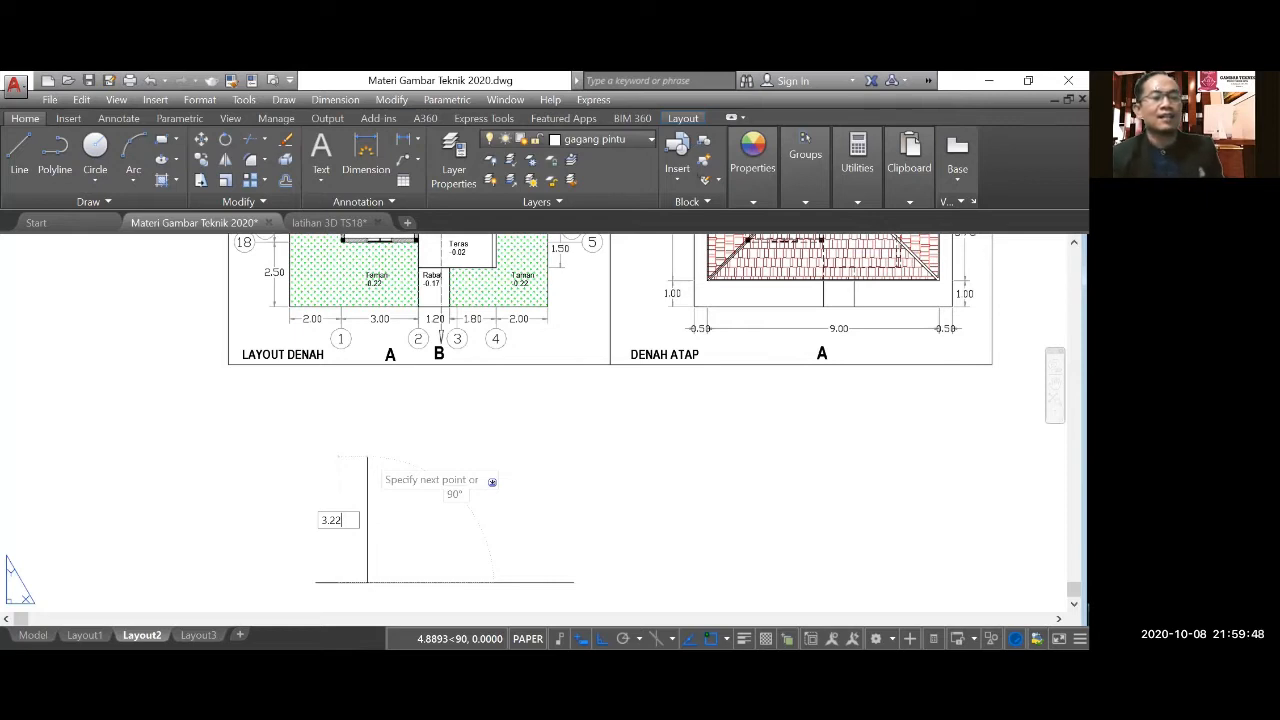
pyautogui.press('Return')
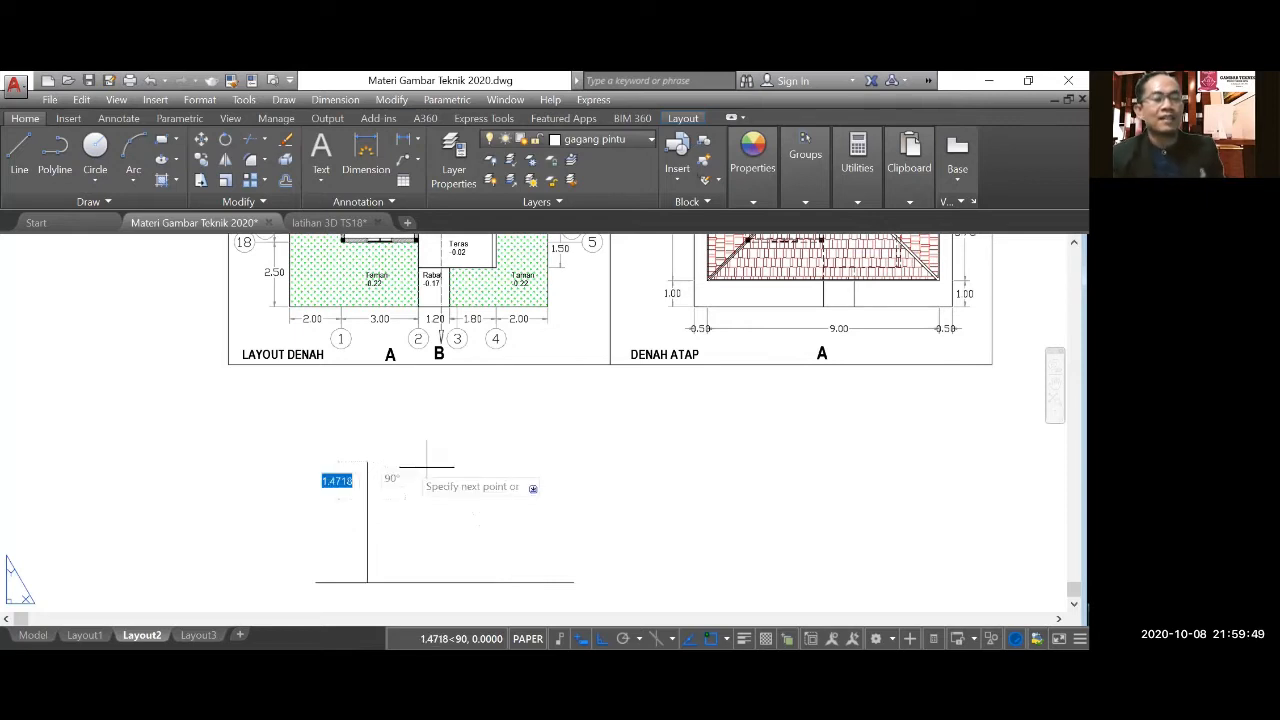
# Complete the facade outline with a horizontal top edge about 6 units long and a right edge 3.22 units downward.
pyautogui.click(520, 478)
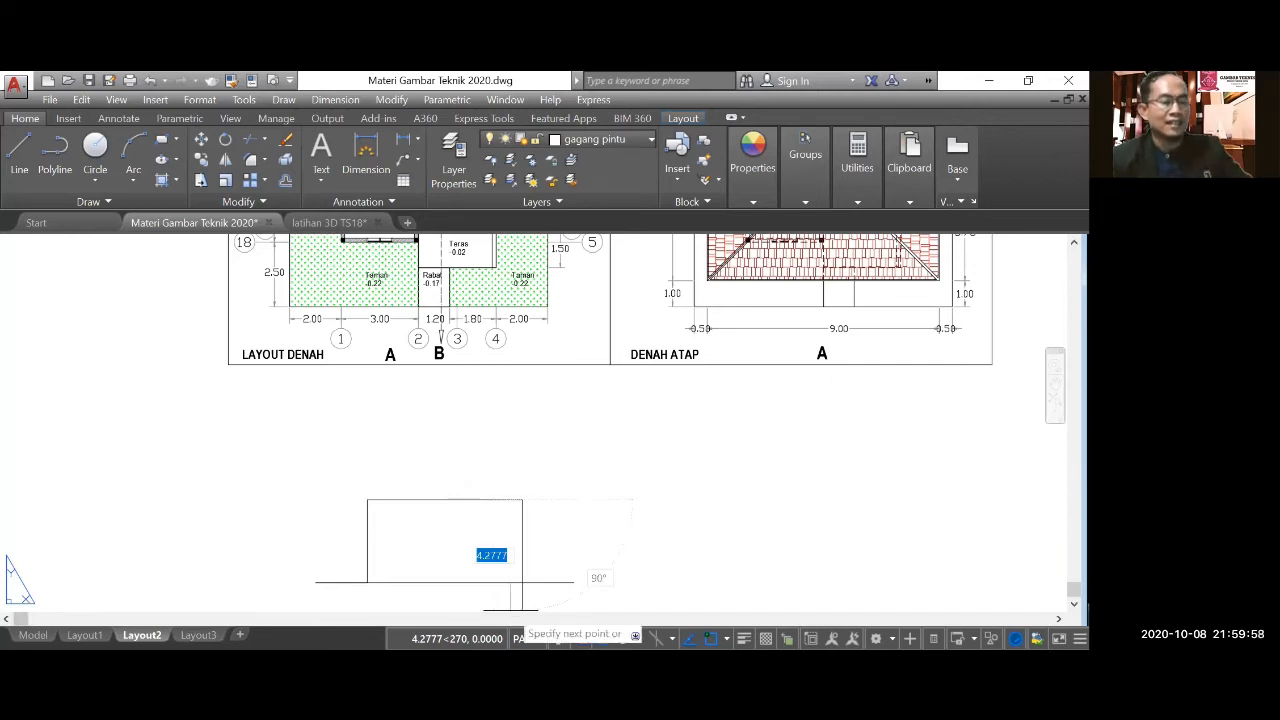
pyautogui.write('3.22')
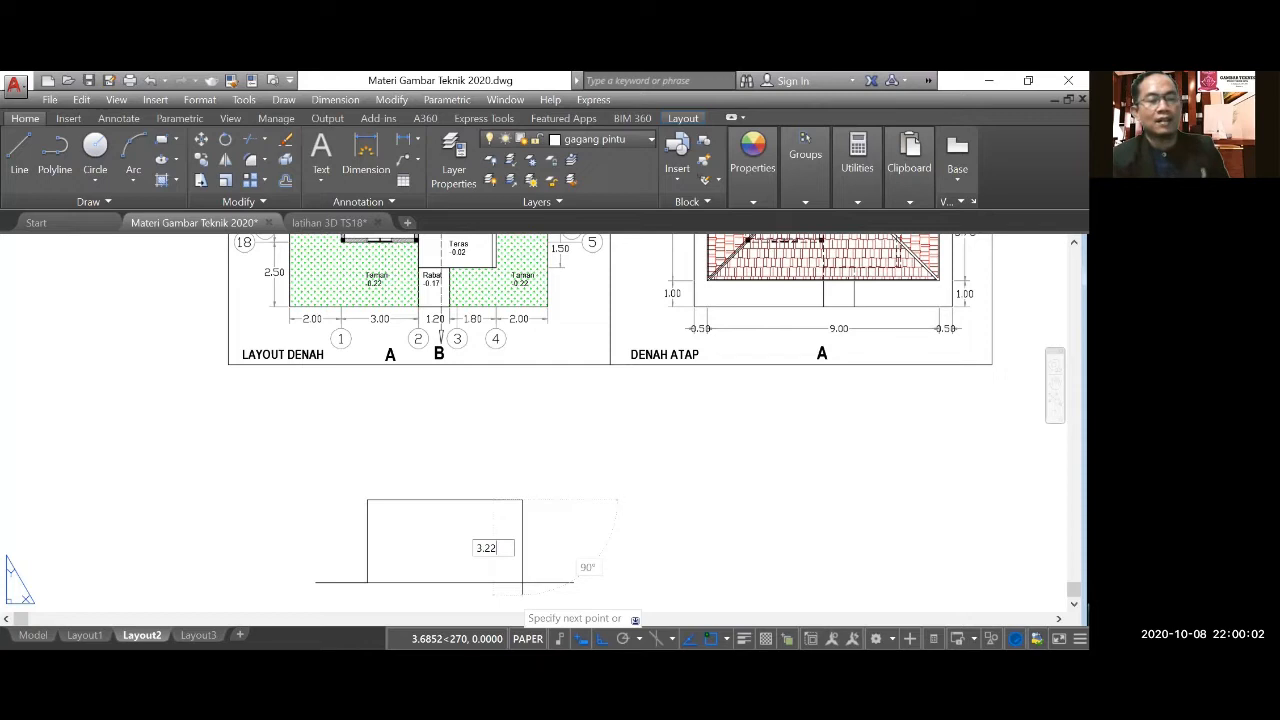
pyautogui.press('Return')
# Offset the facade's left wall line 3 units inward to mark grid axis 2.
pyautogui.scroll(-2, 446, 420)
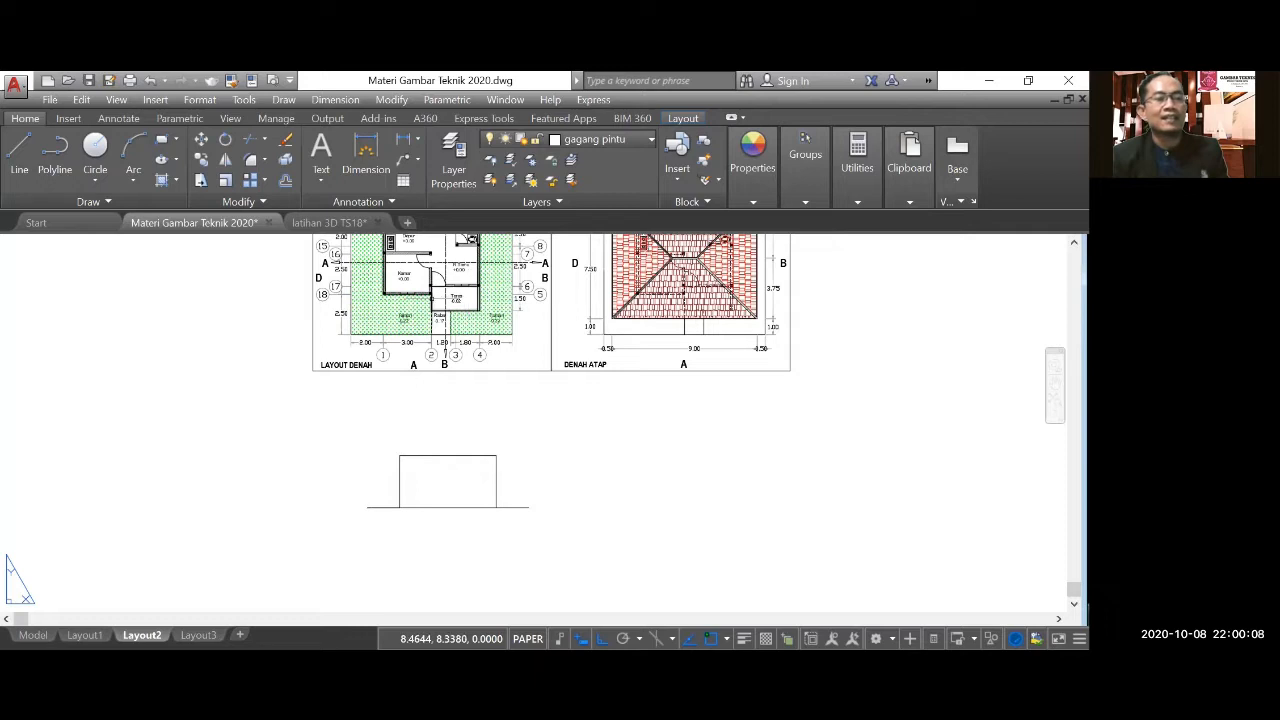
pyautogui.scroll(2, 428, 265)
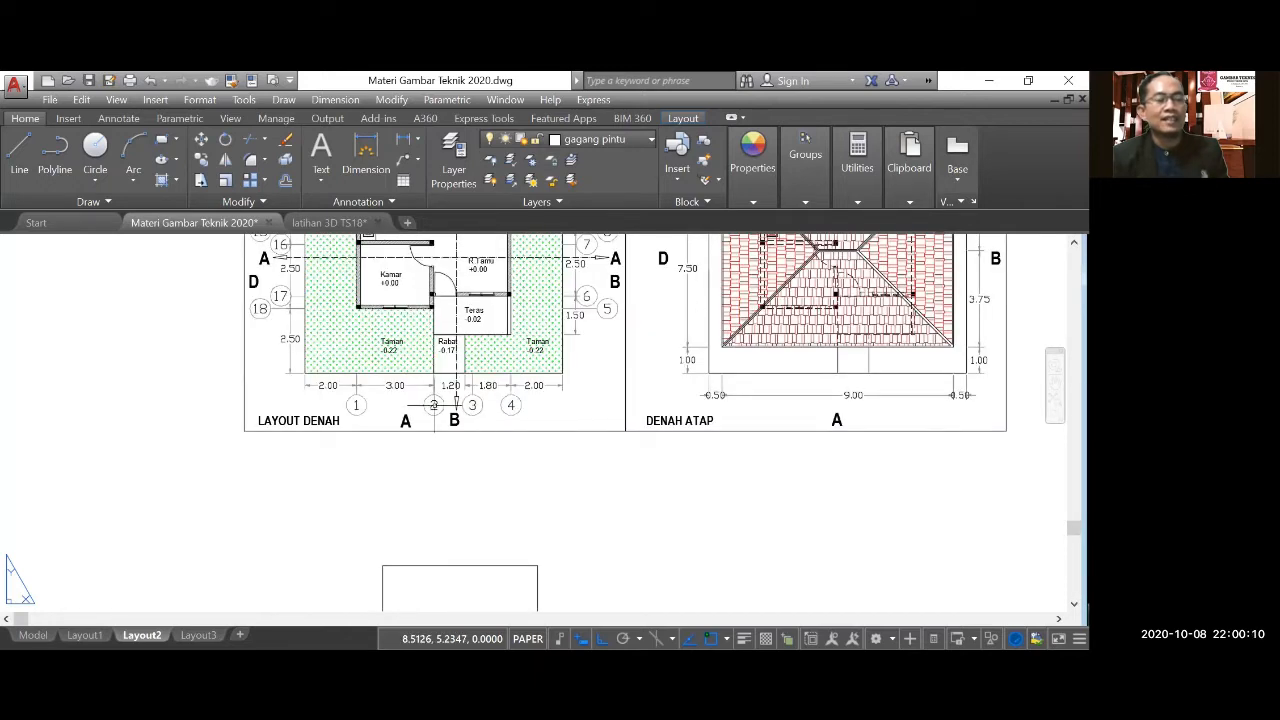
pyautogui.scroll(-4, 434, 404)
pyautogui.scroll(4, 423, 425)
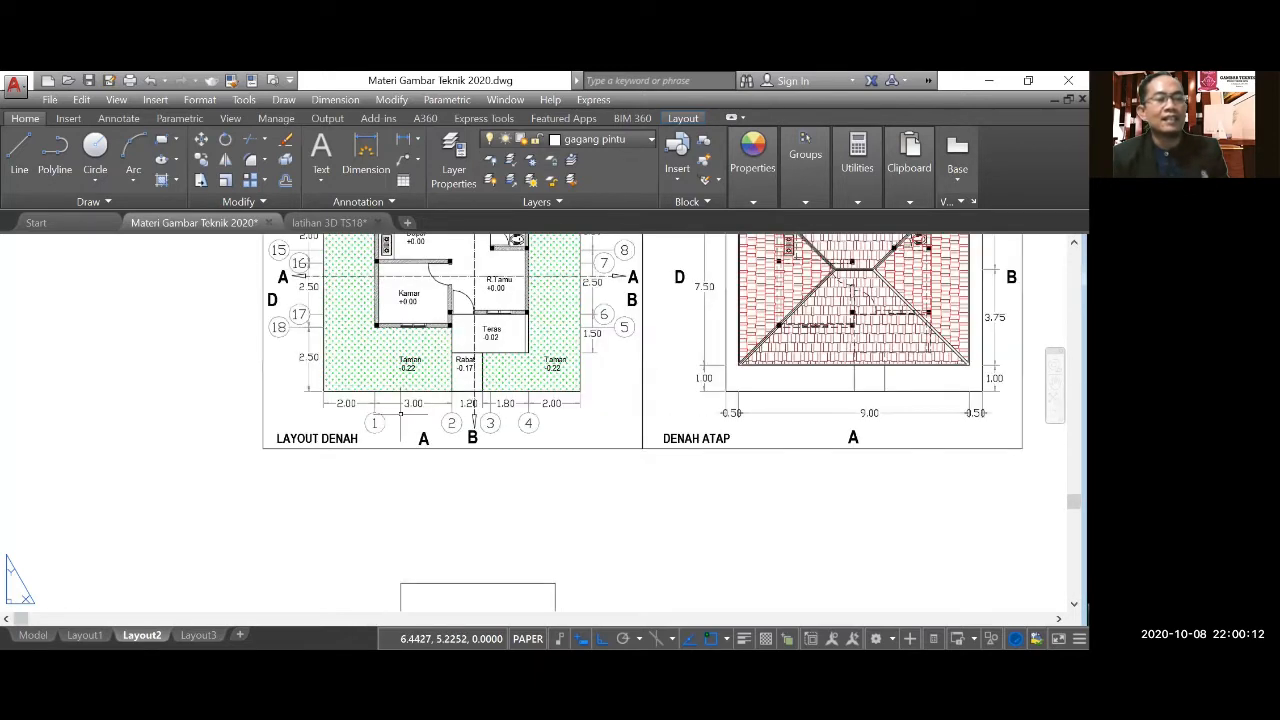
pyautogui.scroll(-4, 405, 414)
pyautogui.scroll(5, 408, 463)
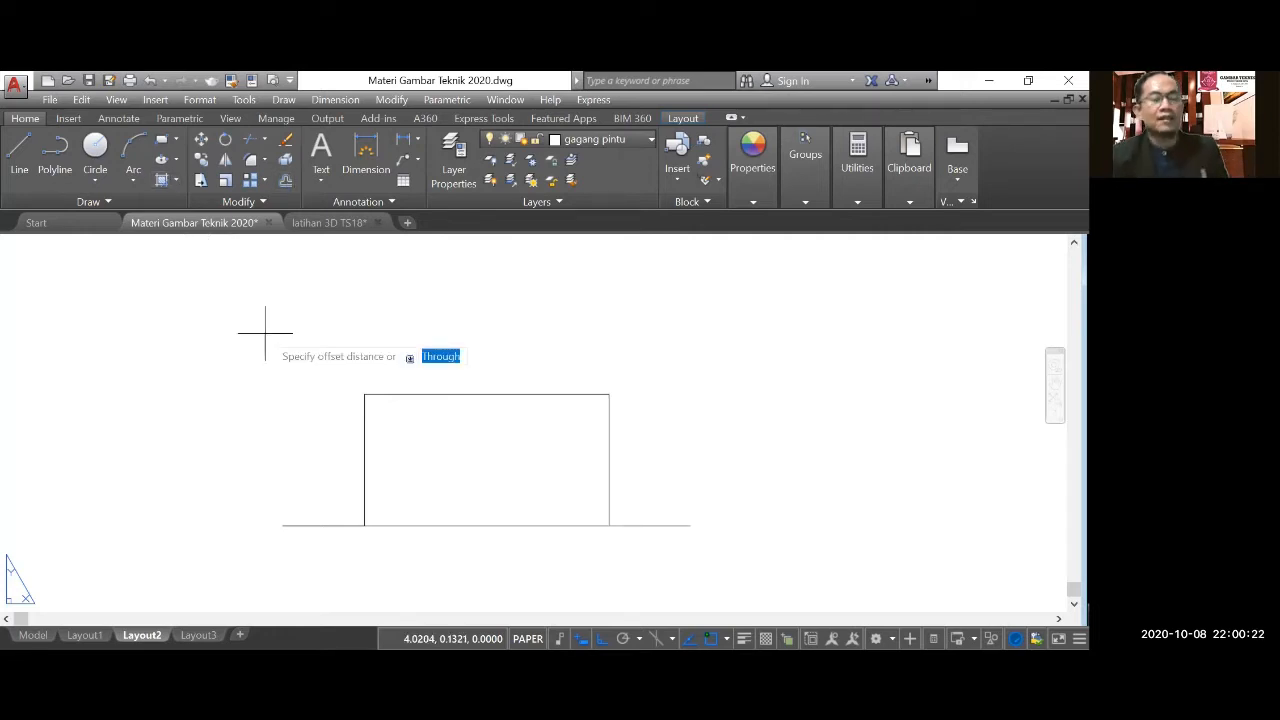
pyautogui.press('Return')
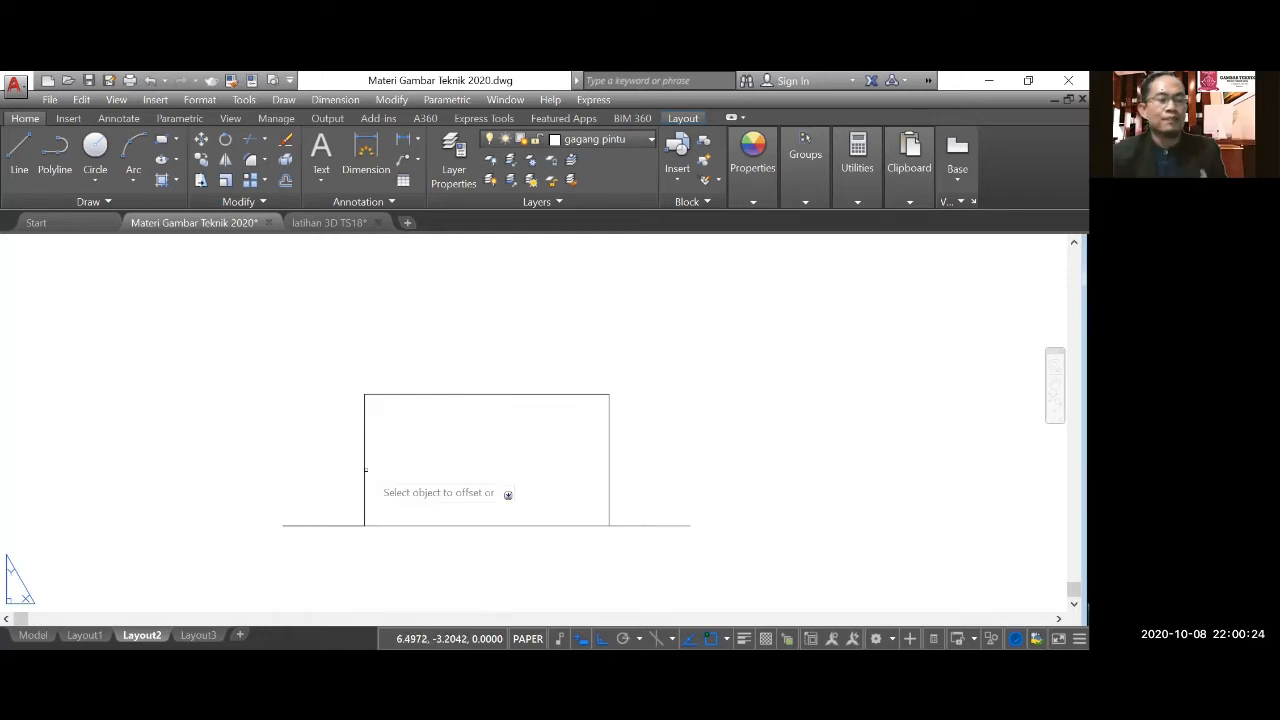
pyautogui.click(362, 470)
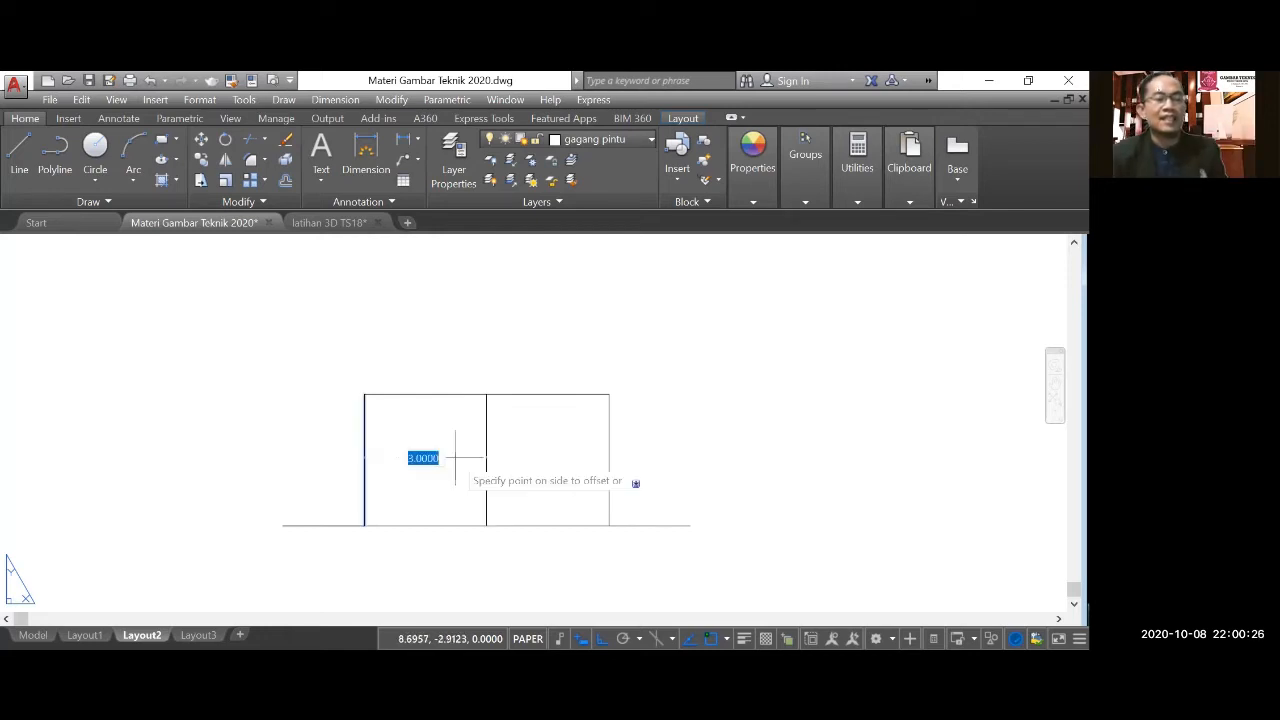
pyautogui.click(486, 457)
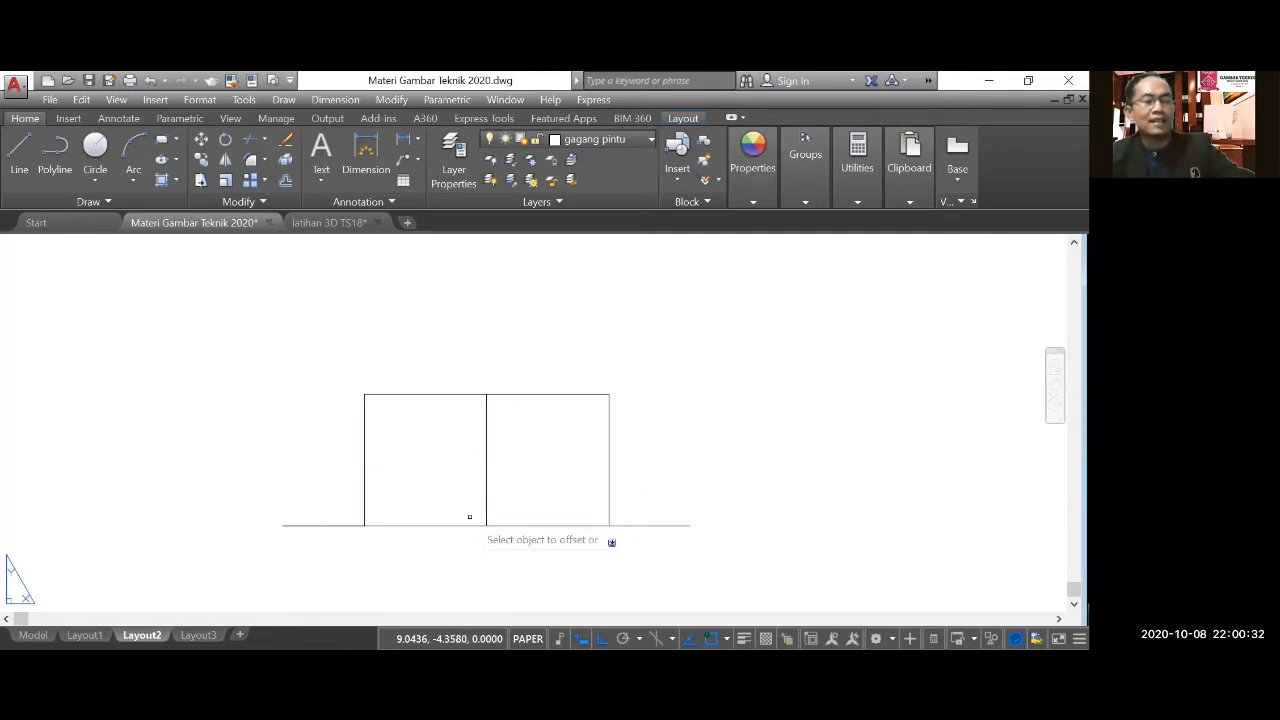
# Draw the terrace floor edge as a line 0.2 units up from the foot of axis 2, continuing horizontally to the right wall.
pyautogui.scroll(-4, 469, 517)
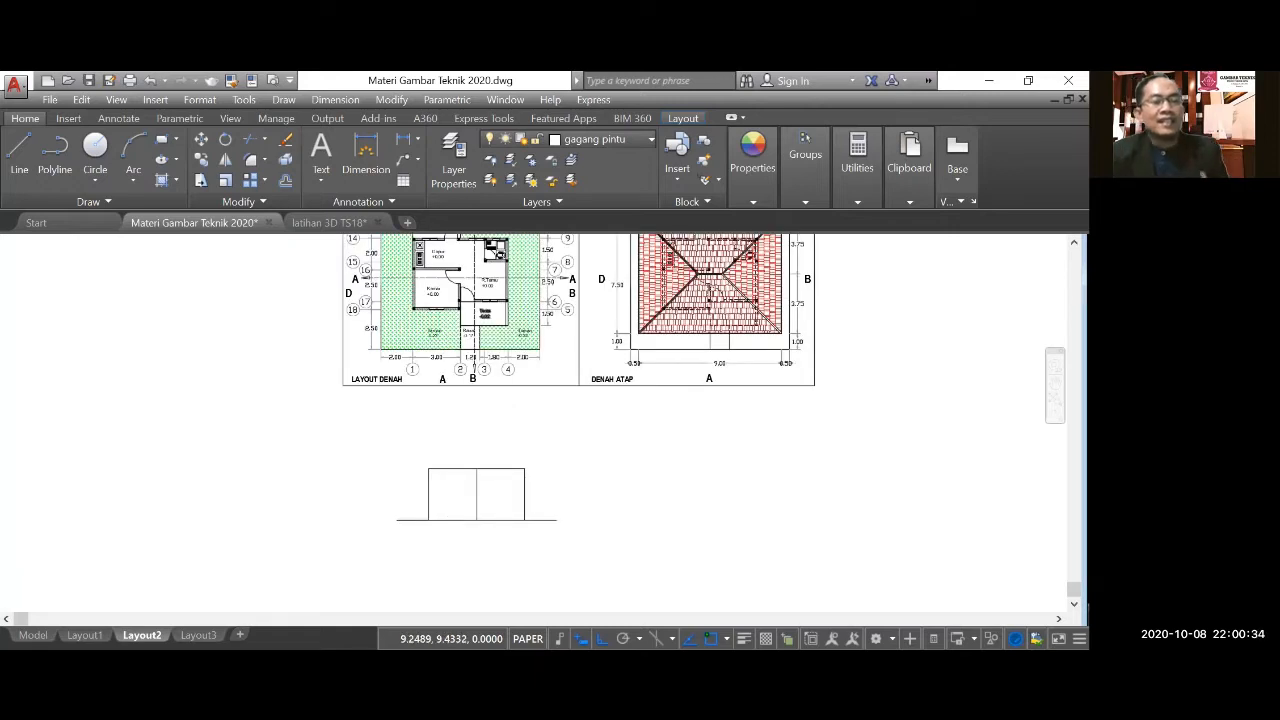
pyautogui.scroll(5, 483, 318)
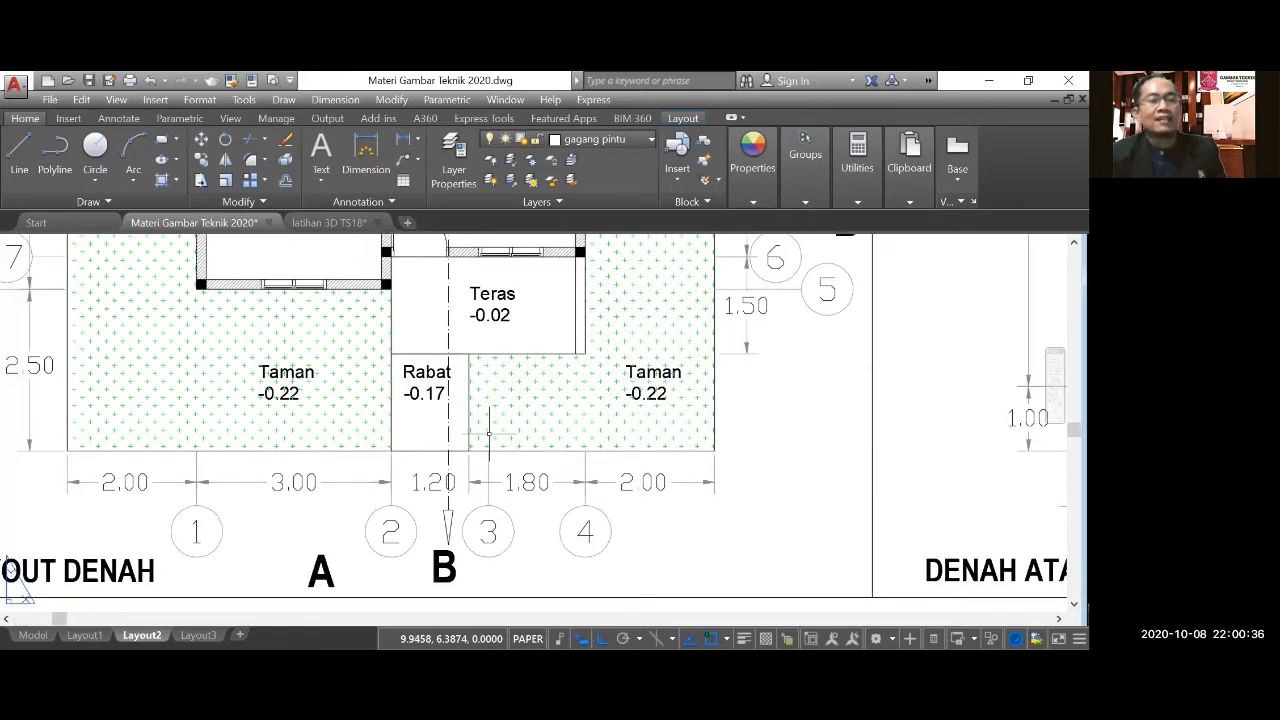
pyautogui.scroll(-2, 489, 432)
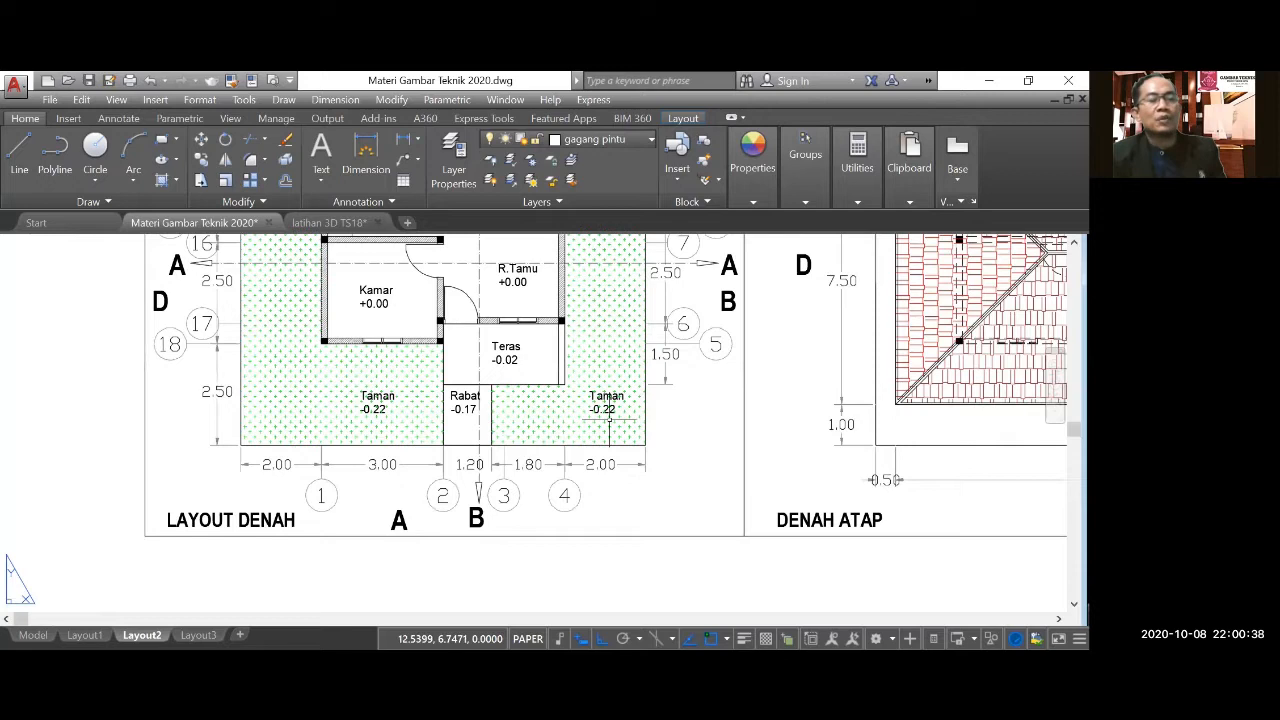
pyautogui.scroll(2, 516, 360)
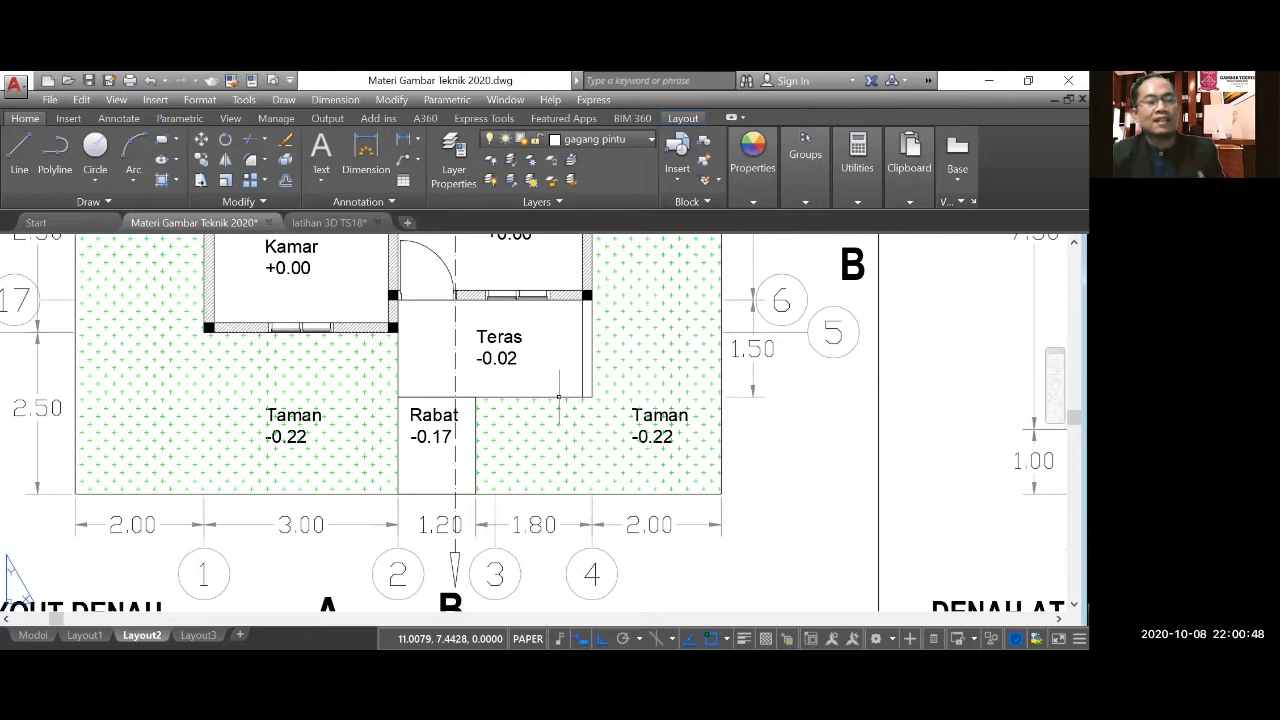
pyautogui.scroll(-8, 530, 347)
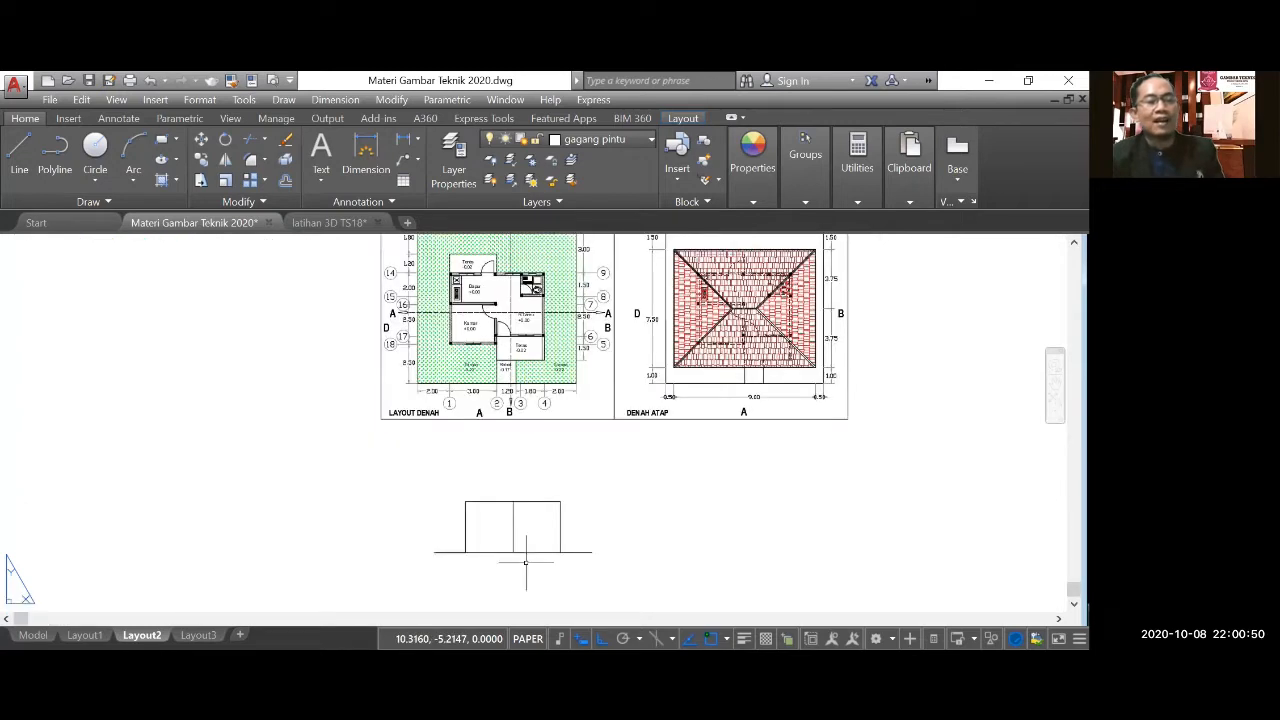
pyautogui.scroll(4, 530, 550)
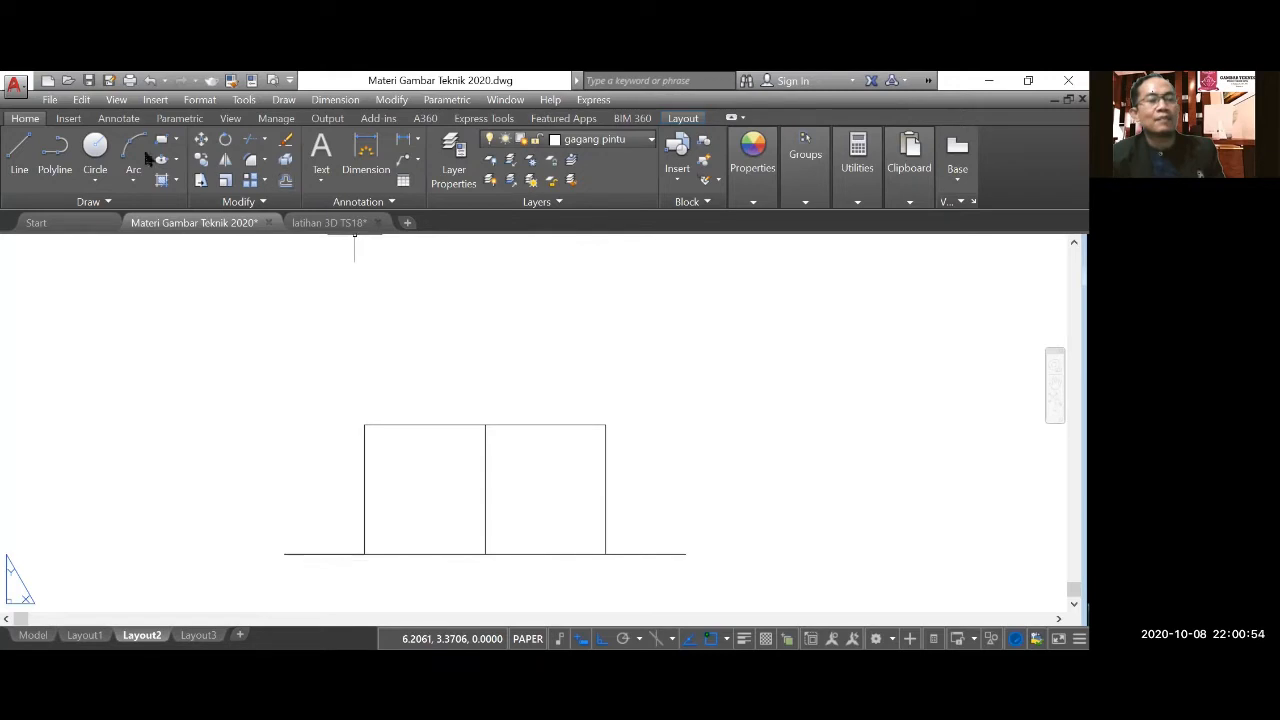
pyautogui.click(20, 148)
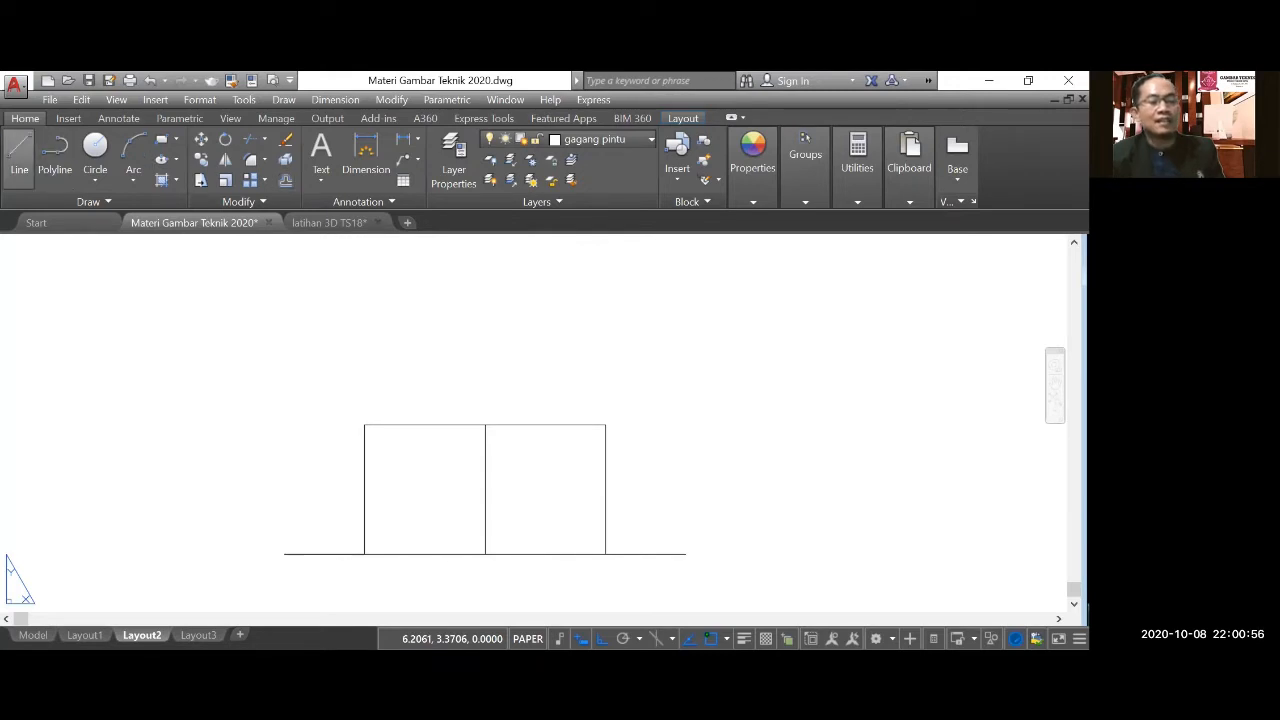
pyautogui.scroll(2, 497, 569)
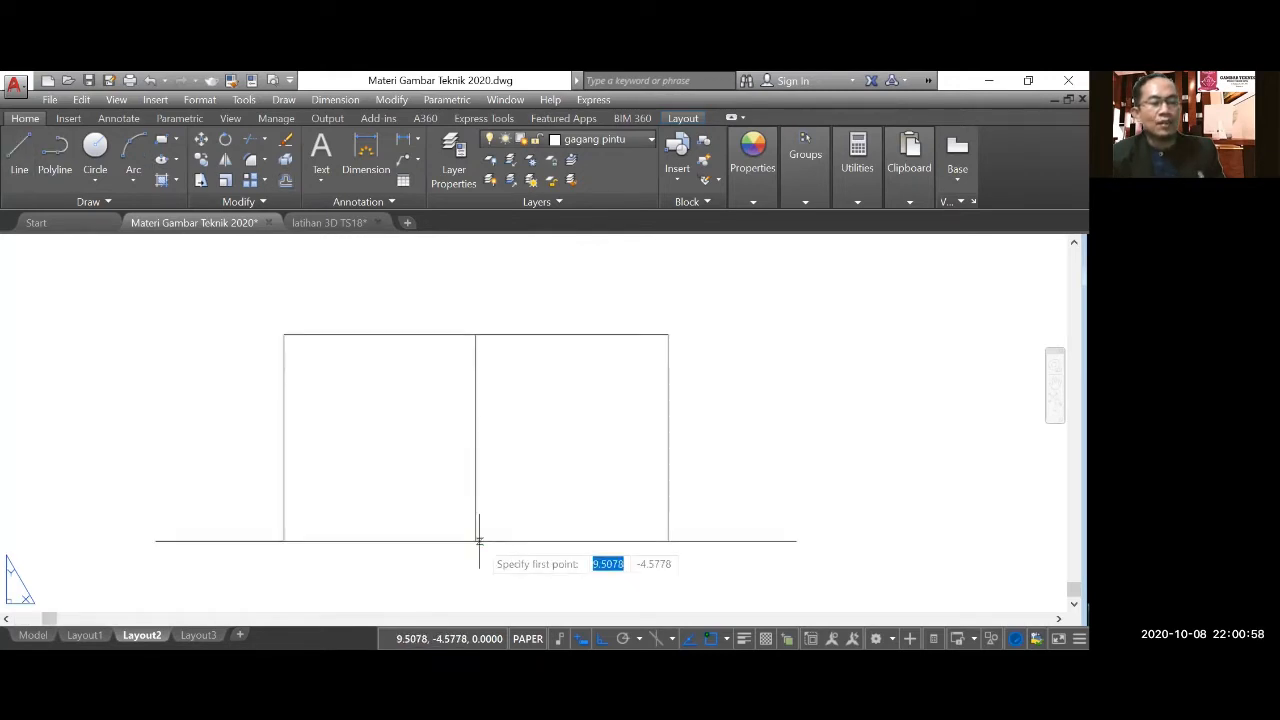
pyautogui.click(475, 541)
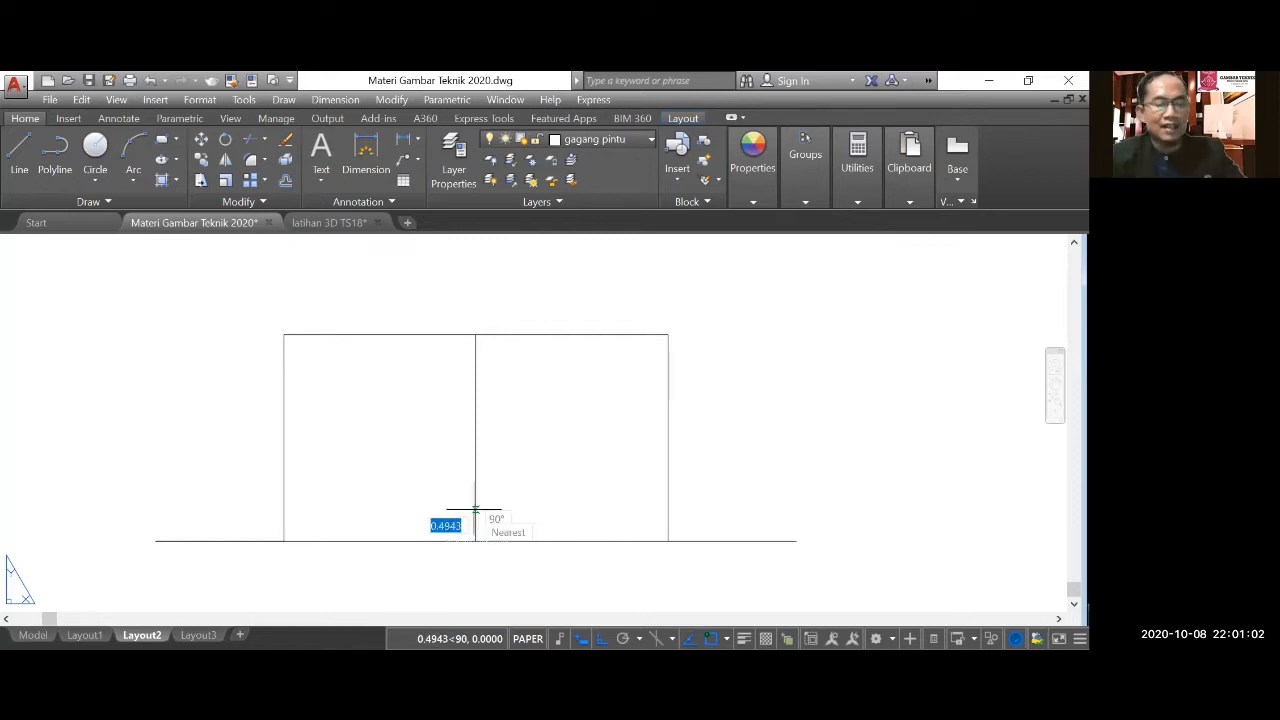
pyautogui.write('0.2')
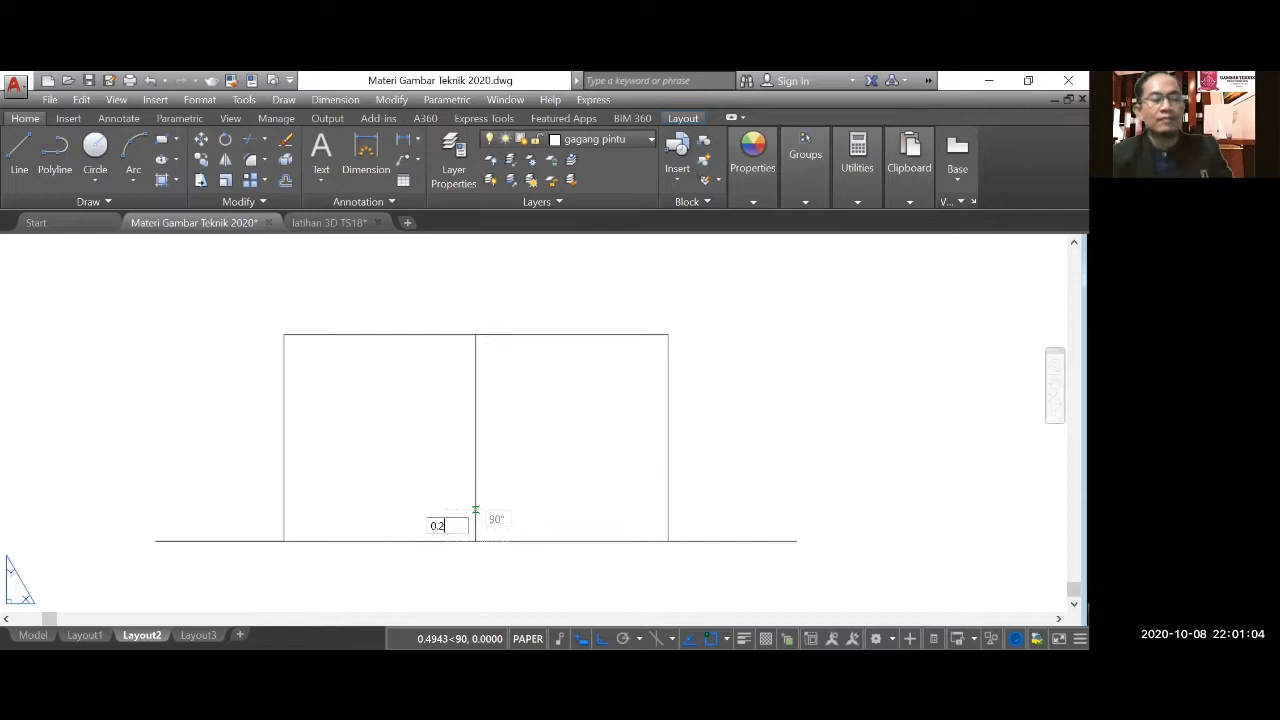
pyautogui.press('Return')
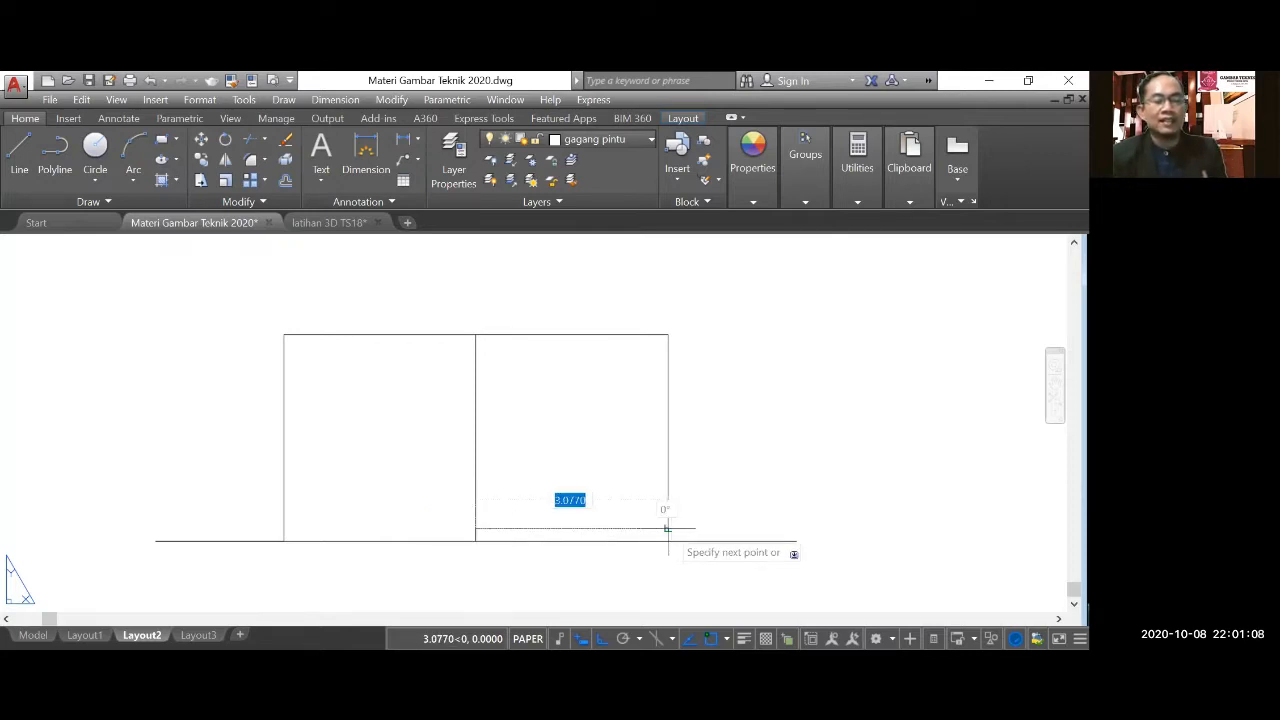
pyautogui.click(668, 527)
pyautogui.press('Return')
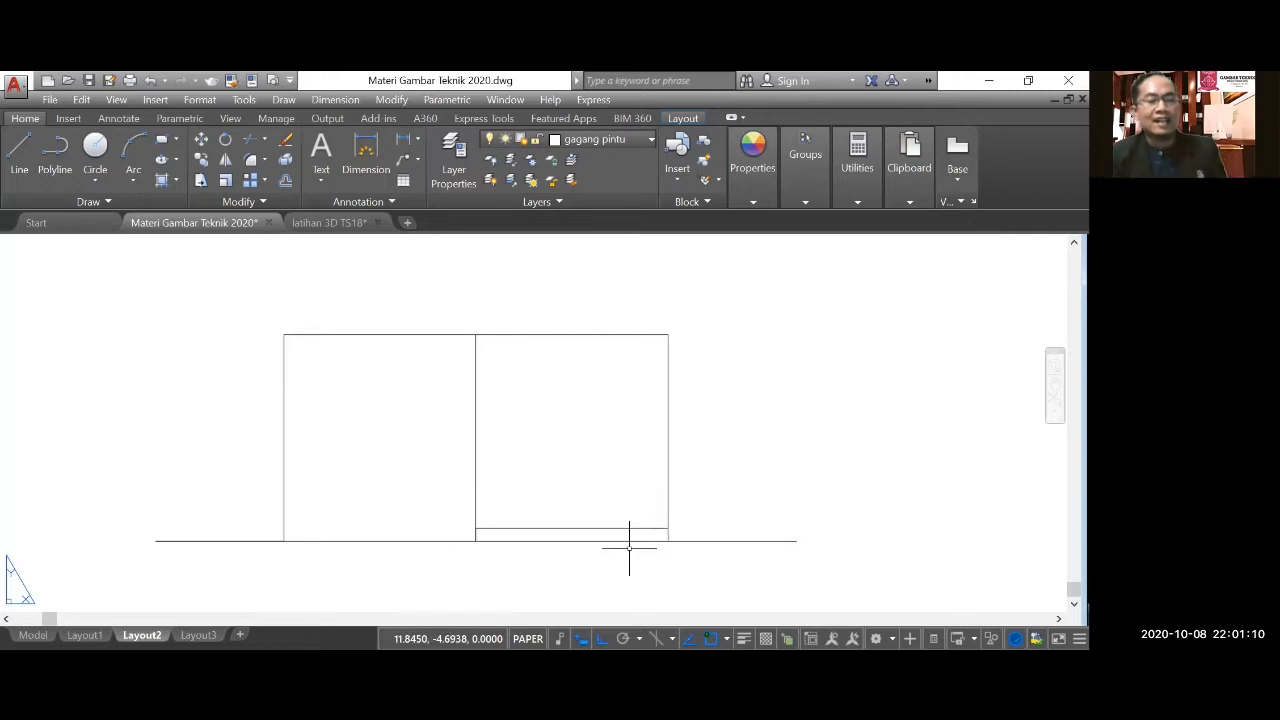
# Examine the Rabat walkway's width and floor level in front of the terrace on the floor plan.
pyautogui.scroll(-2, 614, 528)
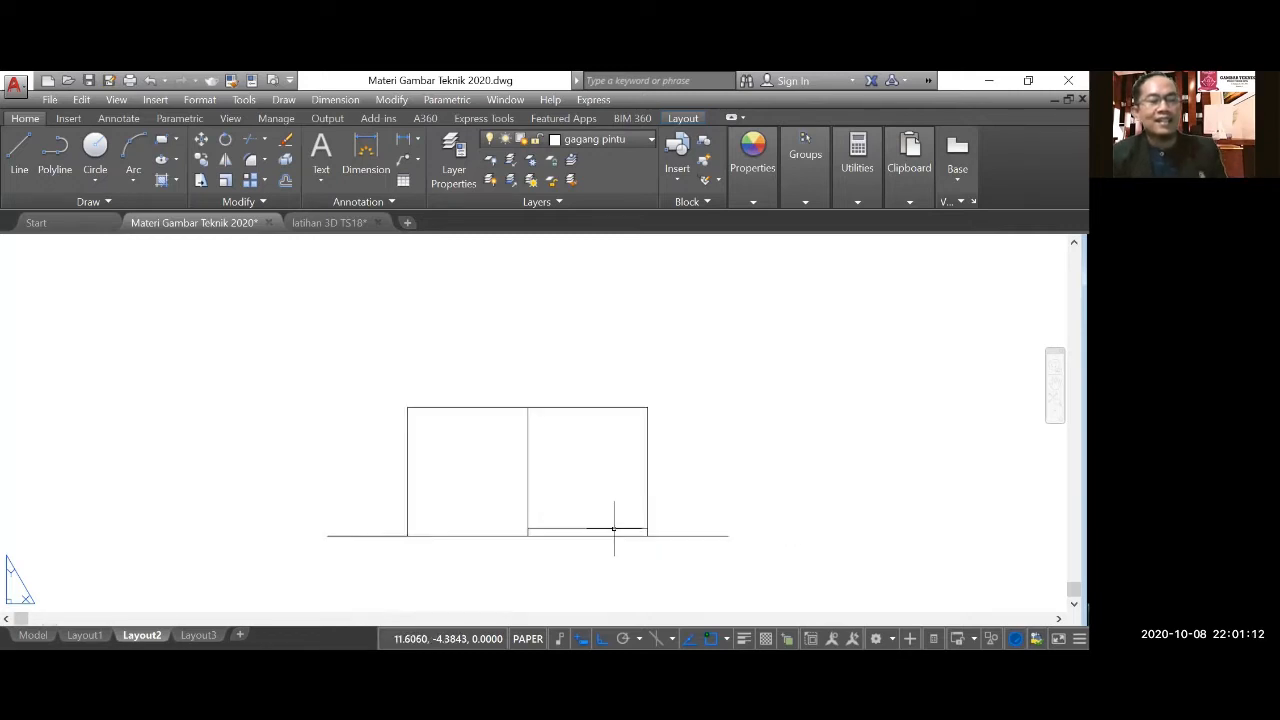
pyautogui.scroll(-4, 614, 528)
pyautogui.scroll(4, 588, 316)
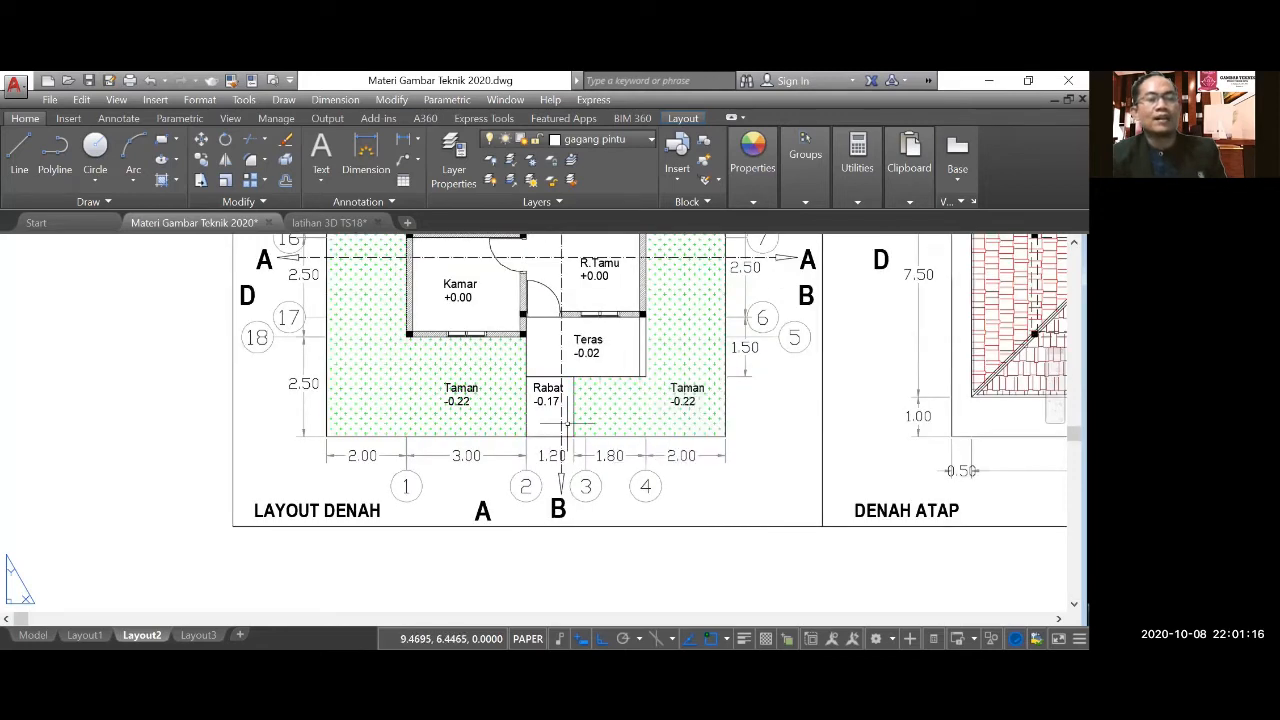
pyautogui.scroll(2, 561, 402)
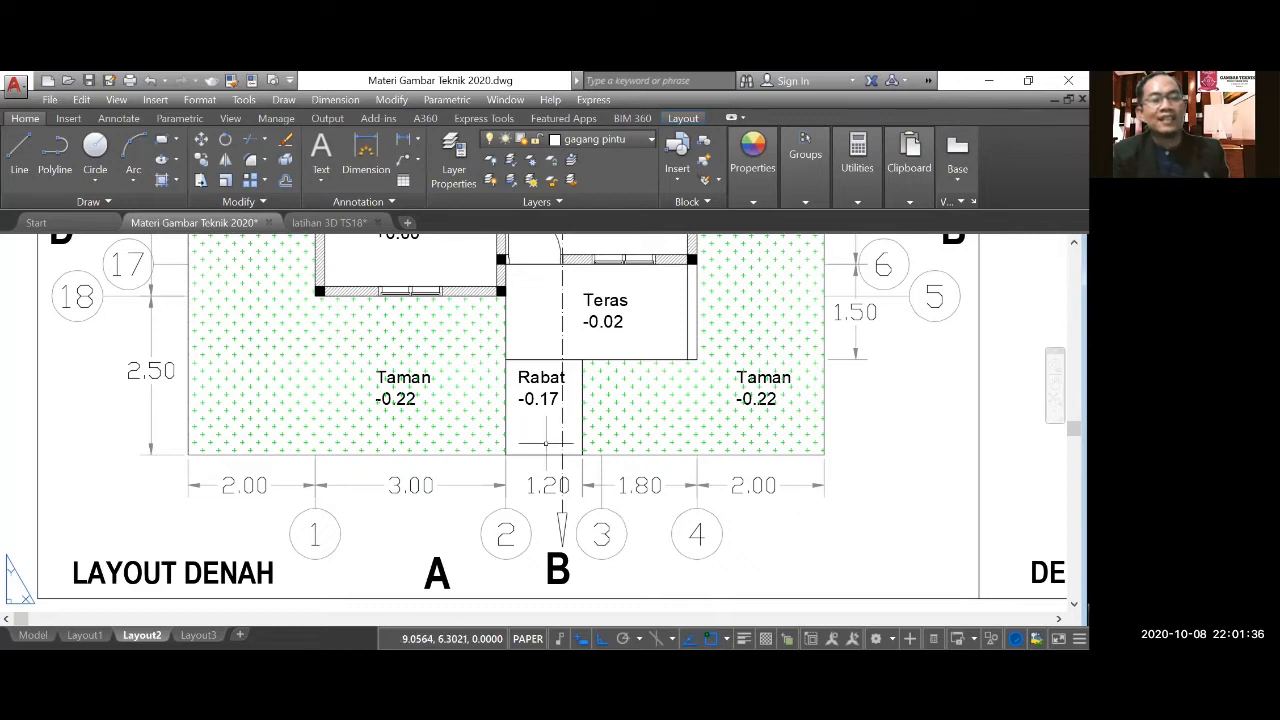
pyautogui.scroll(-4, 548, 410)
pyautogui.scroll(-4, 549, 413)
pyautogui.scroll(4, 551, 534)
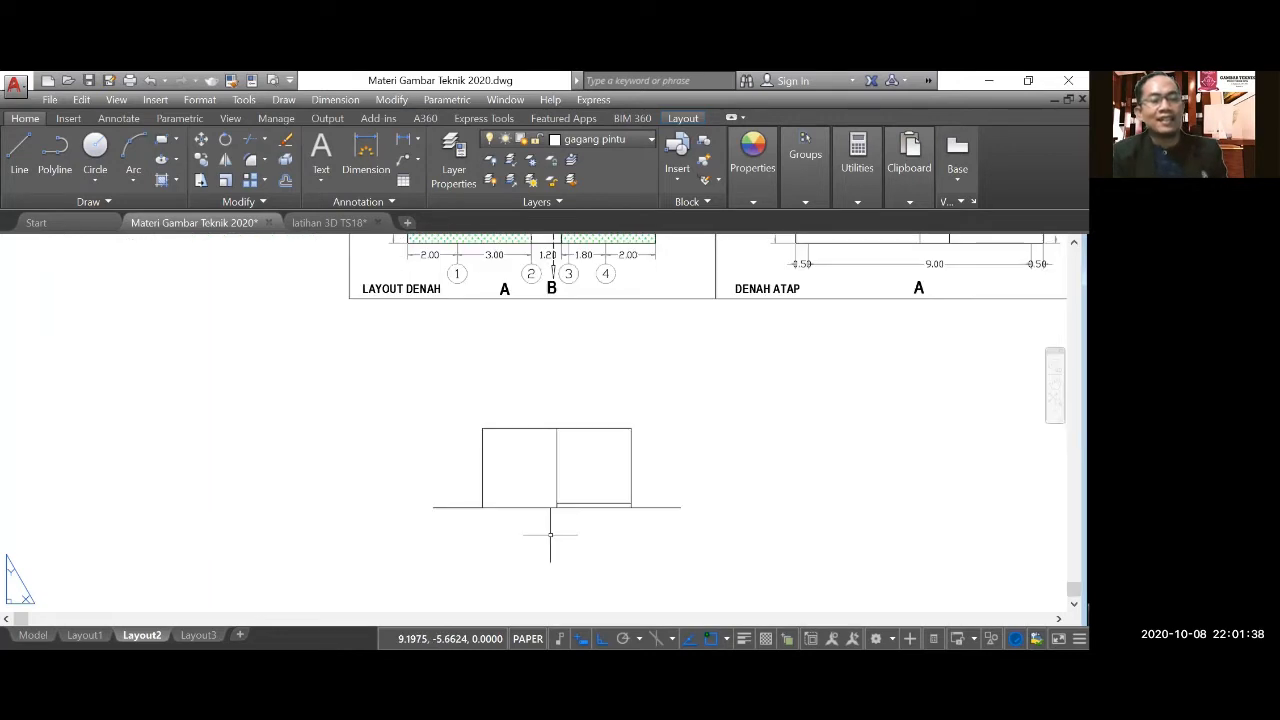
pyautogui.scroll(4, 568, 520)
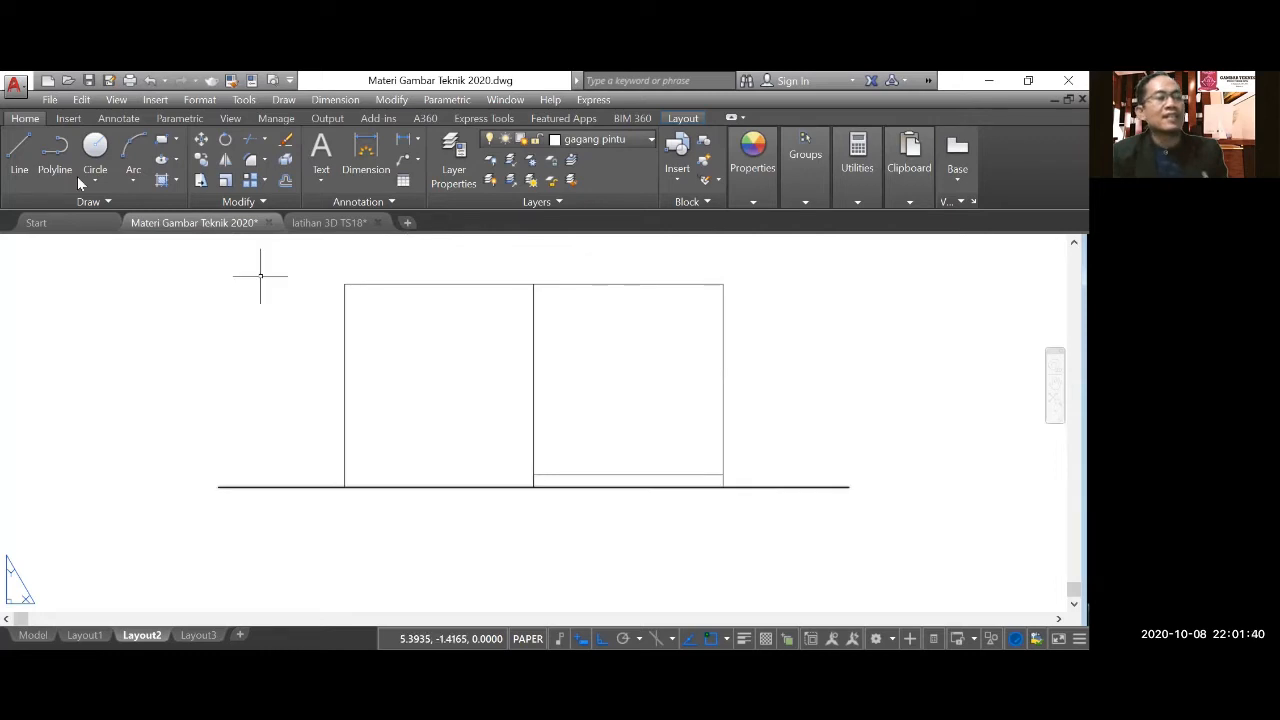
# Outline the Rabat walkway with a line 0.05 units up from the foot of axis 2 and 1.2 units to the right.
pyautogui.click(19, 155)
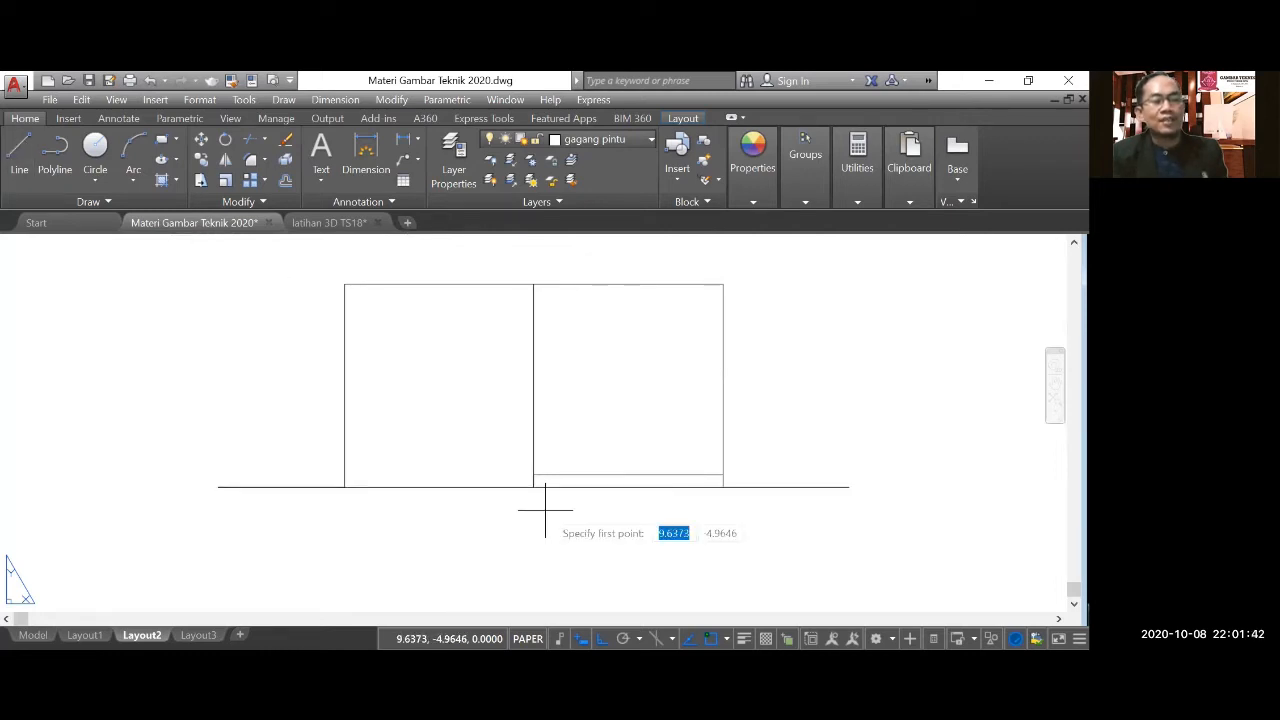
pyautogui.scroll(4, 545, 510)
pyautogui.click(515, 455)
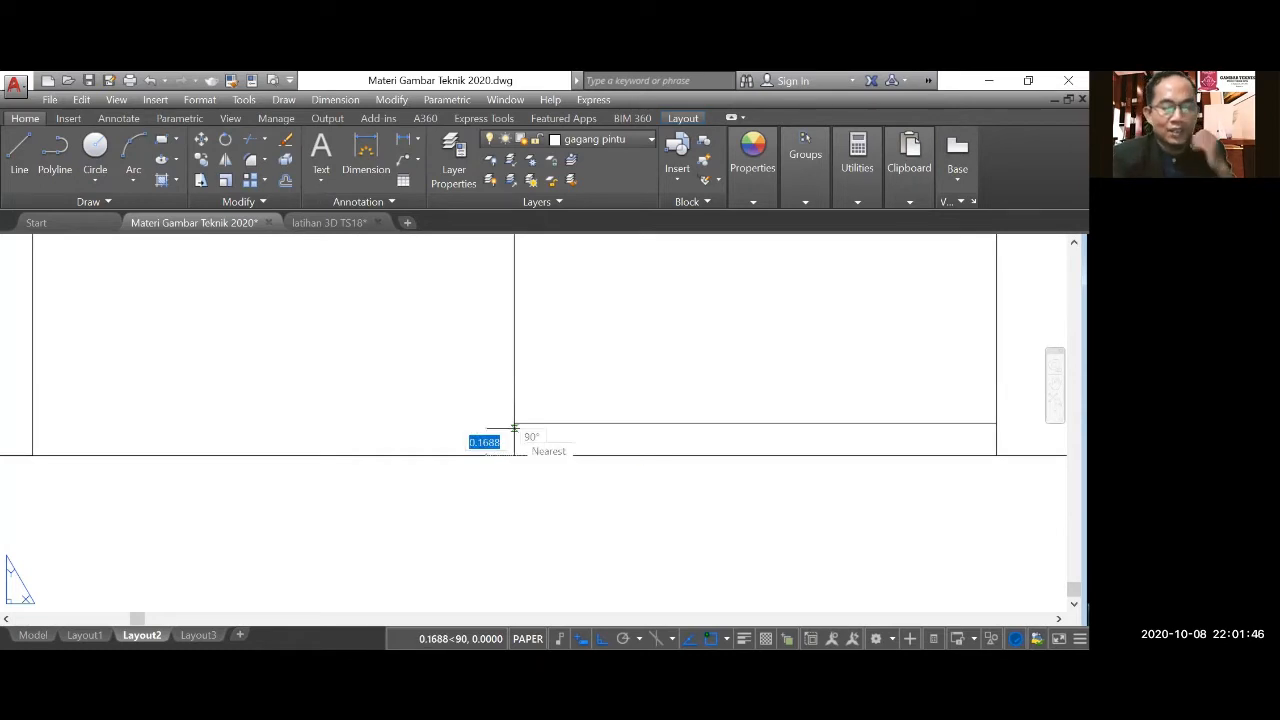
pyautogui.write('0.0')
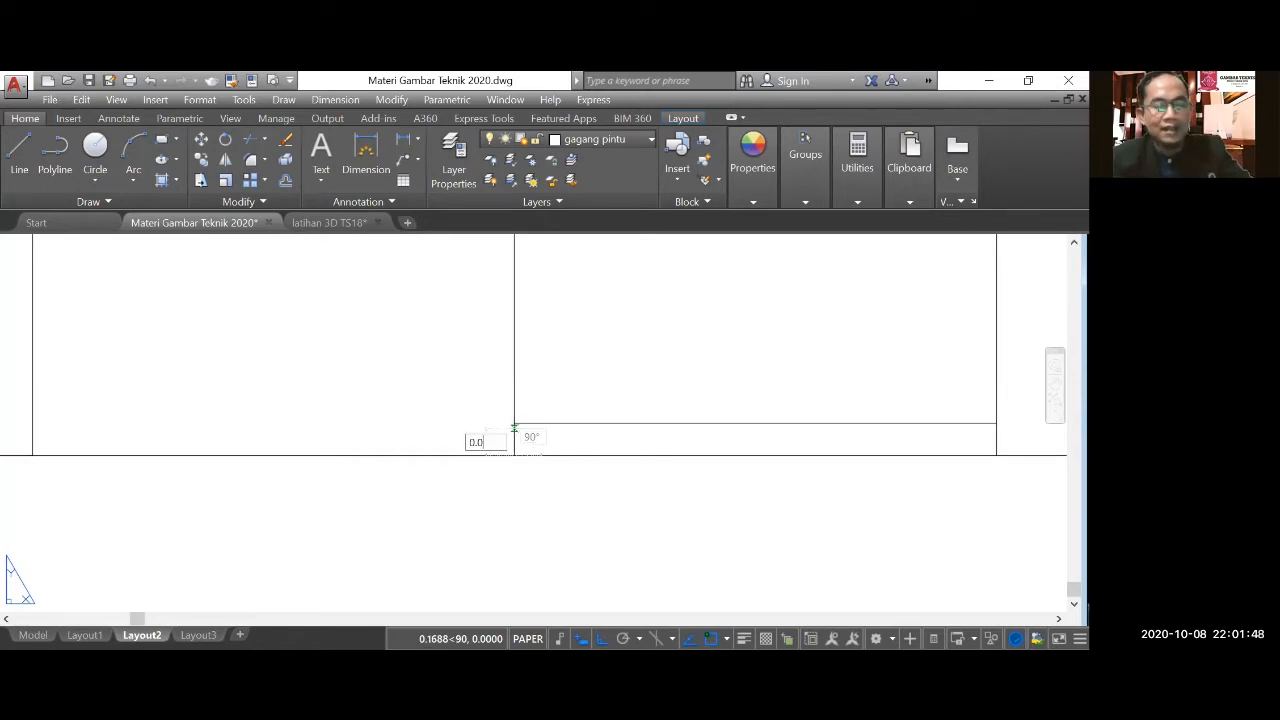
pyautogui.write('5')
pyautogui.press('Return')
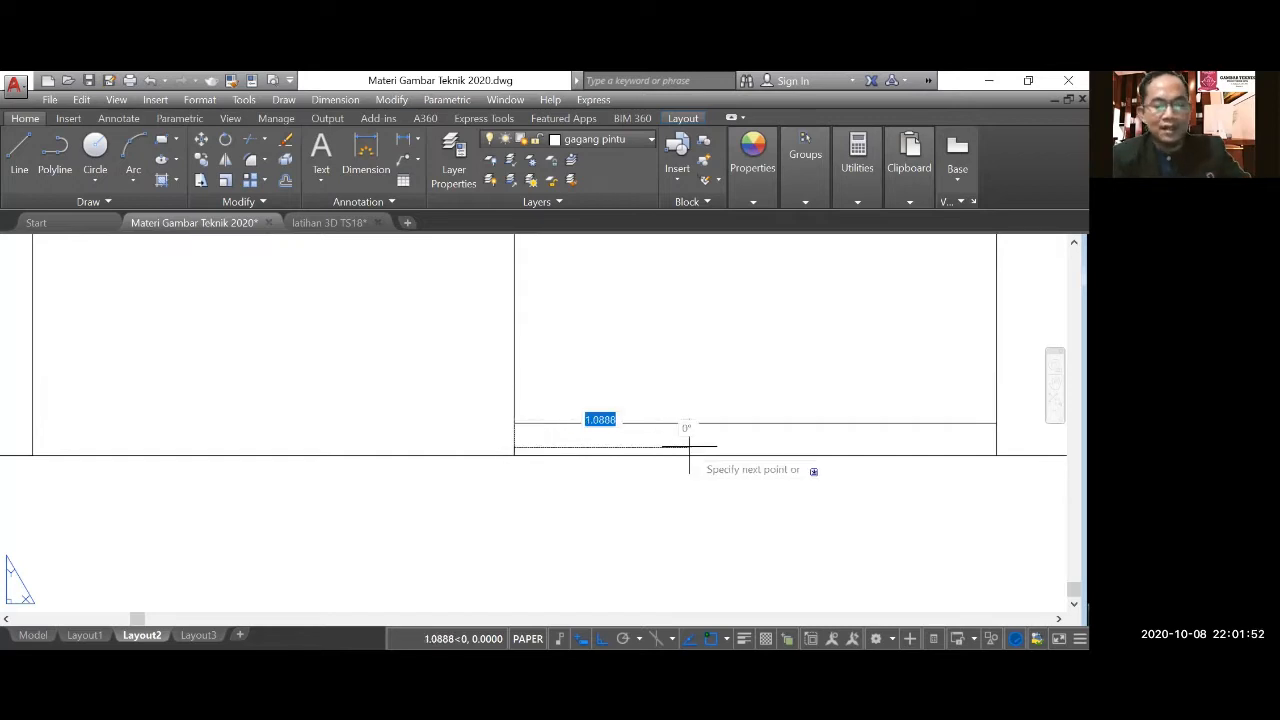
pyautogui.write('1.2')
pyautogui.press('Return')
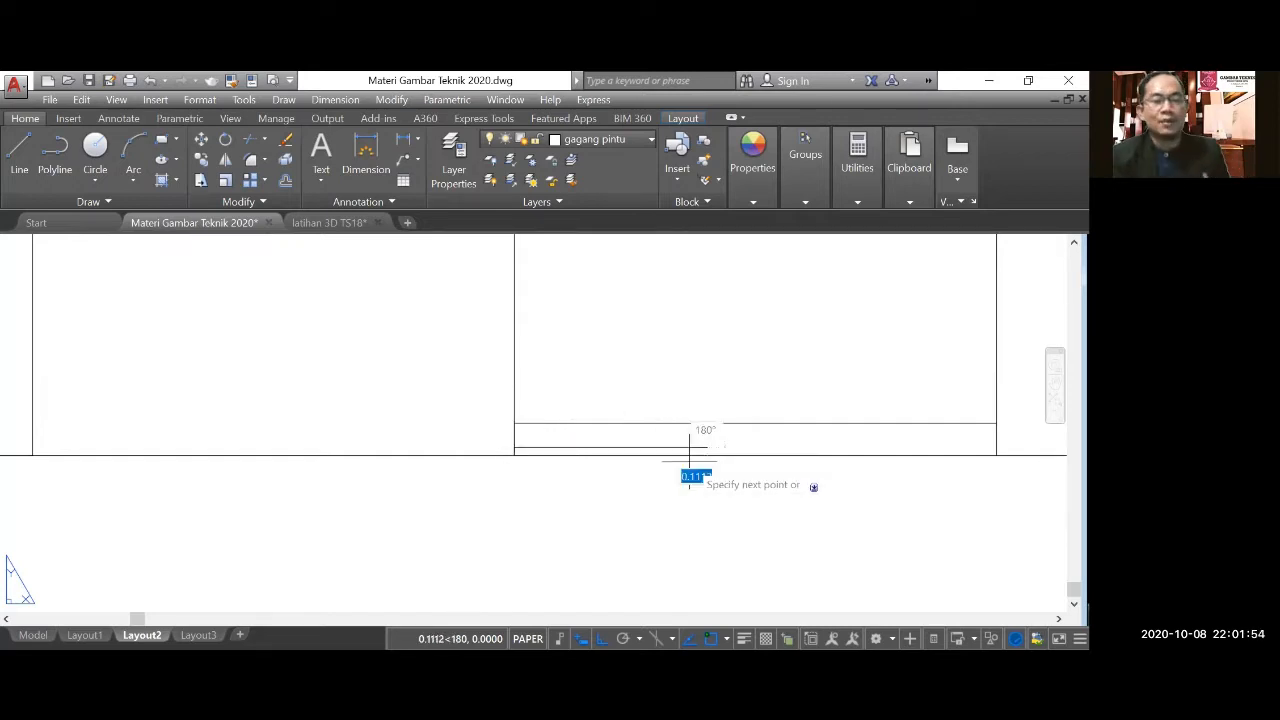
pyautogui.scroll(4, 689, 460)
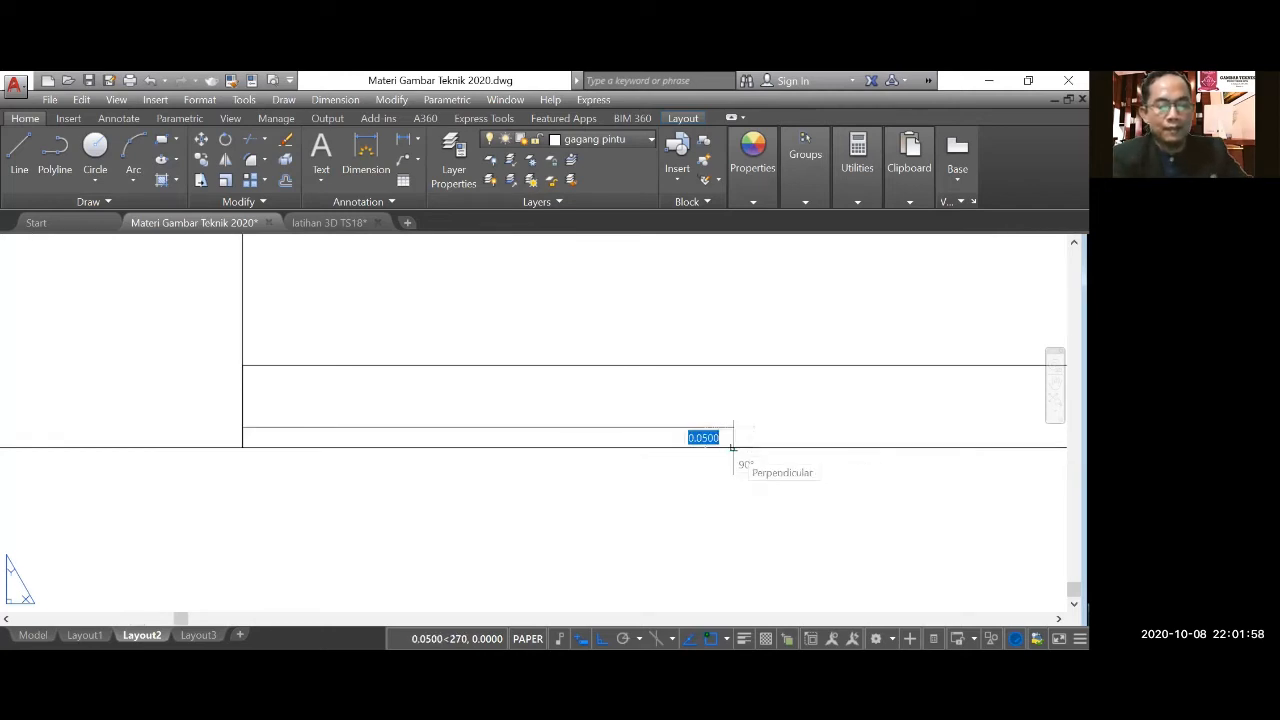
pyautogui.write('0.05')
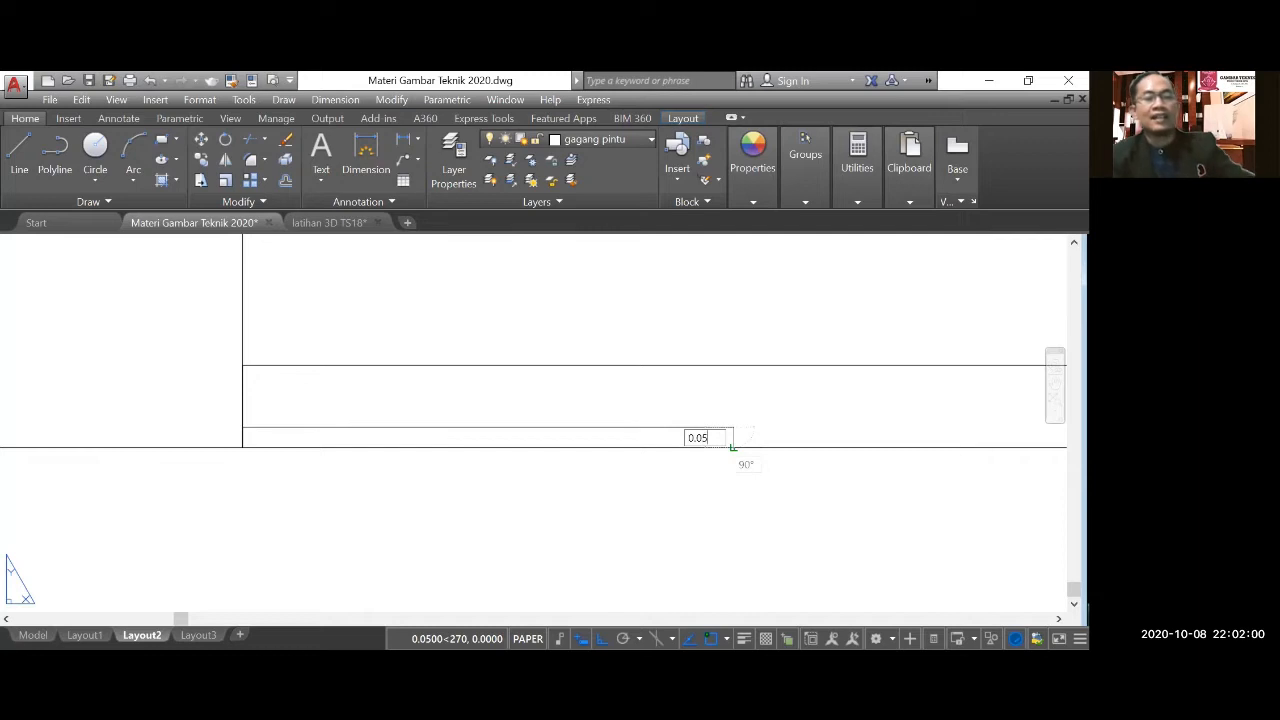
pyautogui.press('Return')
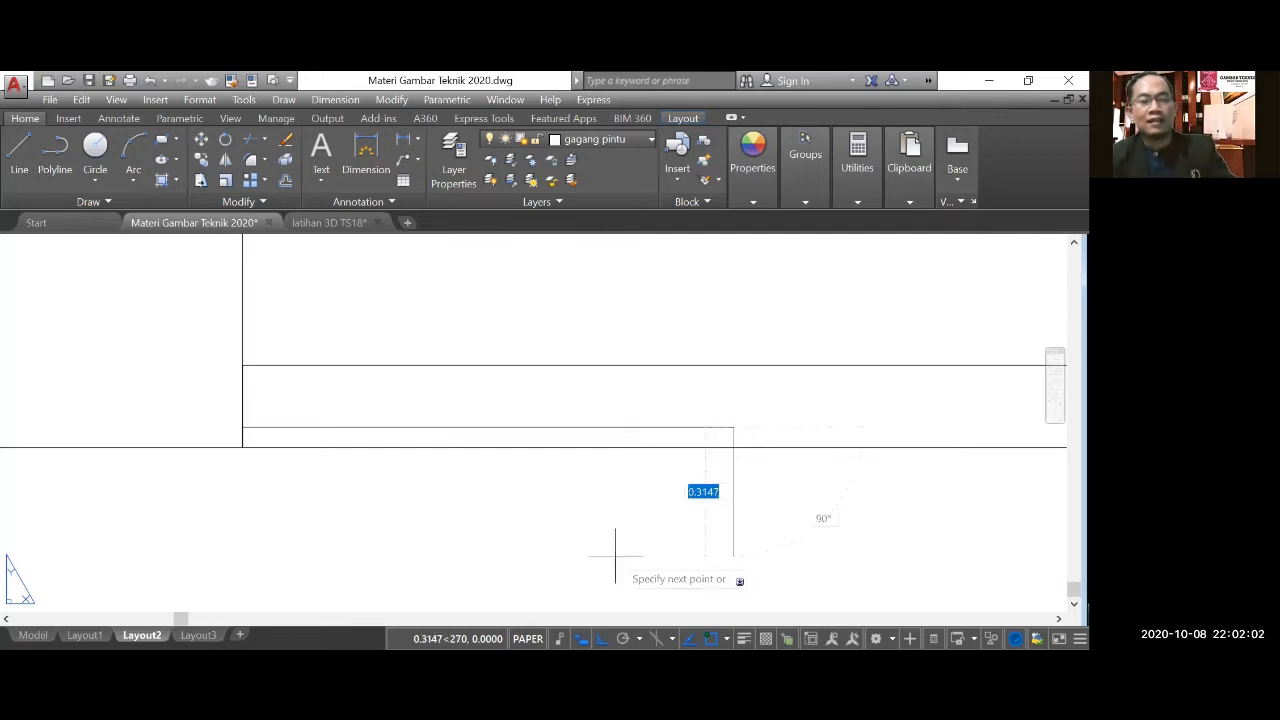
pyautogui.press('Escape')
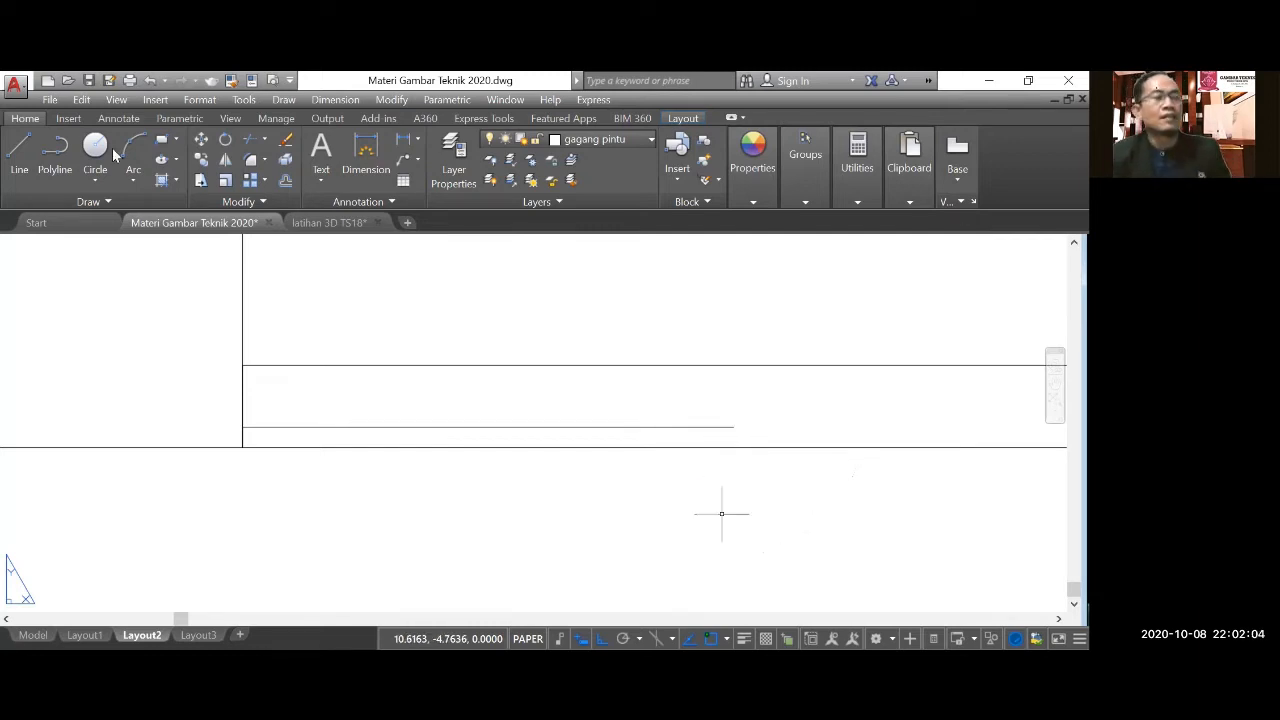
# Close the walkway's right side with a 0.05-unit vertical line from its top edge down to the ground line.
pyautogui.click(20, 147)
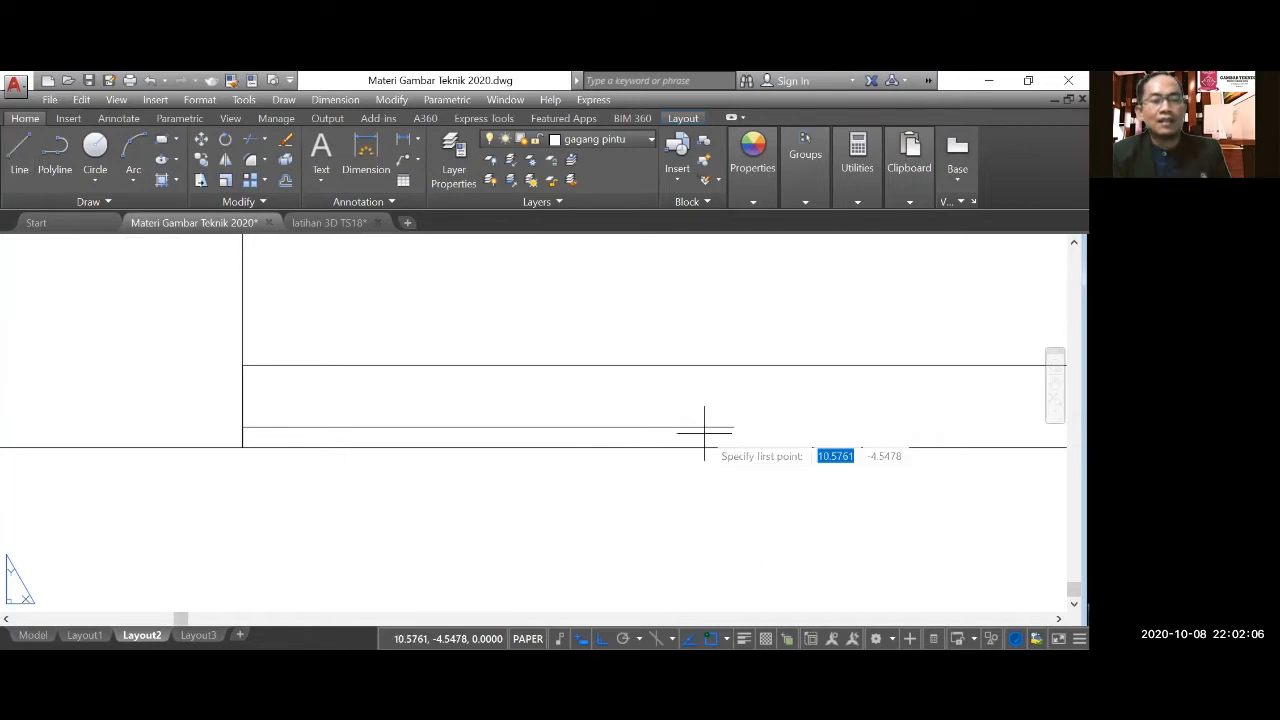
pyautogui.click(733, 427)
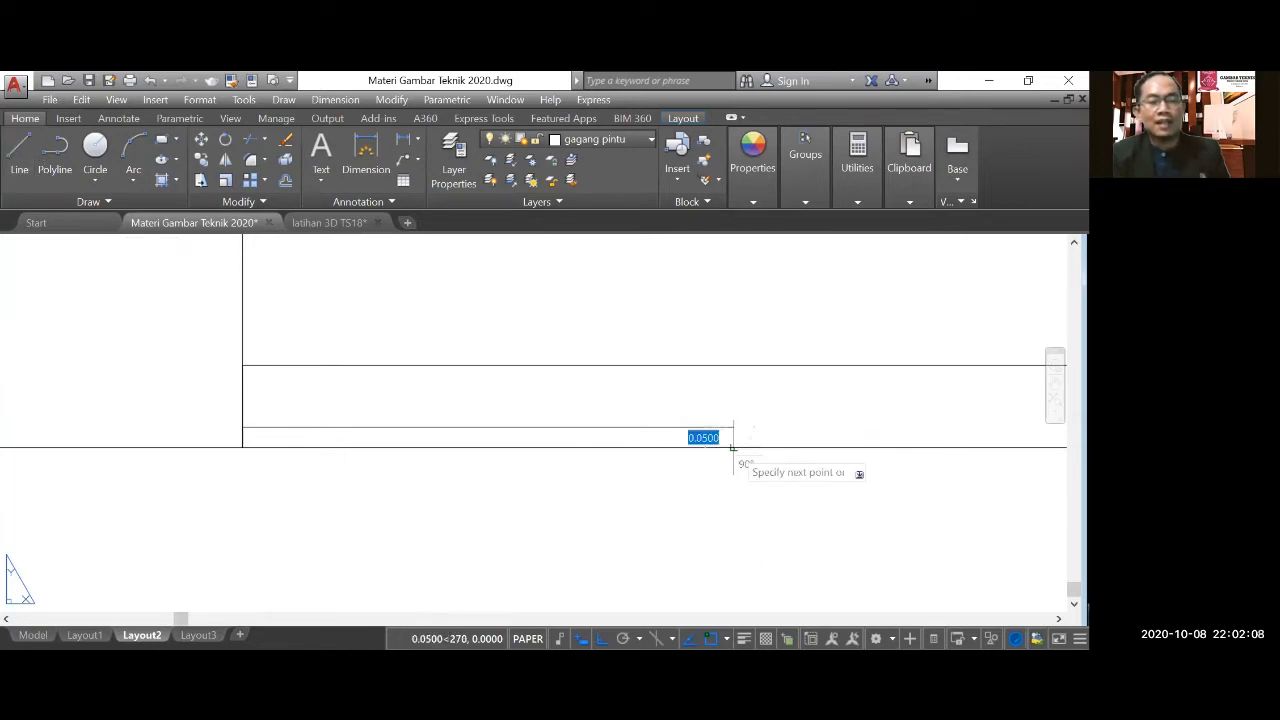
pyautogui.click(733, 447)
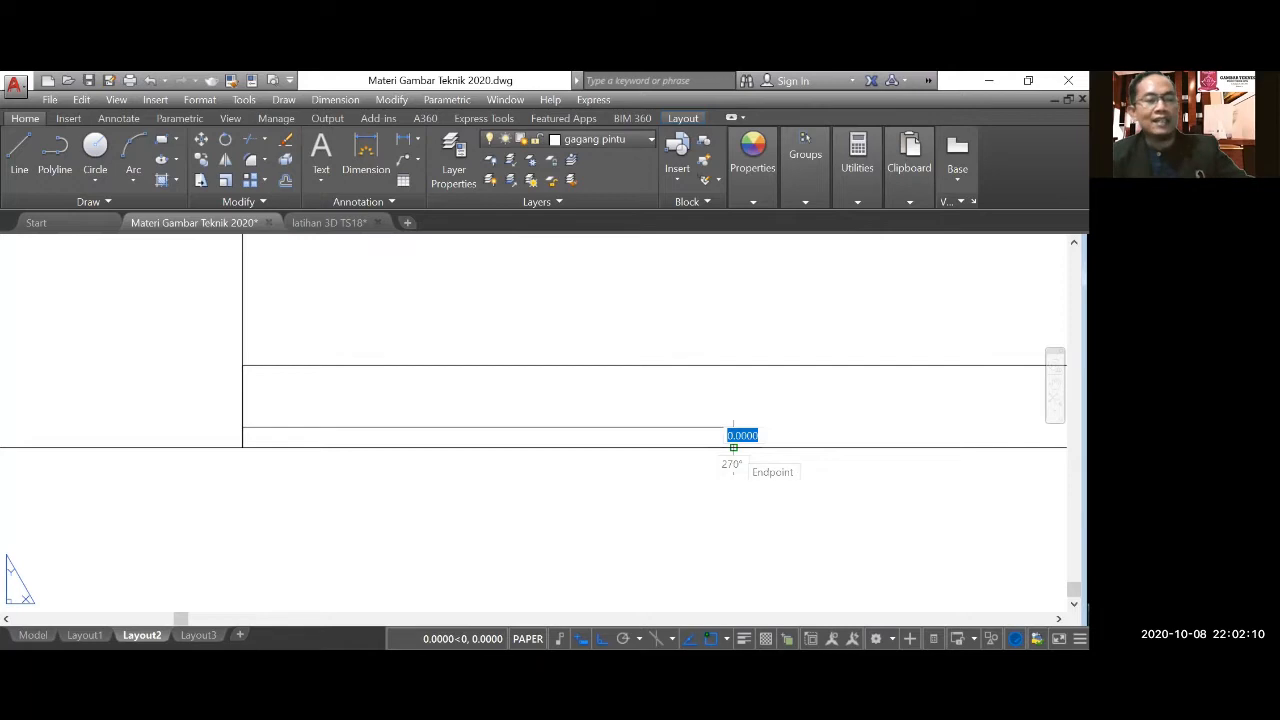
pyautogui.press('Escape')
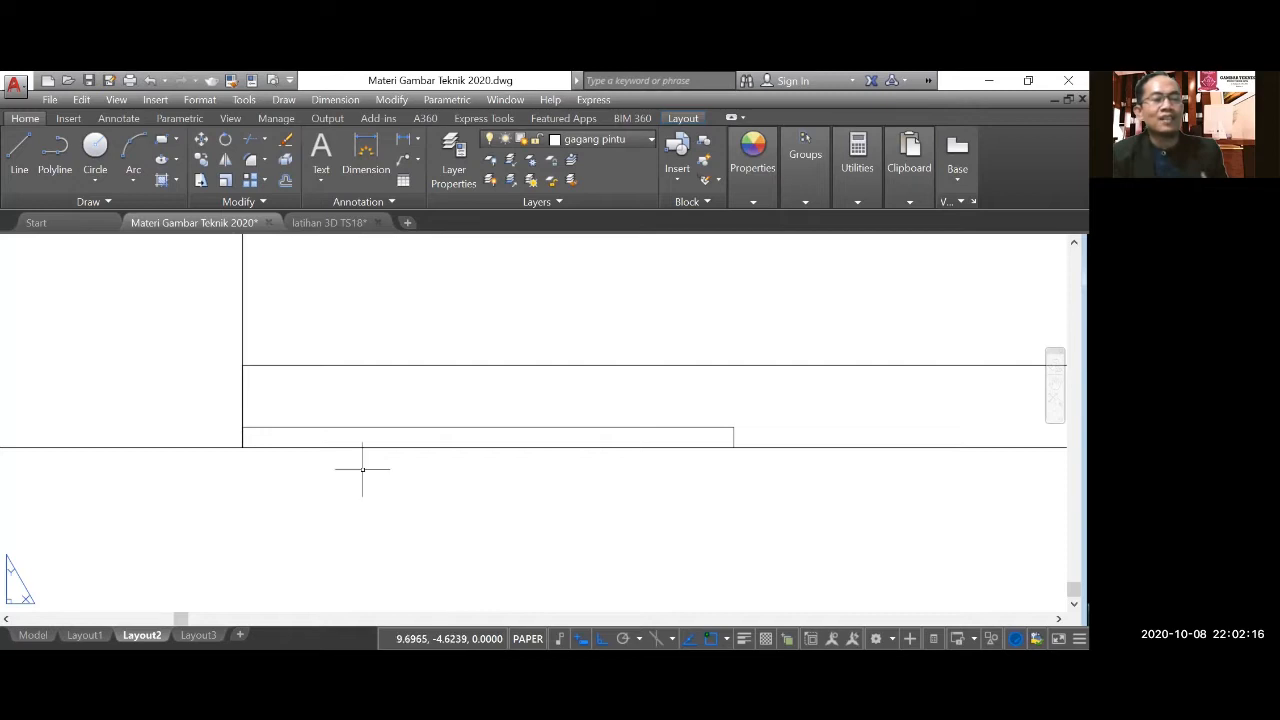
# Examine the roof plan (DENAH ATAP) and its overhang dimensions relative to the floor plan and the elevation.
pyautogui.scroll(-3, 362, 468)
pyautogui.scroll(-5, 427, 487)
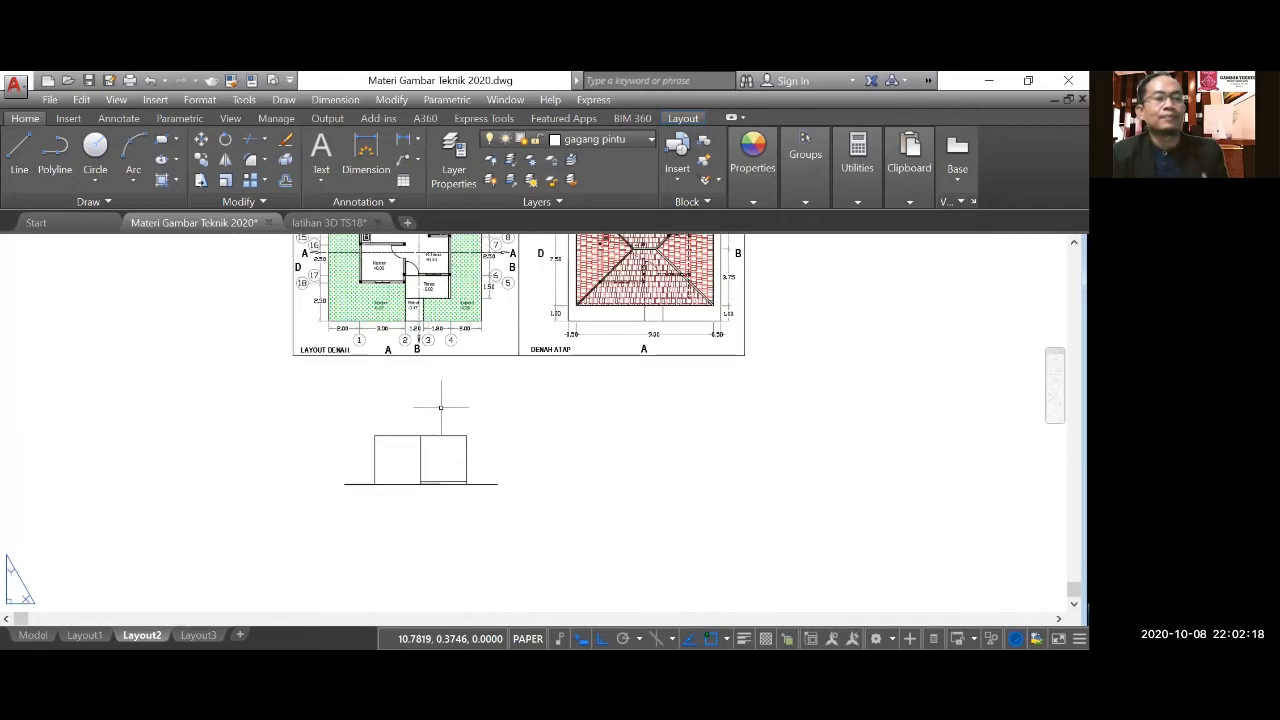
pyautogui.scroll(2, 377, 264)
pyautogui.scroll(-2, 410, 319)
pyautogui.scroll(2, 613, 331)
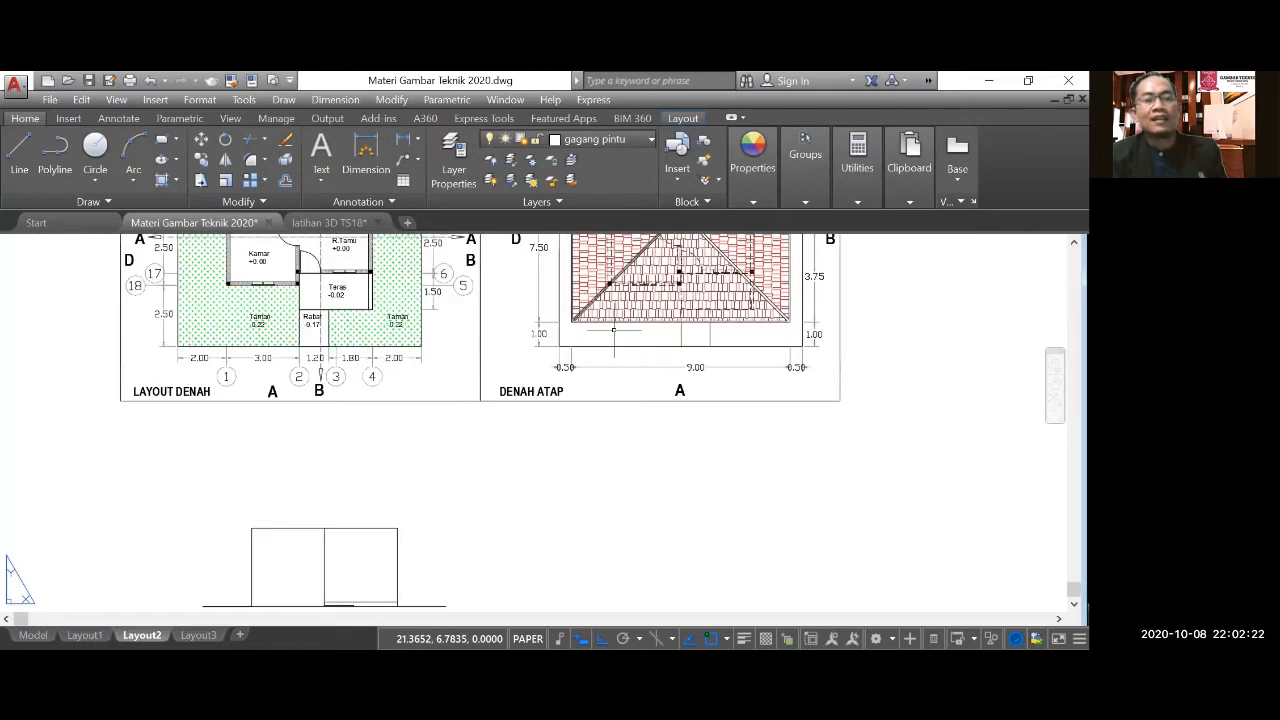
pyautogui.scroll(-2, 613, 331)
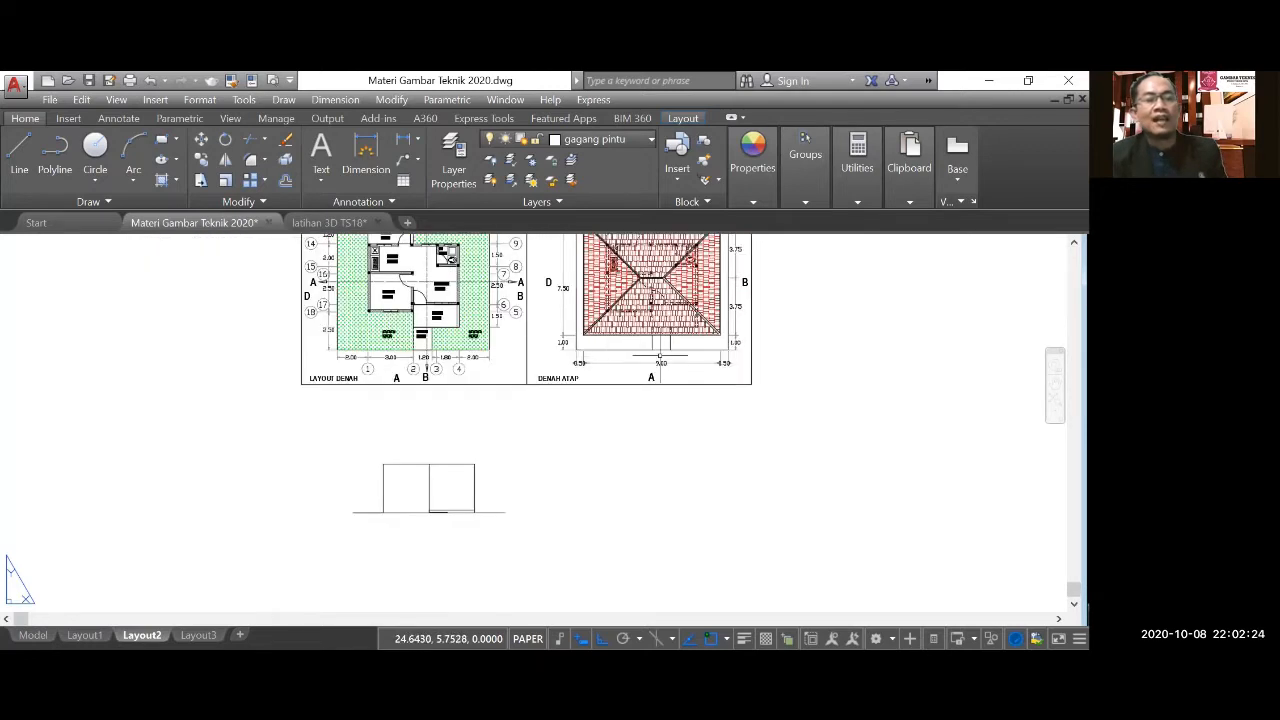
pyautogui.scroll(-2, 602, 387)
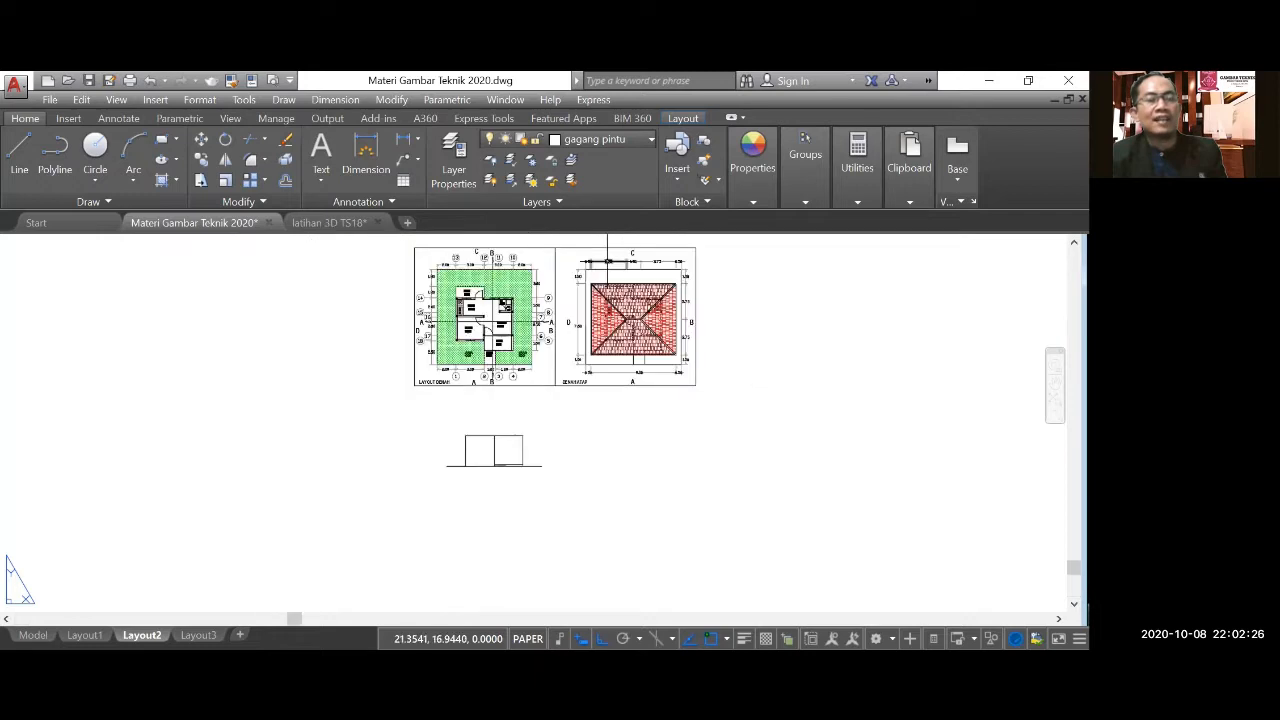
pyautogui.scroll(3, 607, 261)
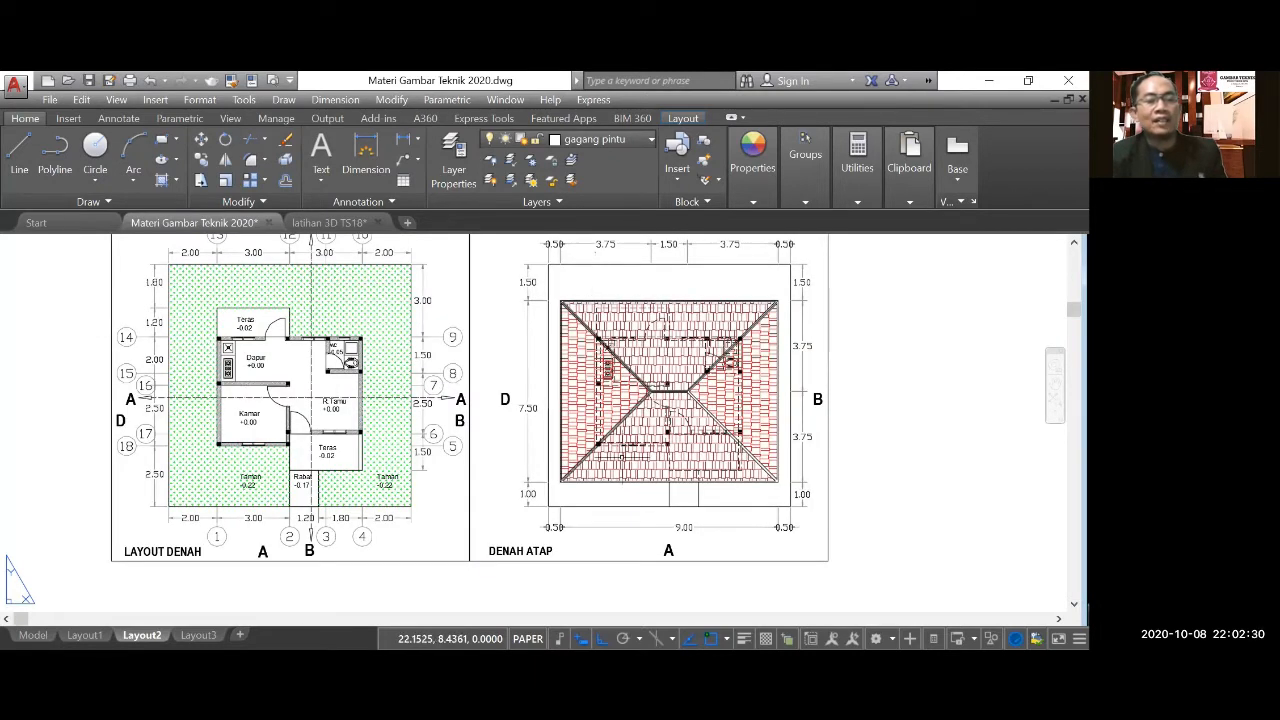
# Compare the roof plan's front eave width and side overhangs with the front wall positions on the floor plan.
pyautogui.scroll(2, 603, 545)
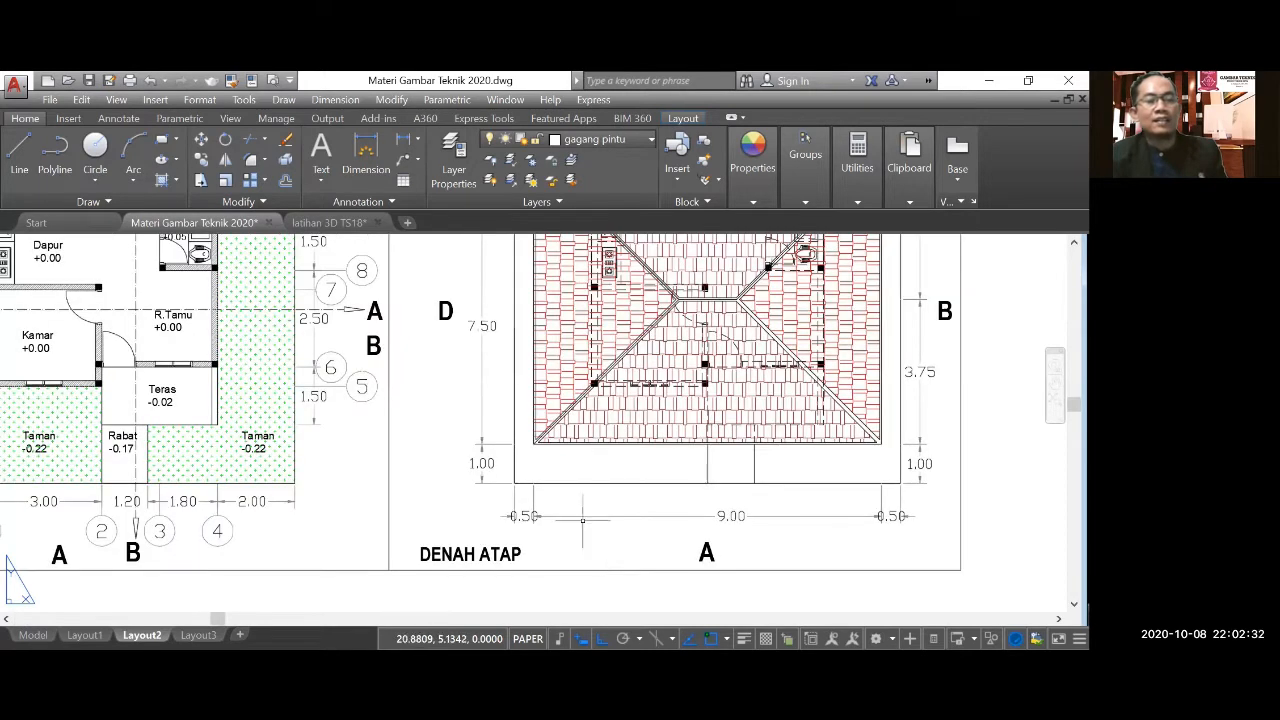
pyautogui.scroll(-4, 610, 516)
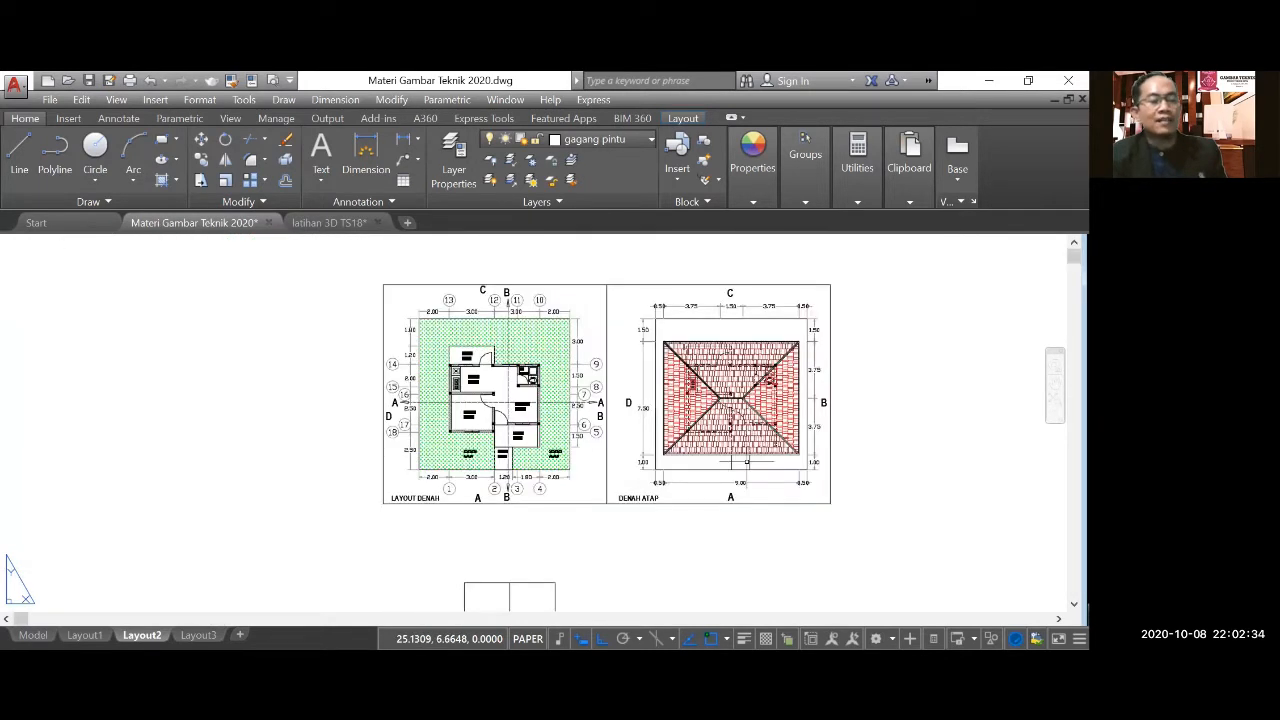
pyautogui.moveTo(474, 422); pyautogui.dragTo(496, 426, button='middle')
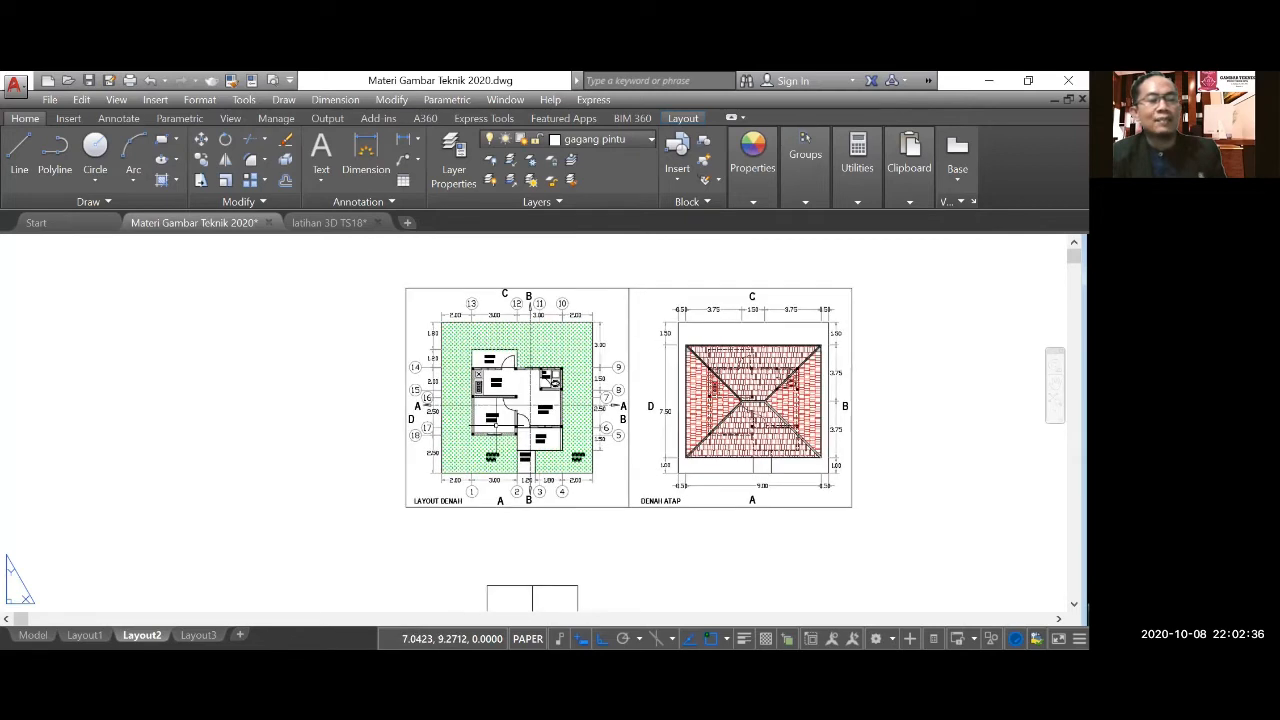
pyautogui.scroll(4, 497, 424)
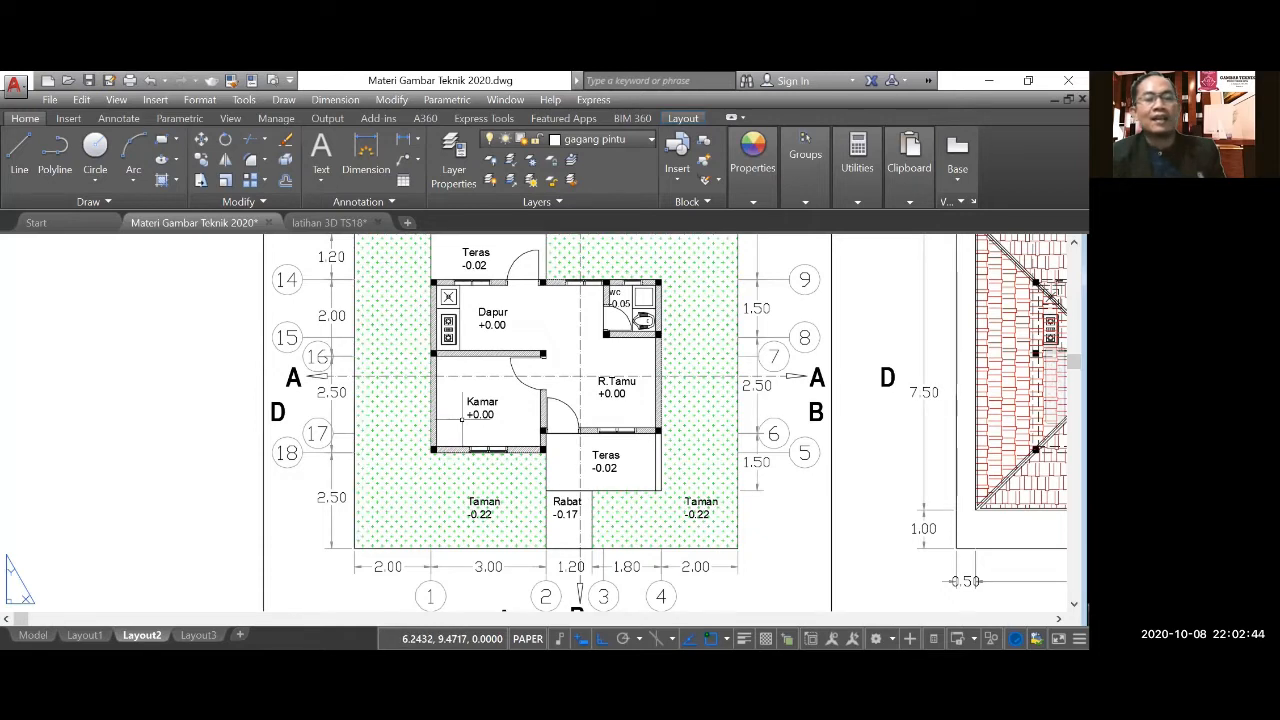
pyautogui.scroll(-2, 461, 418)
pyautogui.scroll(2, 835, 492)
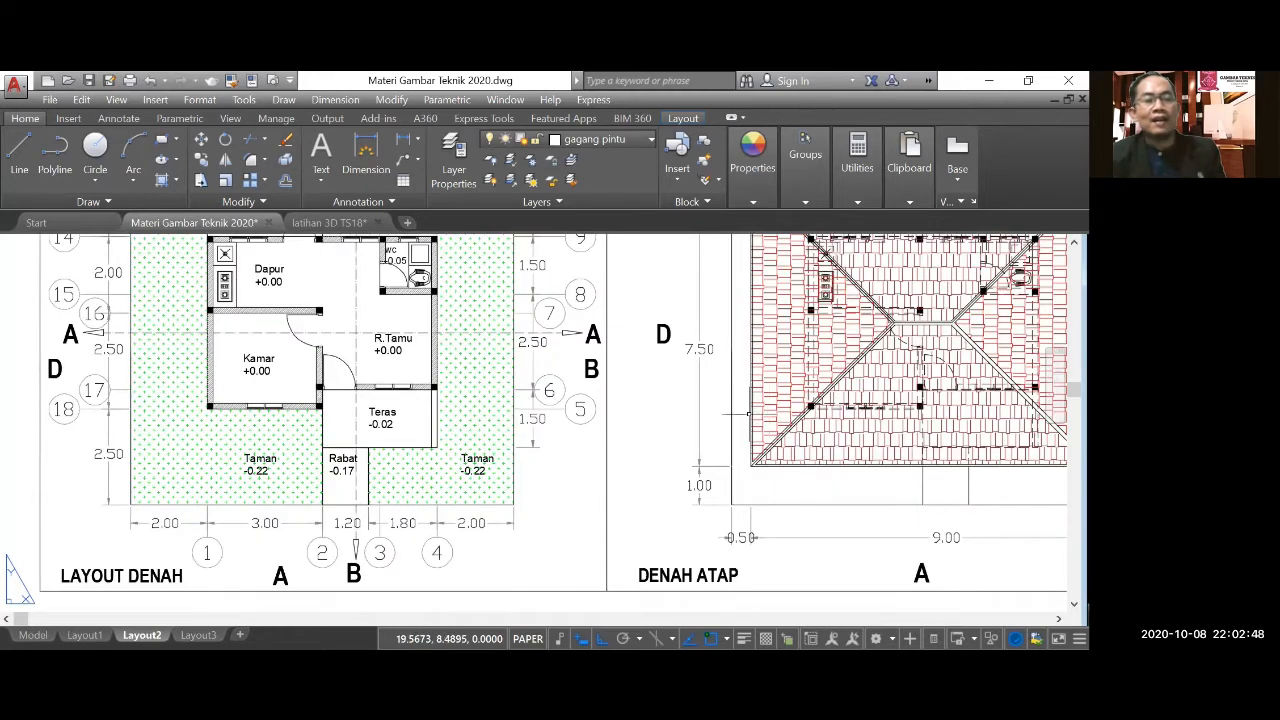
pyautogui.scroll(-2, 637, 432)
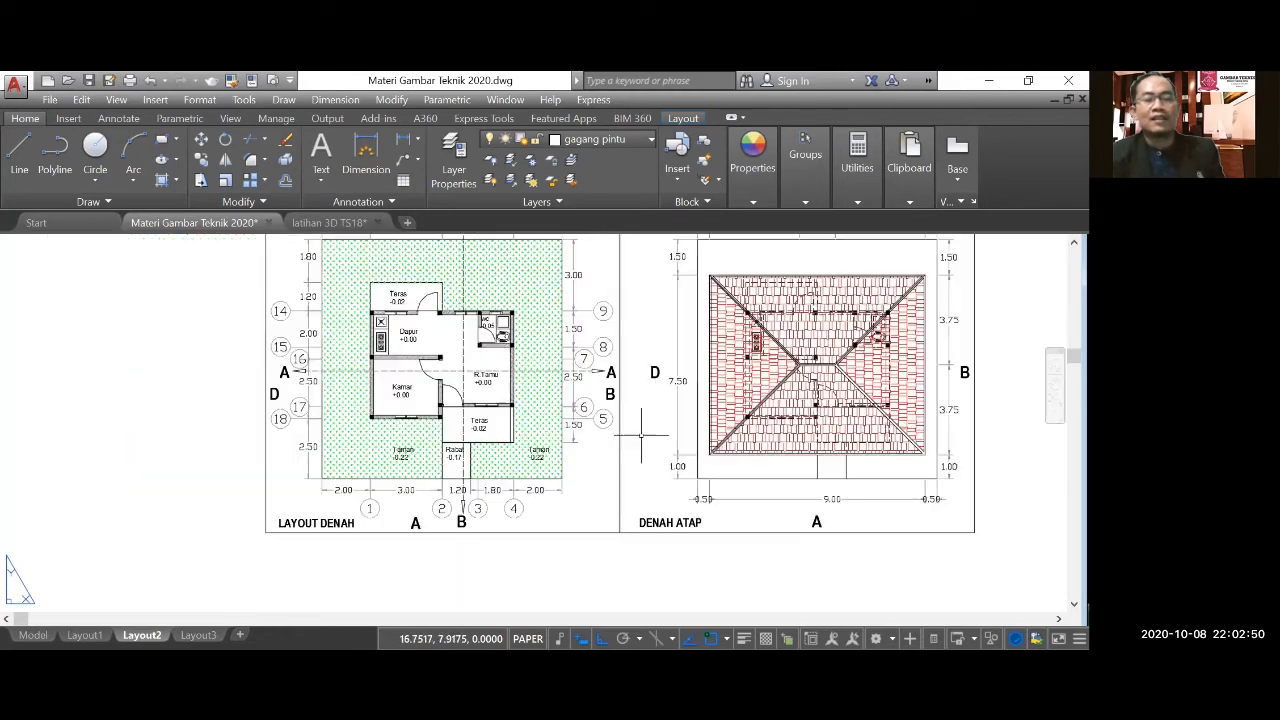
pyautogui.scroll(2, 834, 498)
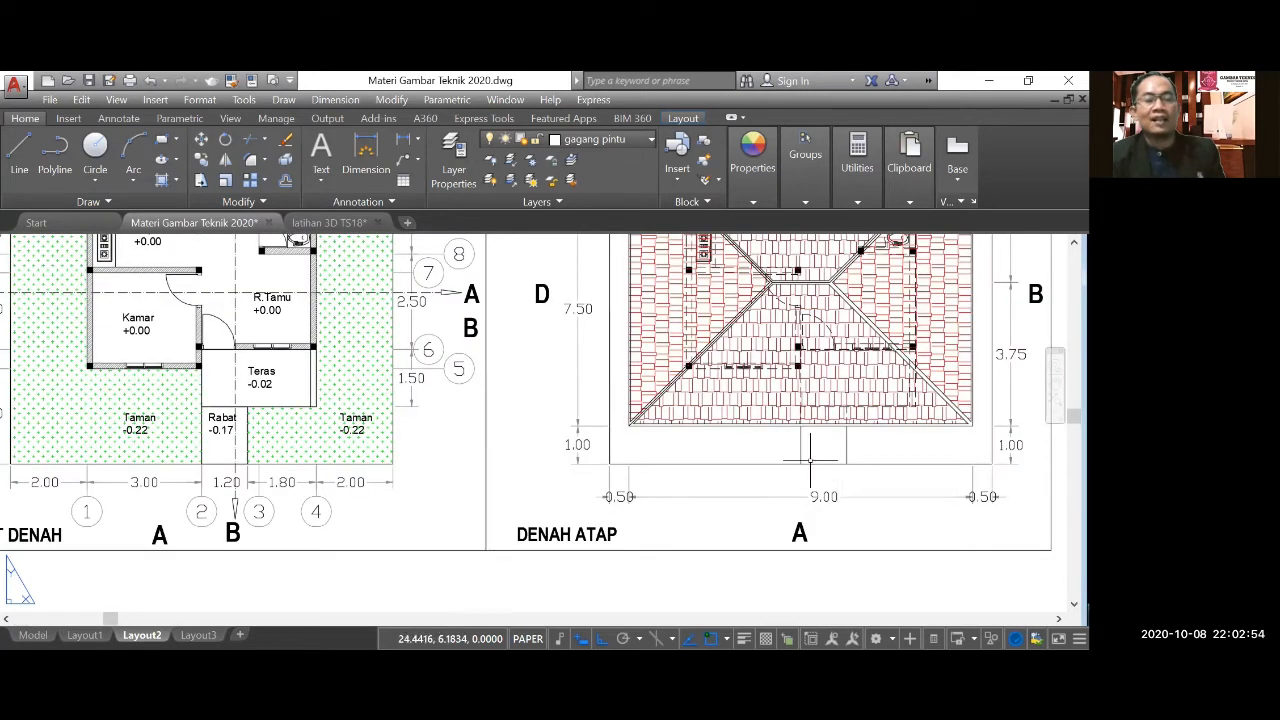
pyautogui.scroll(-2, 810, 460)
pyautogui.moveTo(831, 418); pyautogui.dragTo(996, 326, button='middle')
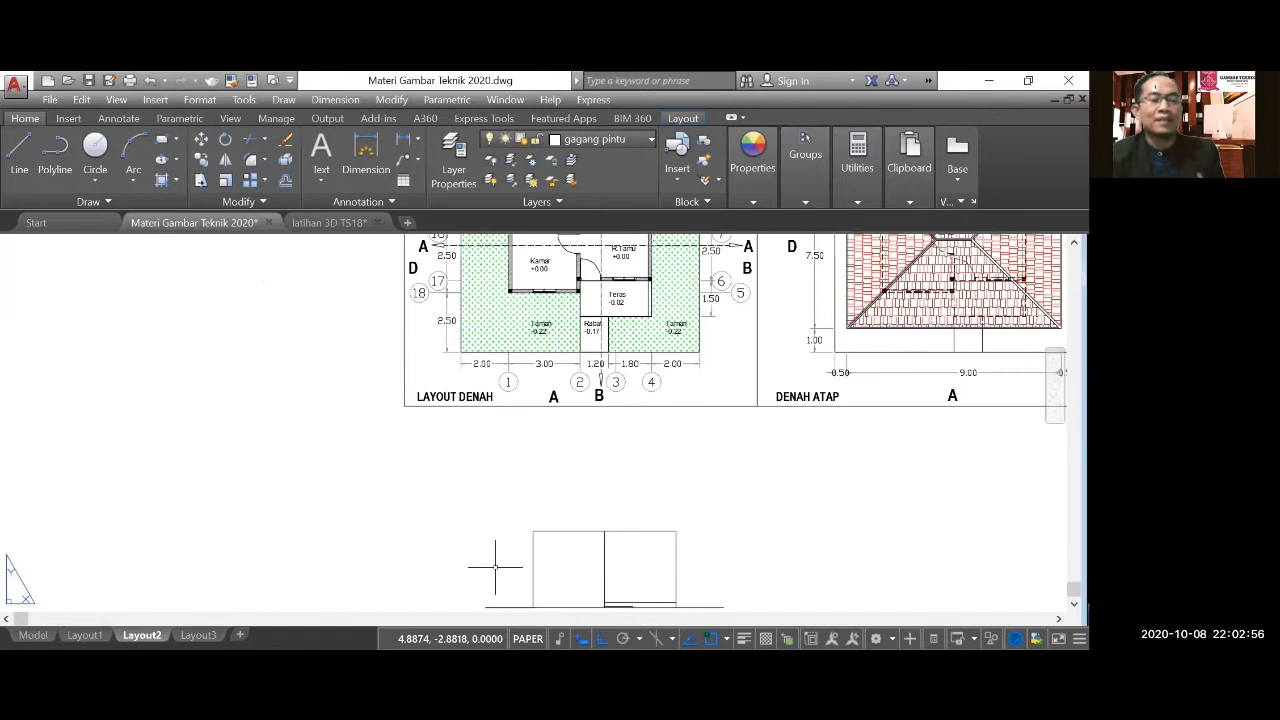
# Draw a 1.5-unit horizontal eave line to the left from the top corner of the elevation's left wall.
pyautogui.click(20, 152)
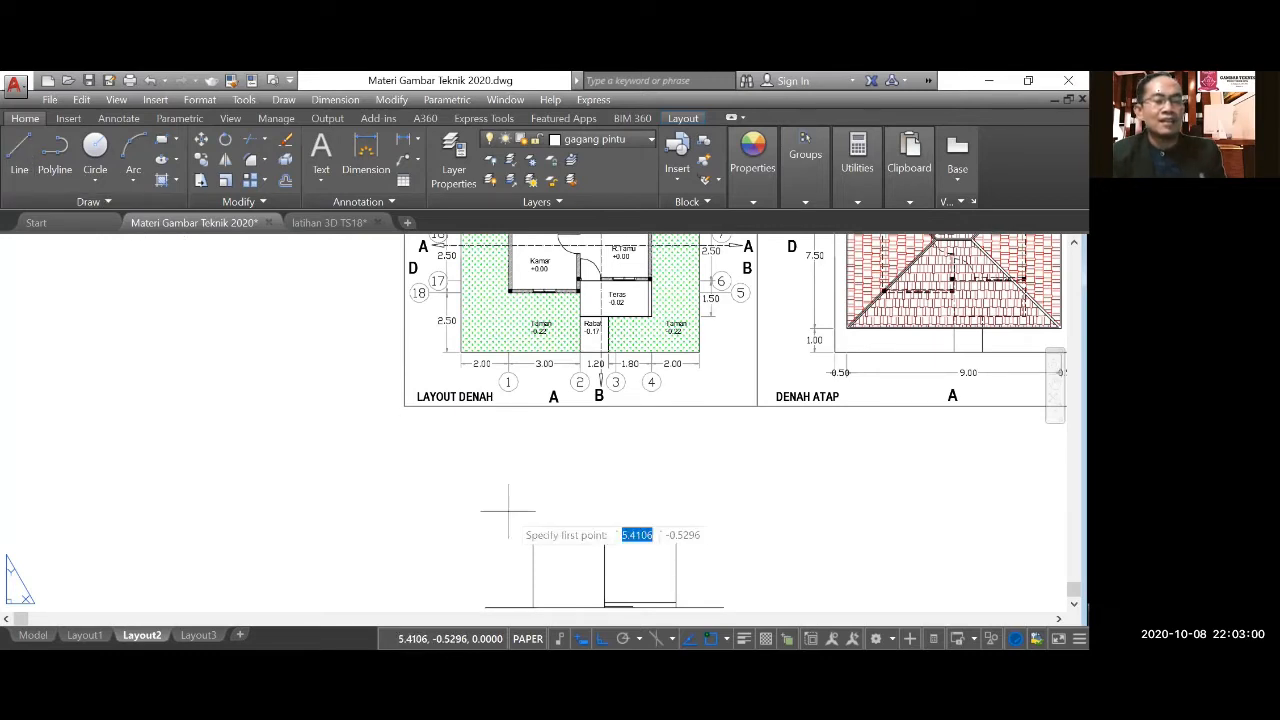
pyautogui.click(533, 531)
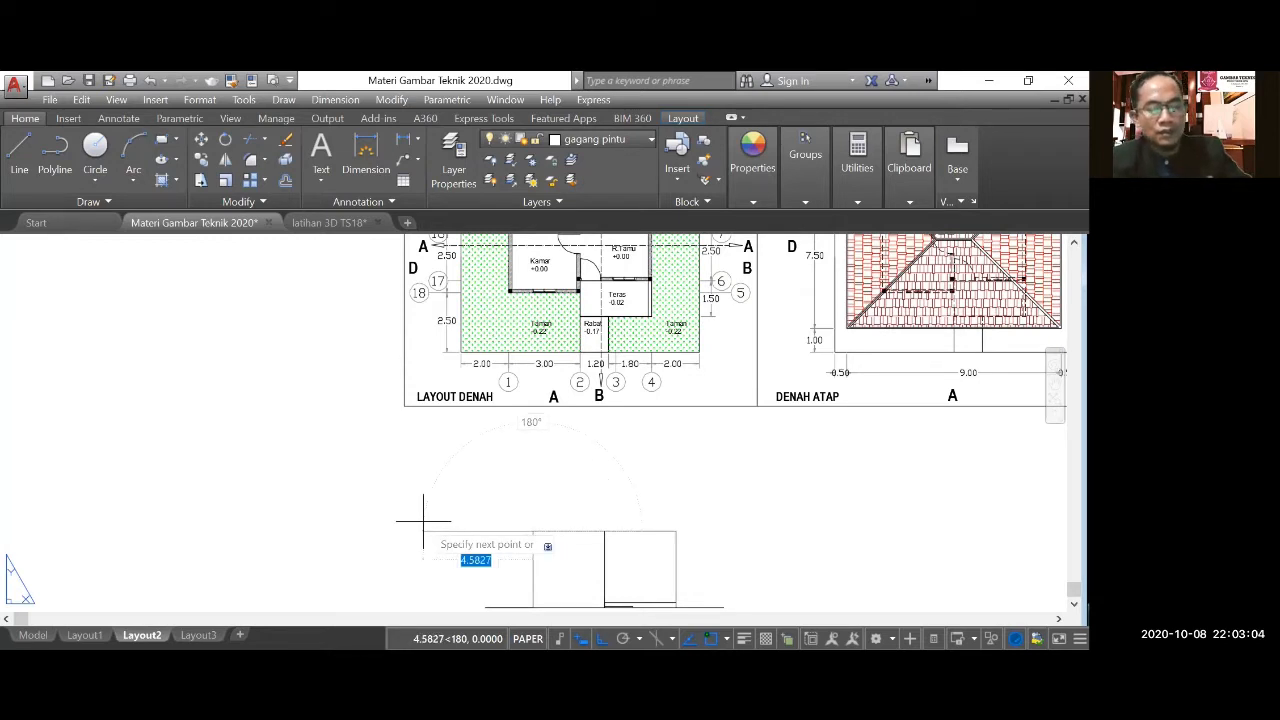
pyautogui.write('1.5')
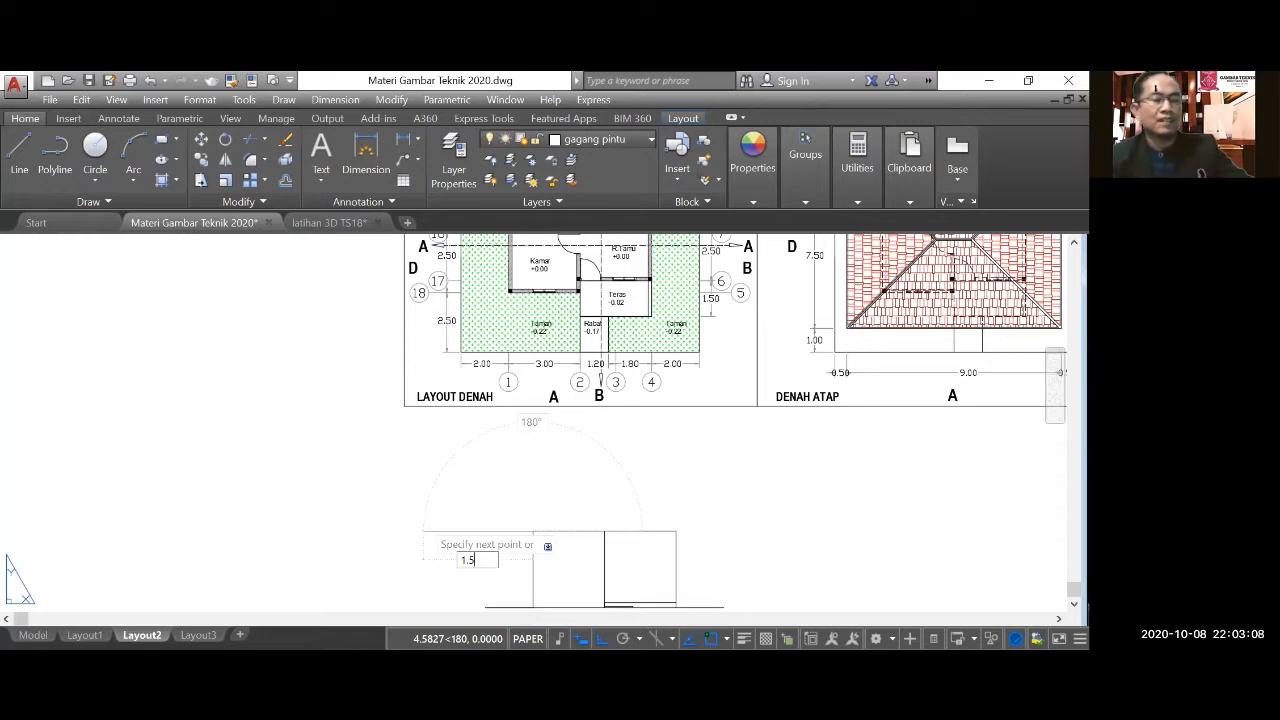
pyautogui.press('Return')
# From the eave line's left end, draw the fascia outline 0.2 units up and 9 units to the right.
pyautogui.click(18, 155)
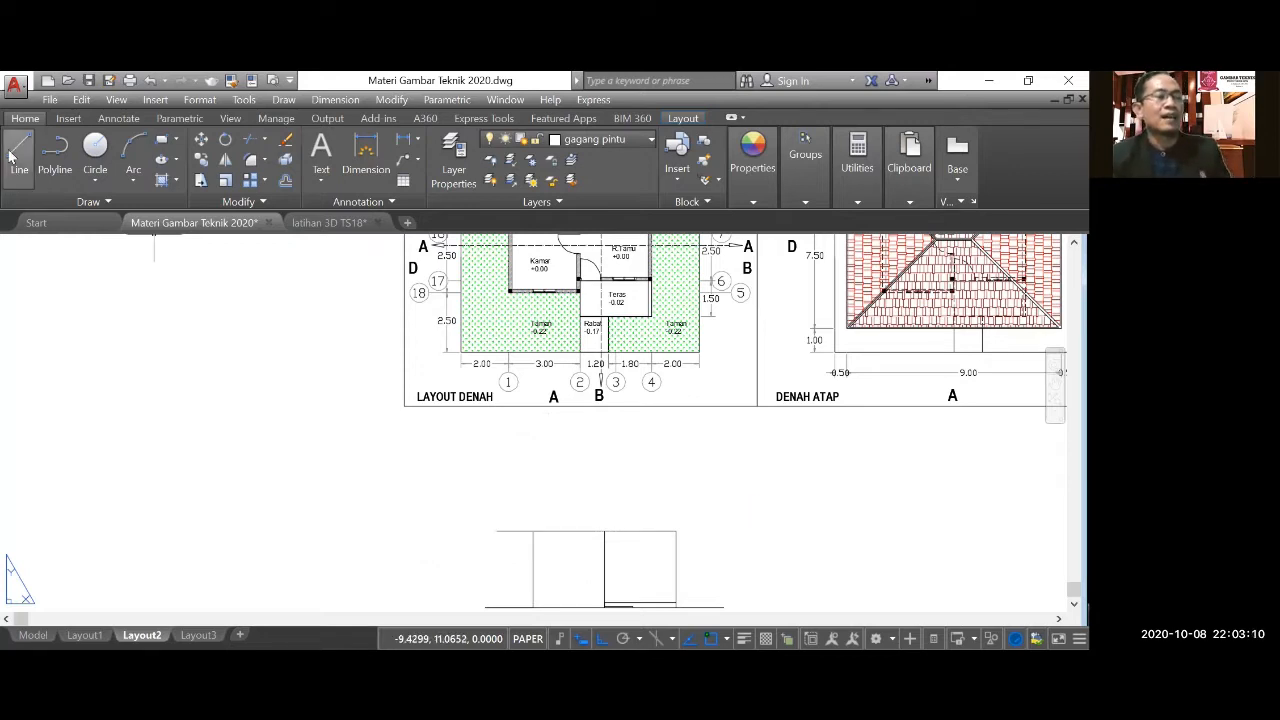
pyautogui.click(501, 530)
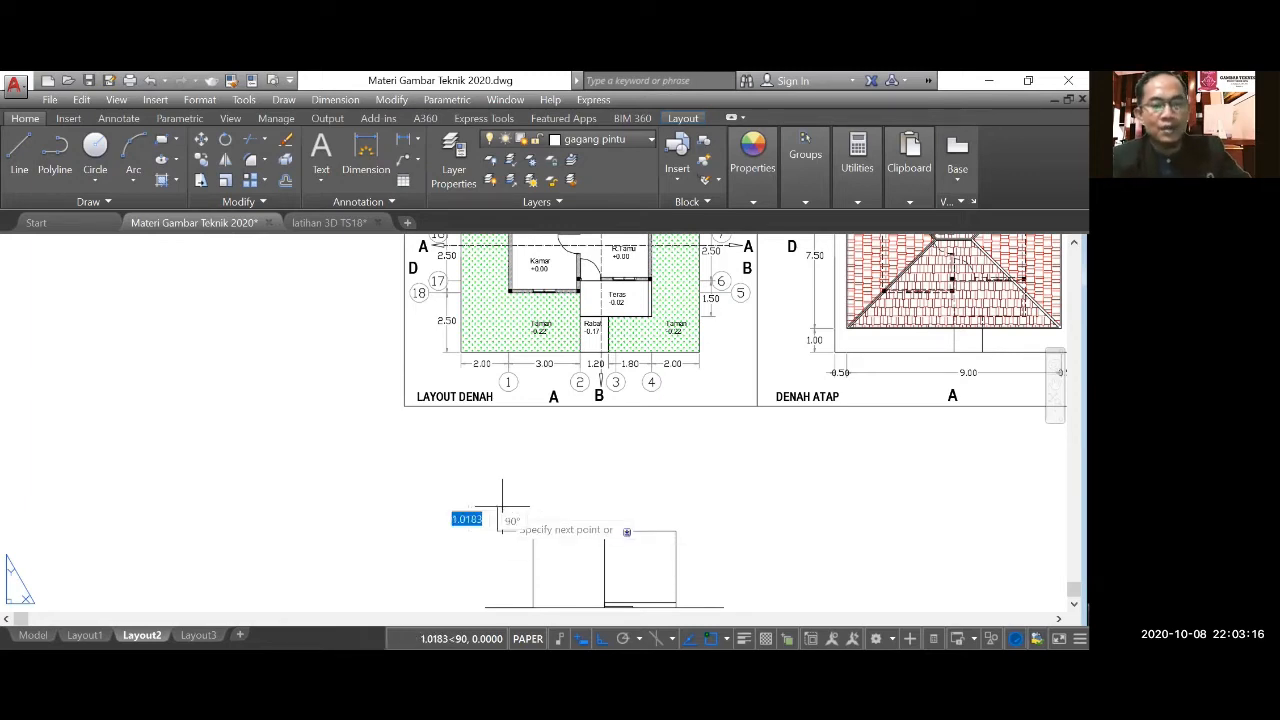
pyautogui.write('0.2')
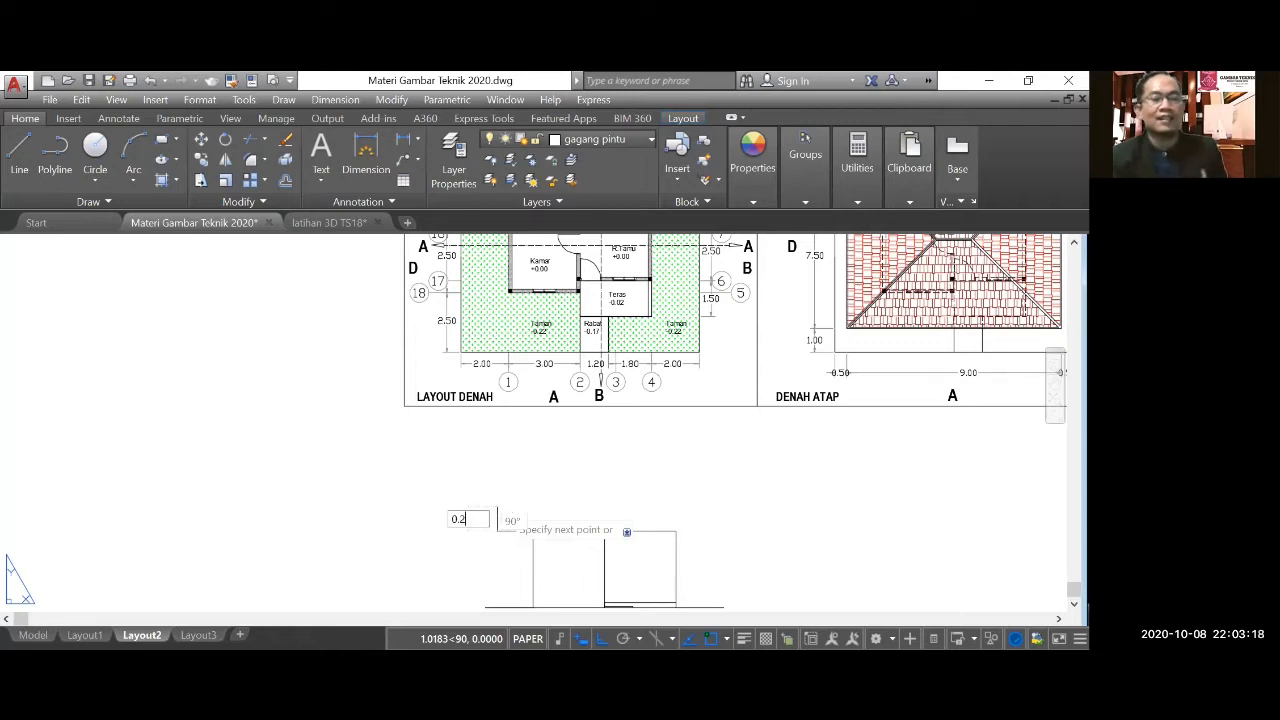
pyautogui.press('Return')
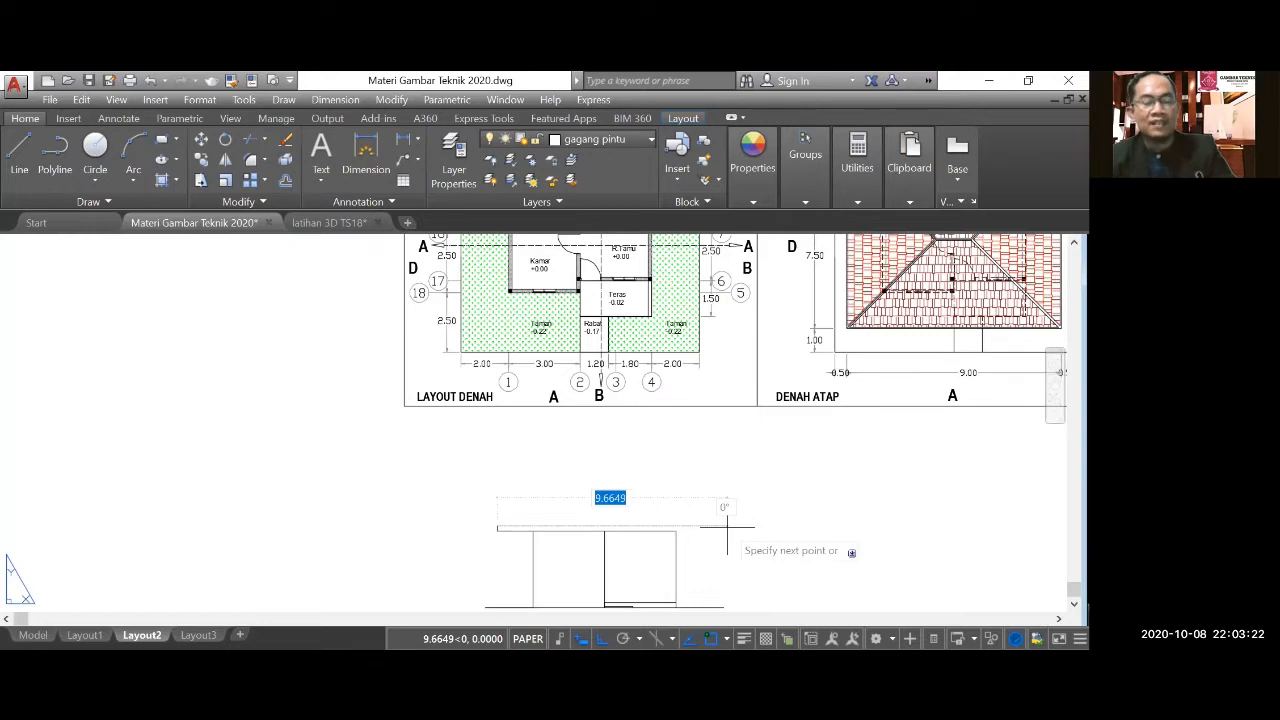
pyautogui.write('9')
pyautogui.press('Return')
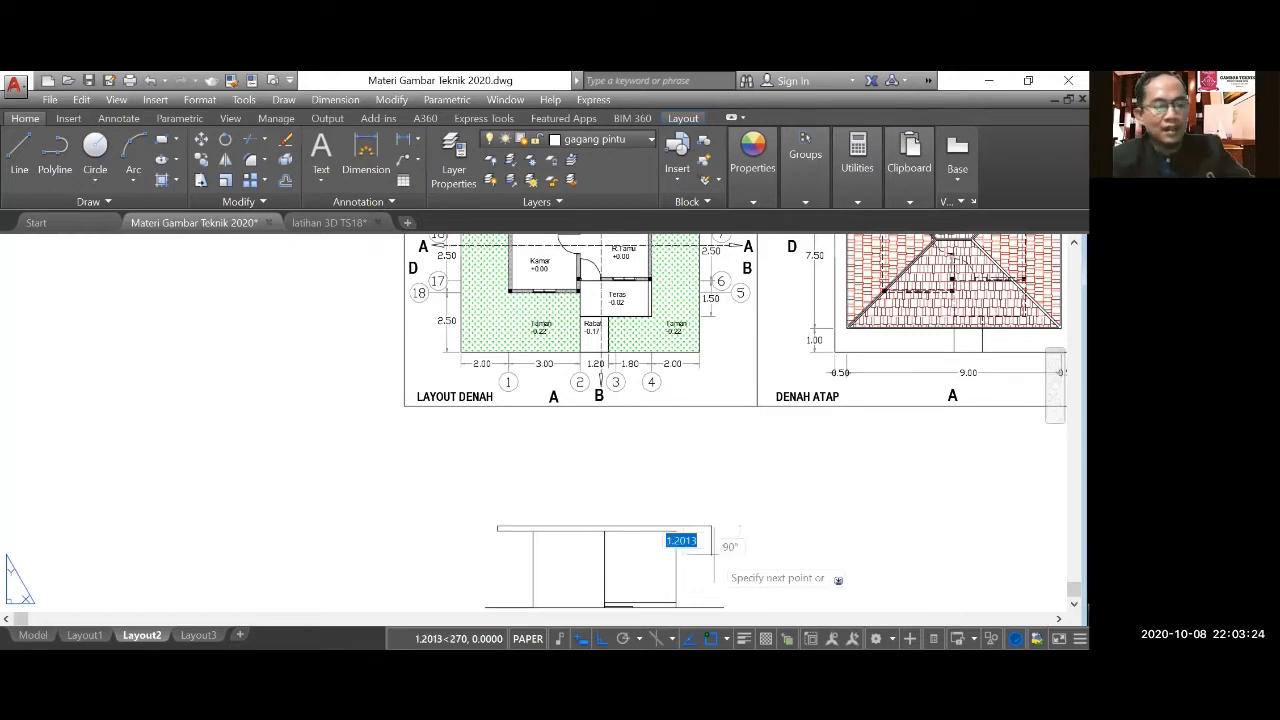
# Close the fascia's right end by drawing 0.2 units down and 1.5 units left to the right wall's top corner.
pyautogui.write('0.2')
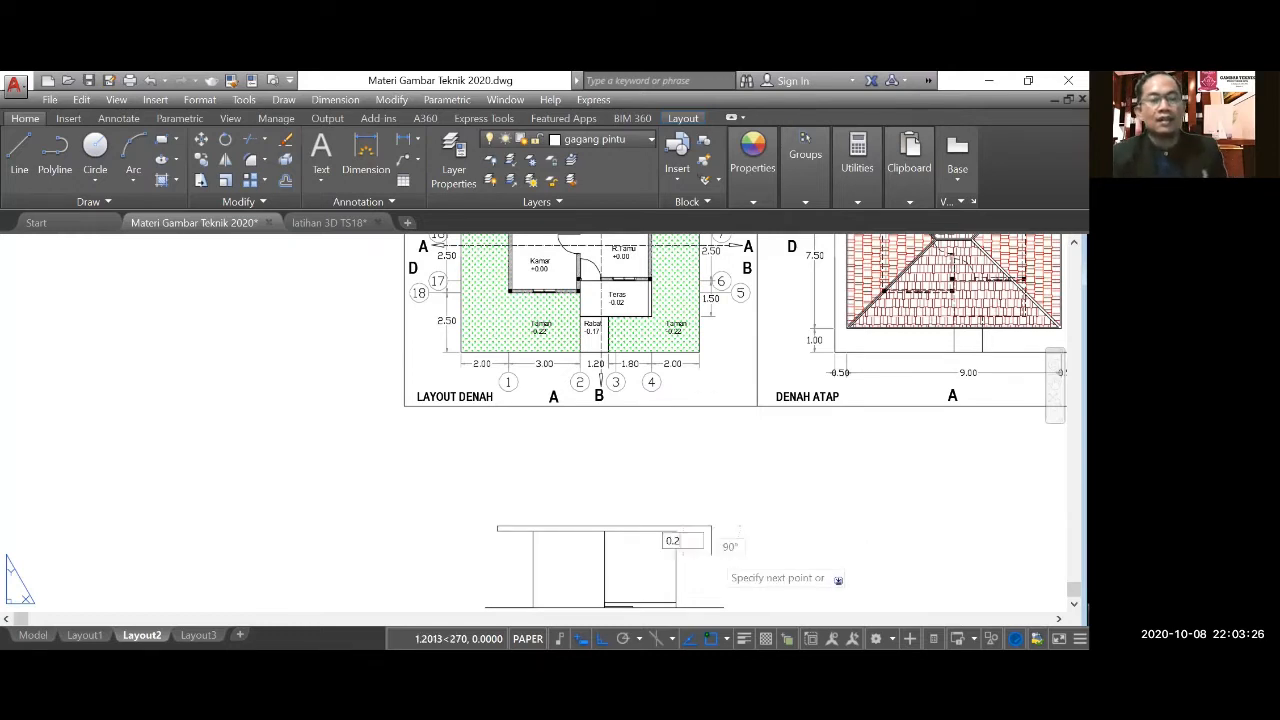
pyautogui.press('Return')
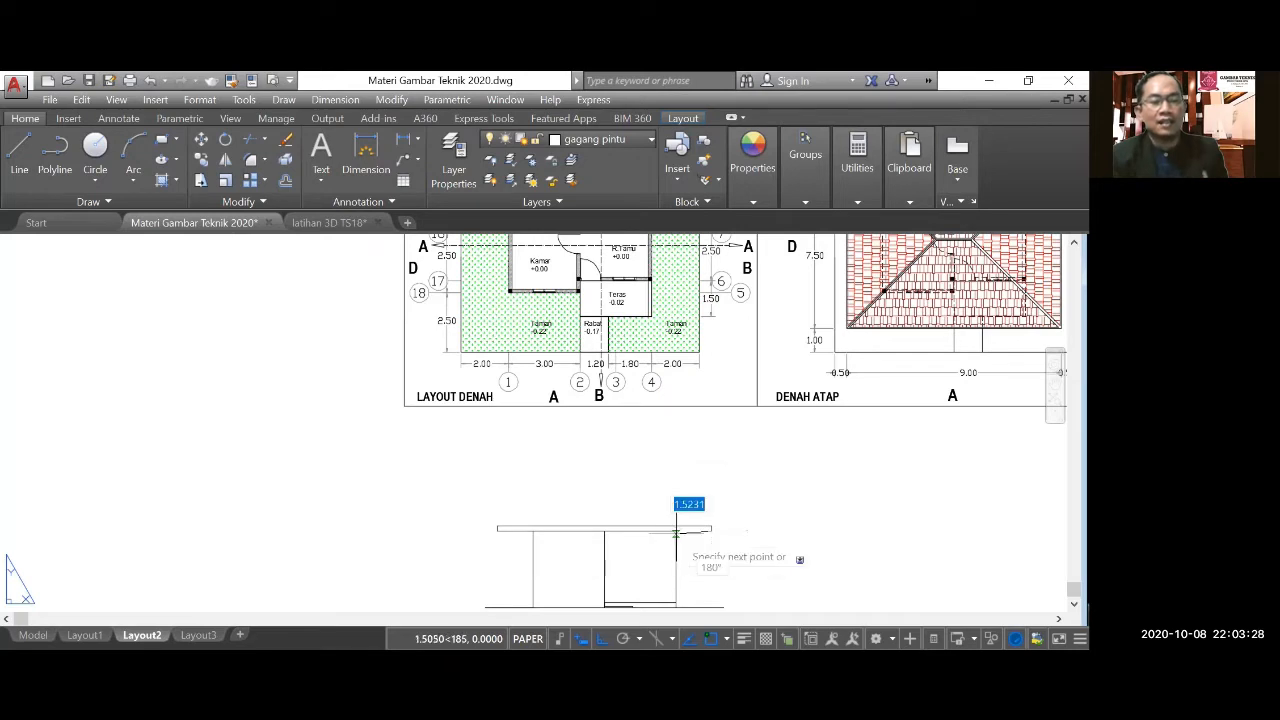
pyautogui.write('1.5')
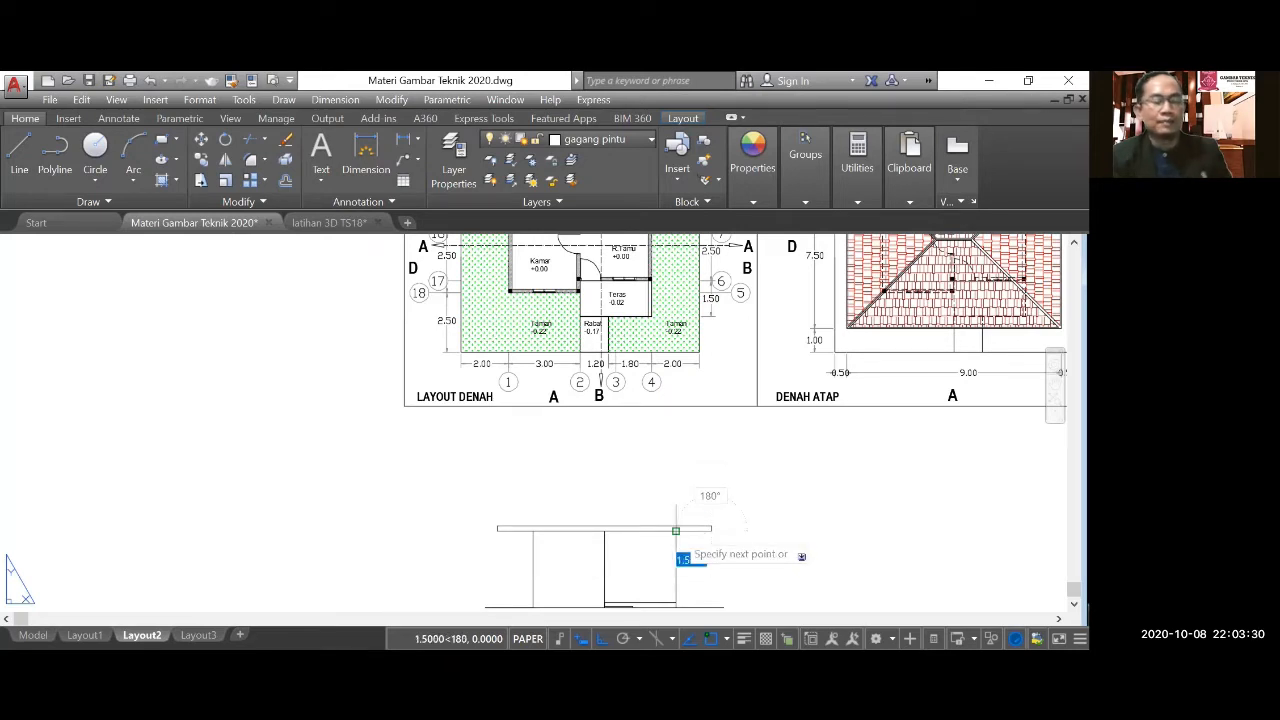
pyautogui.press('Return')
pyautogui.press('Return')
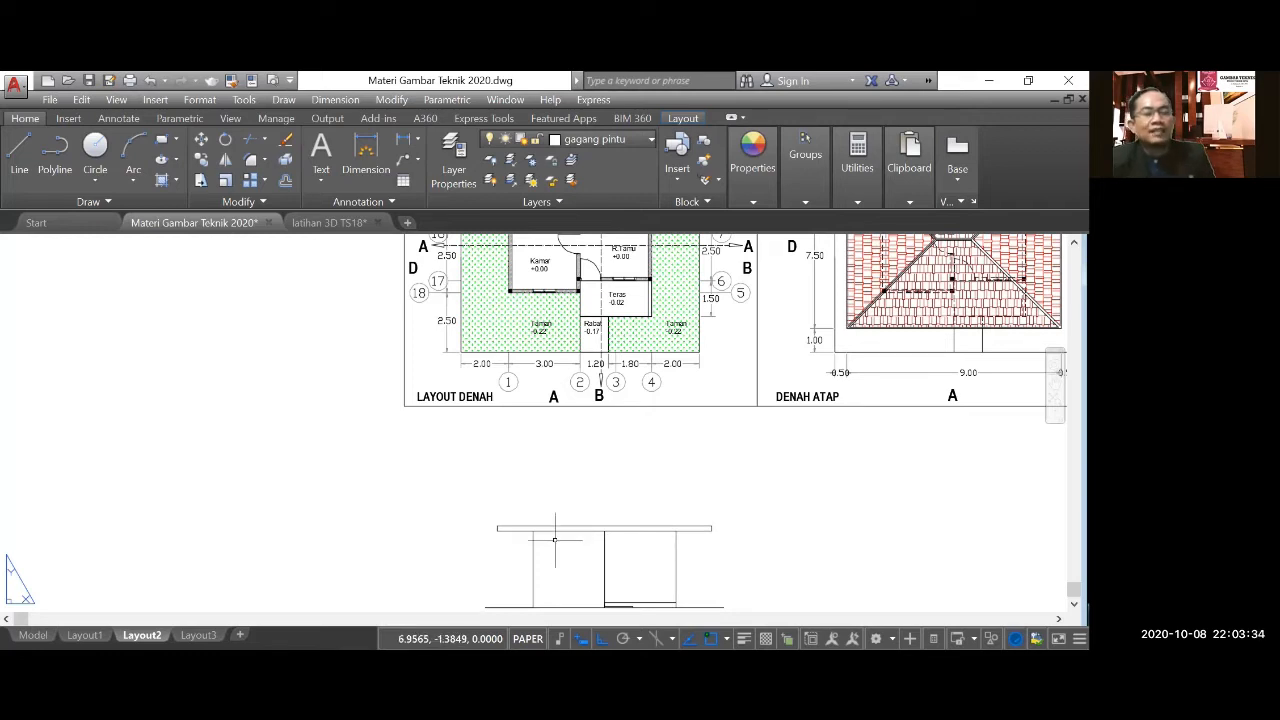
# Turn on polar tracking with an increment angle of 35 degrees.
pyautogui.moveTo(555, 540); pyautogui.dragTo(511, 510, button='middle')
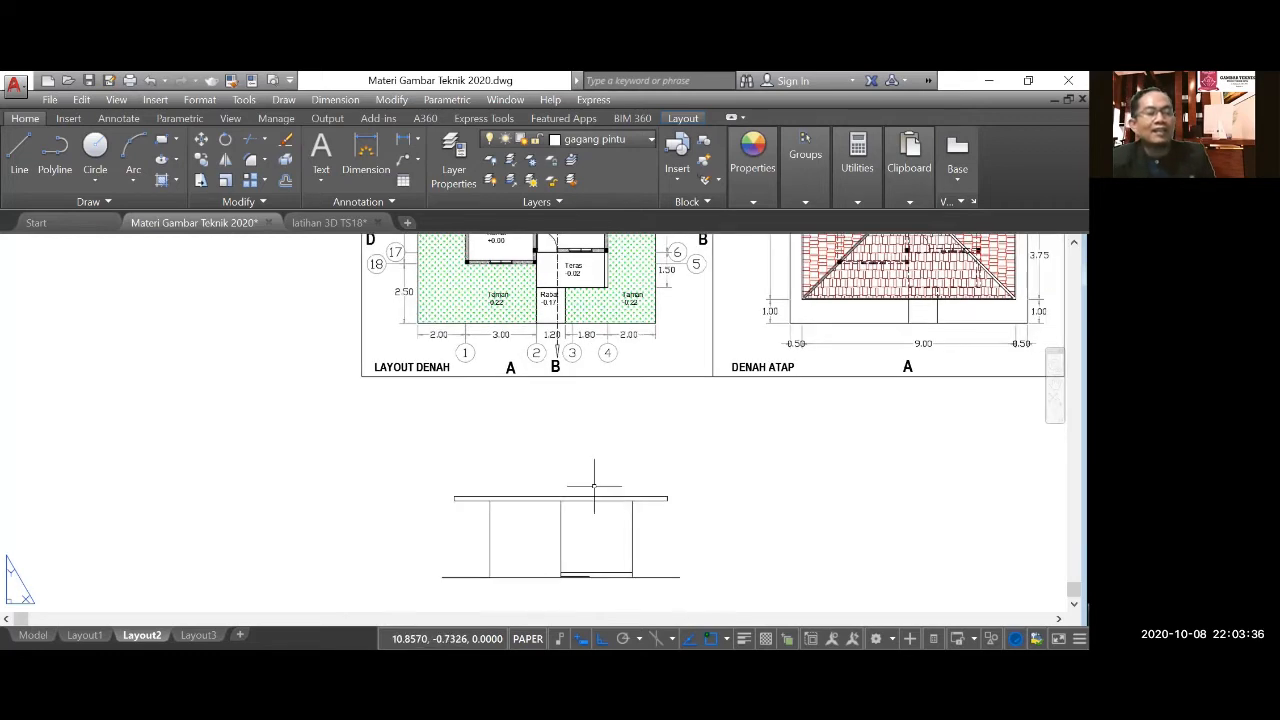
pyautogui.scroll(-2, 572, 565)
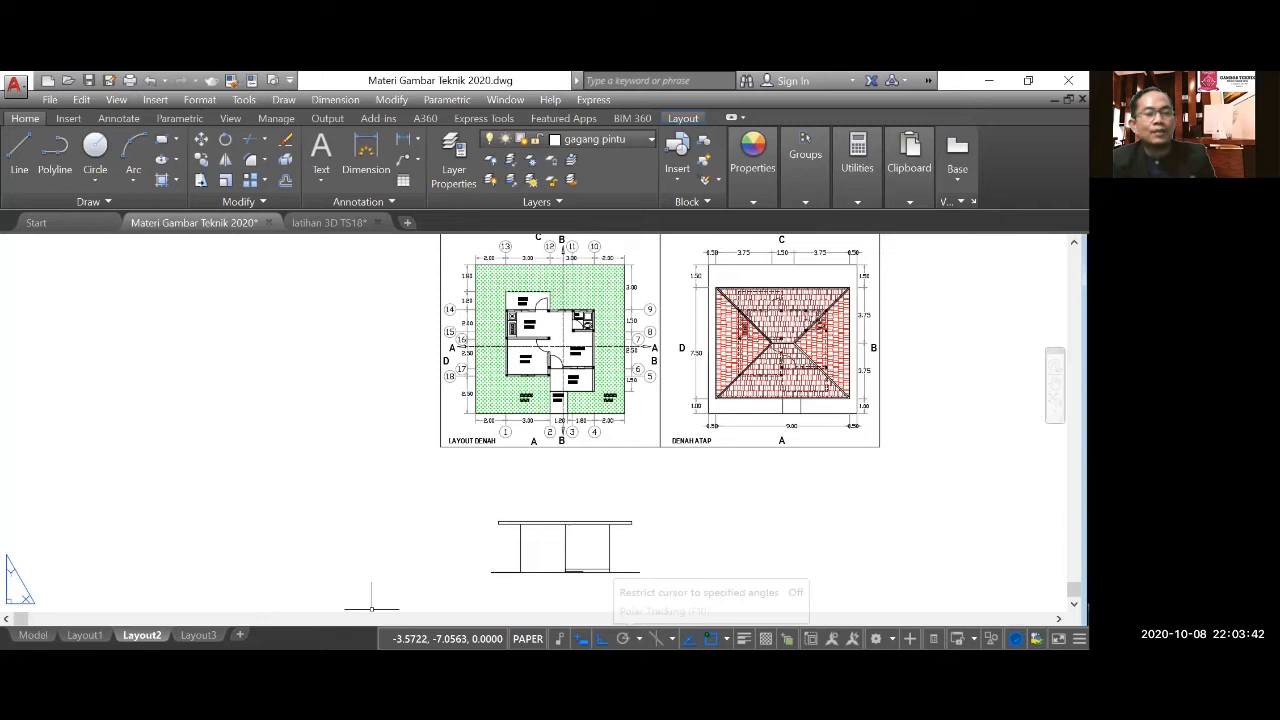
pyautogui.click(637, 638)
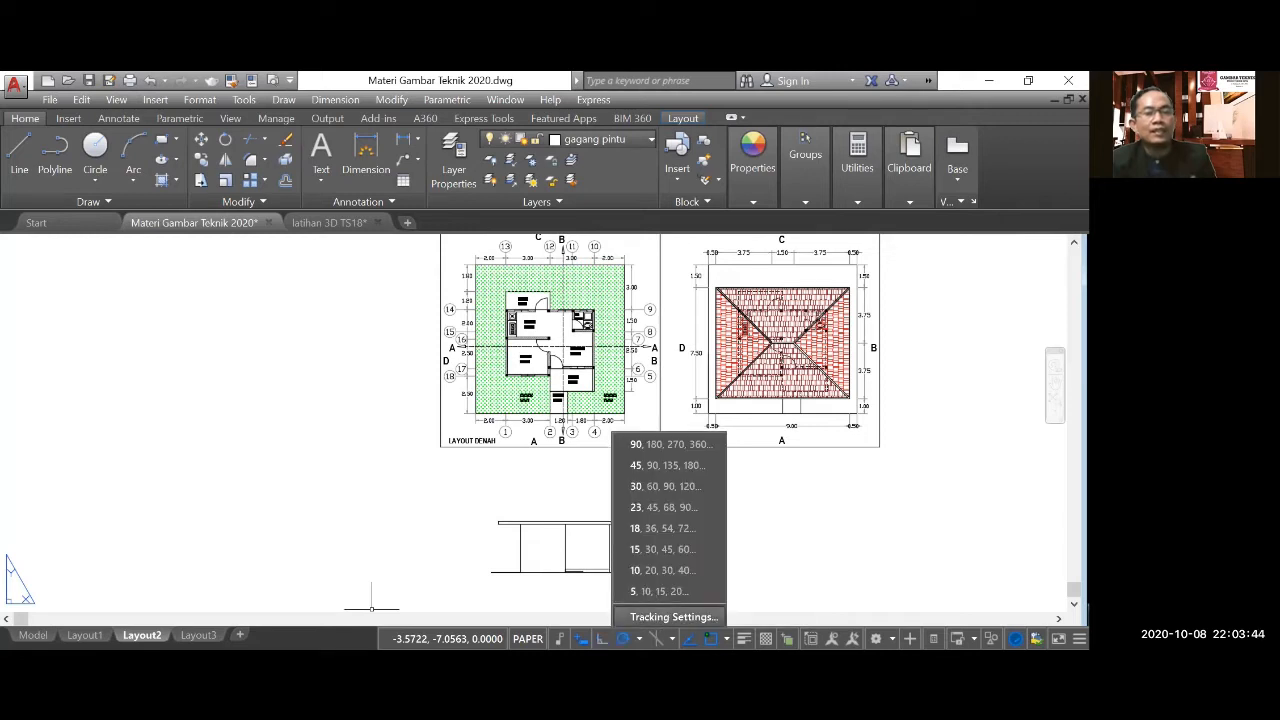
pyautogui.click(582, 557)
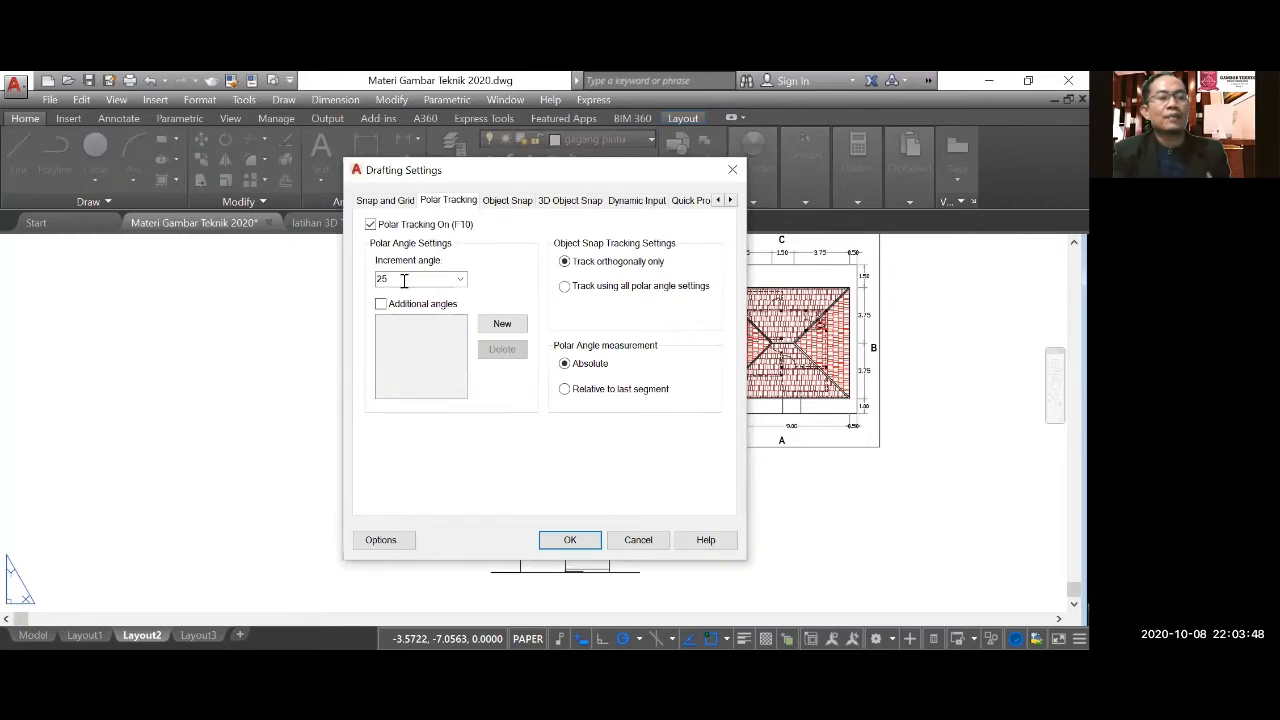
pyautogui.doubleClick(404, 280)
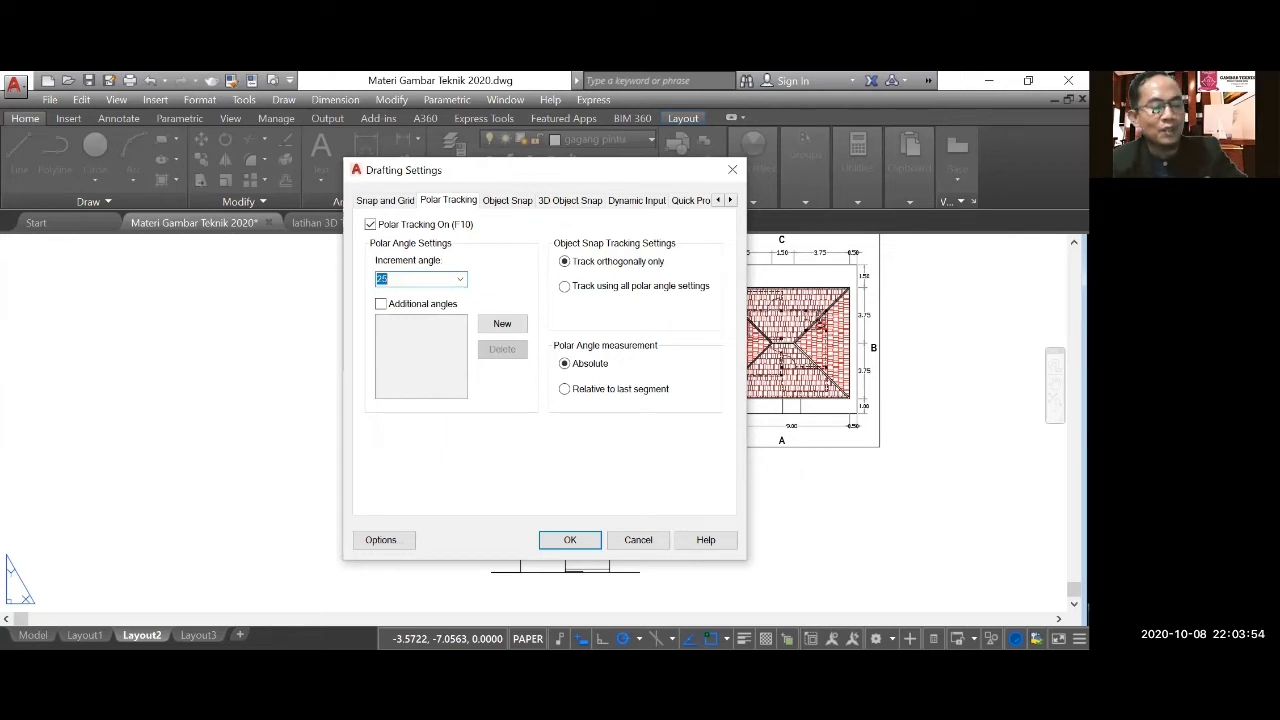
pyautogui.write('35')
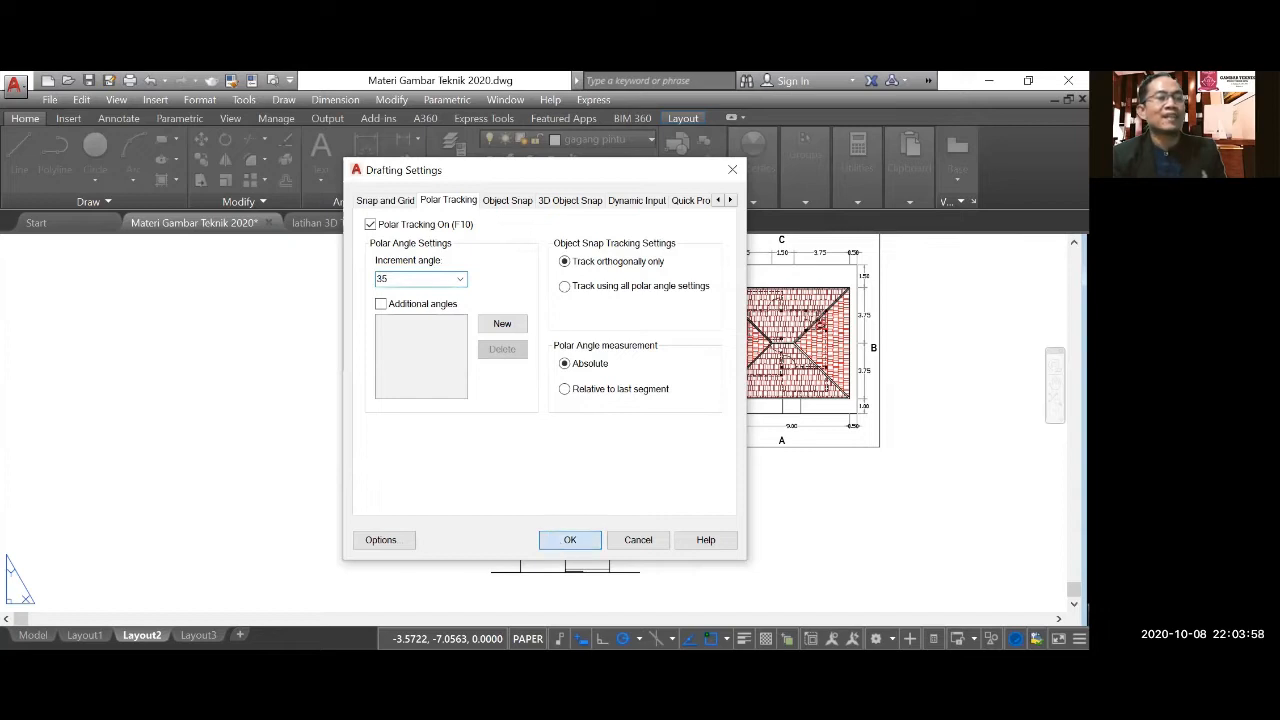
pyautogui.click(560, 540)
# Draw the left roof slope at 35 degrees, about 5.79 units long, from the fascia's upper left corner.
pyautogui.click(19, 150)
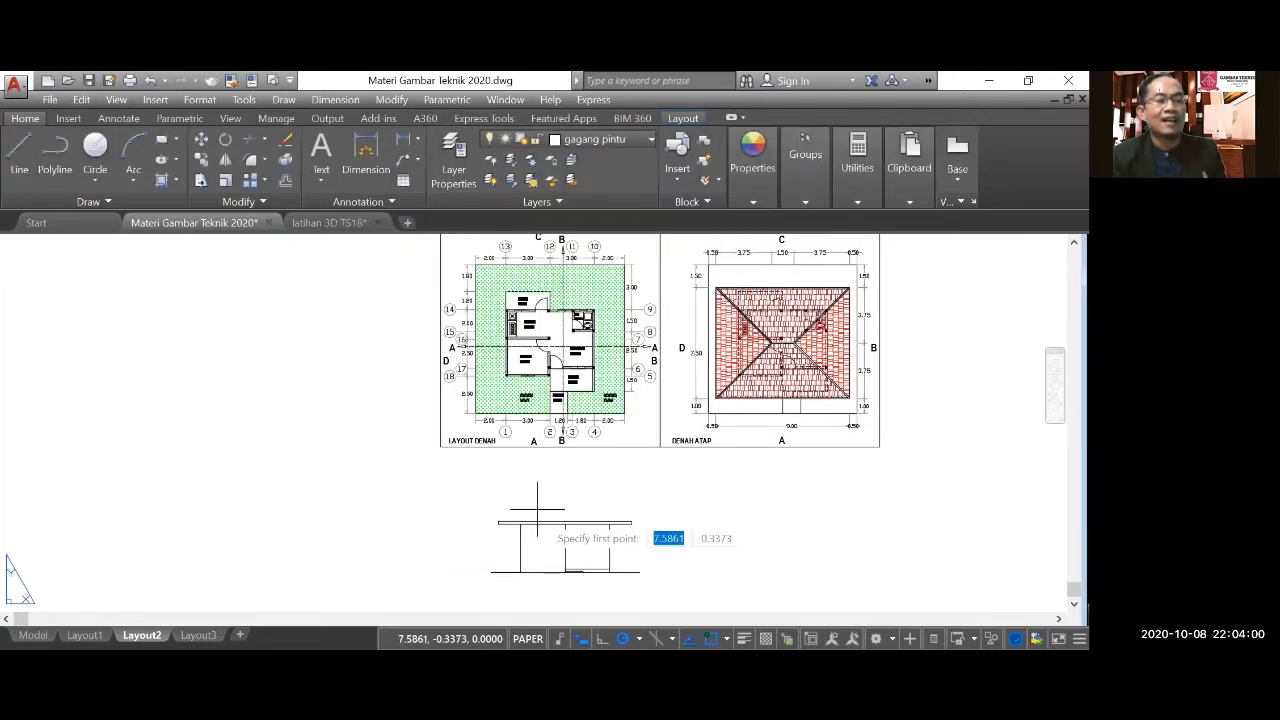
pyautogui.click(497, 520)
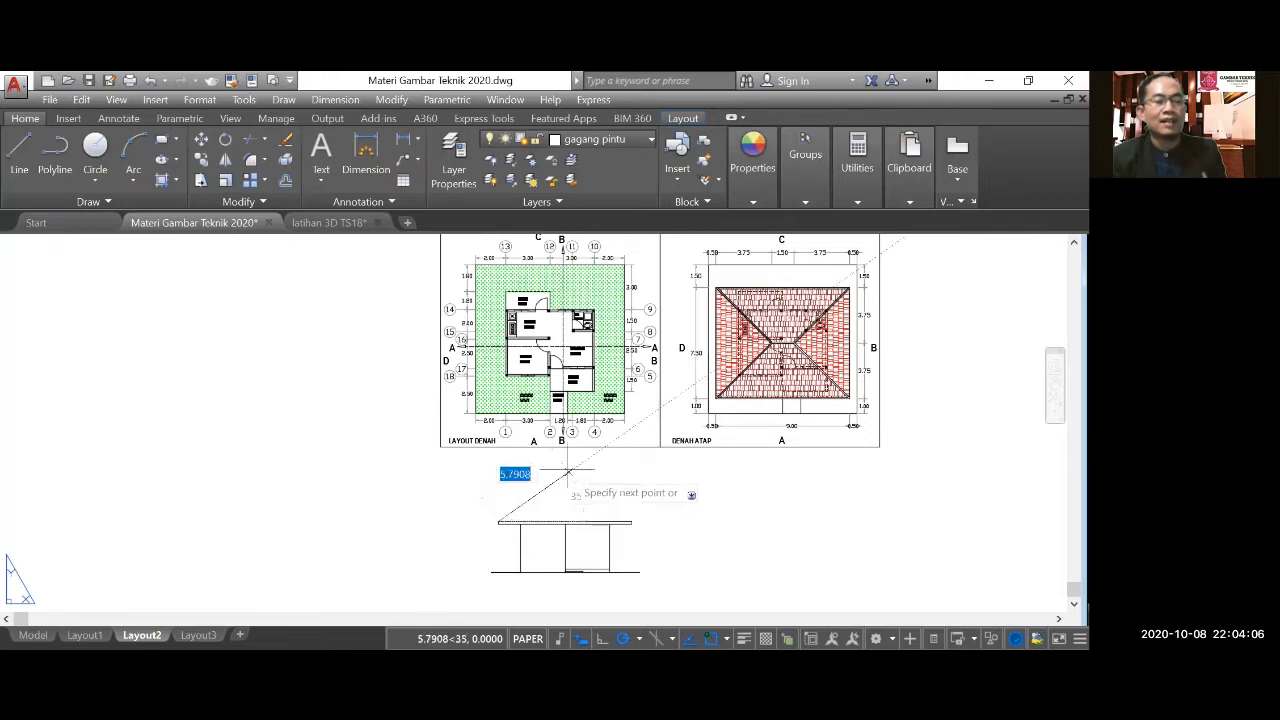
pyautogui.click(568, 471)
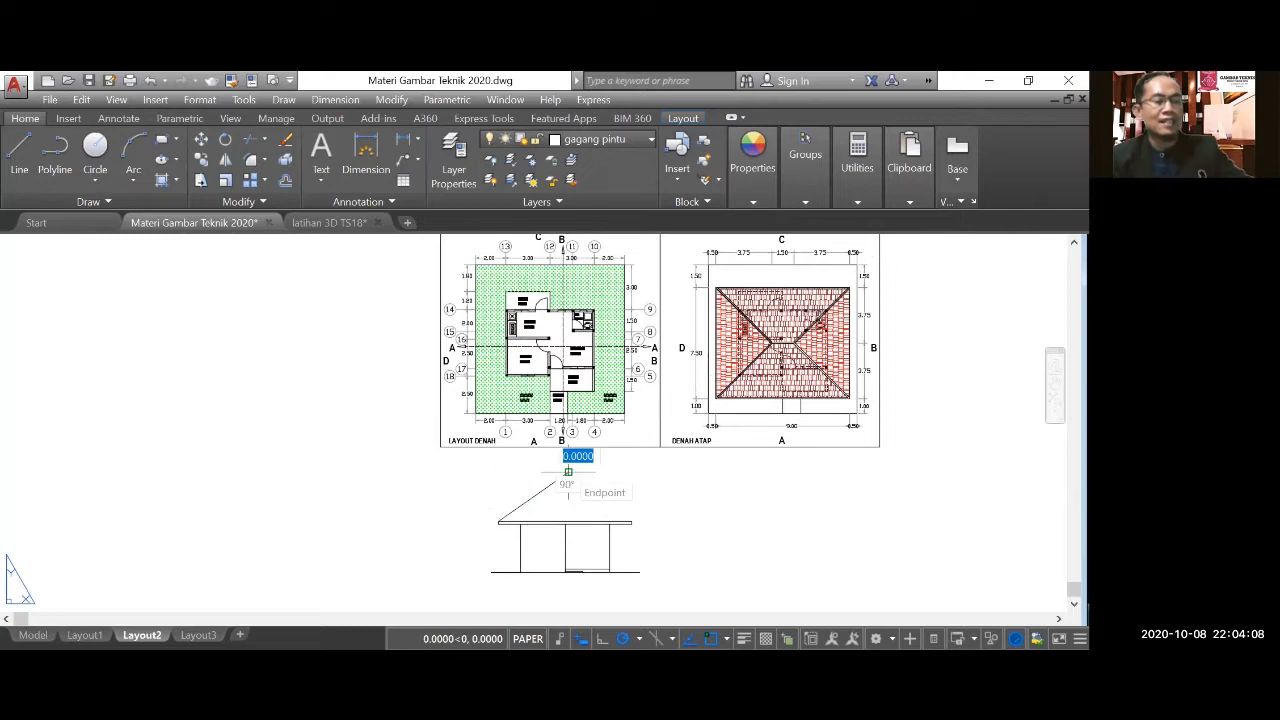
pyautogui.press('Escape')
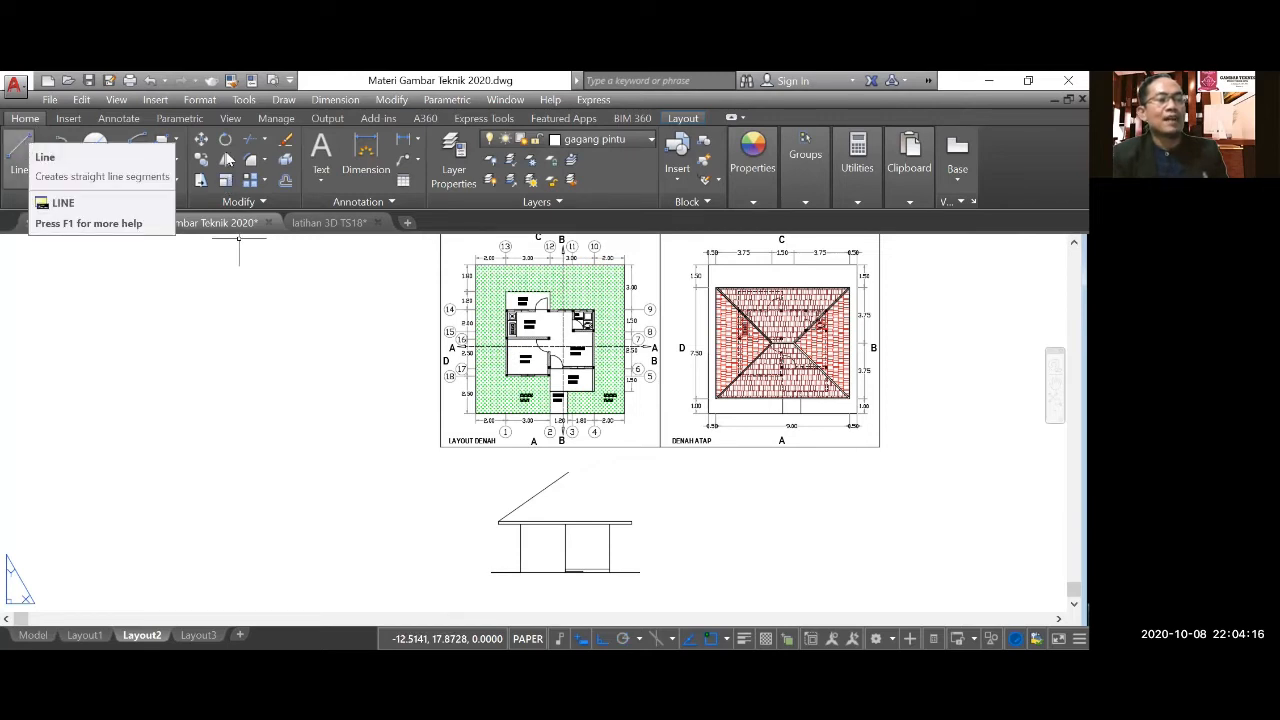
# Mirror the left roof slope about a vertical line through its upper end, keeping the original.
pyautogui.click(578, 495)
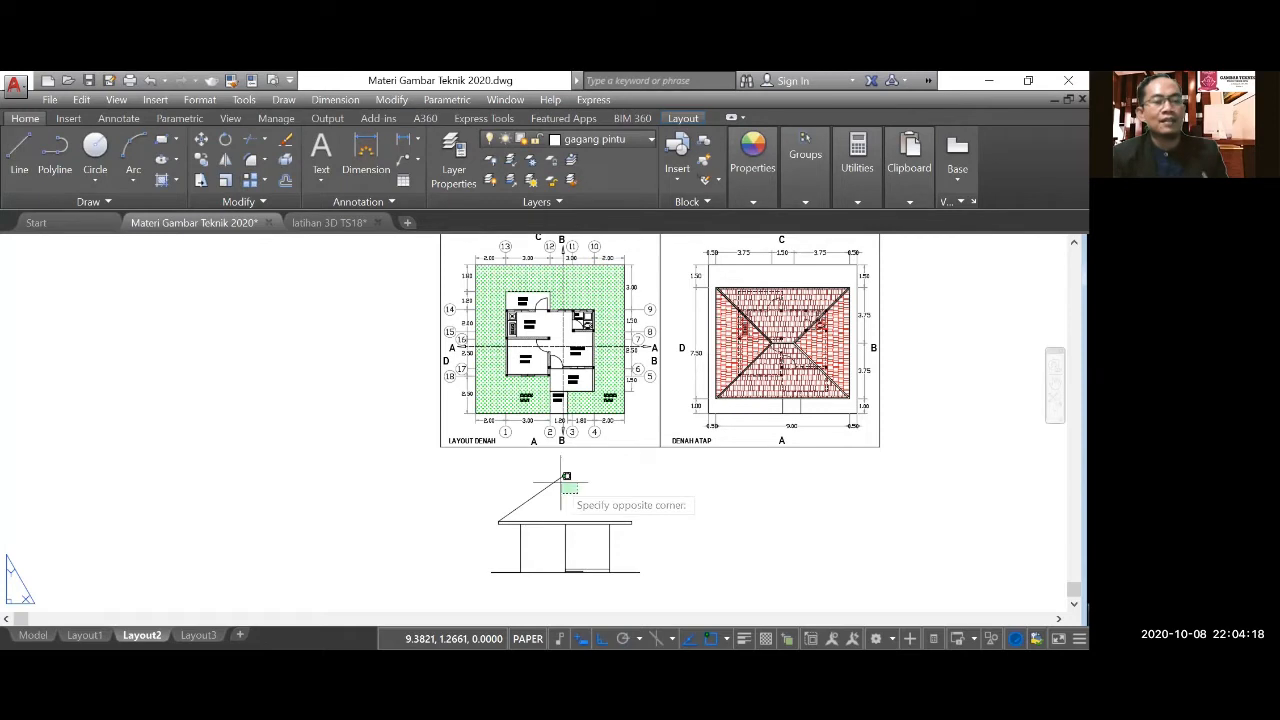
pyautogui.click(559, 476)
pyautogui.press('Return')
pyautogui.click(569, 474)
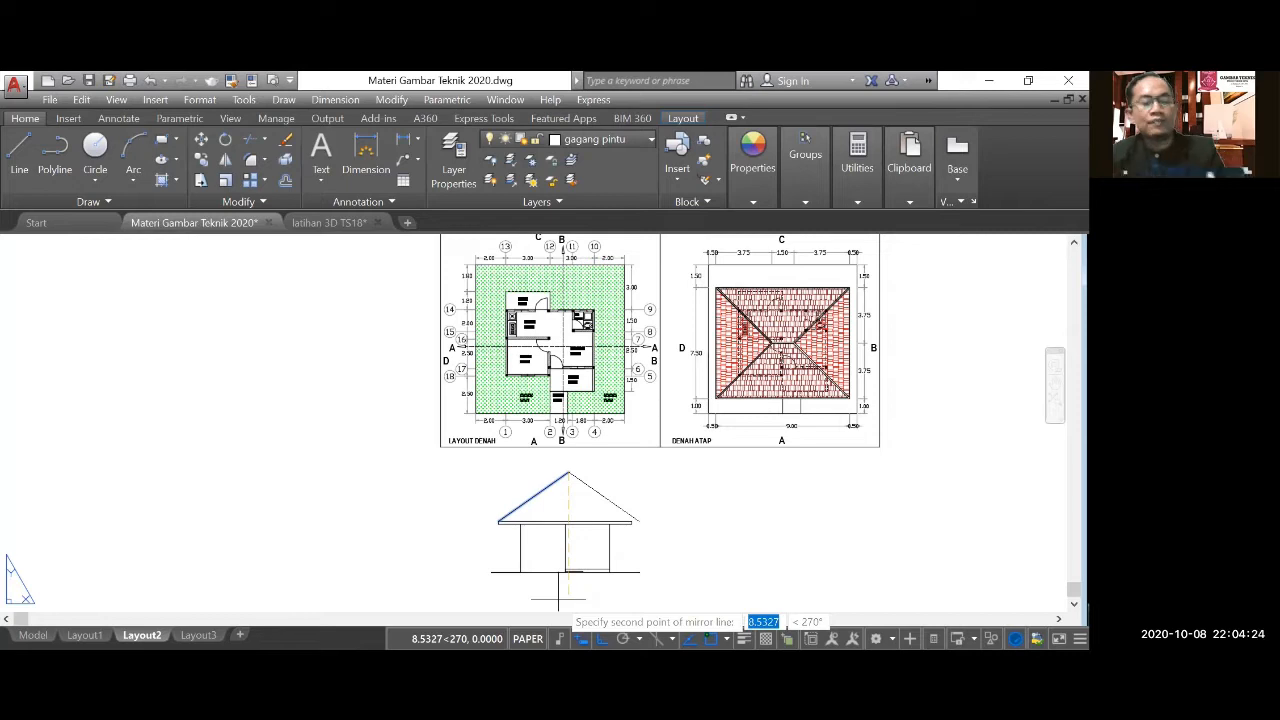
pyautogui.click(568, 598)
pyautogui.press('Return')
# Move the mirrored right roof slope horizontally so its lower end meets the fascia's upper right corner.
pyautogui.scroll(3, 637, 544)
pyautogui.click(285, 140)
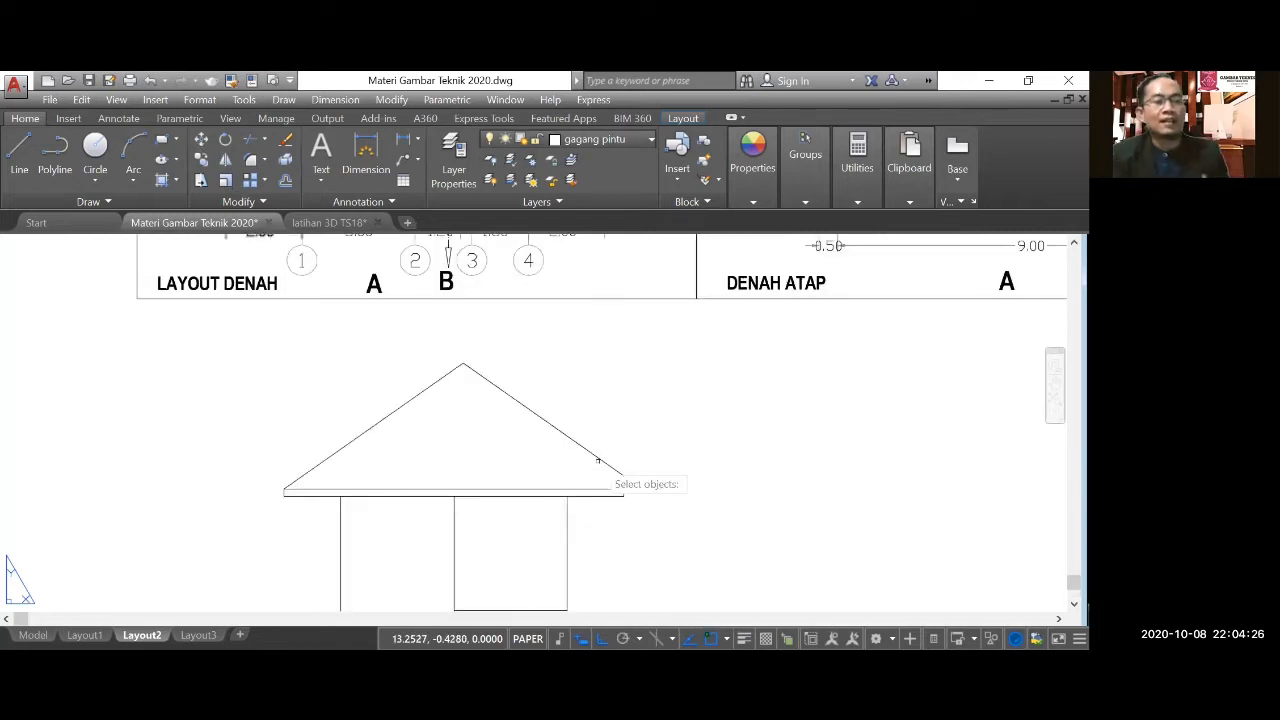
pyautogui.scroll(2, 598, 460)
pyautogui.click(605, 430)
pyautogui.click(665, 498)
pyautogui.press('Return')
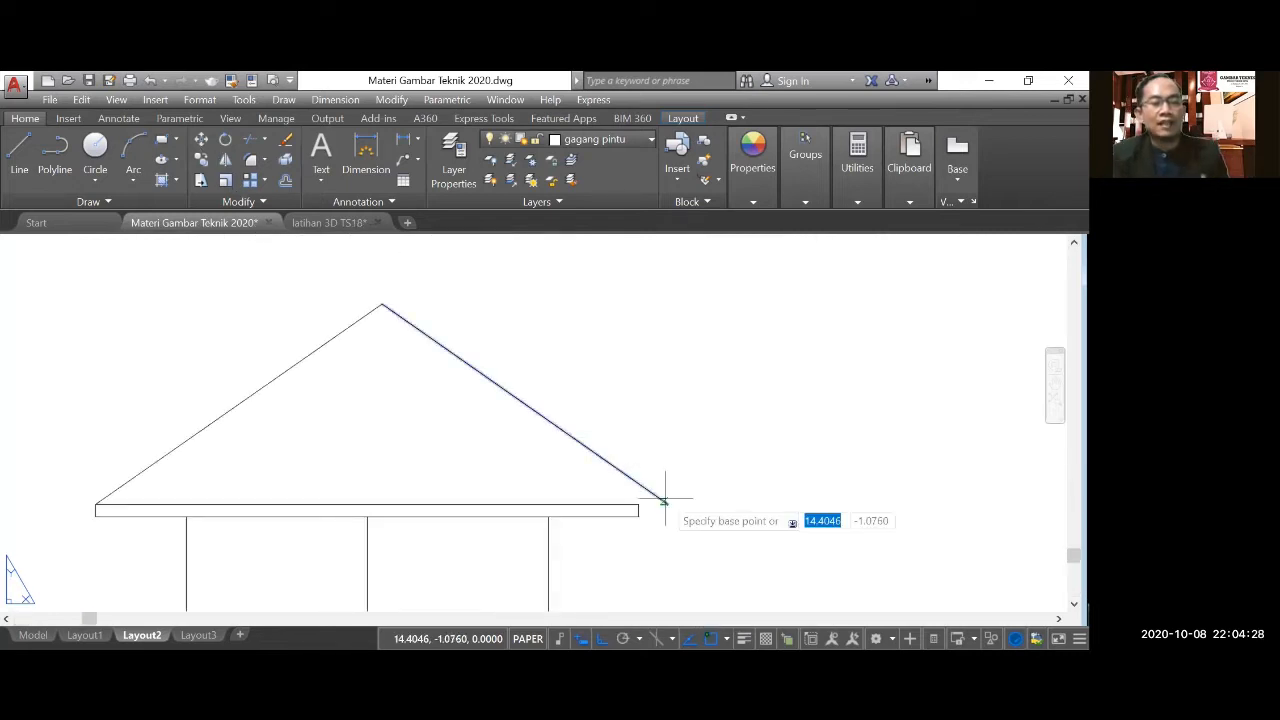
pyautogui.click(667, 501)
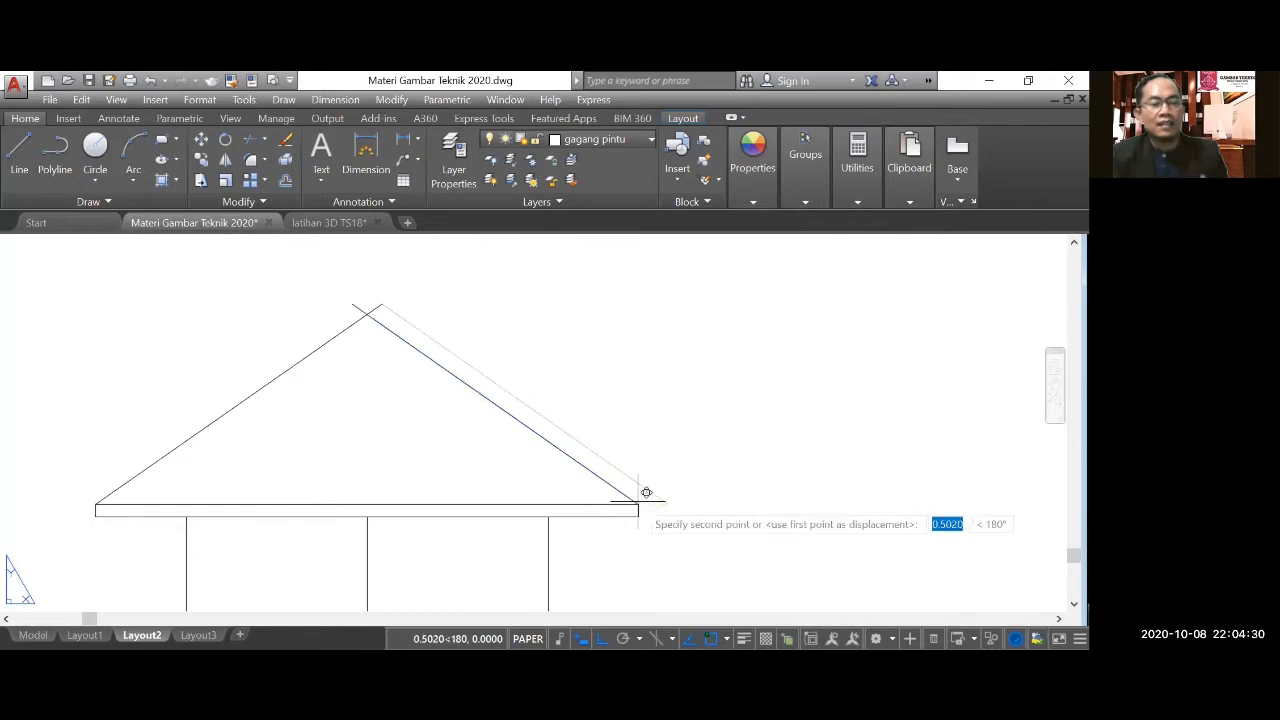
pyautogui.click(646, 492)
# Examine the roof plan's dimensions for the ridge length and the hip distances on each side.
pyautogui.scroll(-6, 429, 489)
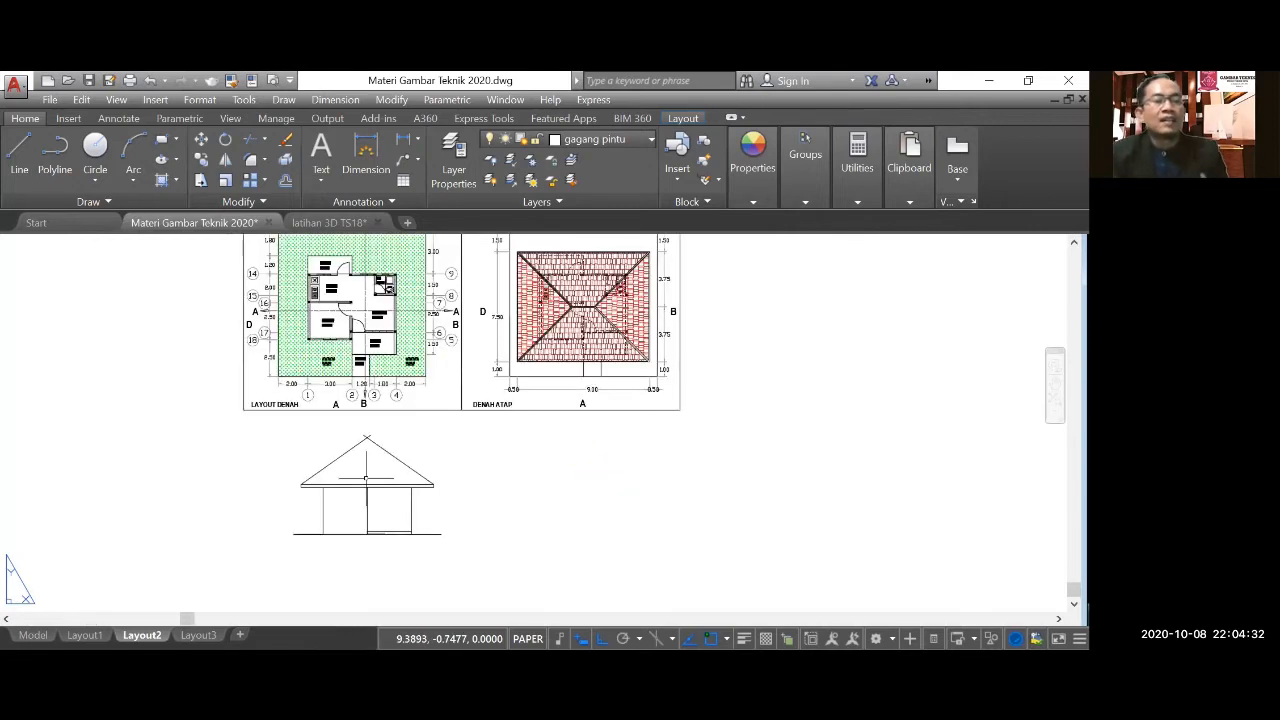
pyautogui.scroll(-3, 366, 478)
pyautogui.scroll(3, 500, 348)
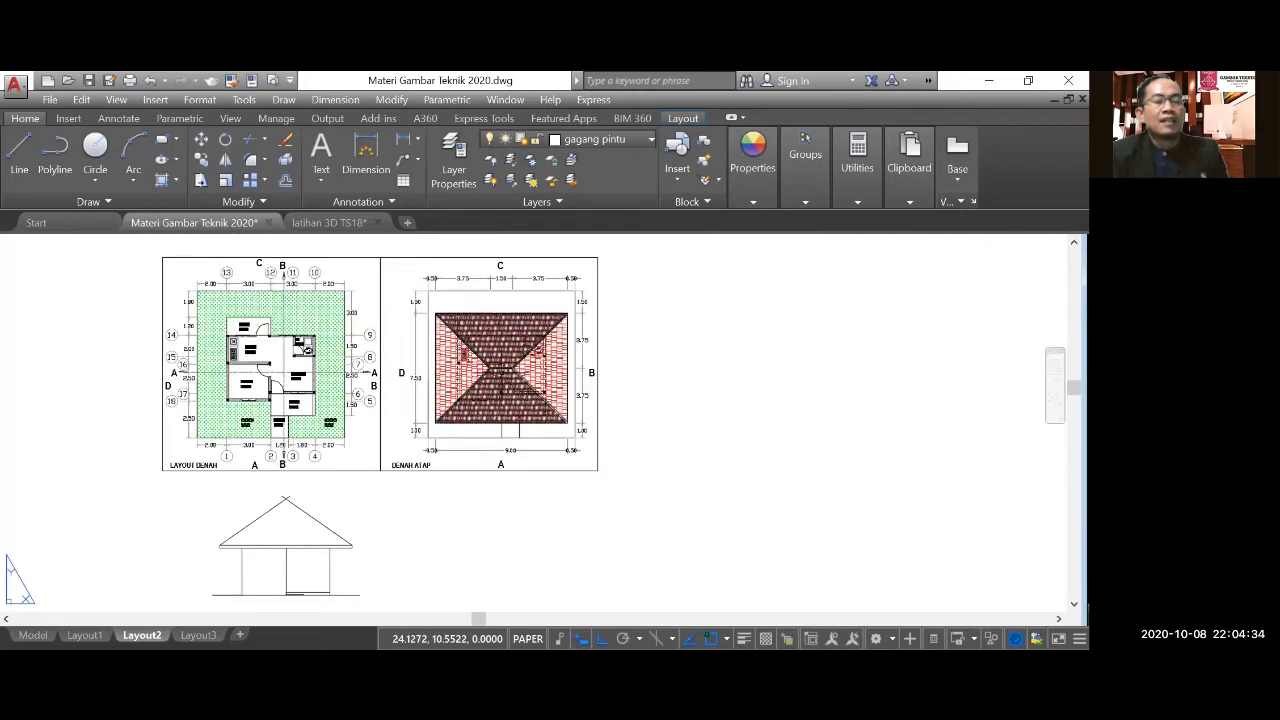
pyautogui.scroll(2, 505, 426)
pyautogui.scroll(2, 494, 345)
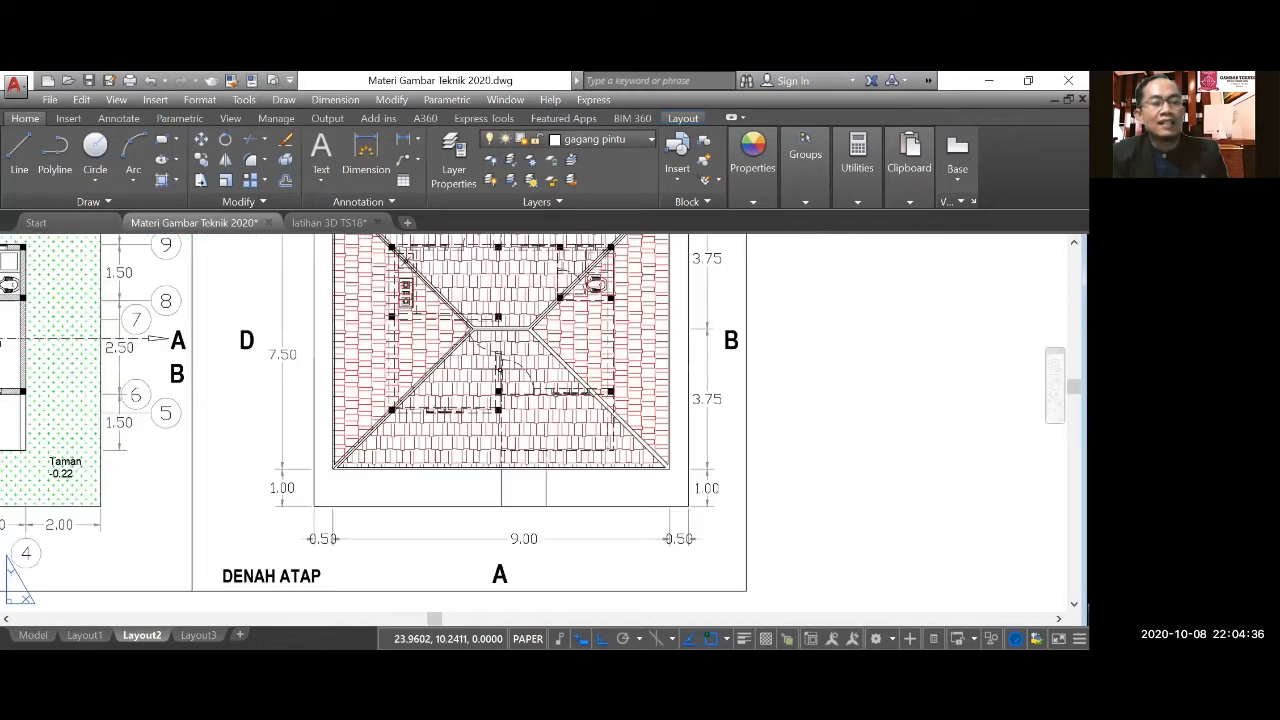
pyautogui.scroll(-2, 532, 563)
pyautogui.scroll(2, 507, 268)
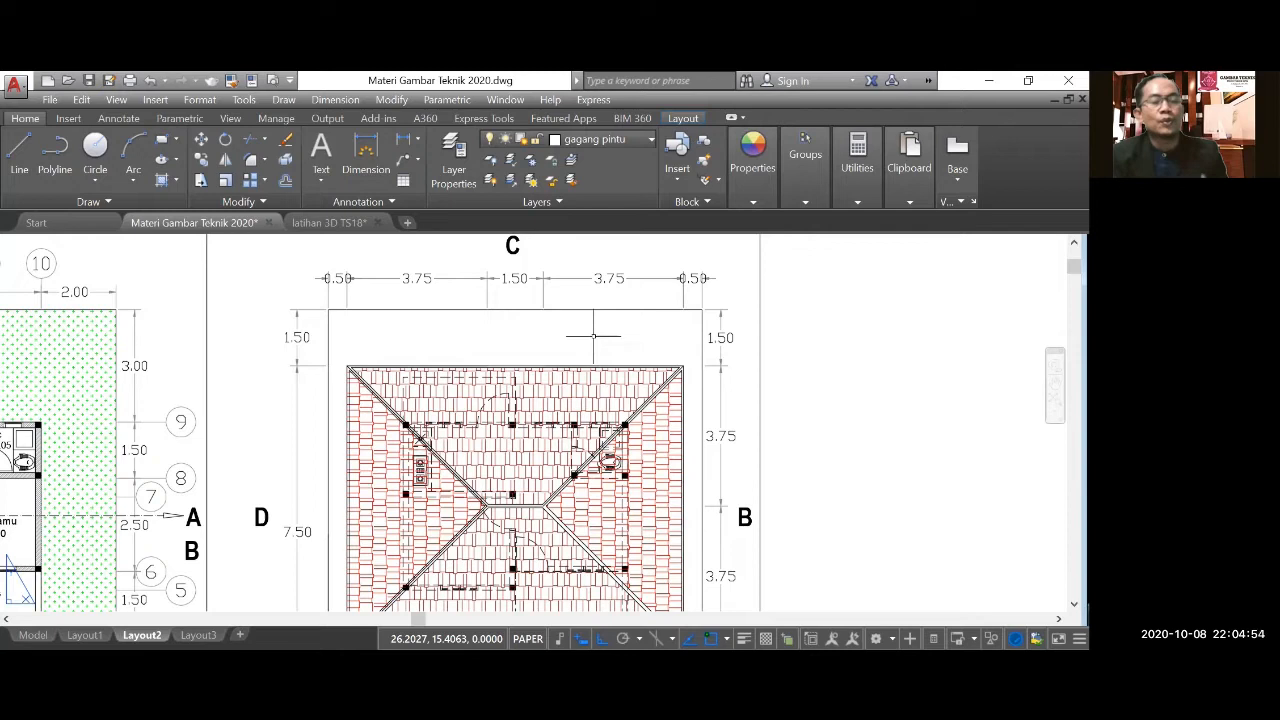
pyautogui.scroll(-3, 602, 328)
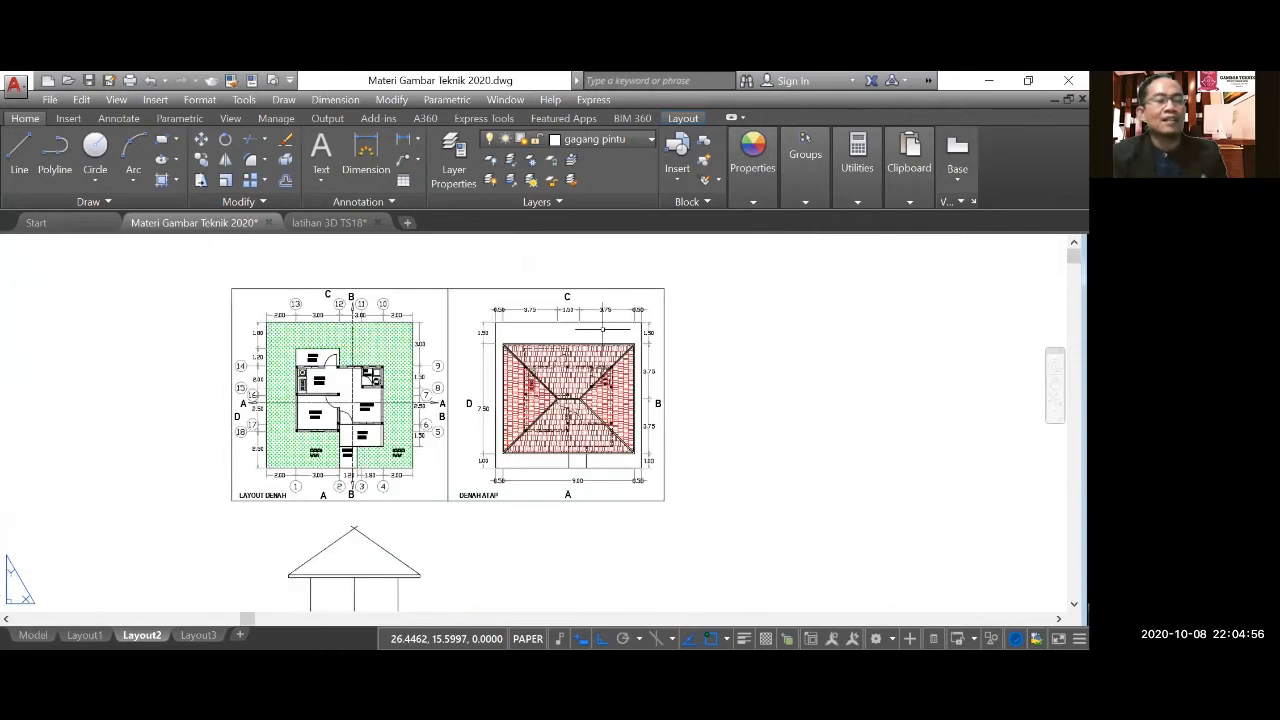
# Draw a line 3.75 units left from the fascia's upper right corner, continuing vertically up past the right roof slope.
pyautogui.scroll(2, 457, 400)
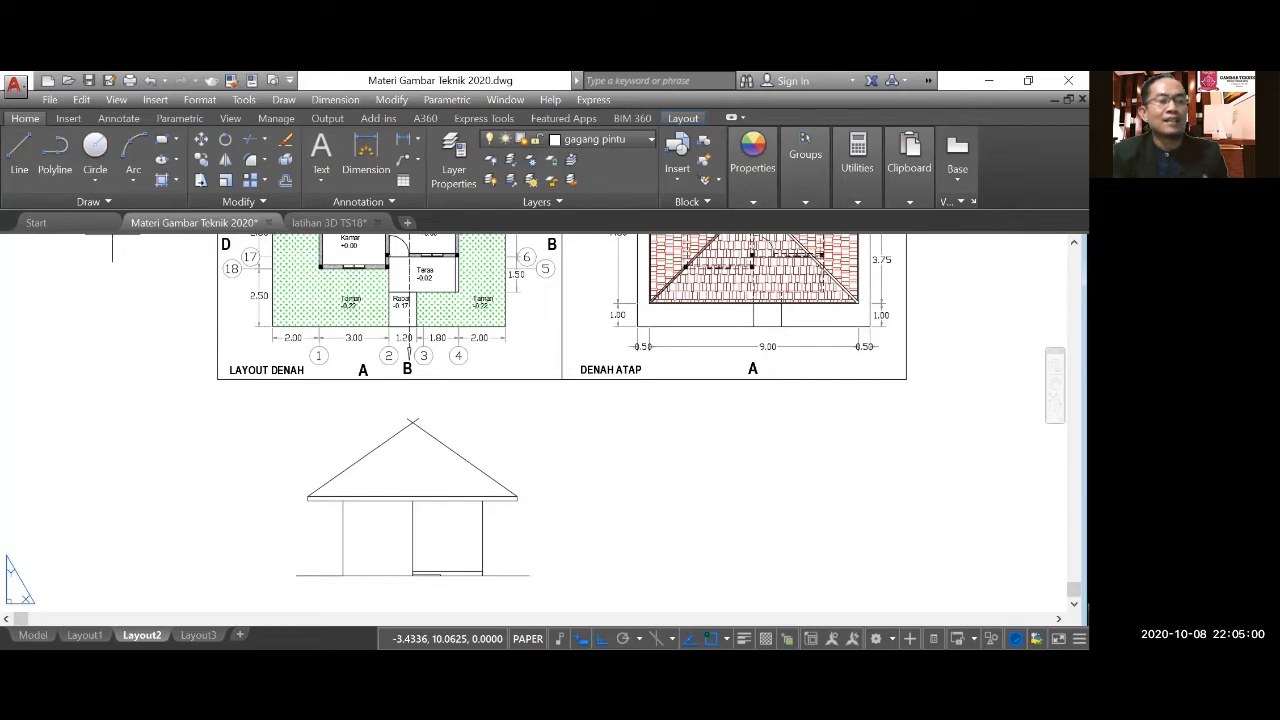
pyautogui.scroll(2, 516, 497)
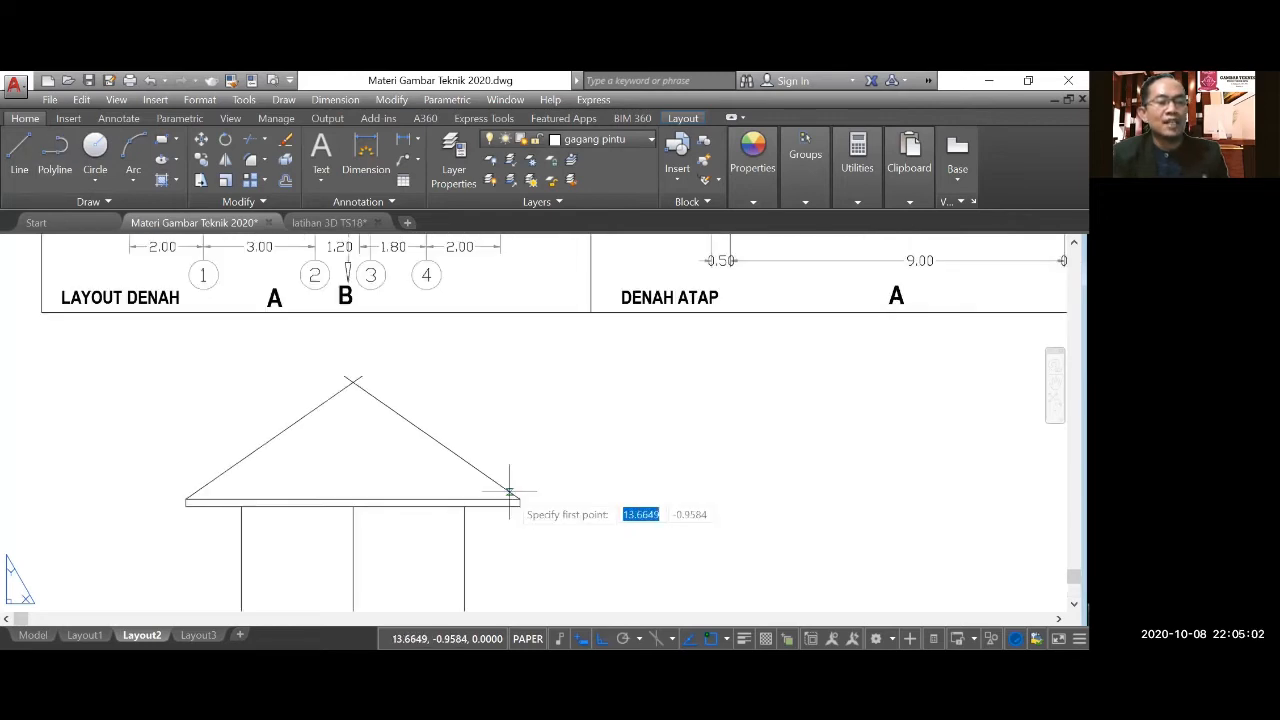
pyautogui.click(518, 498)
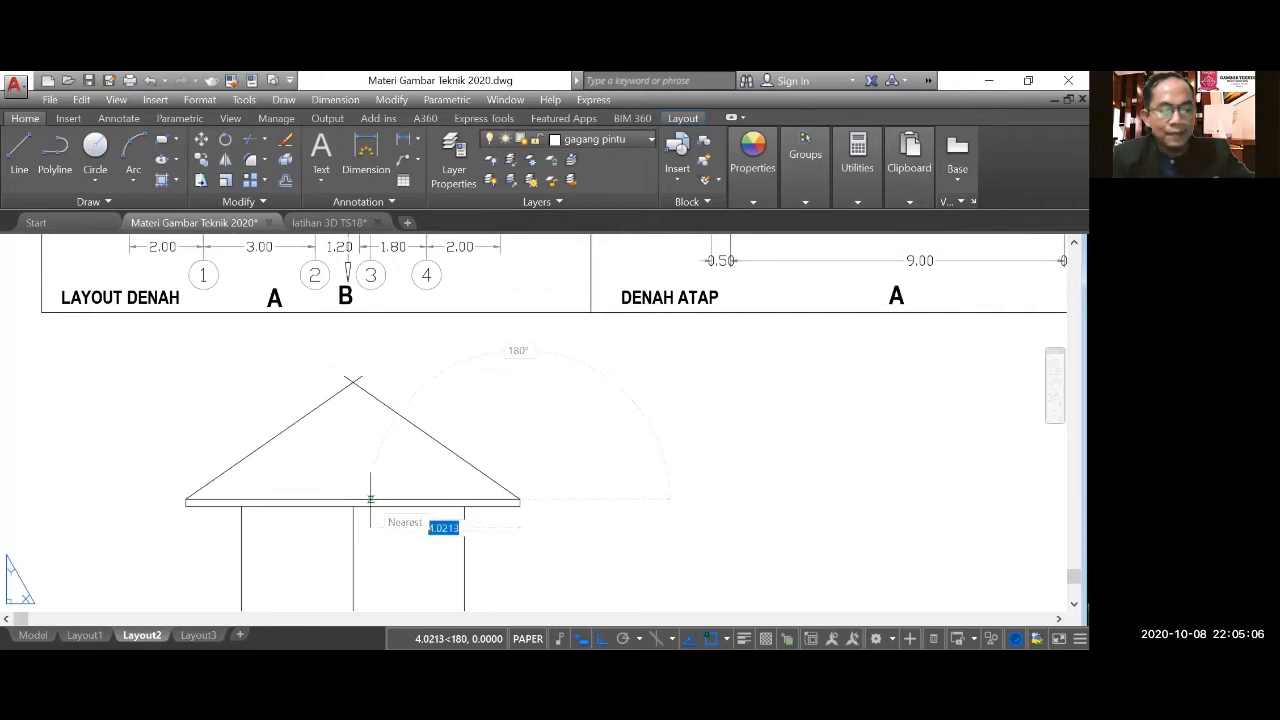
pyautogui.write('3.7')
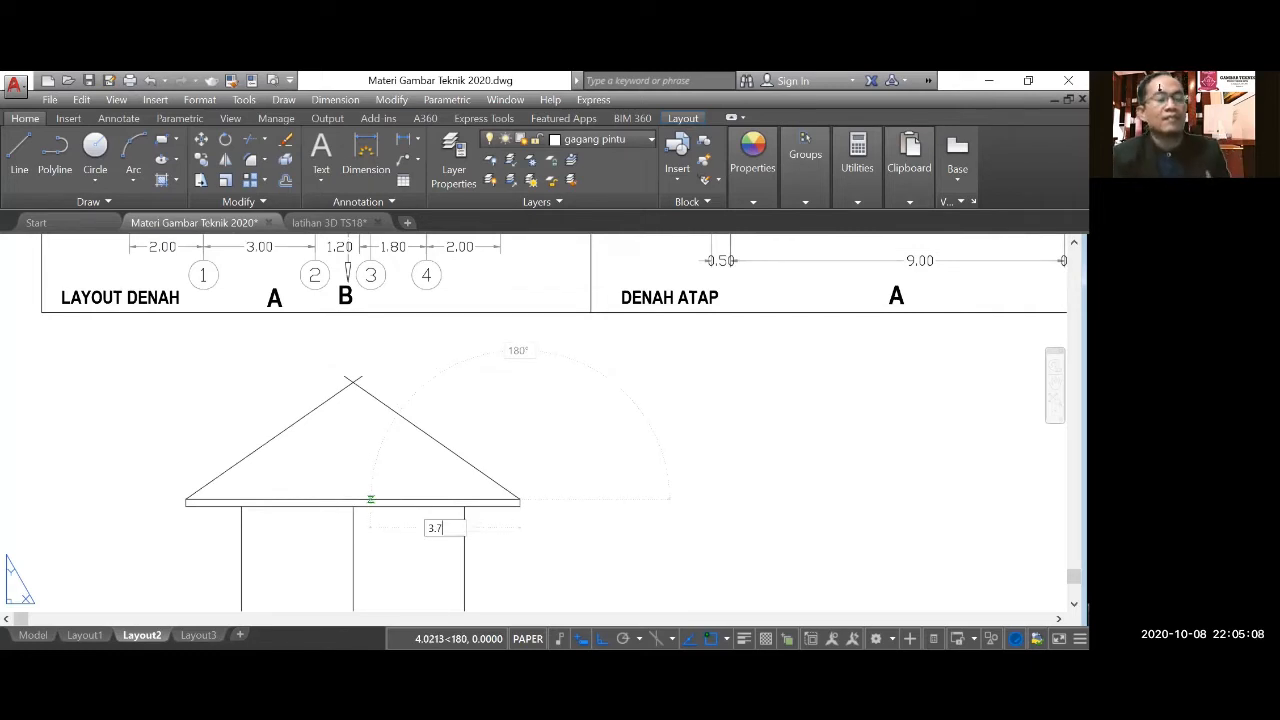
pyautogui.press('Return')
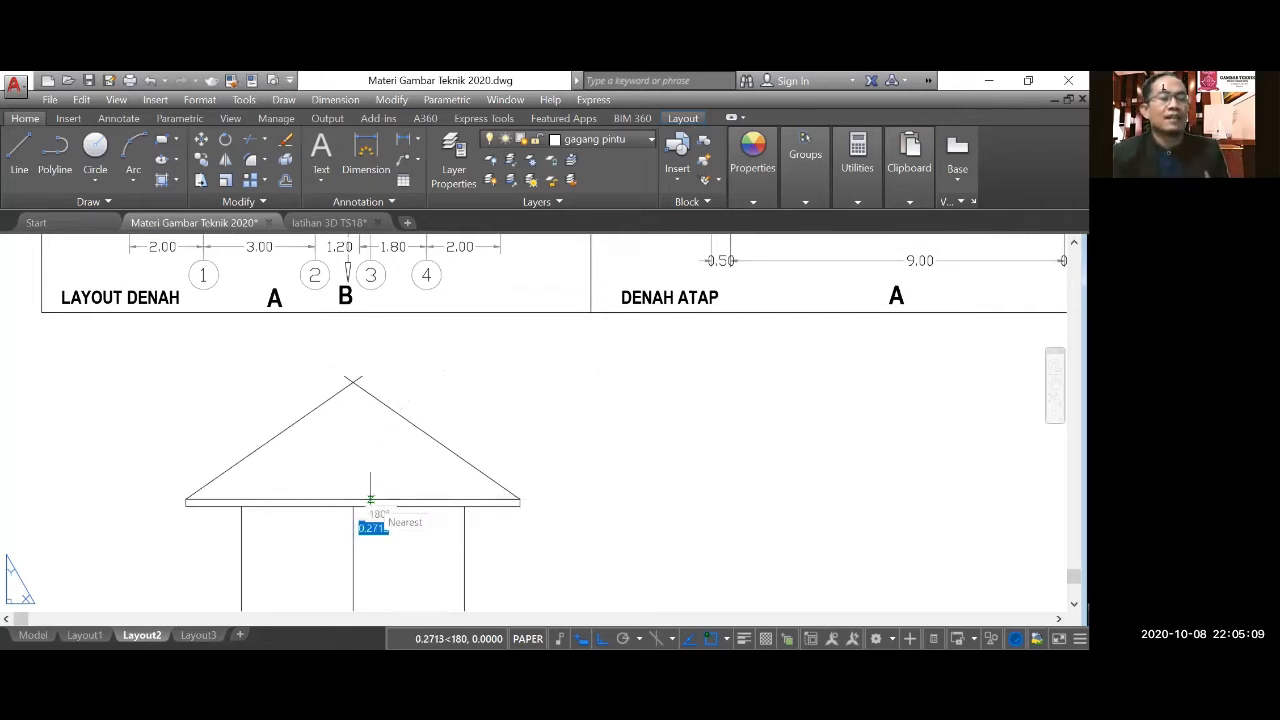
pyautogui.click(406, 381)
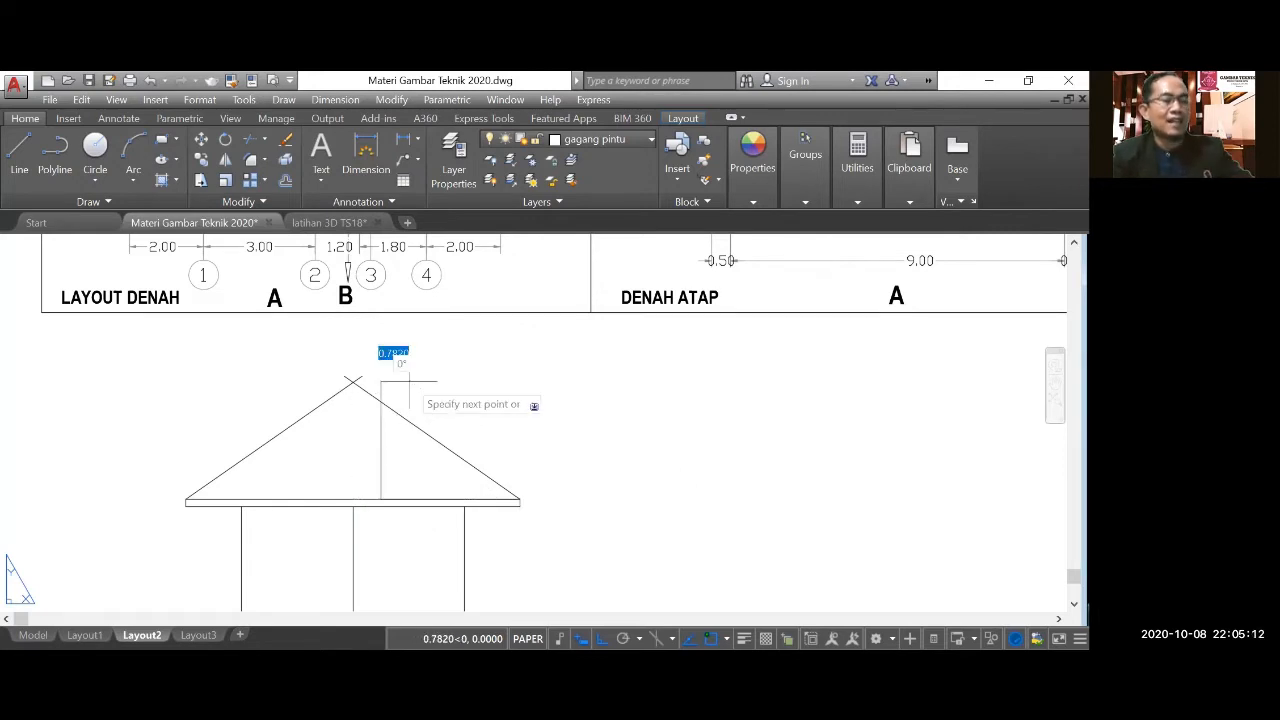
pyautogui.press('Escape')
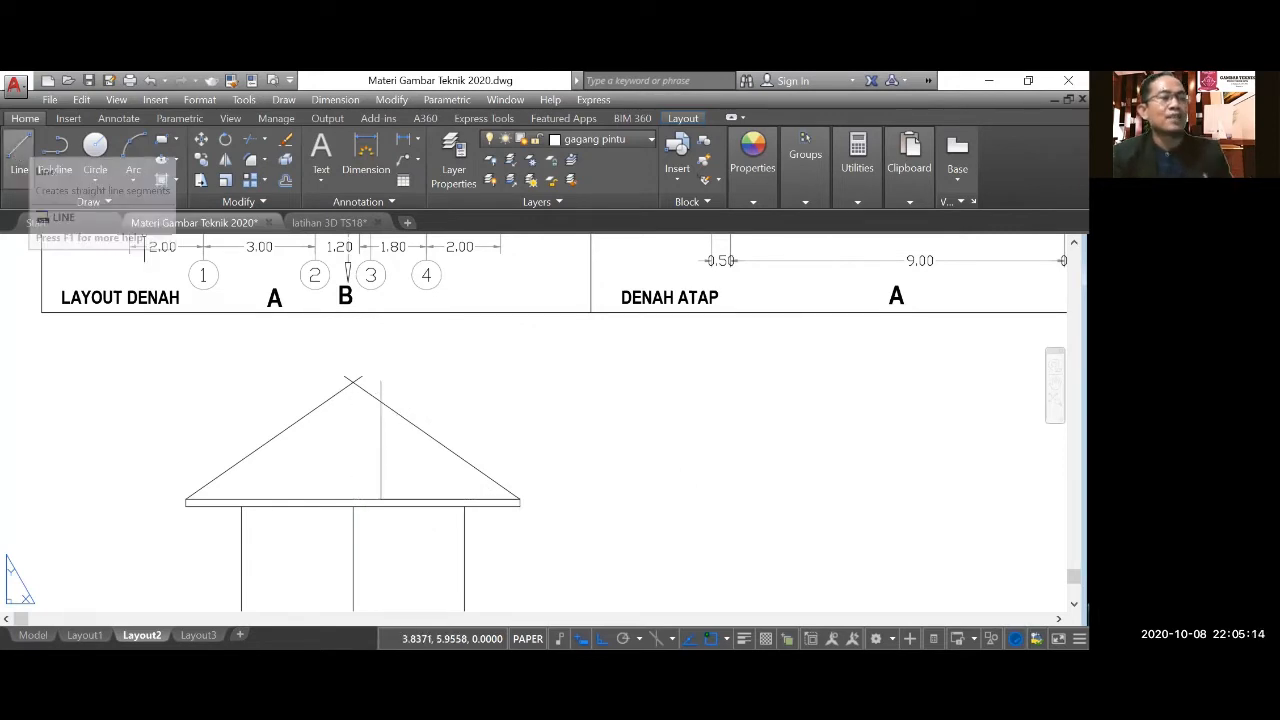
# Draw a horizontal ridge line from the vertical line's intersection with the right roof slope leftward past the left slope.
pyautogui.click(19, 152)
pyautogui.scroll(3, 336, 373)
pyautogui.scroll(2, 336, 373)
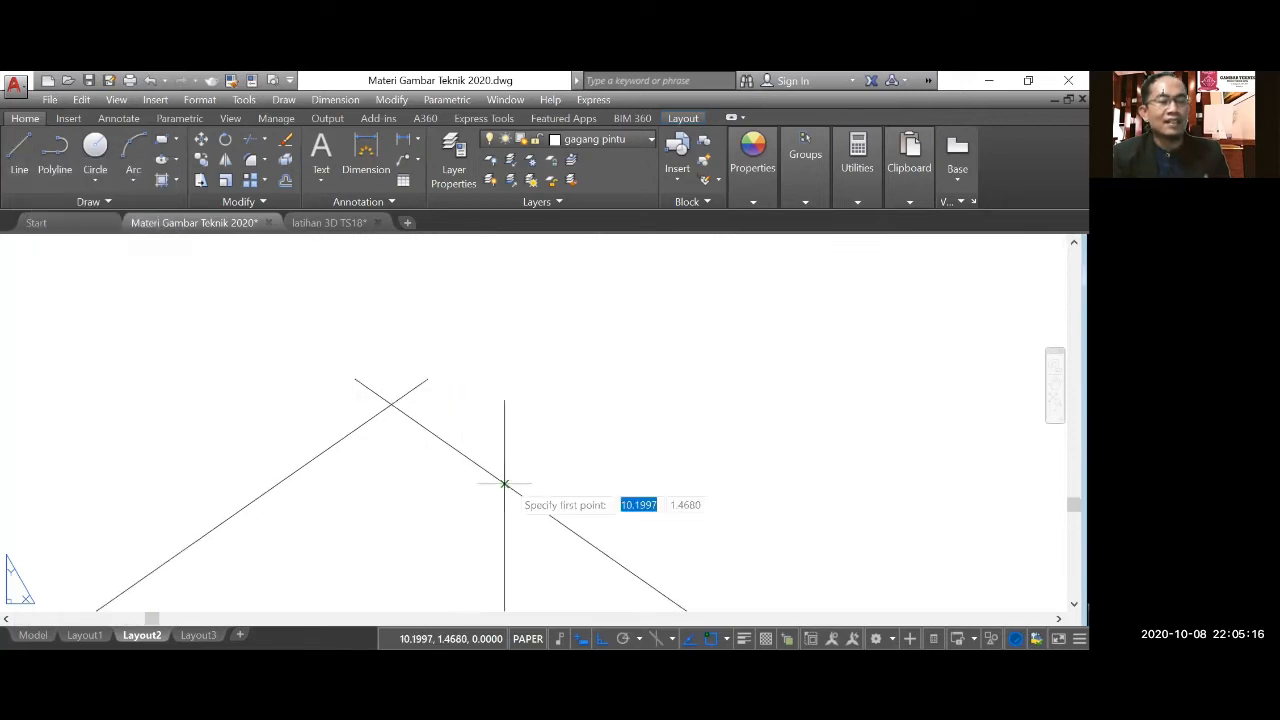
pyautogui.click(503, 483)
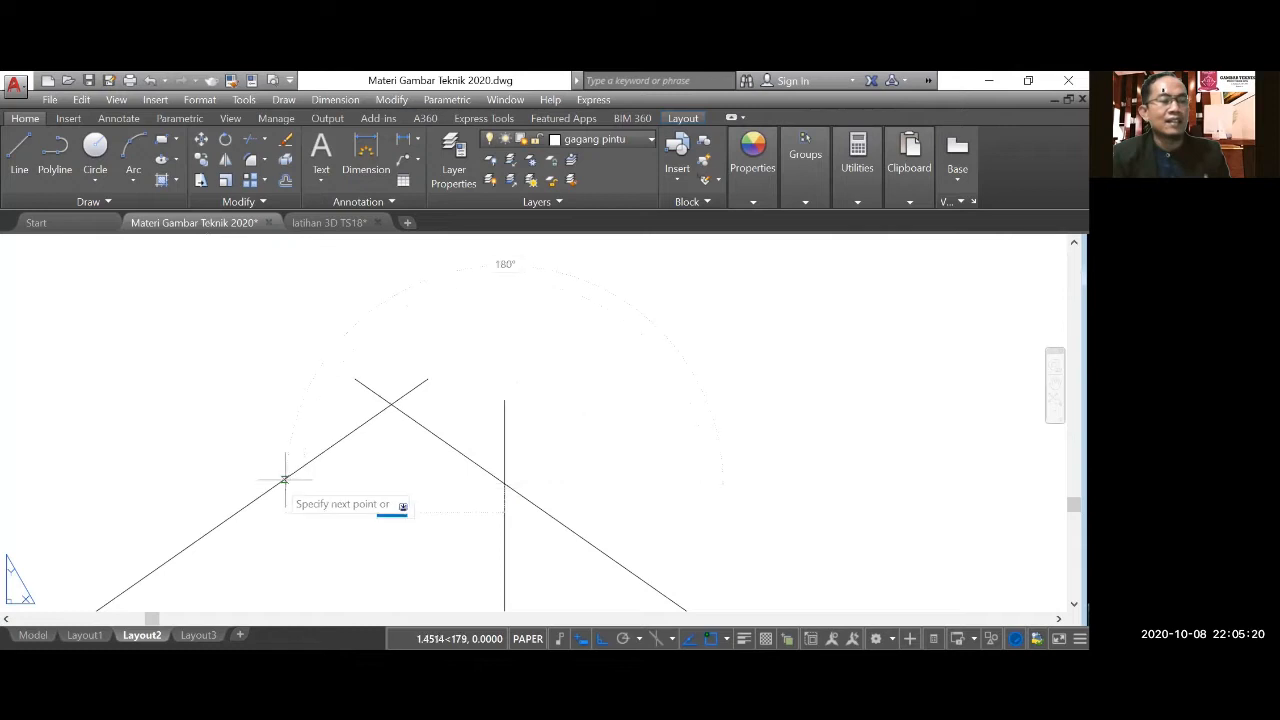
pyautogui.click(177, 461)
pyautogui.press('Escape')
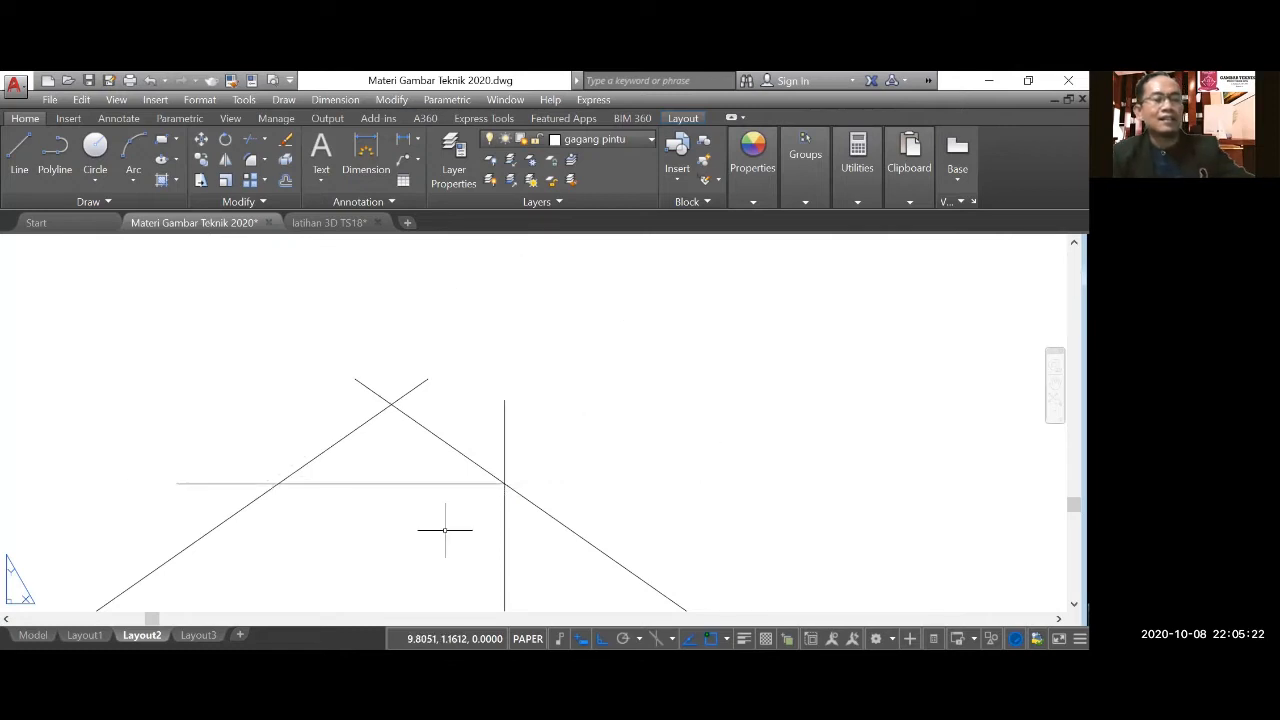
# Delete the vertical construction line inside the roof.
pyautogui.scroll(-4, 492, 510)
pyautogui.click(497, 555)
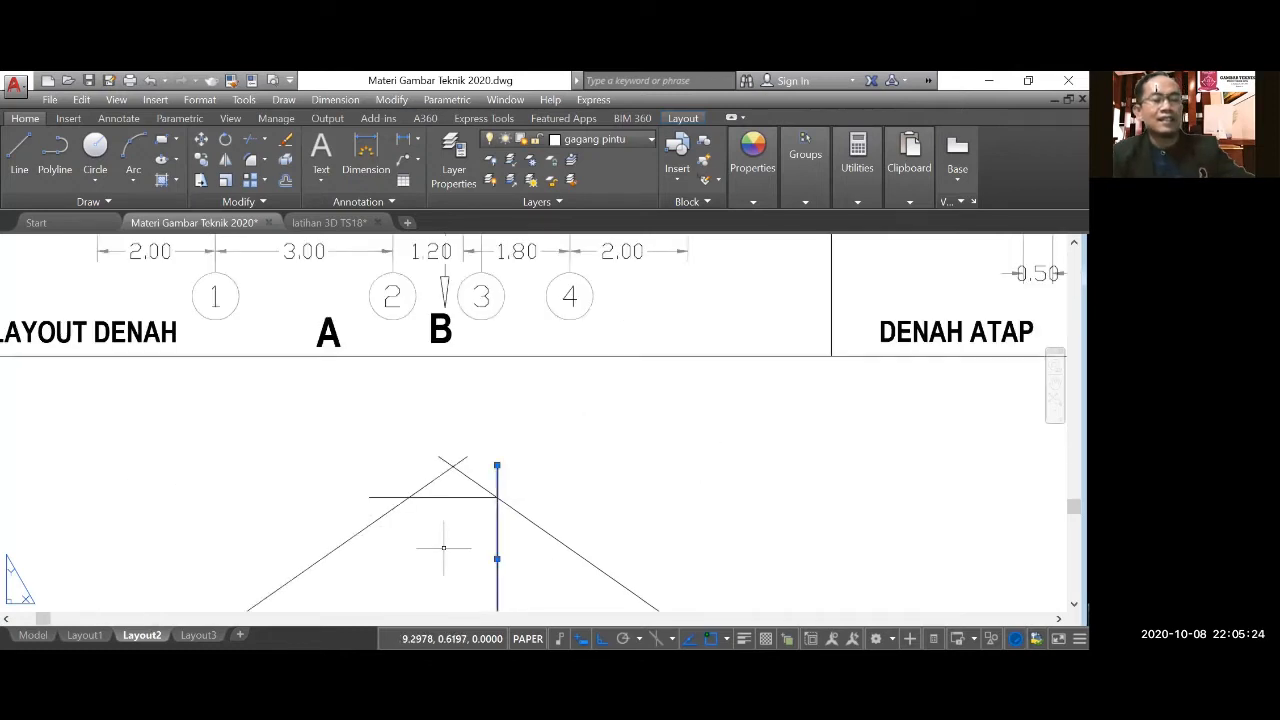
pyautogui.scroll(-2, 497, 467)
pyautogui.moveTo(497, 465)
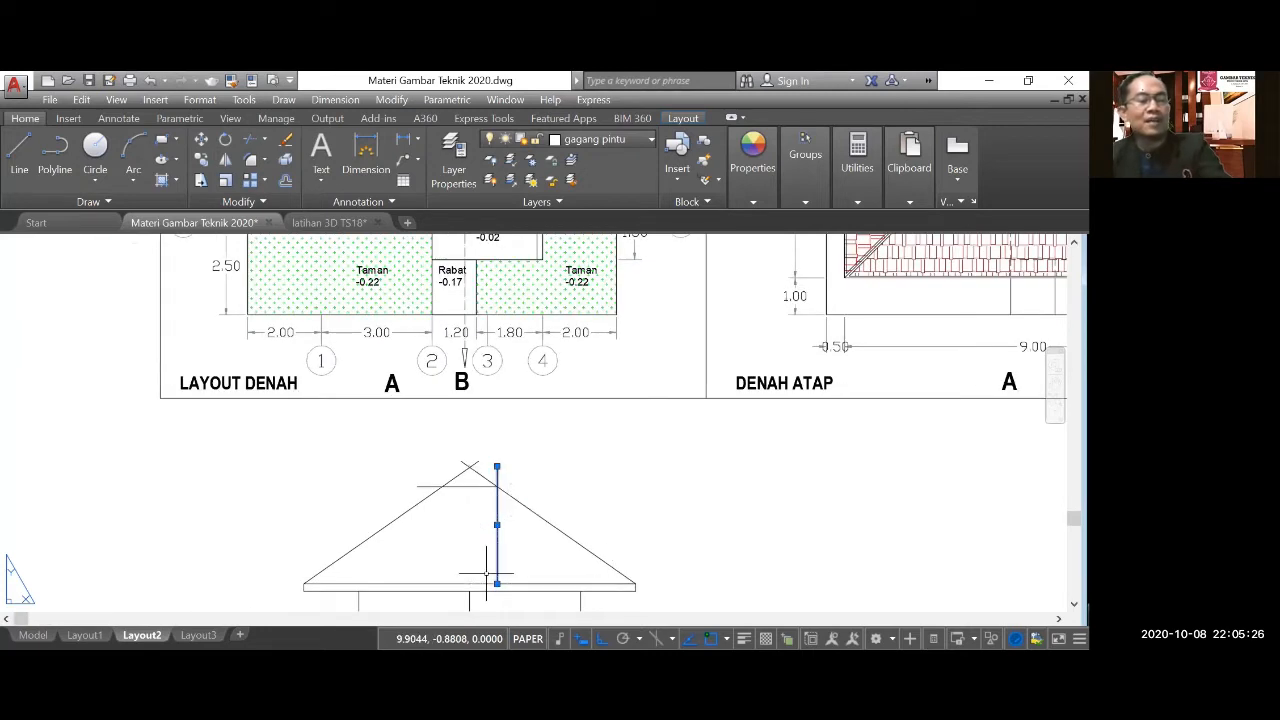
pyautogui.scroll(2, 485, 500)
pyautogui.scroll(-1, 489, 503)
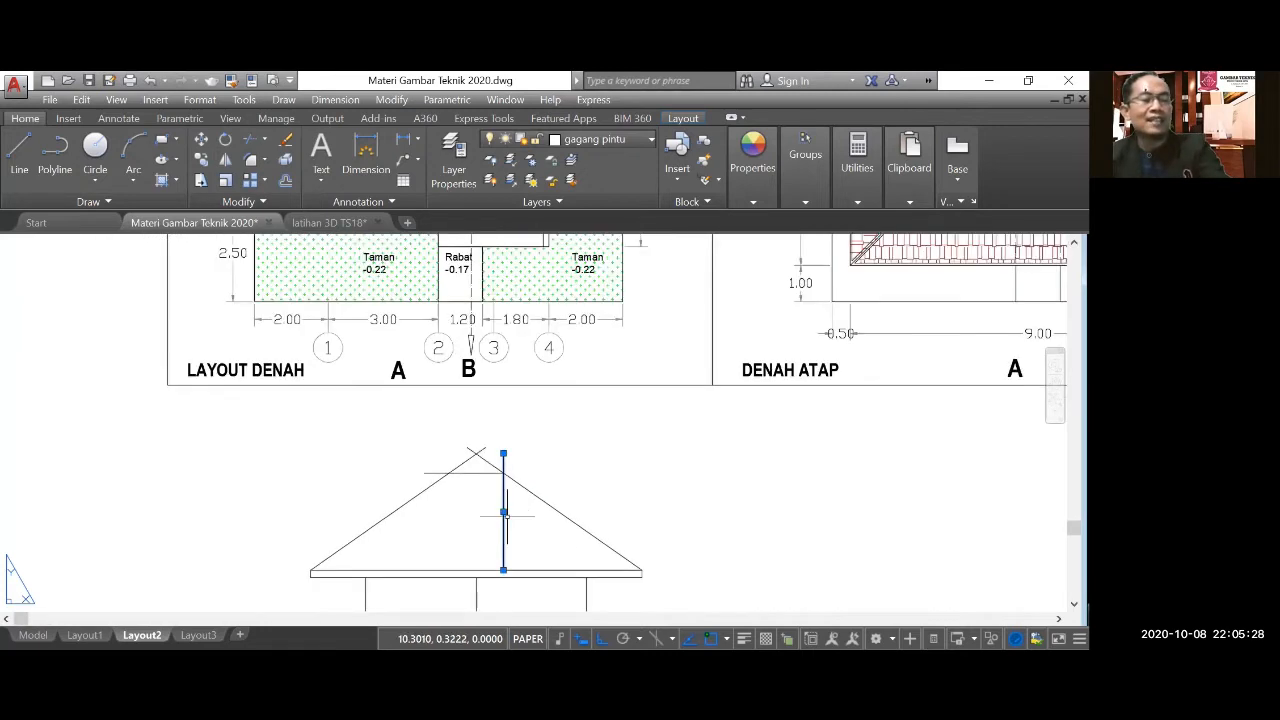
pyautogui.scroll(1, 497, 482)
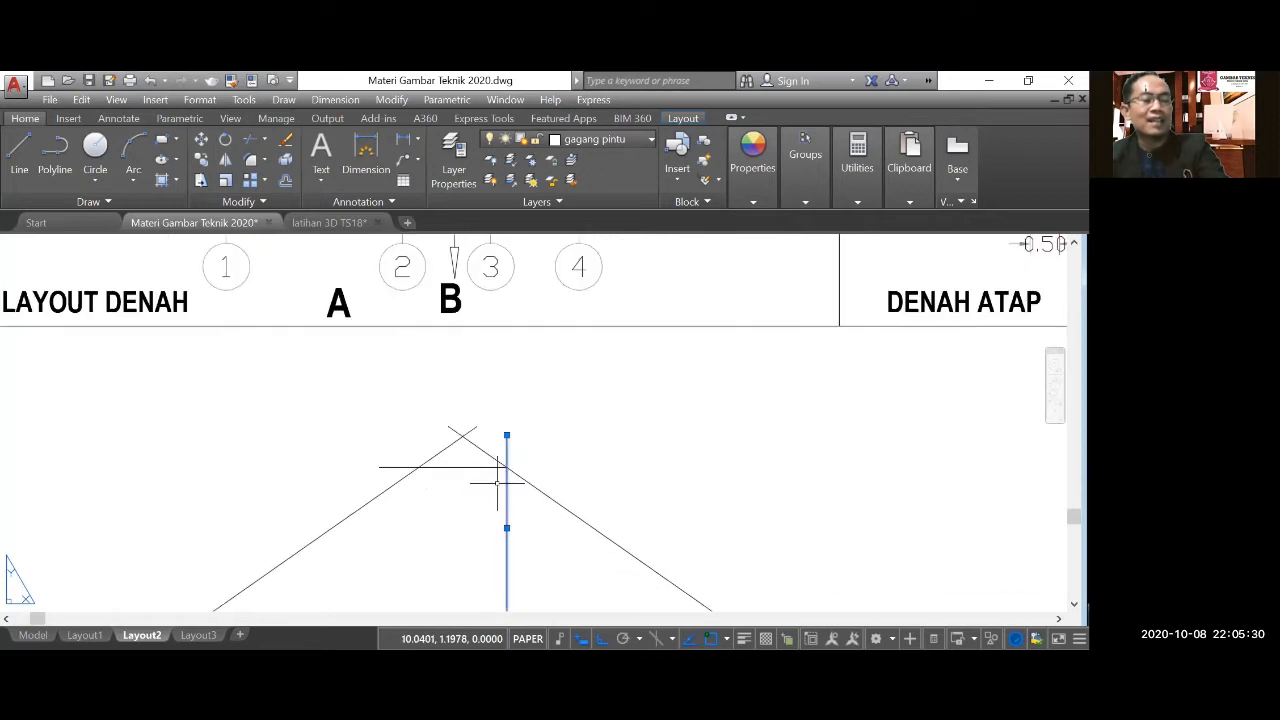
pyautogui.scroll(2, 497, 482)
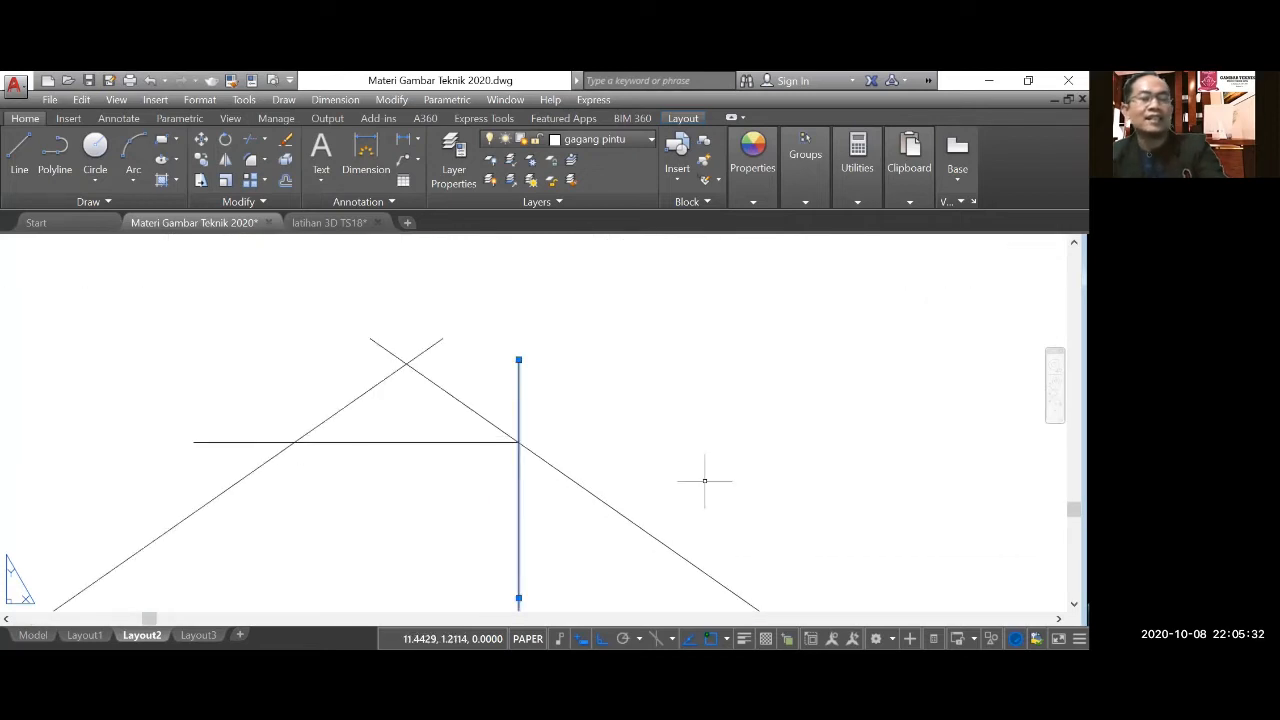
pyautogui.press('Delete')
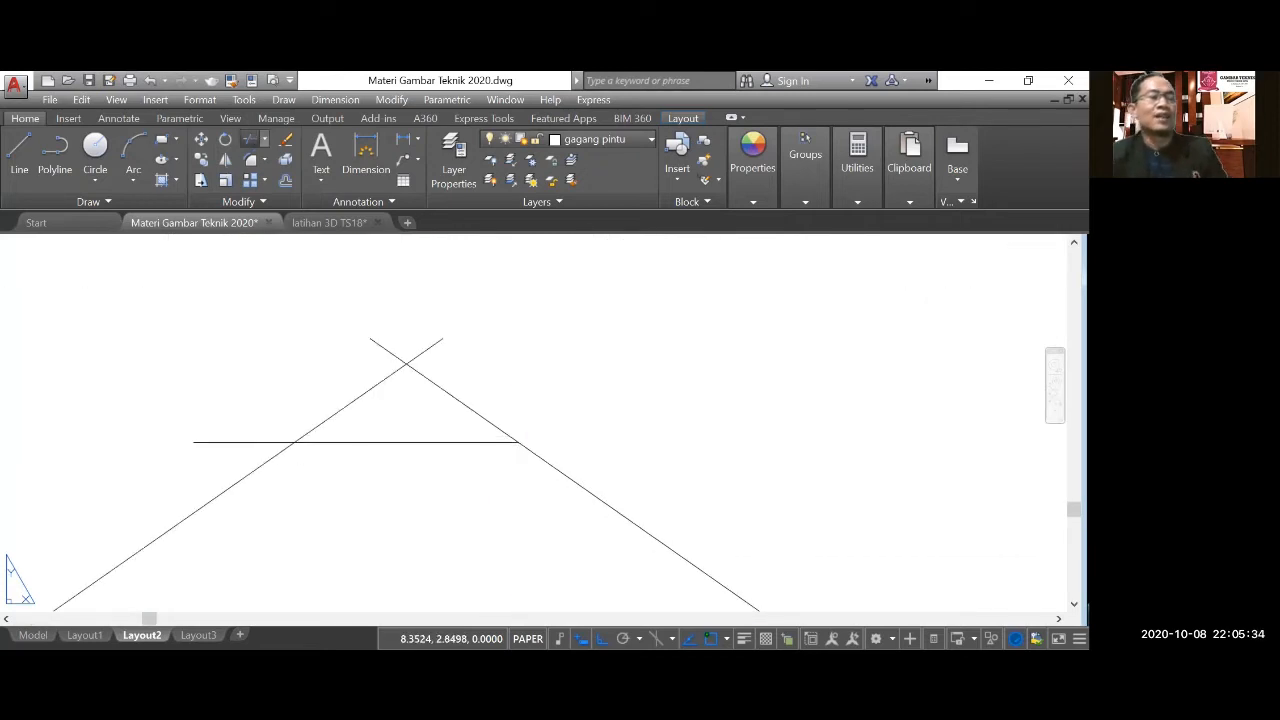
# Trim the roof slopes above the ridge line and the ridge line's excess beyond the left slope.
pyautogui.click(249, 139)
pyautogui.press('Return')
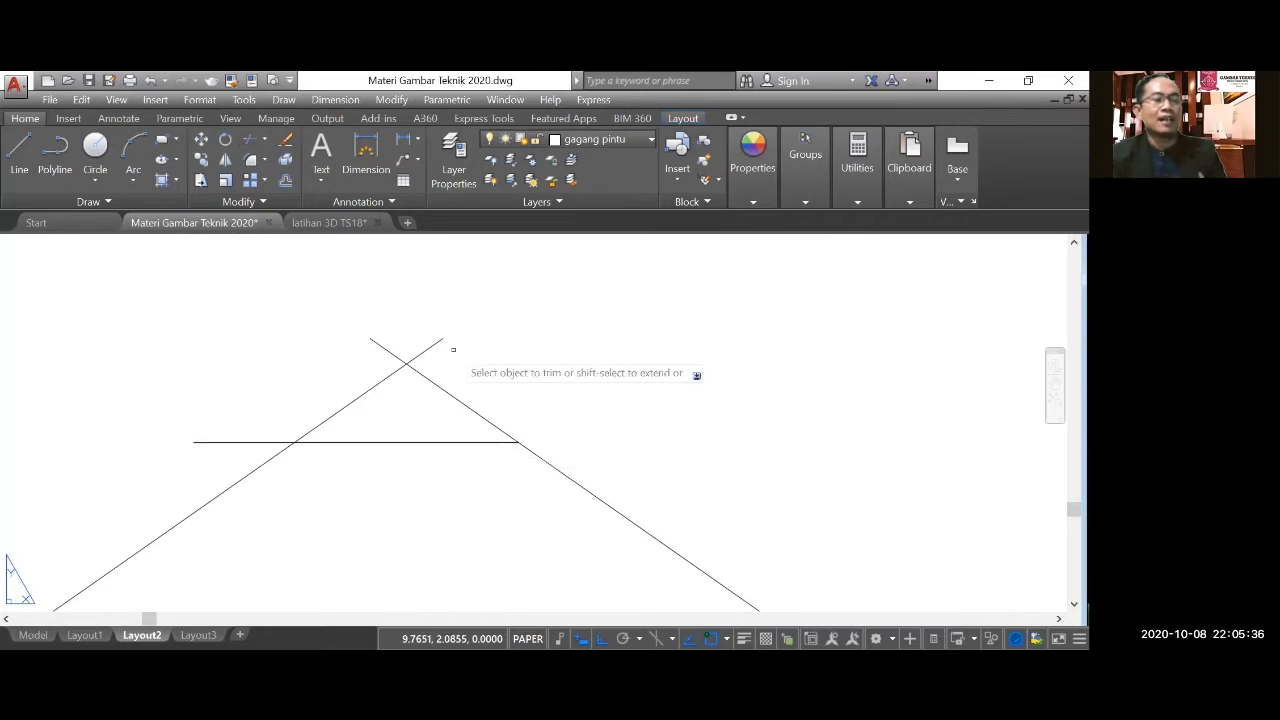
pyautogui.click(428, 350)
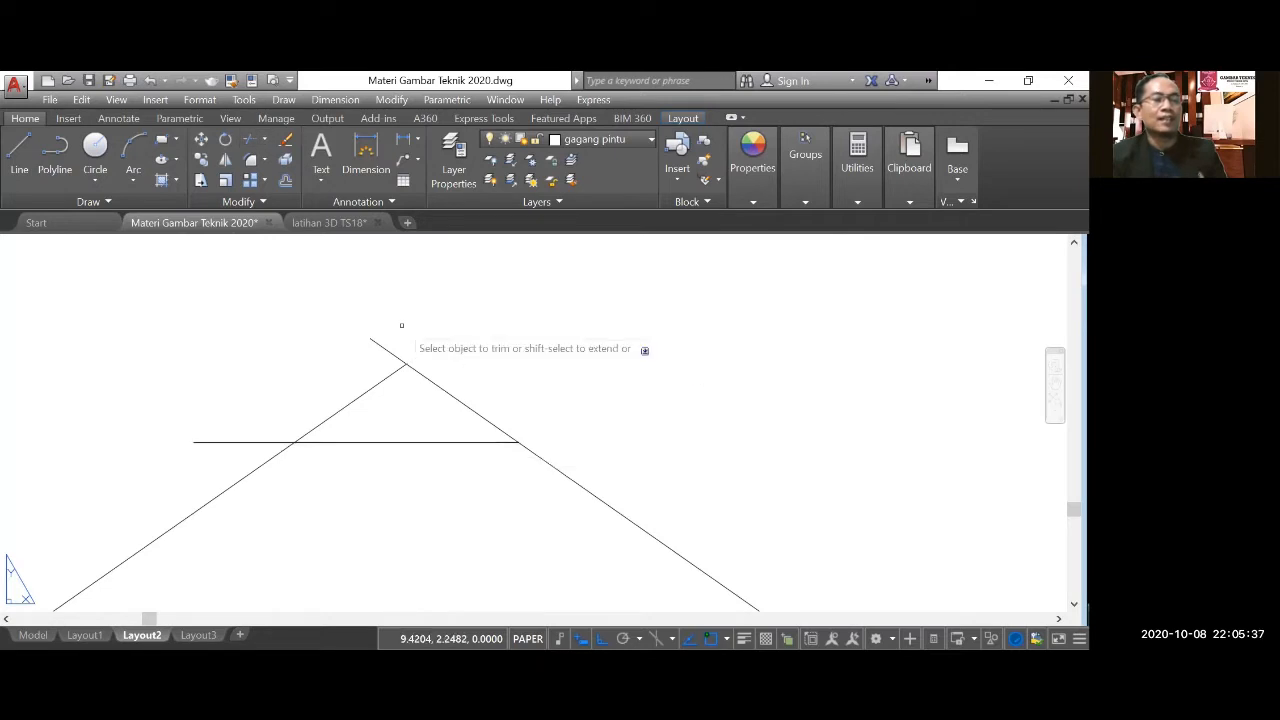
pyautogui.click(386, 376)
pyautogui.click(384, 349)
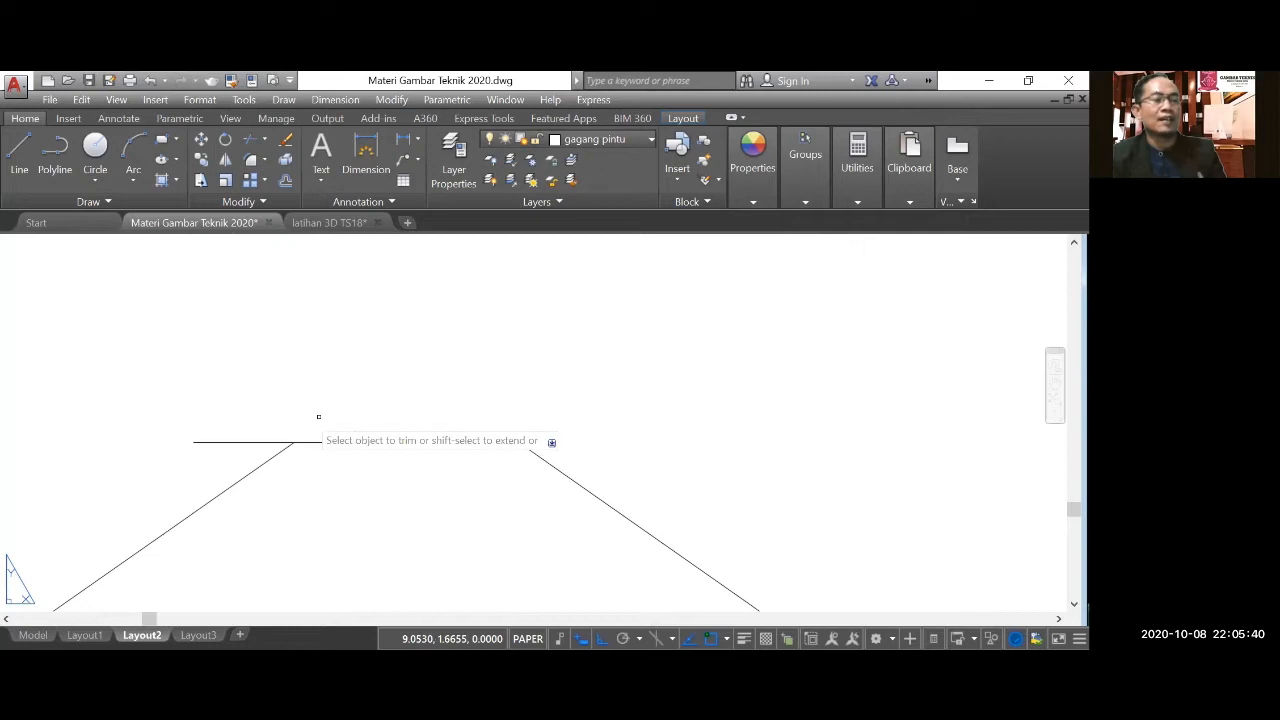
pyautogui.click(223, 438)
pyautogui.scroll(-4, 503, 372)
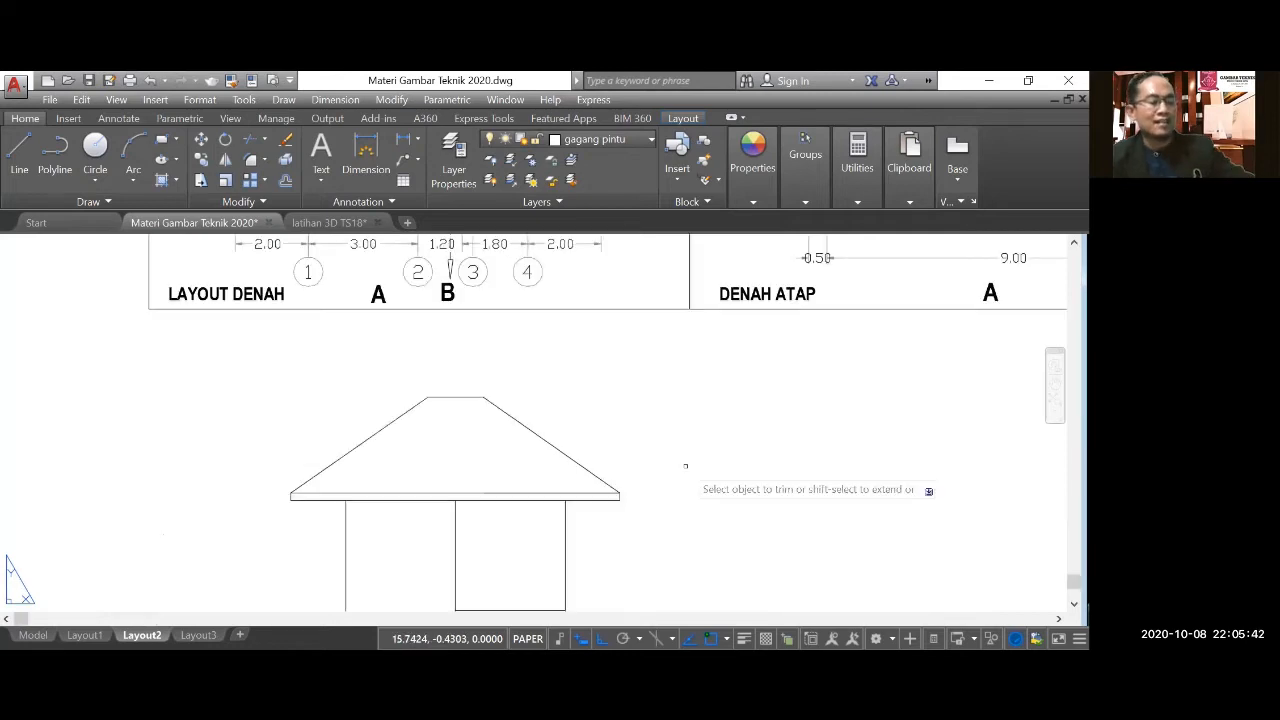
pyautogui.scroll(-2, 620, 462)
pyautogui.scroll(3, 596, 474)
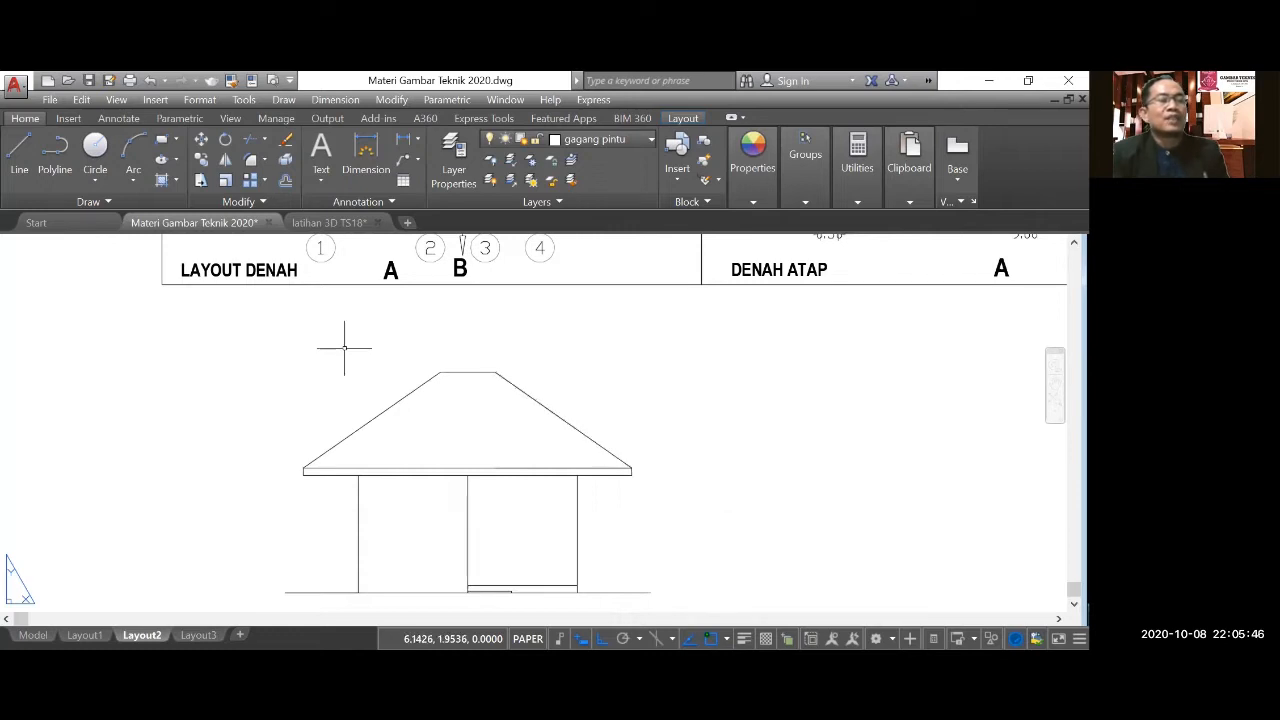
# Offset the left roof slope, the ridge line and the right roof slope outward by 0.15.
pyautogui.click(286, 182)
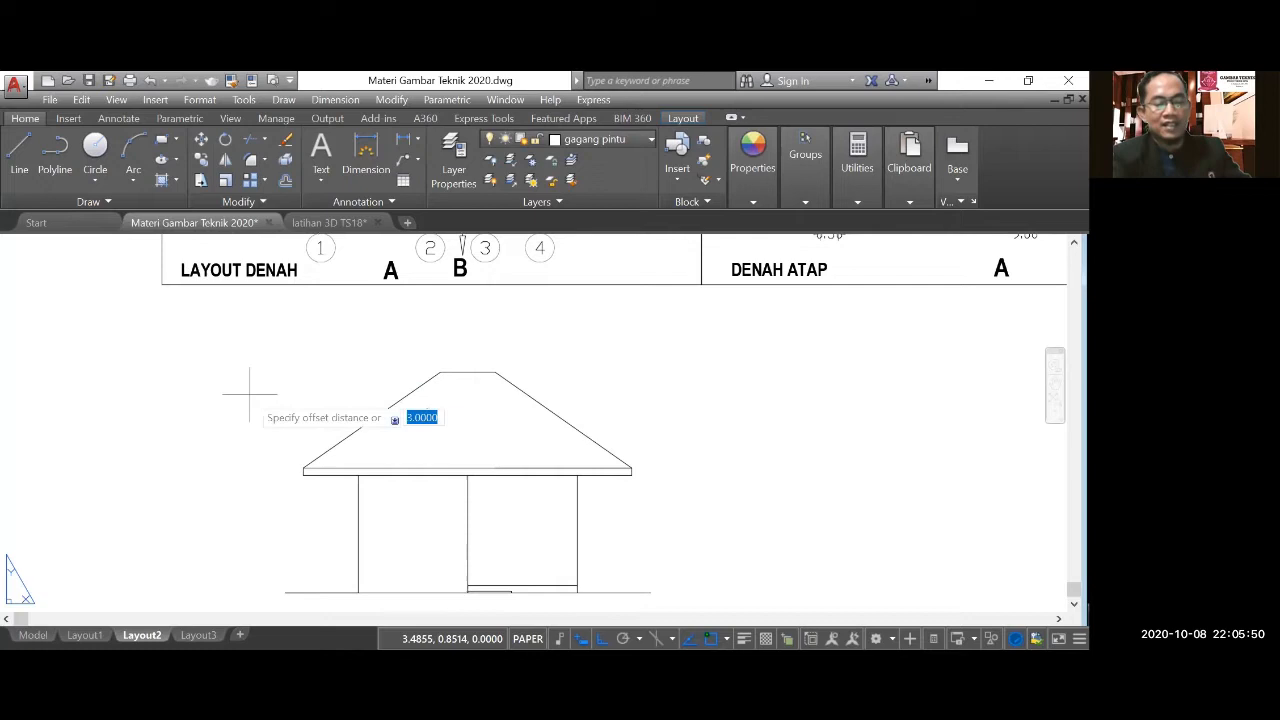
pyautogui.write('0.1')
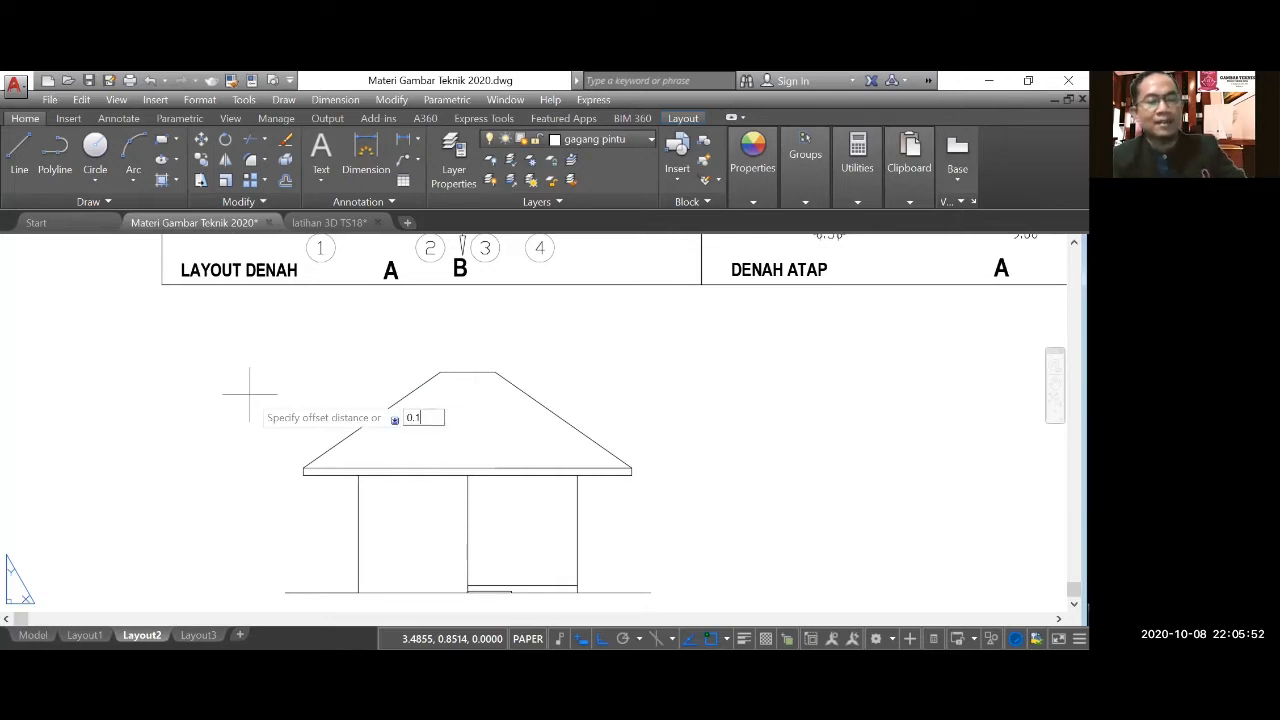
pyautogui.press('Return')
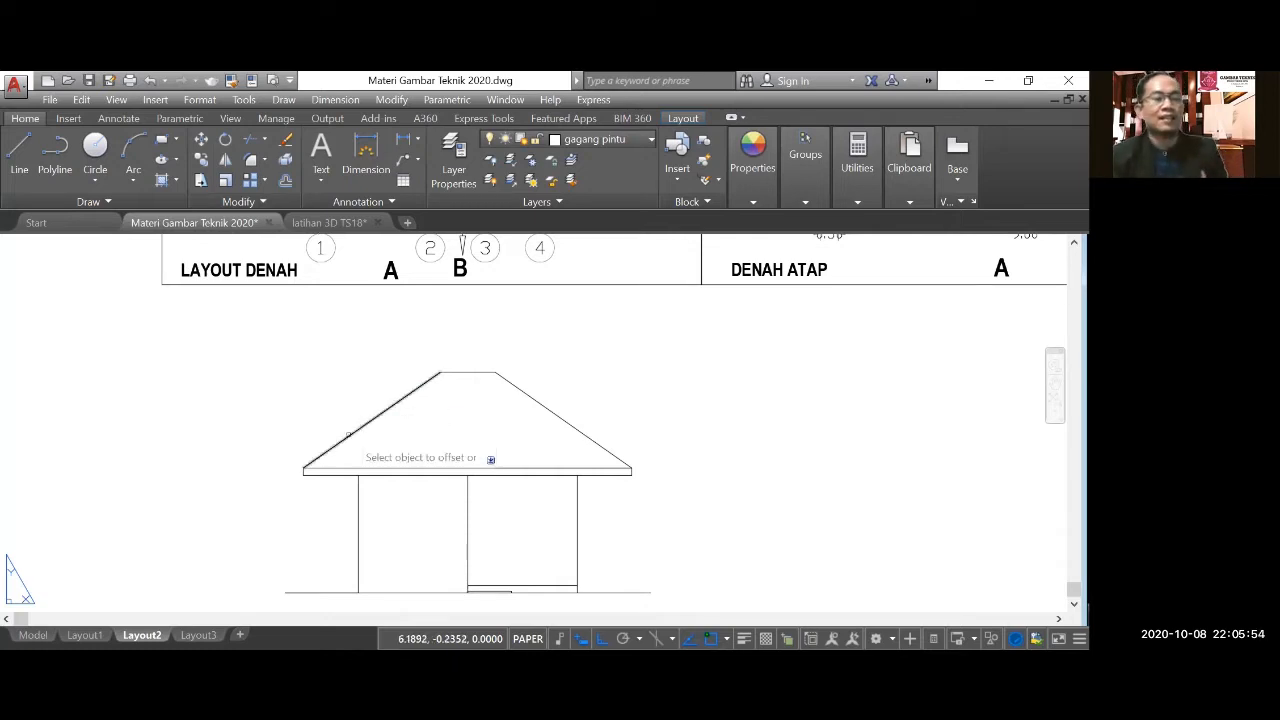
pyautogui.click(353, 431)
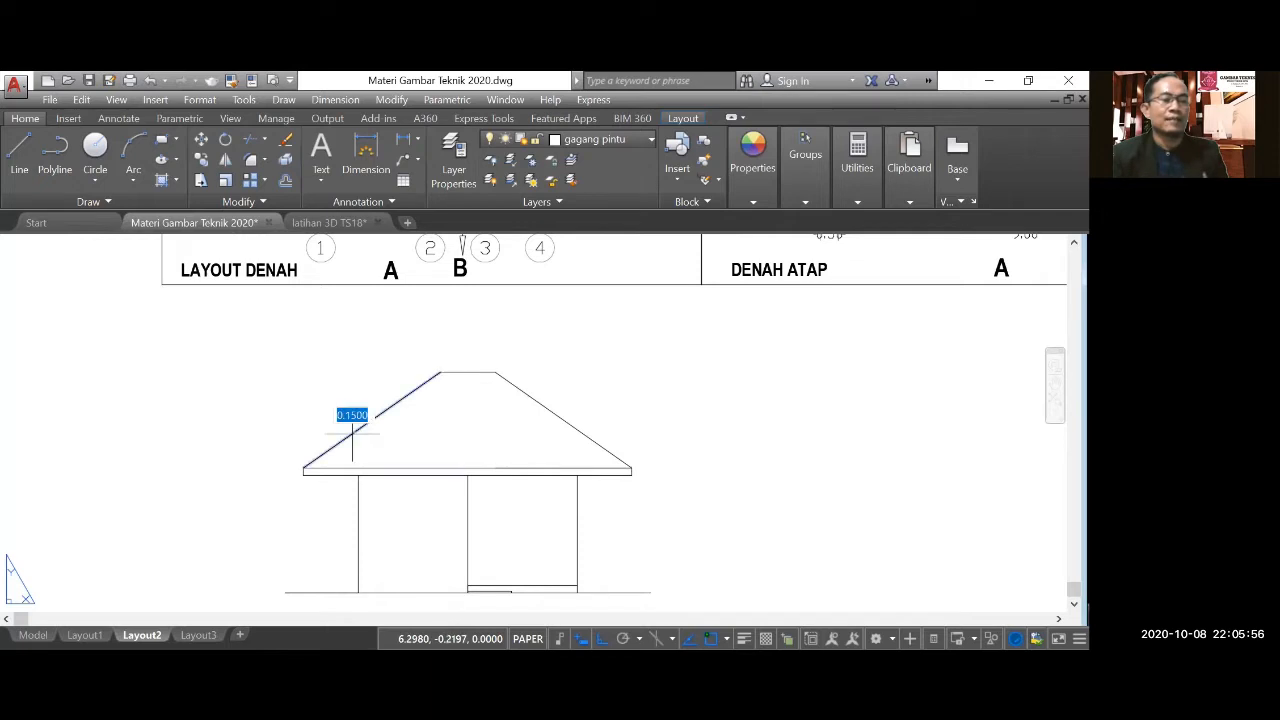
pyautogui.click(352, 429)
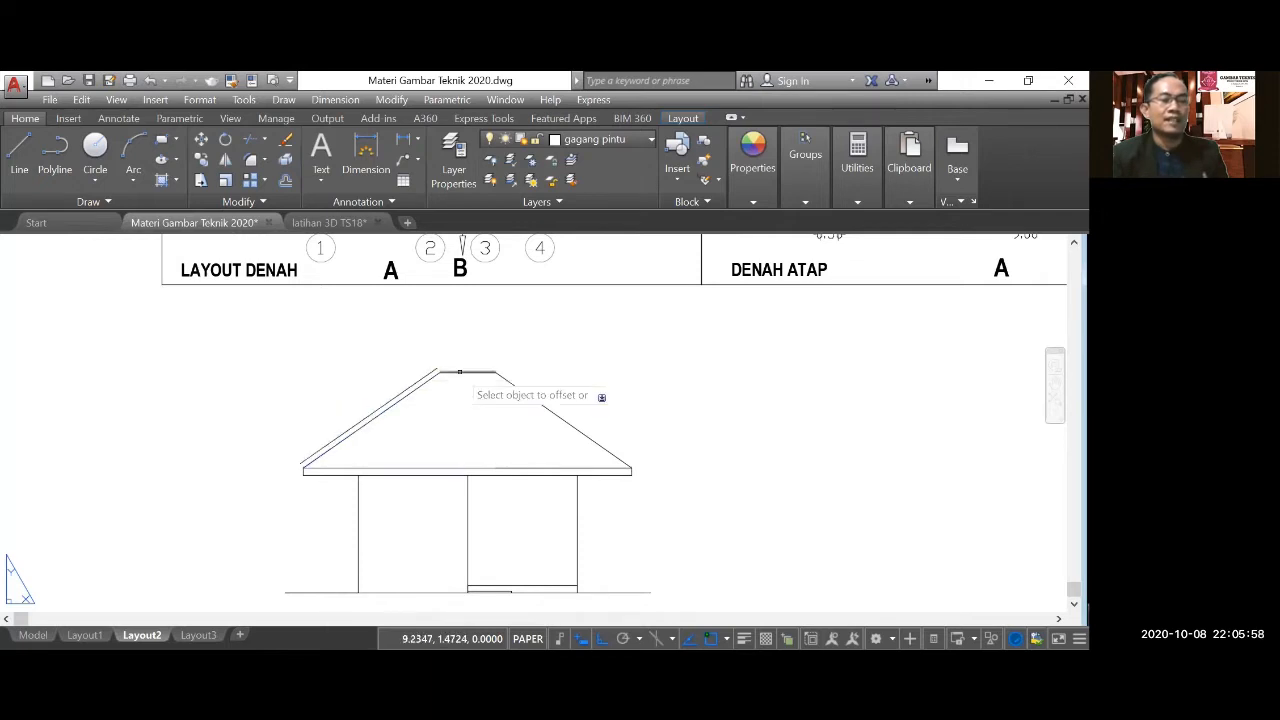
pyautogui.click(514, 374)
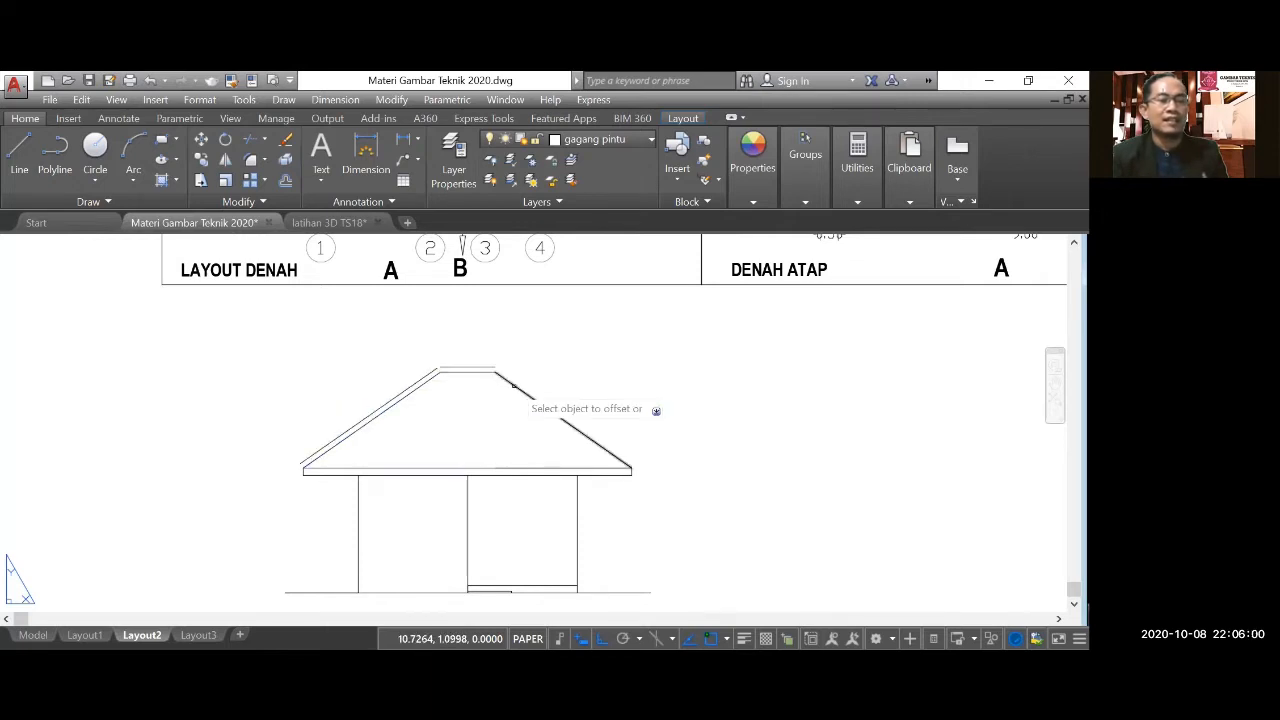
pyautogui.click(526, 372)
# Draw a horizontal helper line above the roof ridge, spanning wider than the offset ridge line on both sides.
pyautogui.scroll(5, 443, 344)
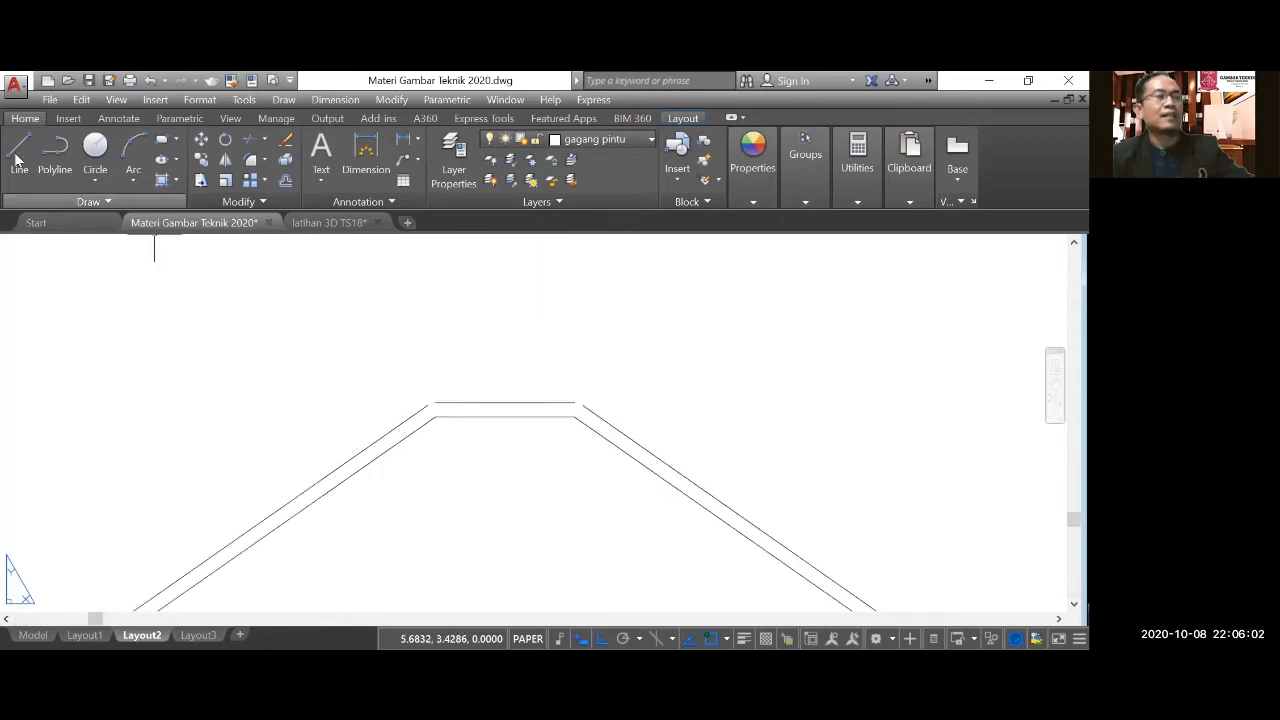
pyautogui.click(18, 157)
pyautogui.click(382, 362)
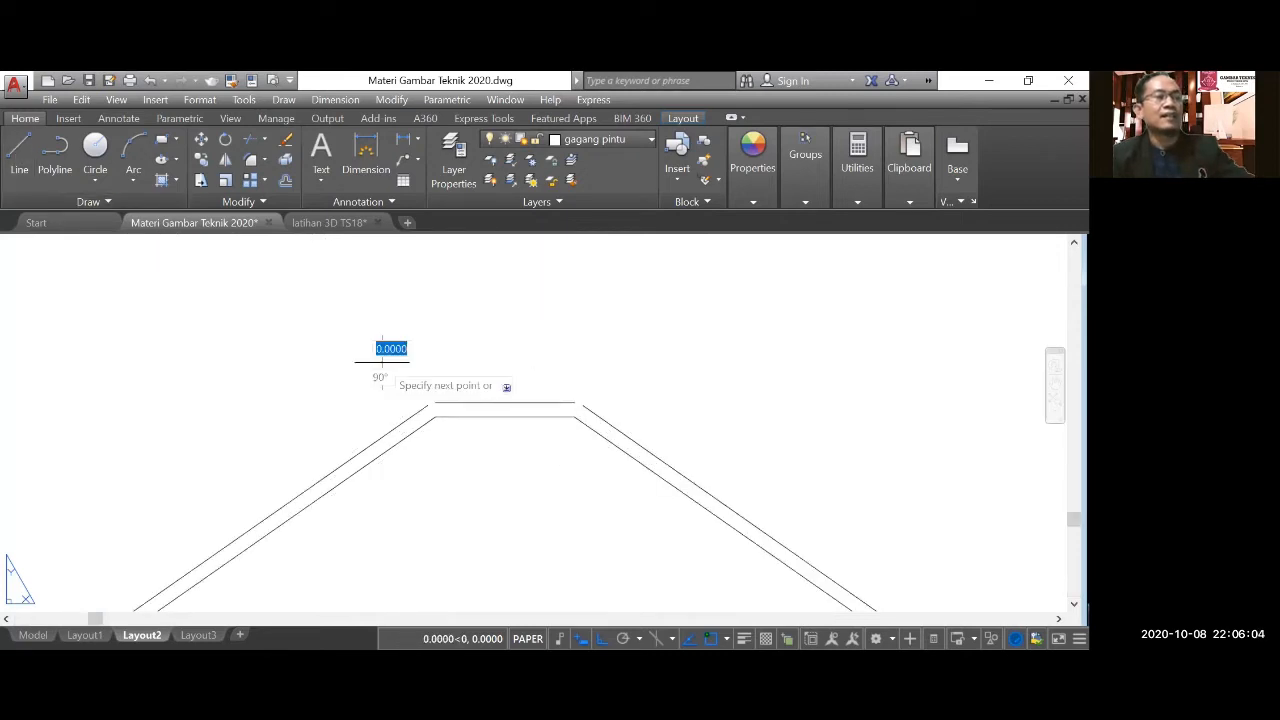
pyautogui.click(704, 362)
pyautogui.press('Escape')
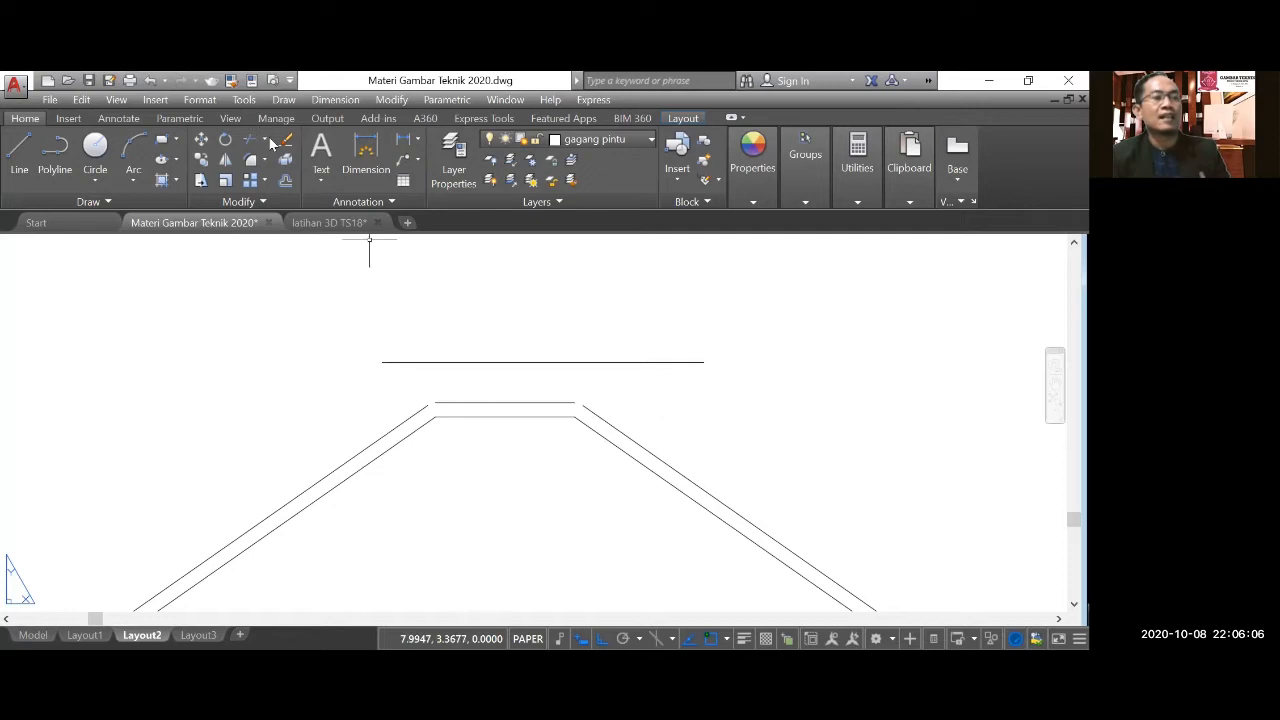
# Extend both offset roof slopes up to the helper line and the offset ridge line out to both slopes.
pyautogui.click(264, 139)
pyautogui.click(262, 204)
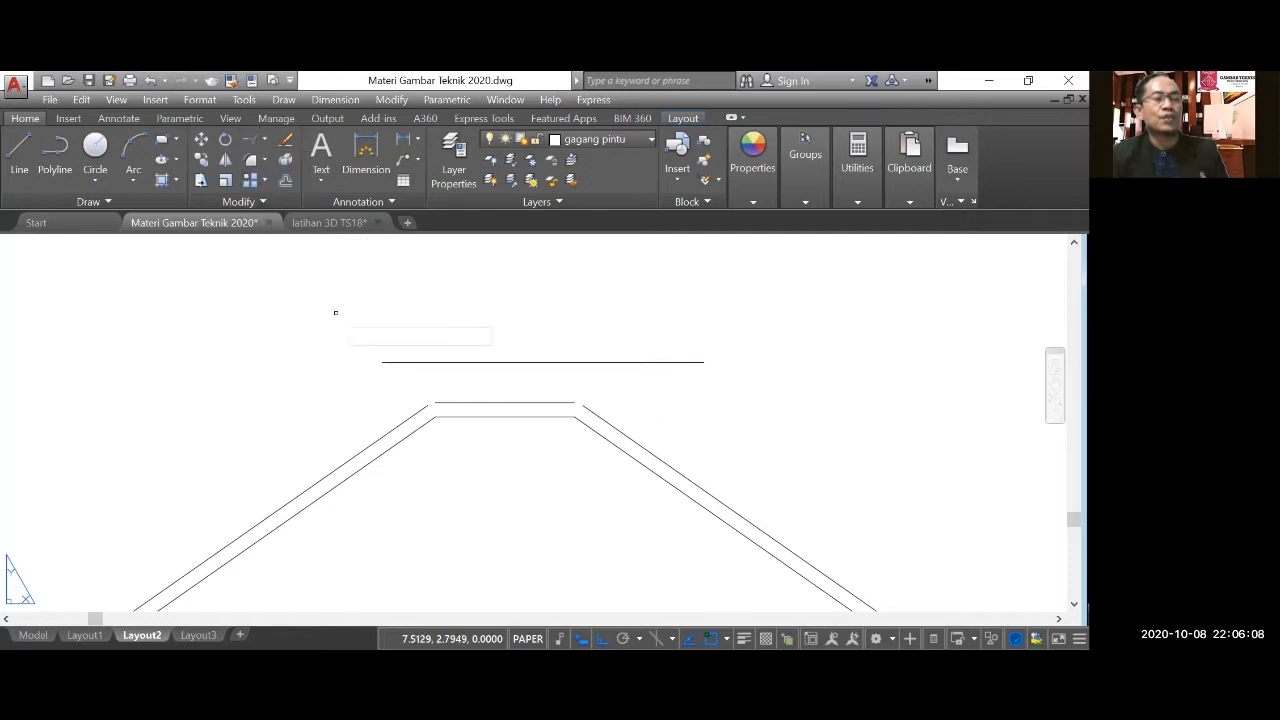
pyautogui.click(402, 424)
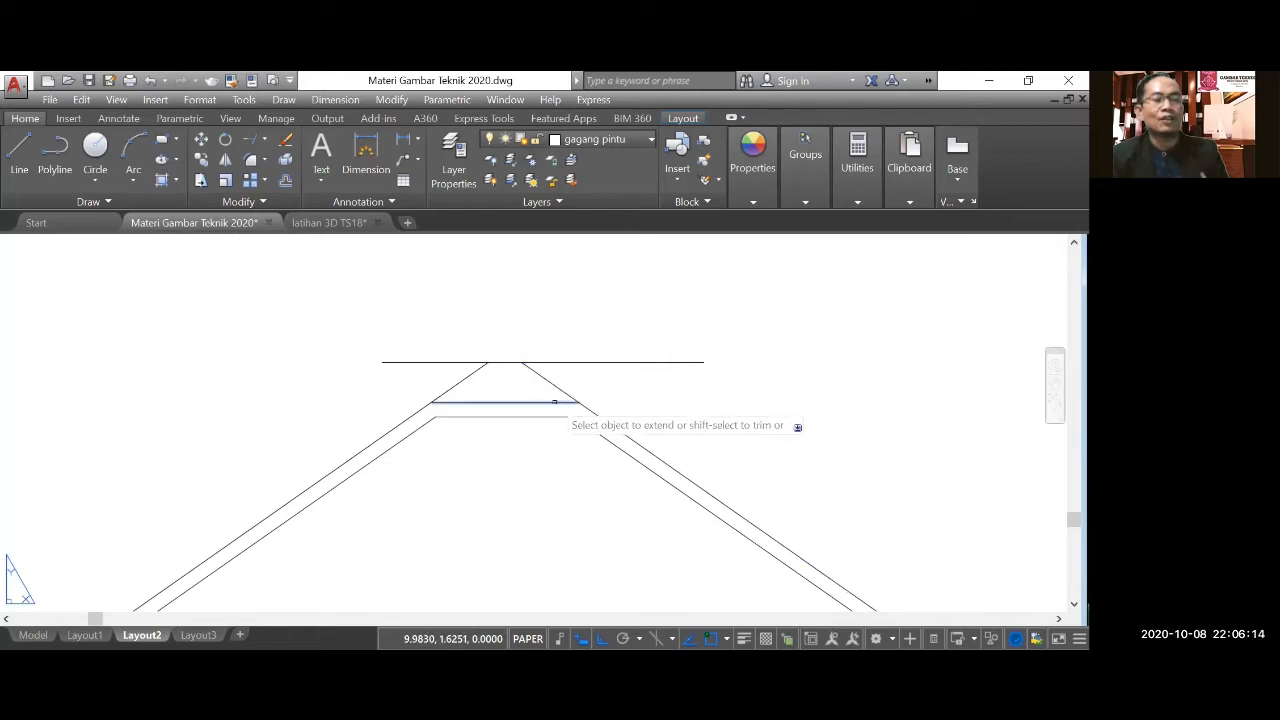
pyautogui.click(554, 402)
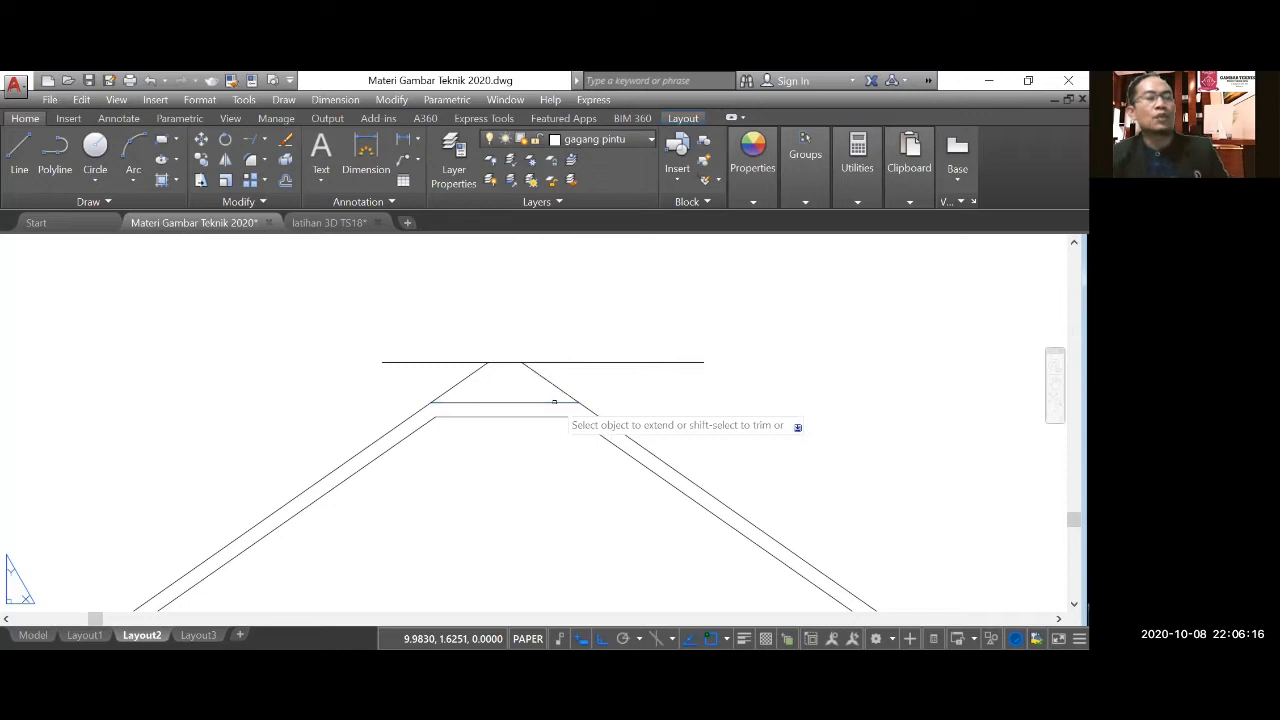
# Trim the offset roof slopes above the offset ridge line and delete the horizontal helper line.
pyautogui.click(266, 140)
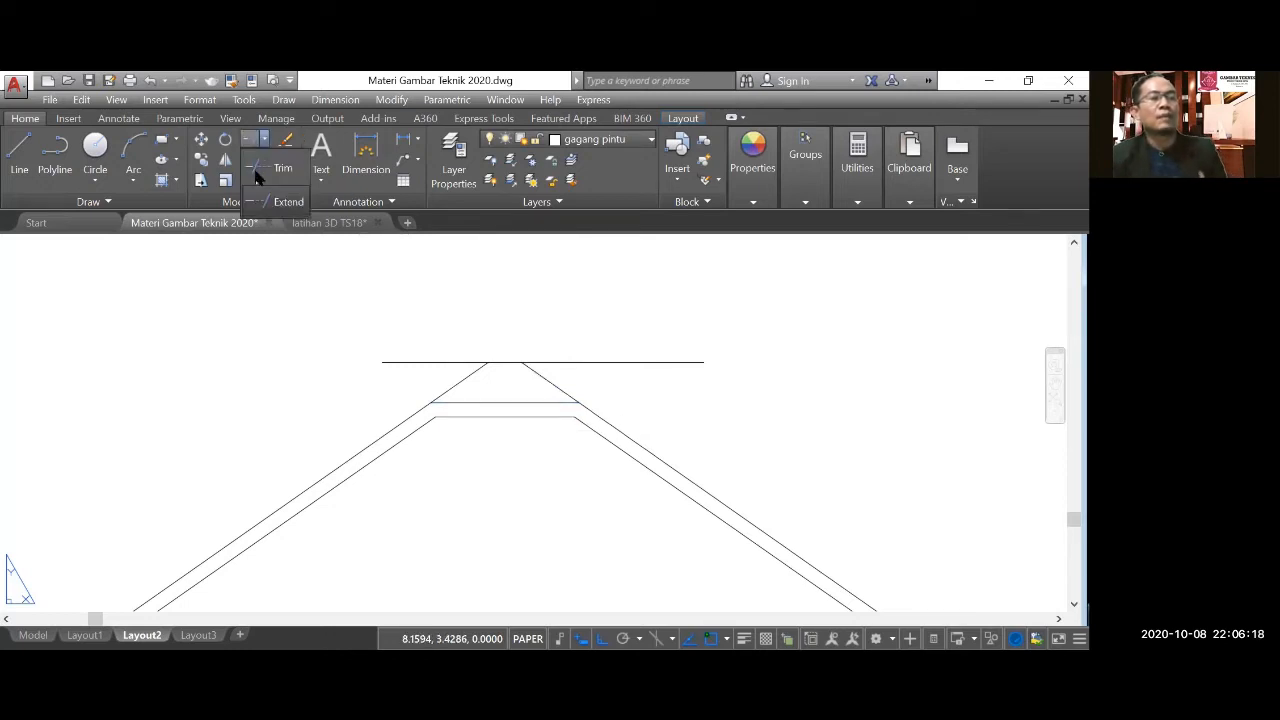
pyautogui.click(270, 168)
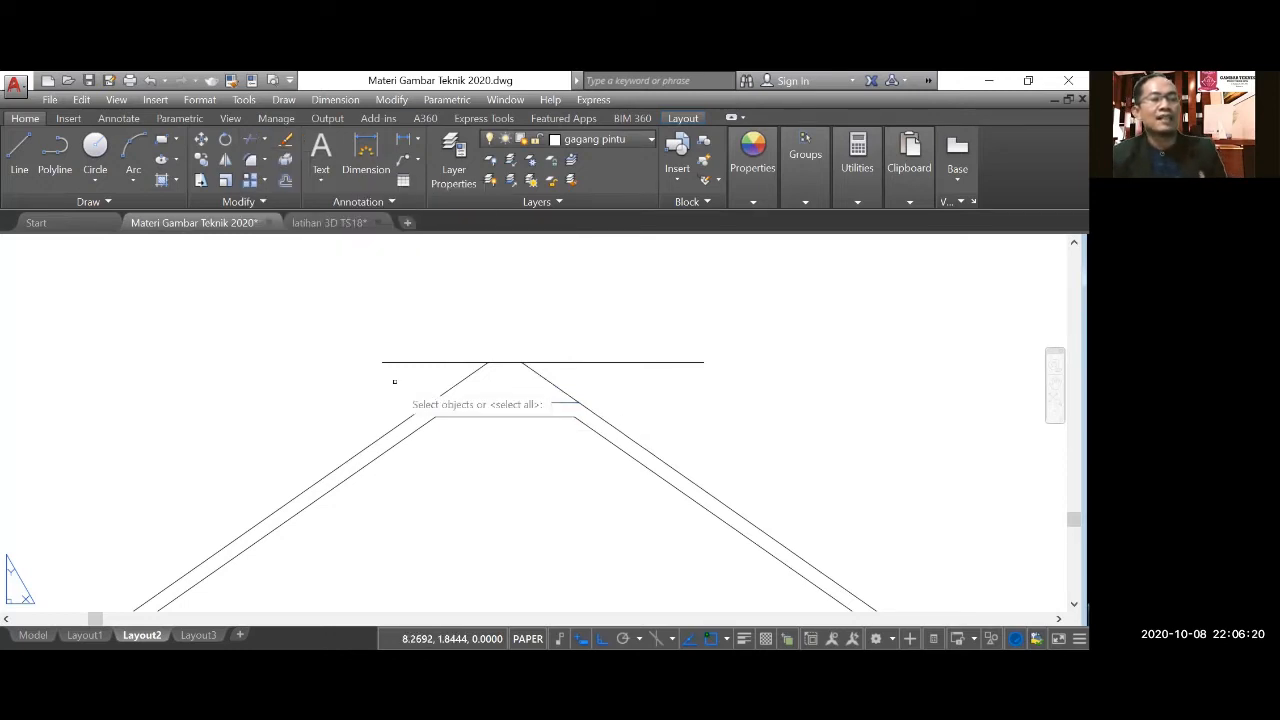
pyautogui.press('Return')
pyautogui.click(563, 374)
pyautogui.click(453, 371)
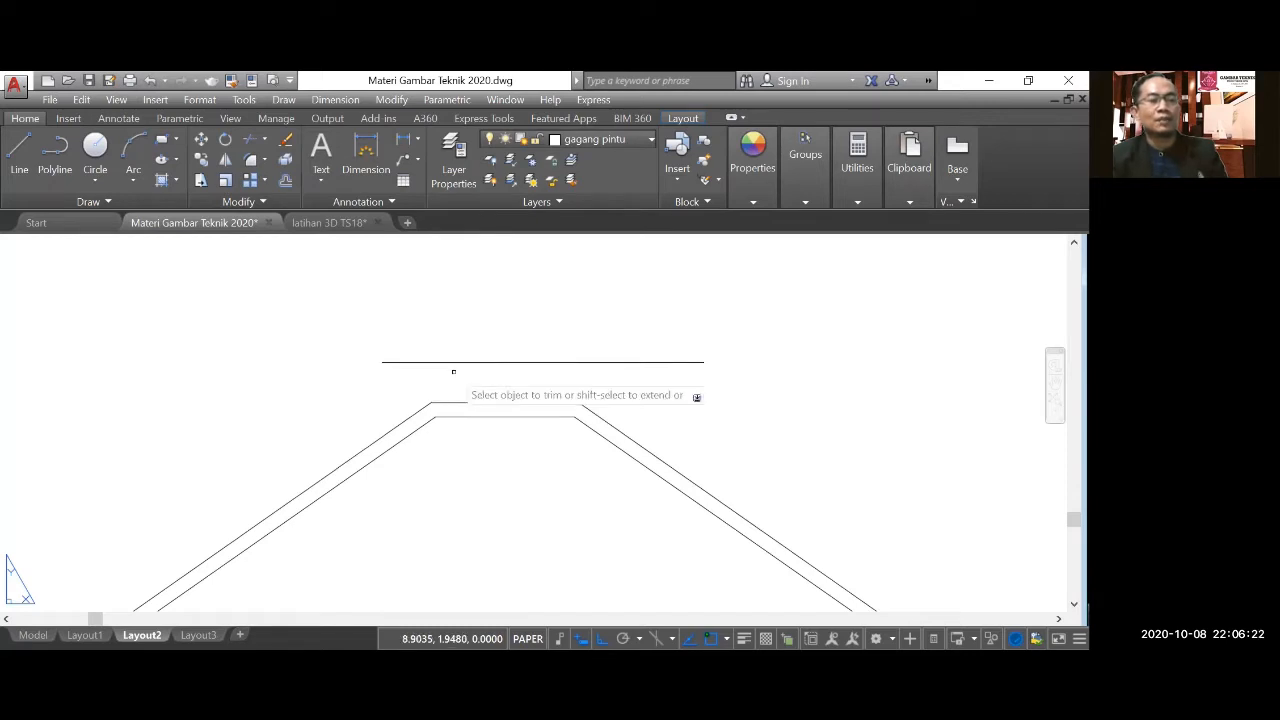
pyautogui.press('Escape')
pyautogui.click(459, 363)
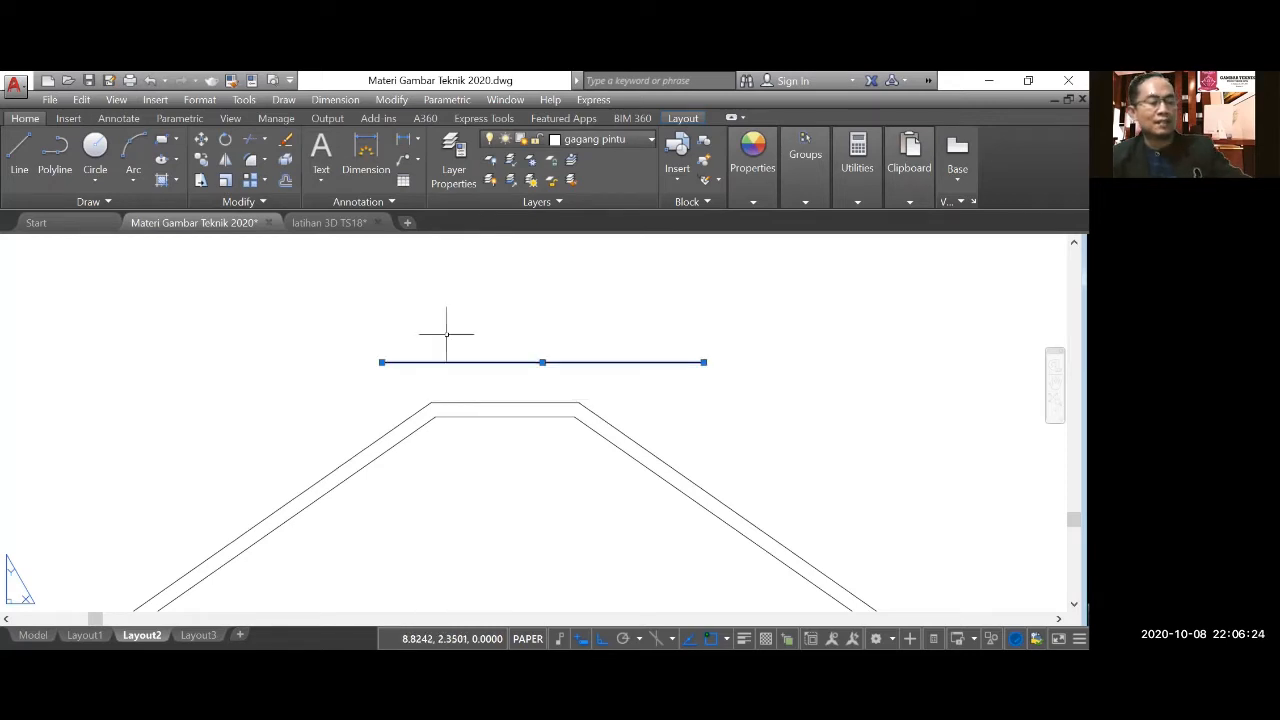
pyautogui.press('Delete')
# Close the left eave with a short line from the fascia's upper left corner to the offset slope's lower end.
pyautogui.scroll(-4, 446, 332)
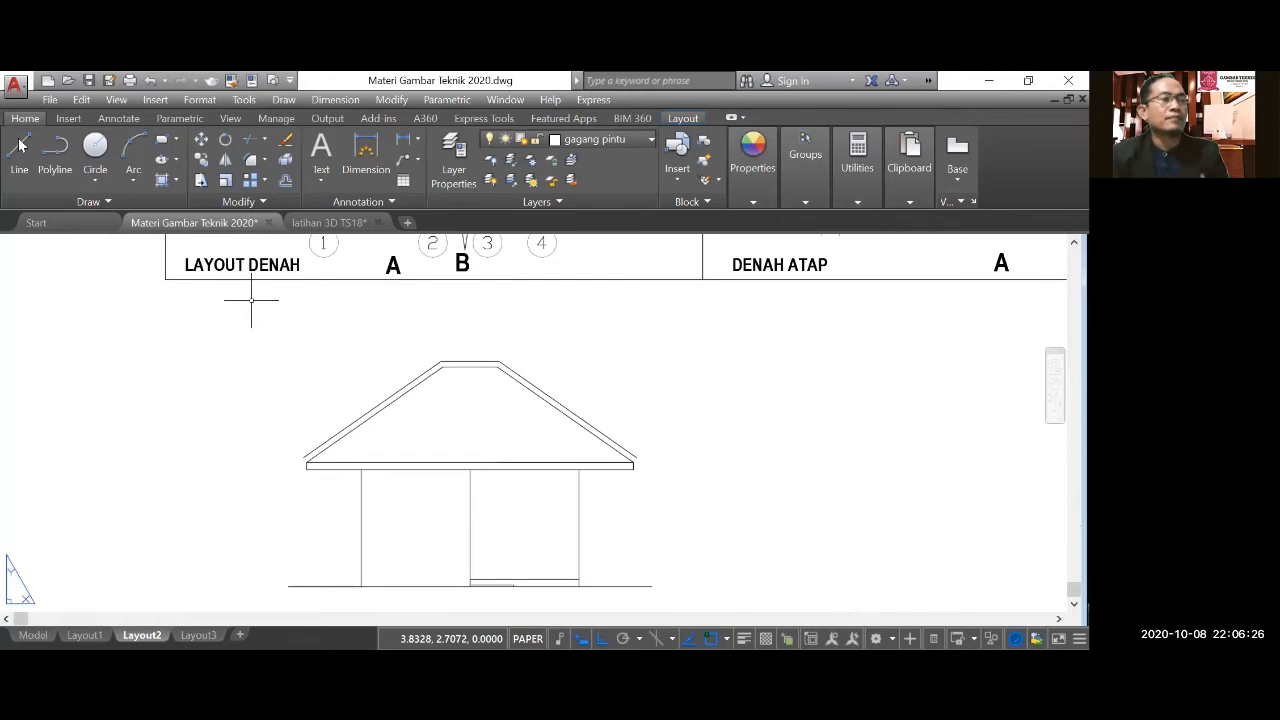
pyautogui.write('l')
pyautogui.press('Return')
pyautogui.scroll(4, 291, 479)
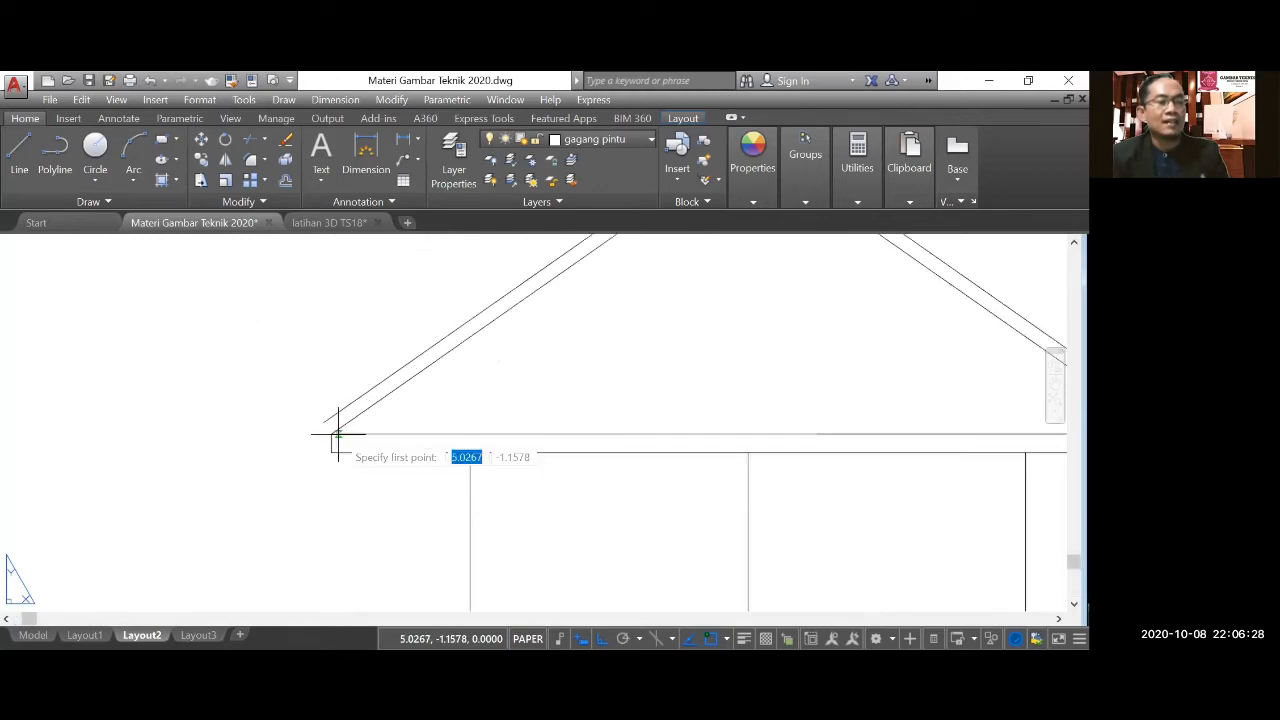
pyautogui.click(330, 433)
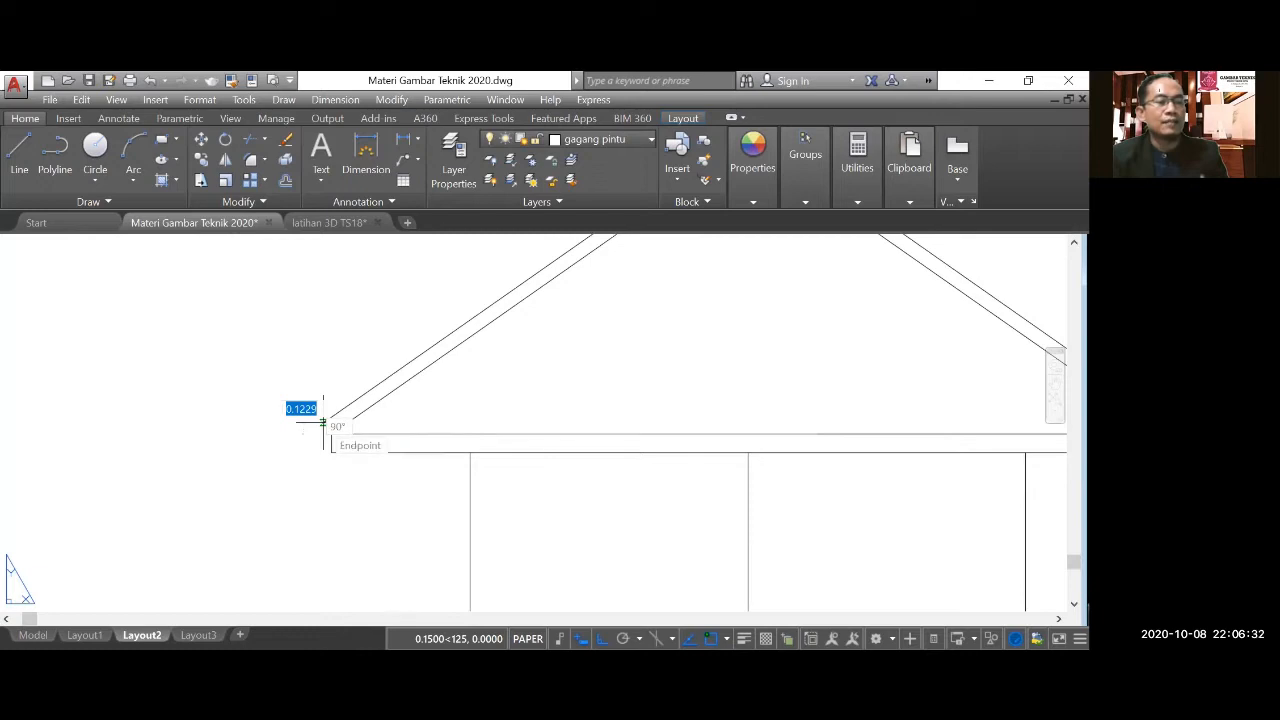
pyautogui.click(320, 421)
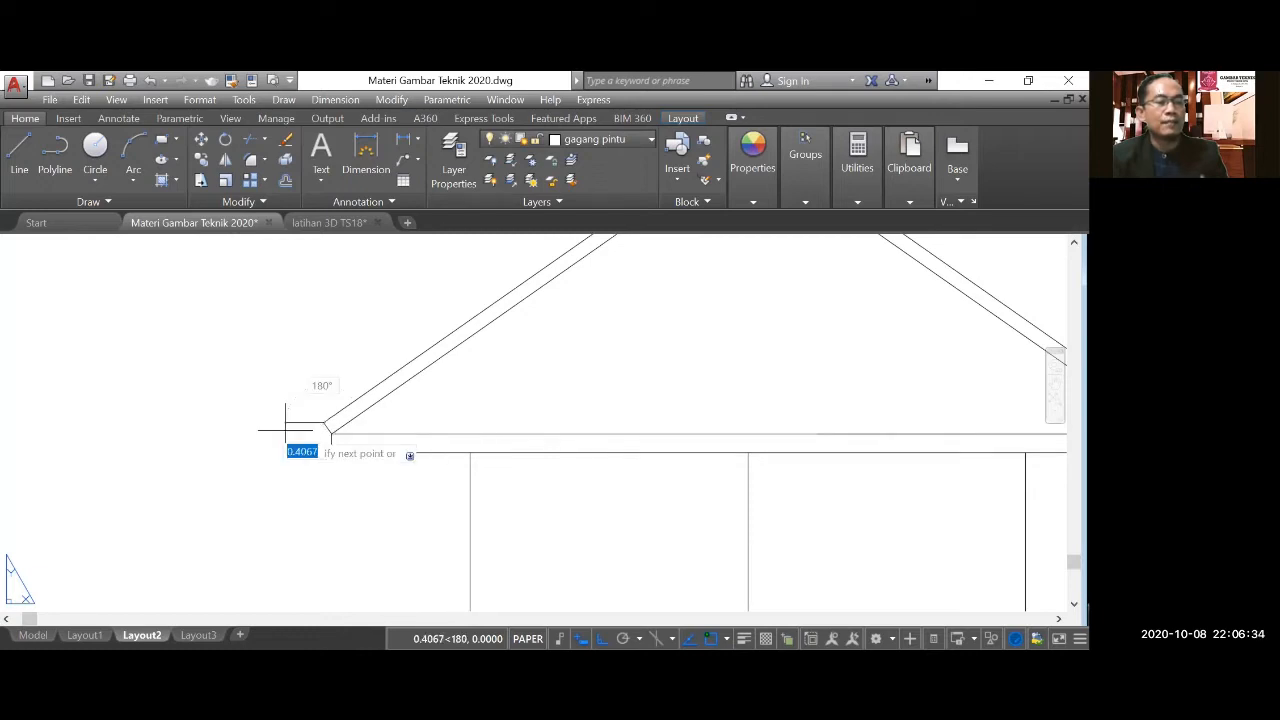
pyautogui.press('Escape')
# Close the right eave with a short line from the fascia's upper right corner to the offset slope's lower end.
pyautogui.scroll(-2, 285, 431)
pyautogui.press('space')
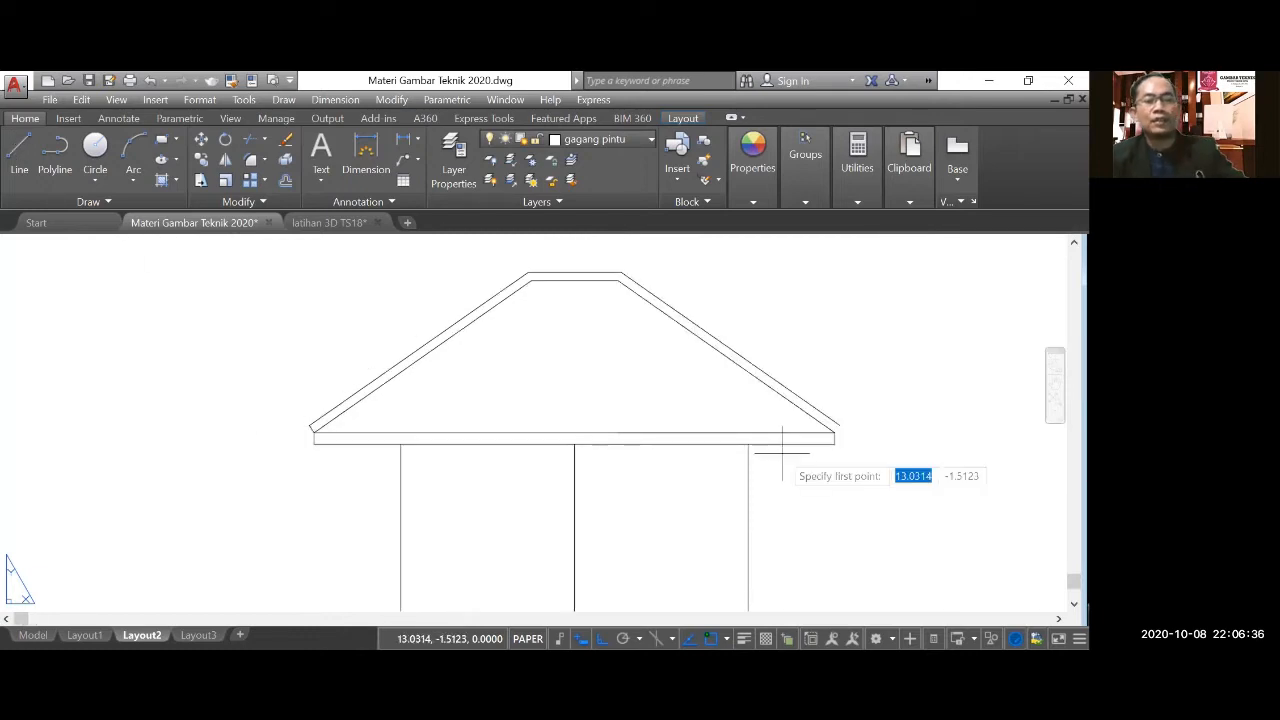
pyautogui.click(835, 432)
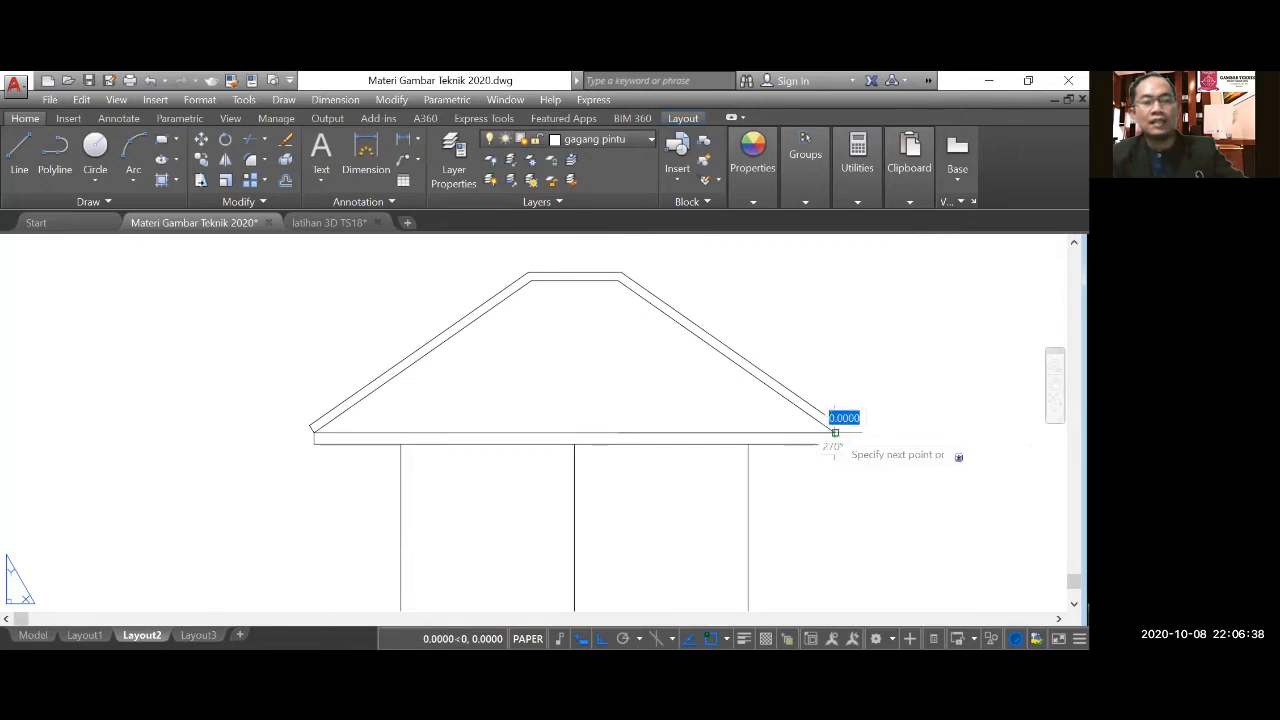
pyautogui.click(839, 426)
pyautogui.press('Escape')
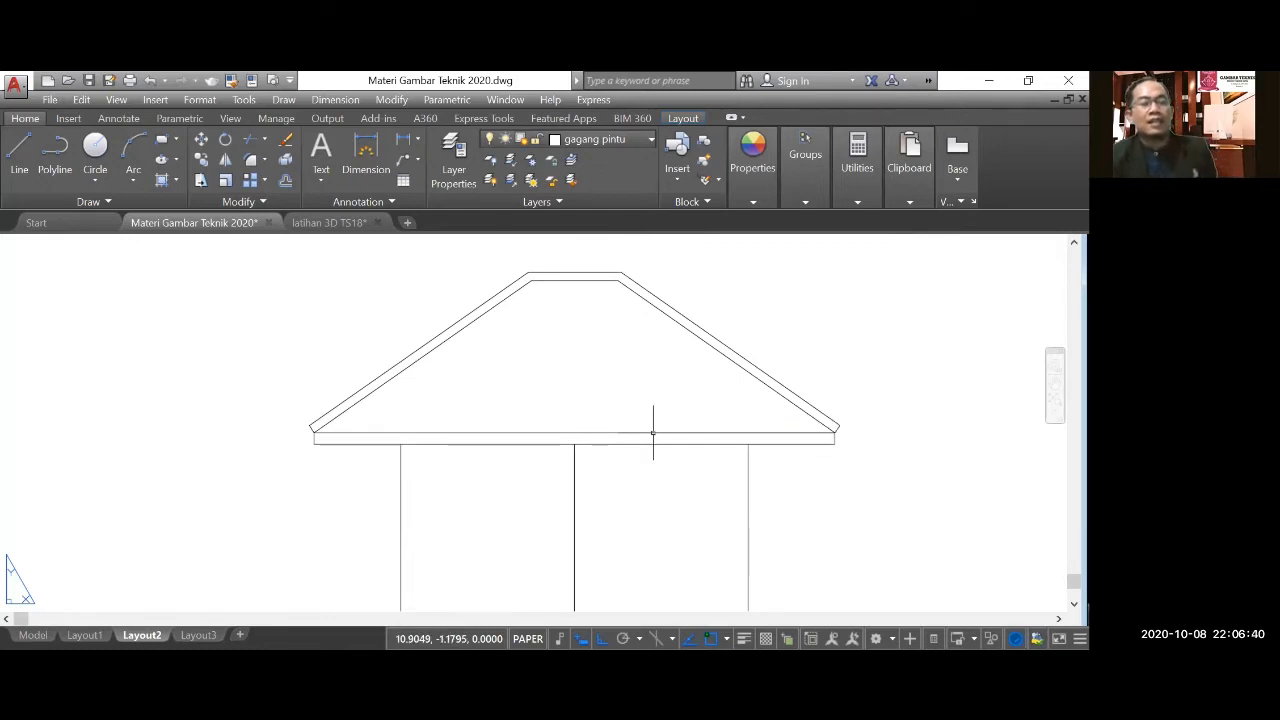
# Hatch the inner roof area with the AR-RSHKE pattern at angle 0, scale 0.03 and background colour 153,27,30.
pyautogui.scroll(-2, 653, 432)
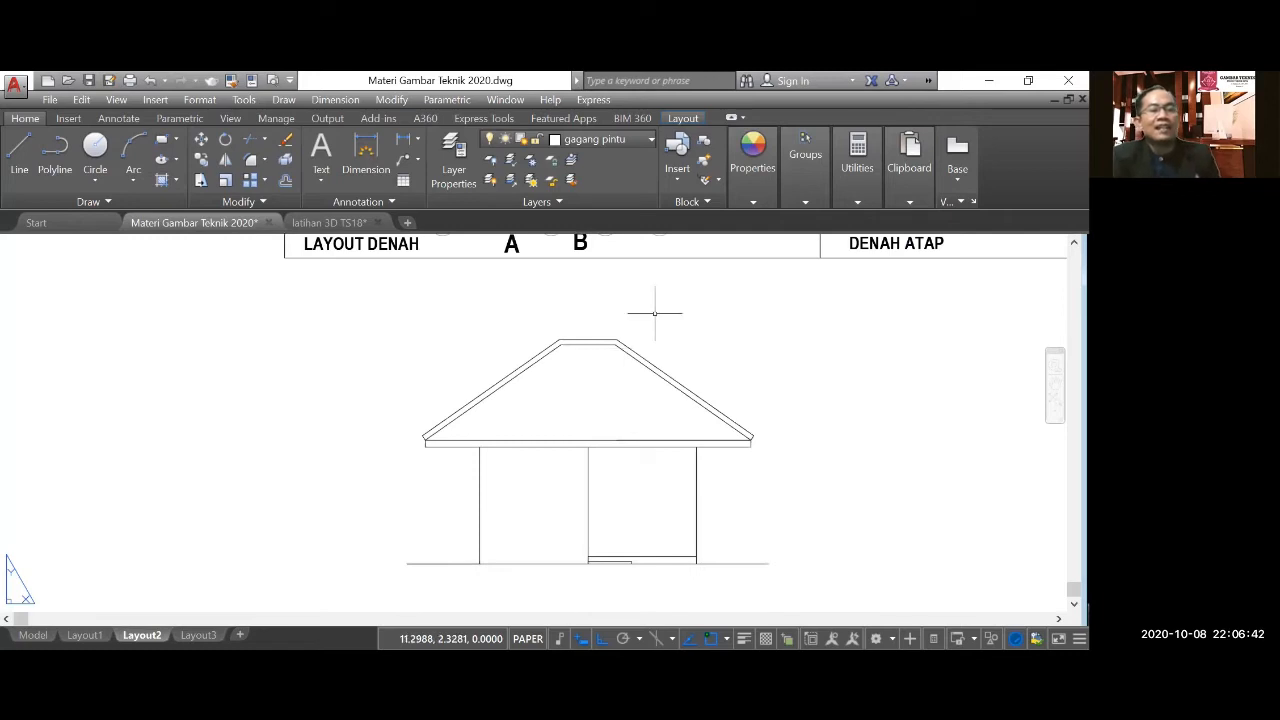
pyautogui.click(164, 184)
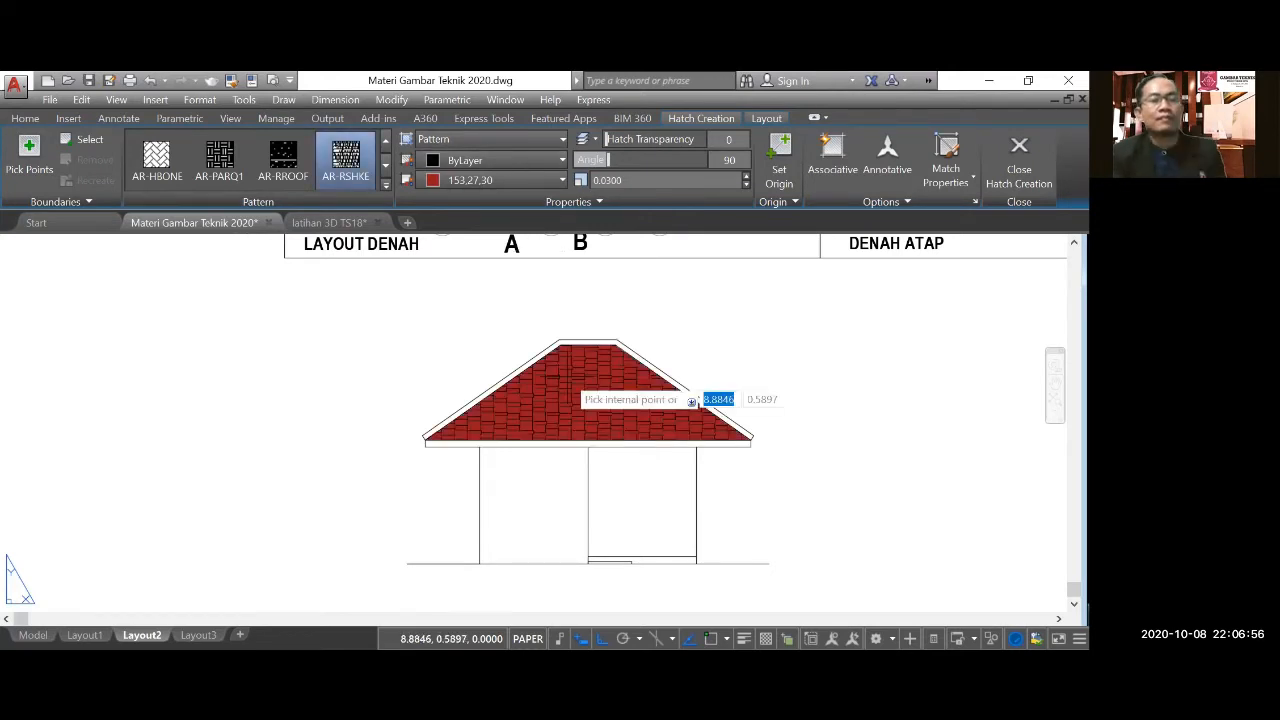
pyautogui.click(728, 159)
pyautogui.write('0')
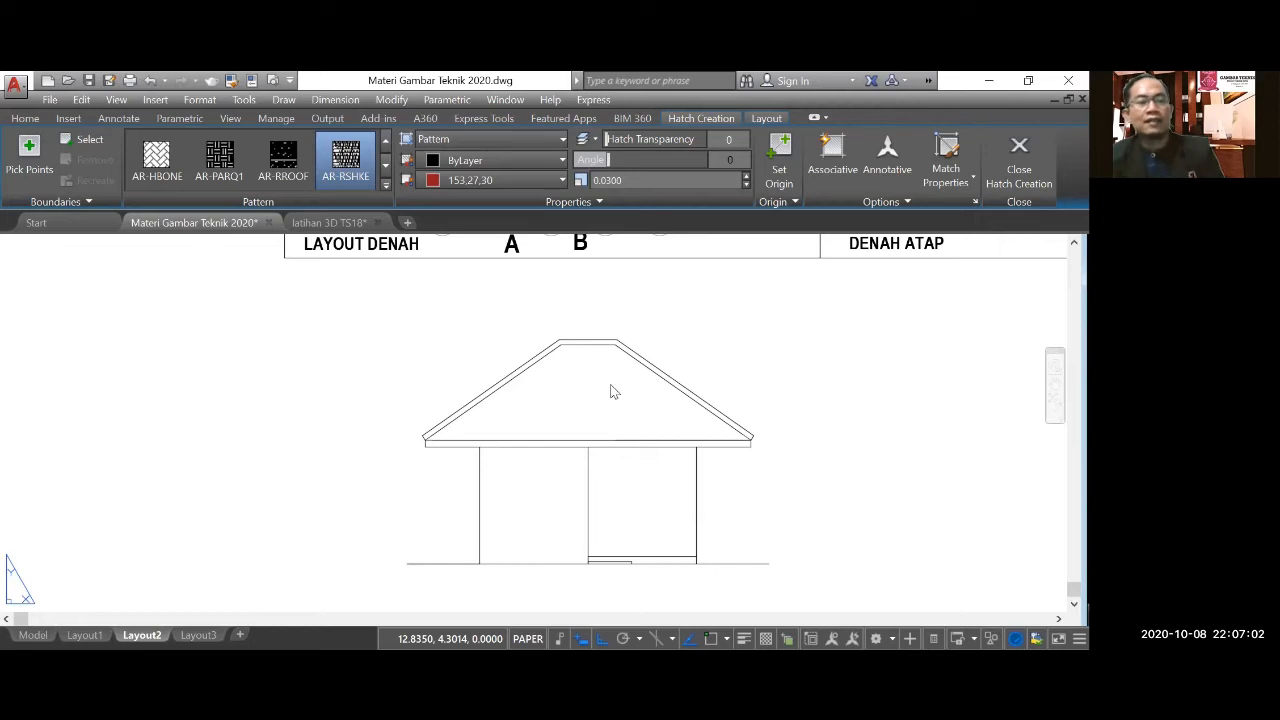
pyautogui.press('Return')
pyautogui.click(590, 397)
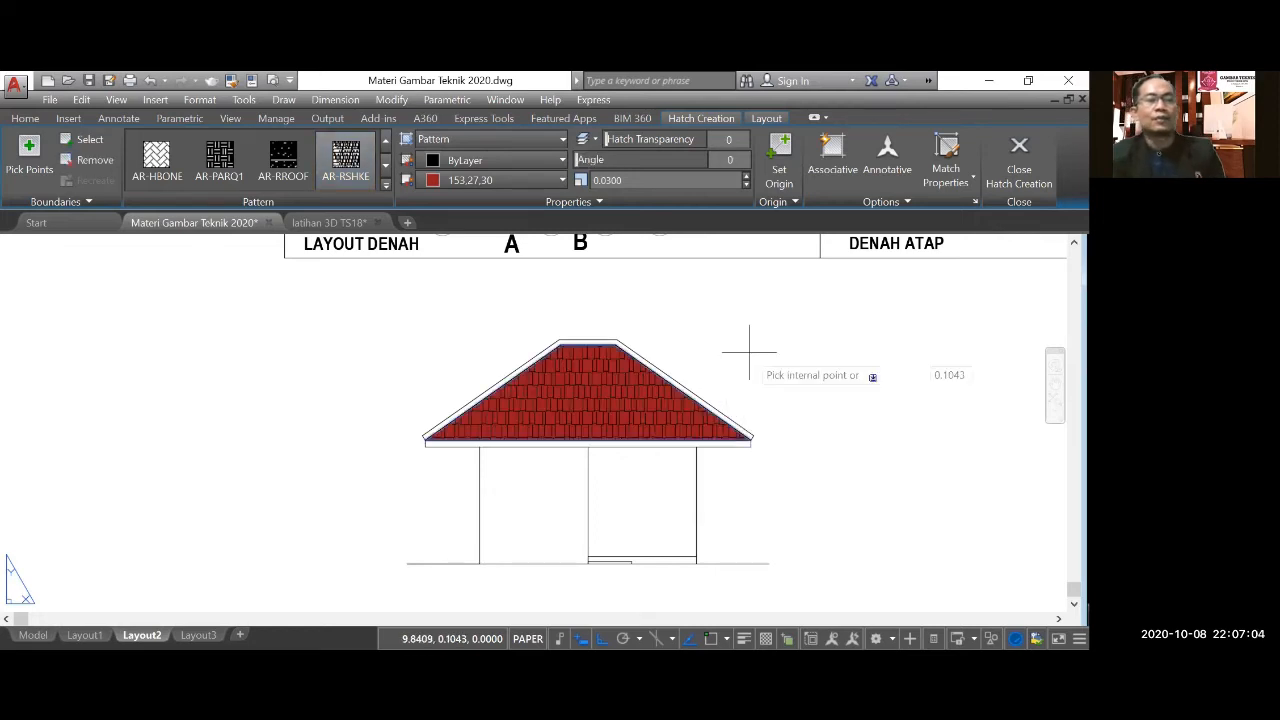
pyautogui.press('Return')
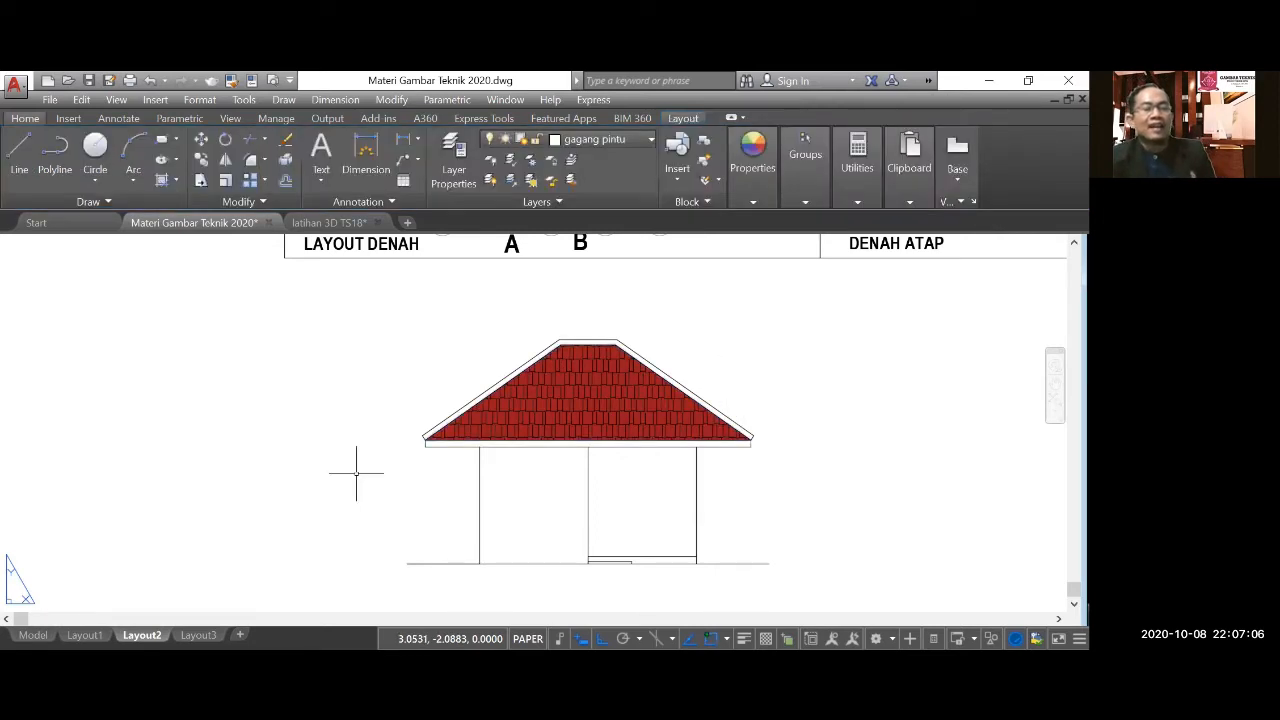
# Examine the front elevation beneath the floor plan and the terrace floor and step lines at ground level.
pyautogui.scroll(-2, 445, 493)
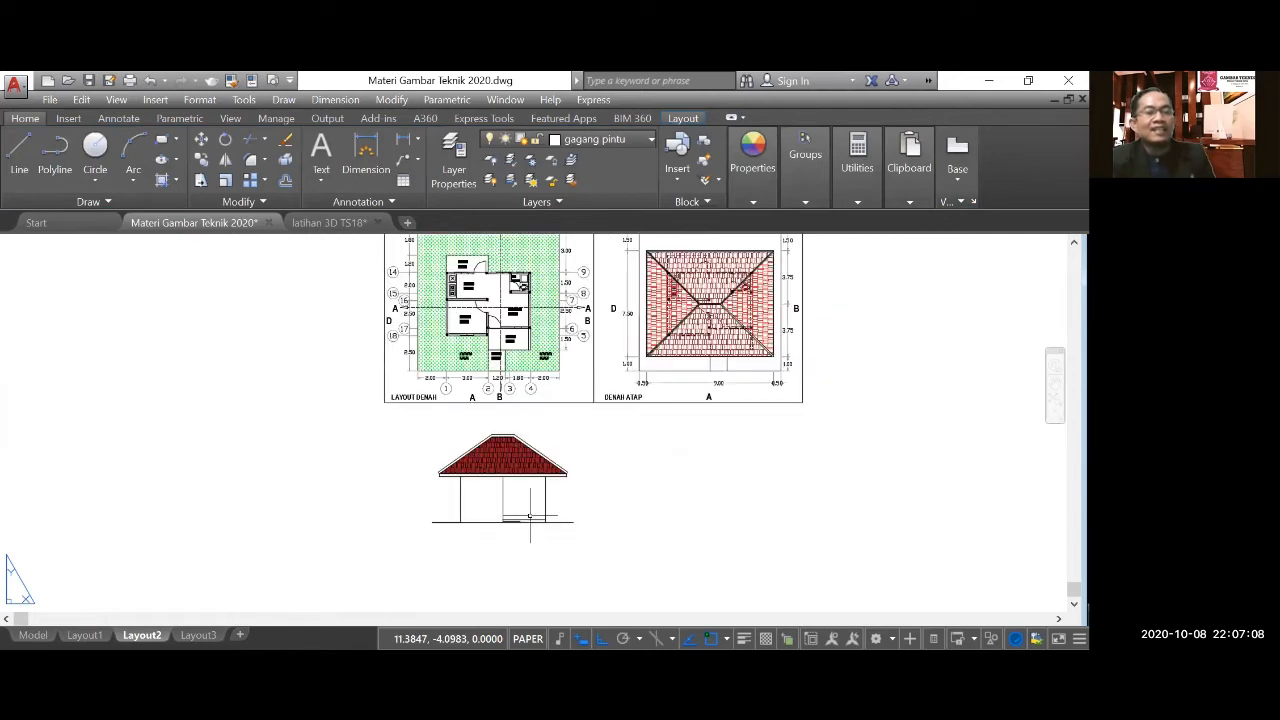
pyautogui.scroll(2, 484, 486)
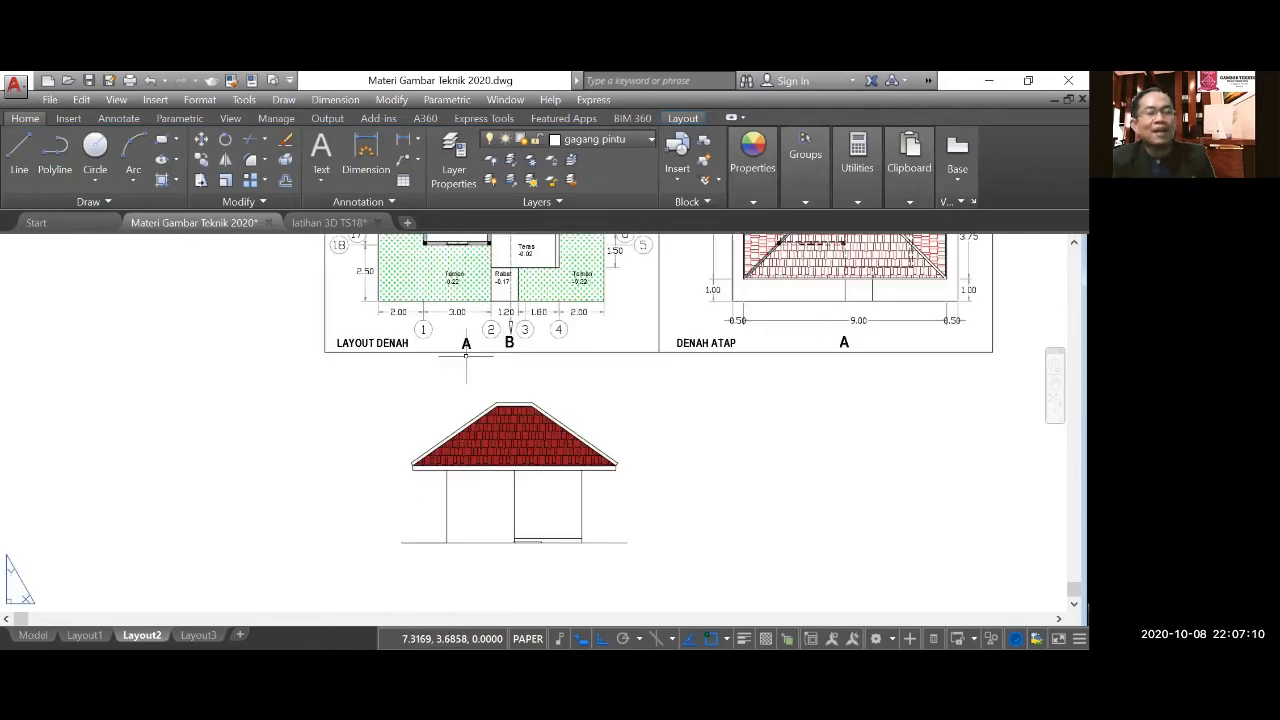
pyautogui.scroll(2, 473, 541)
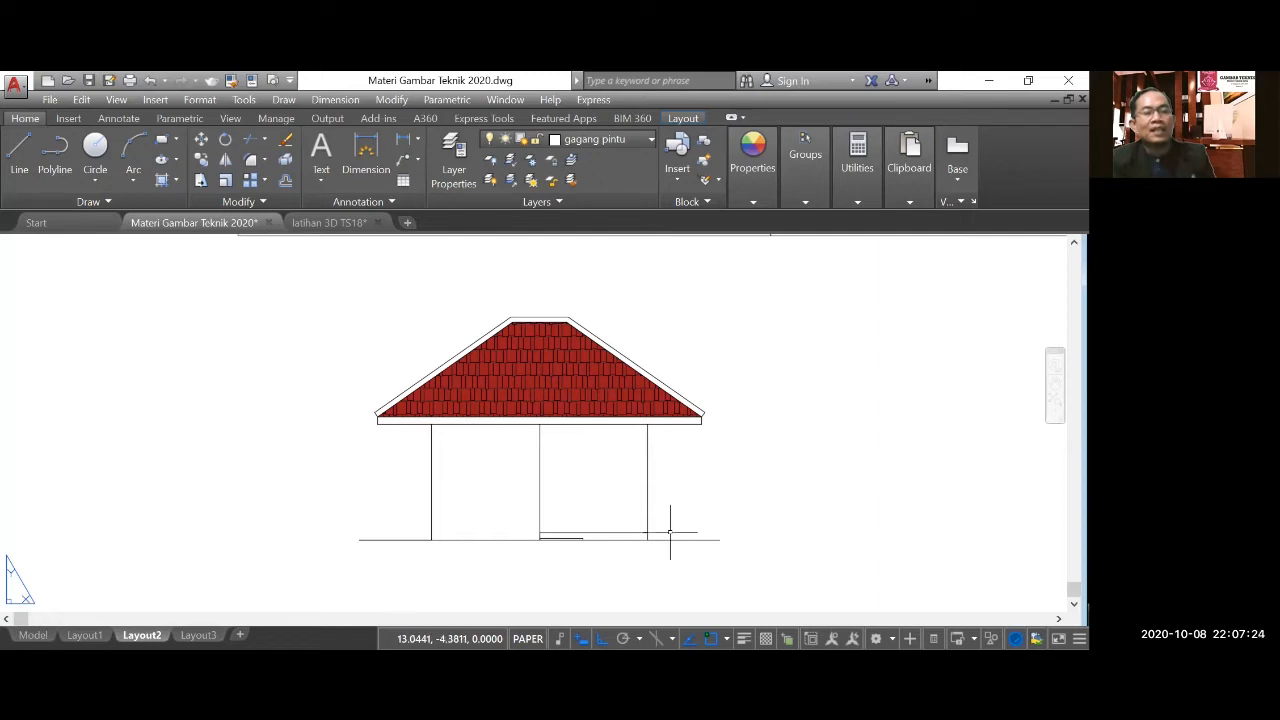
pyautogui.scroll(4, 564, 547)
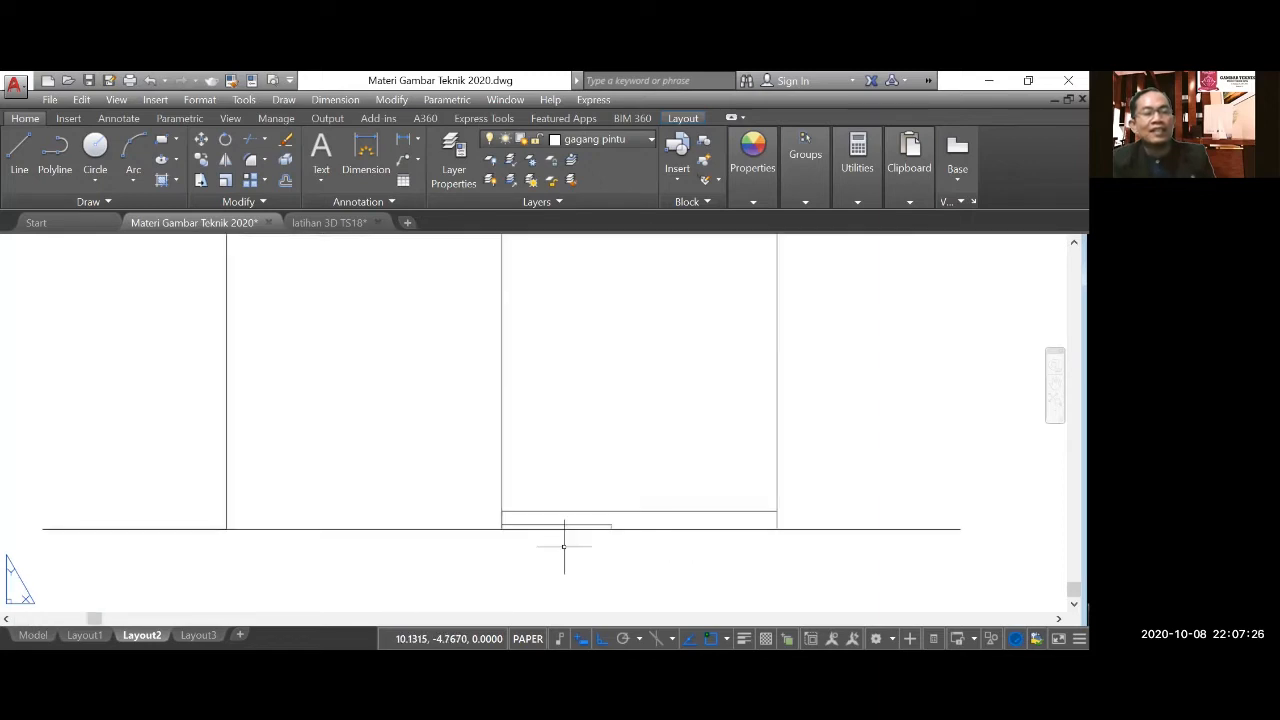
pyautogui.scroll(2, 564, 547)
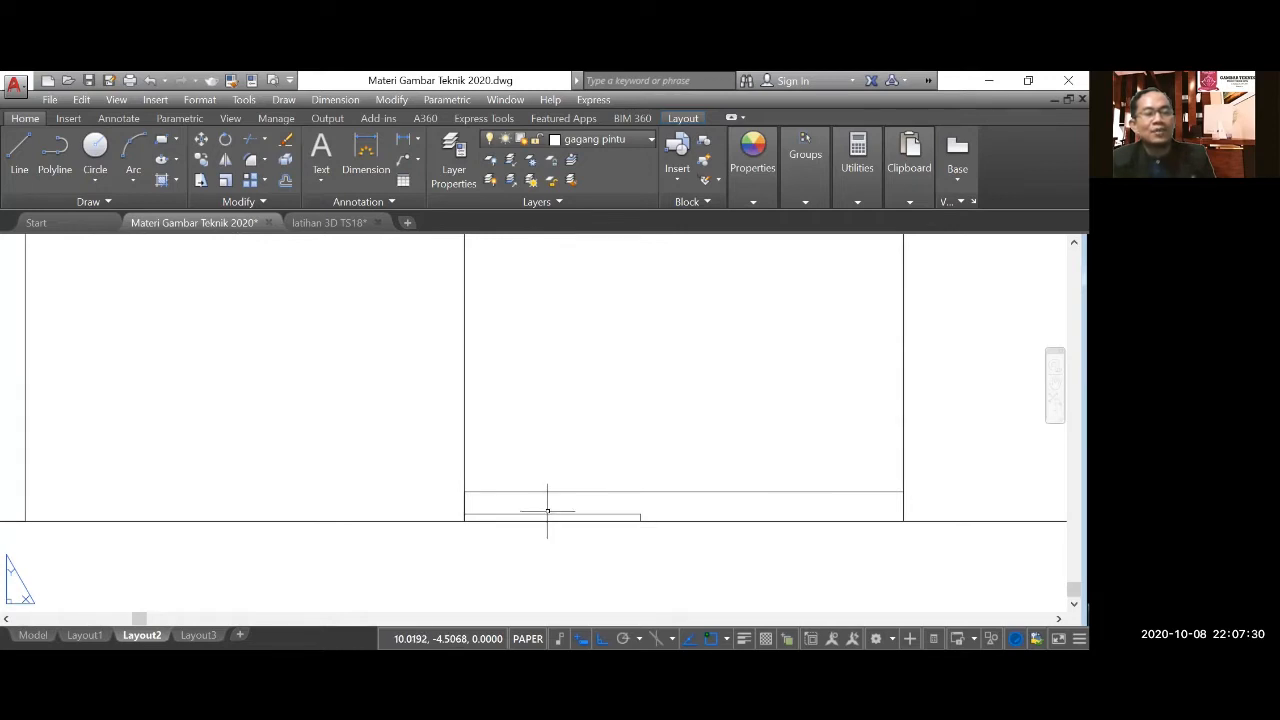
pyautogui.scroll(-1, 563, 550)
pyautogui.scroll(-1, 563, 550)
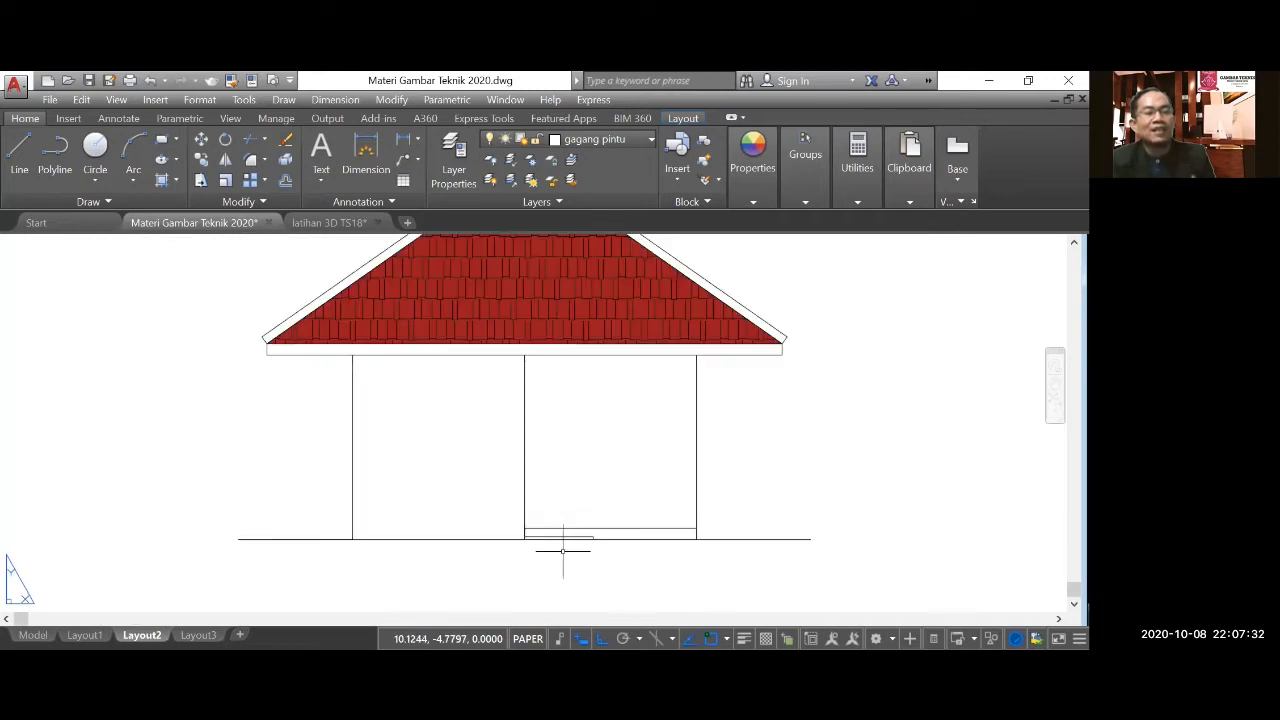
pyautogui.scroll(2, 595, 530)
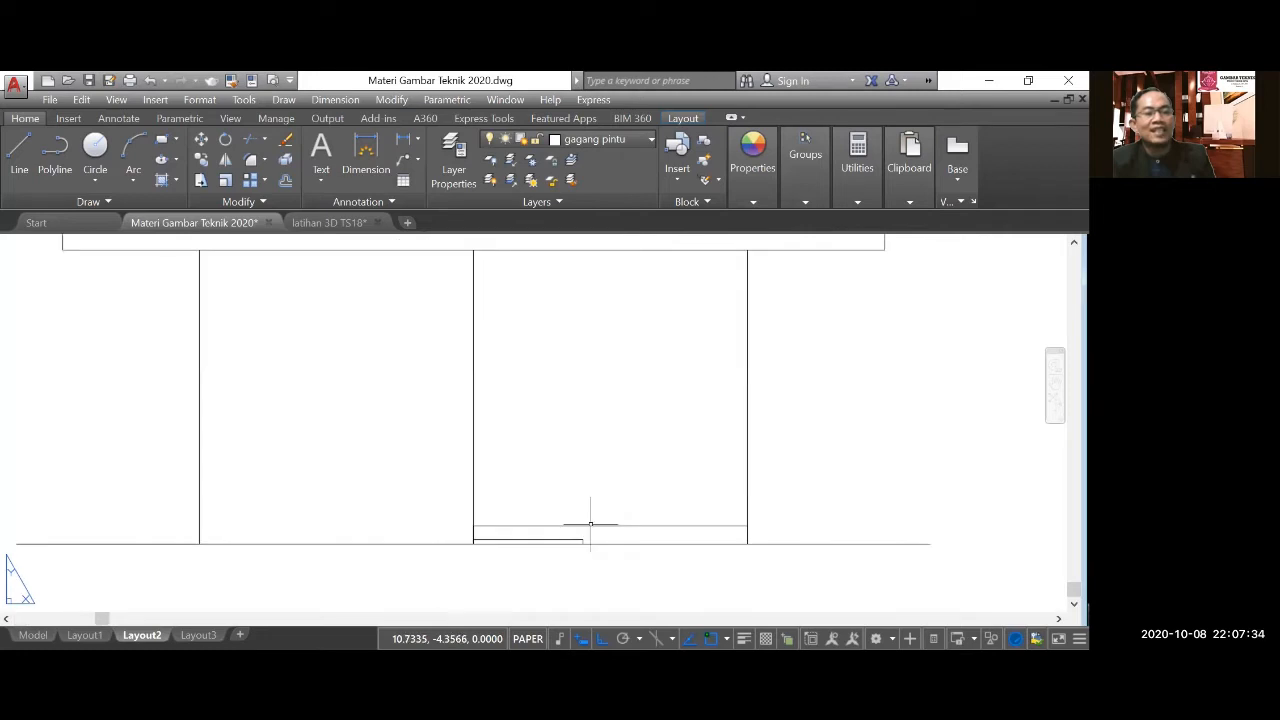
# Offset the elevation's middle wall line 0.9 to the right, following the front door's place in the floor plan.
pyautogui.scroll(-2, 595, 565)
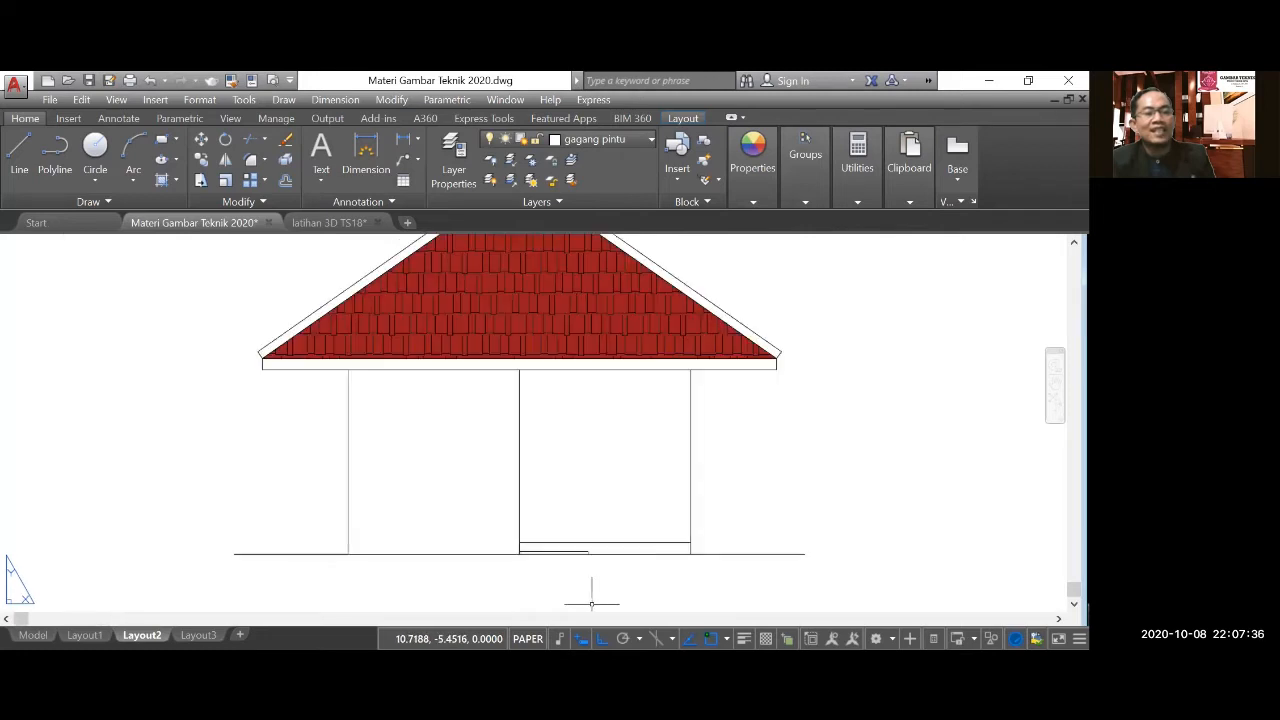
pyautogui.scroll(-4, 467, 497)
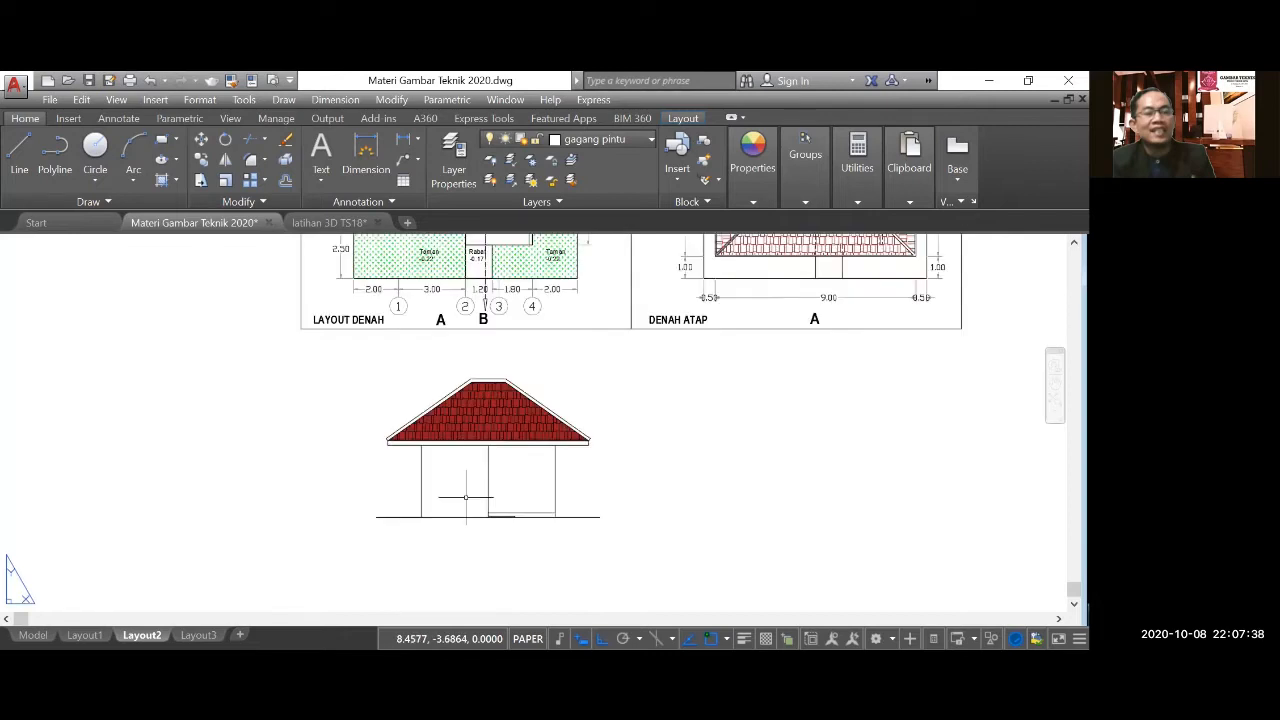
pyautogui.moveTo(459, 290); pyautogui.dragTo(461, 414, button='middle')
pyautogui.scroll(5, 490, 335)
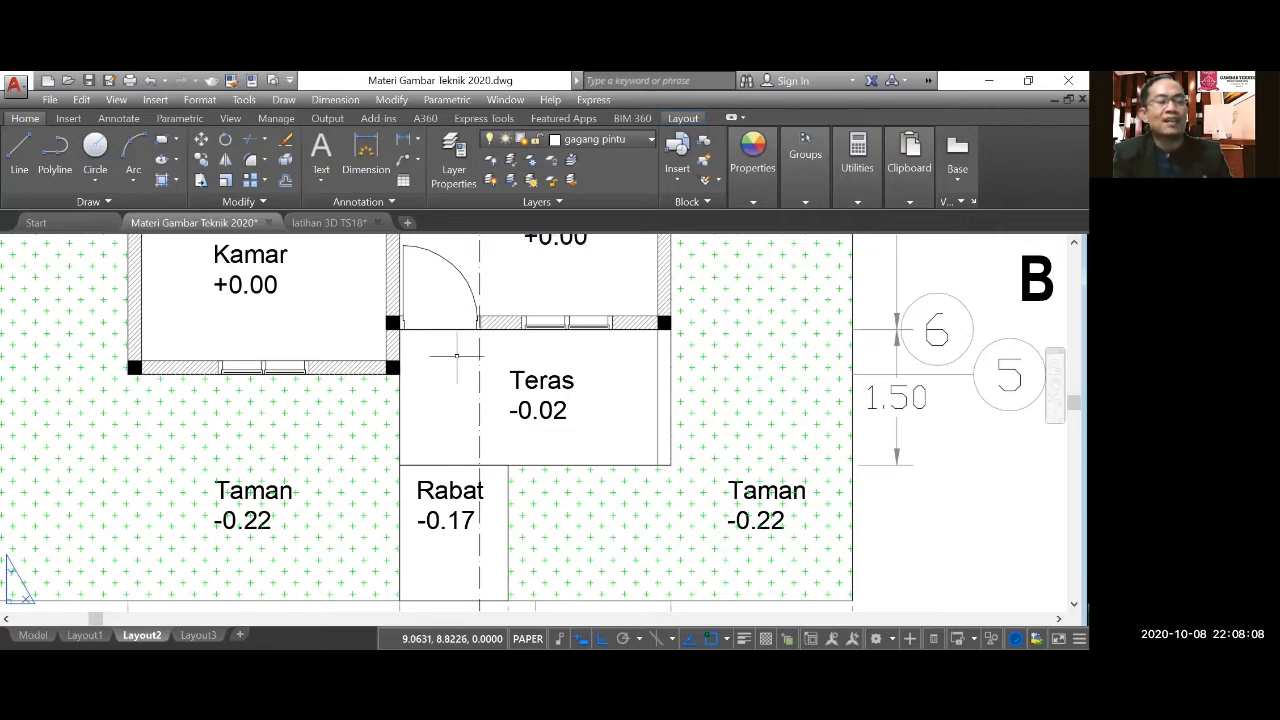
pyautogui.scroll(-5, 456, 354)
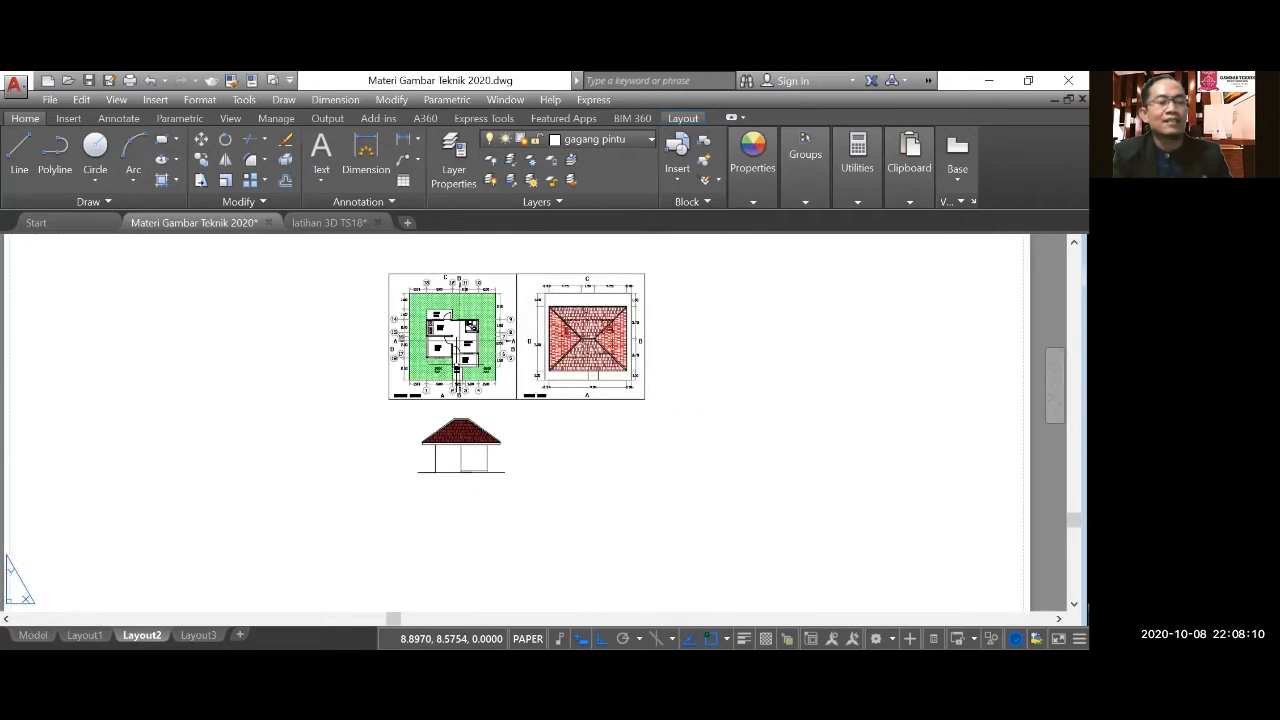
pyautogui.scroll(5, 461, 456)
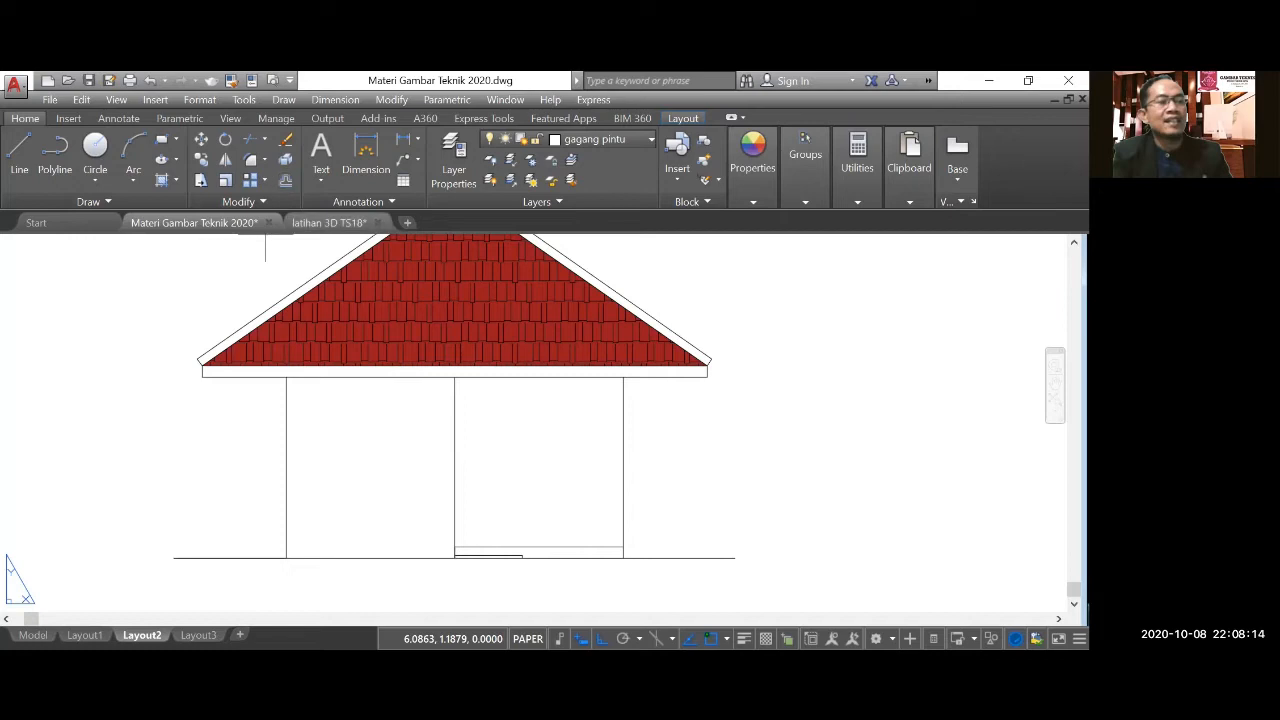
pyautogui.click(285, 181)
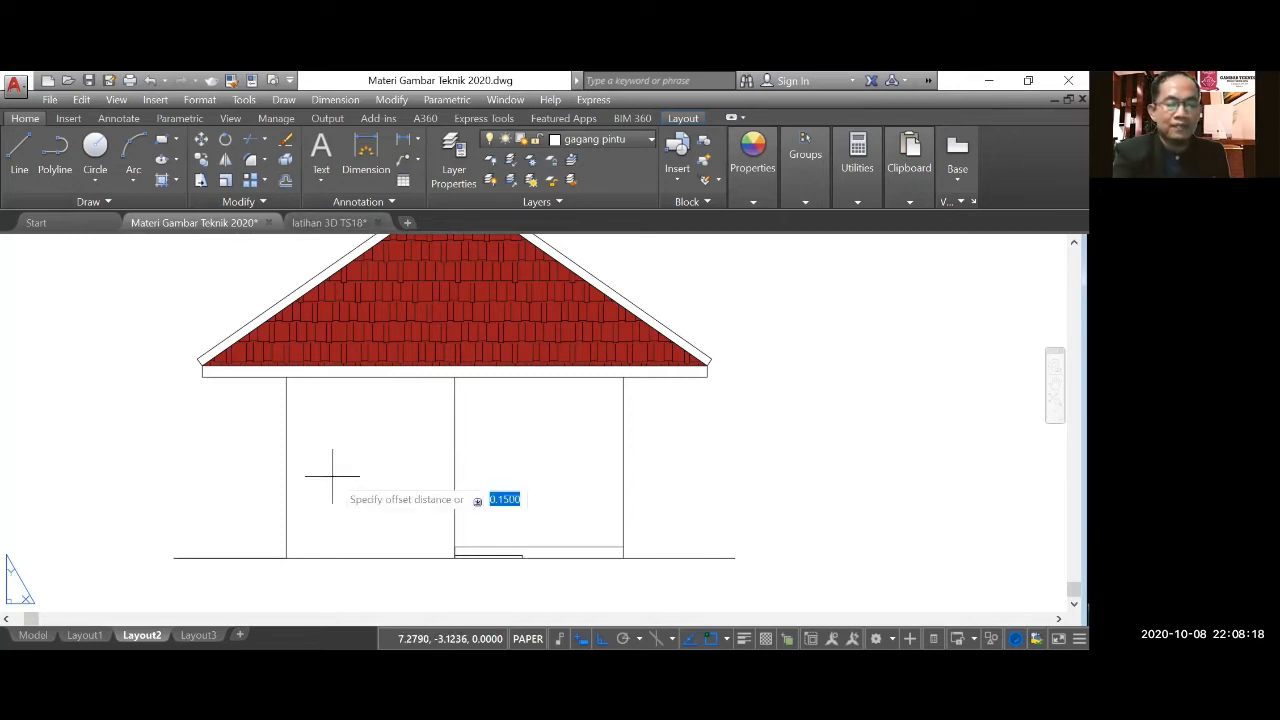
pyautogui.write('0.9')
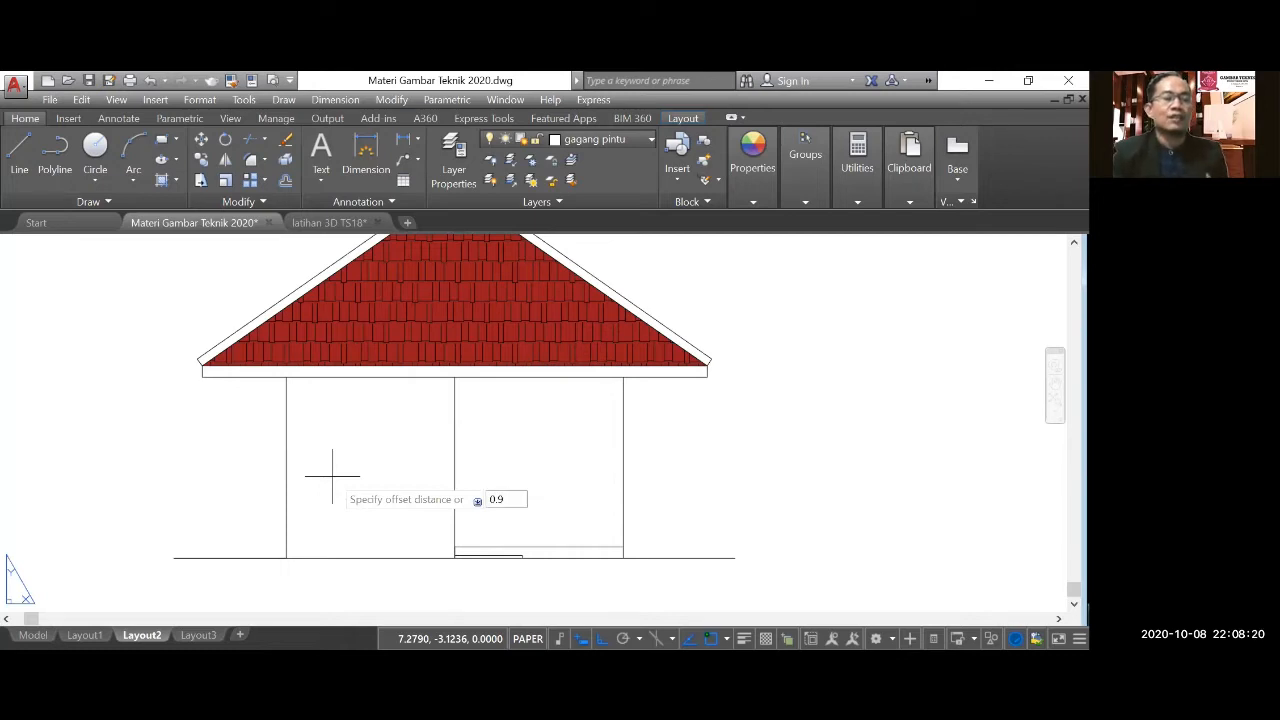
pyautogui.press('Return')
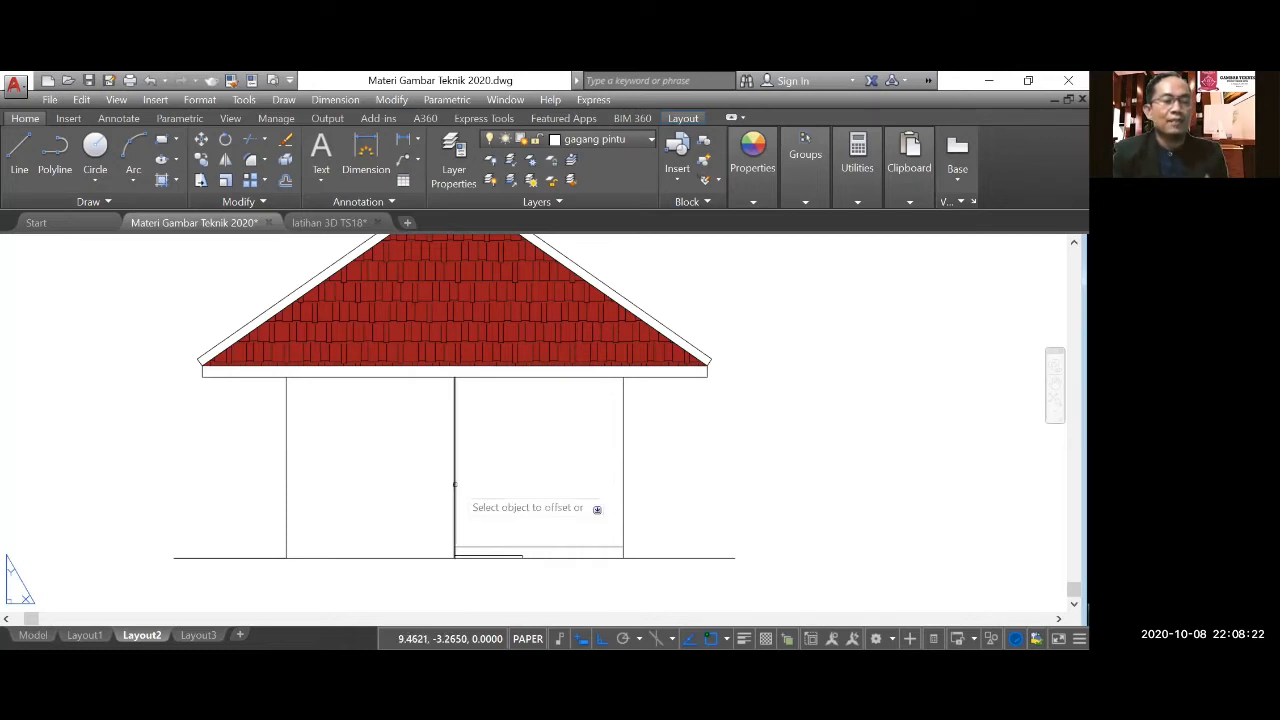
pyautogui.click(454, 485)
pyautogui.click(530, 490)
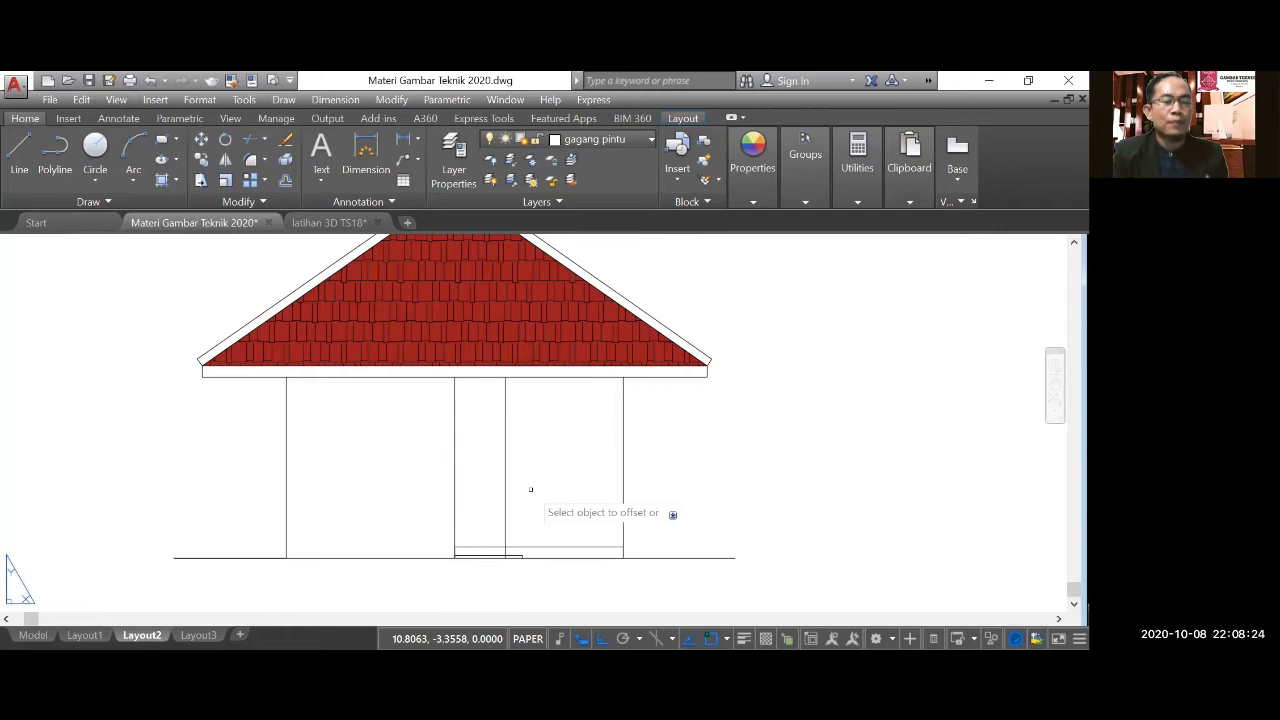
# Offset the terrace floor line 2.15 upward to mark the top of the front door.
pyautogui.click(286, 181)
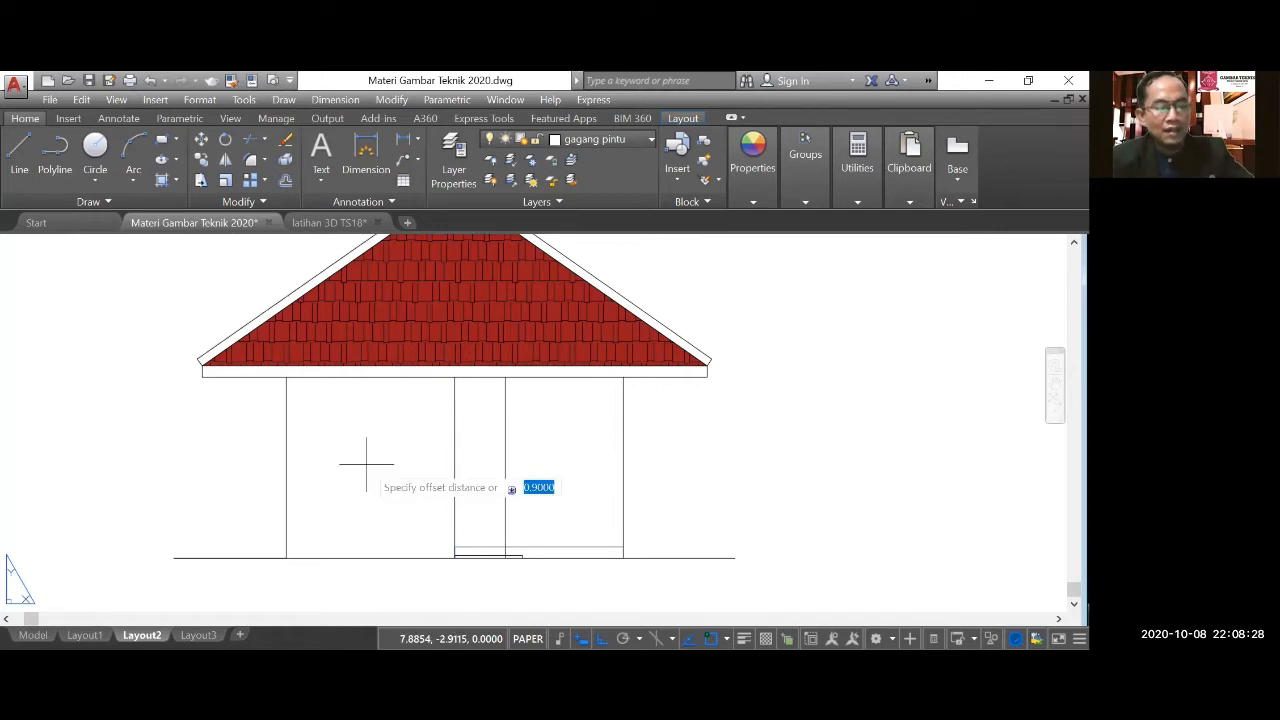
pyautogui.write('2.1')
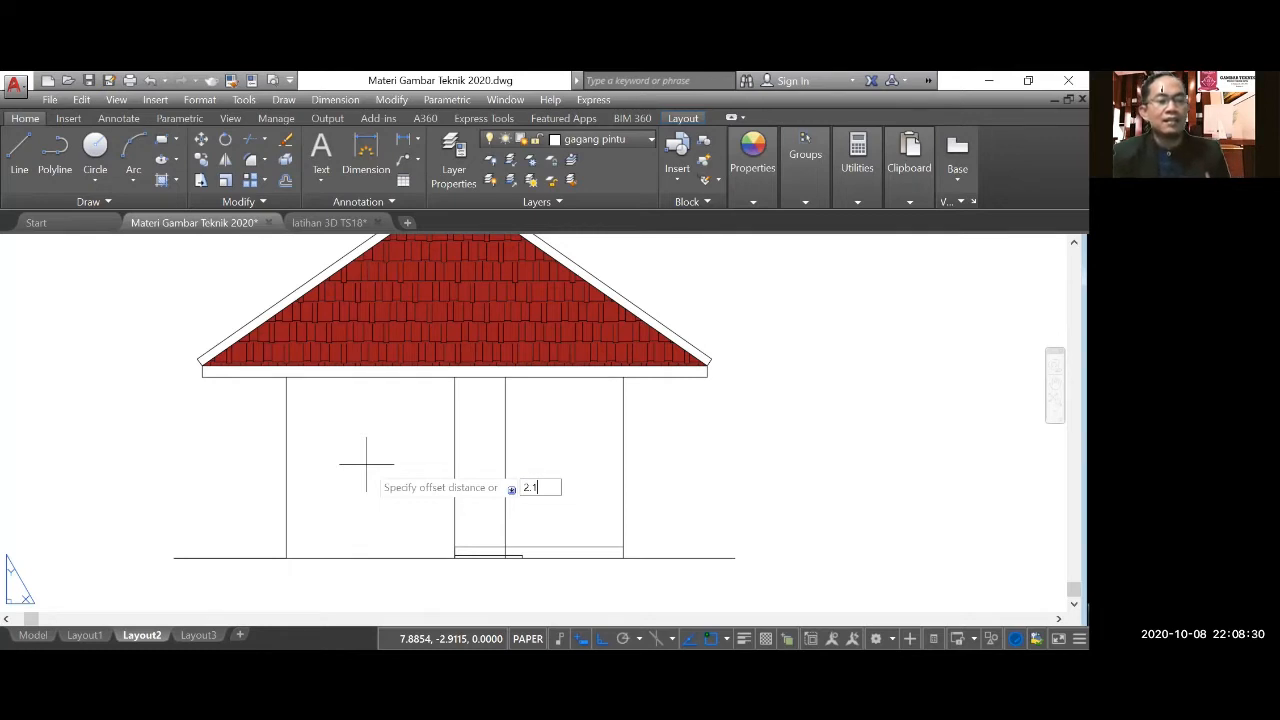
pyautogui.press('Return')
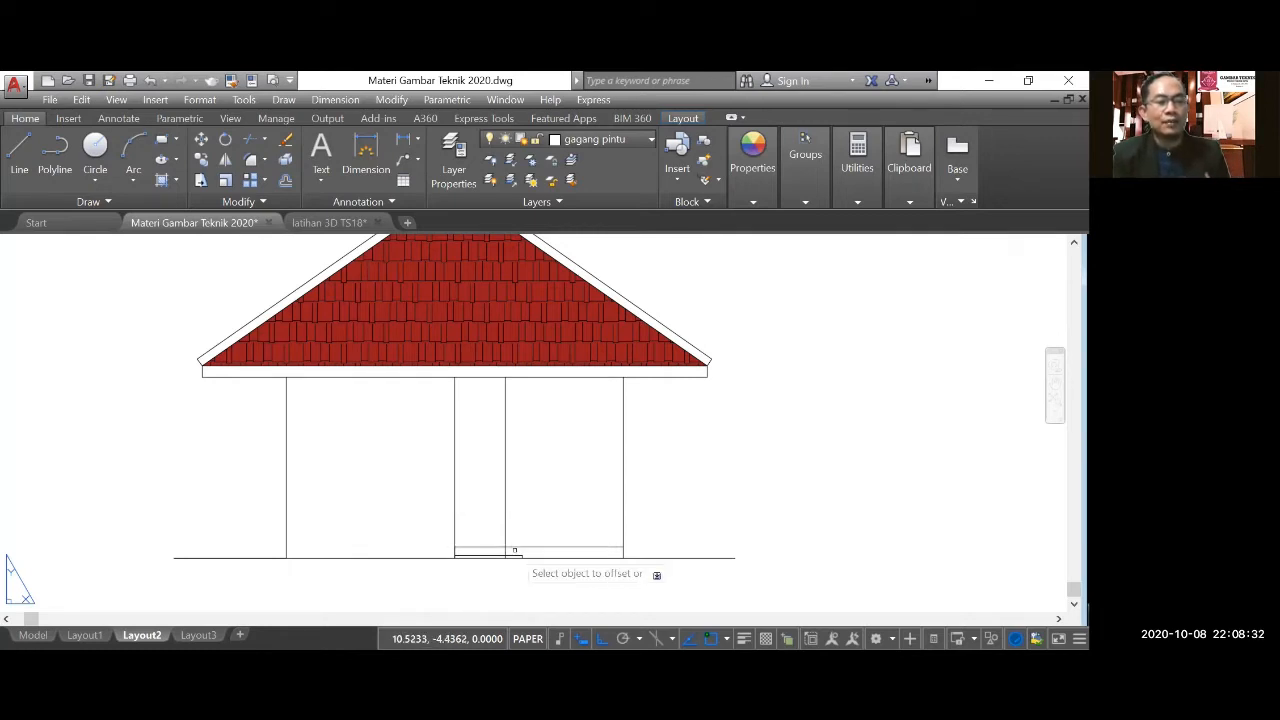
pyautogui.click(517, 548)
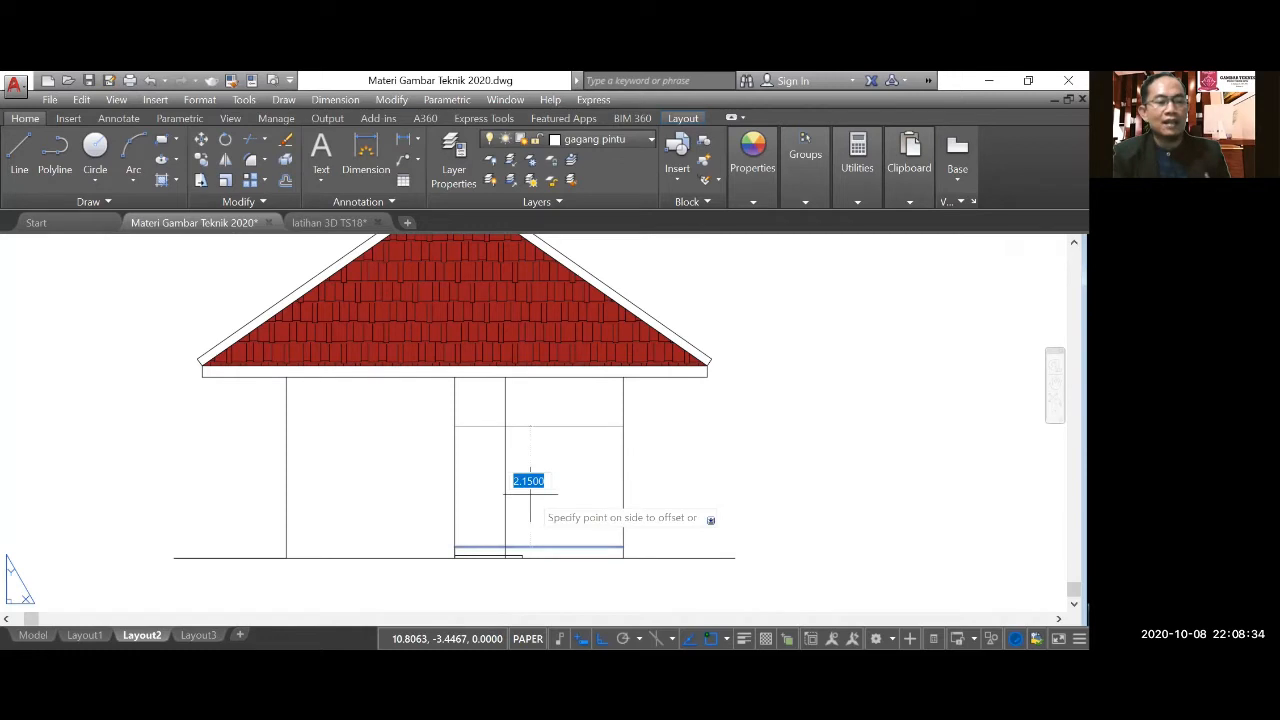
pyautogui.click(530, 490)
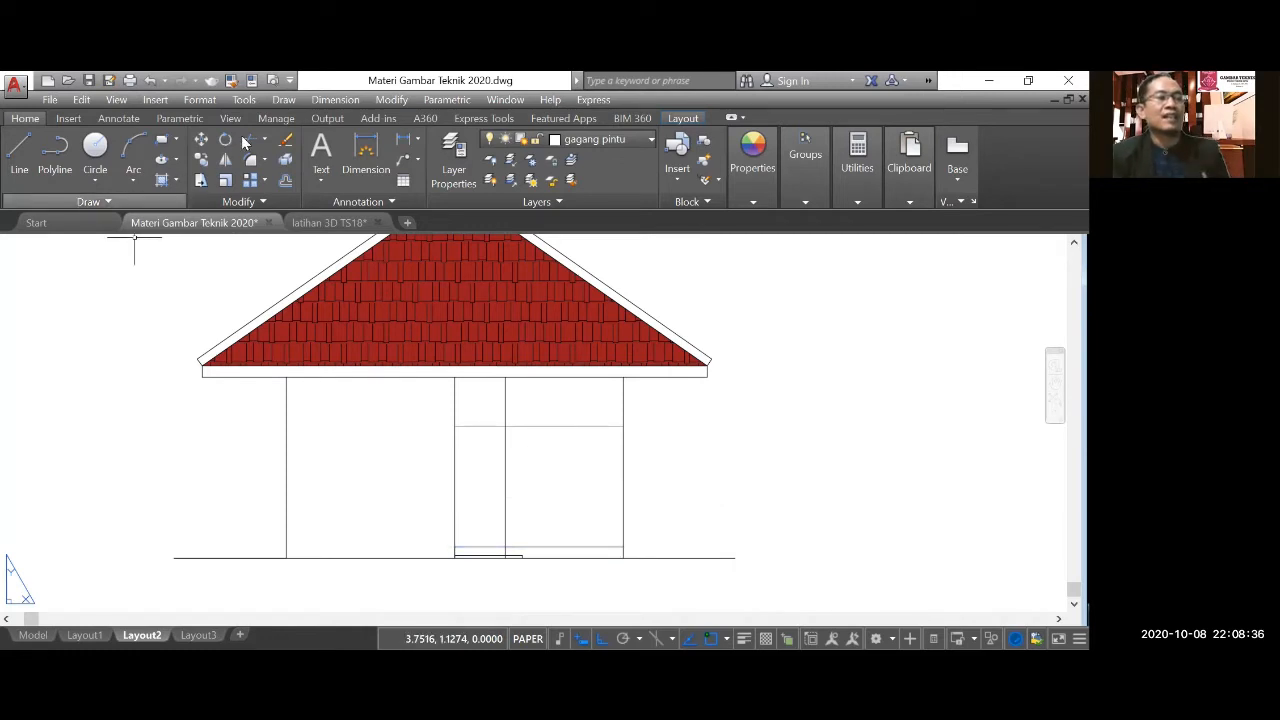
# Trim the door's side line above the door top and below the terrace floor, and the top line beyond the door's right side.
pyautogui.click(250, 139)
pyautogui.rightClick(405, 434)
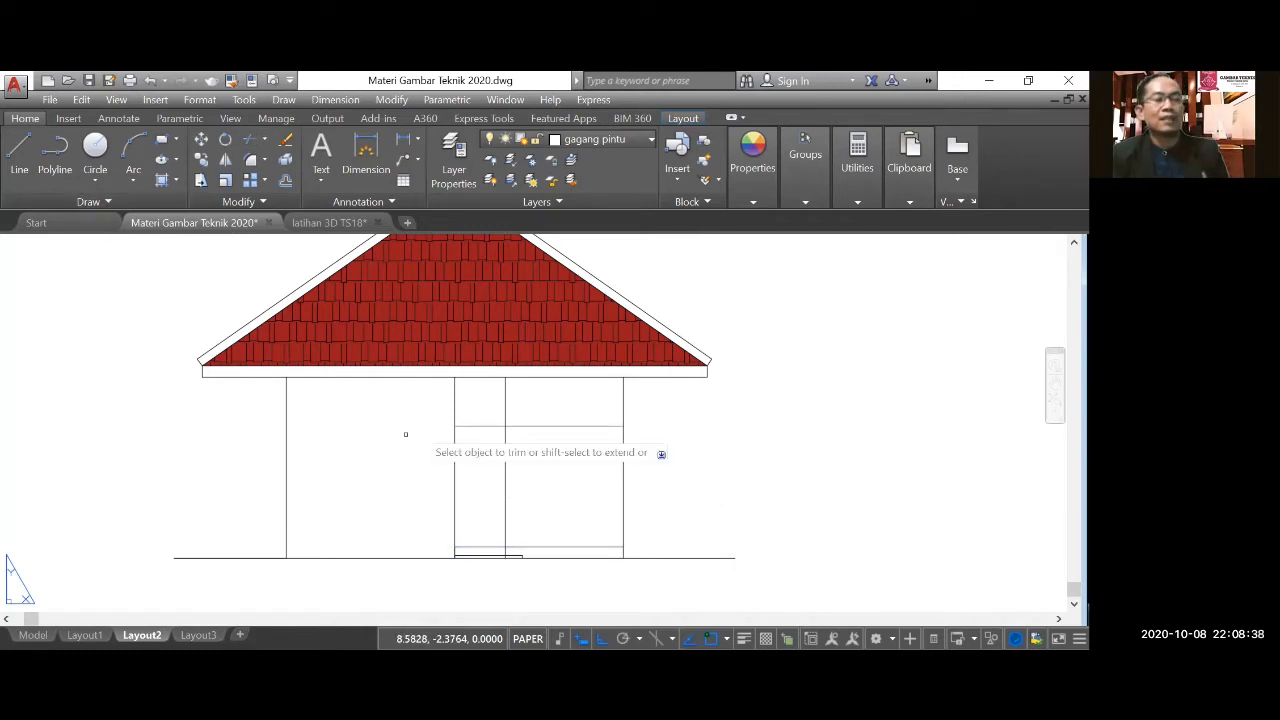
pyautogui.scroll(4, 519, 421)
pyautogui.click(502, 396)
pyautogui.click(476, 402)
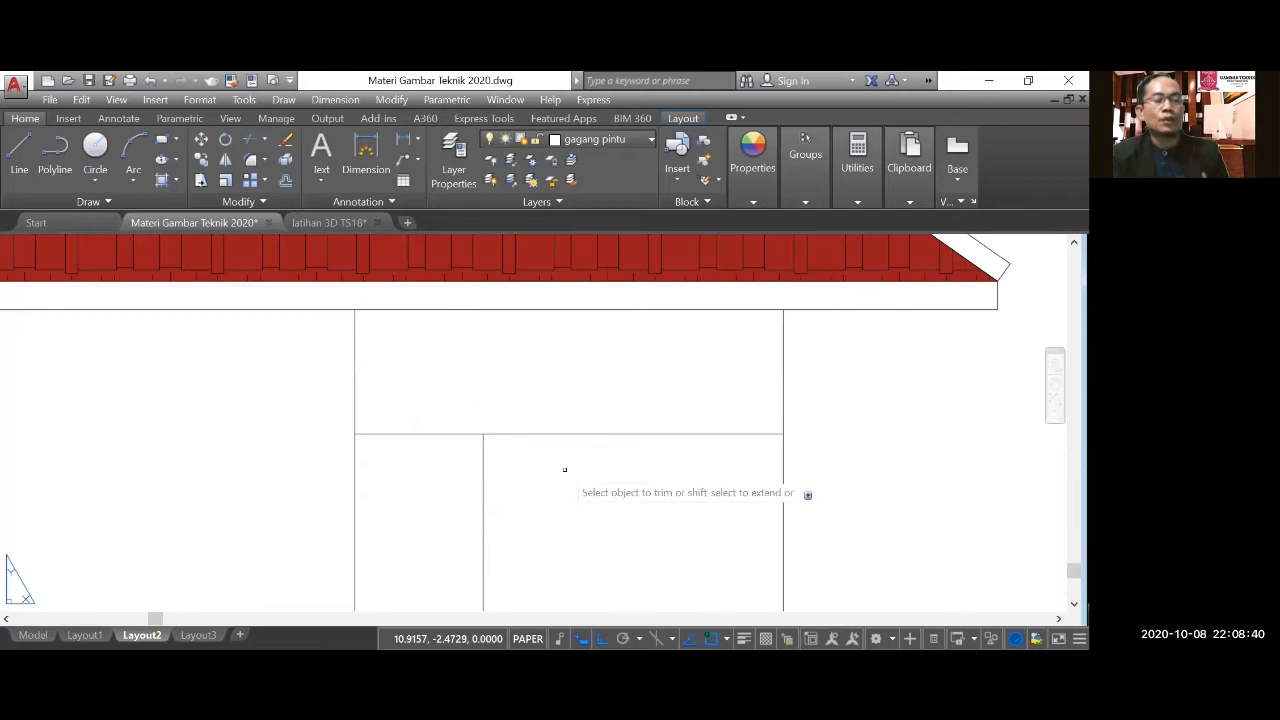
pyautogui.click(564, 469)
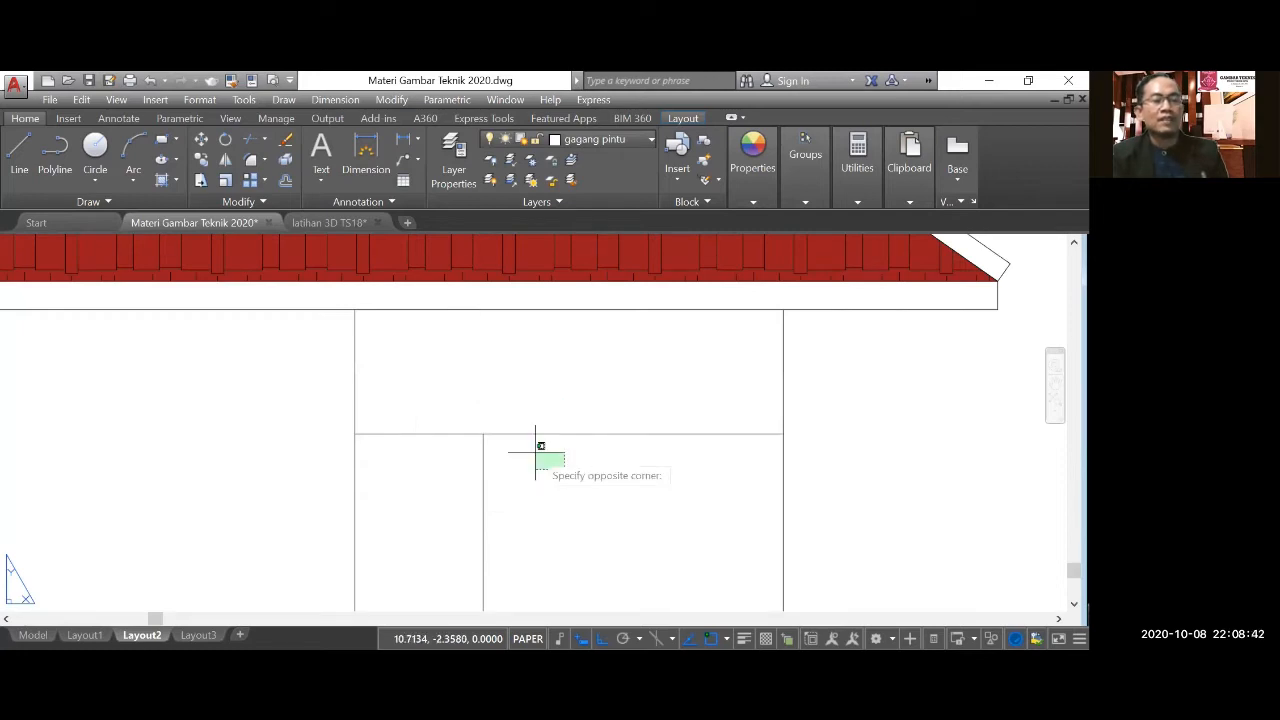
pyautogui.click(528, 420)
pyautogui.scroll(-5, 528, 415)
pyautogui.scroll(3, 517, 560)
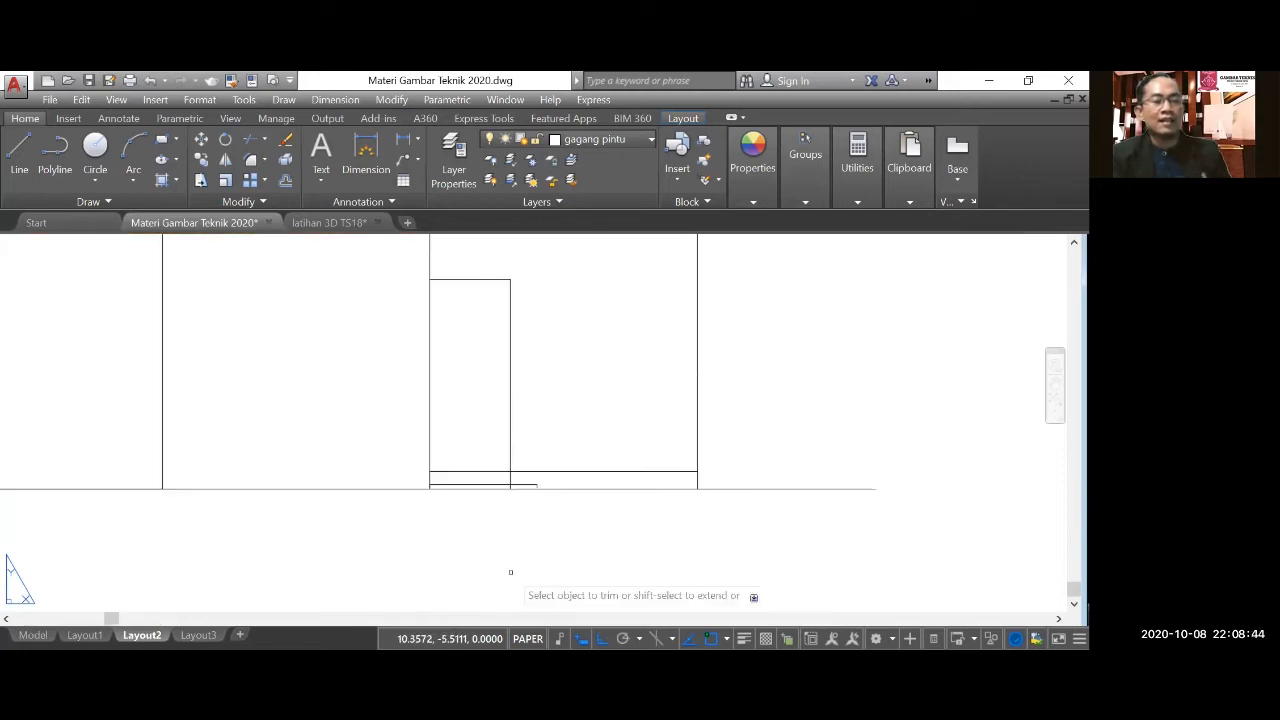
pyautogui.scroll(5, 520, 449)
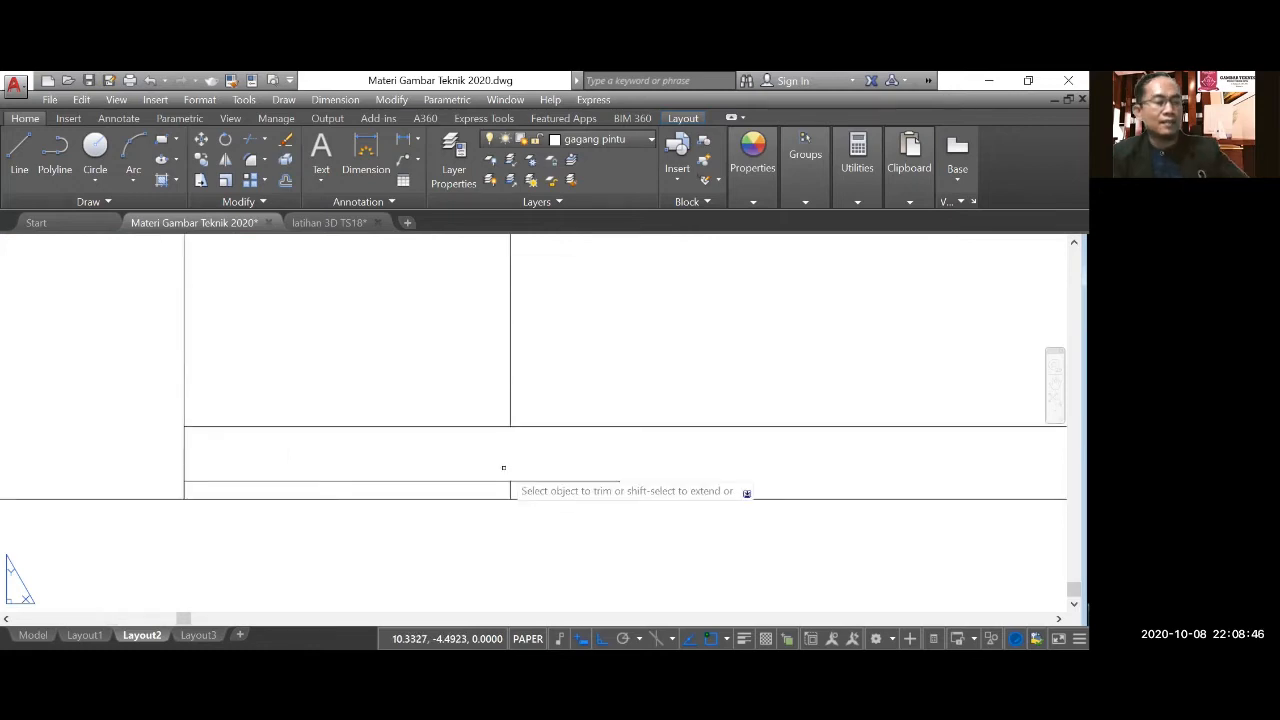
pyautogui.press('Escape')
# Delete the leftover piece of the door's side line between the step's top and the ground line.
pyautogui.click(492, 460)
pyautogui.click(534, 518)
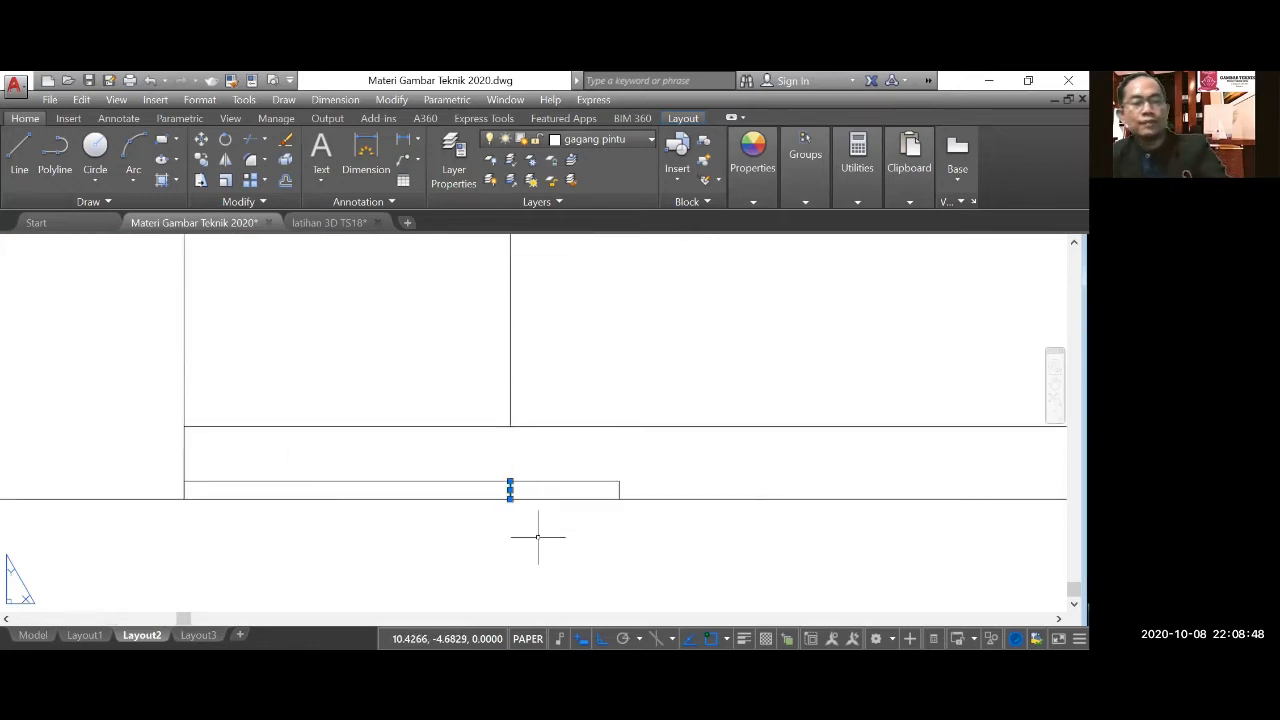
pyautogui.press('Delete')
# Offset the door's top and right edges 0.05 inward to form the door frame.
pyautogui.scroll(-5, 490, 525)
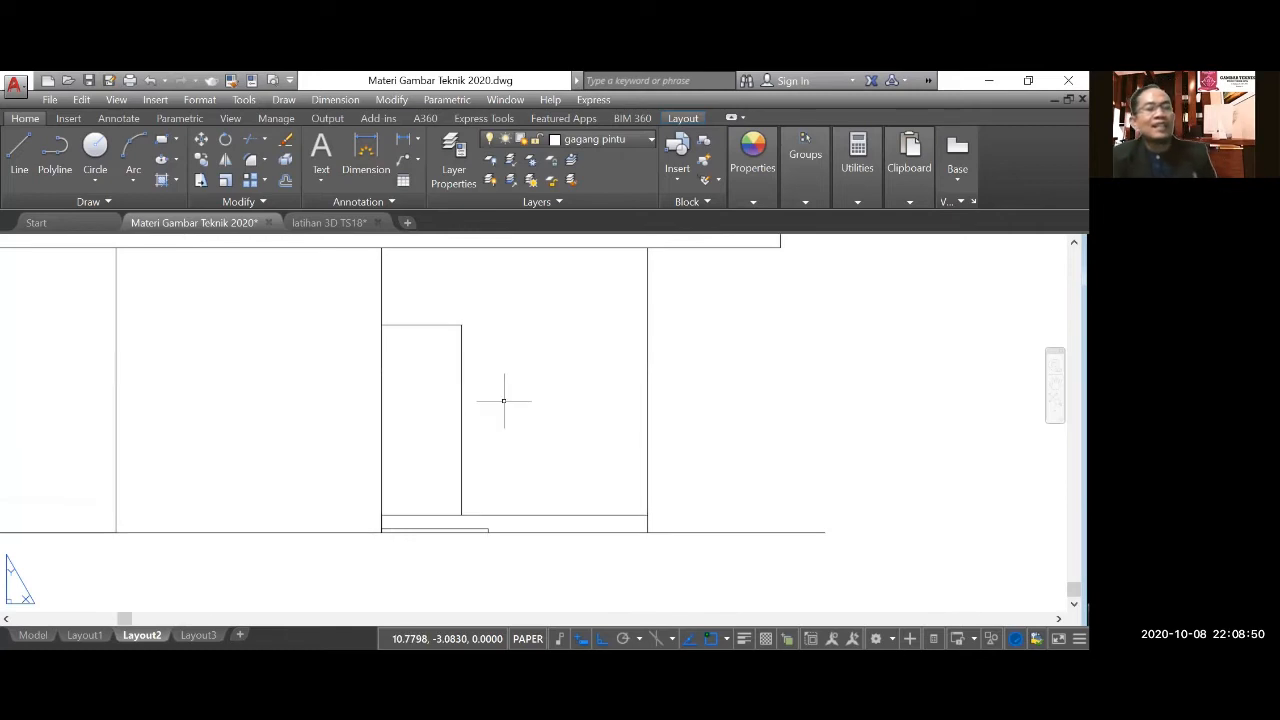
pyautogui.scroll(-3, 480, 390)
pyautogui.scroll(3, 440, 450)
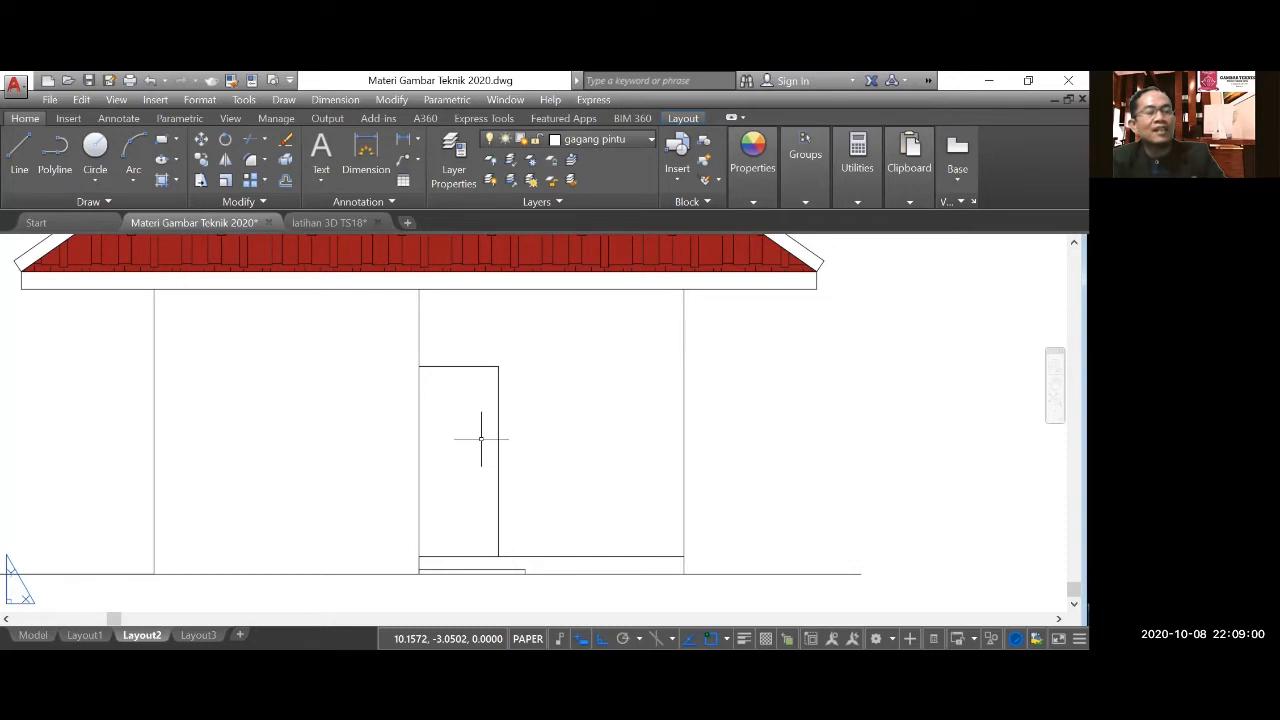
pyautogui.click(285, 180)
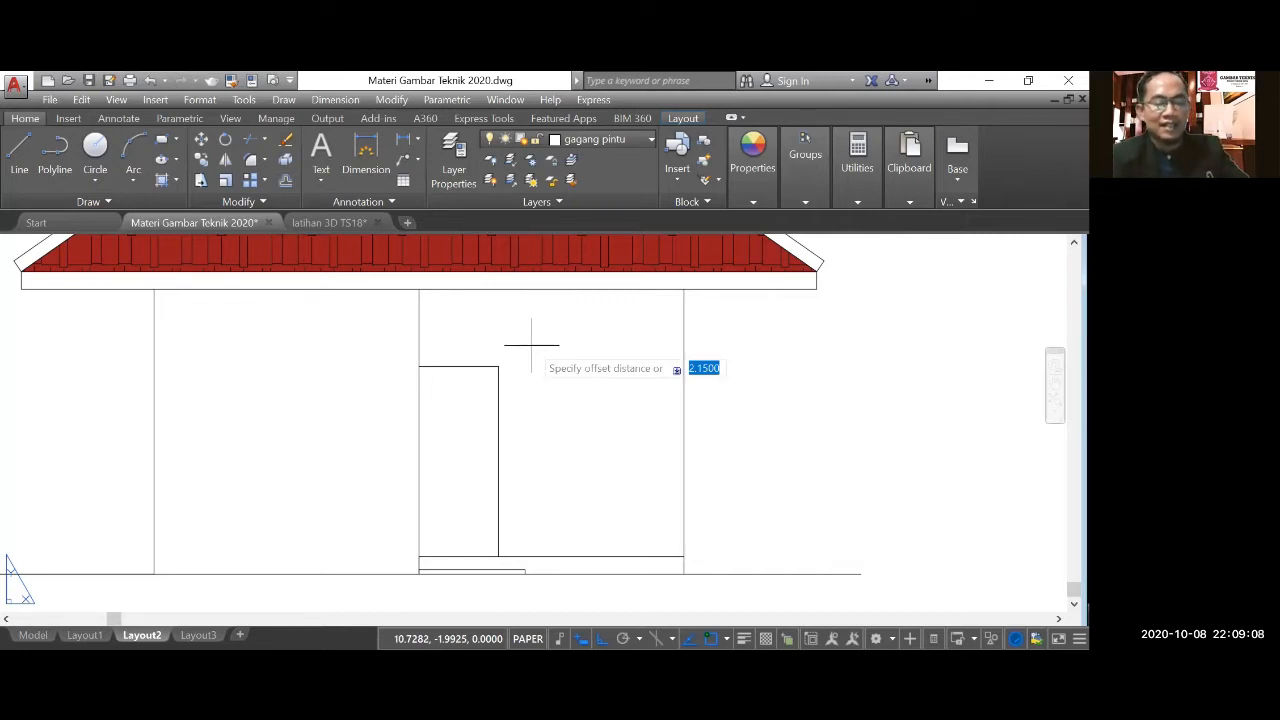
pyautogui.write('0.05')
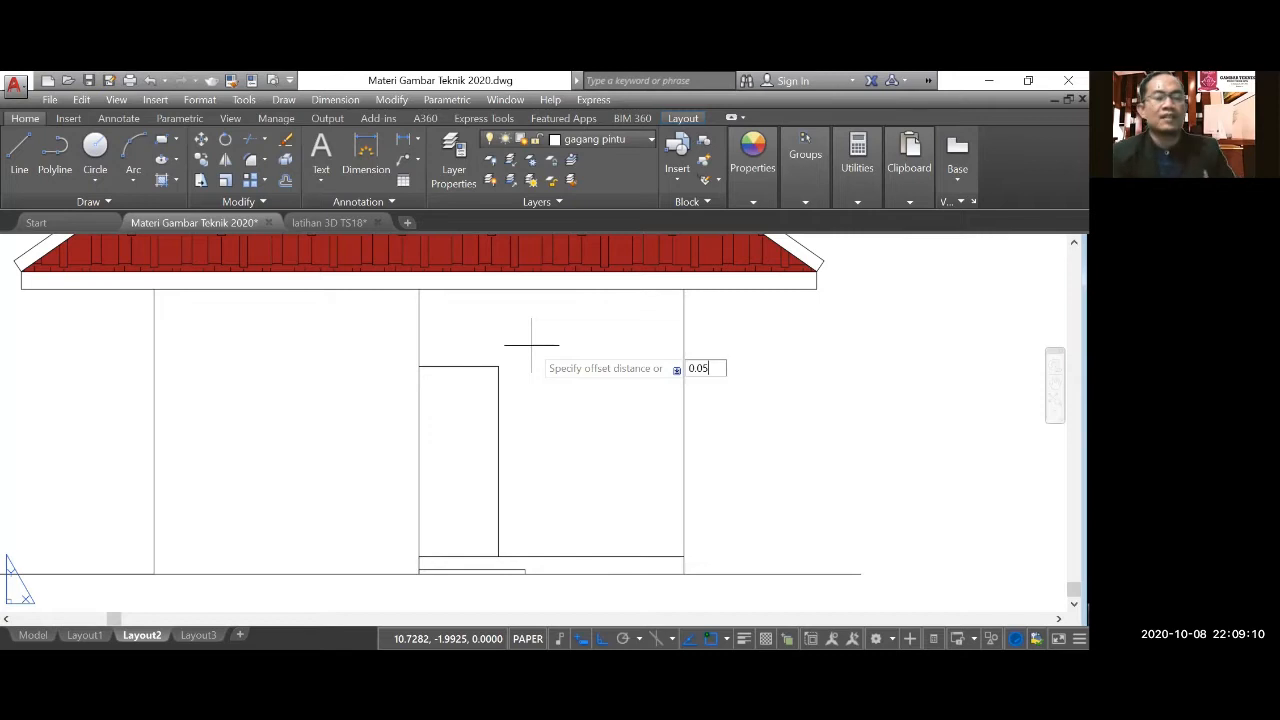
pyautogui.press('Return')
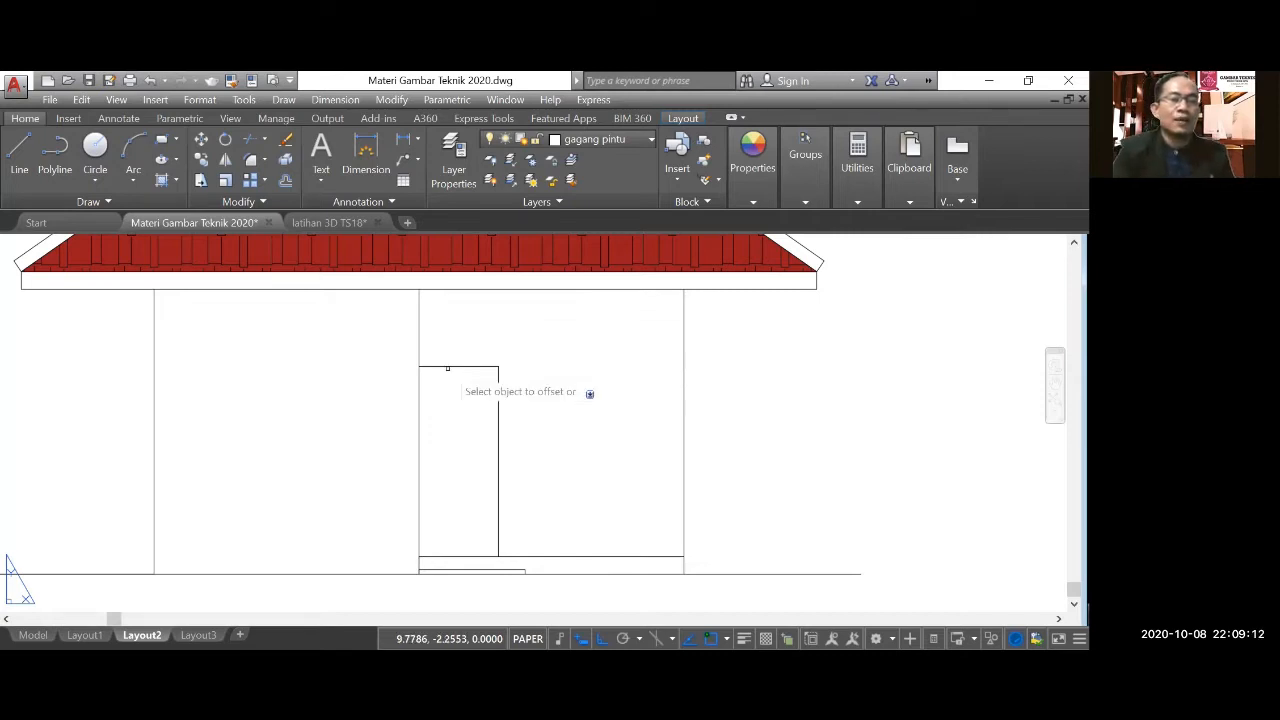
pyautogui.click(447, 368)
pyautogui.click(490, 395)
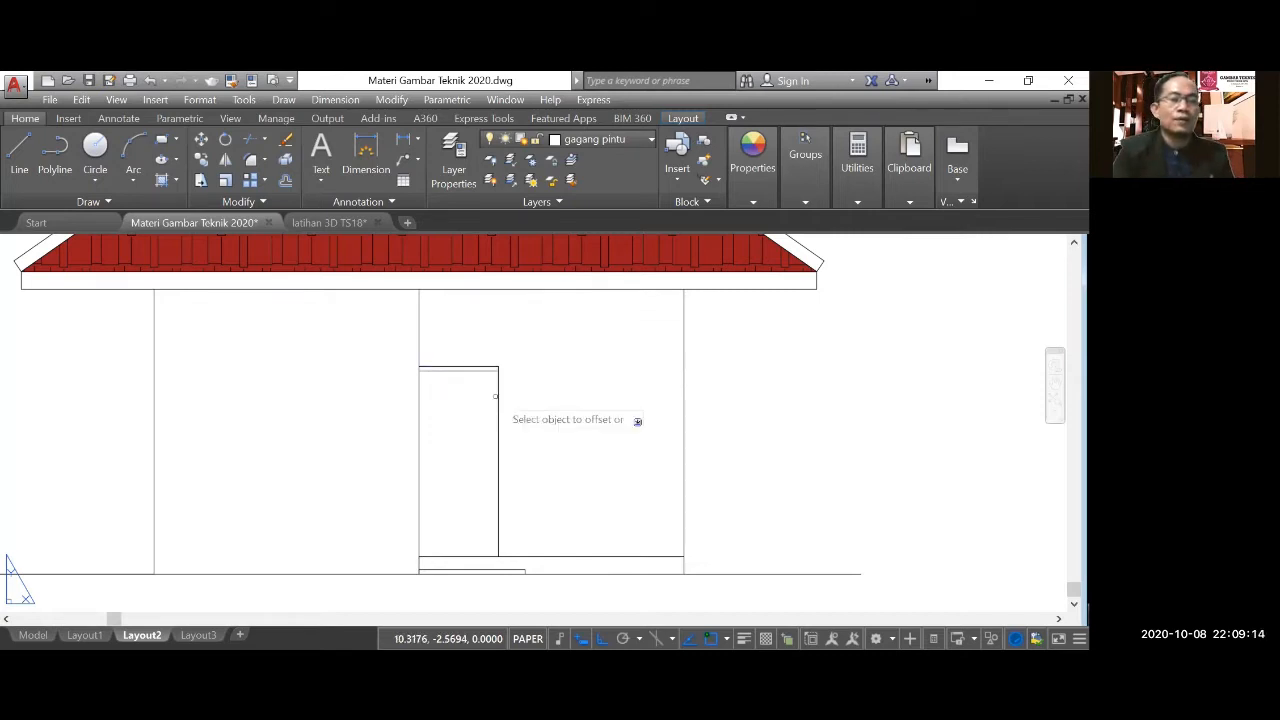
pyautogui.click(497, 397)
pyautogui.click(493, 400)
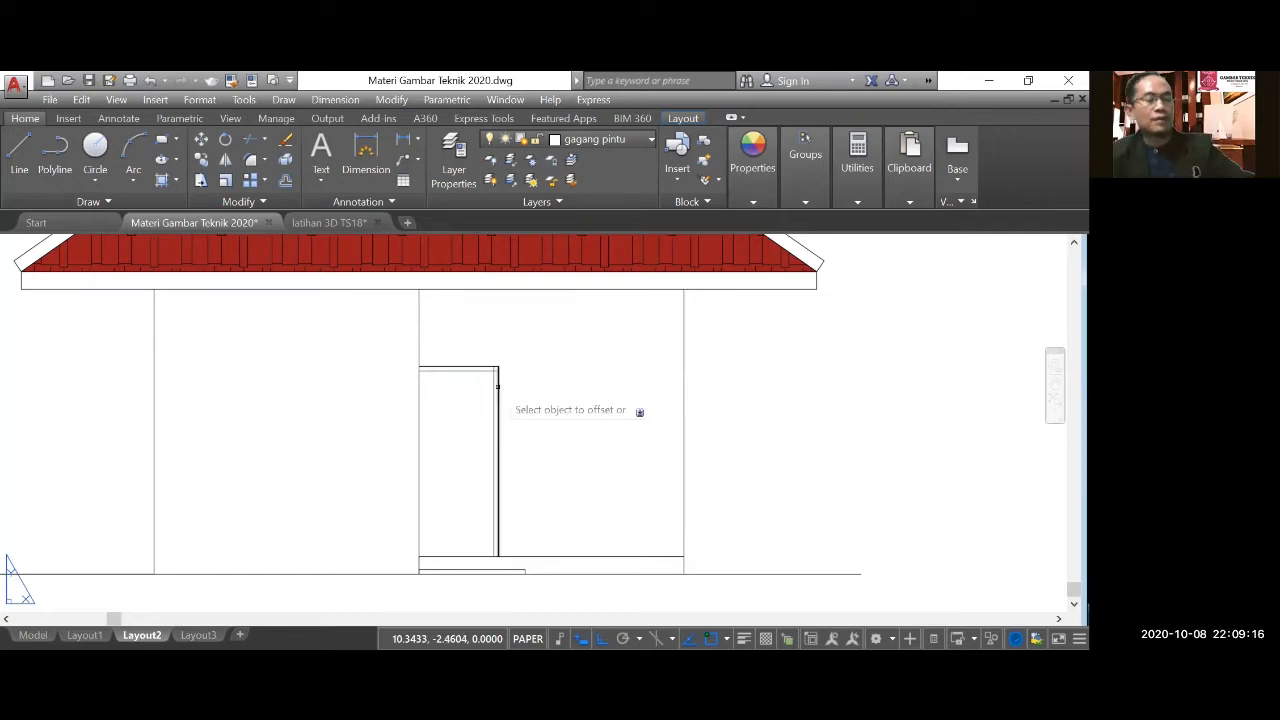
# Trim the overlapping inner frame lines at the door's upper right corner.
pyautogui.scroll(4, 497, 385)
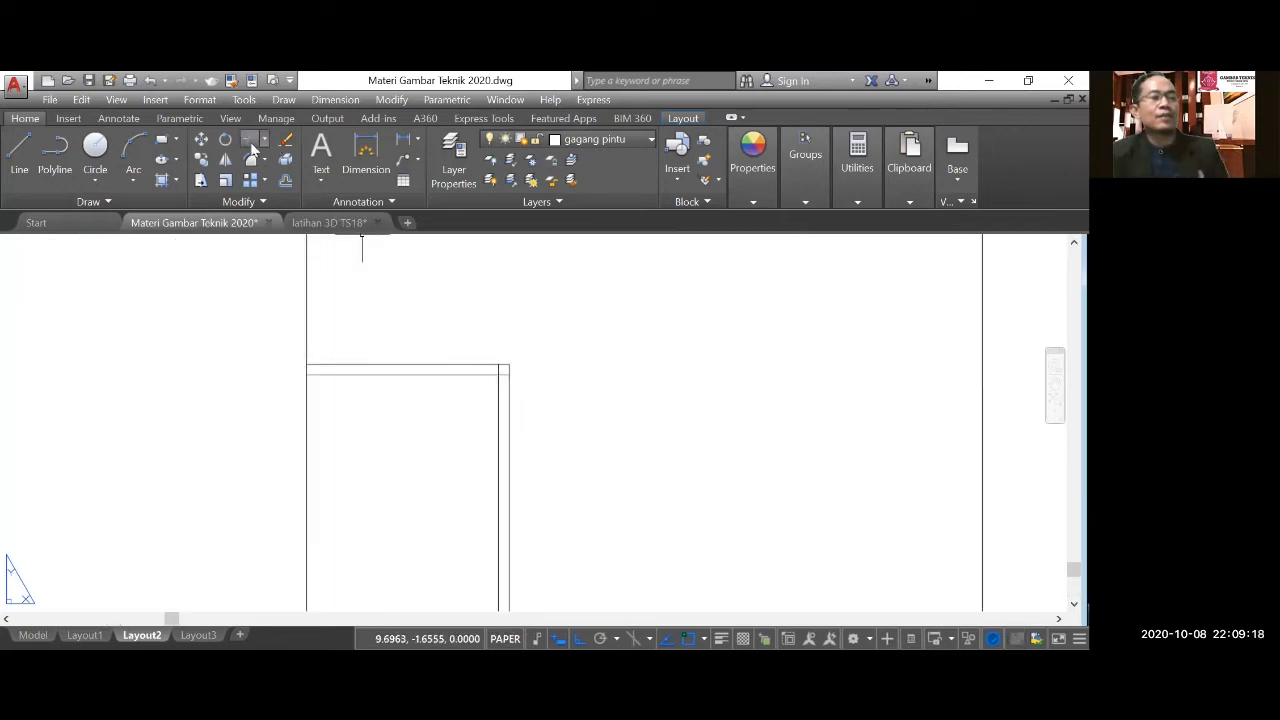
pyautogui.write('tr')
pyautogui.press('Return')
pyautogui.scroll(5, 507, 372)
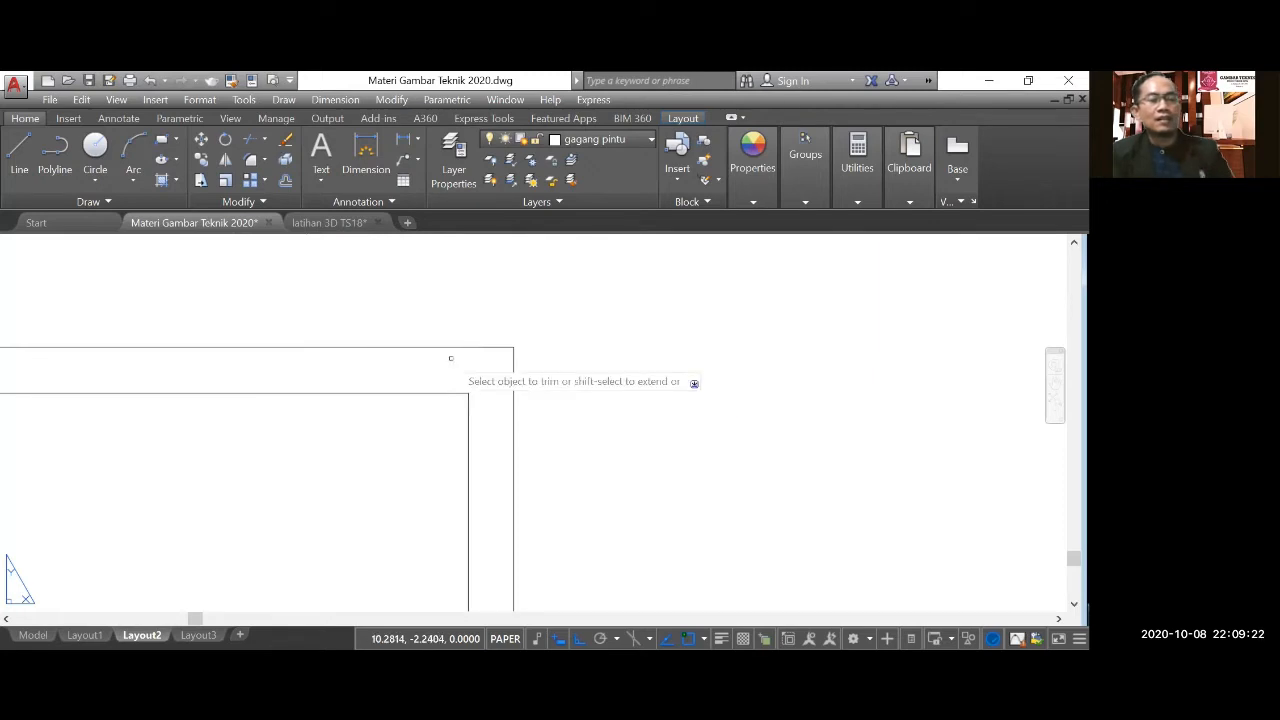
pyautogui.scroll(-3, 570, 351)
pyautogui.press('Escape')
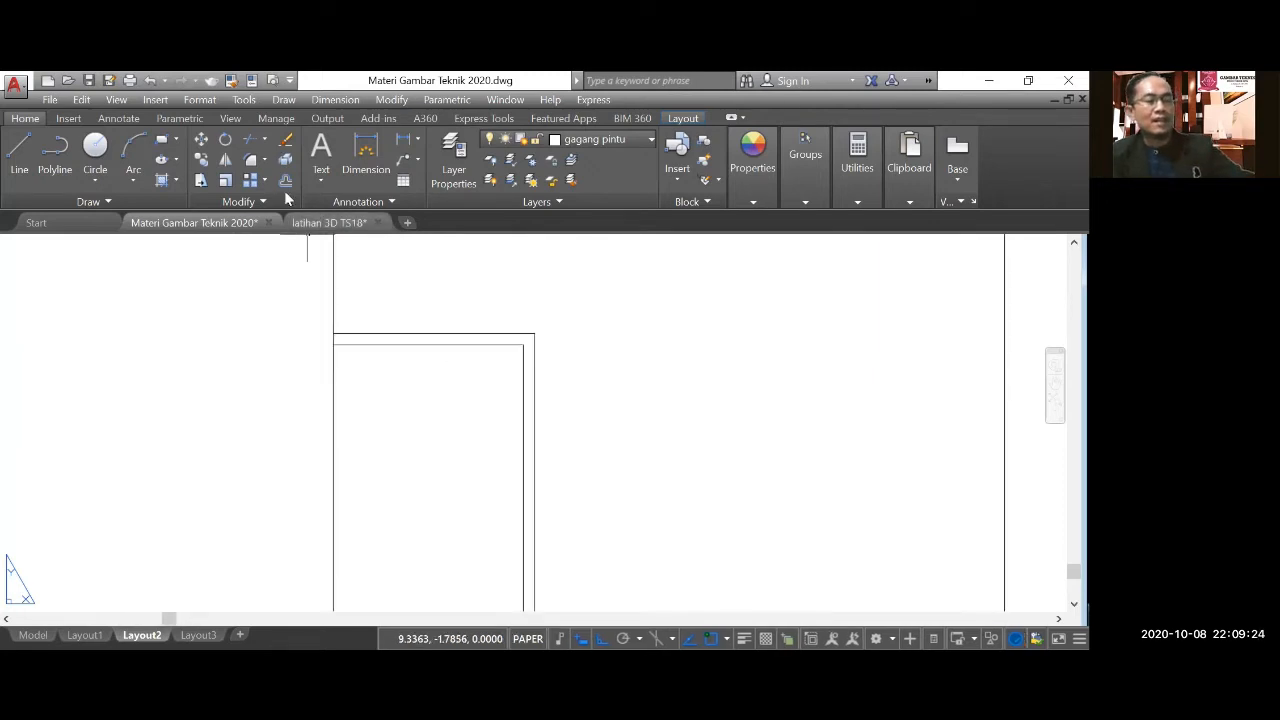
# Offset the wall line at the door's left edge 0.05 inward for the left side of the frame.
pyautogui.press('o')
pyautogui.press('Return')
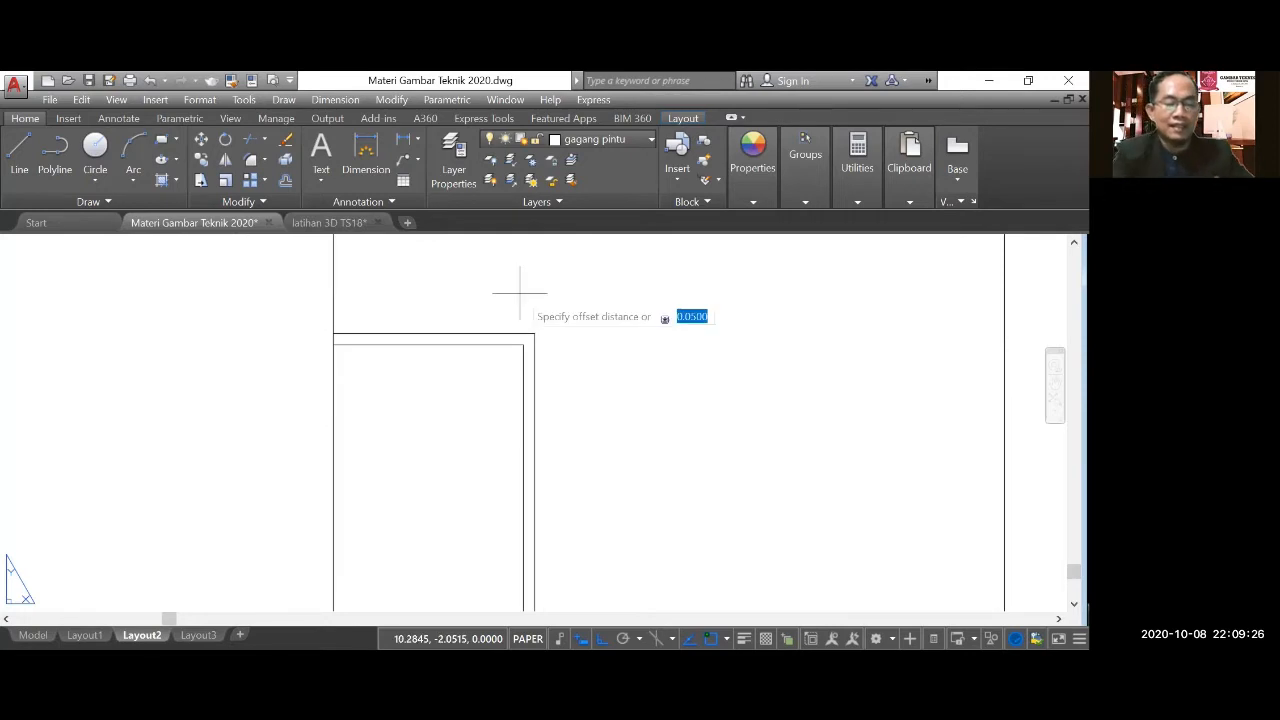
pyautogui.write('0.05')
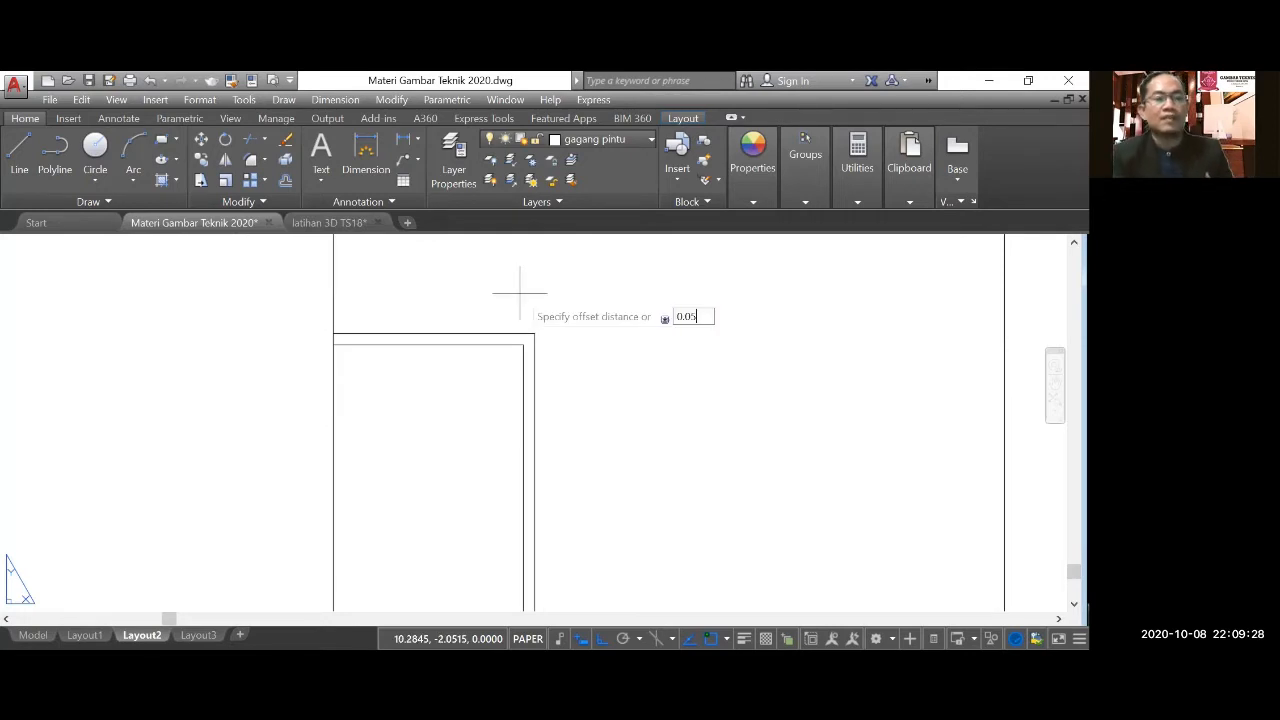
pyautogui.press('Return')
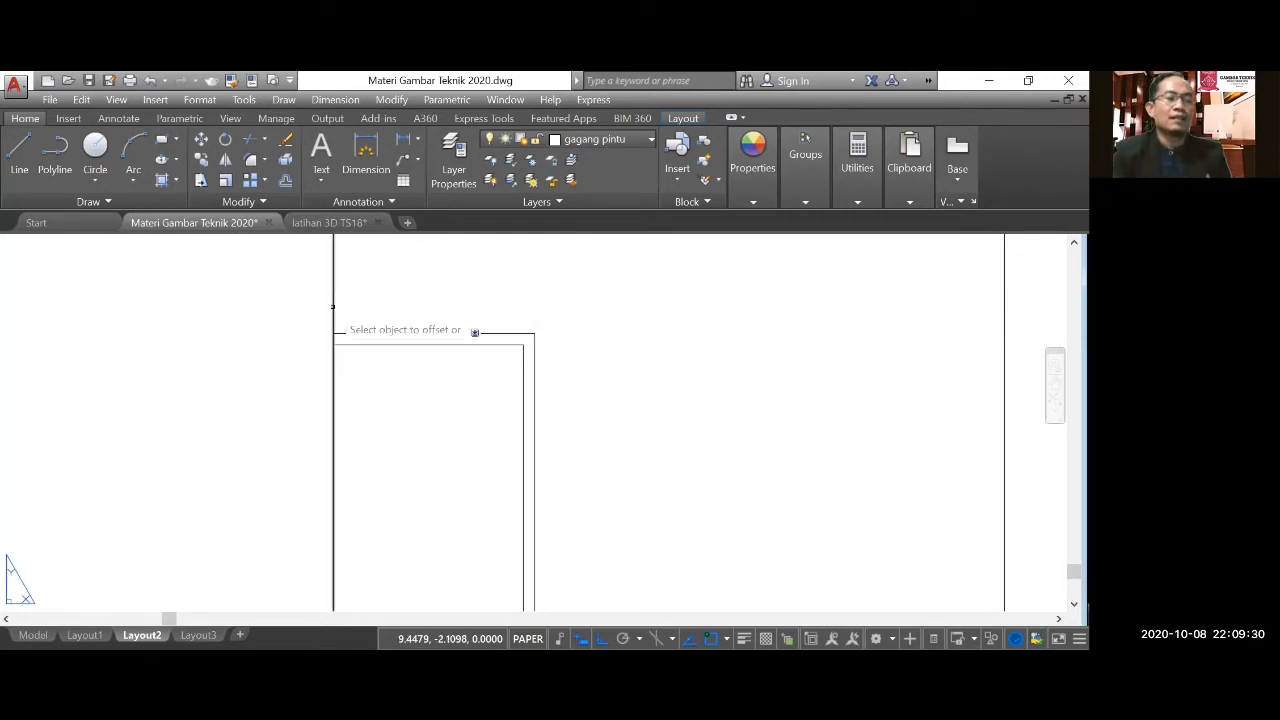
pyautogui.click(333, 305)
pyautogui.click(360, 300)
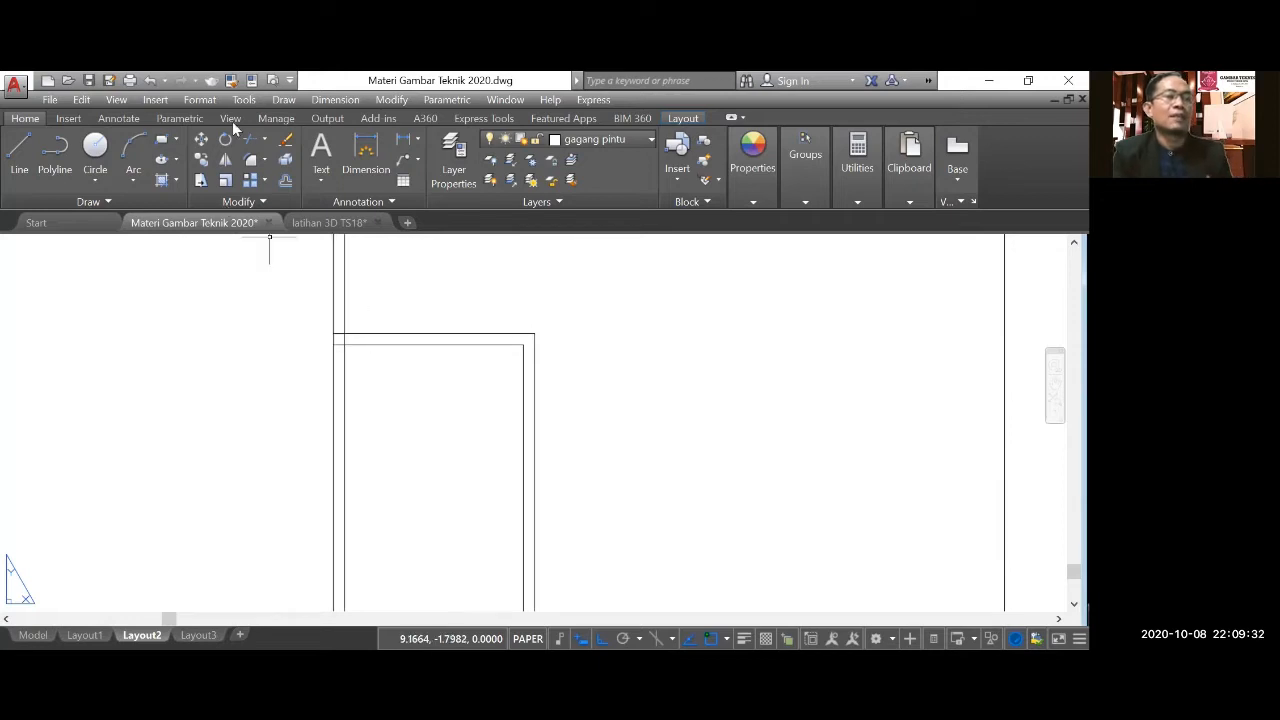
# Trim the overlapping frame lines at the door's upper left corner, including the inner line's extension above the door.
pyautogui.click(251, 139)
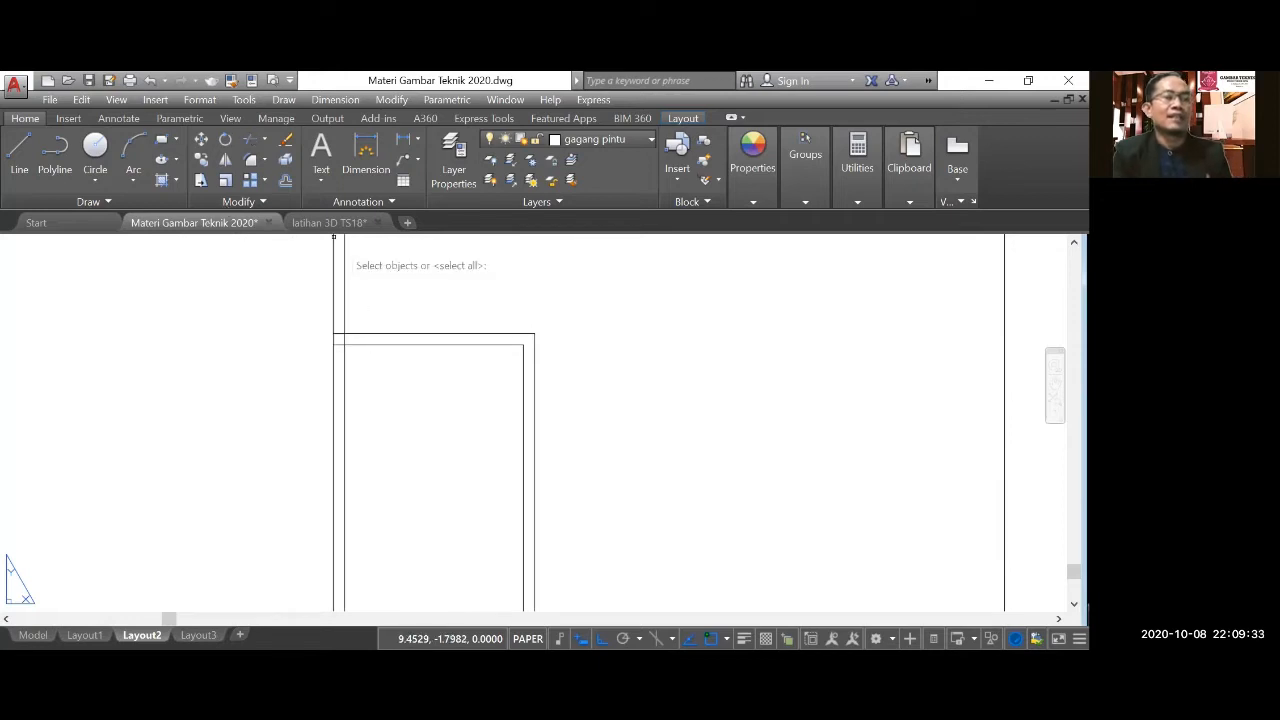
pyautogui.click(343, 242)
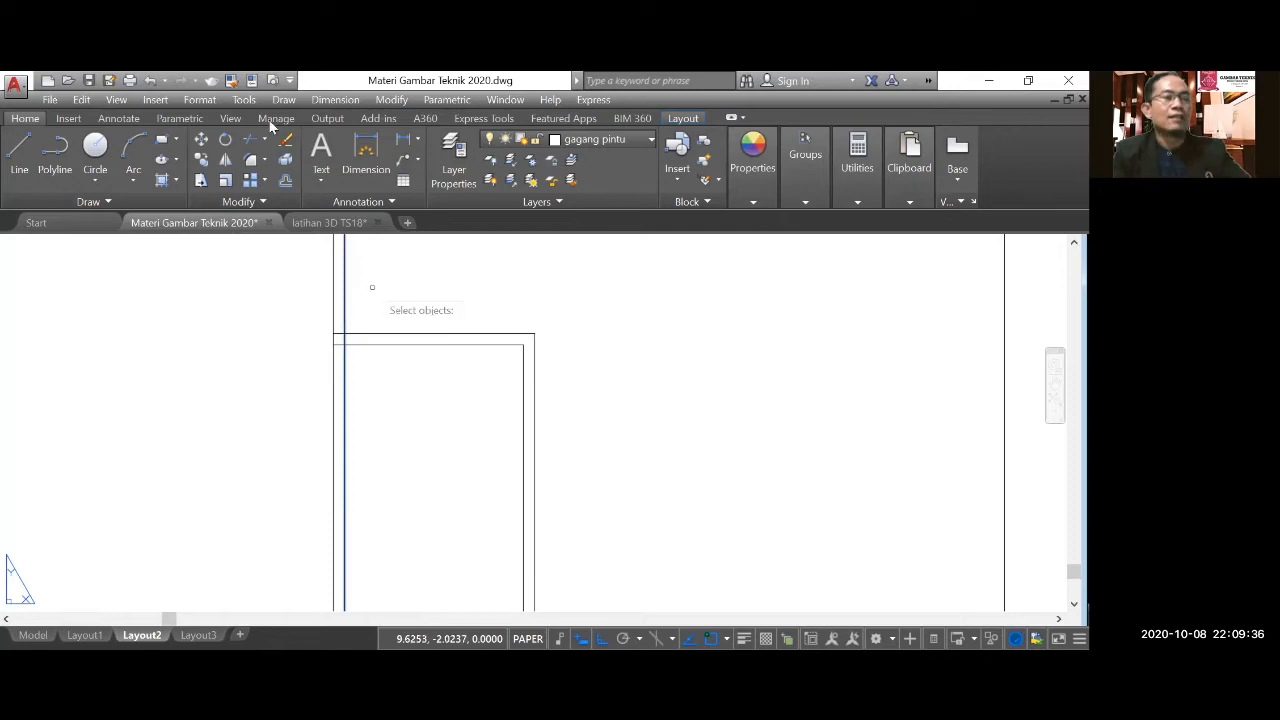
pyautogui.press('Return')
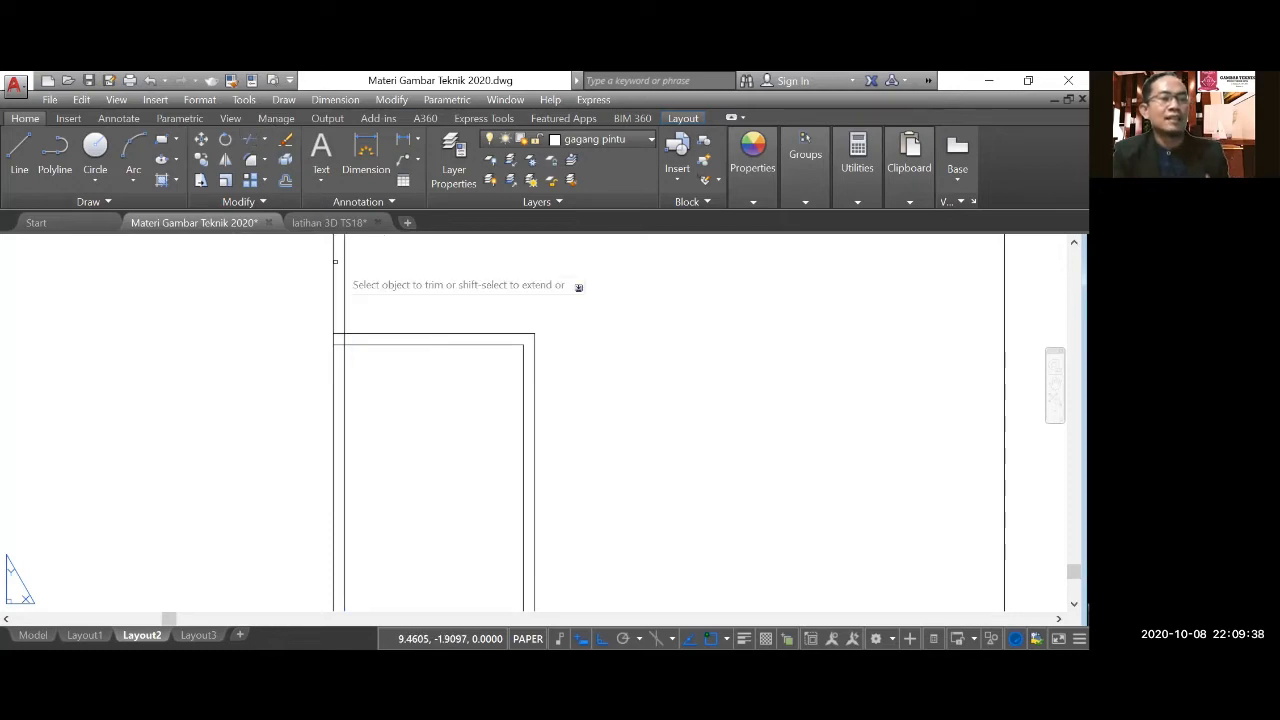
pyautogui.click(342, 305)
pyautogui.scroll(4, 341, 310)
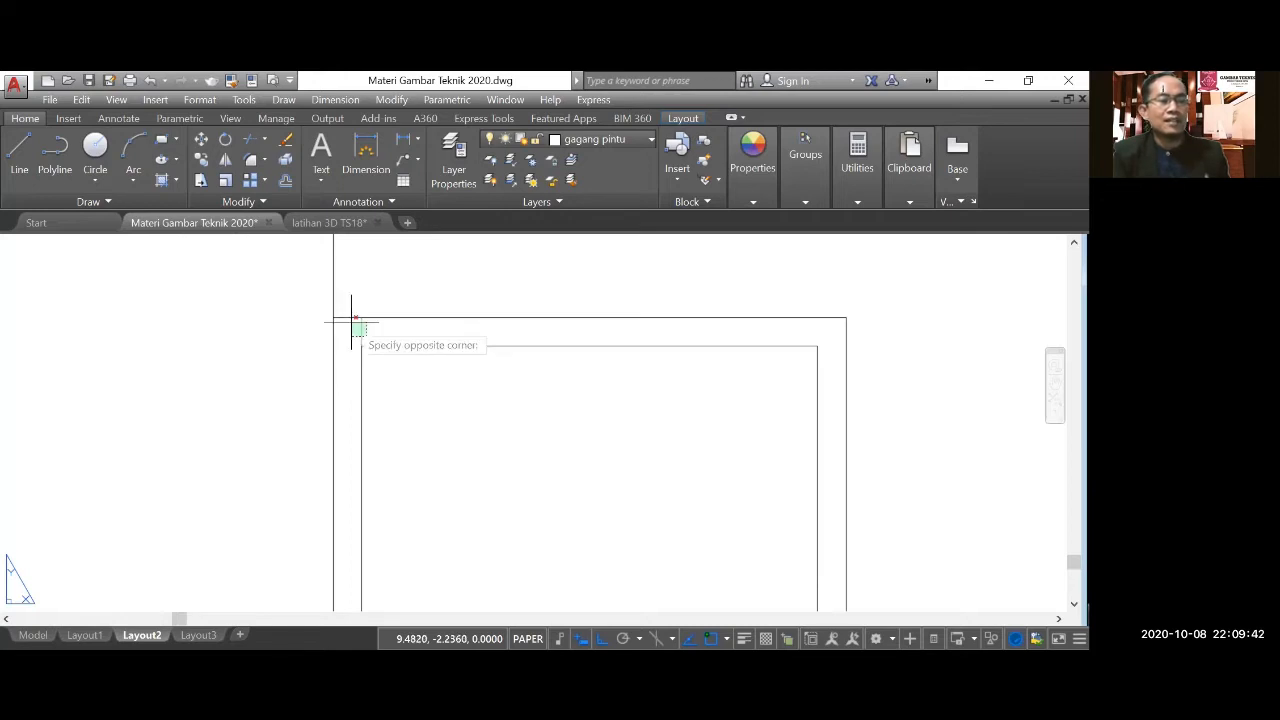
pyautogui.scroll(-6, 420, 311)
# Remove the leftover pieces of the left inner frame line between the terrace floor and the ground line.
pyautogui.scroll(-7, 449, 425)
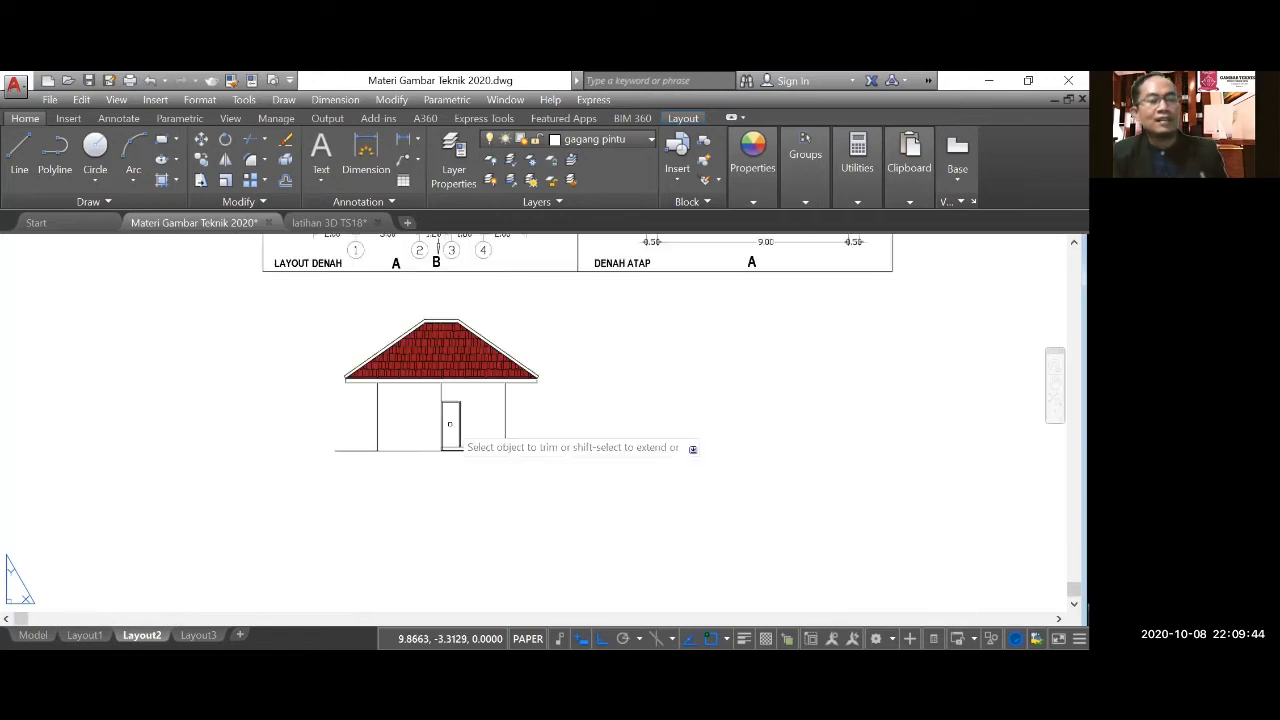
pyautogui.scroll(-5, 449, 424)
pyautogui.scroll(7, 378, 339)
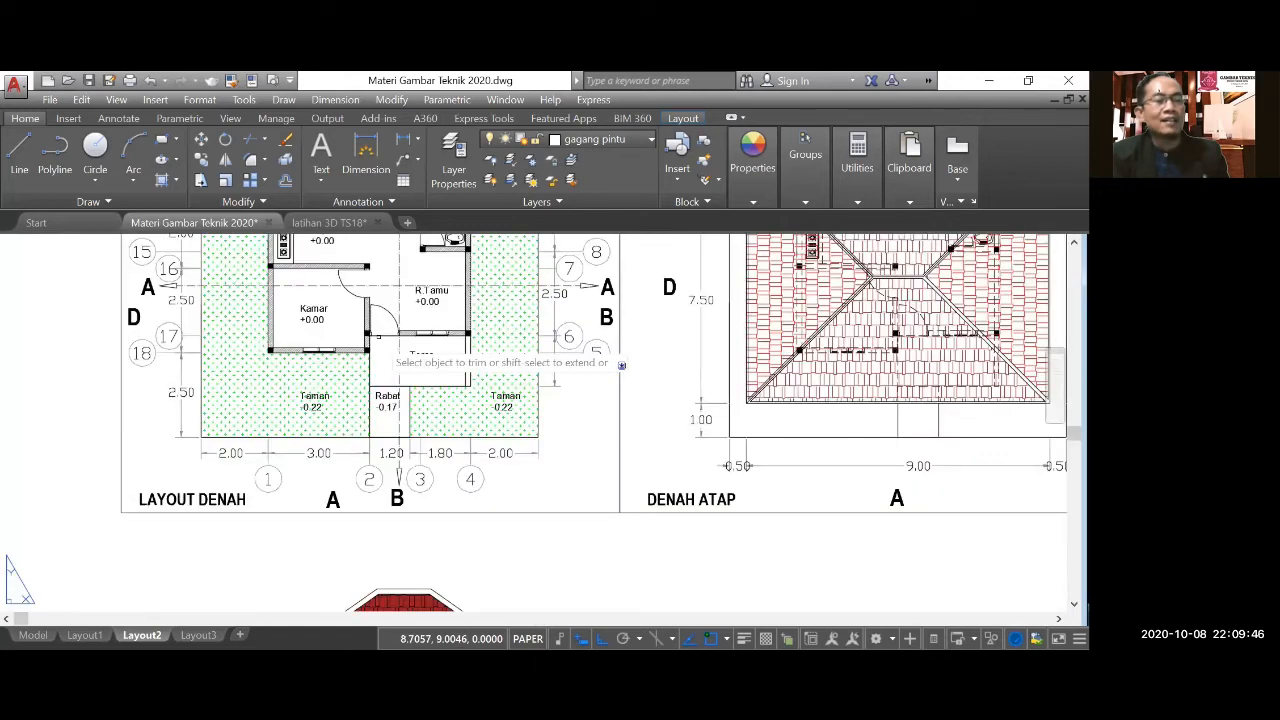
pyautogui.scroll(-5, 440, 360)
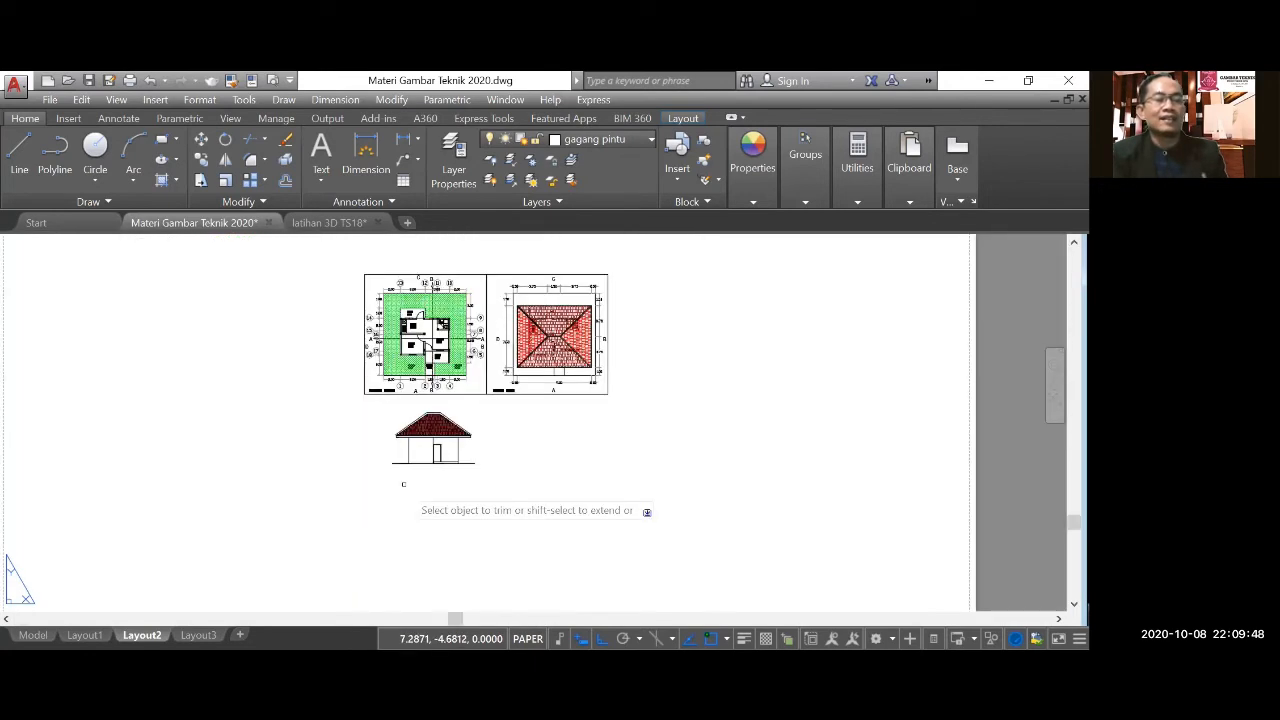
pyautogui.scroll(3, 410, 476)
pyautogui.scroll(4, 449, 445)
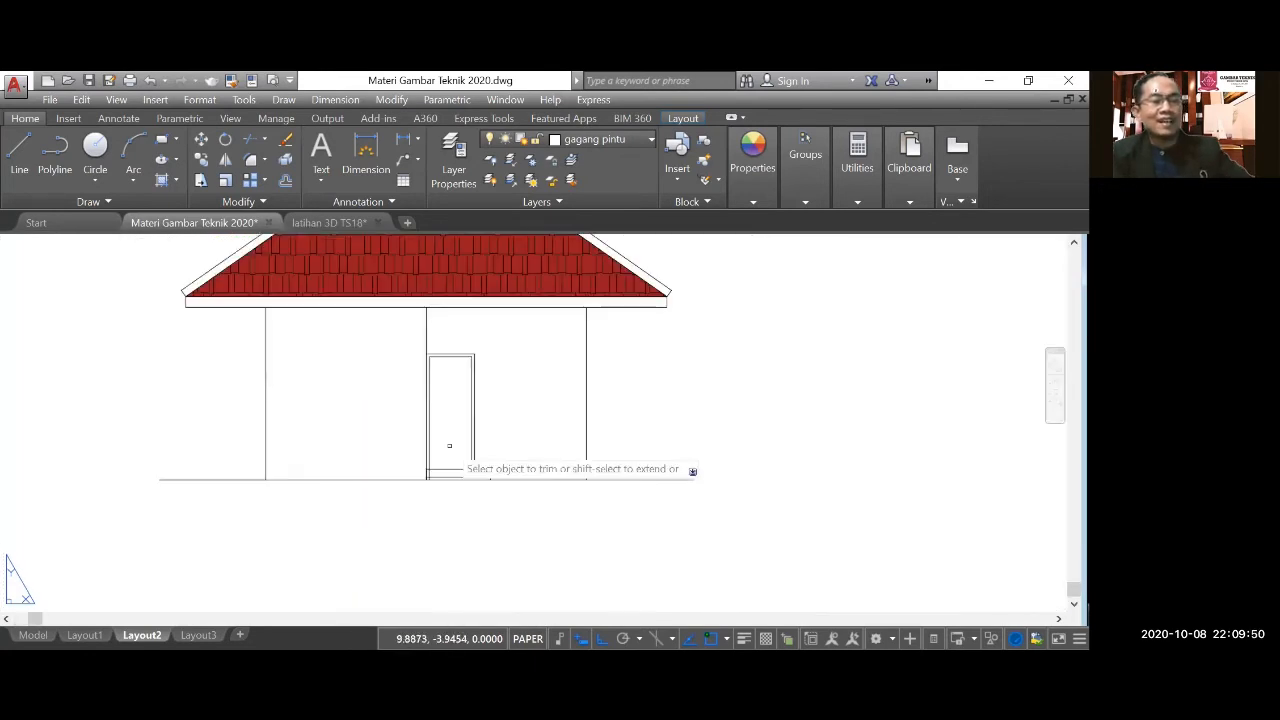
pyautogui.scroll(2, 449, 445)
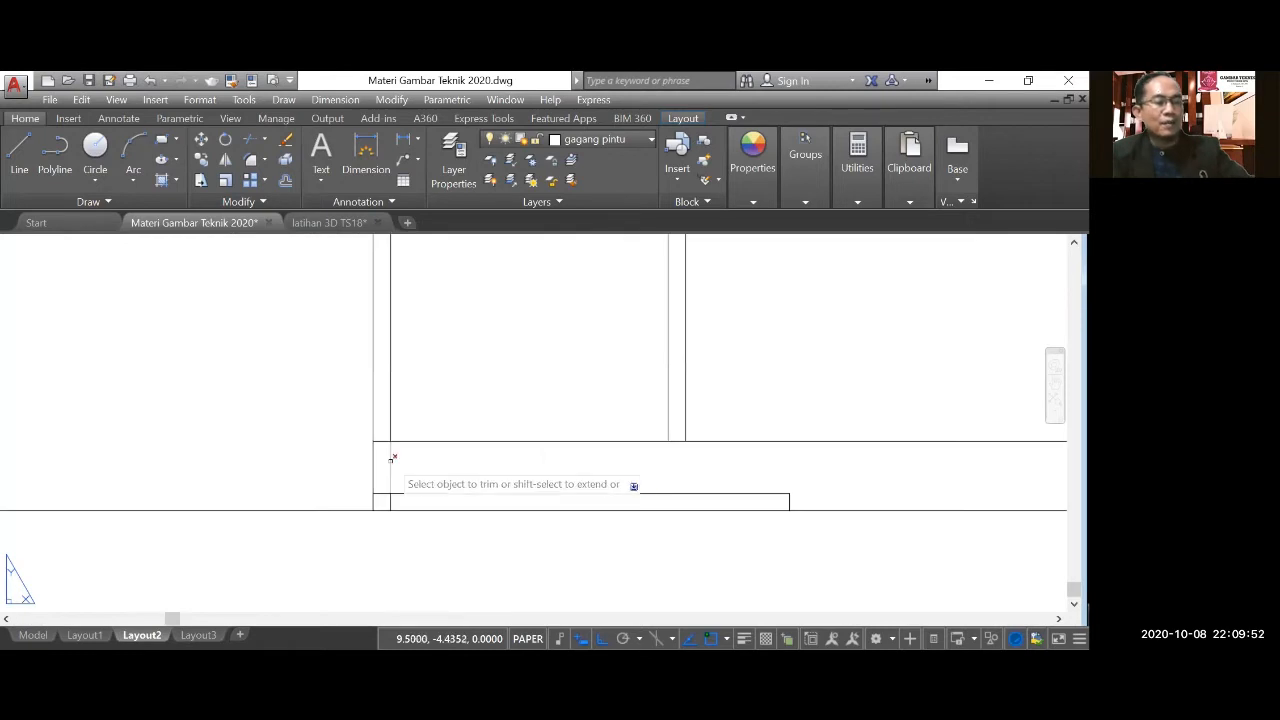
pyautogui.press('Escape')
pyautogui.moveTo(360, 476); pyautogui.dragTo(449, 535)
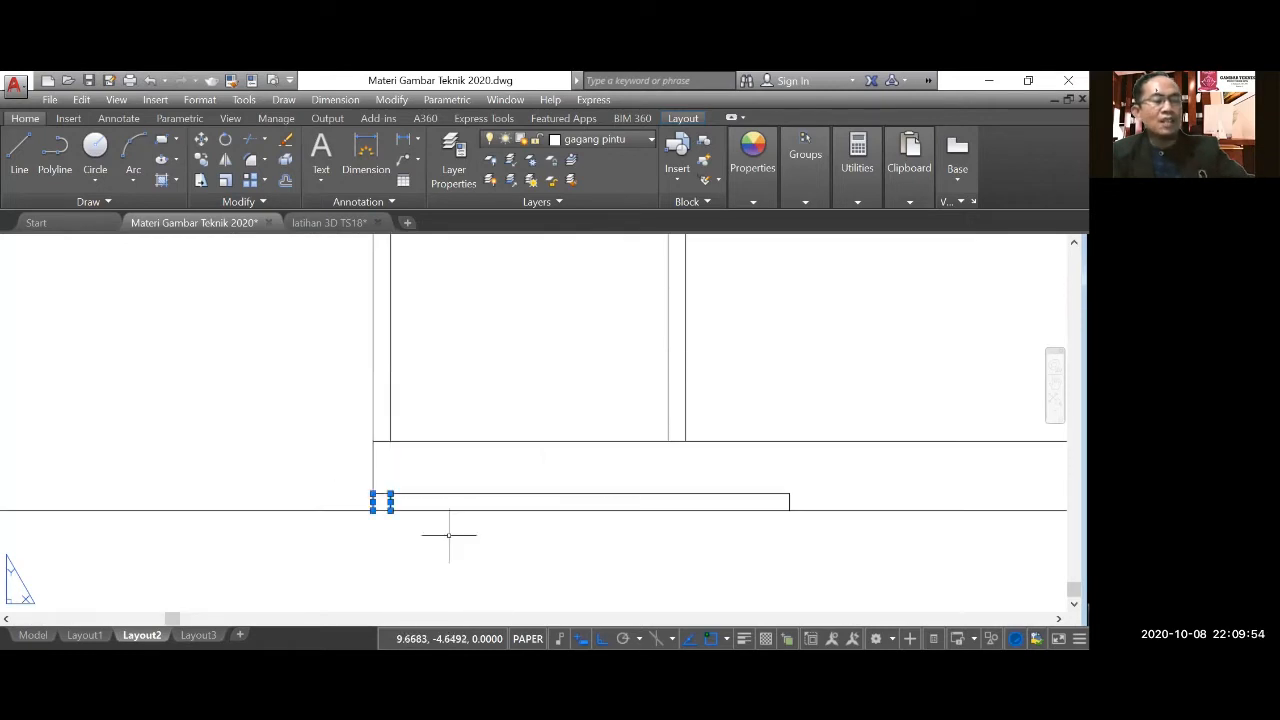
# Offset the inner frame's top, right and left lines 0.1 inward to outline the door's inner panel.
pyautogui.scroll(-2, 449, 535)
pyautogui.scroll(-2, 449, 535)
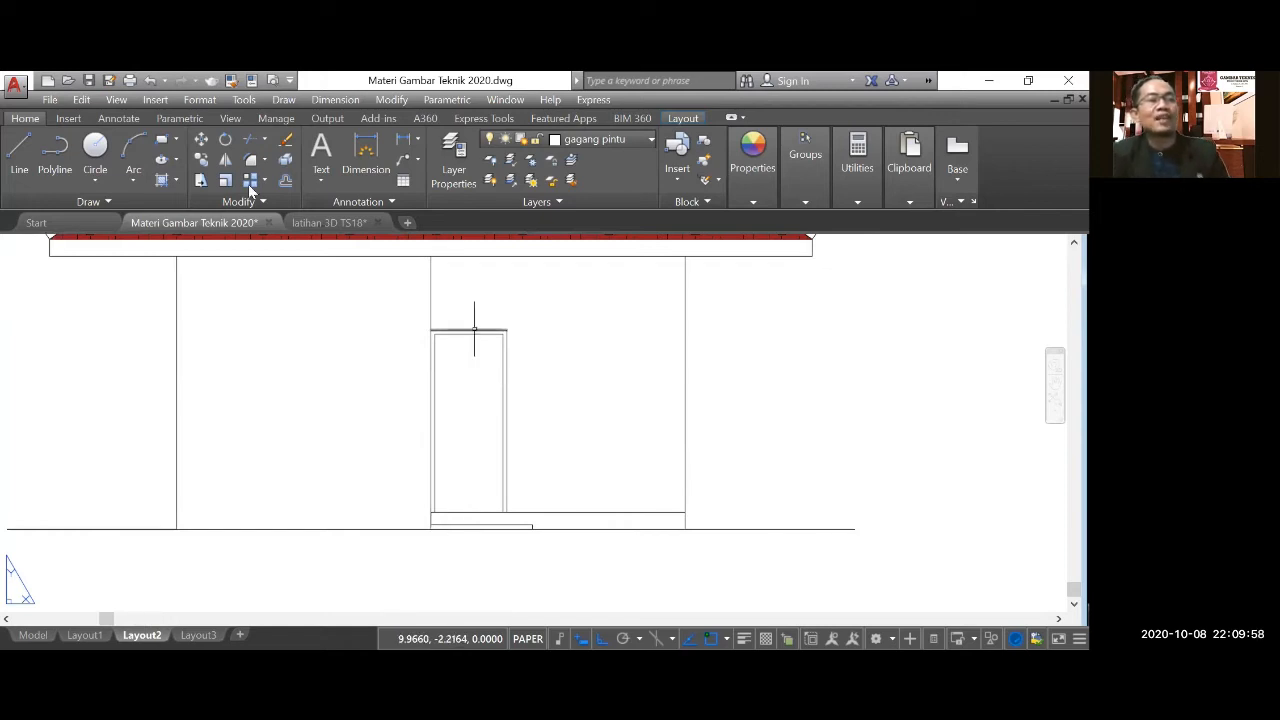
pyautogui.click(285, 180)
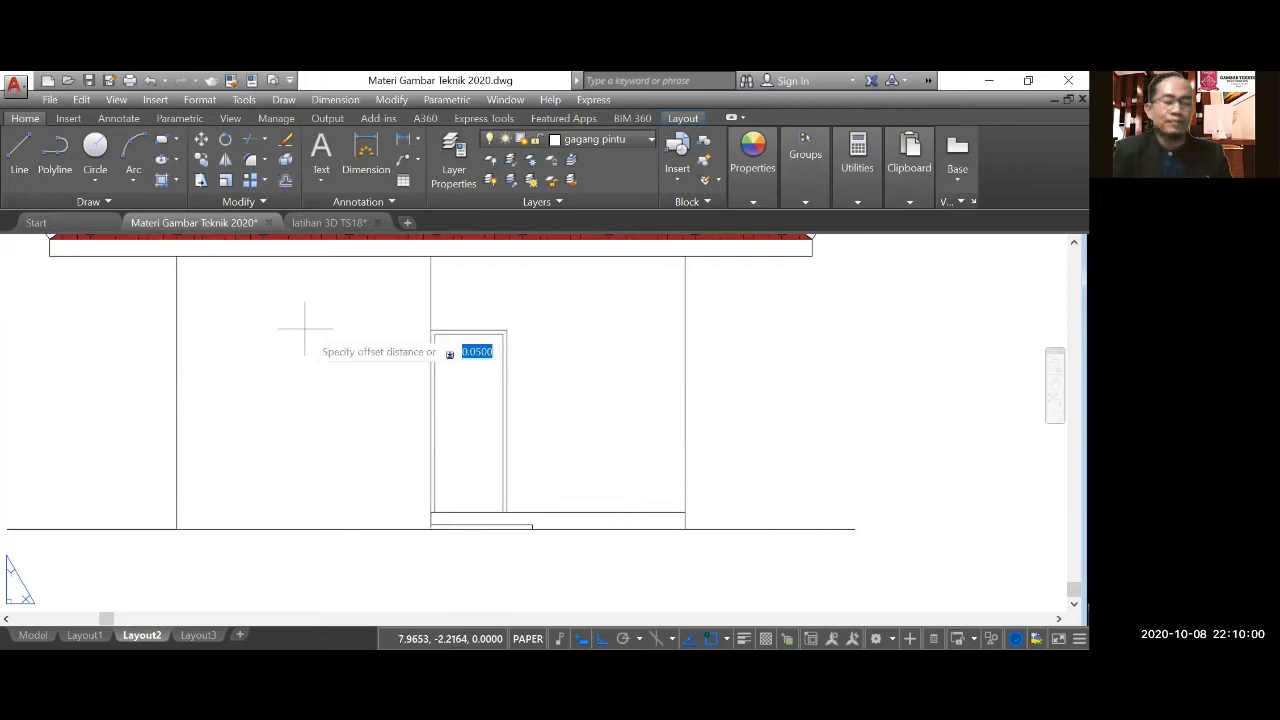
pyautogui.write('0.1')
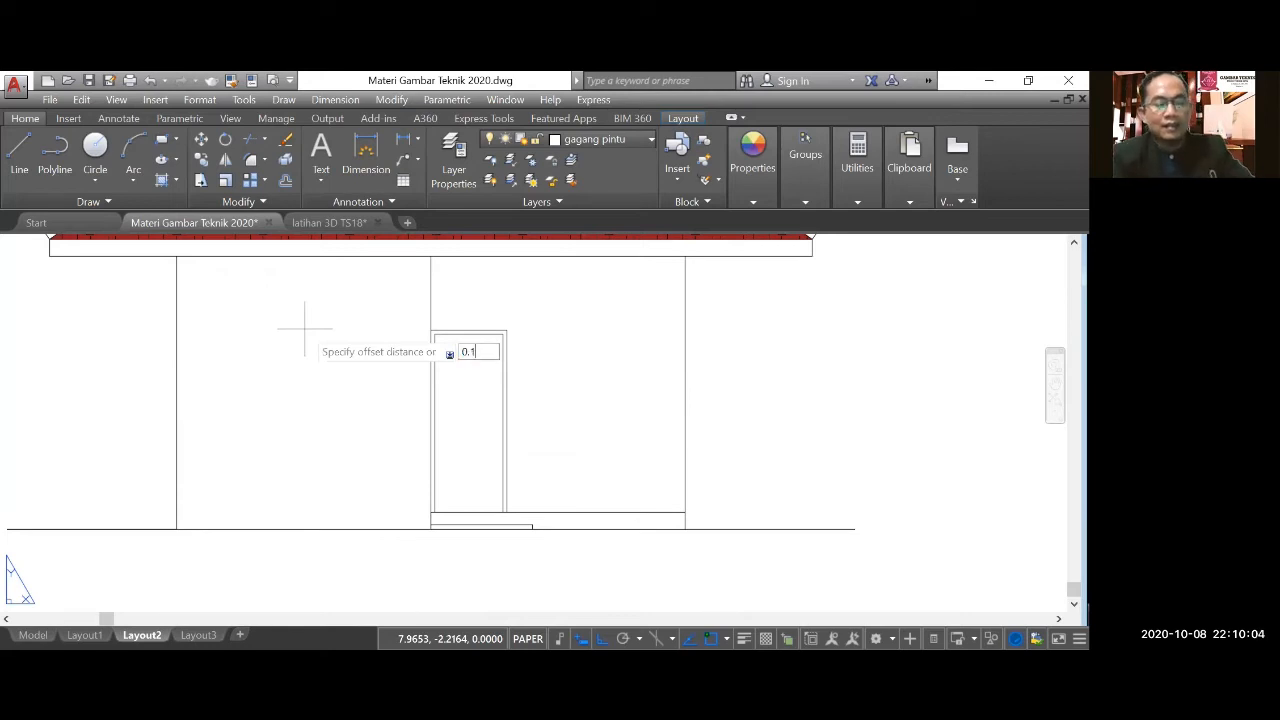
pyautogui.press('Return')
pyautogui.scroll(2, 452, 332)
pyautogui.click(455, 338)
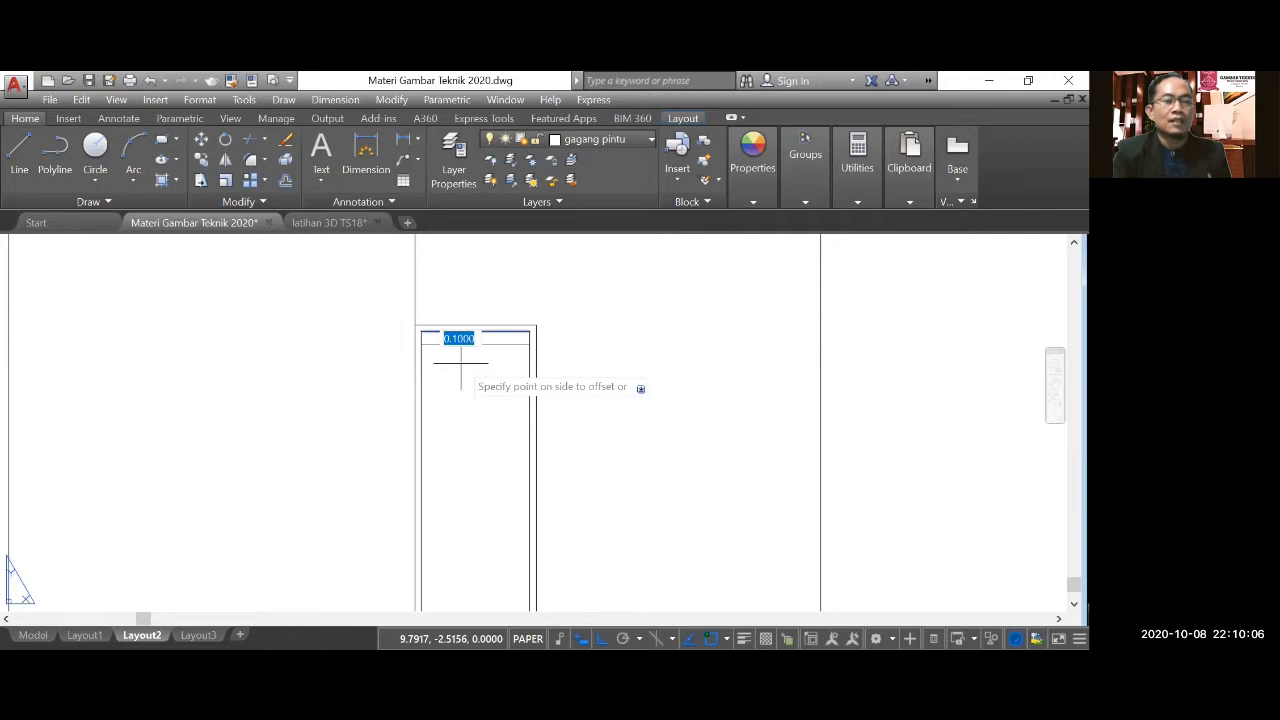
pyautogui.click(460, 364)
pyautogui.click(527, 387)
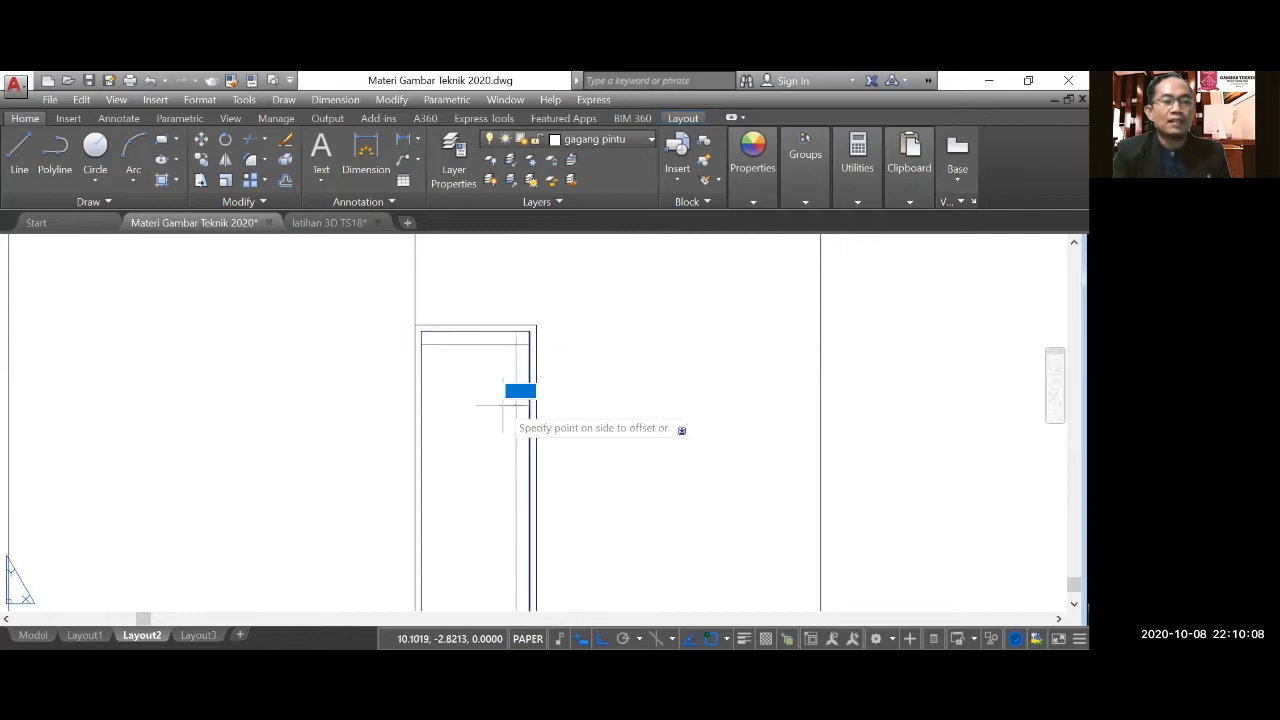
pyautogui.click(503, 406)
pyautogui.click(421, 408)
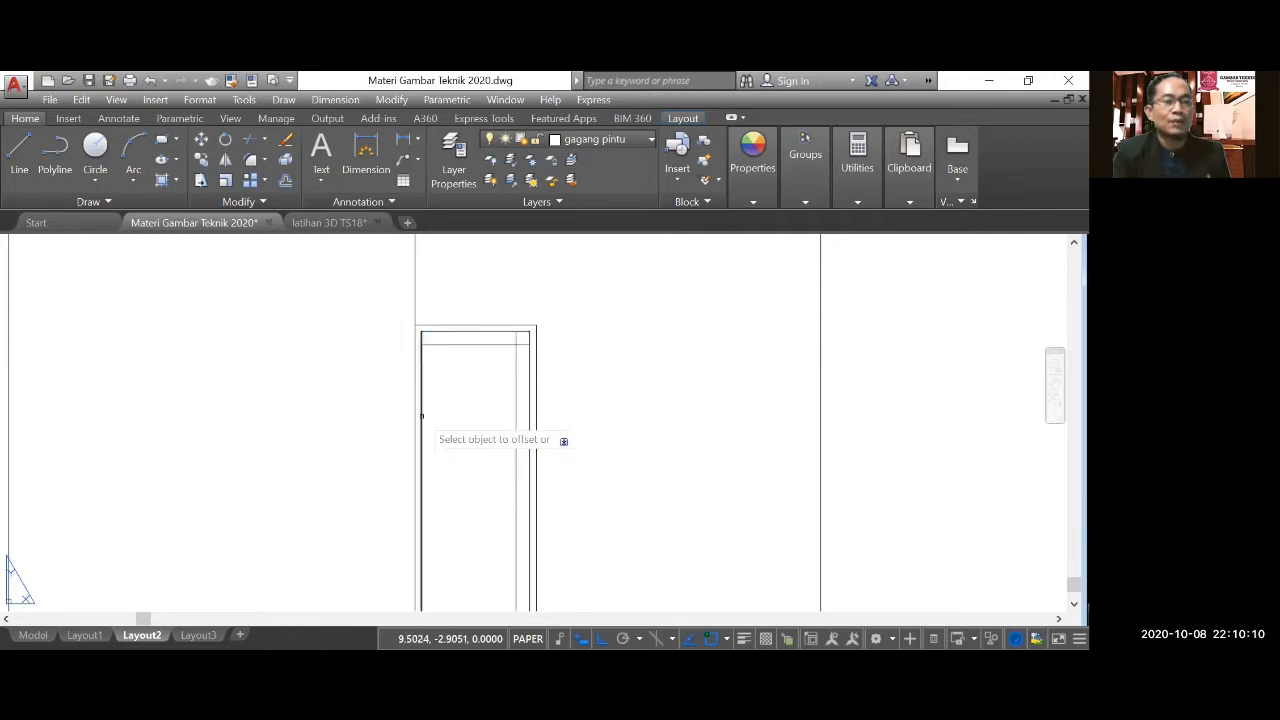
pyautogui.click(465, 423)
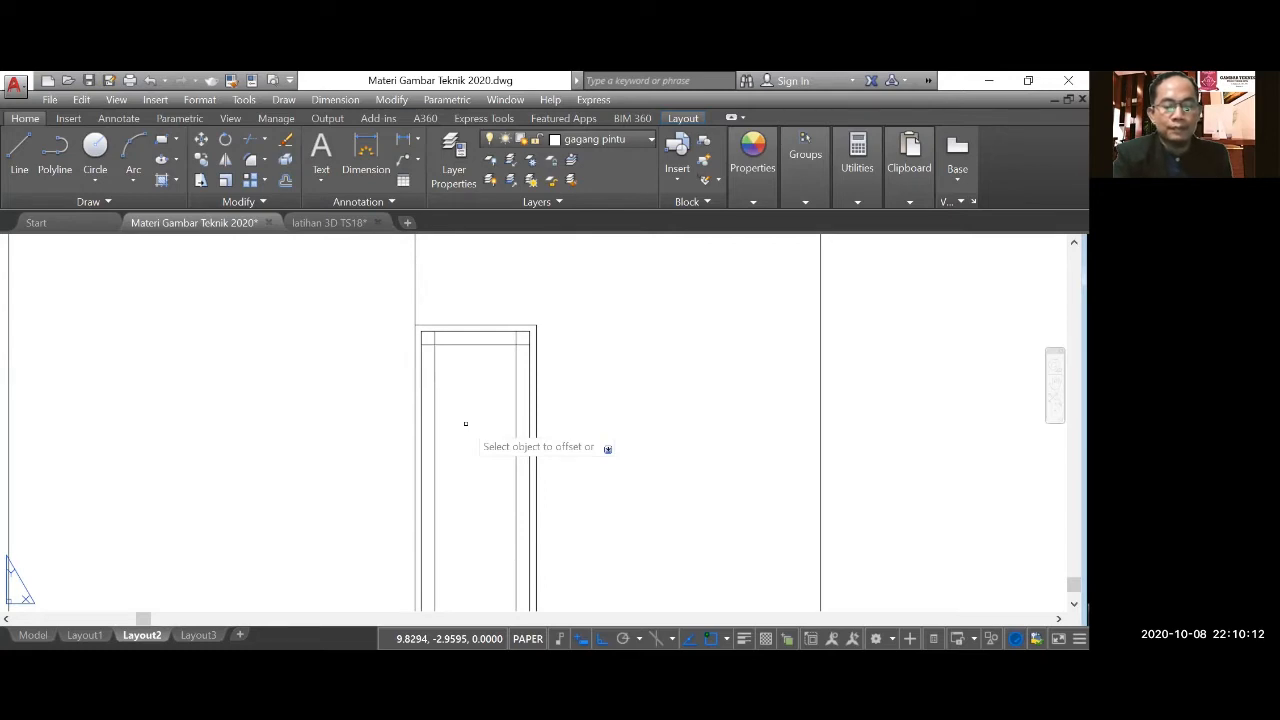
# Offset the terrace floor line 0.2 upward for the lower edge of the door's inner panel.
pyautogui.press('Escape')
pyautogui.press('Return')
pyautogui.write('0.2')
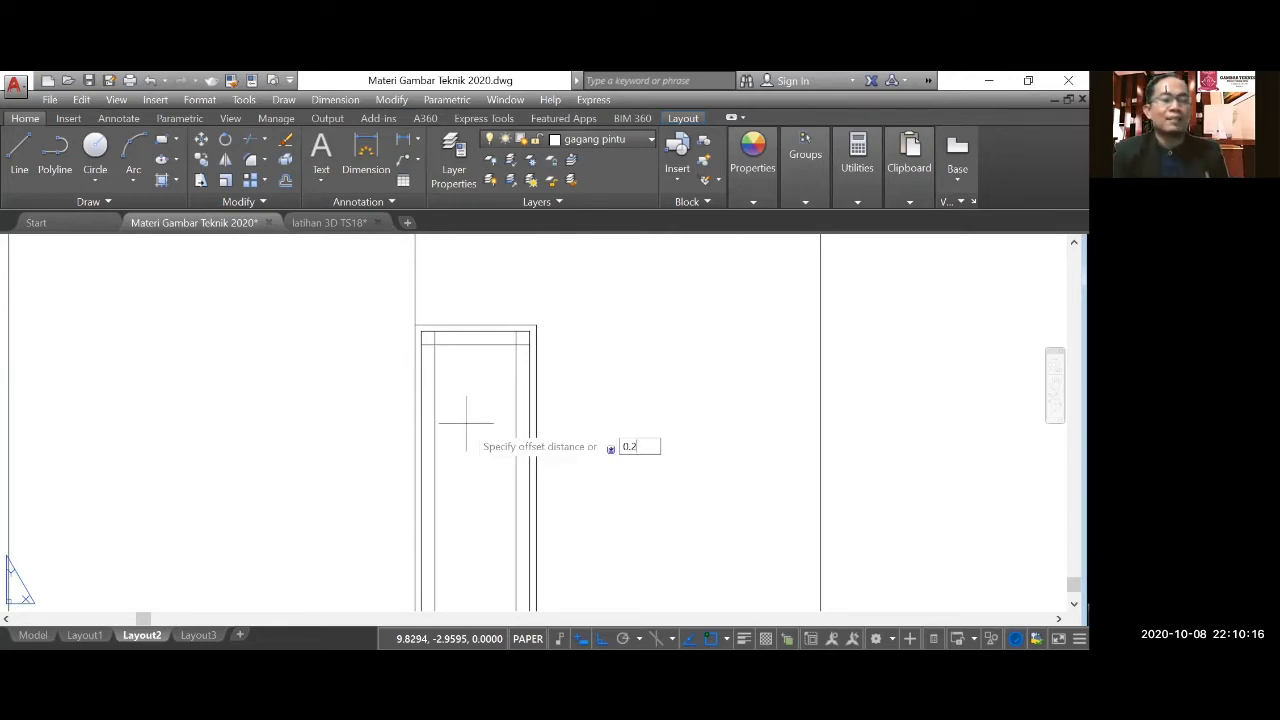
pyautogui.press('Return')
pyautogui.scroll(-2, 466, 422)
pyautogui.click(472, 501)
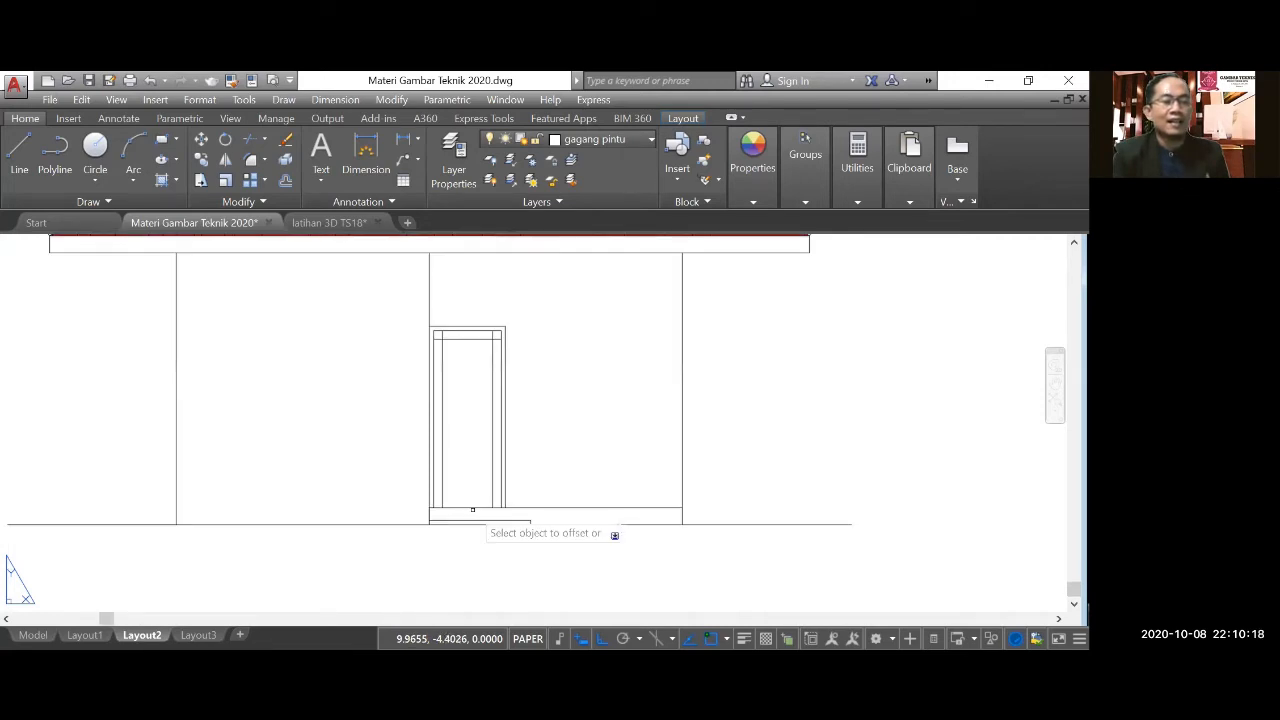
pyautogui.click(471, 464)
# Trim the crossing panel lines at the lower left and lower right corners of the door's inner panel.
pyautogui.scroll(4, 471, 464)
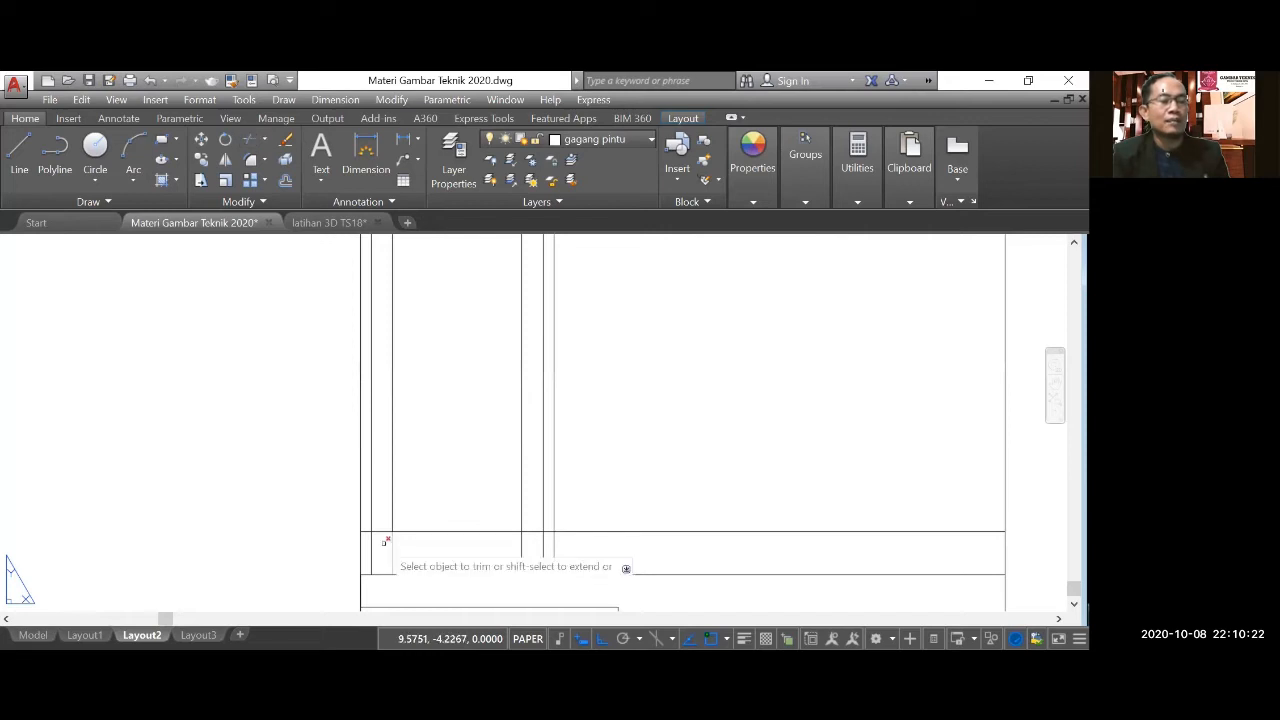
pyautogui.scroll(5, 372, 539)
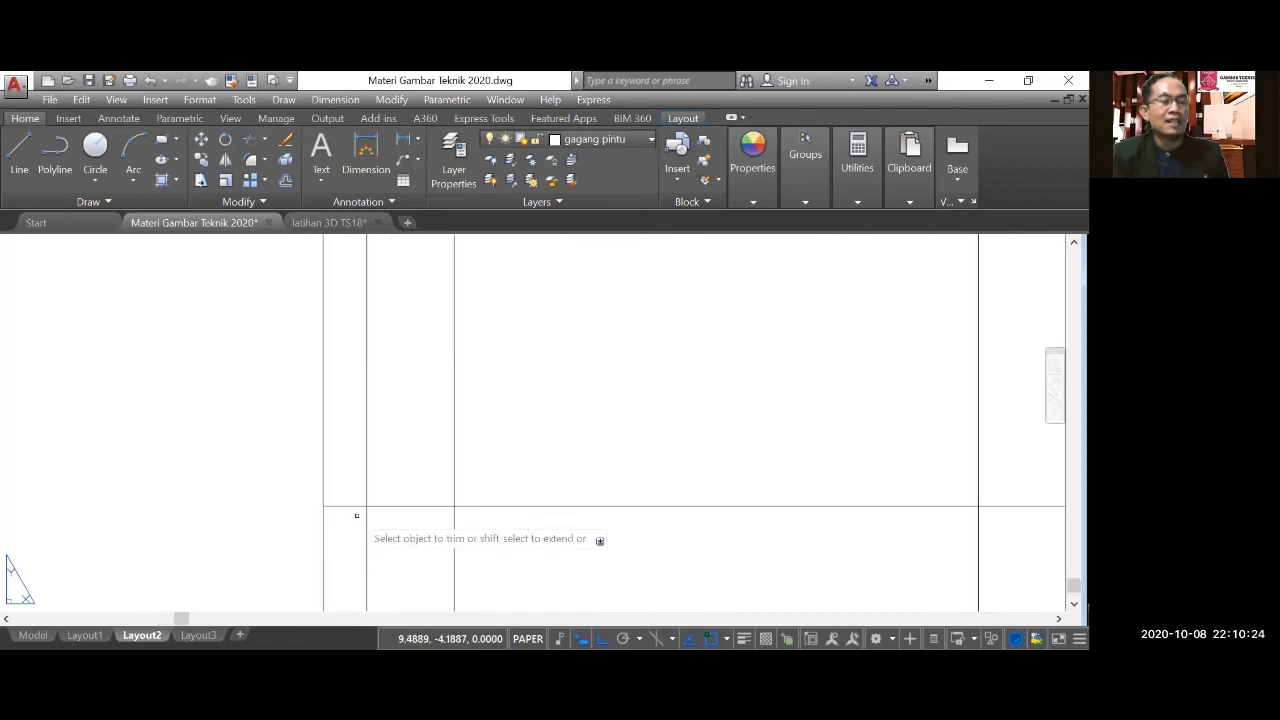
pyautogui.click(402, 506)
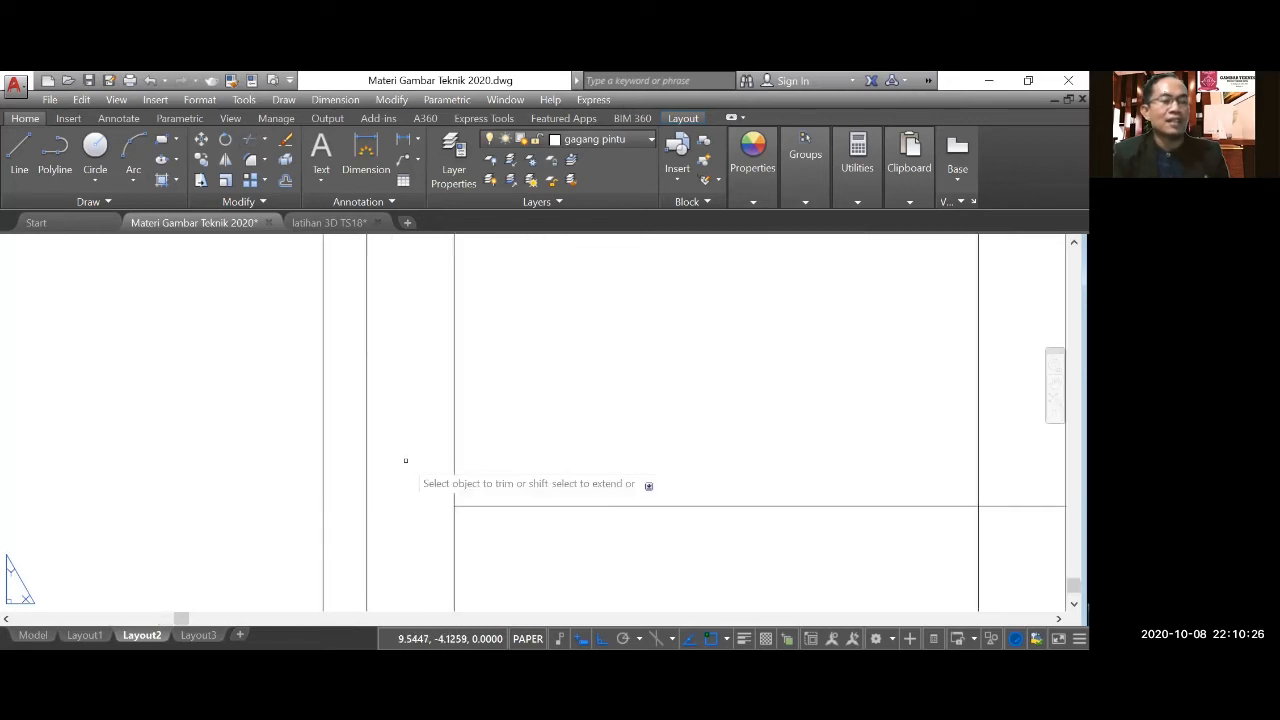
pyautogui.scroll(-2, 405, 460)
pyautogui.click(432, 506)
pyautogui.click(660, 538)
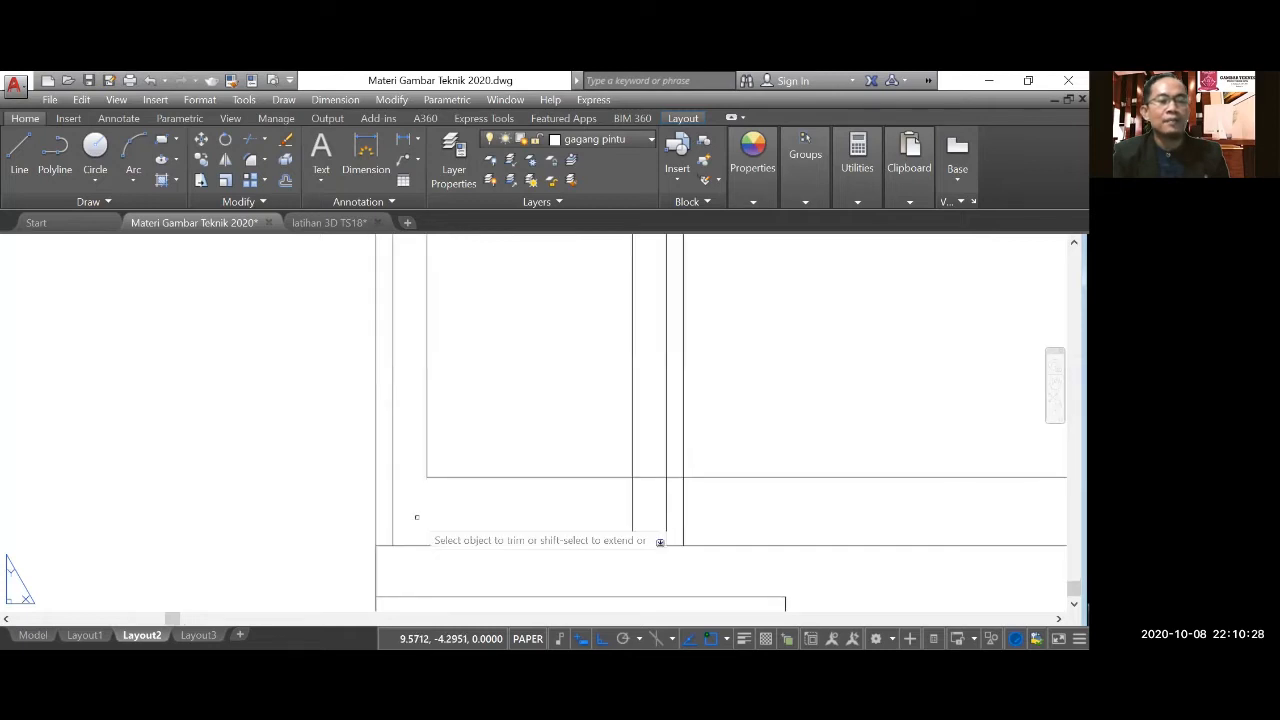
pyautogui.scroll(2, 643, 494)
pyautogui.click(650, 478)
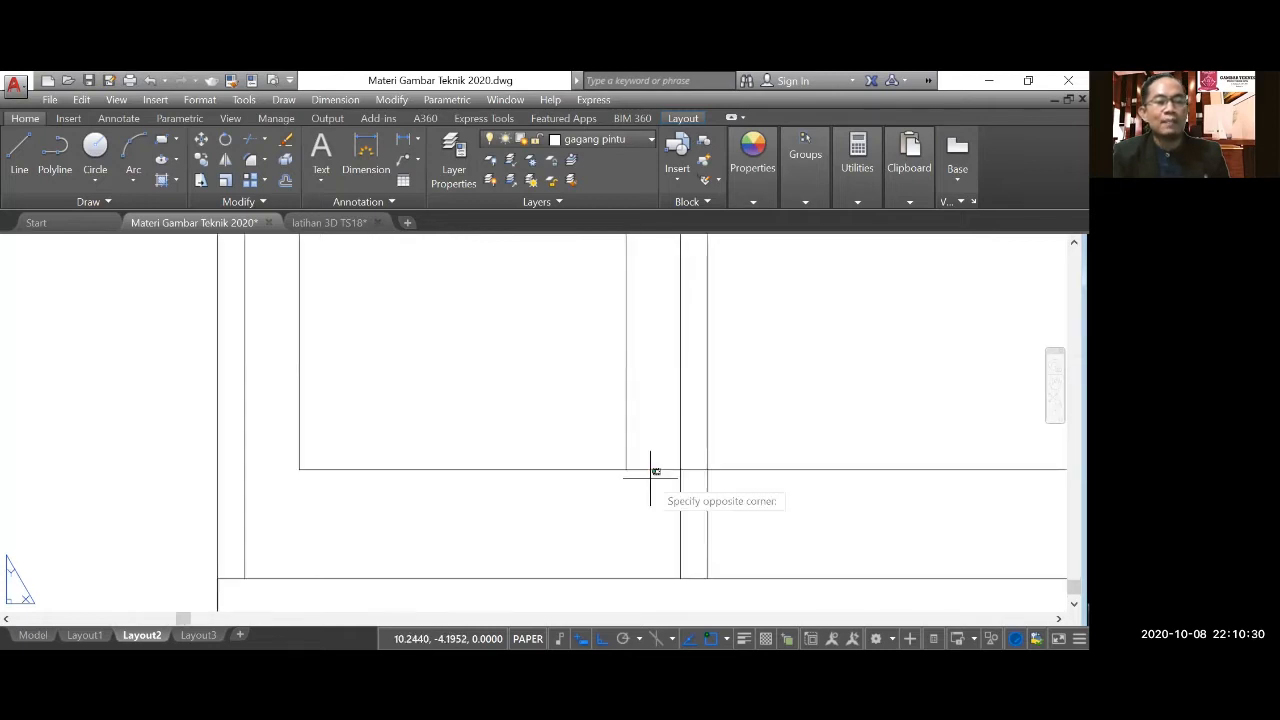
pyautogui.scroll(-3, 650, 470)
pyautogui.click(846, 556)
# Trim the crossing panel lines at the upper right and upper left corners of the door's inner panel.
pyautogui.scroll(4, 598, 360)
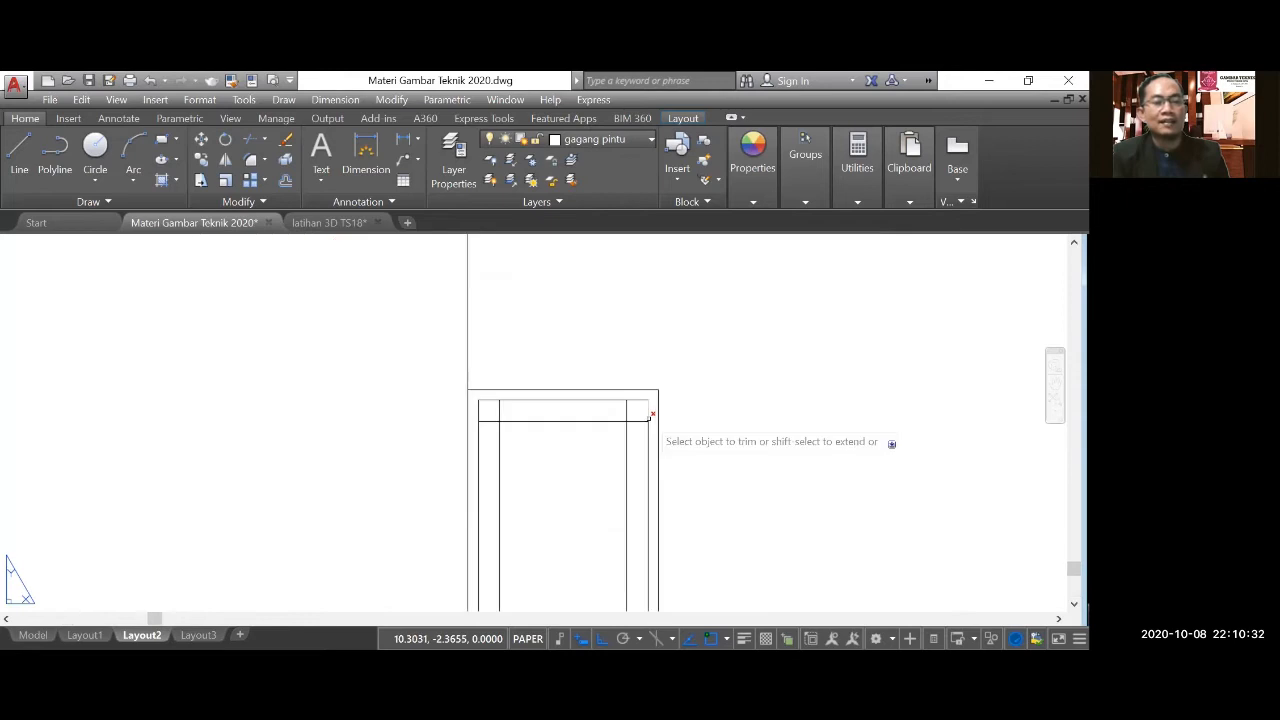
pyautogui.scroll(3, 654, 421)
pyautogui.click(616, 432)
pyautogui.click(614, 394)
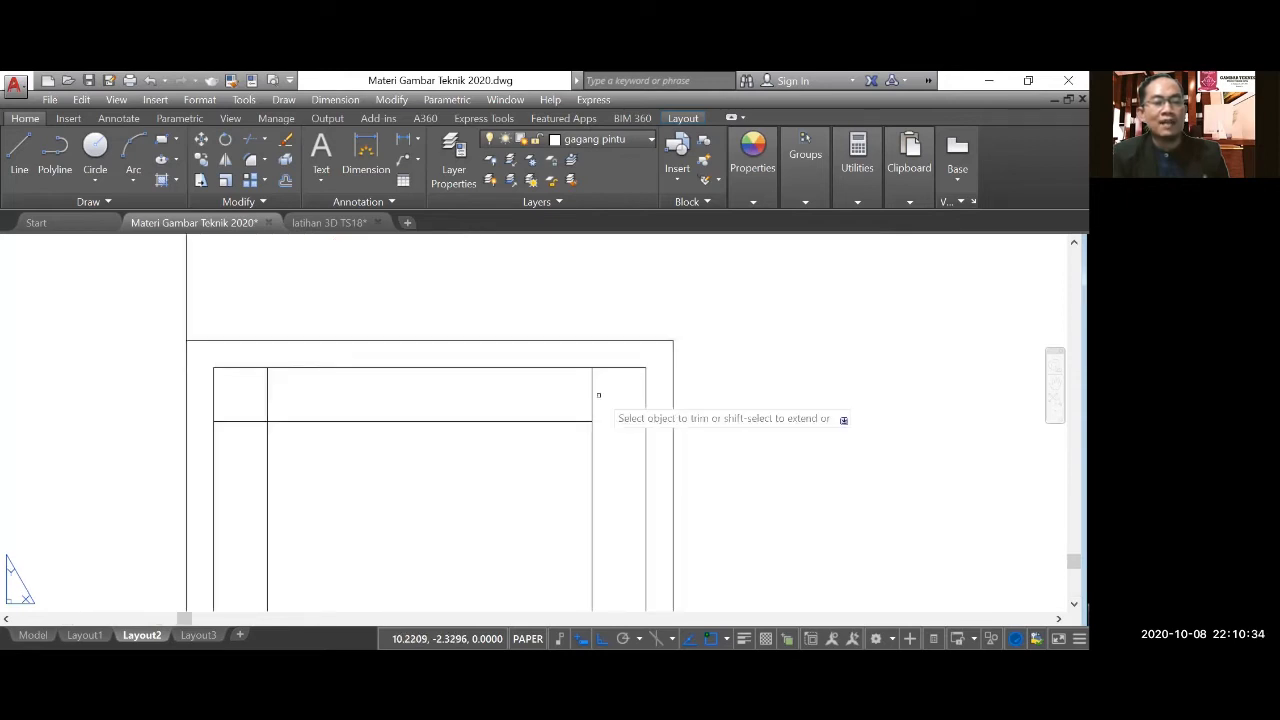
pyautogui.click(594, 395)
pyautogui.click(270, 394)
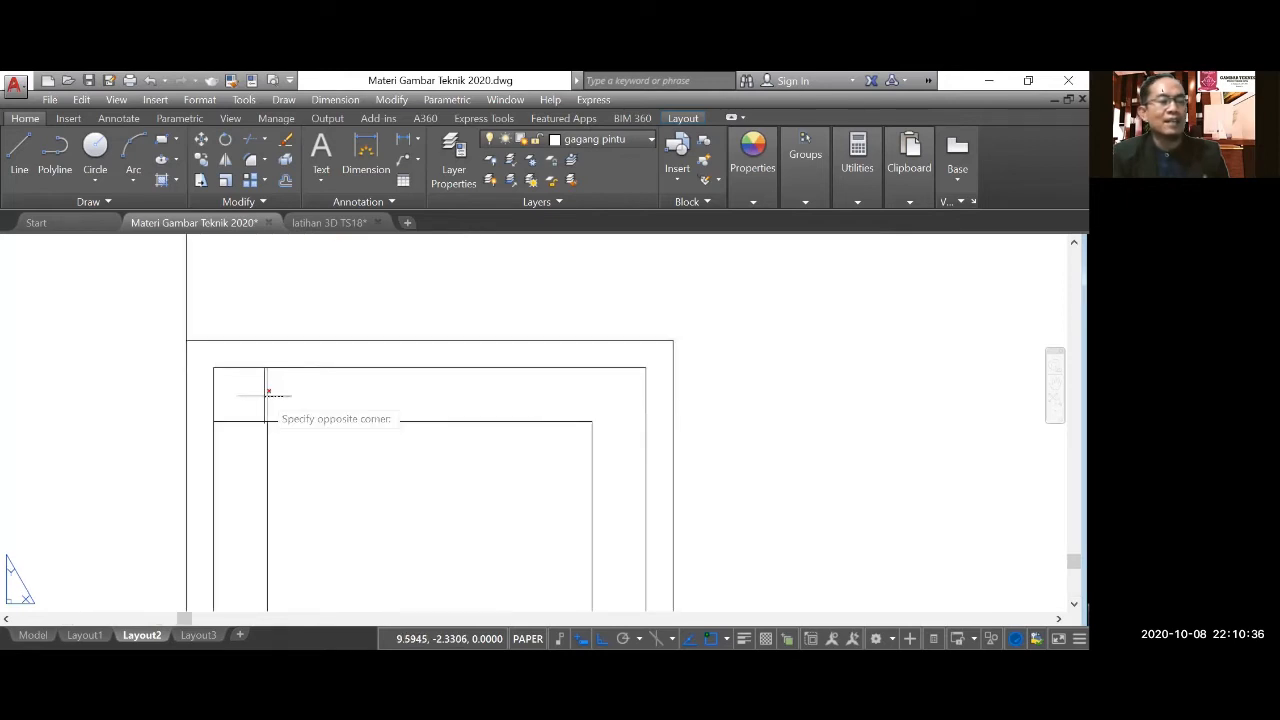
pyautogui.click(246, 421)
pyautogui.scroll(-2, 437, 381)
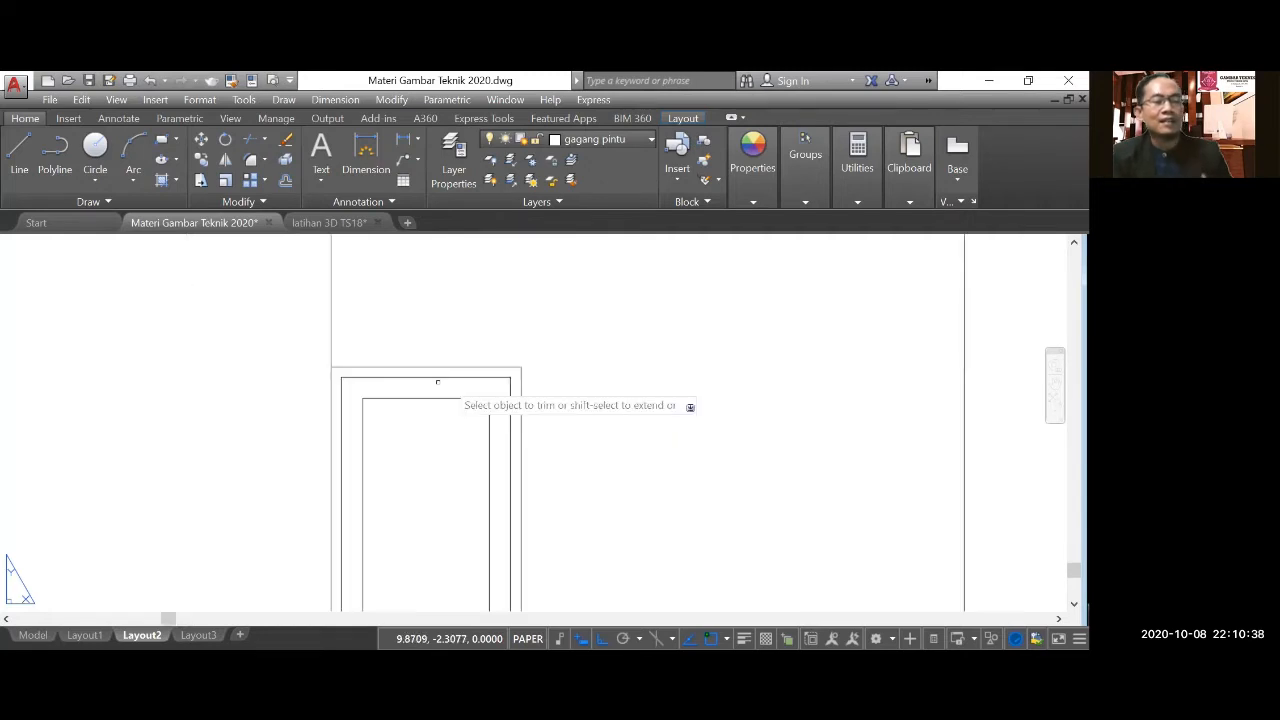
# Delete the leftover piece of the panel's lower edge line between the door and the right wall line.
pyautogui.scroll(-3, 507, 392)
pyautogui.scroll(4, 534, 480)
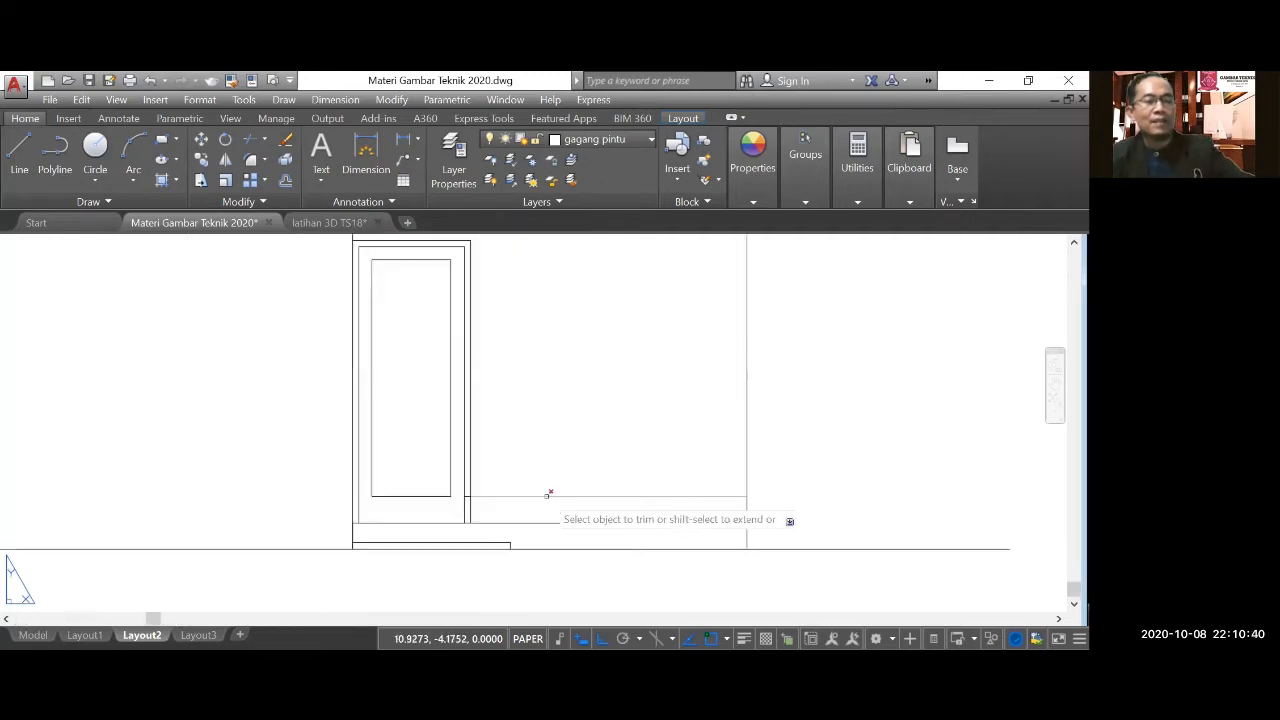
pyautogui.press('Escape')
pyautogui.click(549, 495)
pyautogui.press('Escape')
pyautogui.scroll(-3, 571, 506)
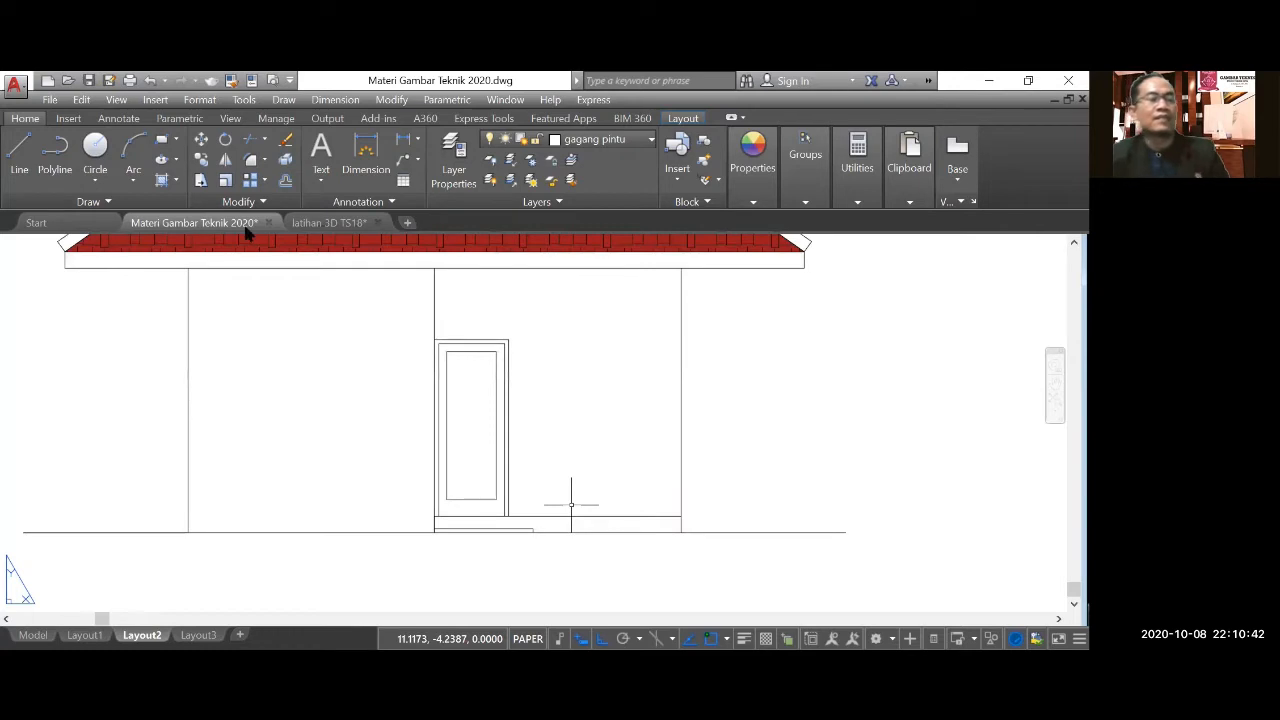
# Offset the upper and right edge lines of the door's inner panel 0.02 inward for an inset border.
pyautogui.scroll(-2, 571, 506)
pyautogui.scroll(2, 450, 472)
pyautogui.write('o')
pyautogui.press('Return')
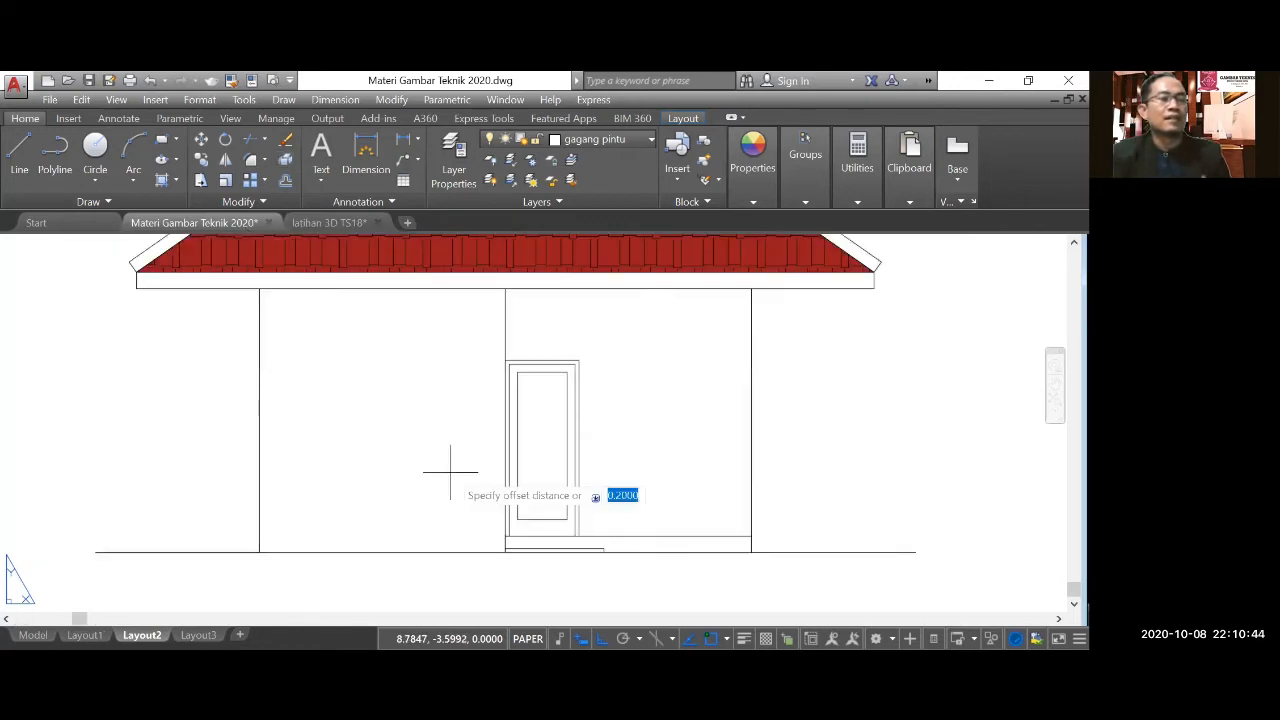
pyautogui.write('0.0')
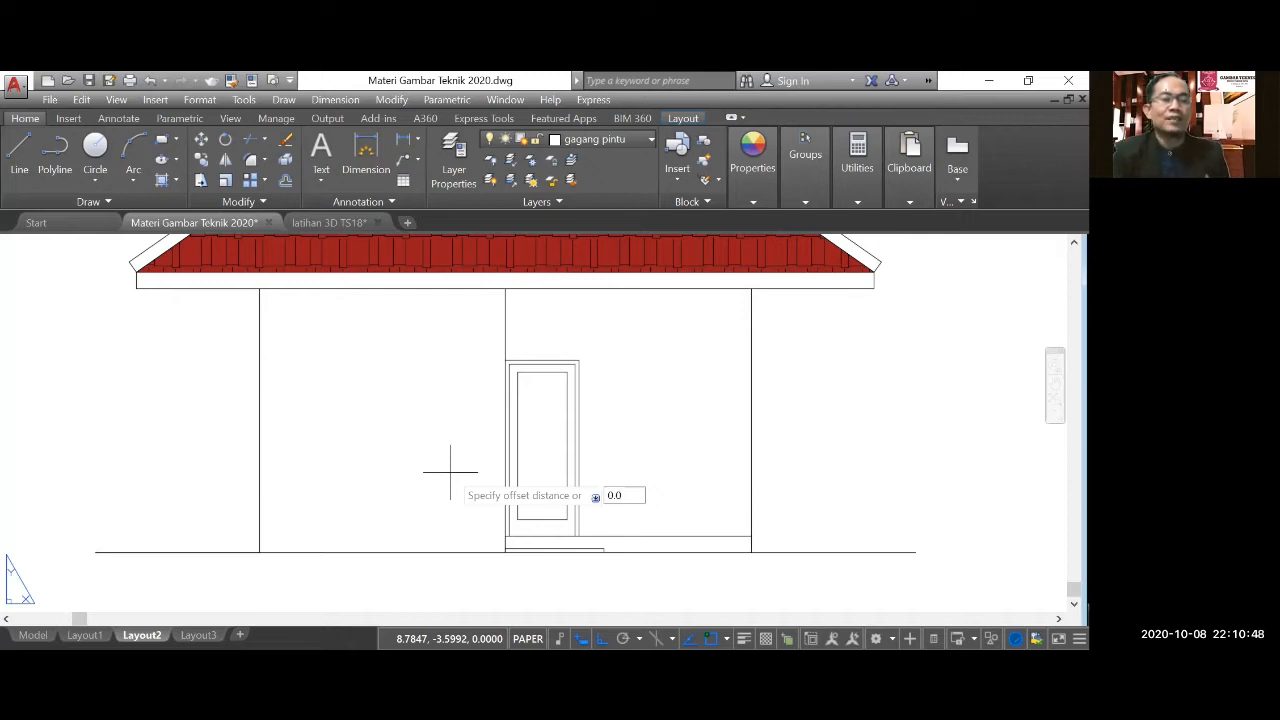
pyautogui.press('Return')
pyautogui.scroll(2, 554, 364)
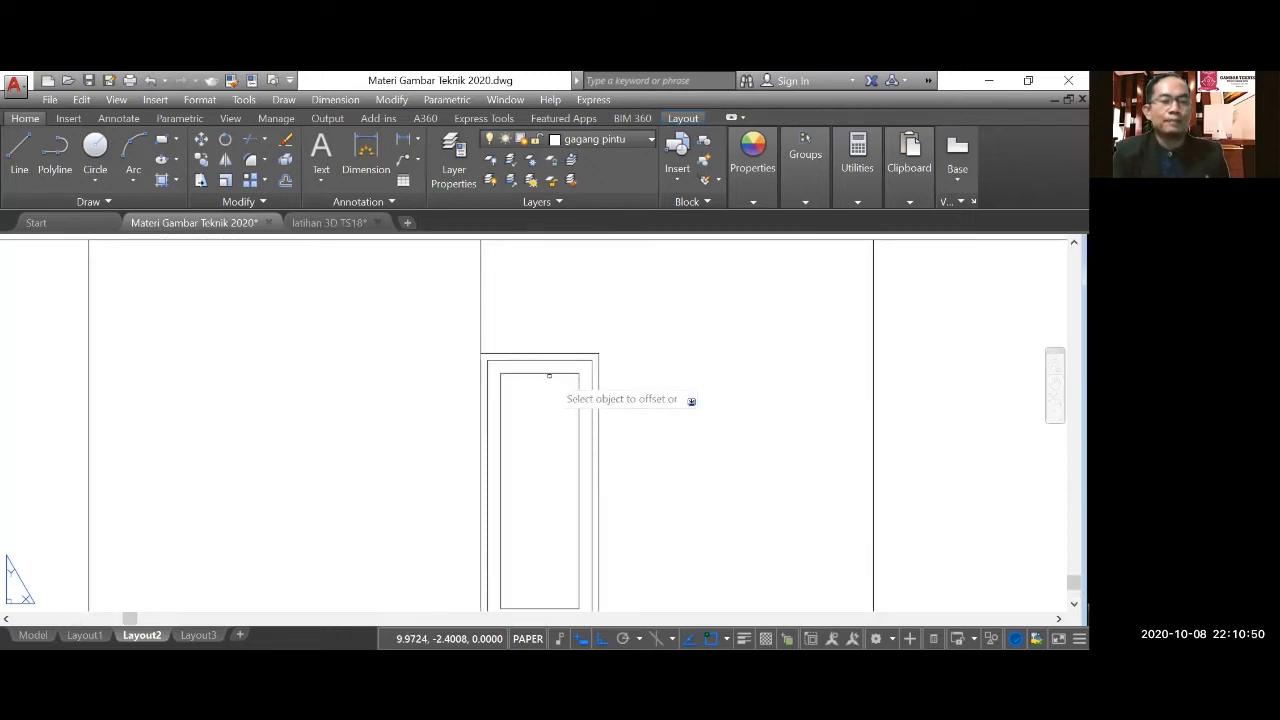
pyautogui.click(549, 373)
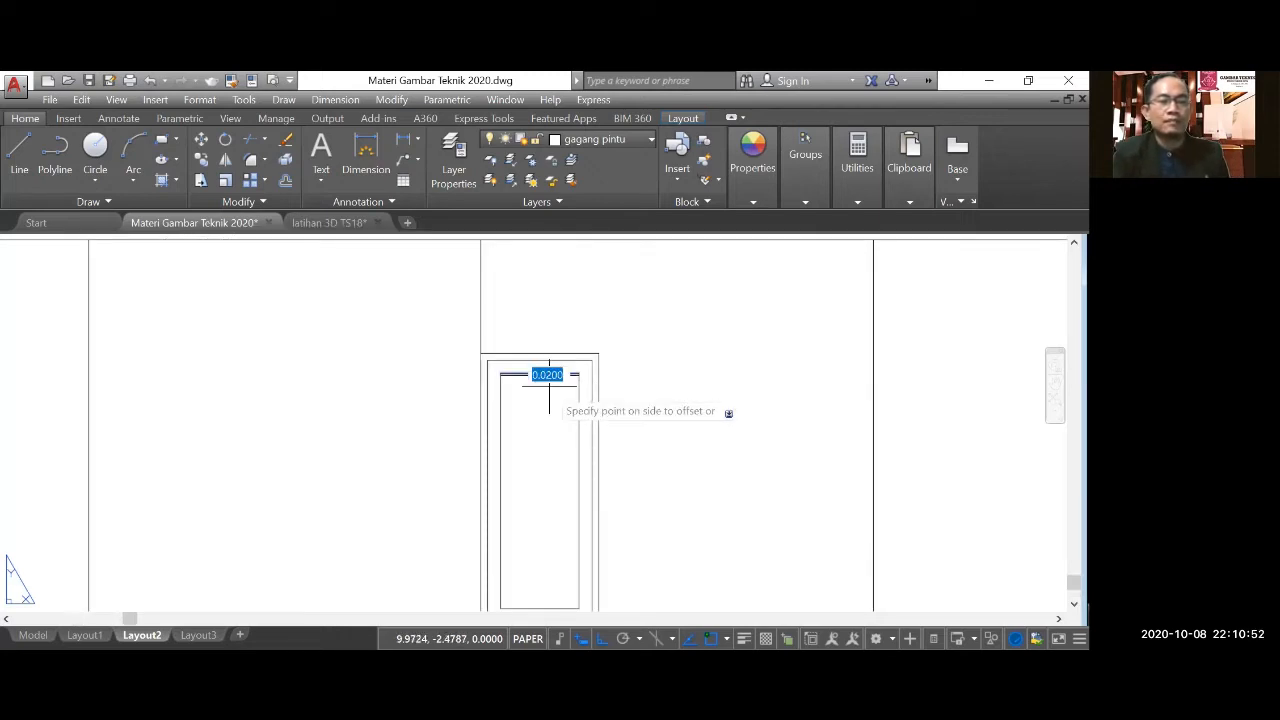
pyautogui.click(549, 386)
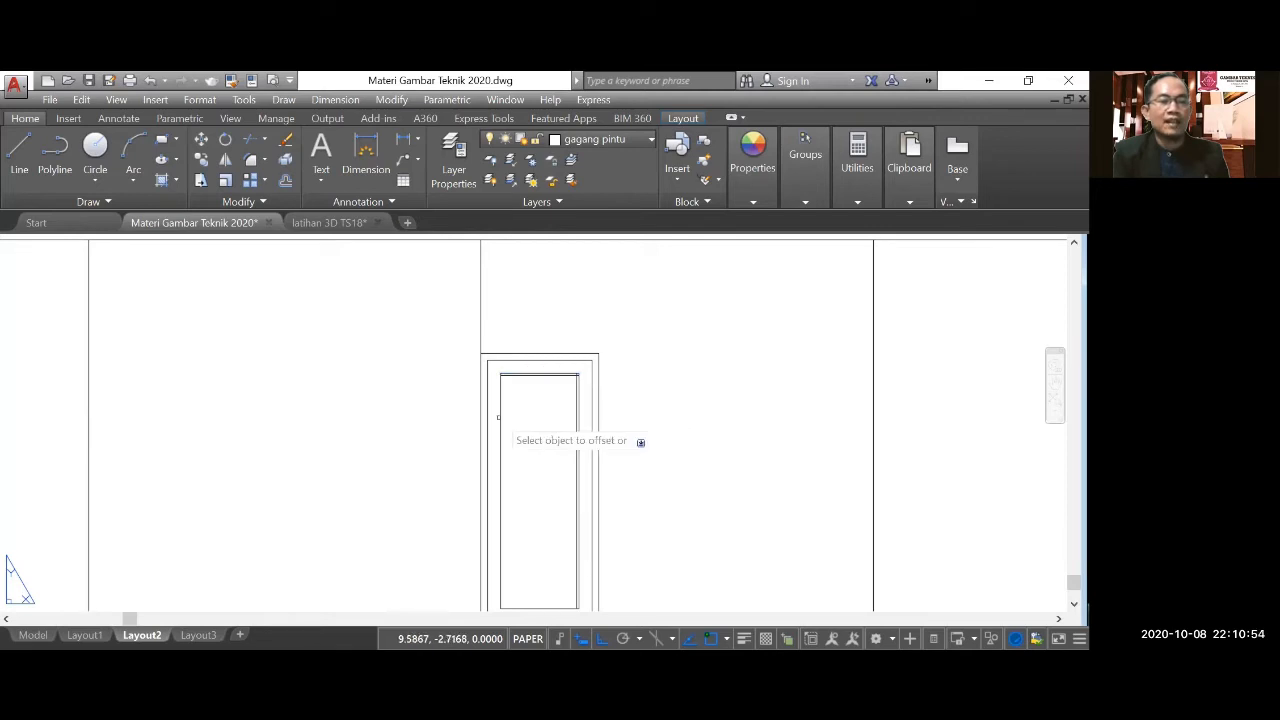
# Offset the left and lower edge lines of the door's inner panel 0.02 inward.
pyautogui.click(499, 418)
pyautogui.scroll(-2, 499, 418)
pyautogui.click(657, 497)
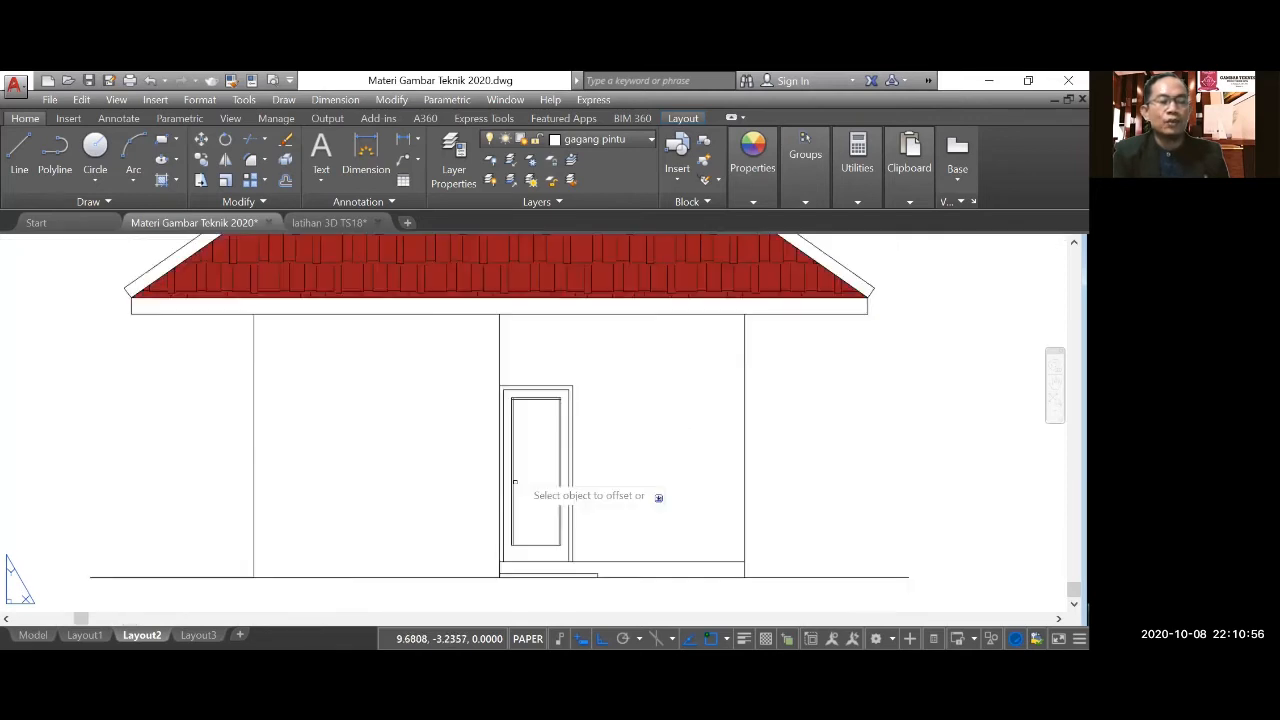
pyautogui.scroll(5, 686, 547)
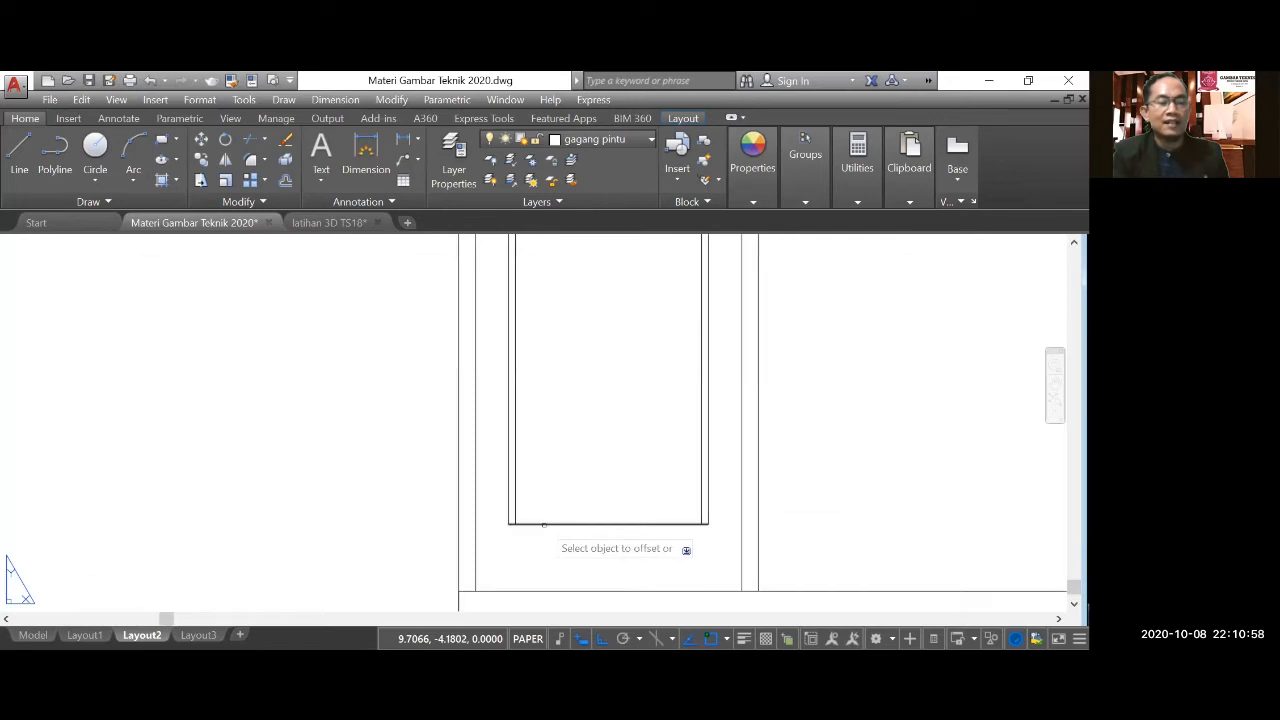
pyautogui.click(543, 523)
pyautogui.click(554, 466)
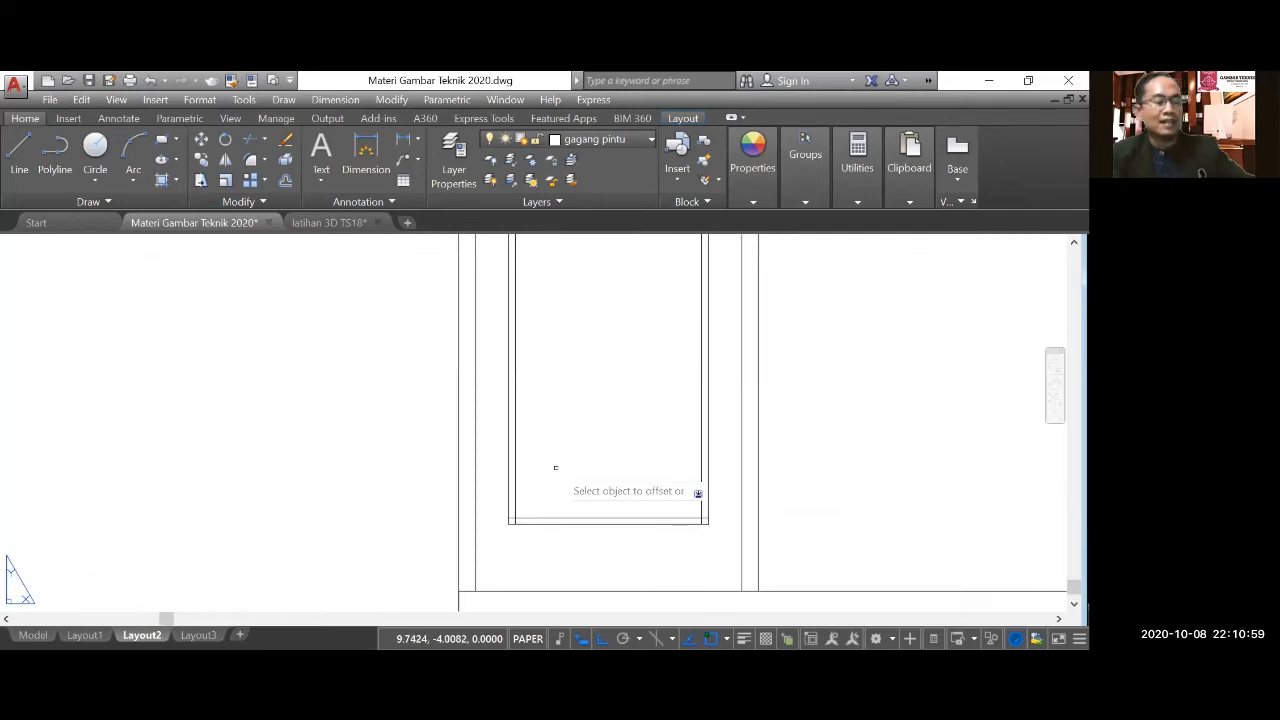
# Trim the crossing lines at the lower left and lower right corners of the panel's inset border.
pyautogui.click(256, 139)
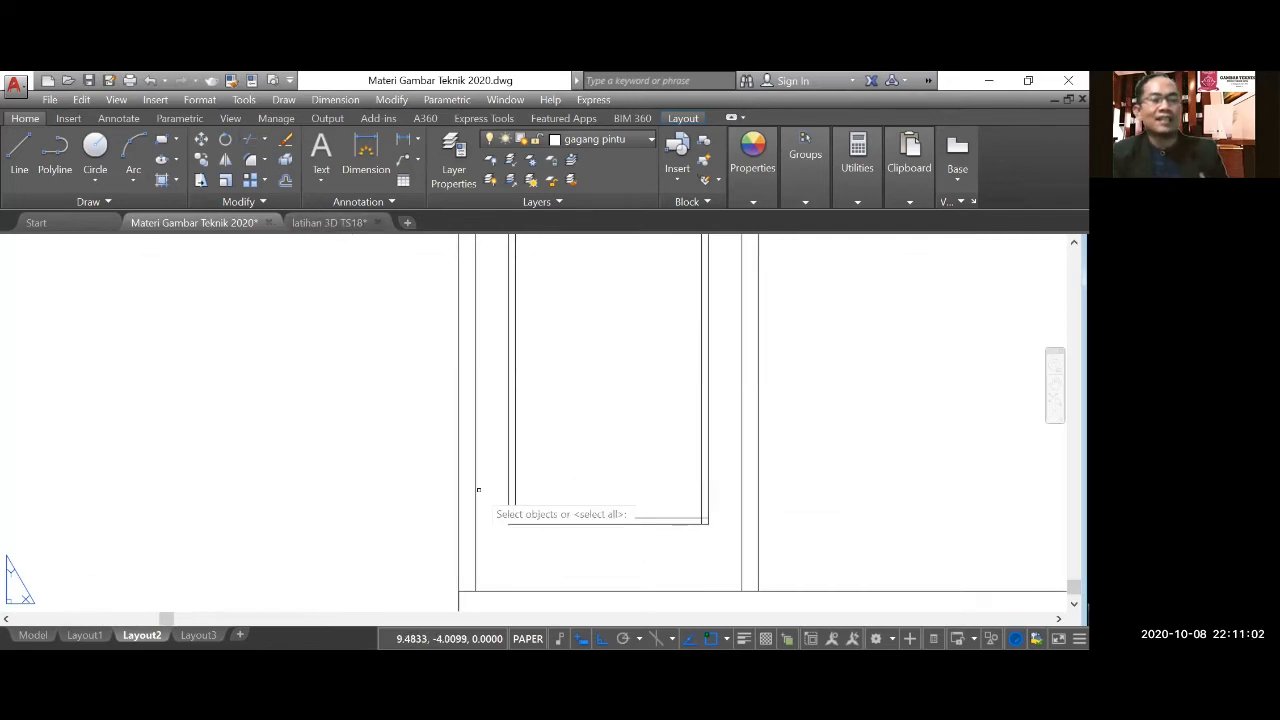
pyautogui.press('Return')
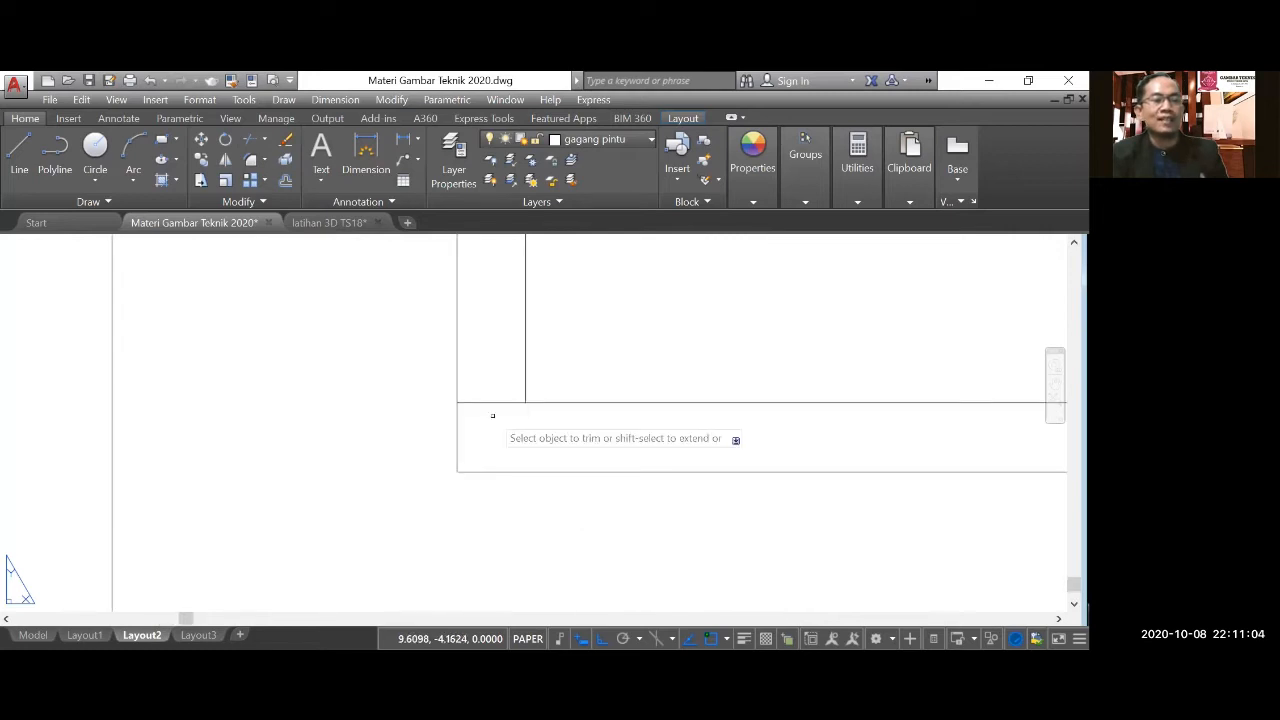
pyautogui.scroll(-2, 276, 466)
pyautogui.scroll(-3, 277, 466)
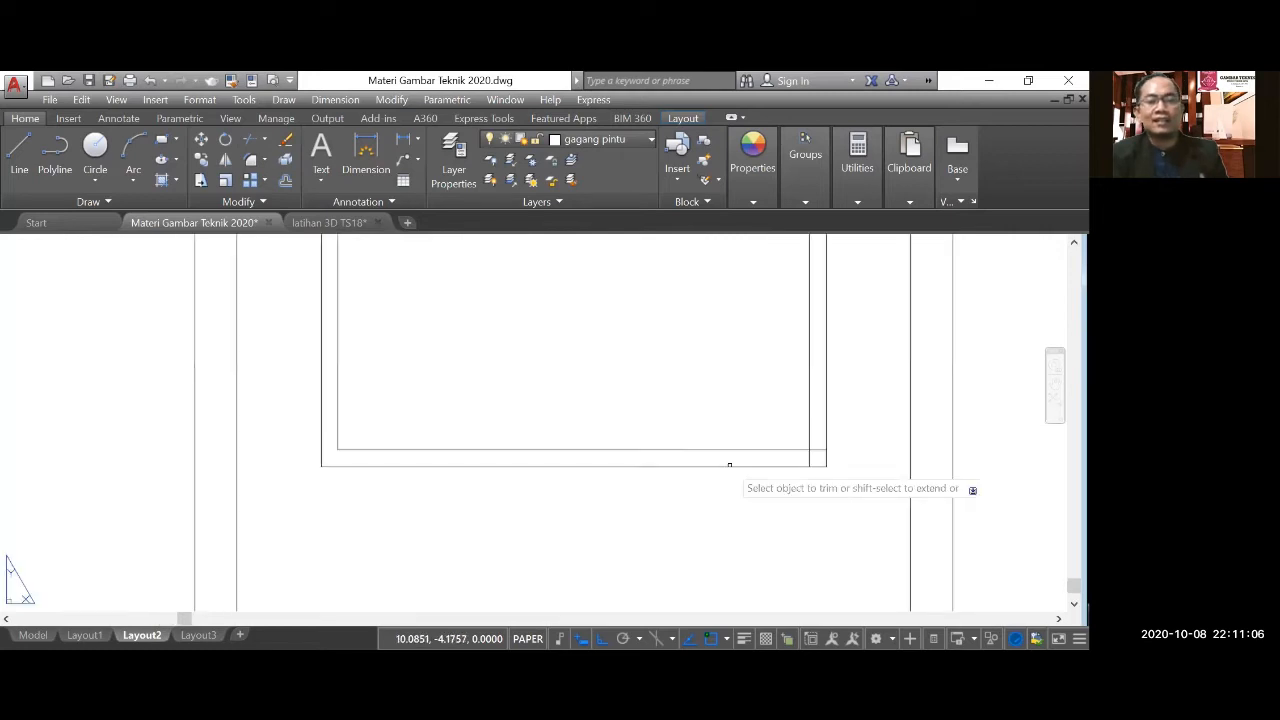
pyautogui.scroll(3, 729, 465)
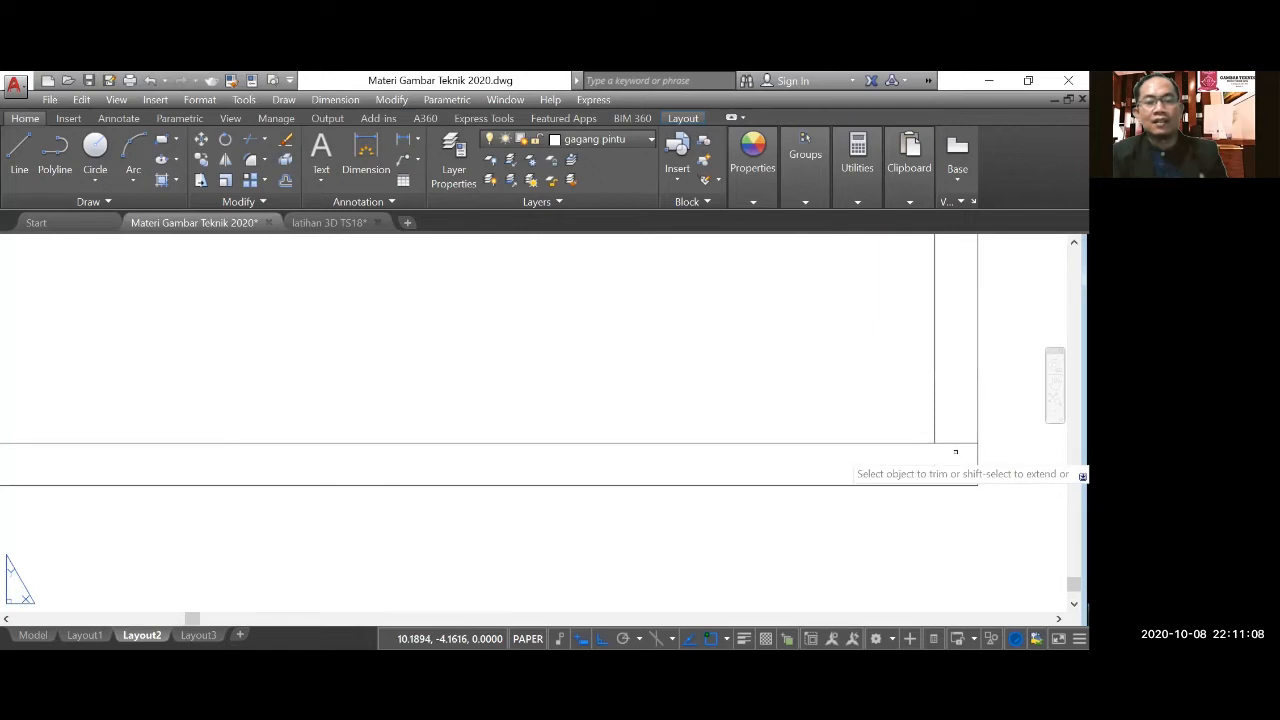
pyautogui.scroll(-2, 600, 506)
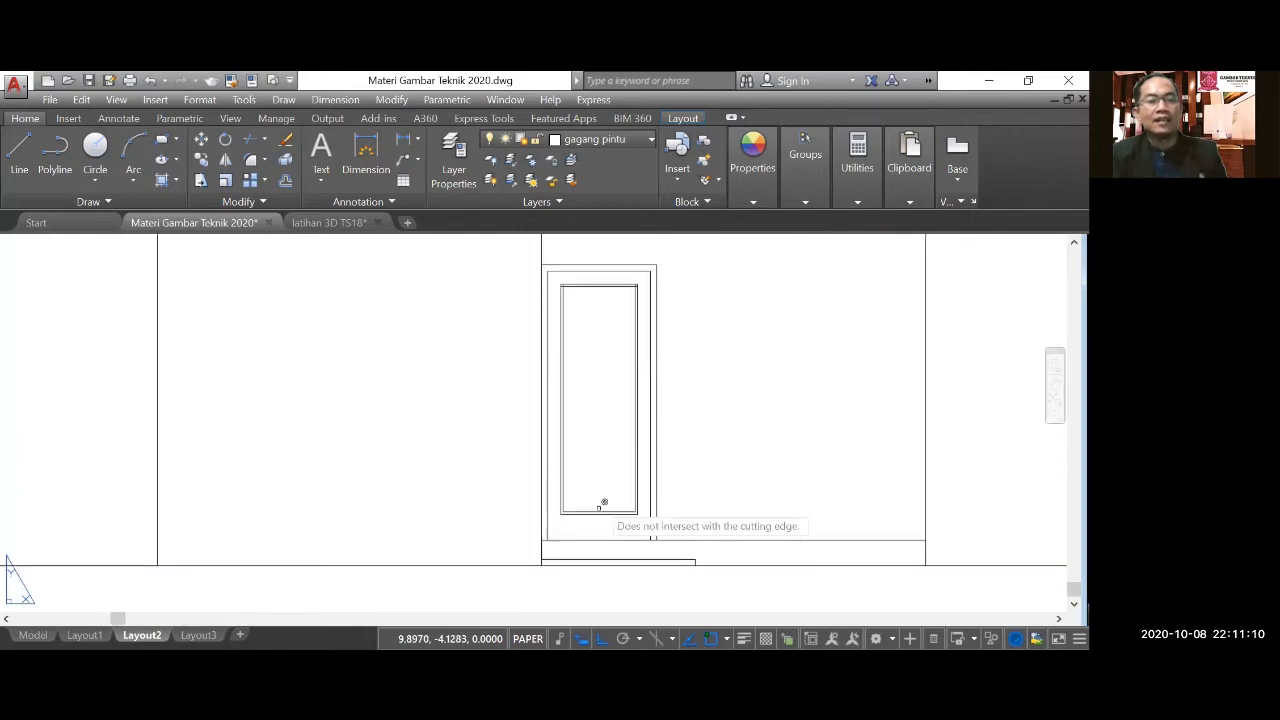
# Trim the crossing lines at the upper right and upper left corners of the panel's inset border.
pyautogui.scroll(2, 634, 290)
pyautogui.scroll(3, 641, 289)
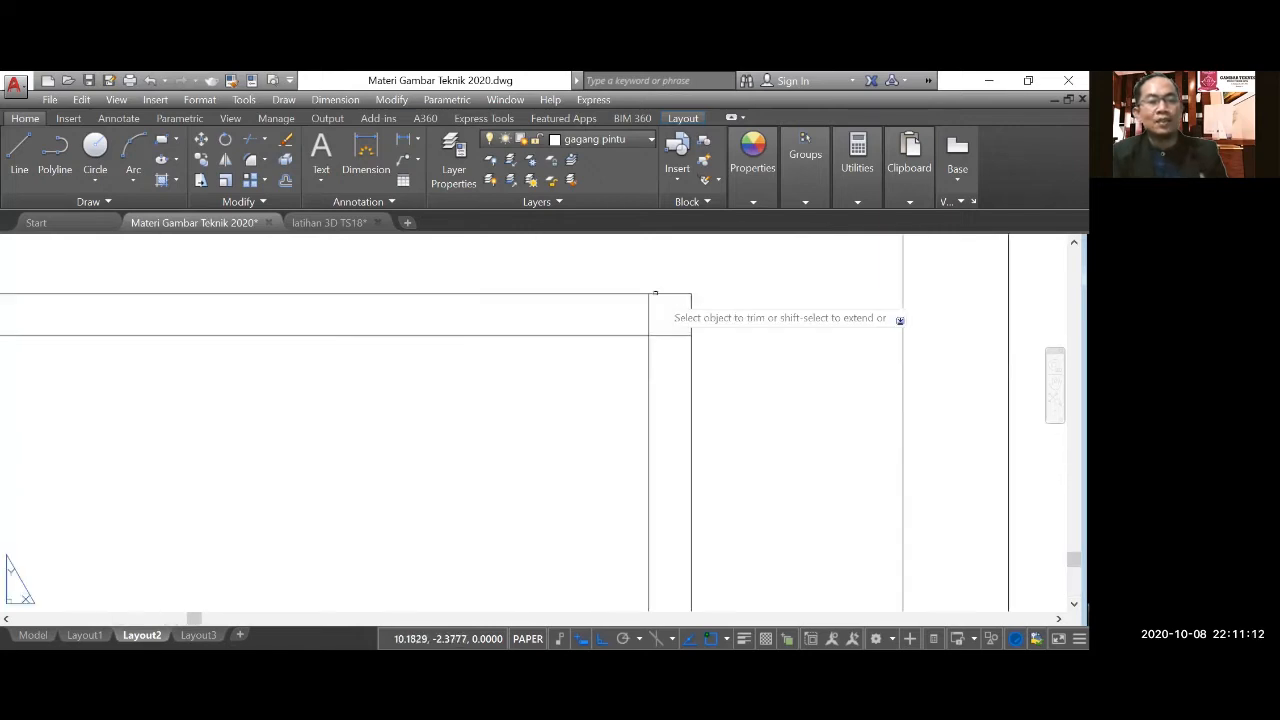
pyautogui.scroll(2, 663, 300)
pyautogui.click(676, 376)
pyautogui.click(638, 315)
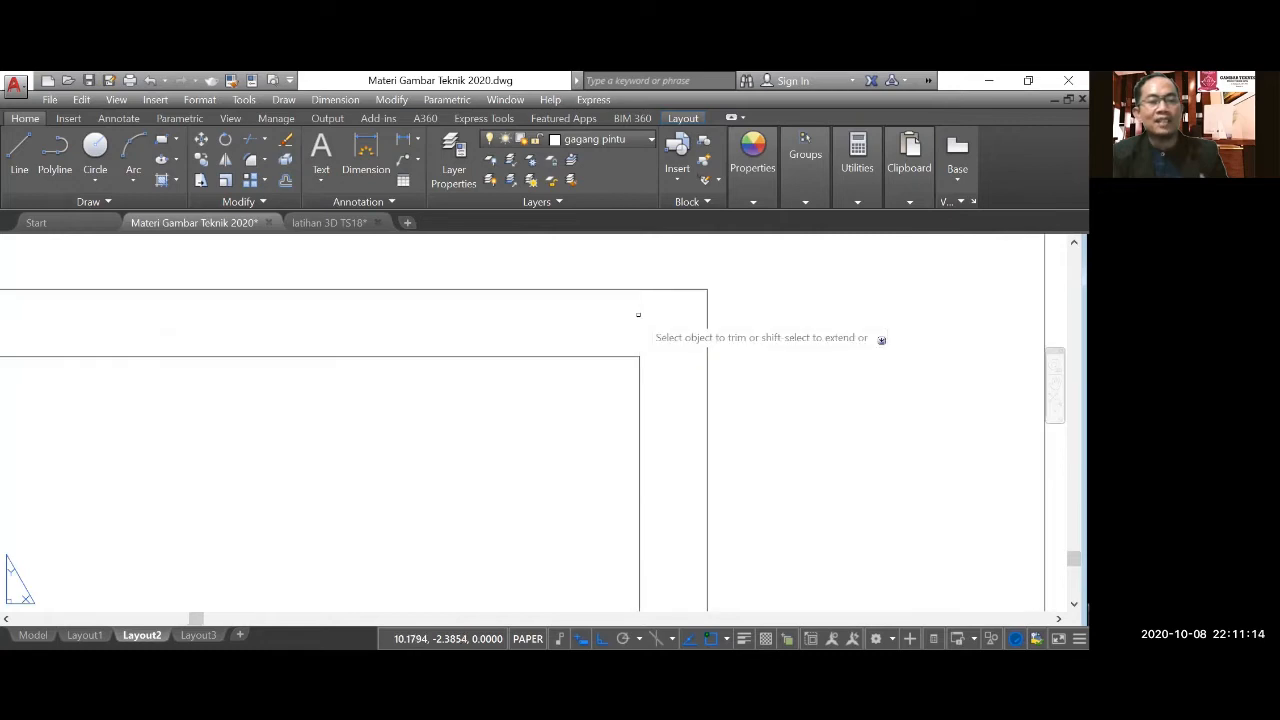
pyautogui.scroll(-3, 638, 315)
pyautogui.scroll(5, 314, 376)
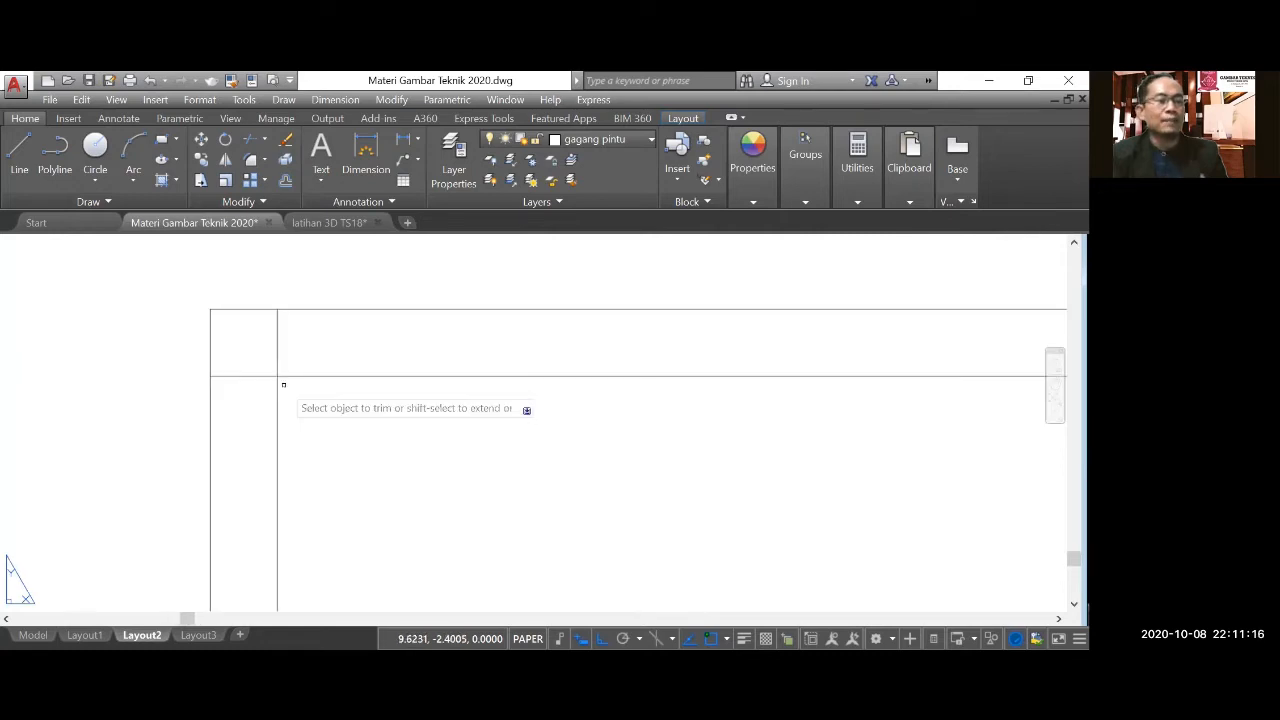
pyautogui.click(250, 397)
pyautogui.click(245, 362)
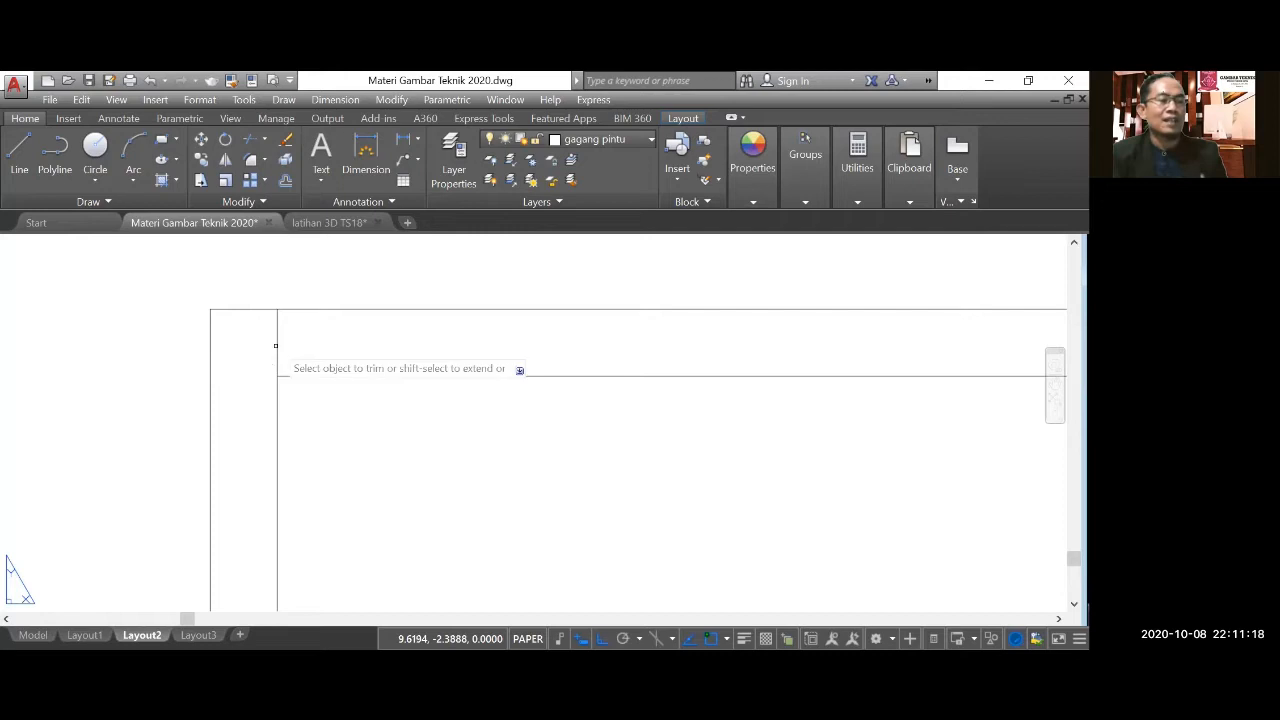
pyautogui.scroll(-5, 372, 401)
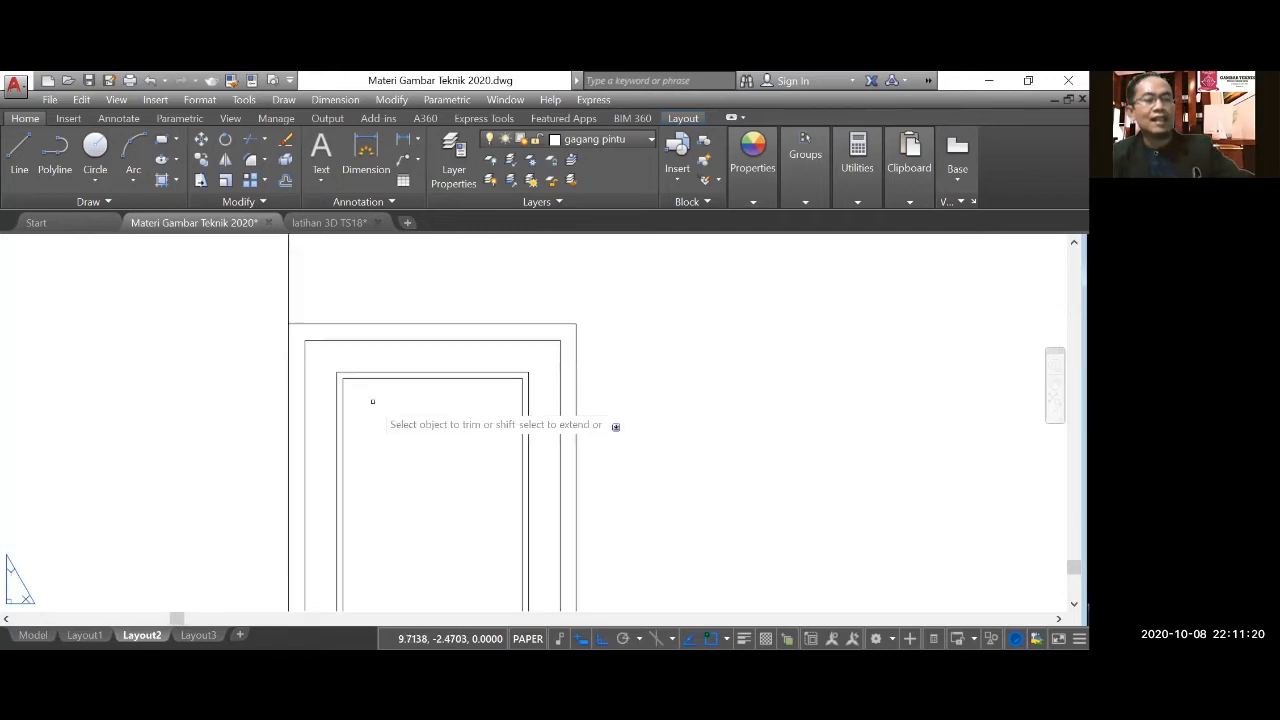
pyautogui.scroll(-3, 372, 401)
pyautogui.scroll(-5, 491, 363)
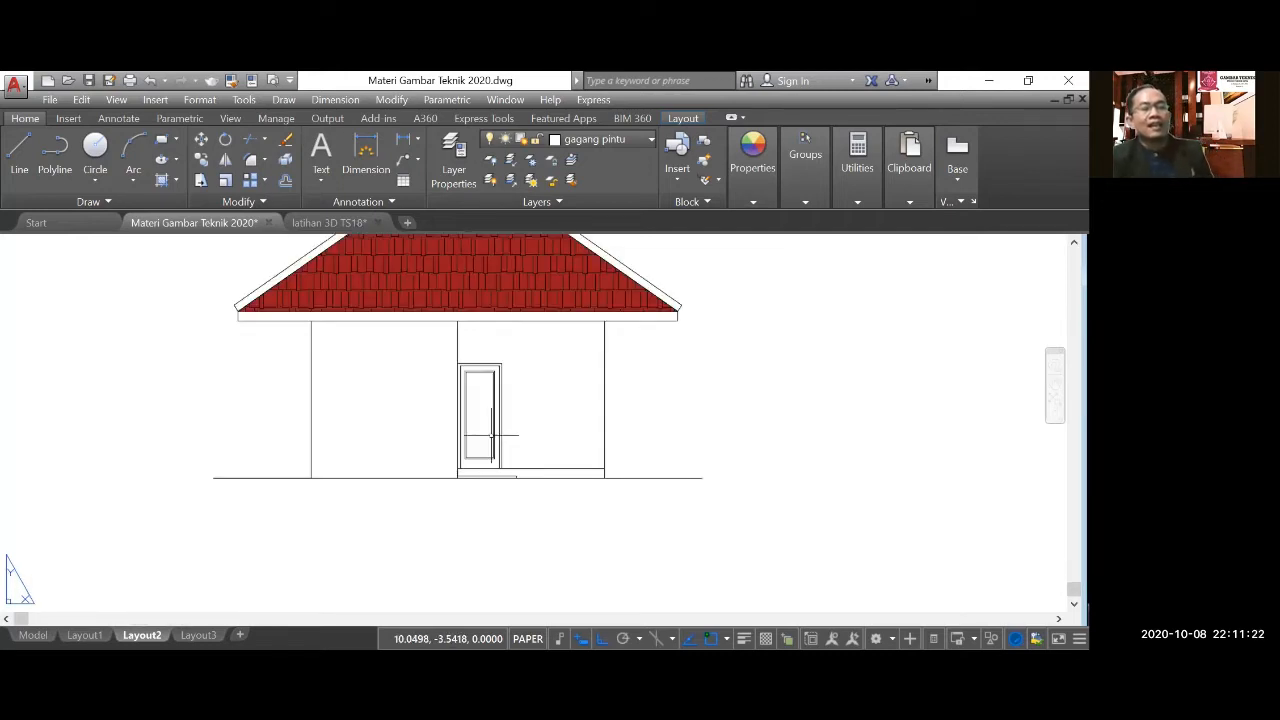
# Examine the front elevation and the front windows of the living room and bedroom in the floor plan.
pyautogui.scroll(4, 476, 504)
pyautogui.scroll(-1, 476, 504)
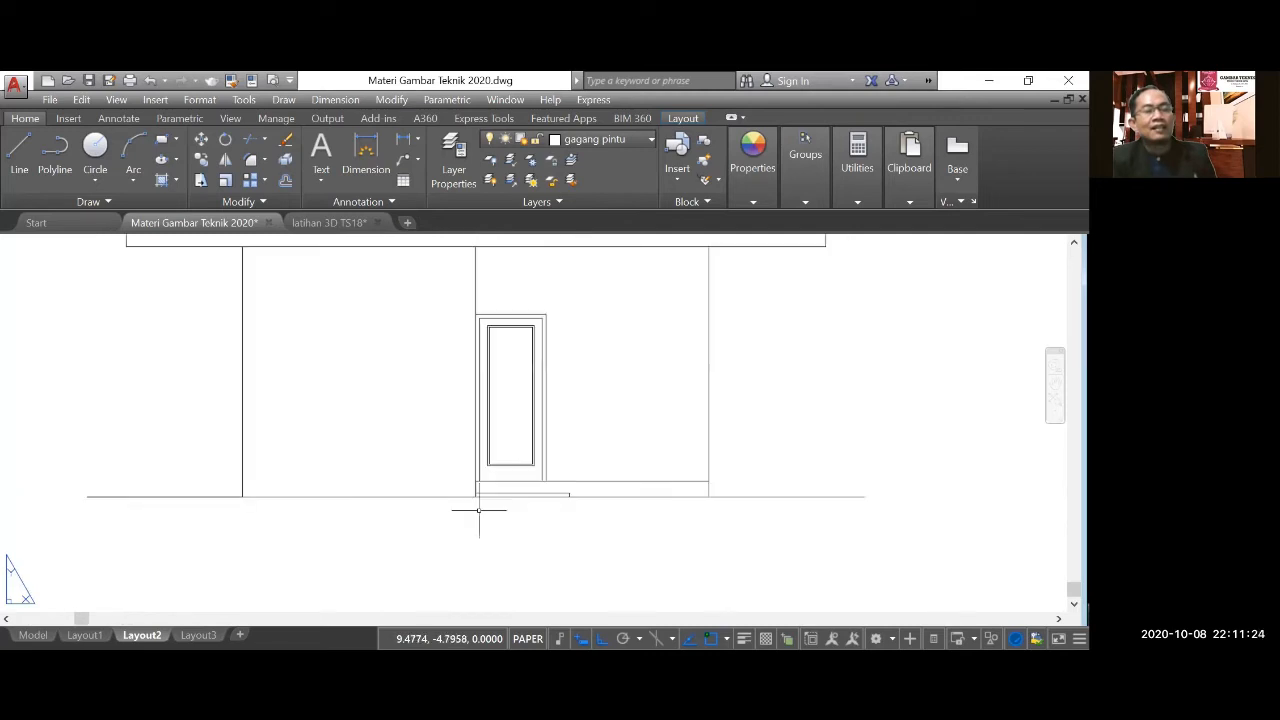
pyautogui.scroll(-3, 478, 508)
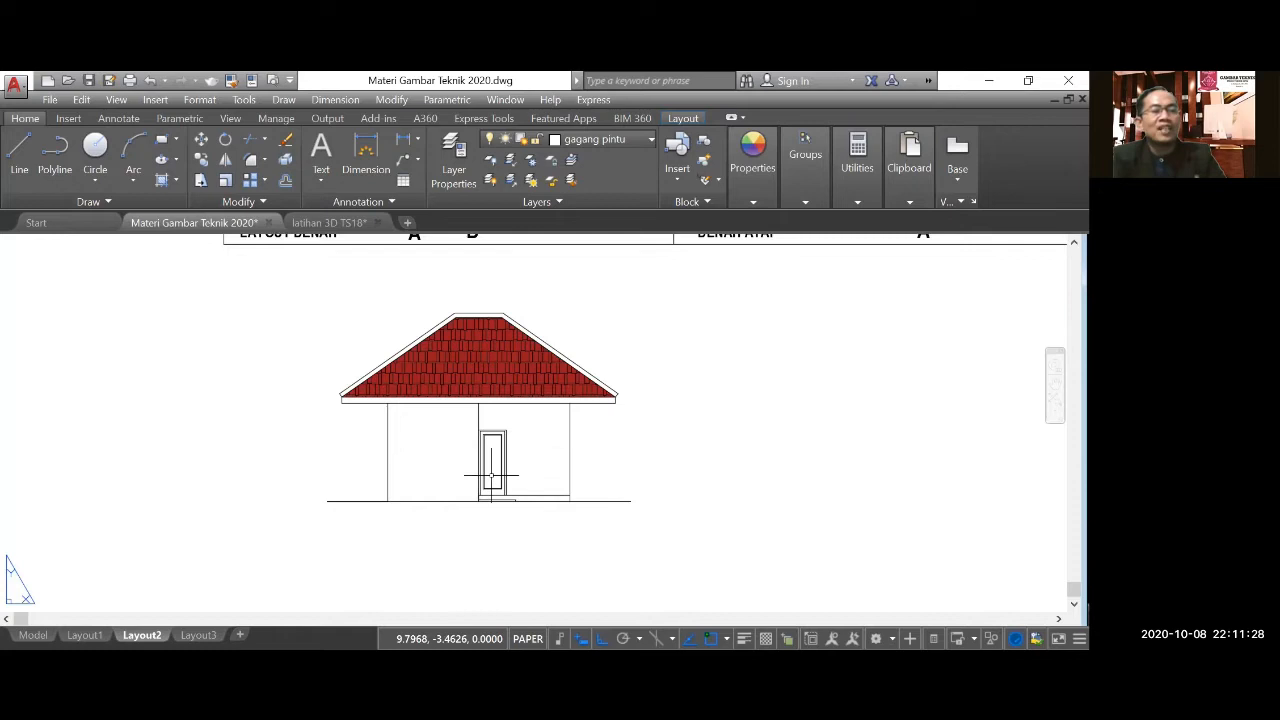
pyautogui.scroll(-3, 516, 497)
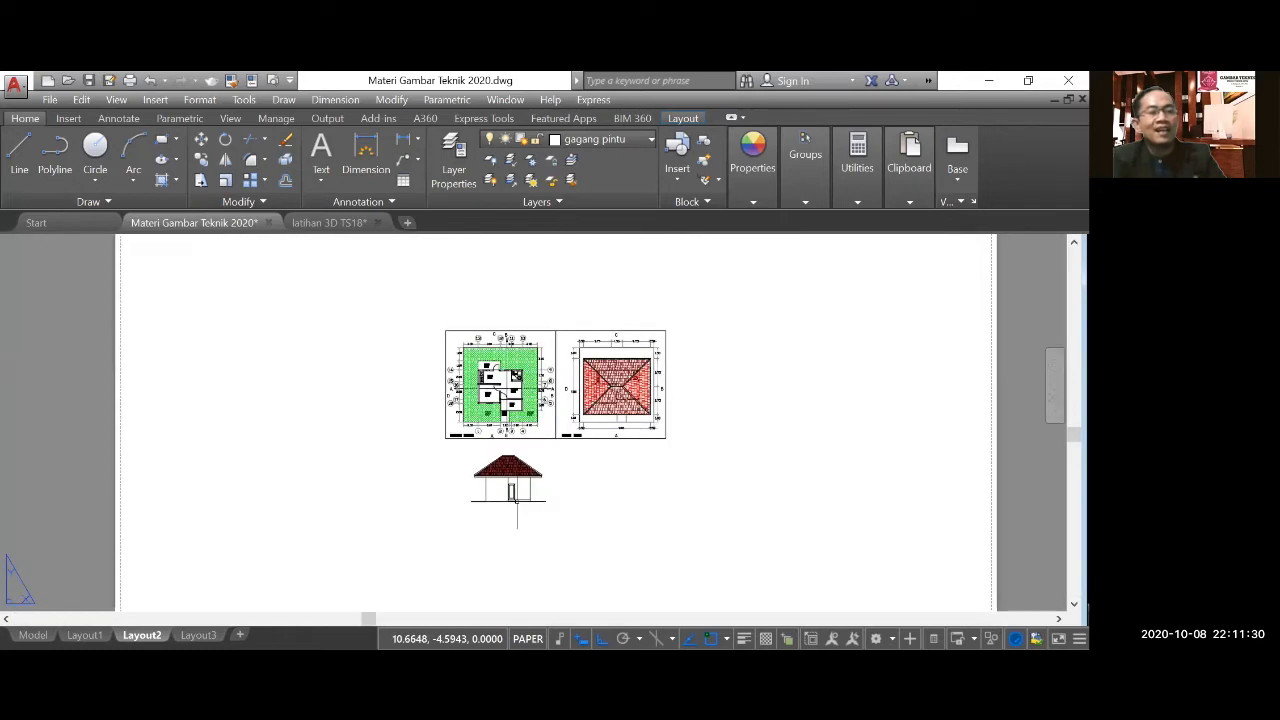
pyautogui.scroll(5, 506, 395)
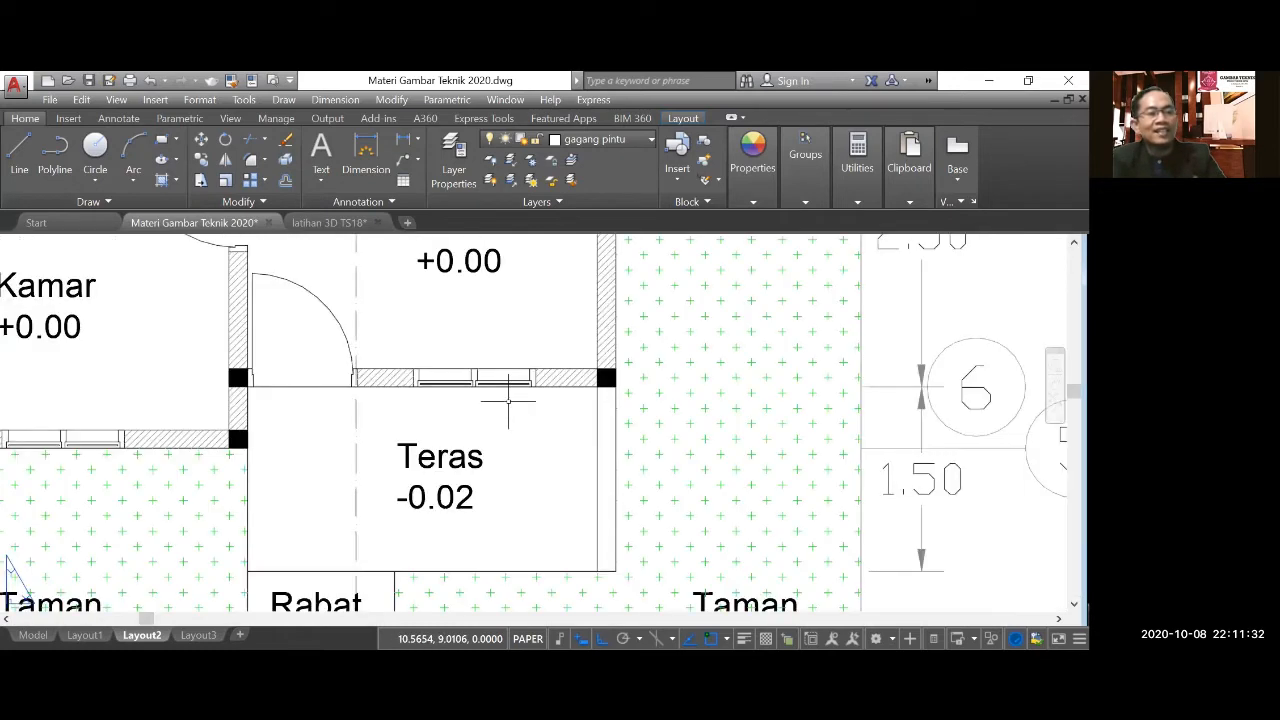
pyautogui.scroll(-5, 473, 380)
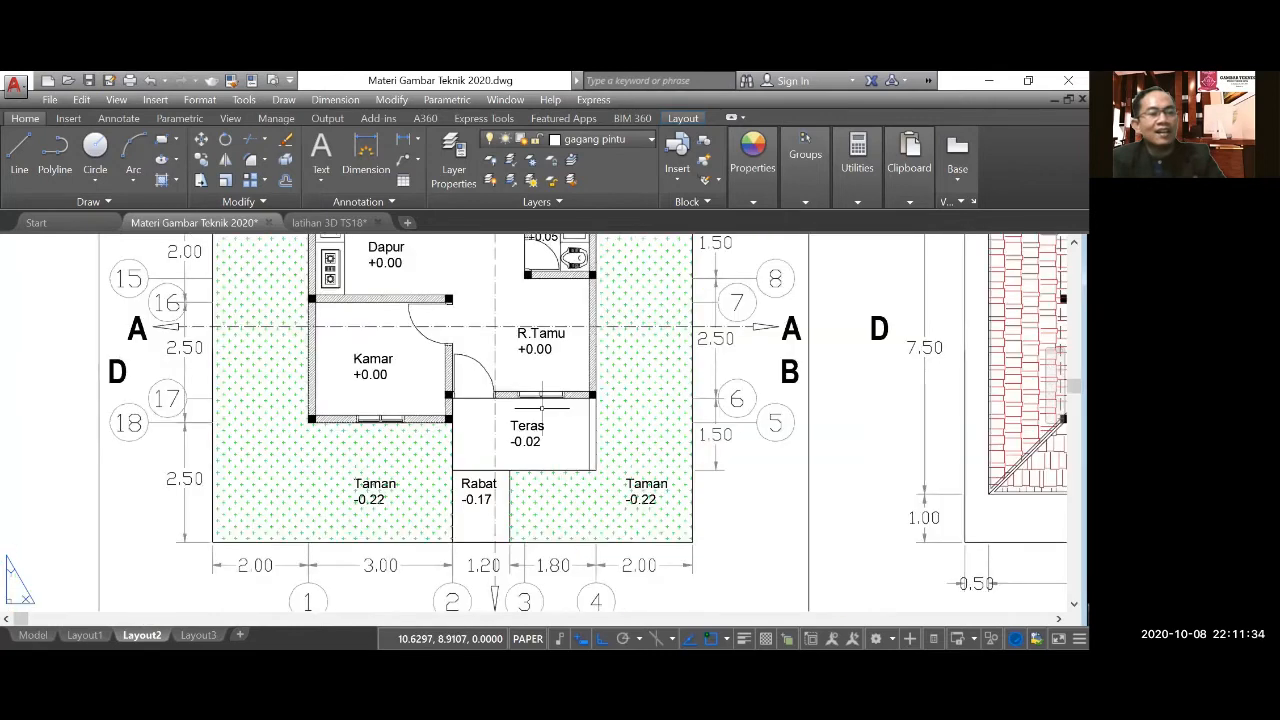
pyautogui.scroll(2, 370, 425)
pyautogui.scroll(3, 383, 413)
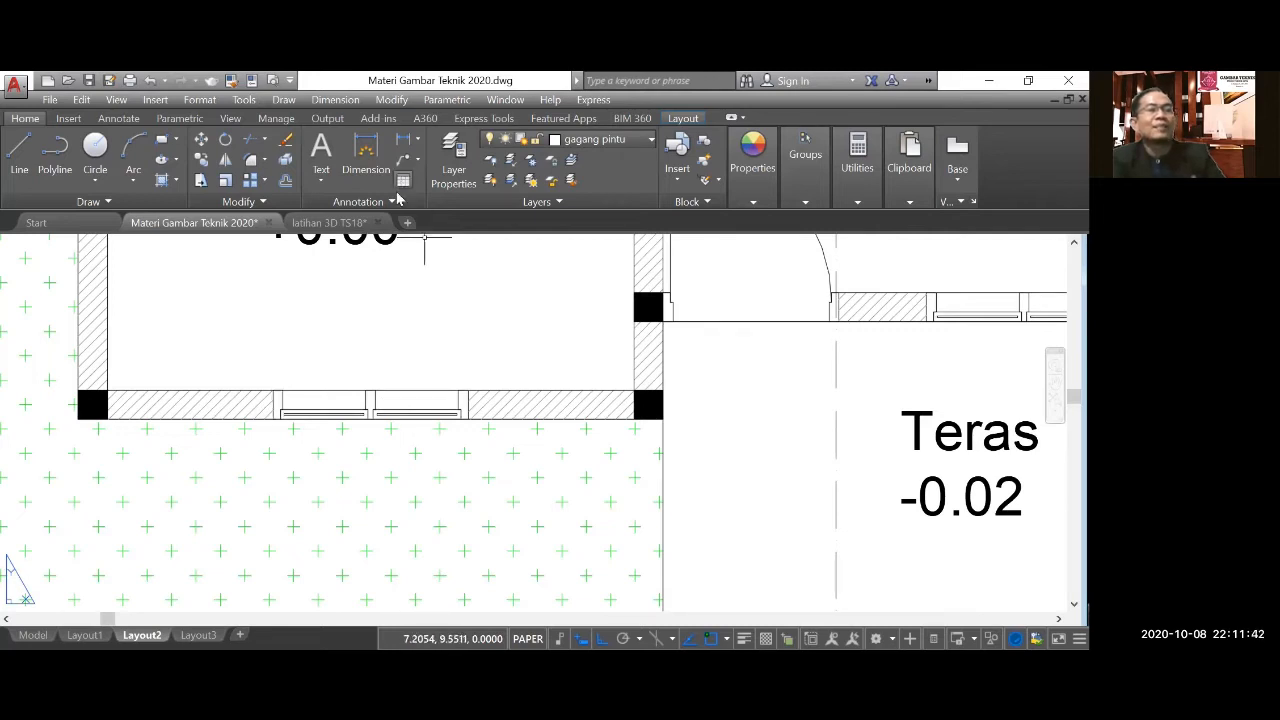
# Measure the width of the bedroom's front window in the floor plan with a linear dimension.
pyautogui.click(338, 101)
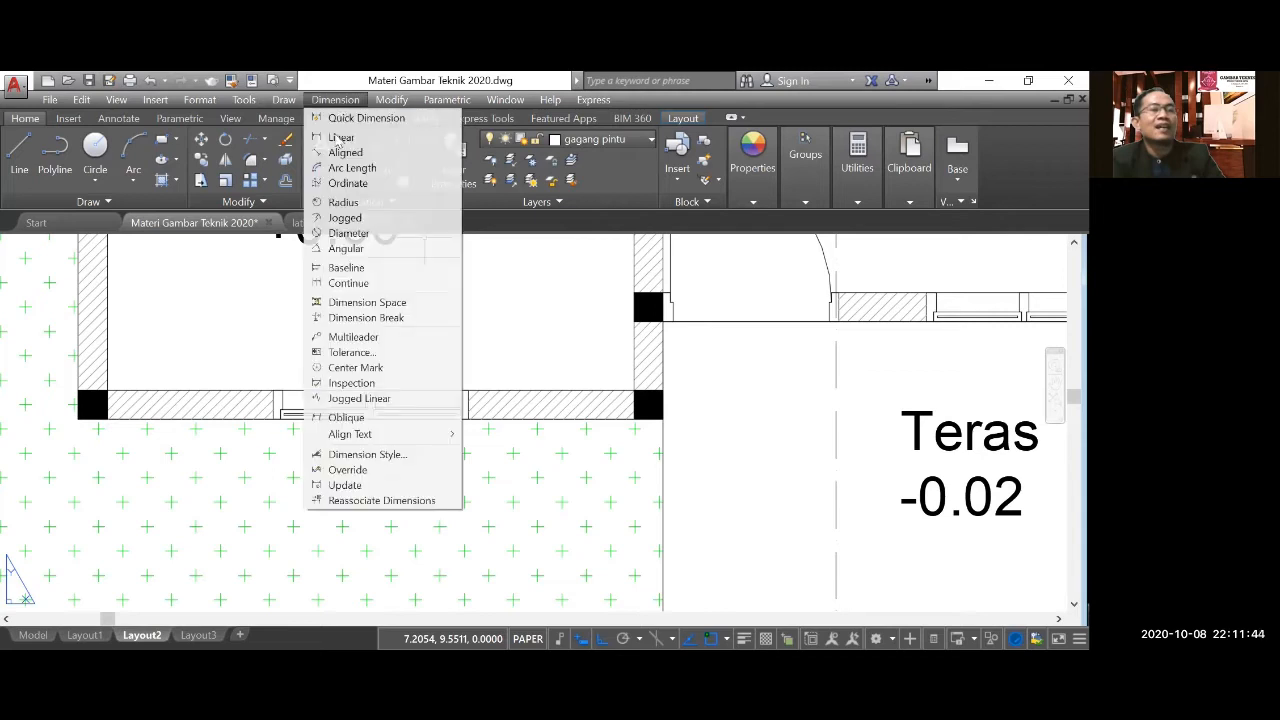
pyautogui.press('Return')
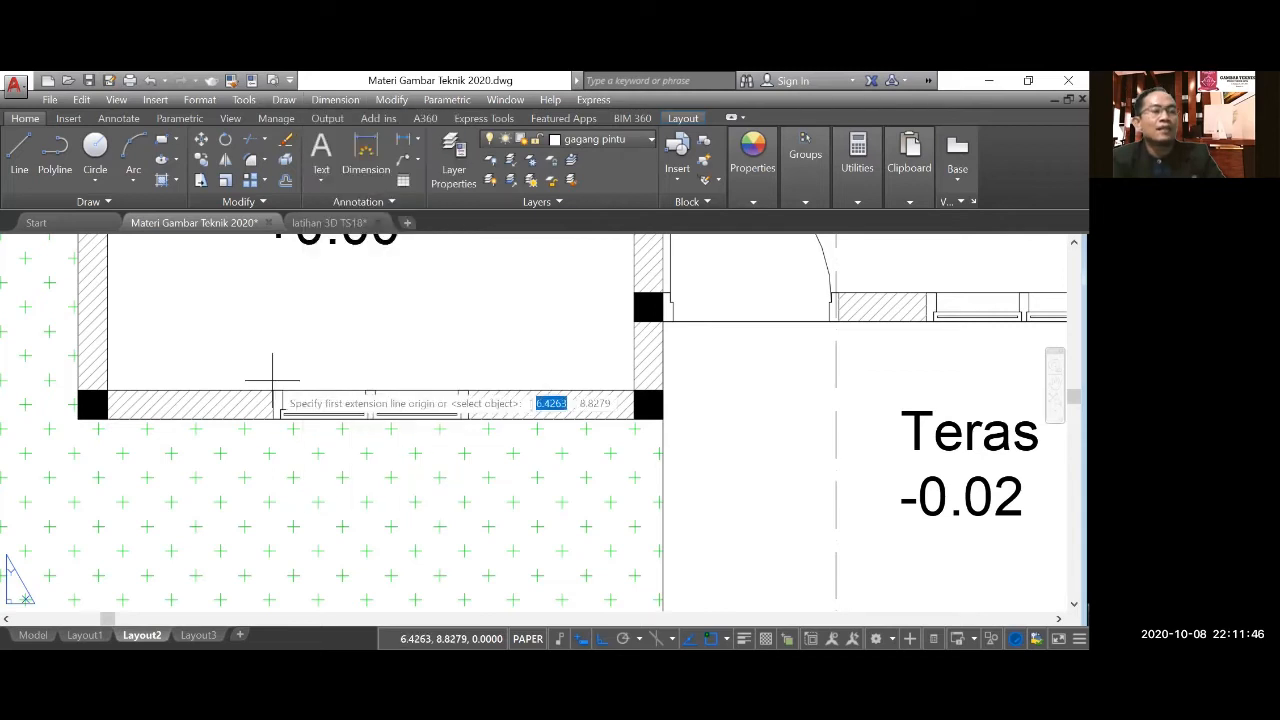
pyautogui.click(276, 401)
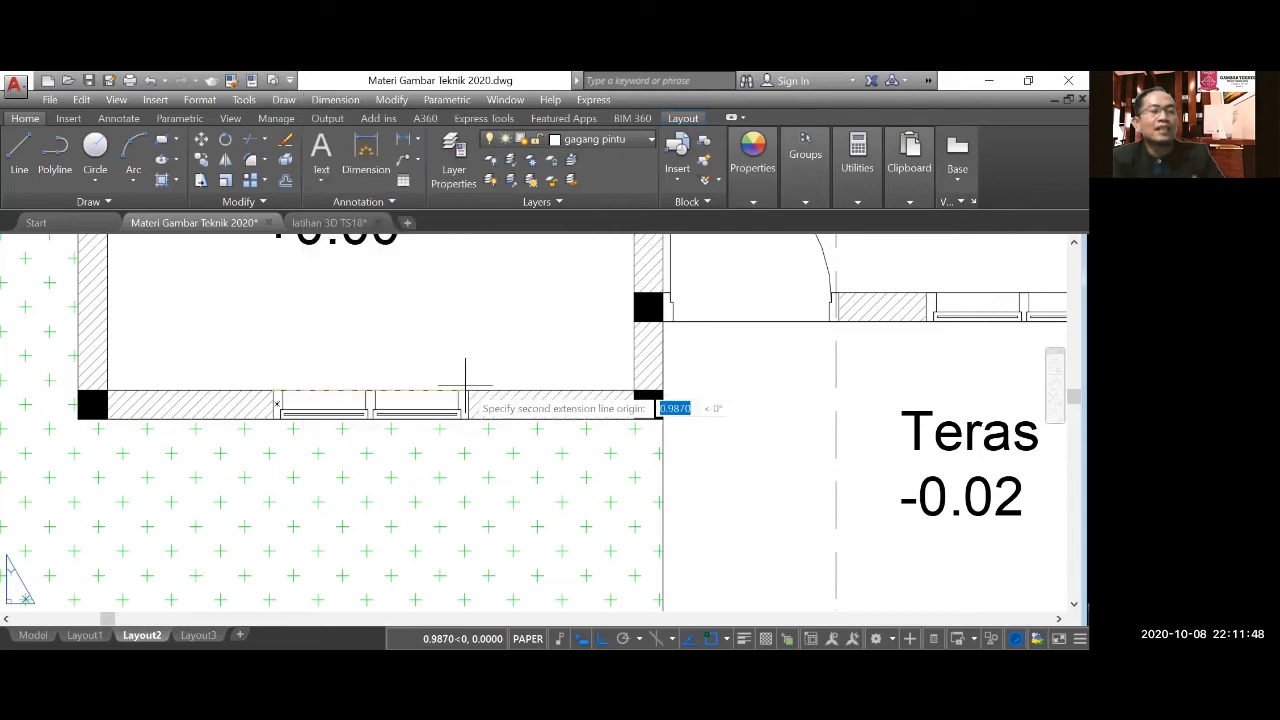
pyautogui.click(467, 391)
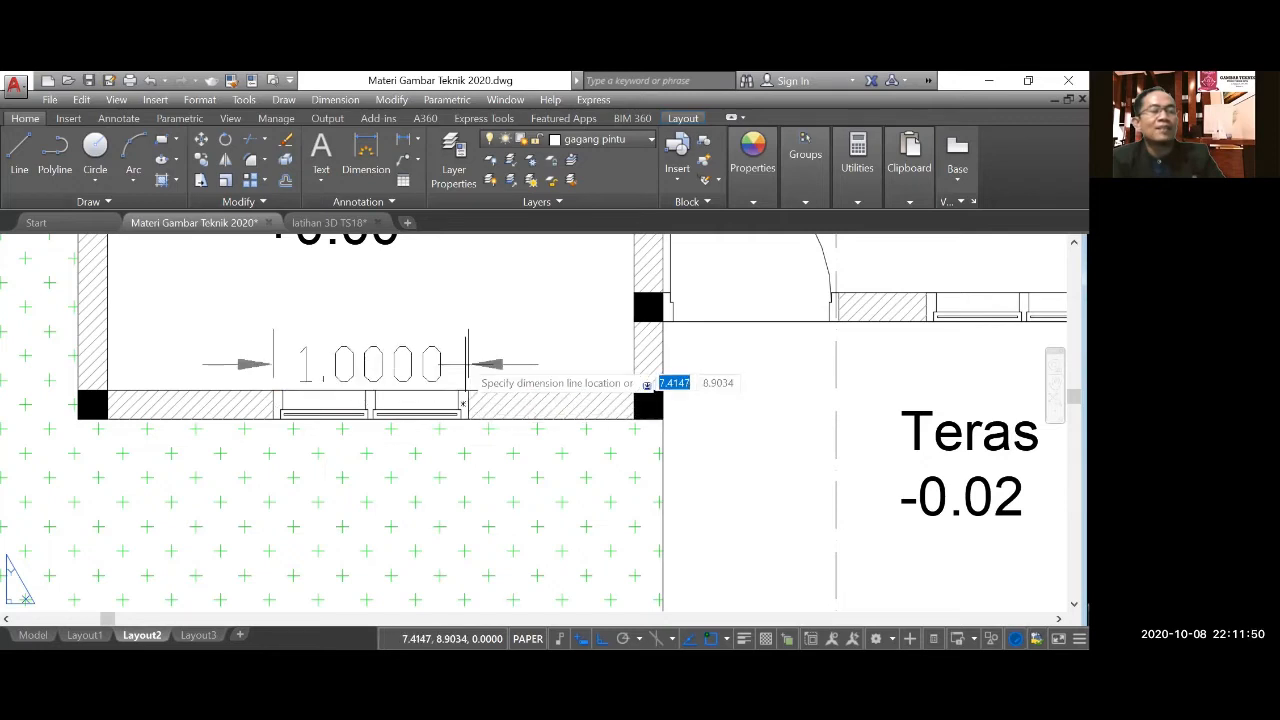
pyautogui.click(493, 331)
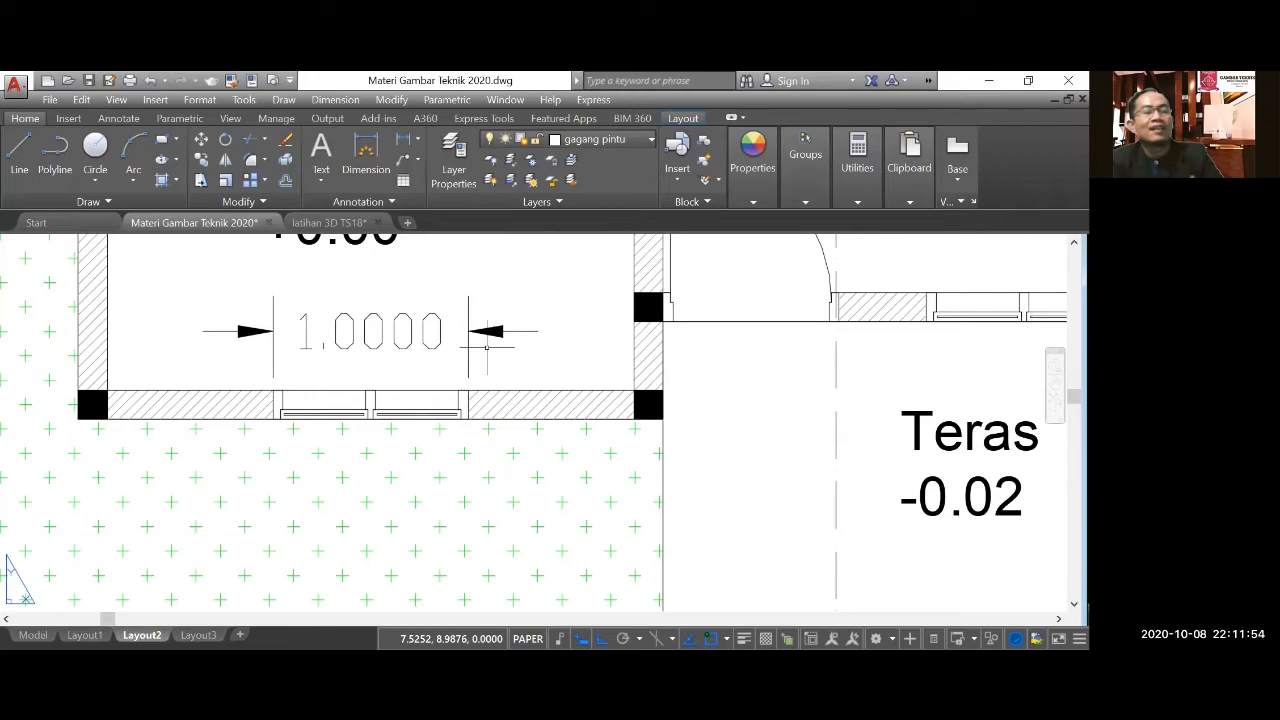
pyautogui.click(425, 332)
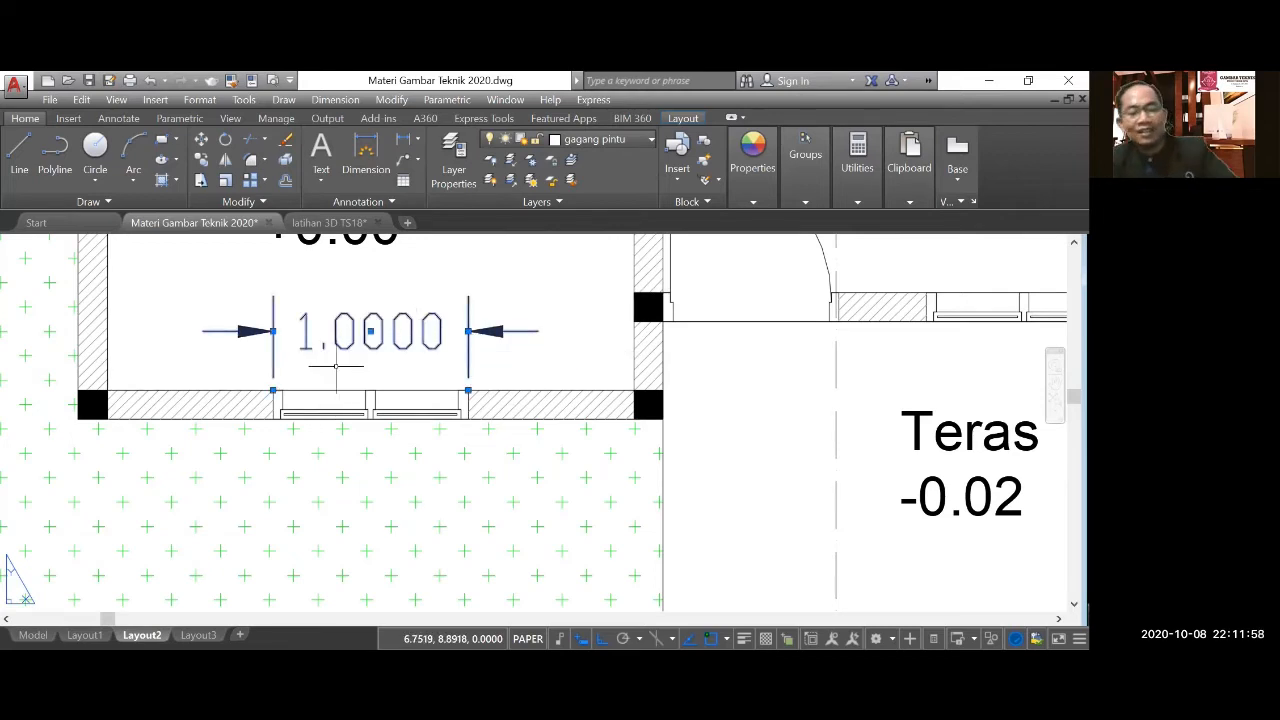
pyautogui.scroll(-10, 340, 386)
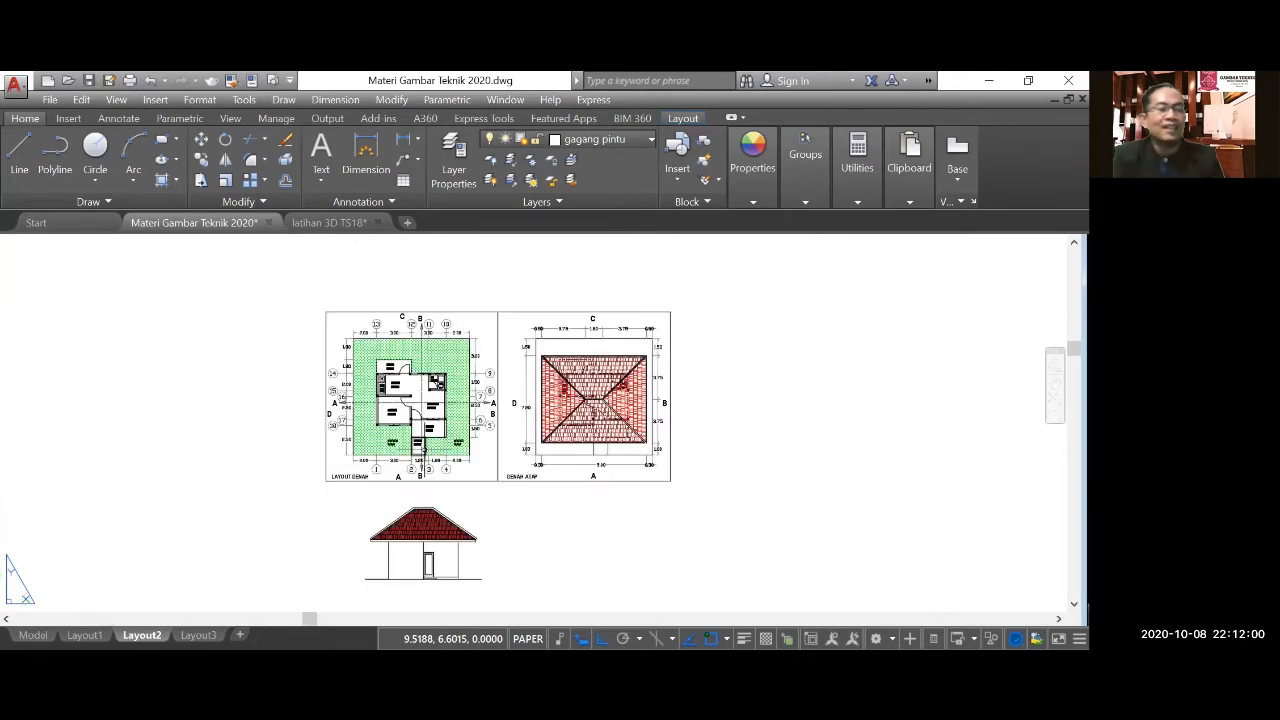
# Offset the elevation's left outer wall line 1.5 inward to mark the front window's vertical centerline.
pyautogui.scroll(2, 409, 543)
pyautogui.scroll(4, 441, 500)
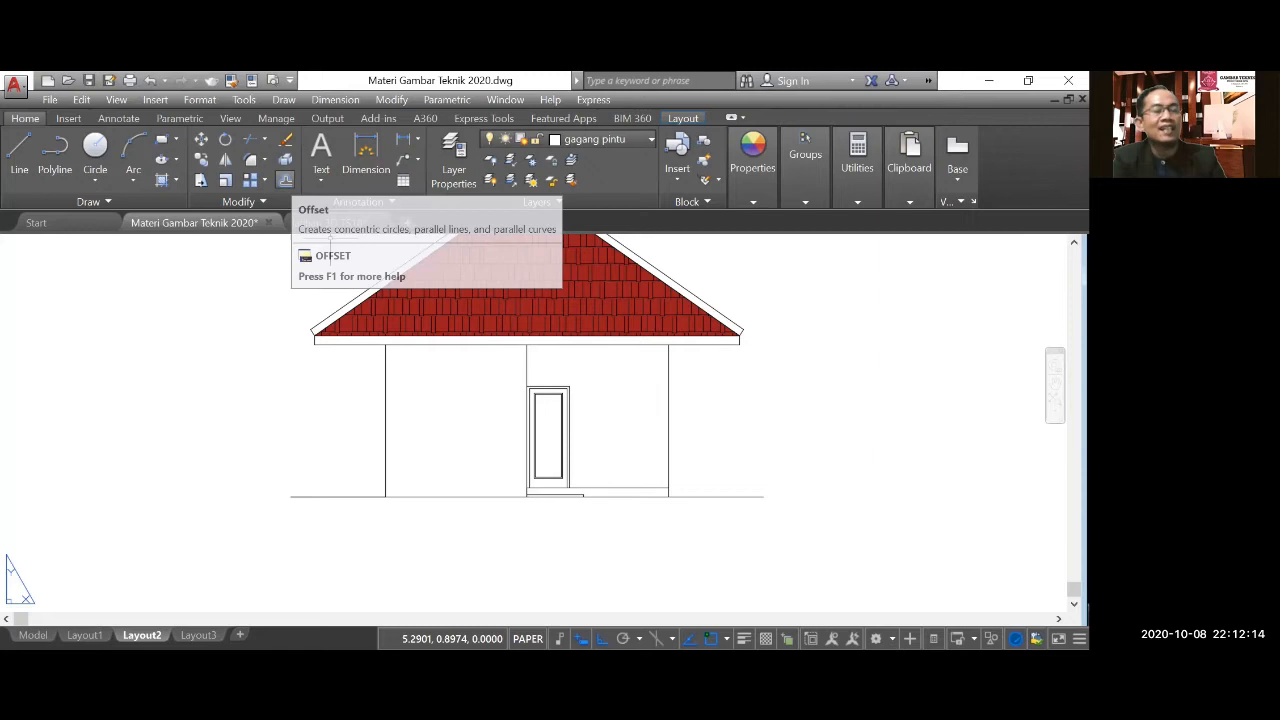
pyautogui.click(285, 180)
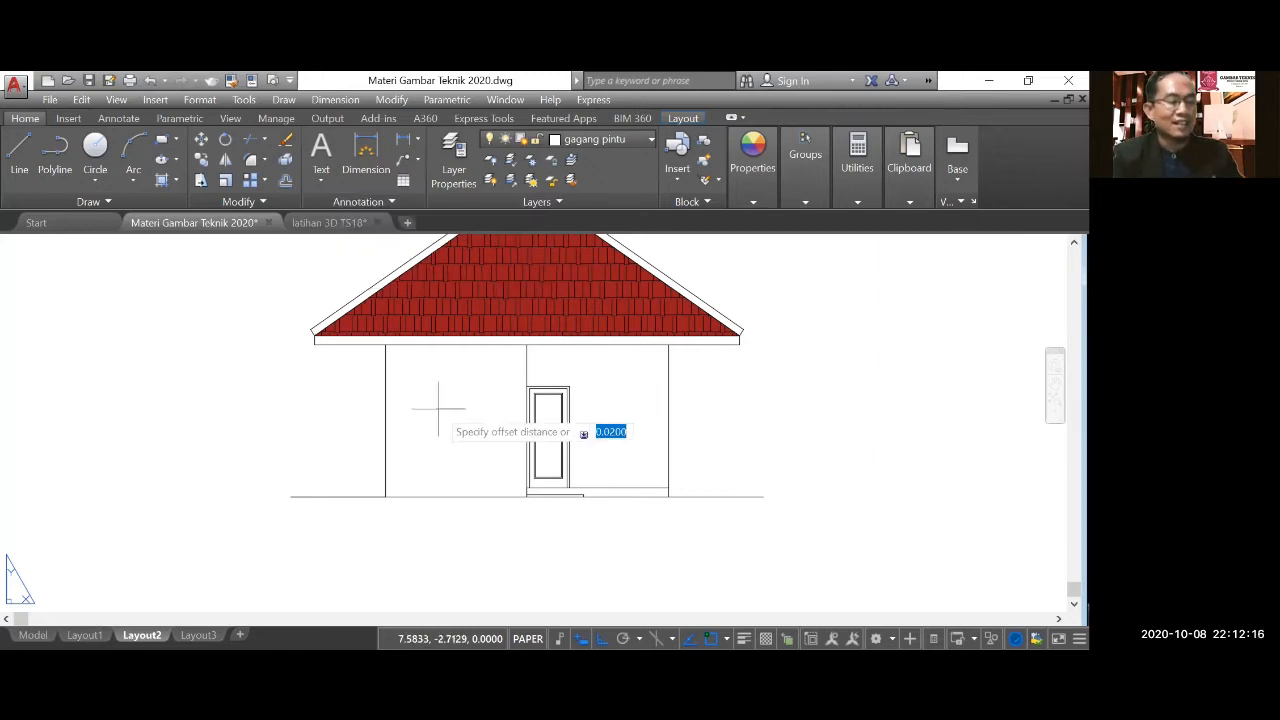
pyautogui.write('1.')
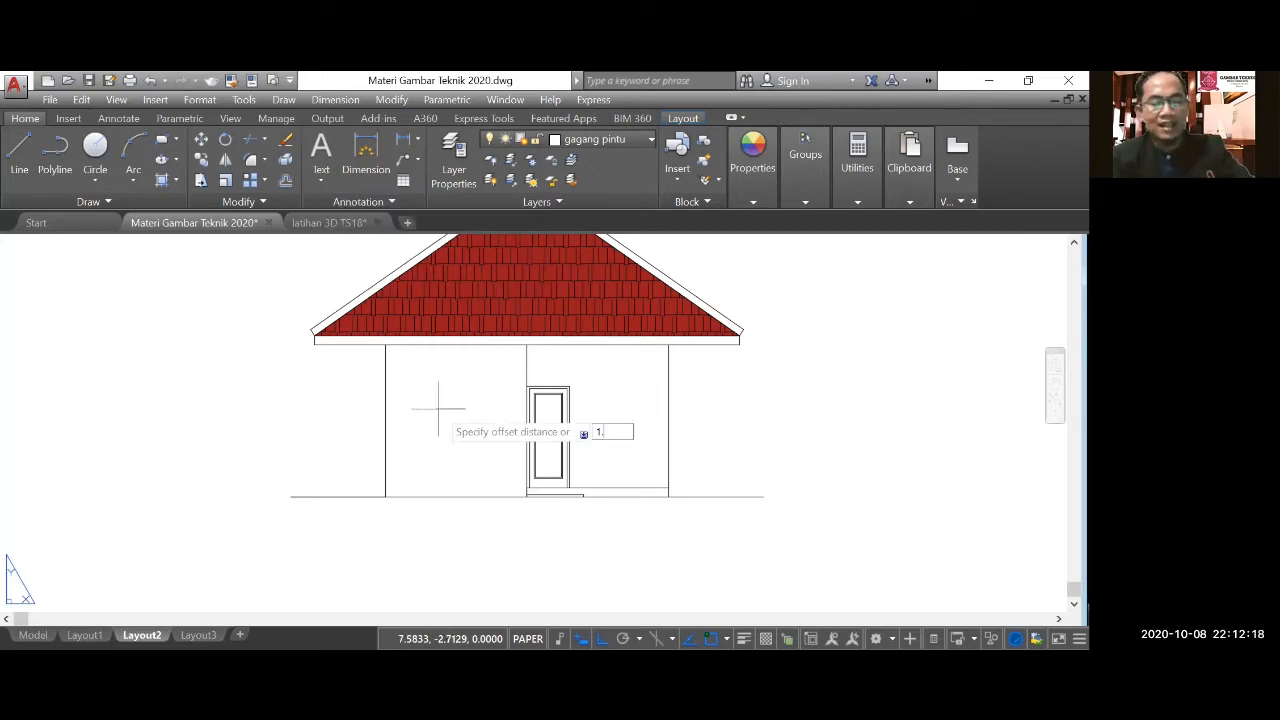
pyautogui.press('Return')
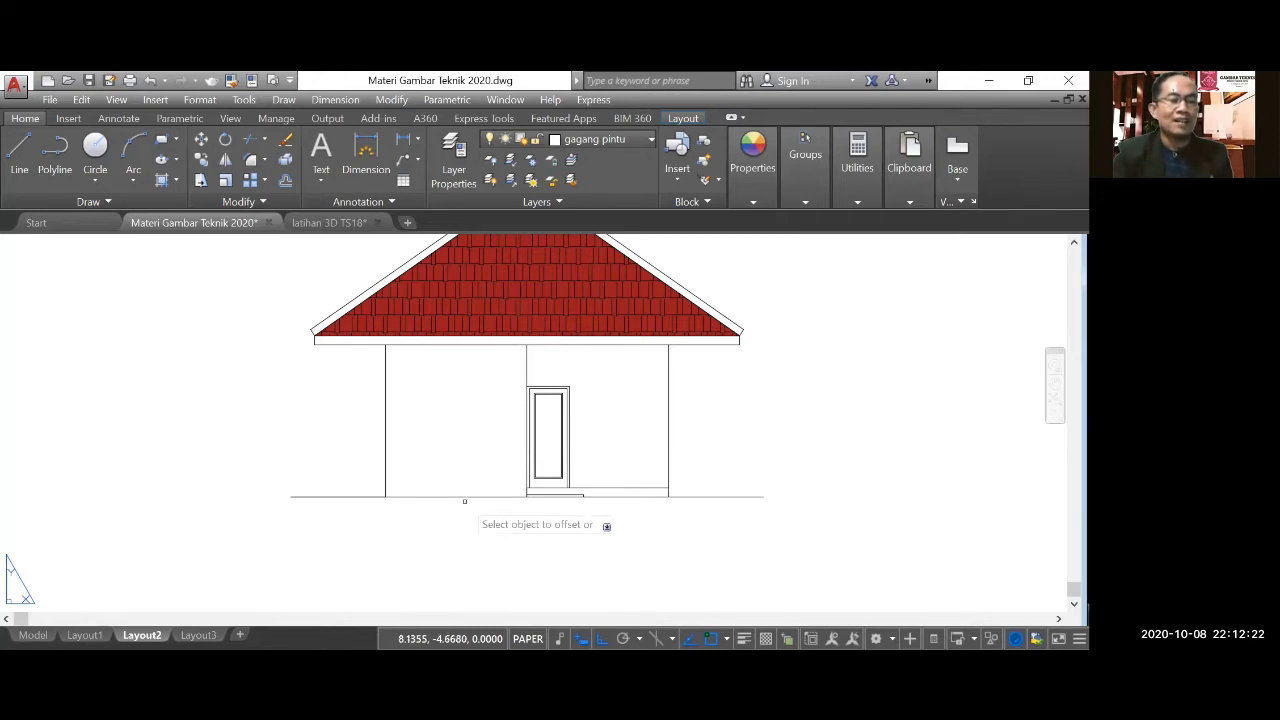
pyautogui.click(385, 463)
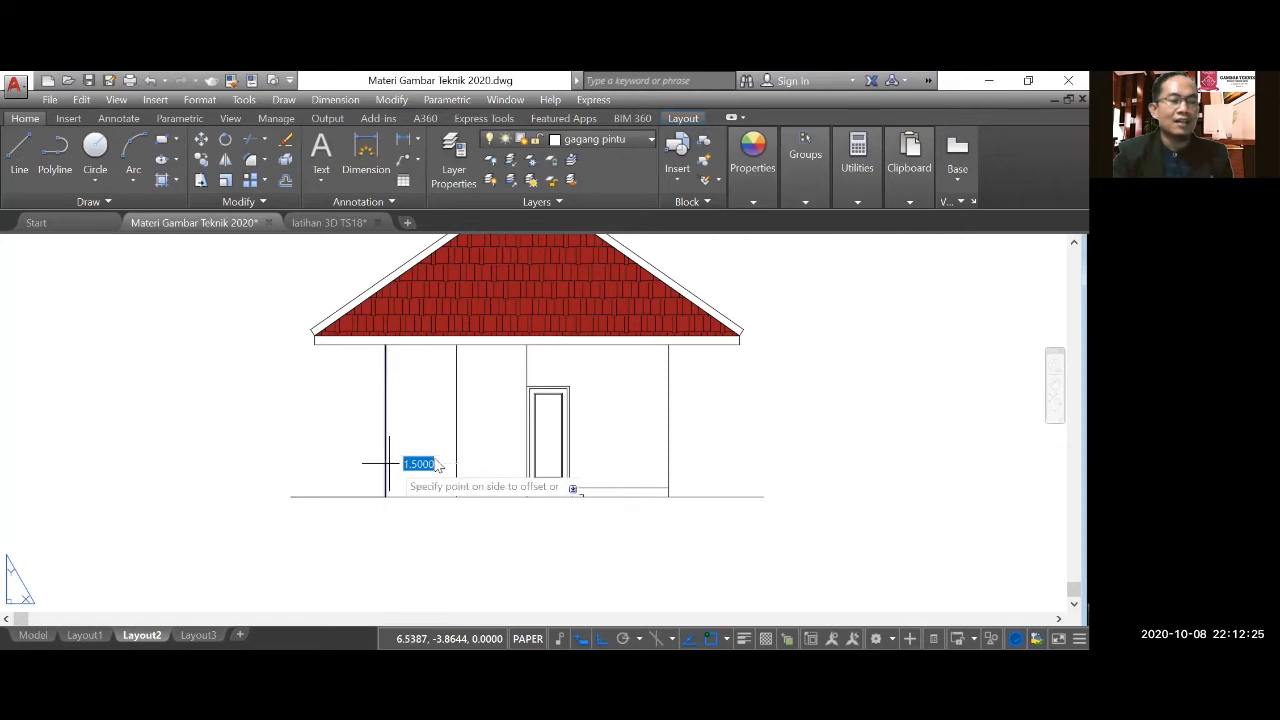
pyautogui.click(490, 458)
pyautogui.press('Escape')
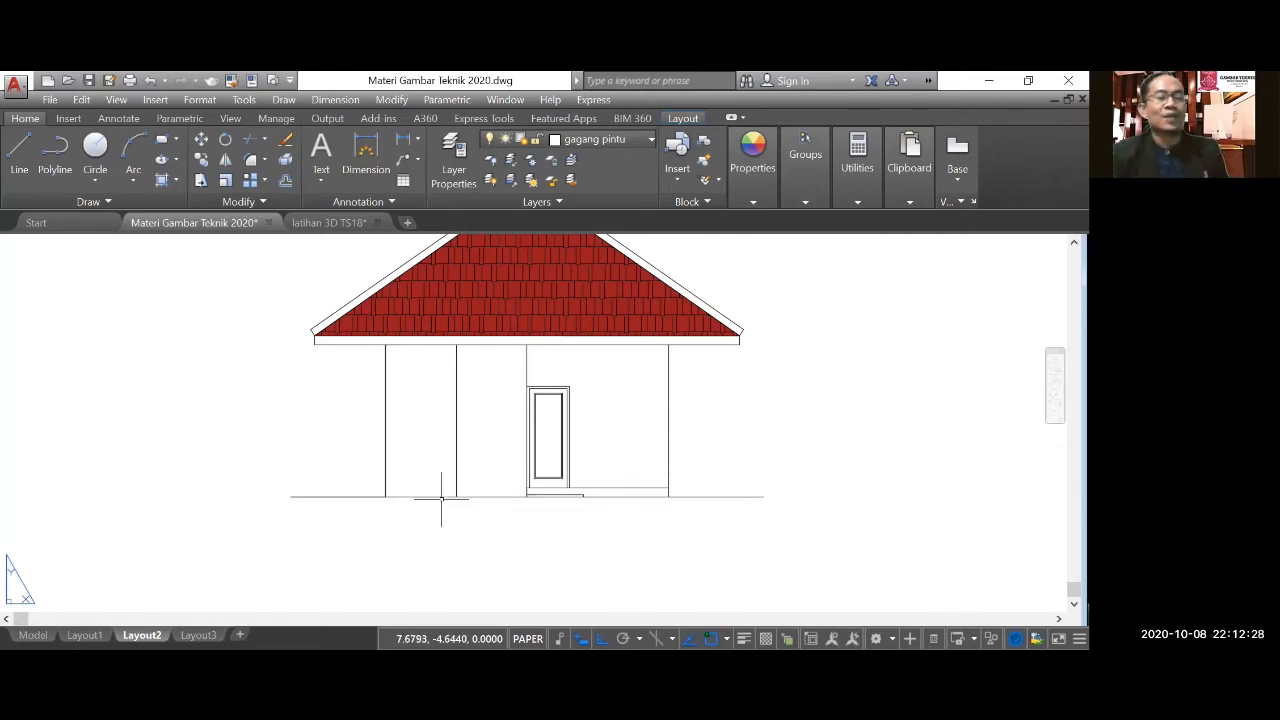
# Offset the terrace floor line 0.8 upward to set the window sill height.
pyautogui.scroll(2, 463, 451)
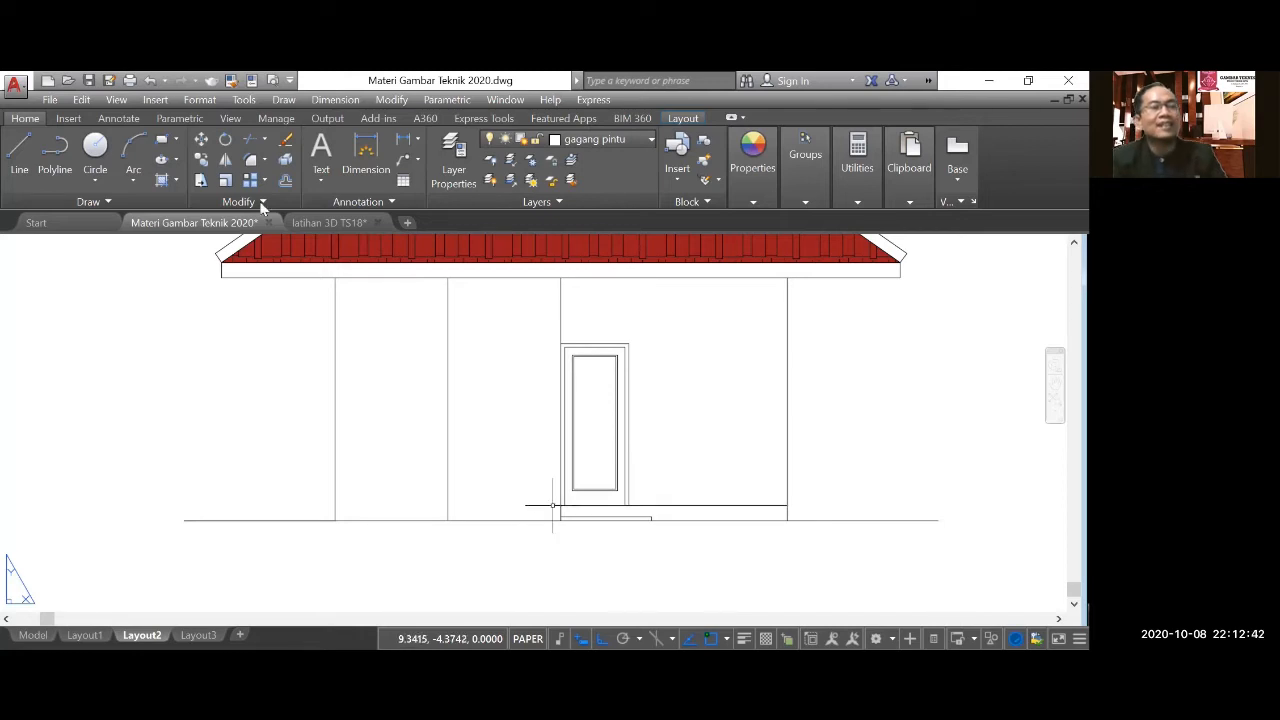
pyautogui.click(285, 180)
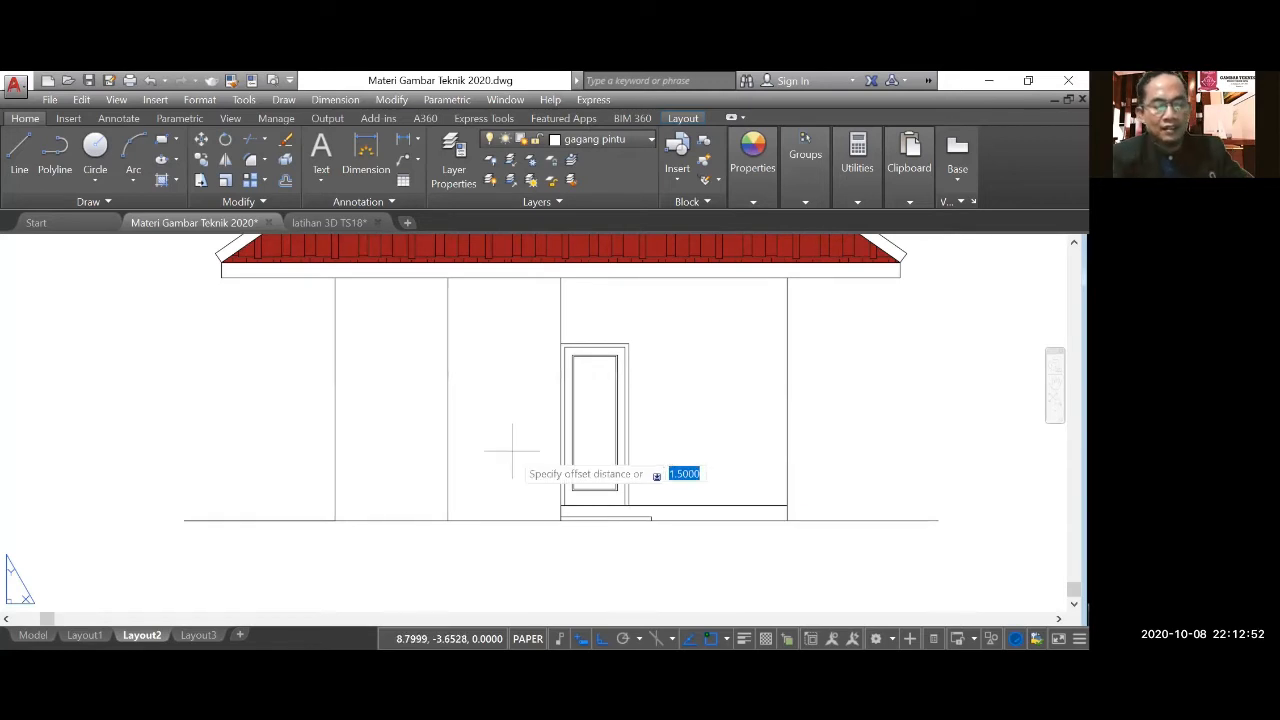
pyautogui.write('0.8')
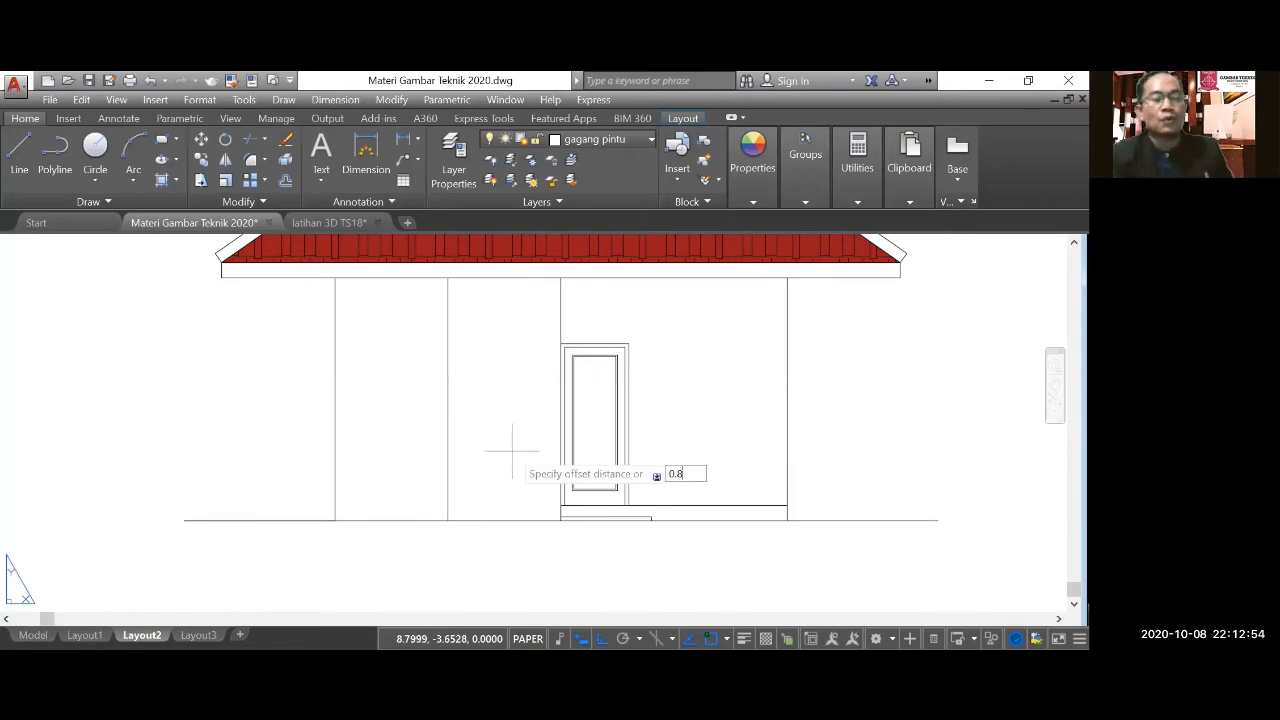
pyautogui.press('Return')
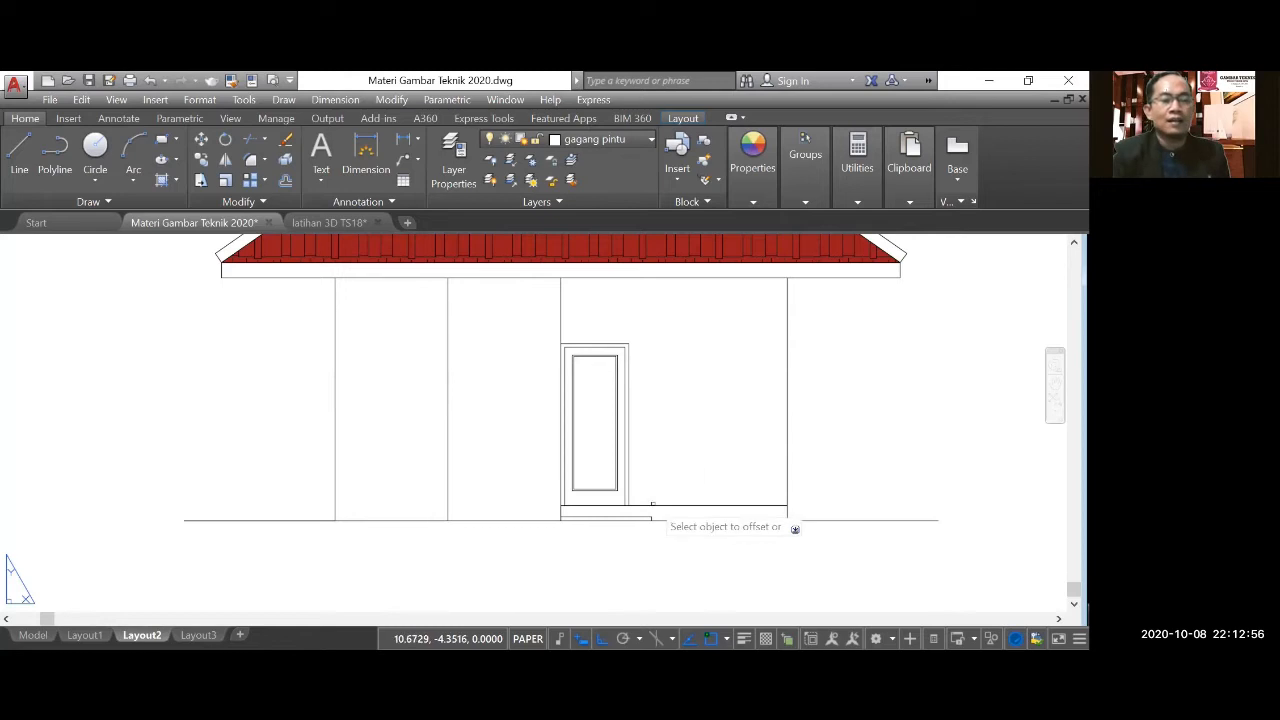
pyautogui.click(660, 505)
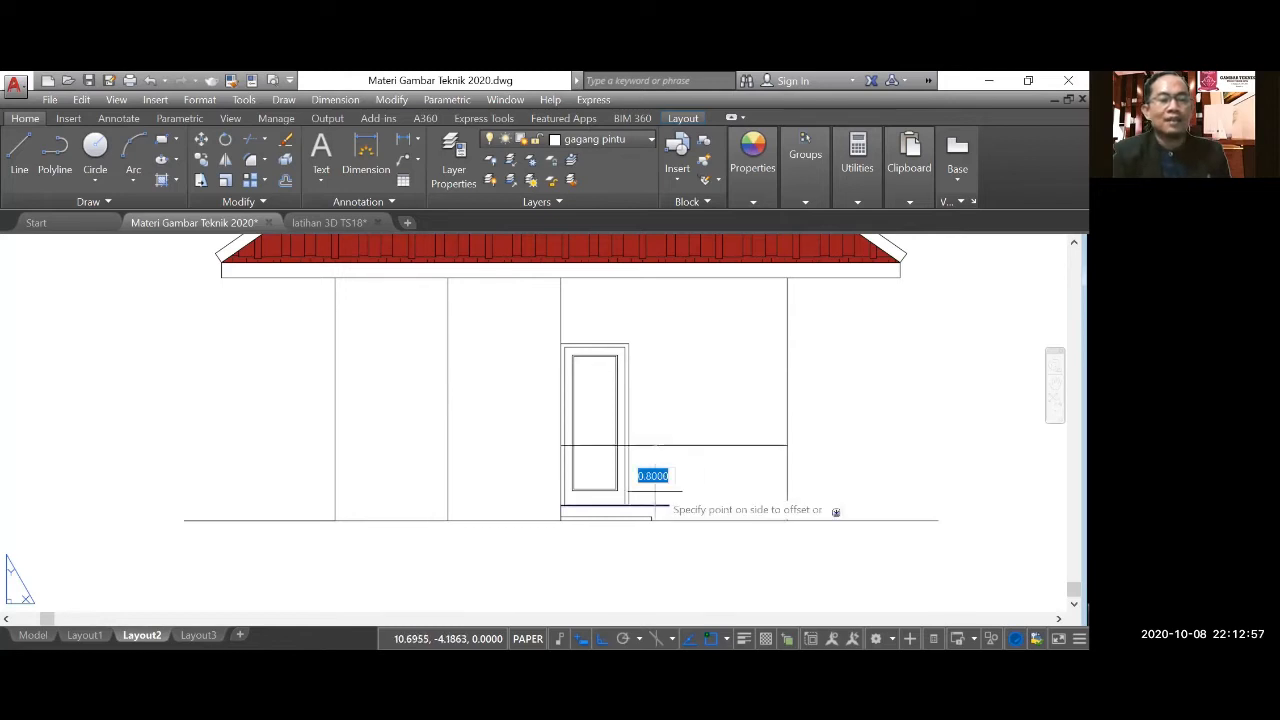
pyautogui.click(658, 414)
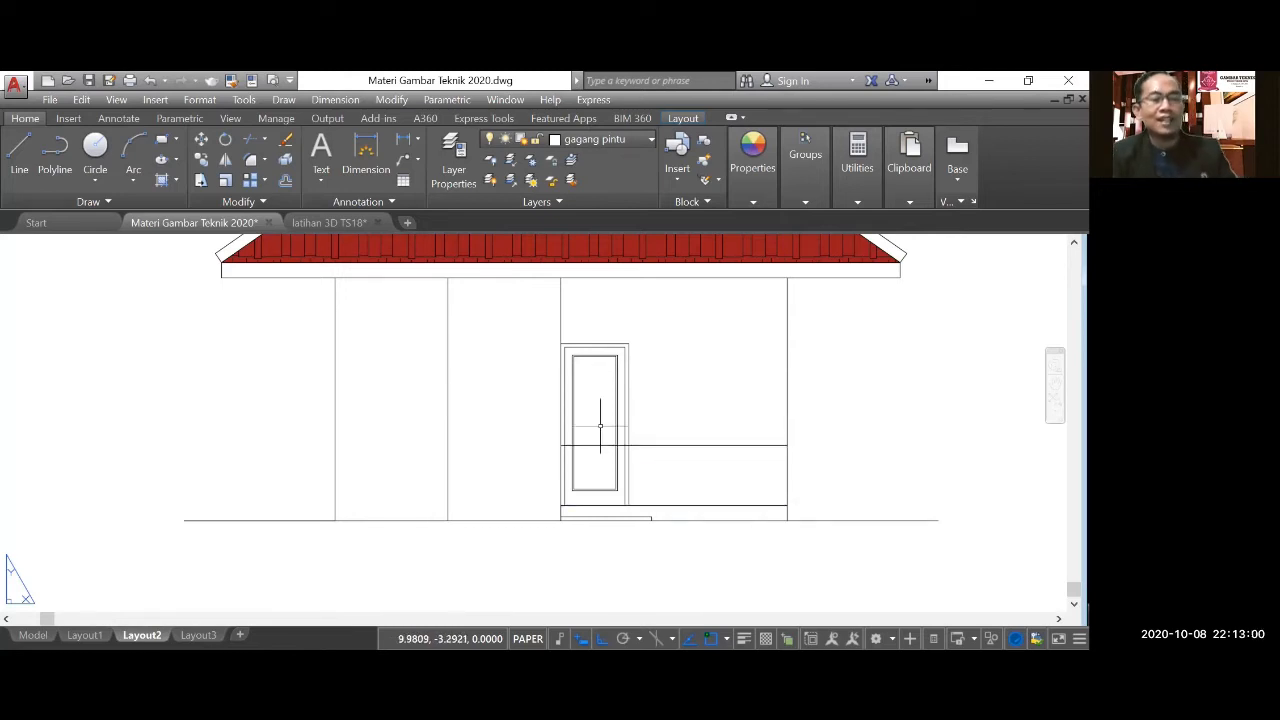
# Draw a horizontal line continuing the sill-height line from the middle wall line to the left outer wall.
pyautogui.click(560, 448)
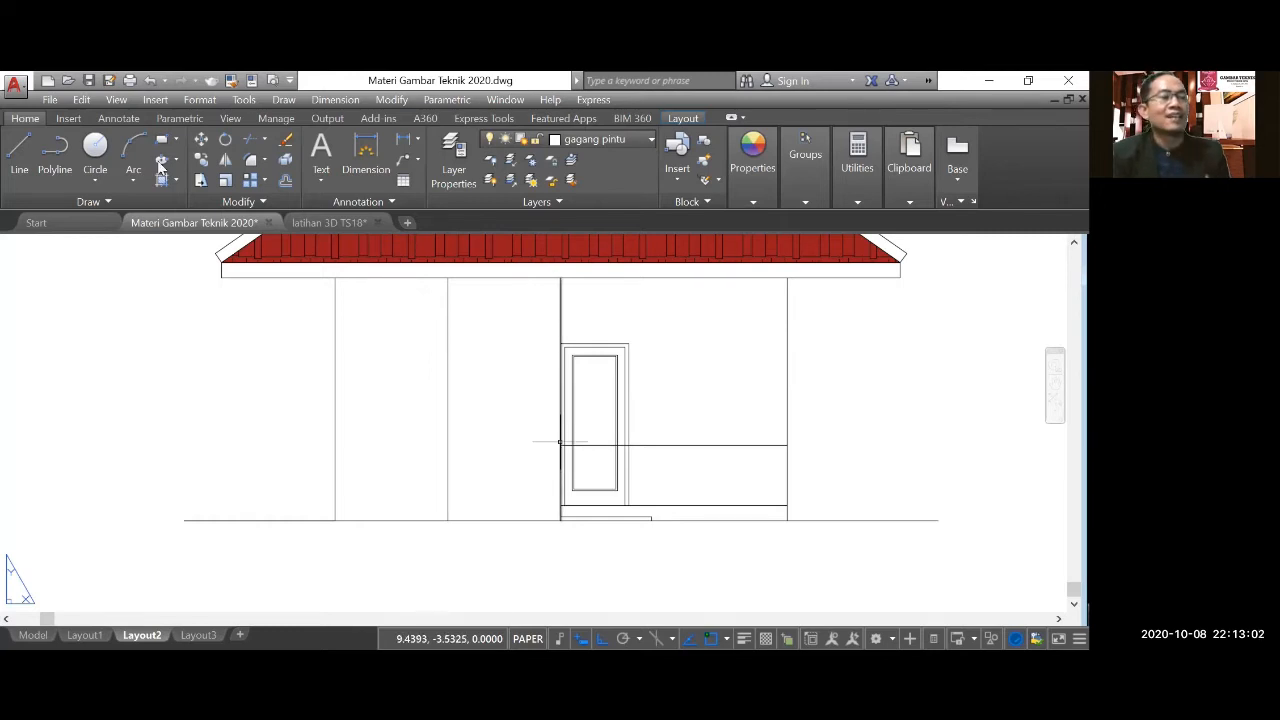
pyautogui.click(19, 152)
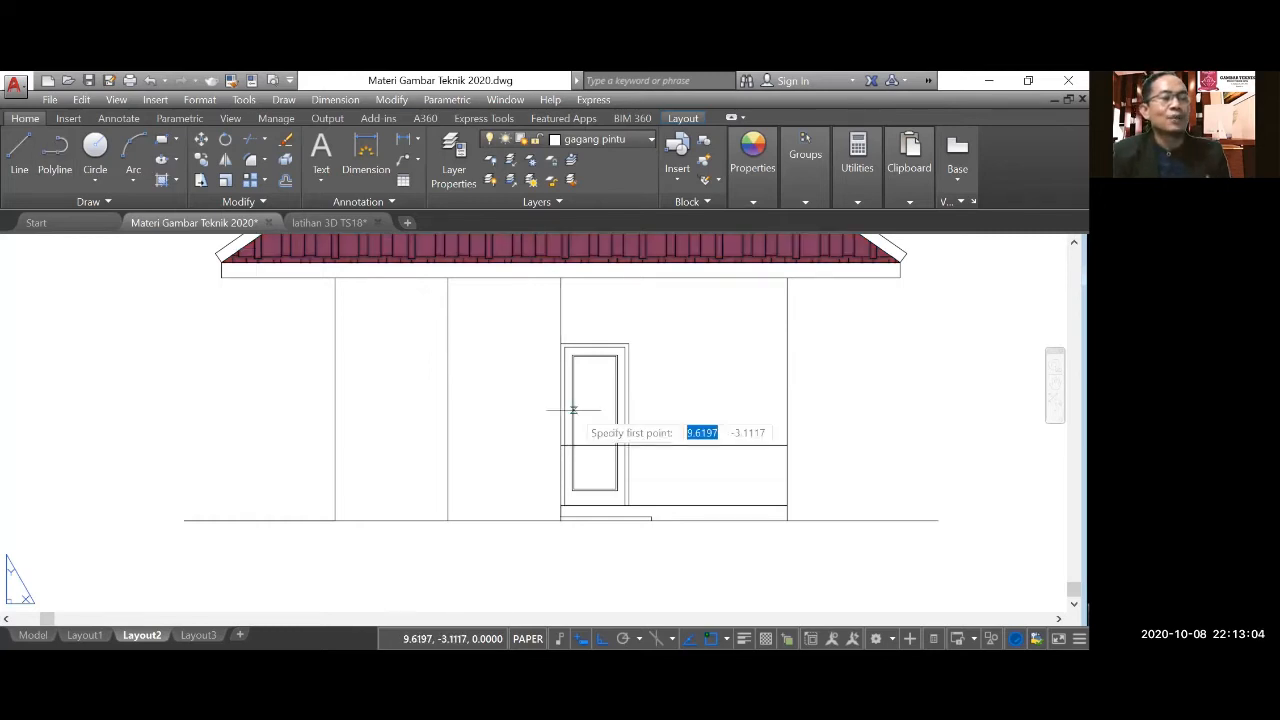
pyautogui.click(560, 445)
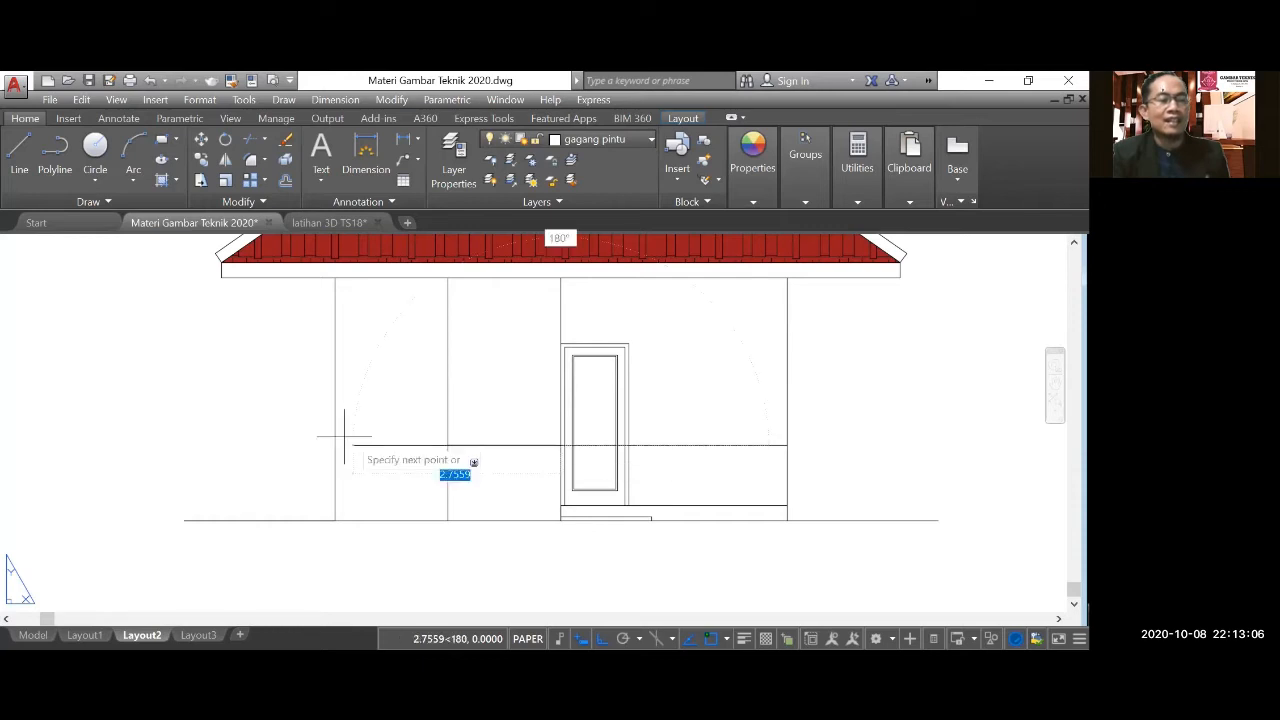
pyautogui.click(335, 445)
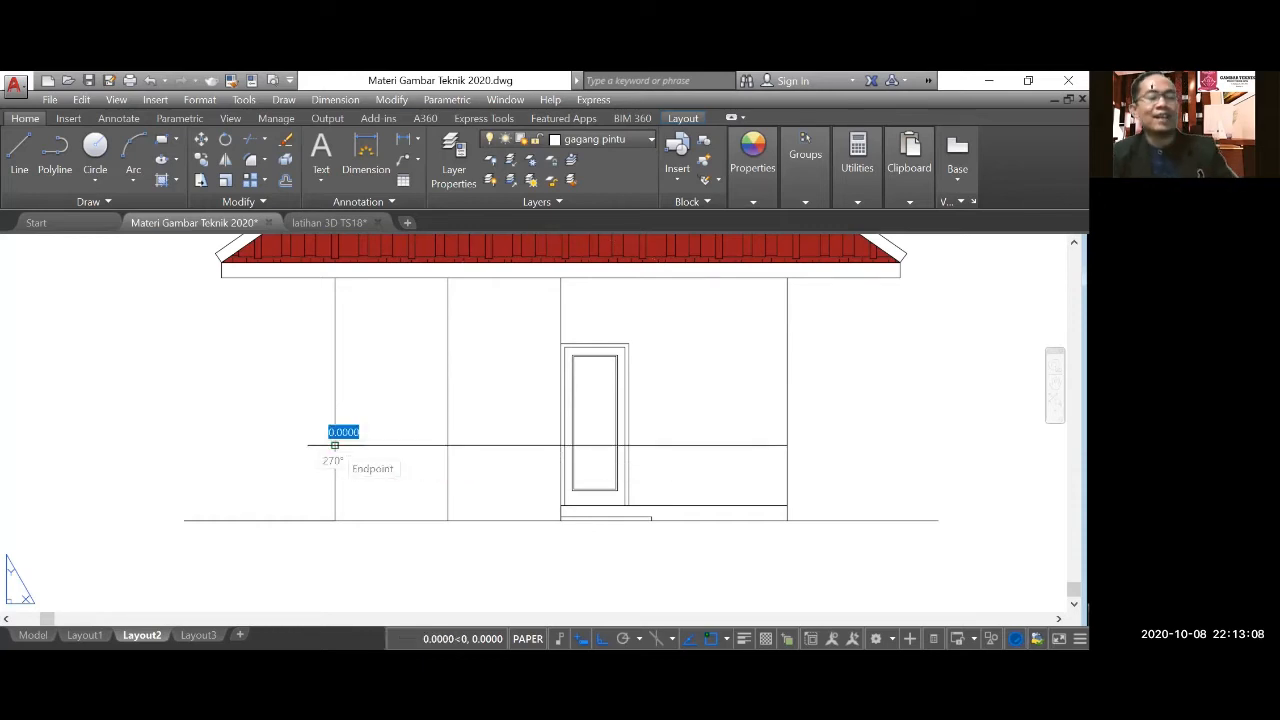
pyautogui.press('Escape')
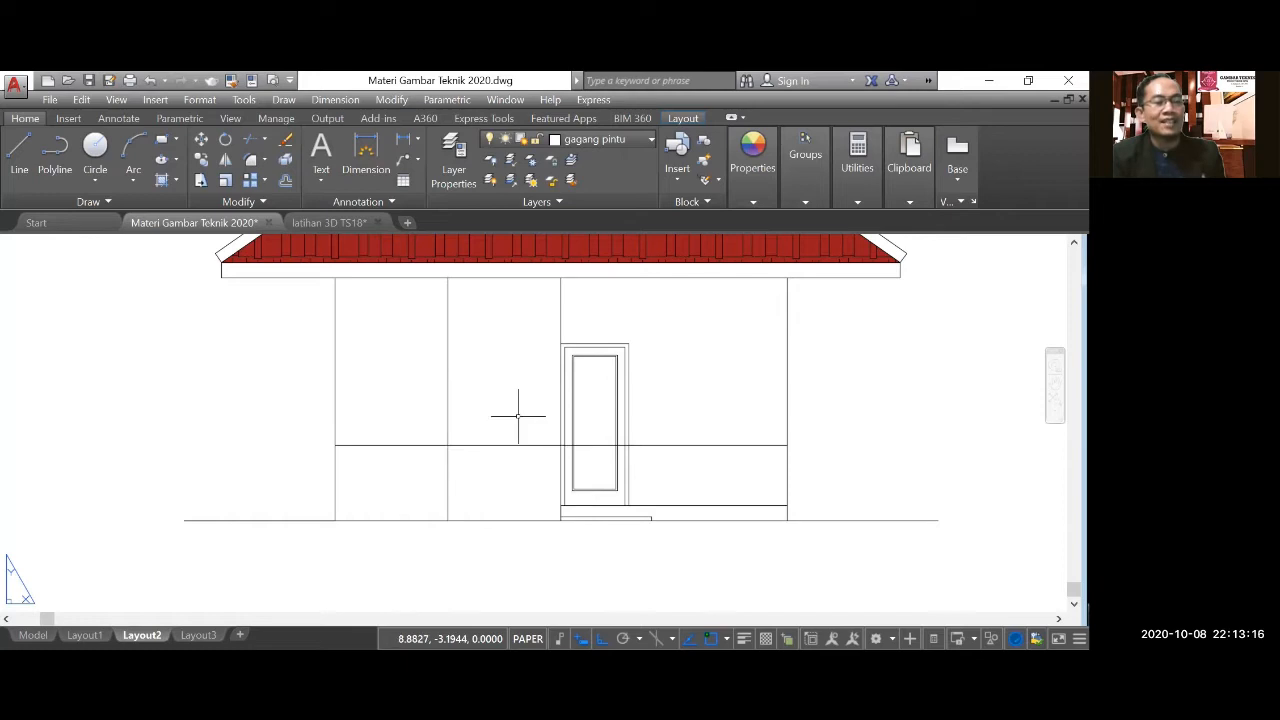
# Offset the window's centerline 0.5 to both sides to form the window's vertical edges.
pyautogui.click(289, 186)
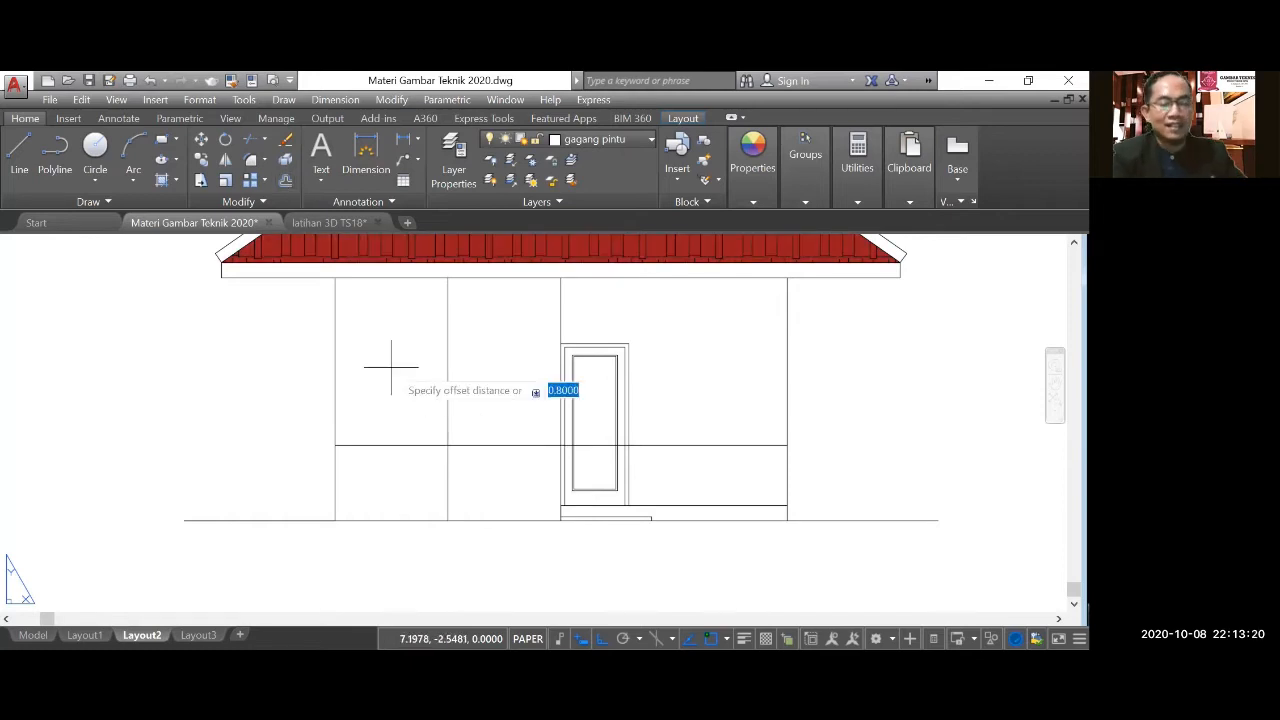
pyautogui.write('0.5')
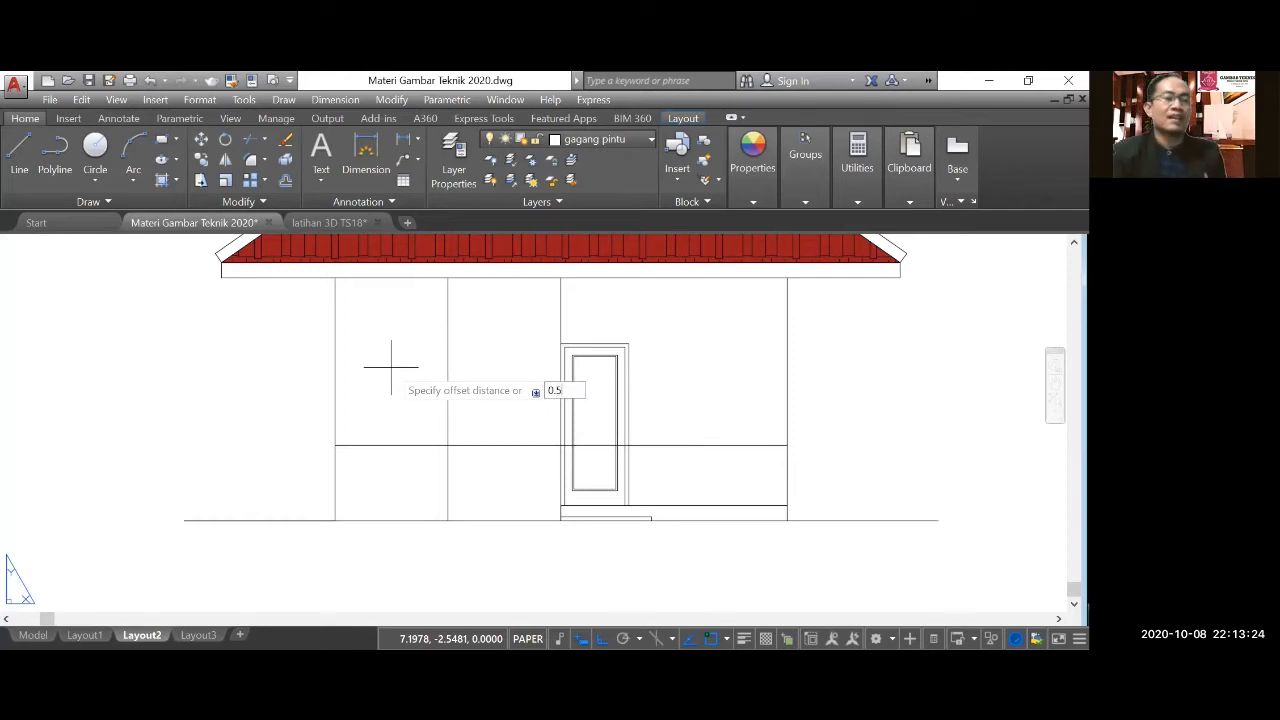
pyautogui.press('Return')
pyautogui.click(448, 400)
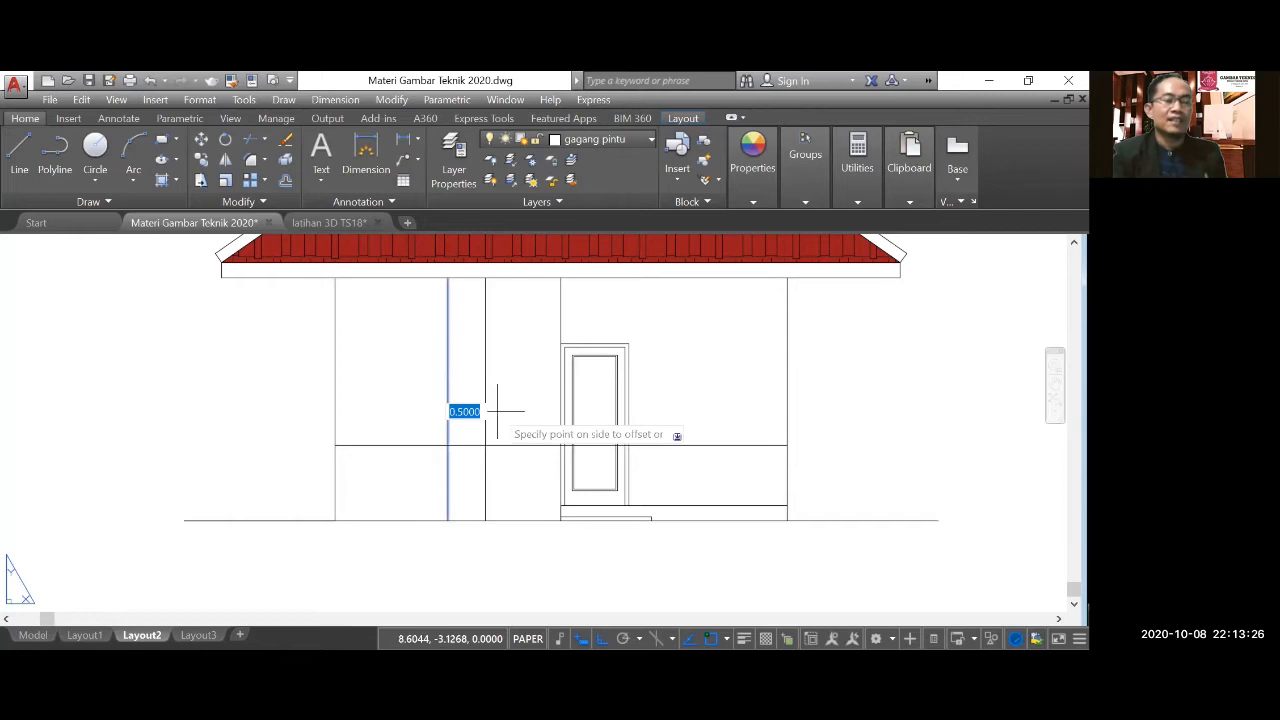
pyautogui.click(497, 410)
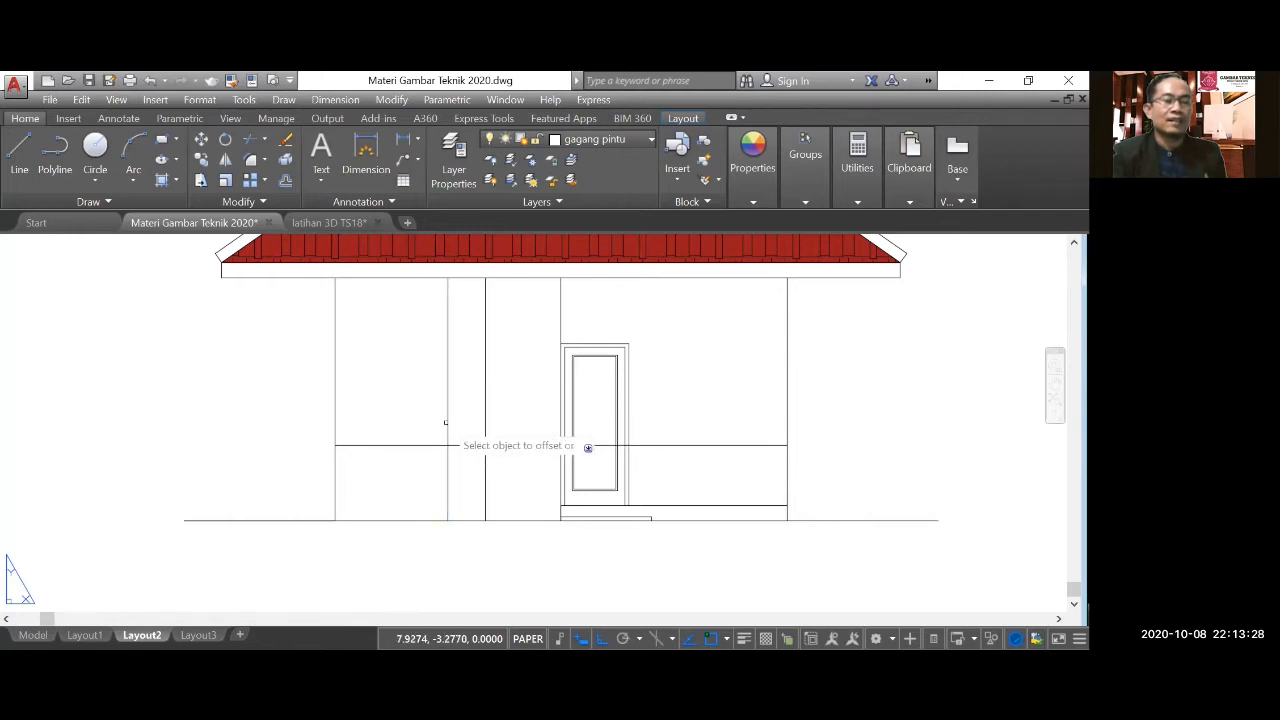
pyautogui.click(446, 422)
pyautogui.click(380, 408)
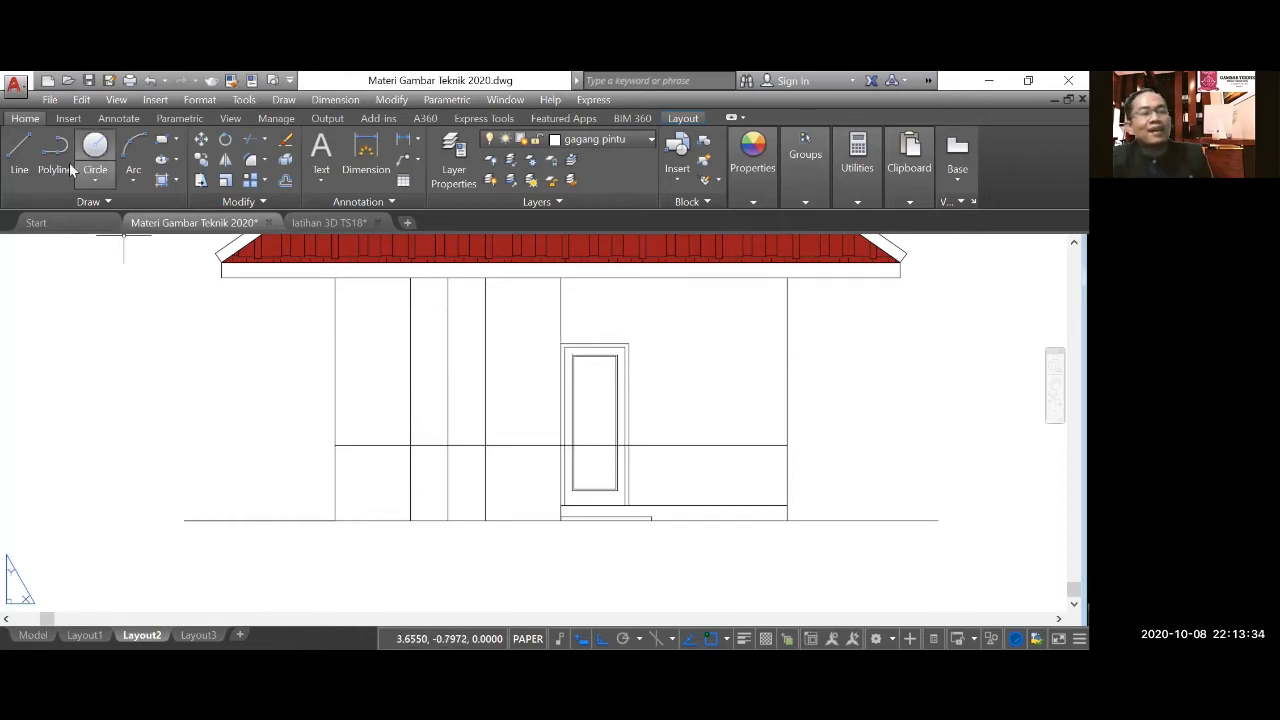
# Draw a horizontal line from the door frame's top left corner leftward across the window's vertical lines.
pyautogui.click(19, 155)
pyautogui.click(19, 155)
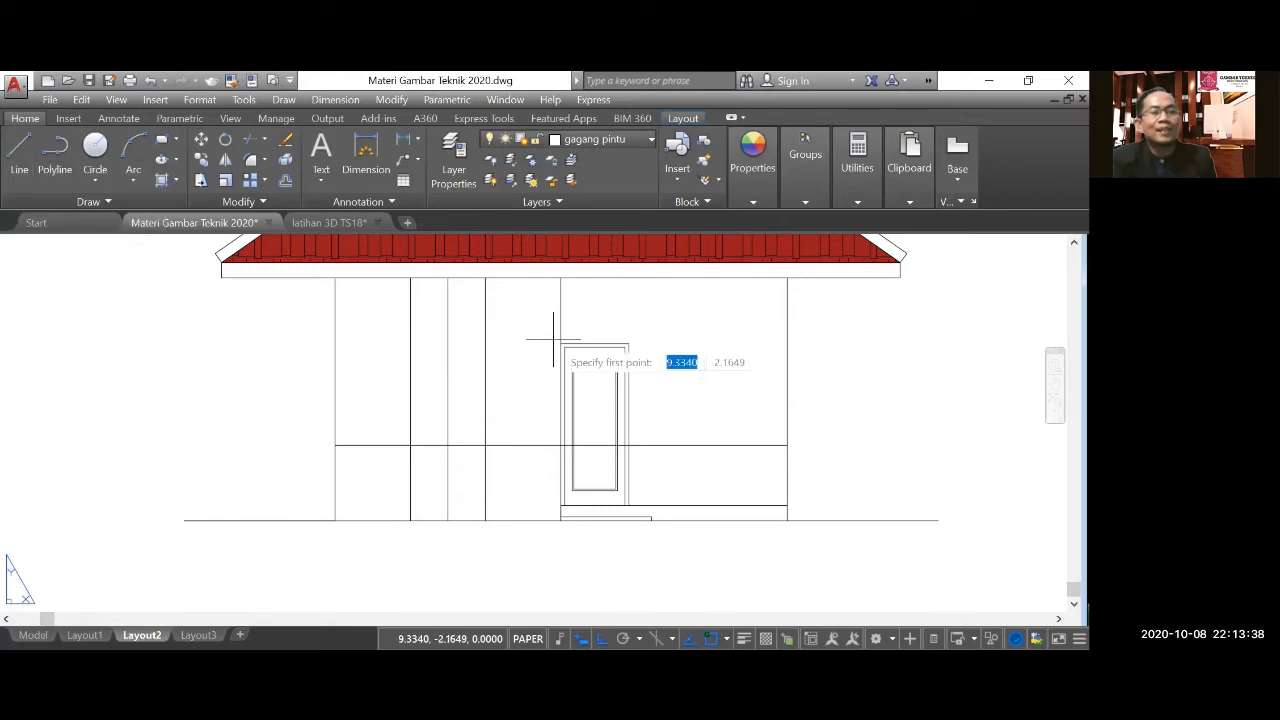
pyautogui.click(361, 343)
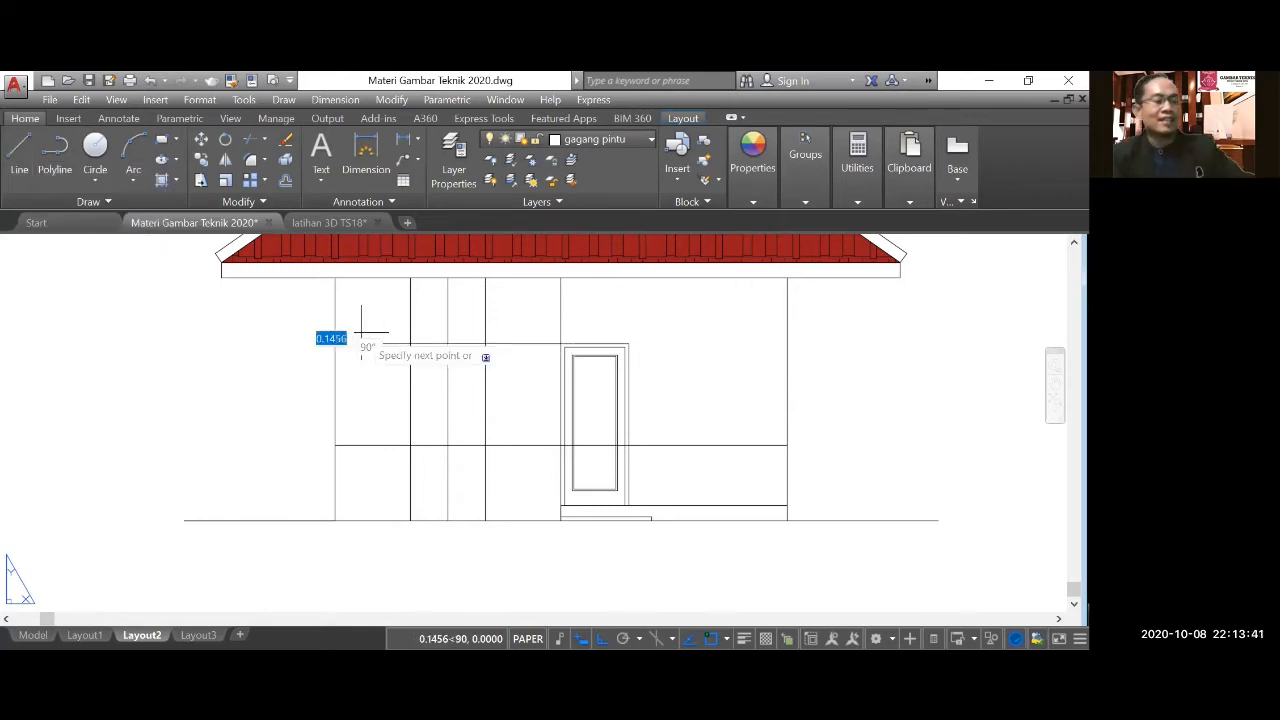
pyautogui.press('Return')
# Trim the window's head line beyond both vertical edges and the three vertical lines above it.
pyautogui.click(250, 139)
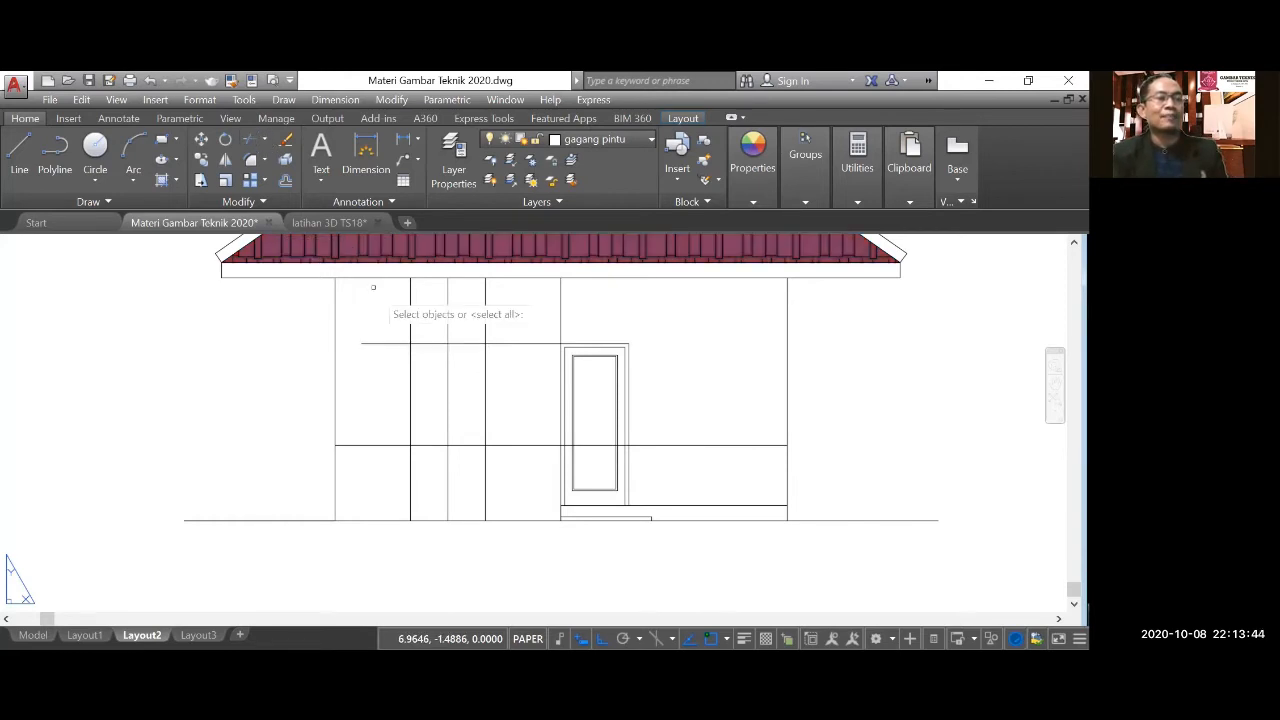
pyautogui.press('Return')
pyautogui.click(389, 345)
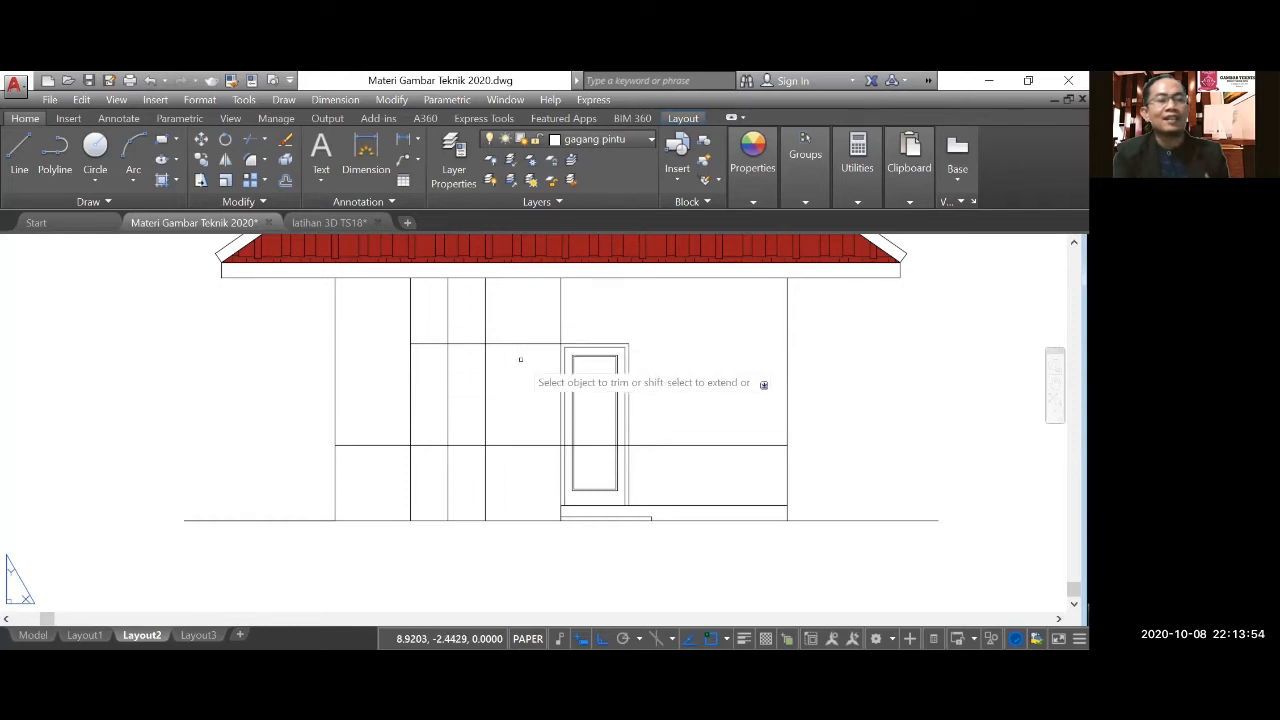
pyautogui.click(520, 359)
pyautogui.click(509, 321)
pyautogui.click(500, 320)
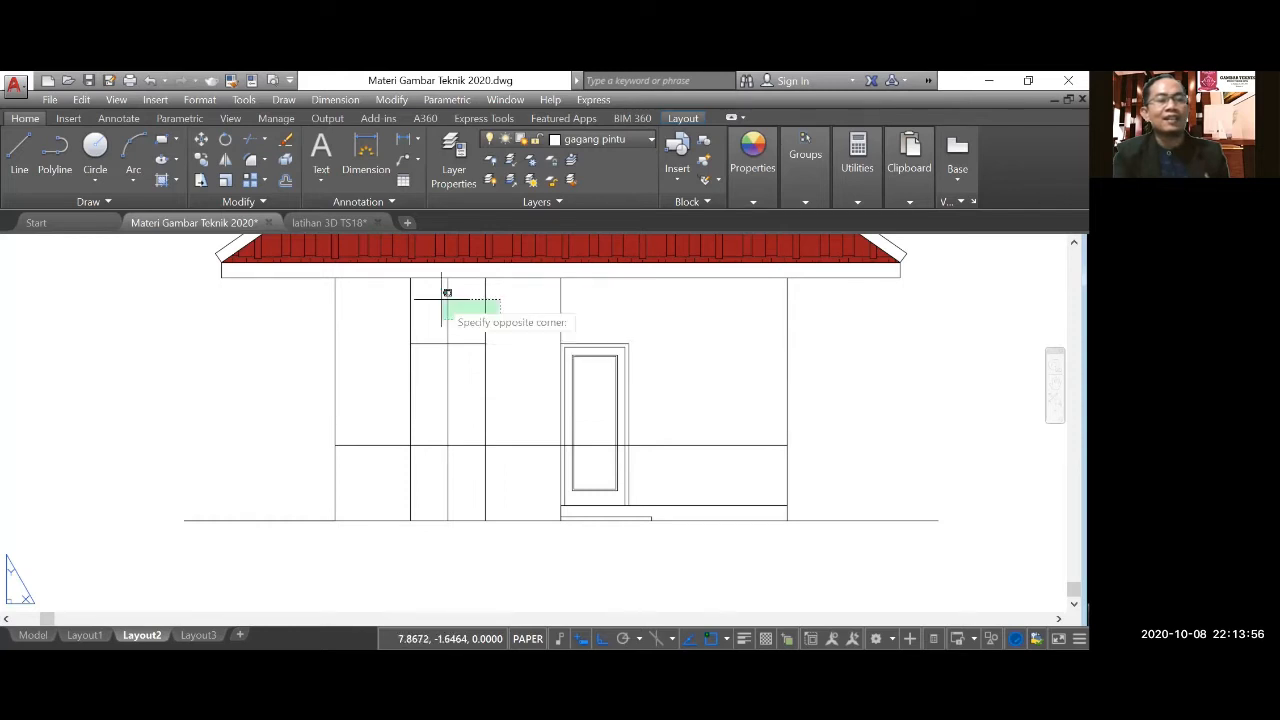
pyautogui.click(425, 306)
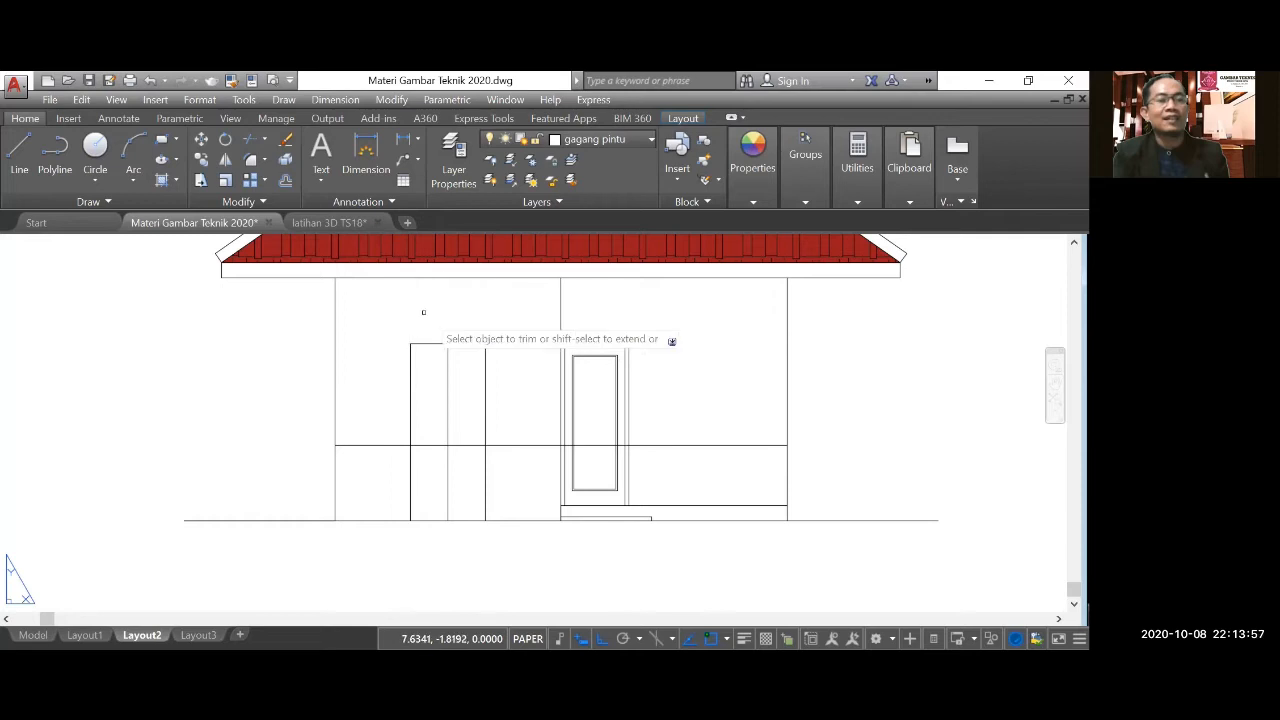
# Trim the three vertical lines below the sill and the sill line beyond both sides of the window.
pyautogui.click(491, 469)
pyautogui.click(391, 456)
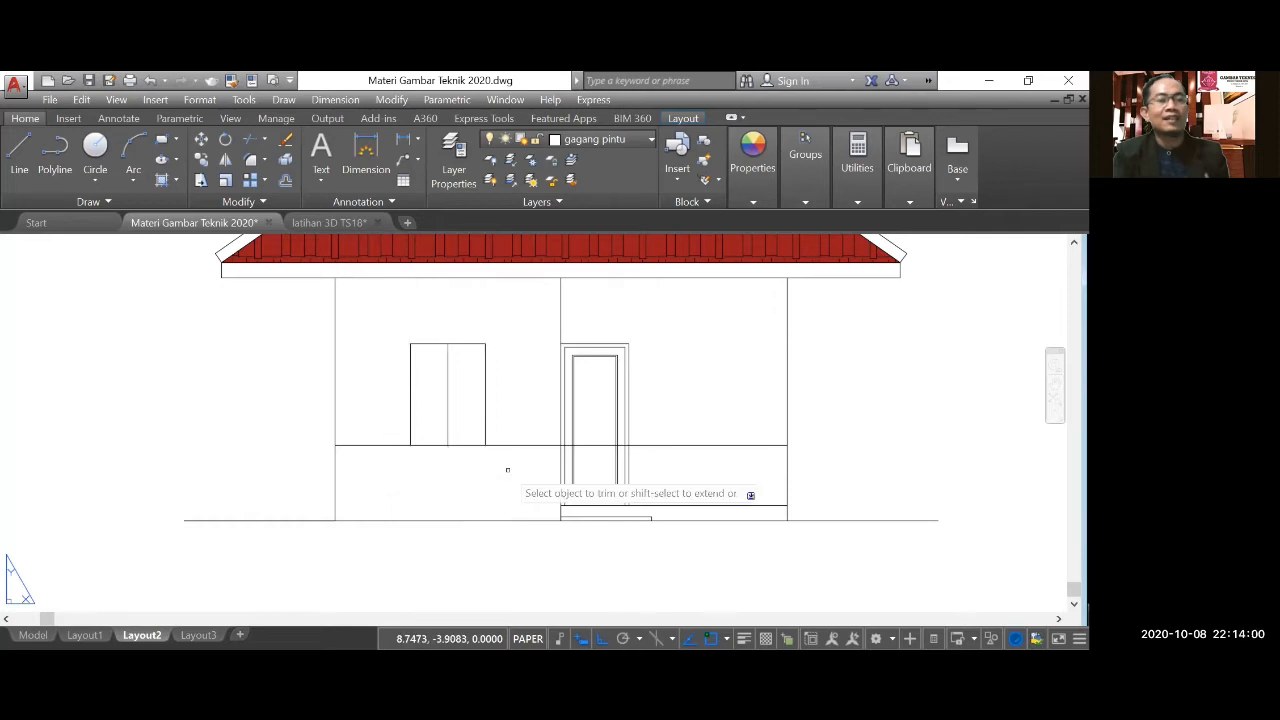
pyautogui.click(425, 447)
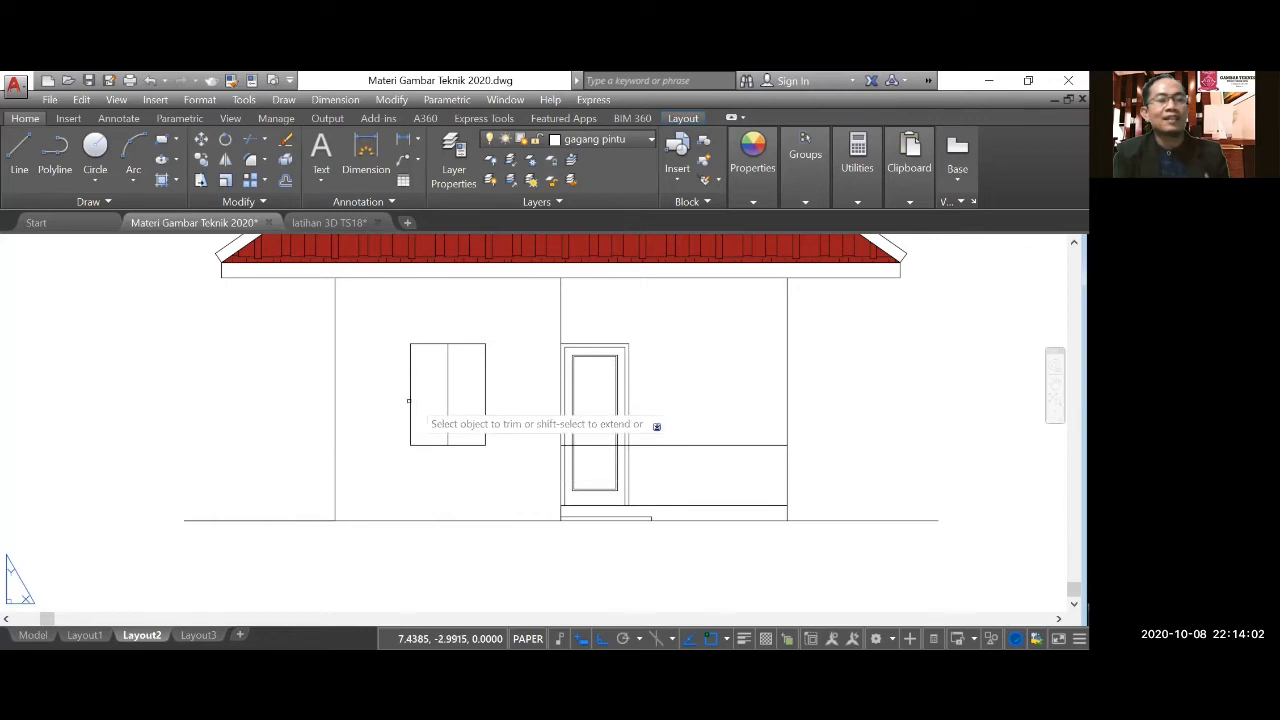
pyautogui.press('Escape')
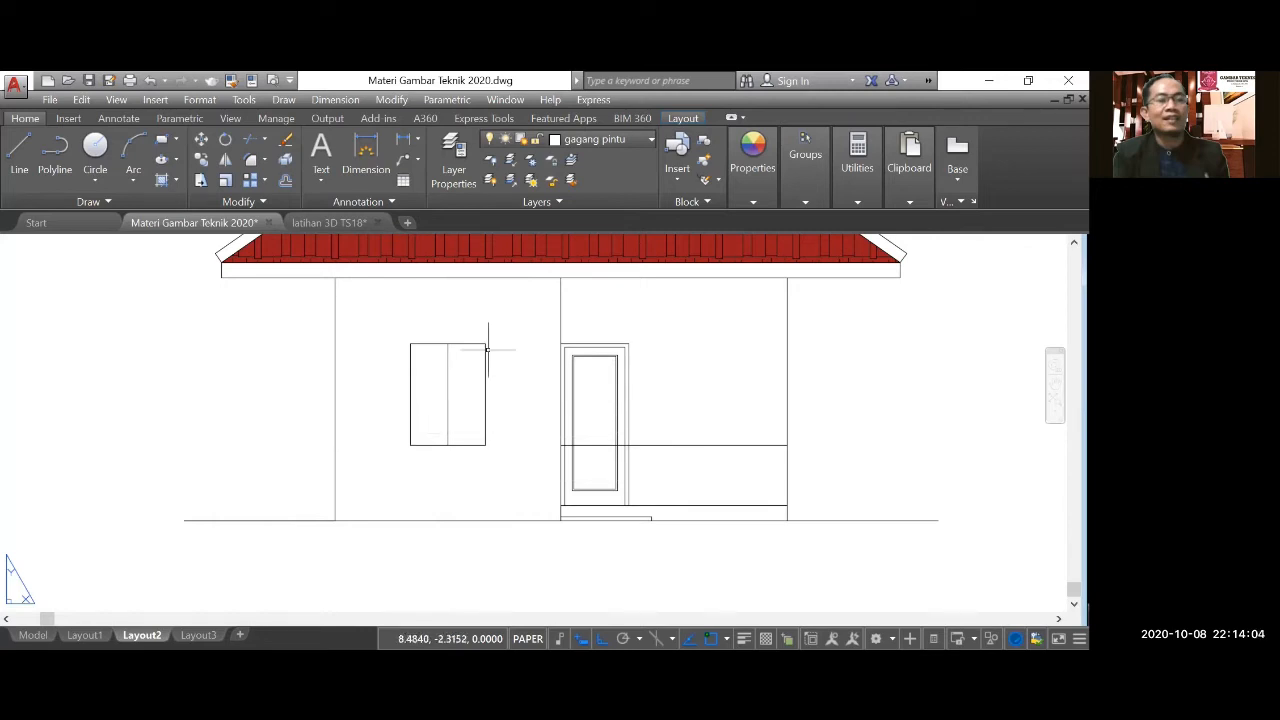
# Draw a 1.00 by 1.35 rectangle over the window outline between its opposite corners.
pyautogui.scroll(4, 484, 348)
pyautogui.scroll(-2, 483, 346)
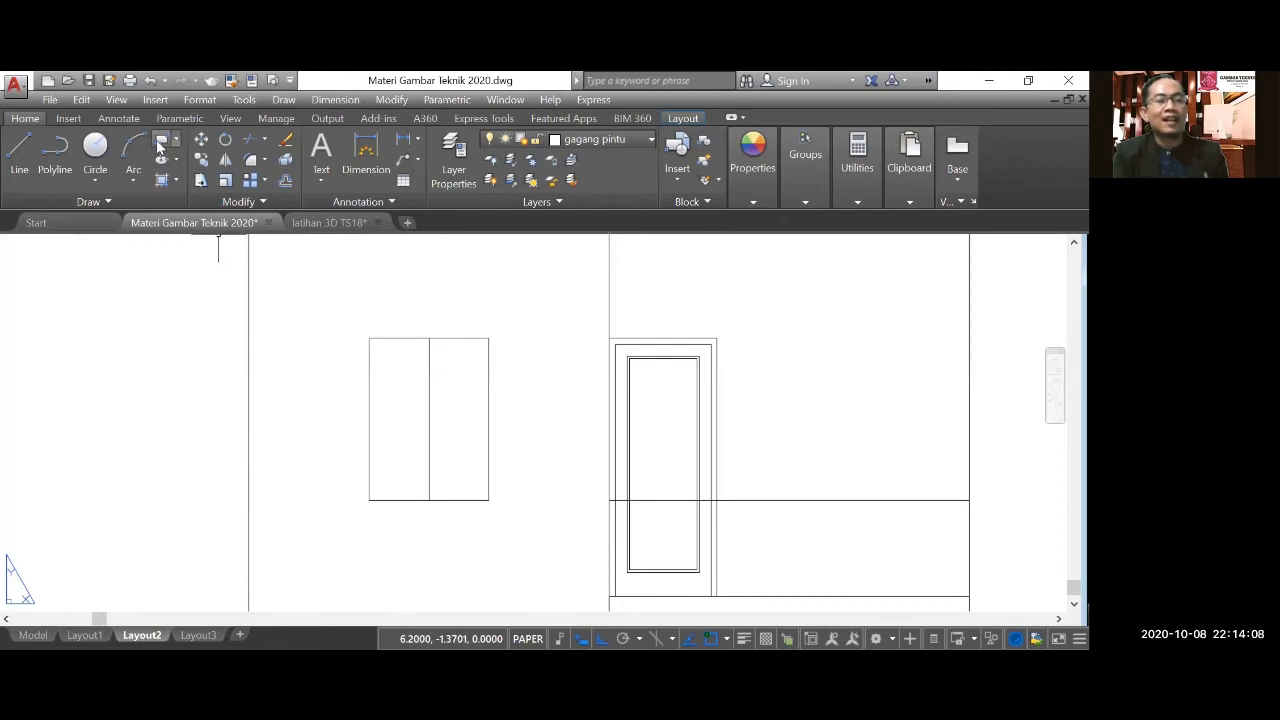
pyautogui.write('rec')
pyautogui.press('Return')
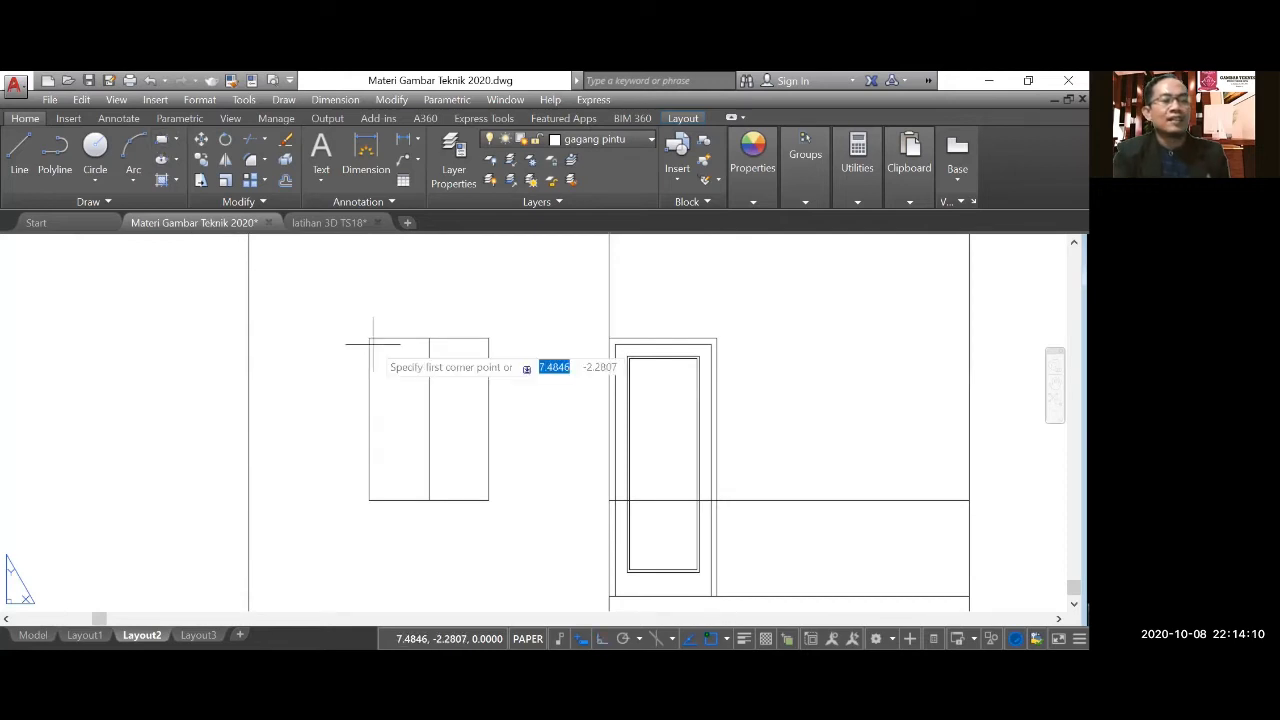
pyautogui.click(369, 500)
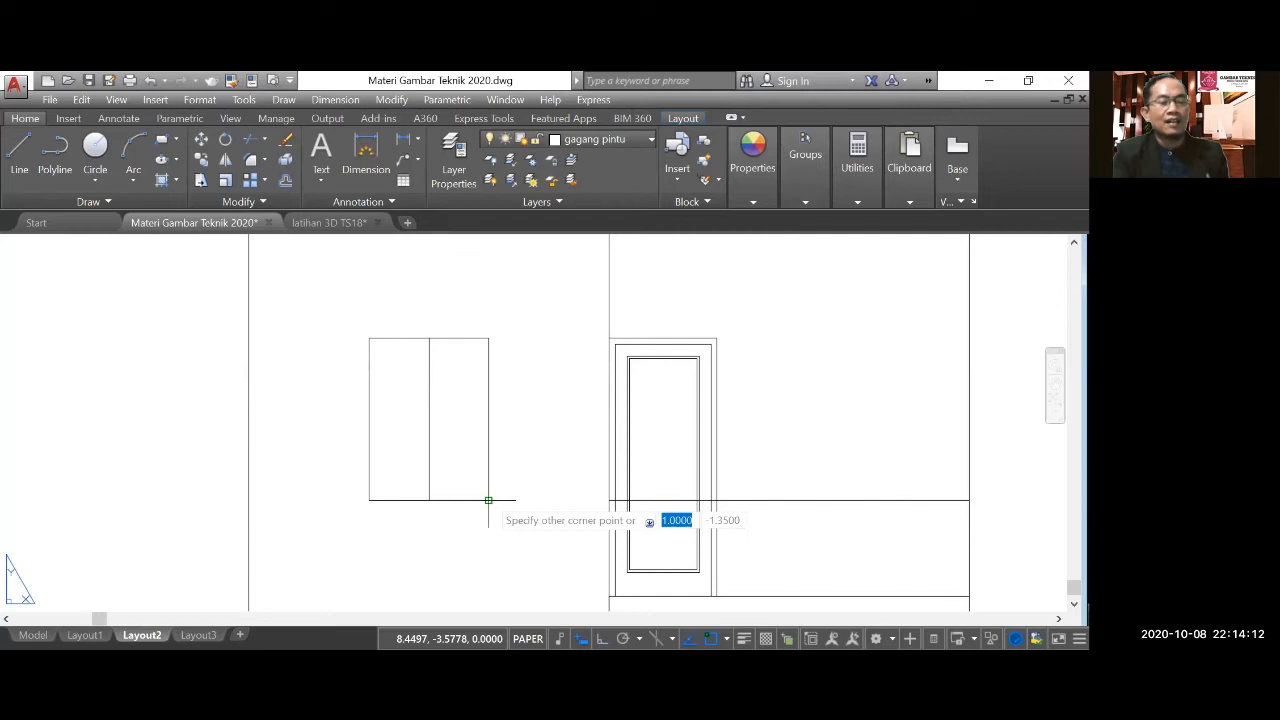
pyautogui.click(488, 500)
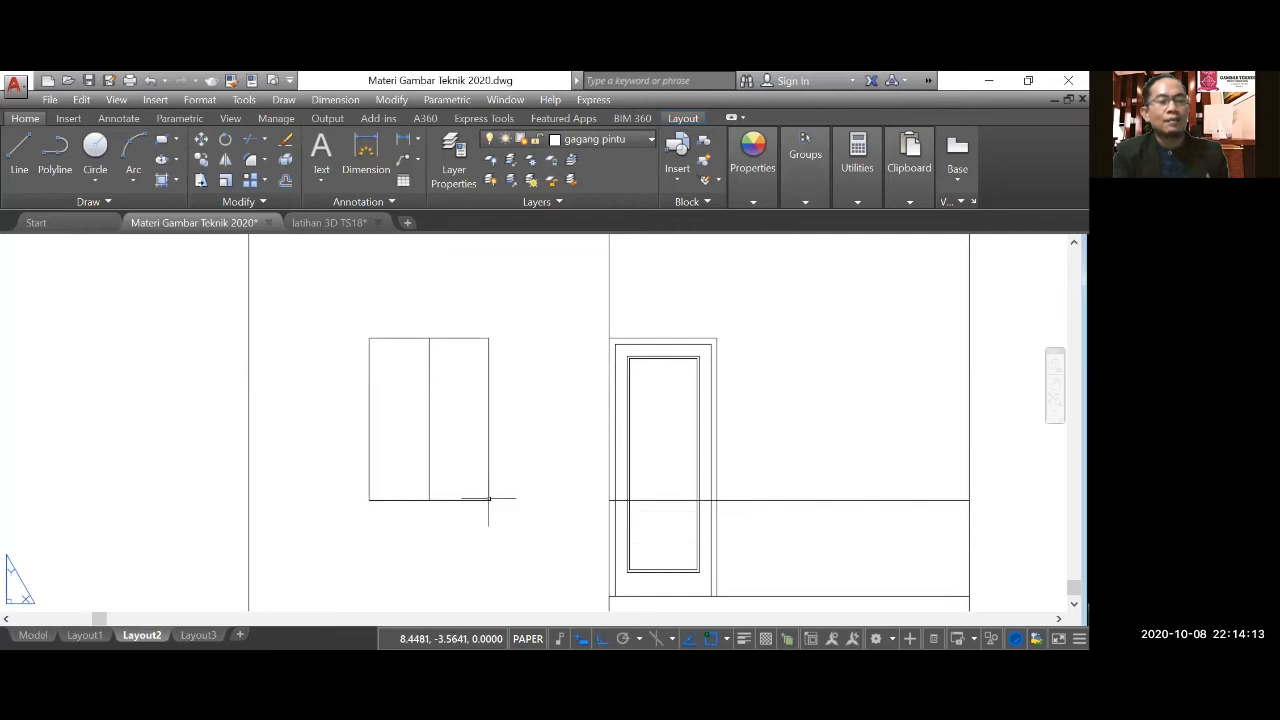
# Offset the window rectangle inward to form the window frame.
pyautogui.click(286, 181)
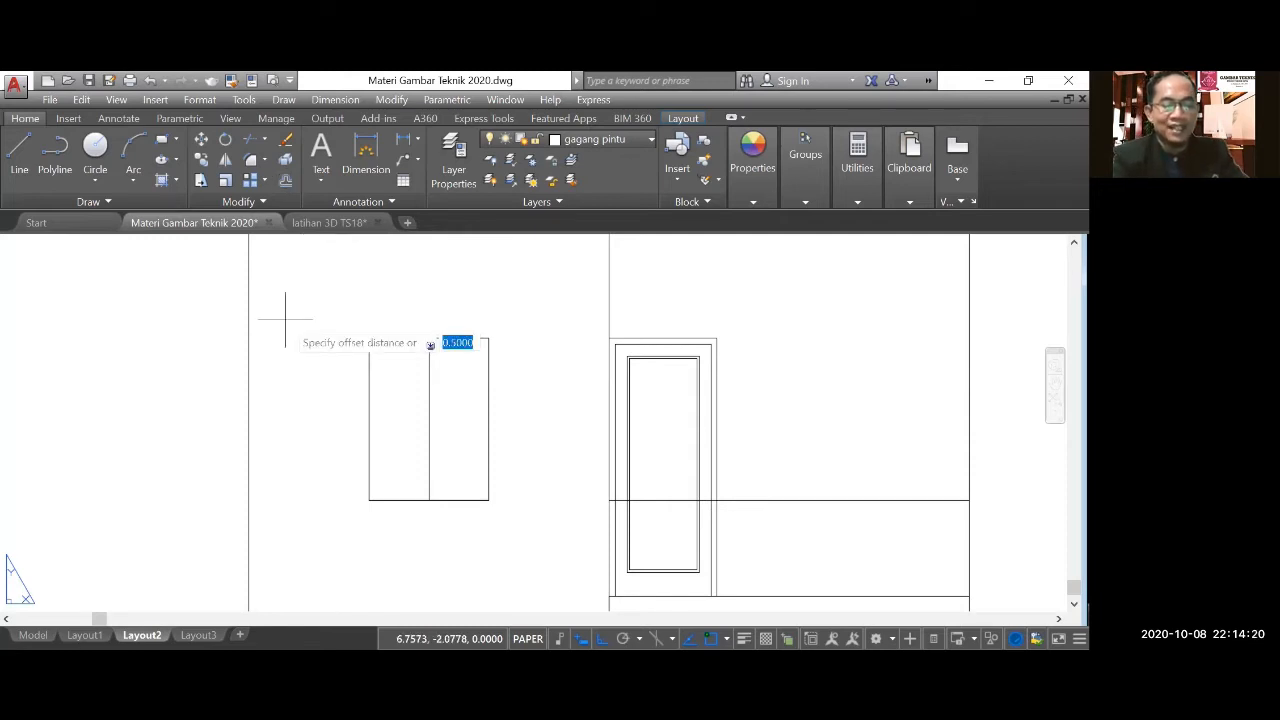
pyautogui.write('0.0')
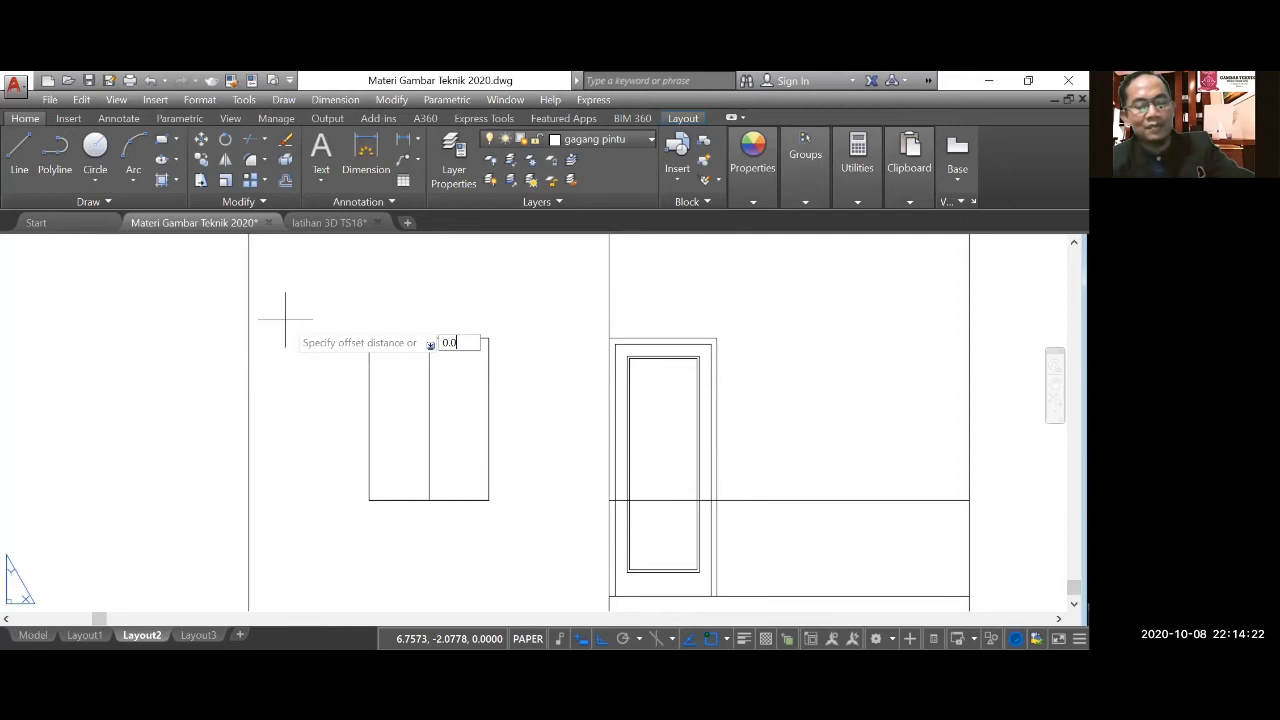
pyautogui.press('Return')
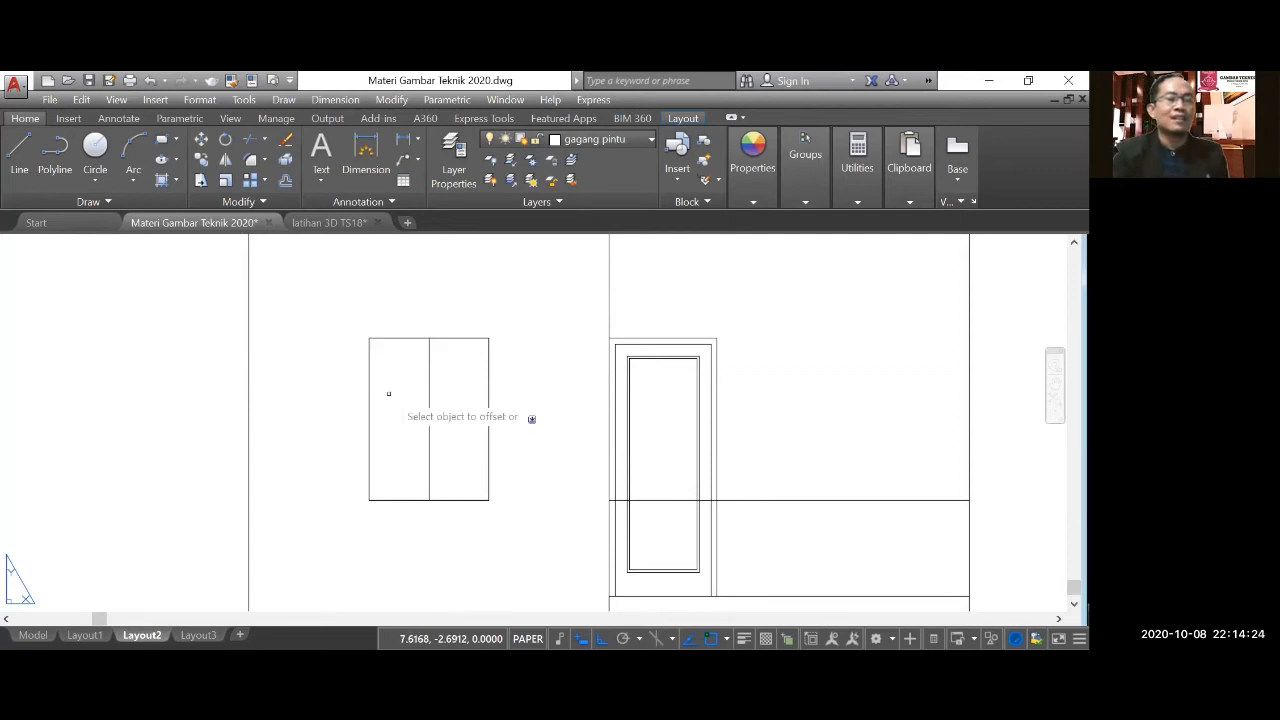
pyautogui.click(405, 338)
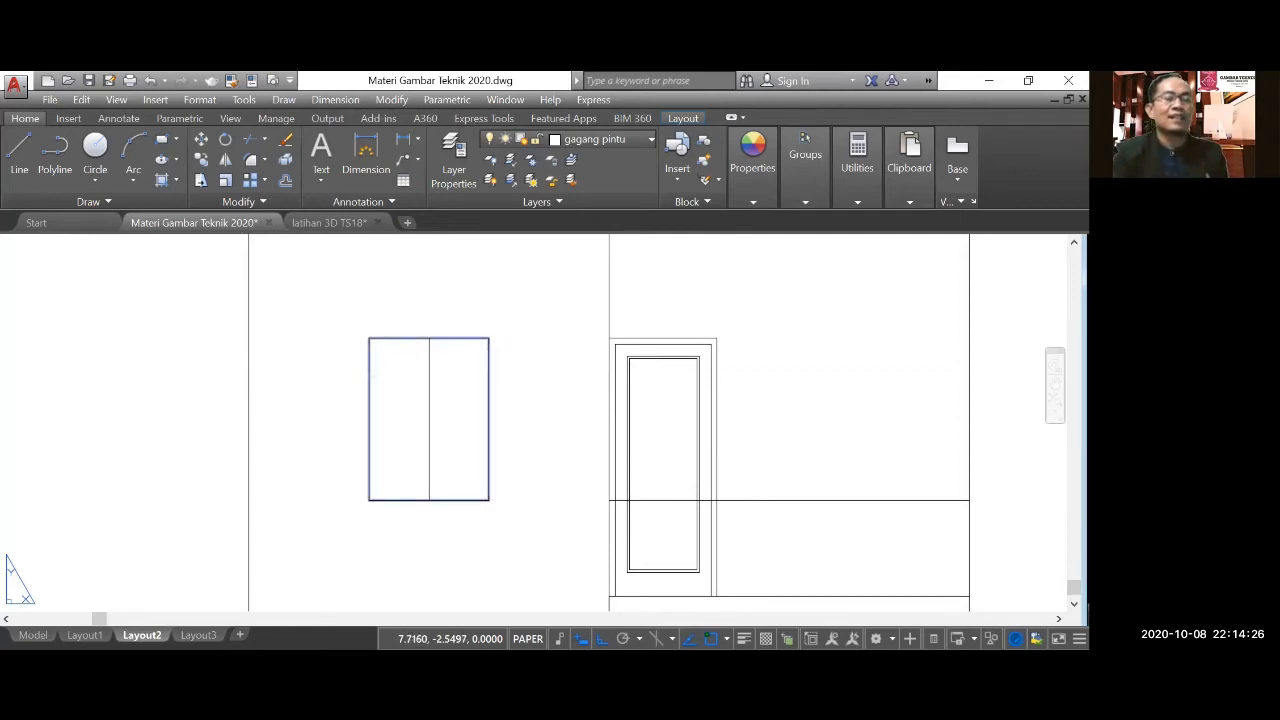
pyautogui.click(443, 362)
pyautogui.scroll(2, 448, 363)
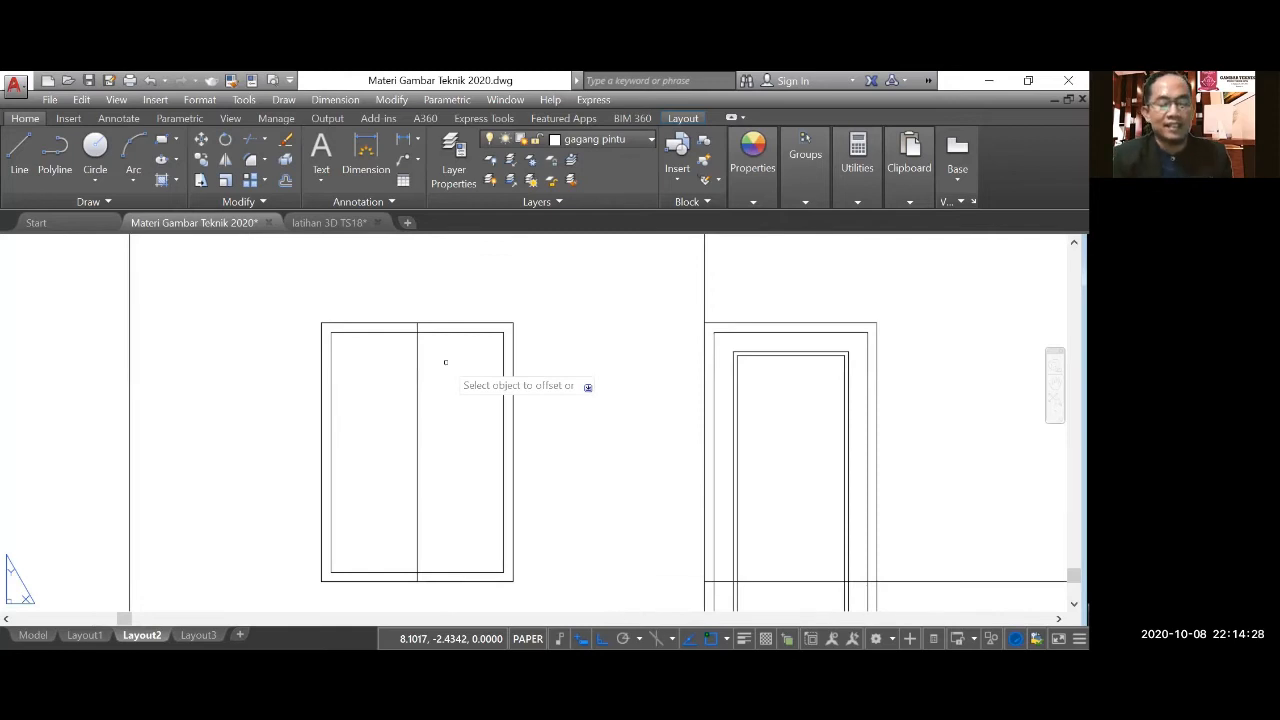
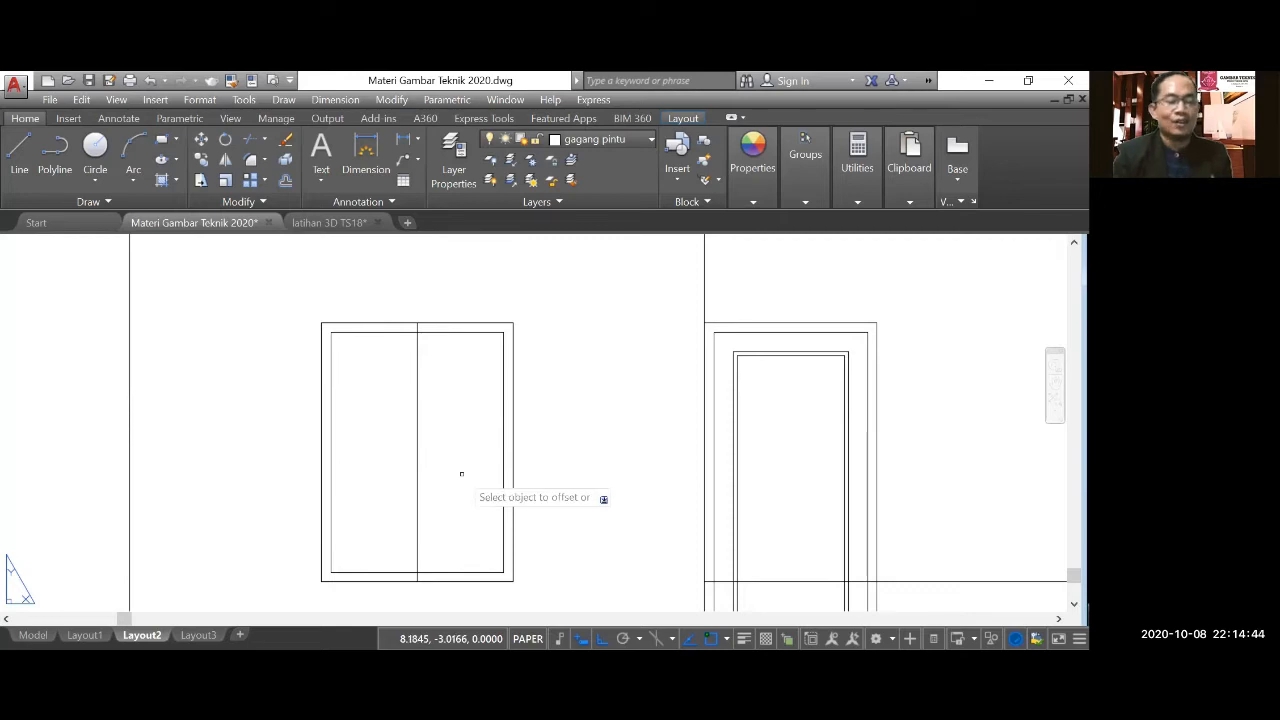
# Offset the window's vertical centre line 0.025 to both sides to form the middle mullion.
pyautogui.press('Escape')
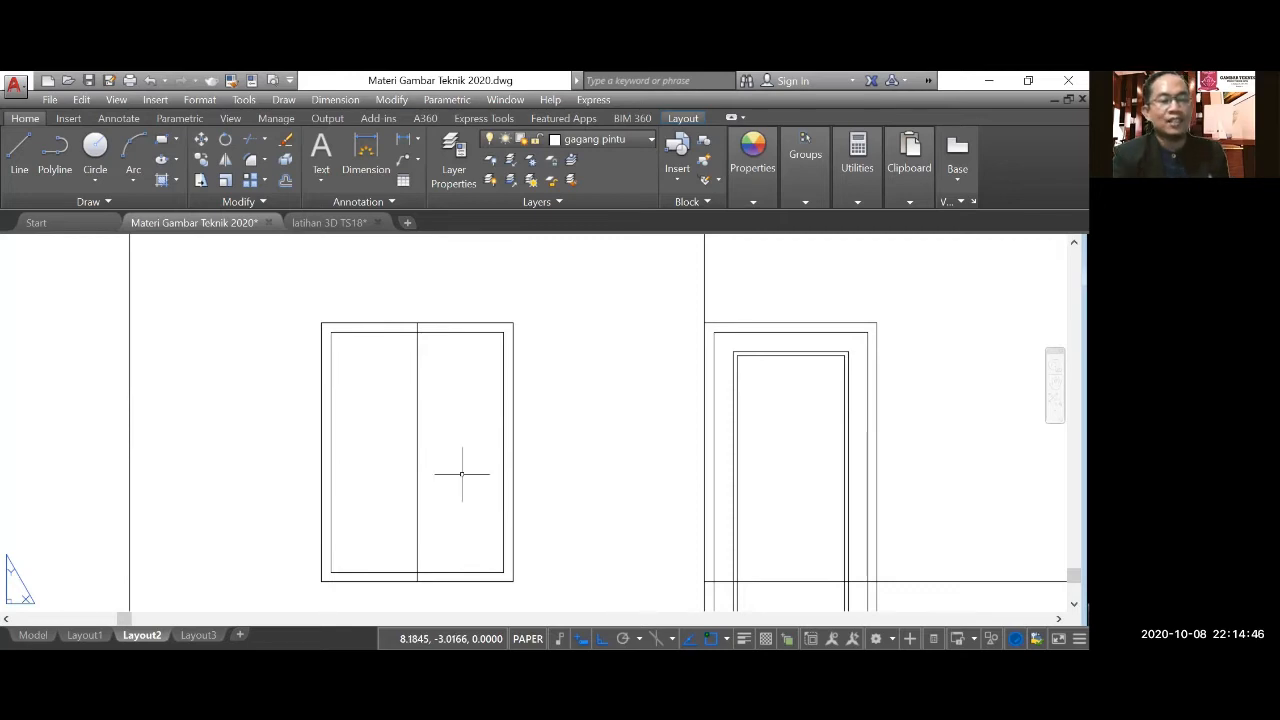
pyautogui.press('space')
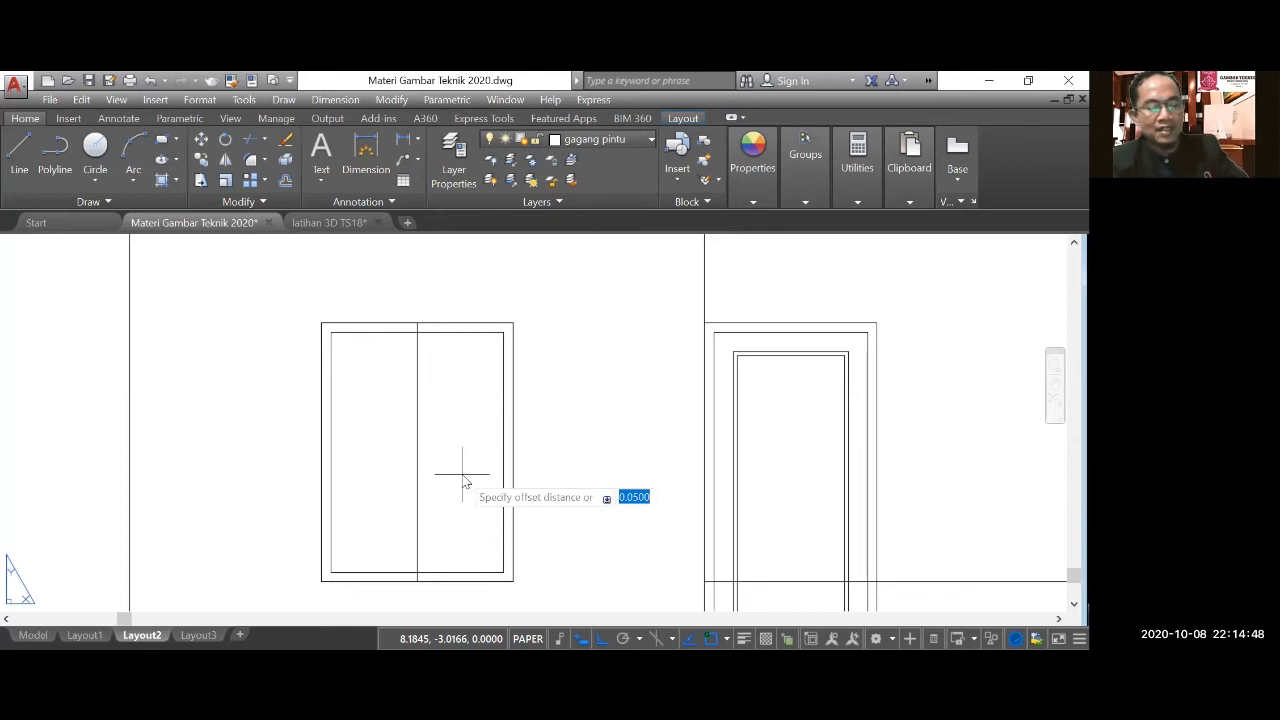
pyautogui.write('0.0')
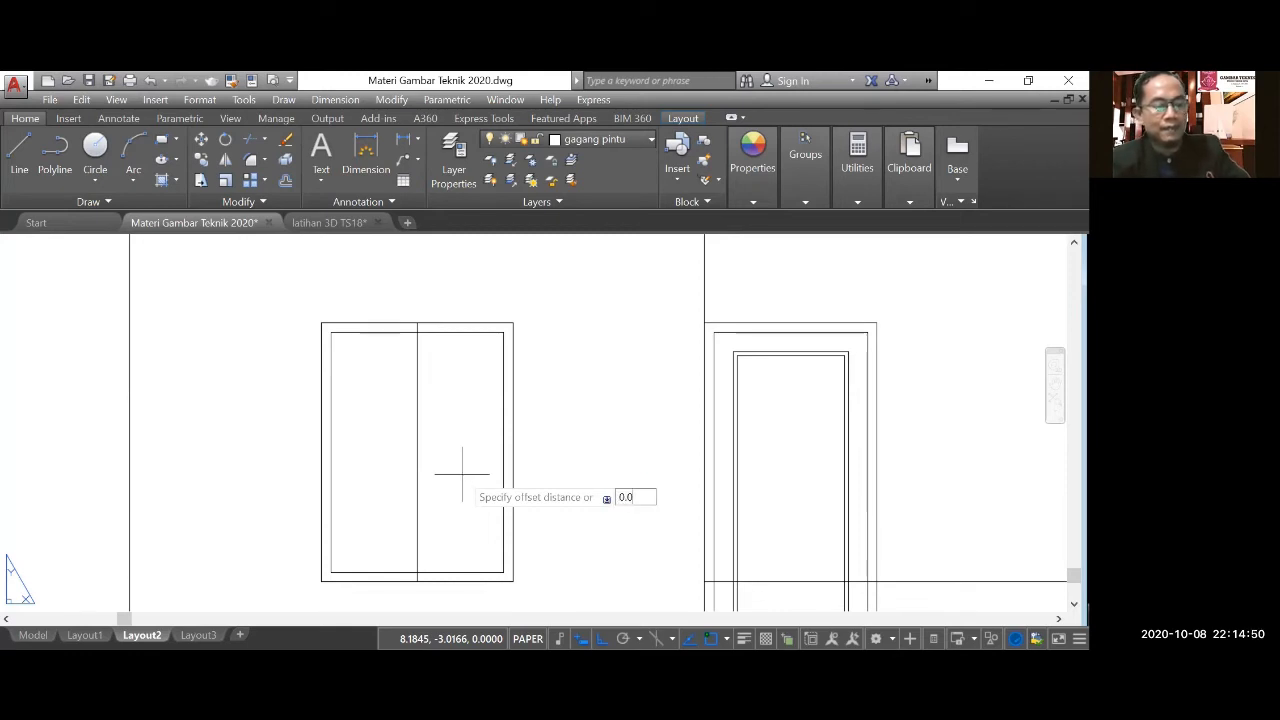
pyautogui.write('2')
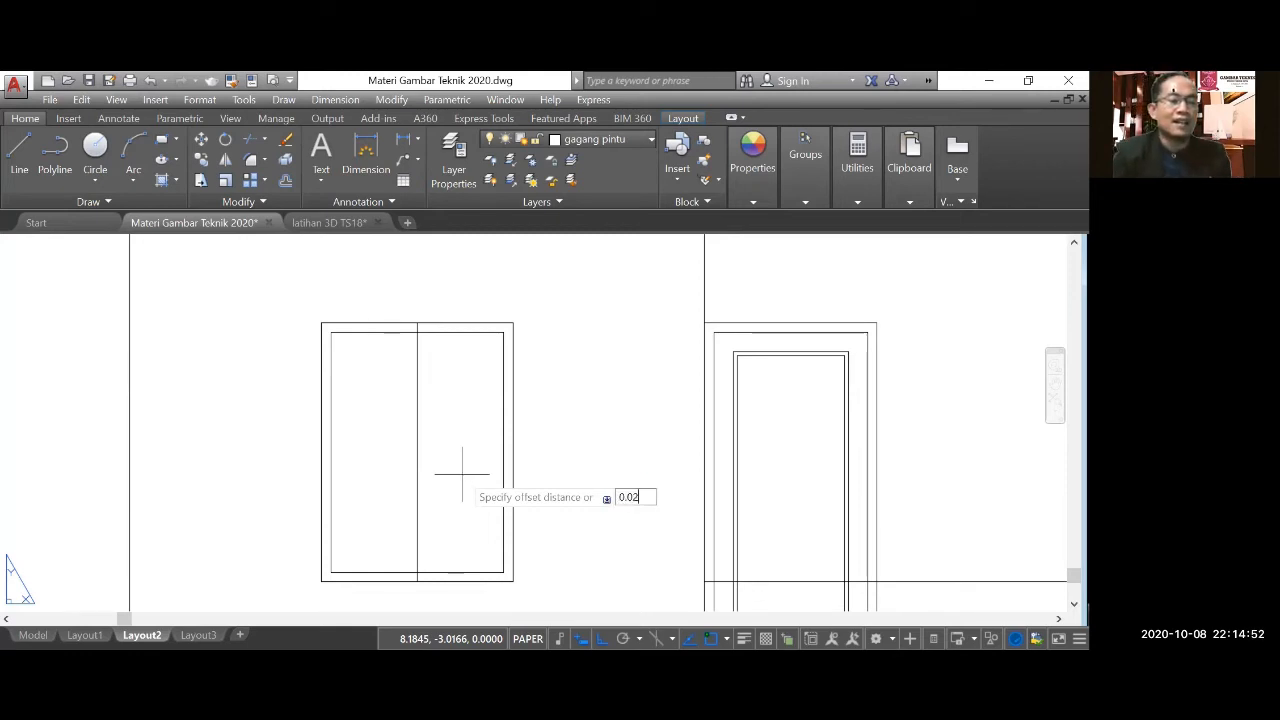
pyautogui.press('Return')
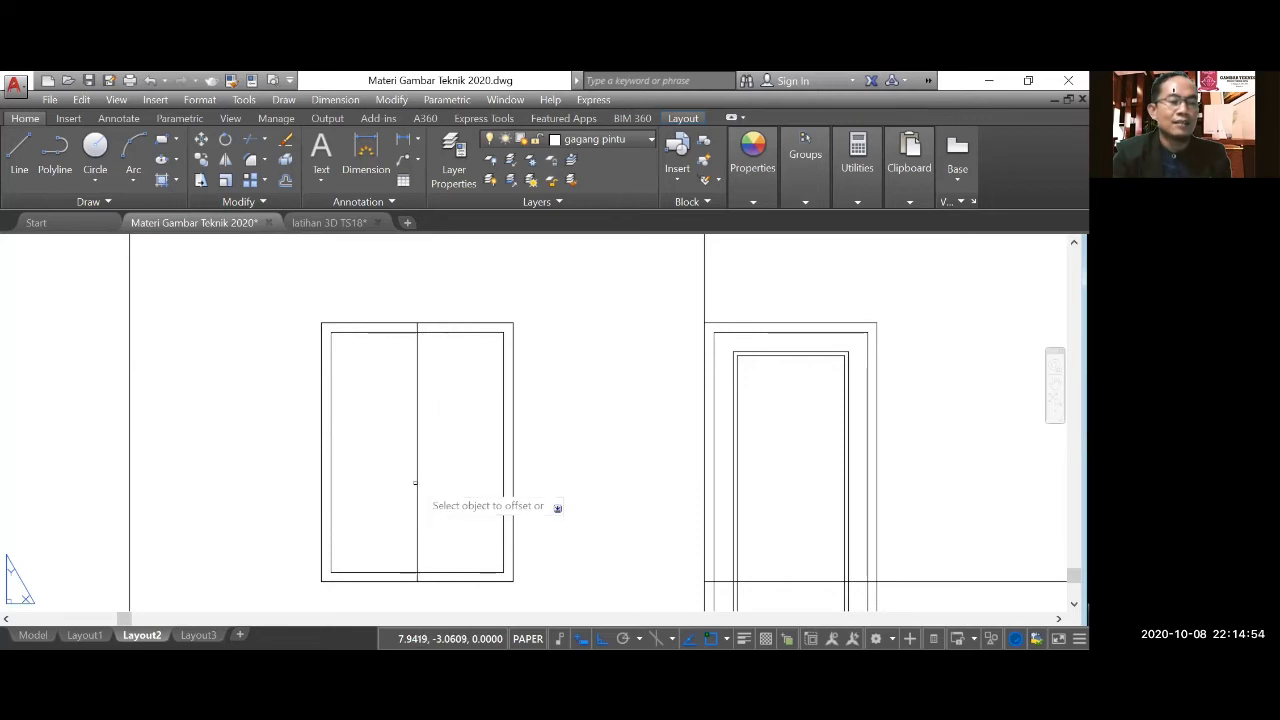
pyautogui.click(415, 483)
pyautogui.click(465, 492)
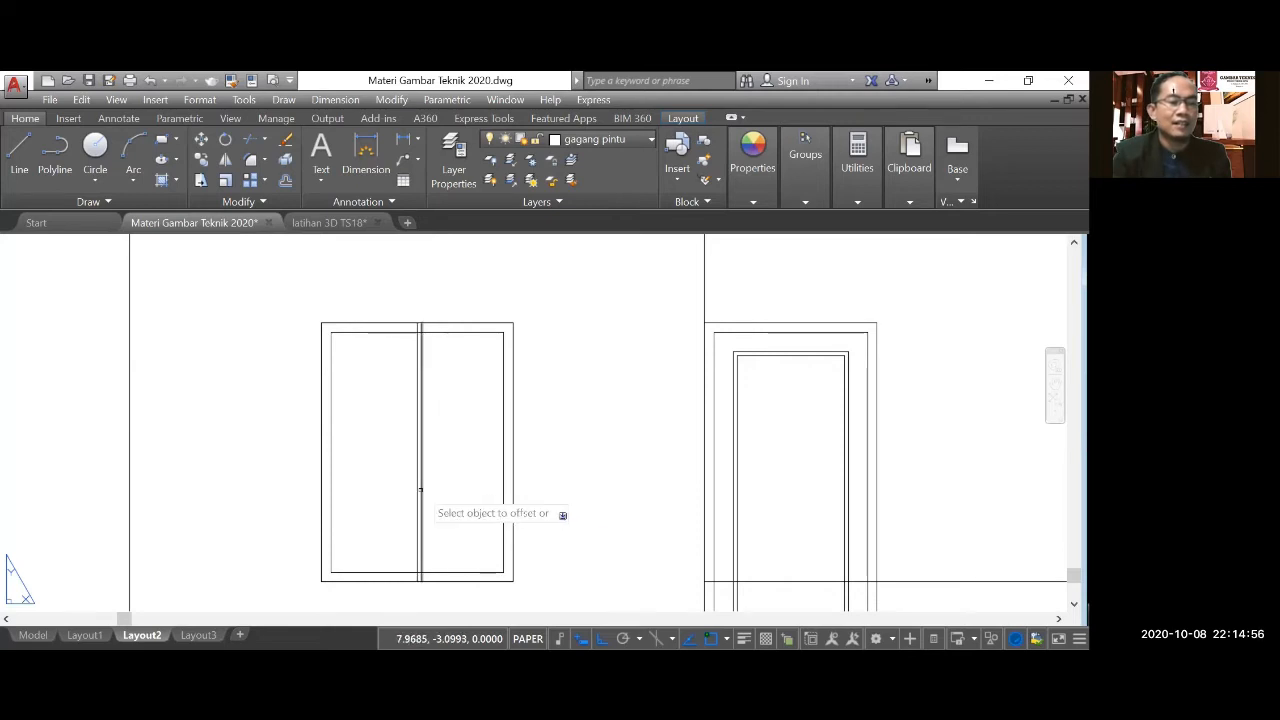
pyautogui.click(415, 491)
pyautogui.click(358, 490)
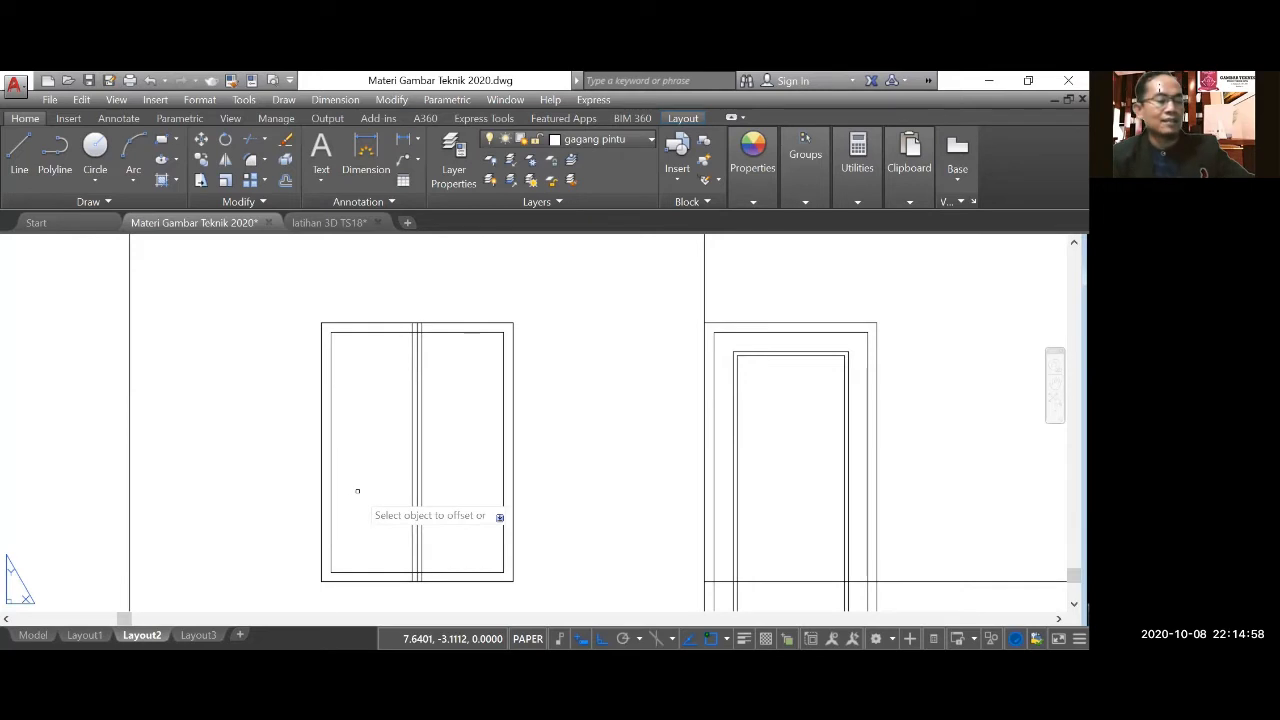
pyautogui.press('Escape')
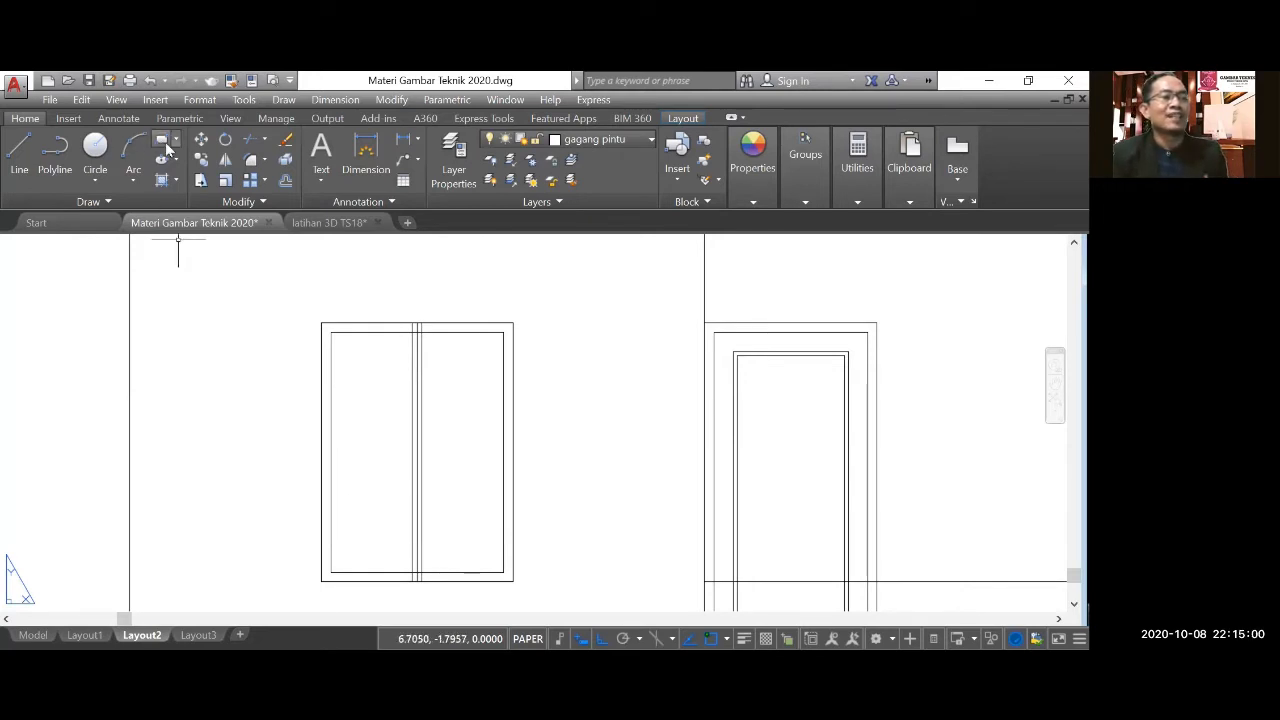
# Draw two rectangles inside the window frame, one on each side of the mullion, from frame corner to mullion edge.
pyautogui.click(165, 142)
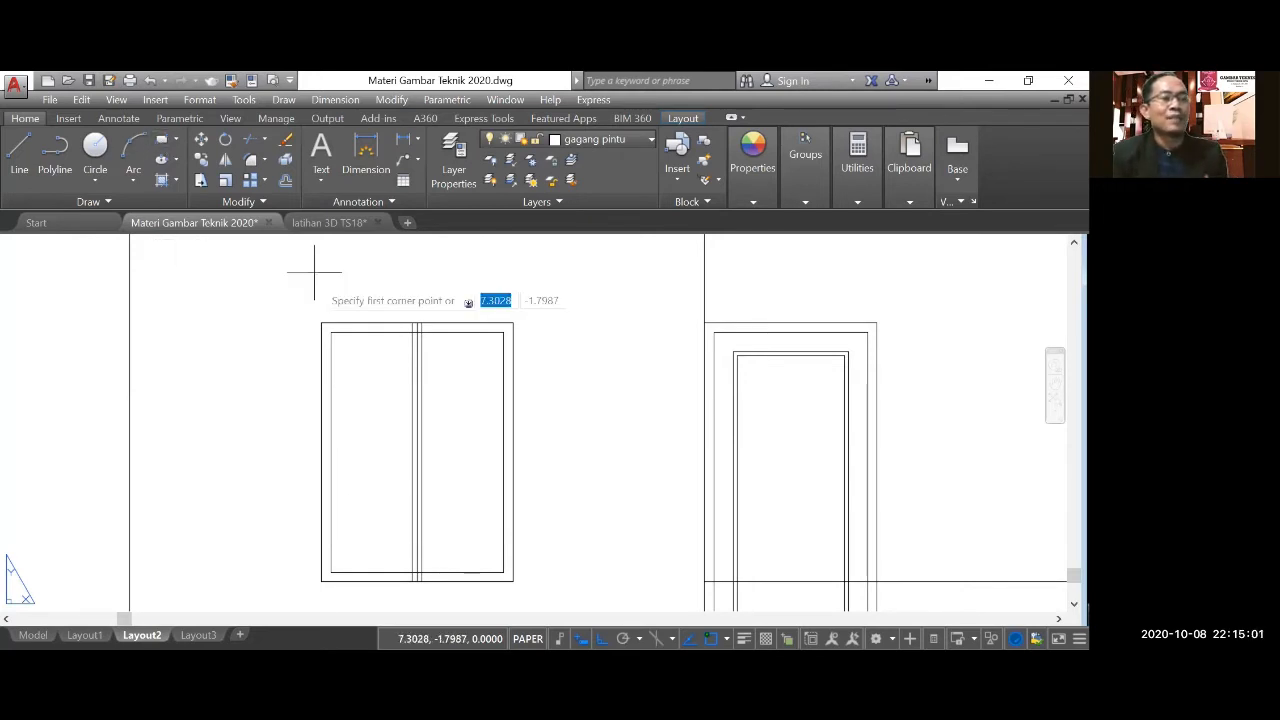
pyautogui.click(331, 333)
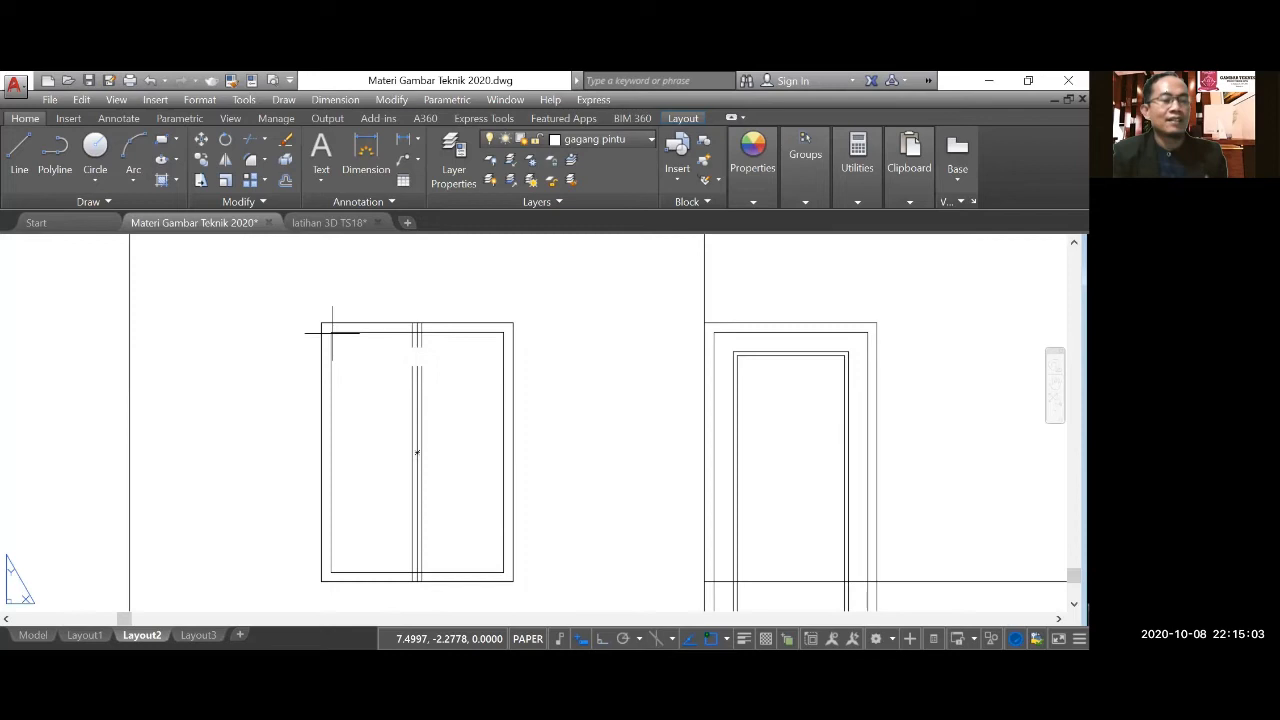
pyautogui.click(413, 572)
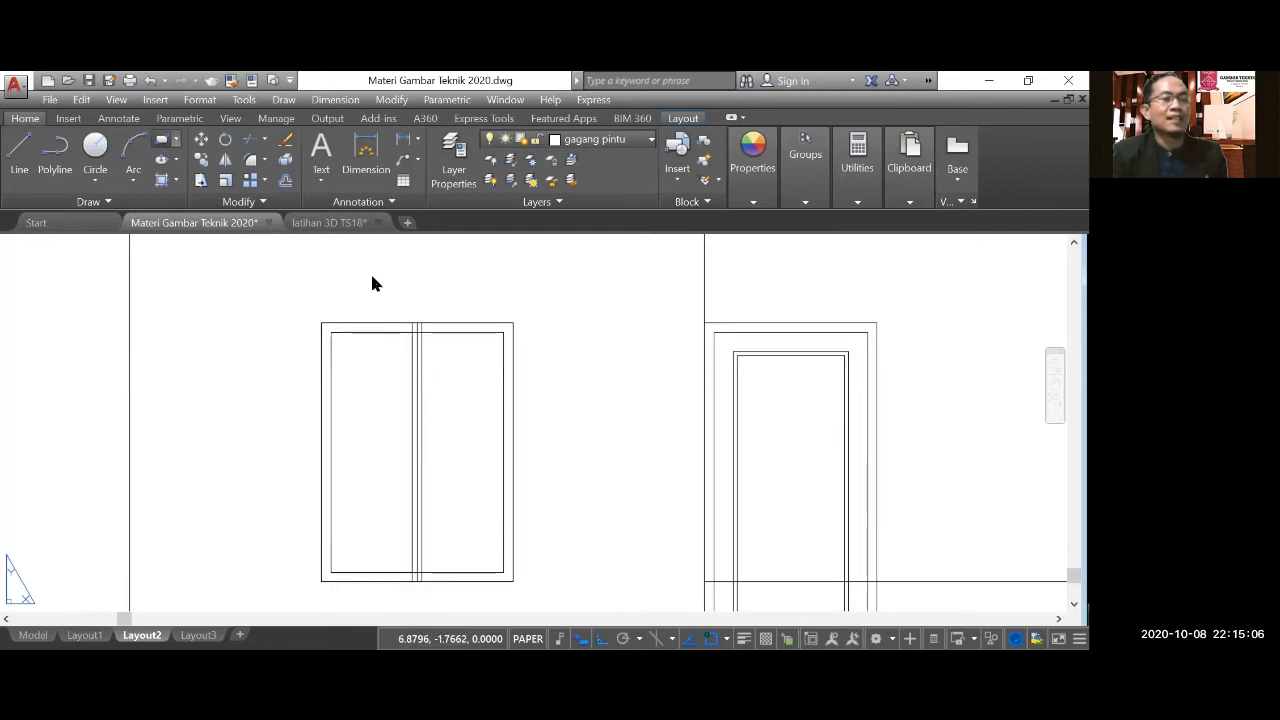
pyautogui.press('Return')
pyautogui.click(420, 333)
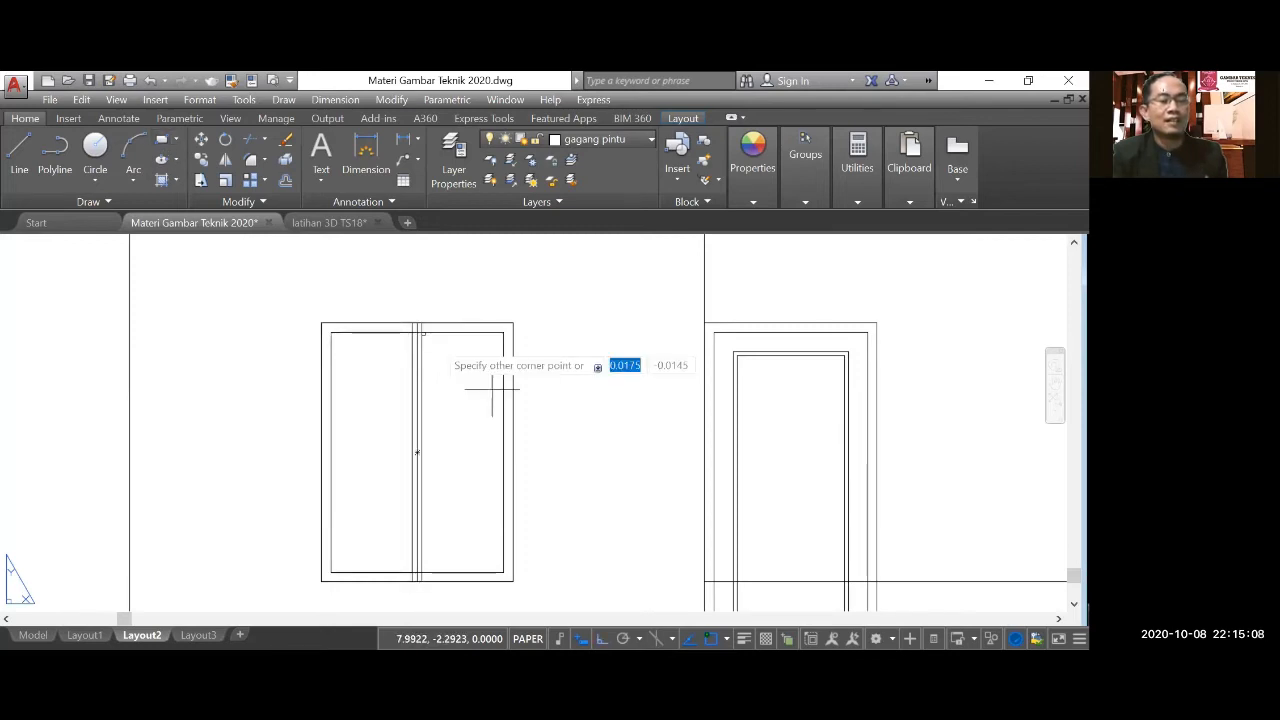
pyautogui.click(500, 572)
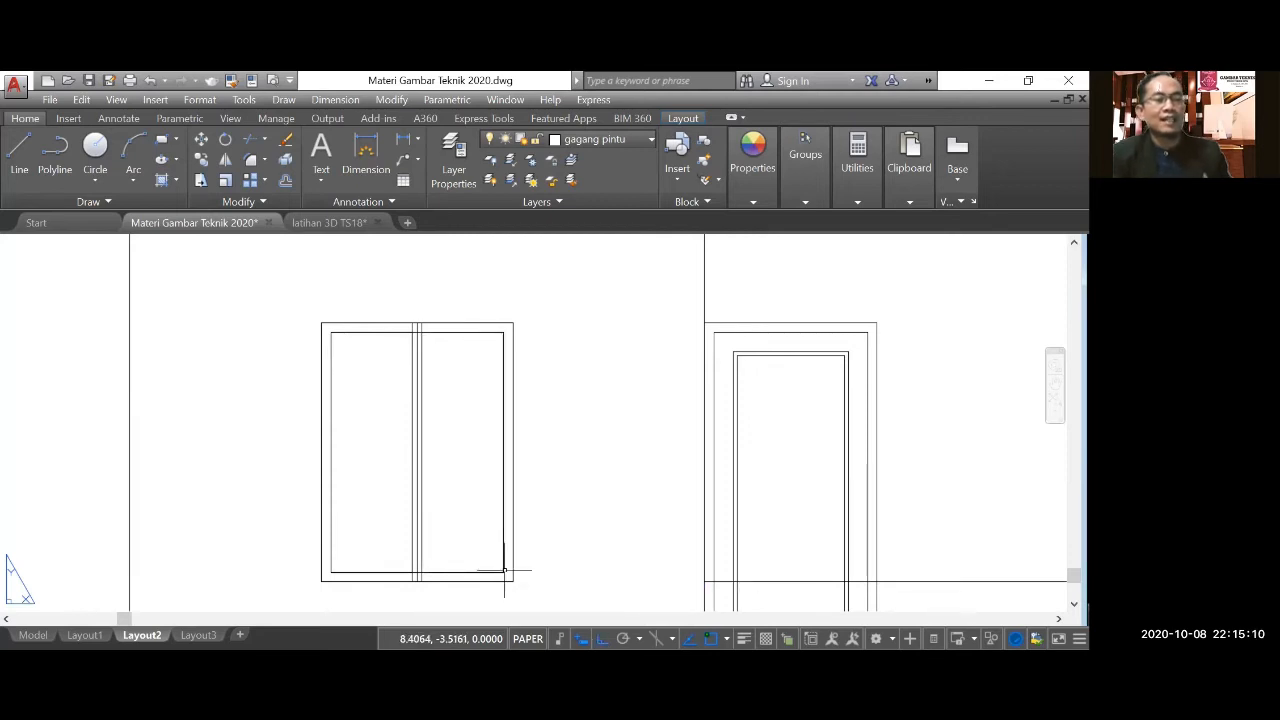
# Delete the window's three vertical centre lines and the inner frame rectangle behind the two sash rectangles.
pyautogui.scroll(4, 426, 336)
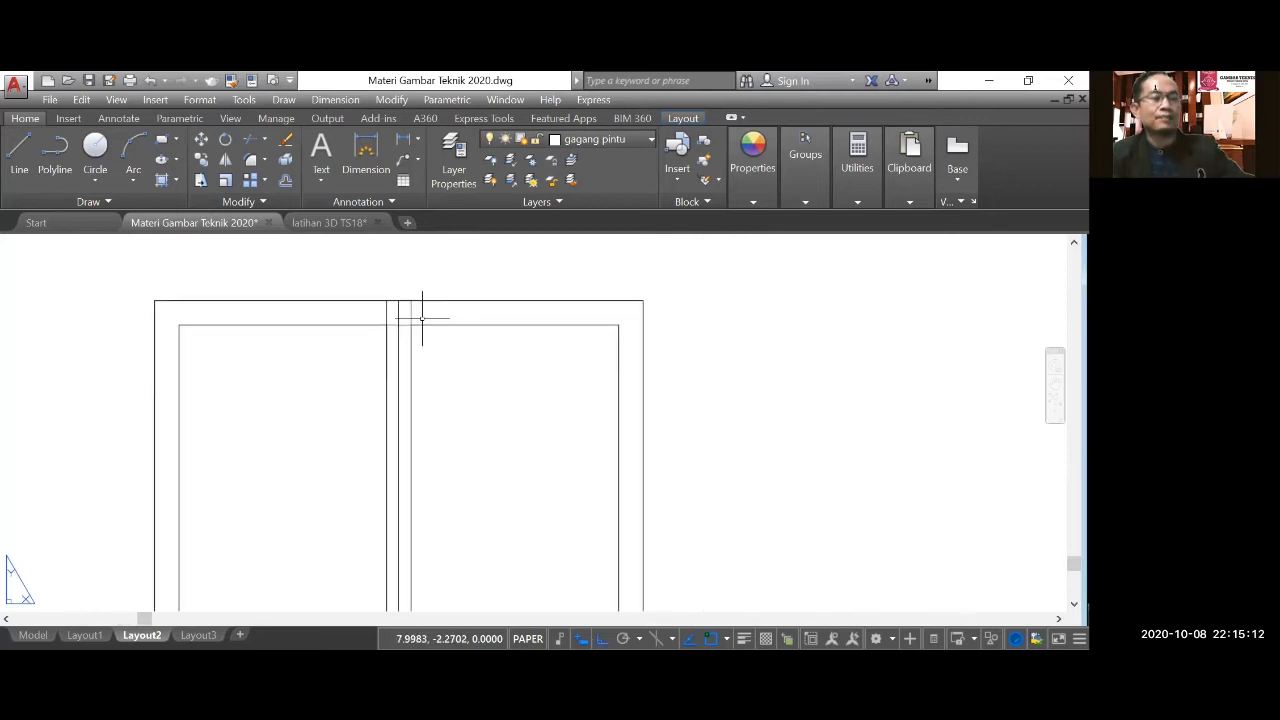
pyautogui.click(422, 318)
pyautogui.click(381, 307)
pyautogui.press('Delete')
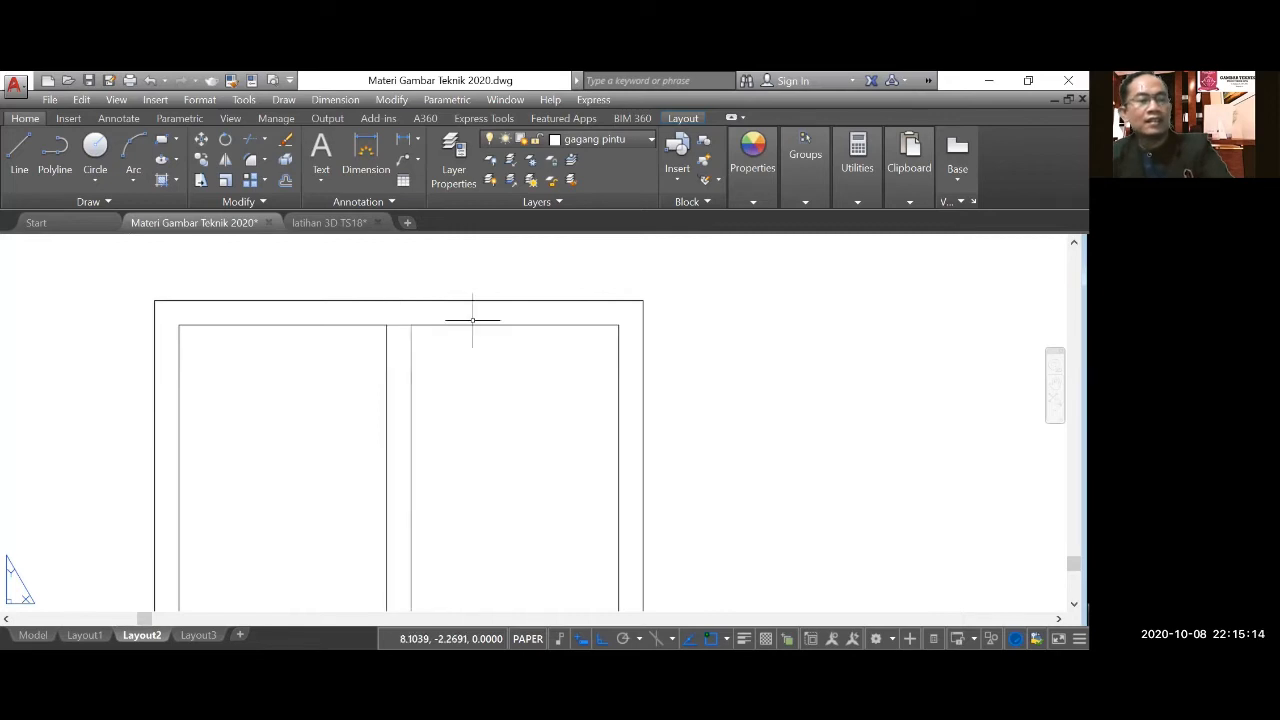
pyautogui.scroll(2, 400, 327)
pyautogui.scroll(-2, 410, 300)
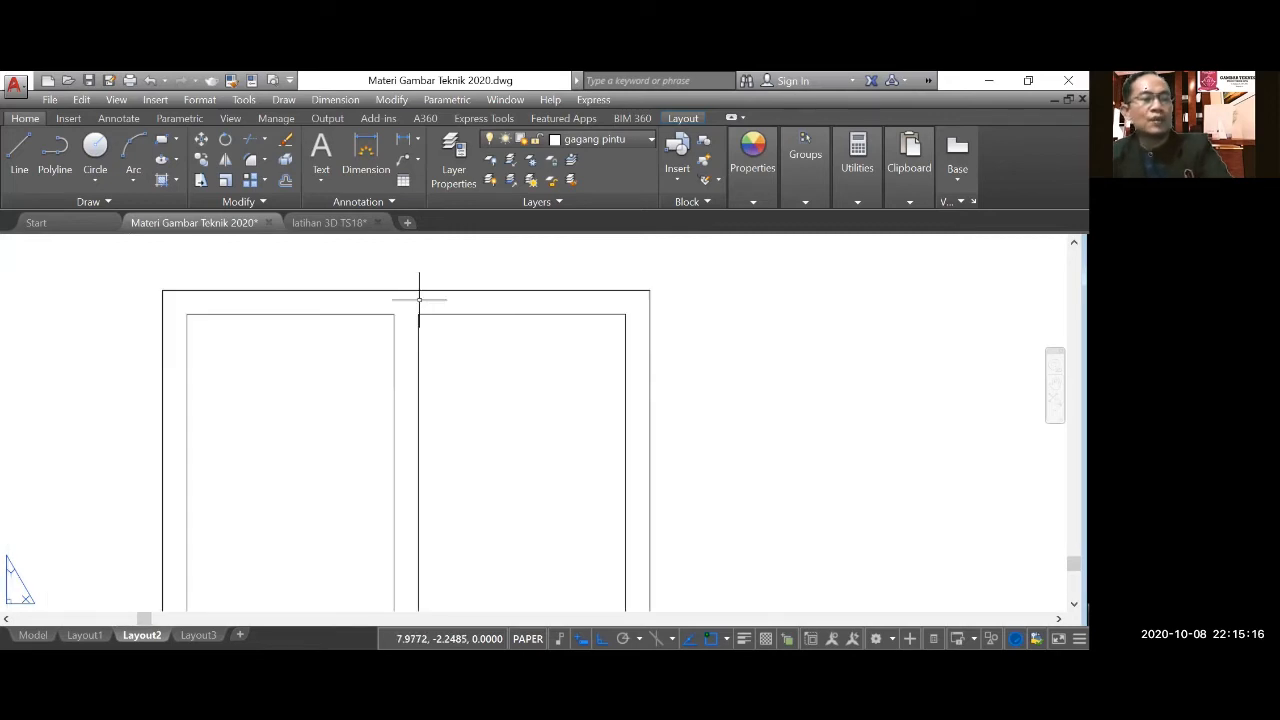
pyautogui.scroll(-4, 480, 349)
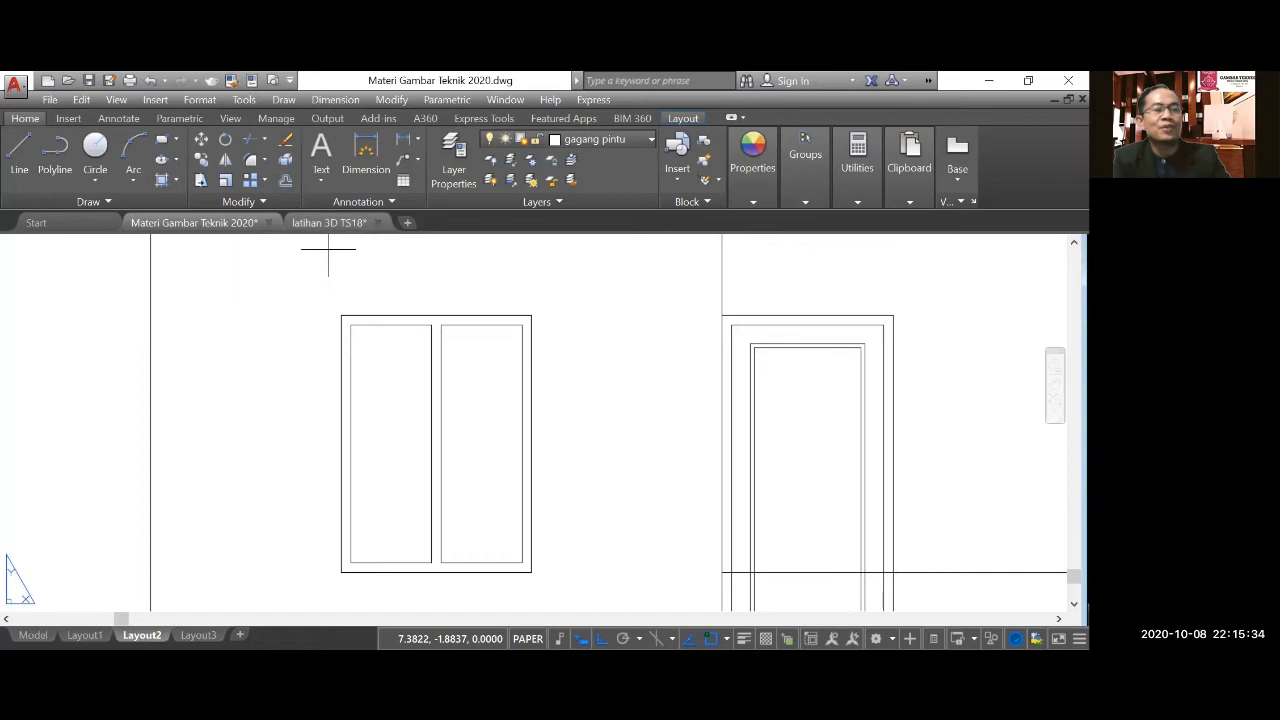
# Offset both sash rectangles of the window 0.075 inward to form the glass panes.
pyautogui.write('o')
pyautogui.press('Return')
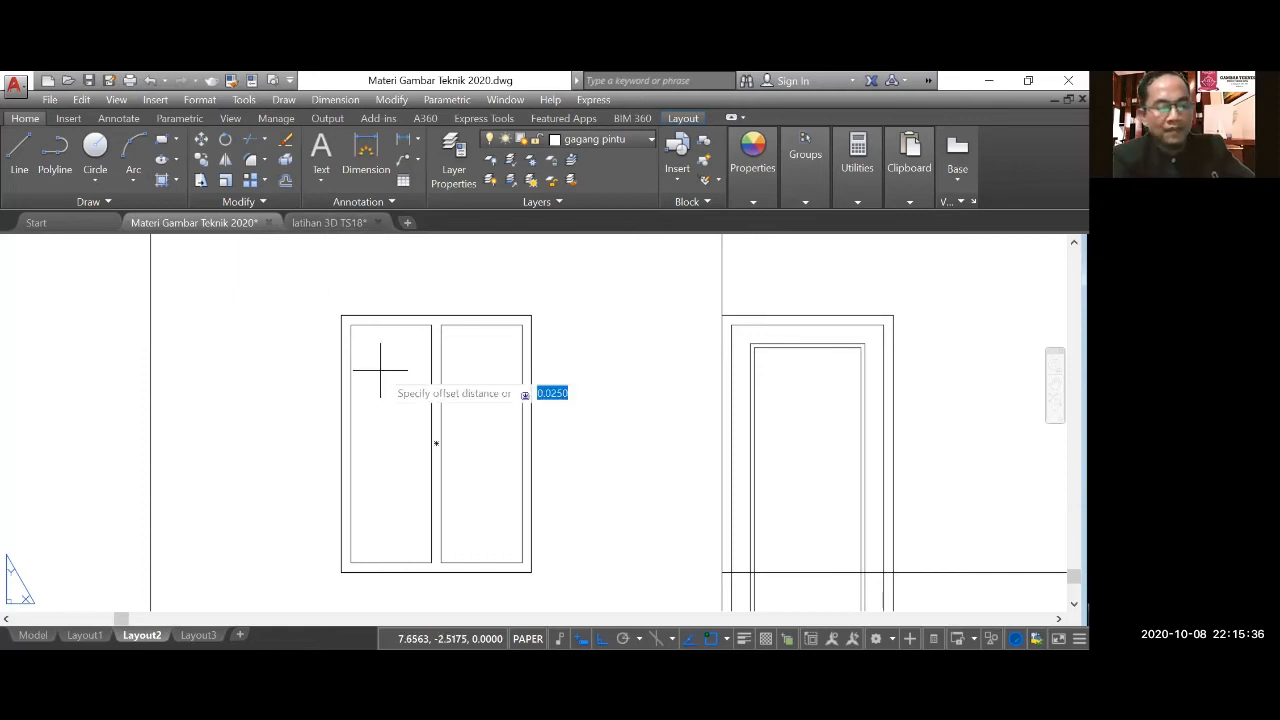
pyautogui.write('0.075')
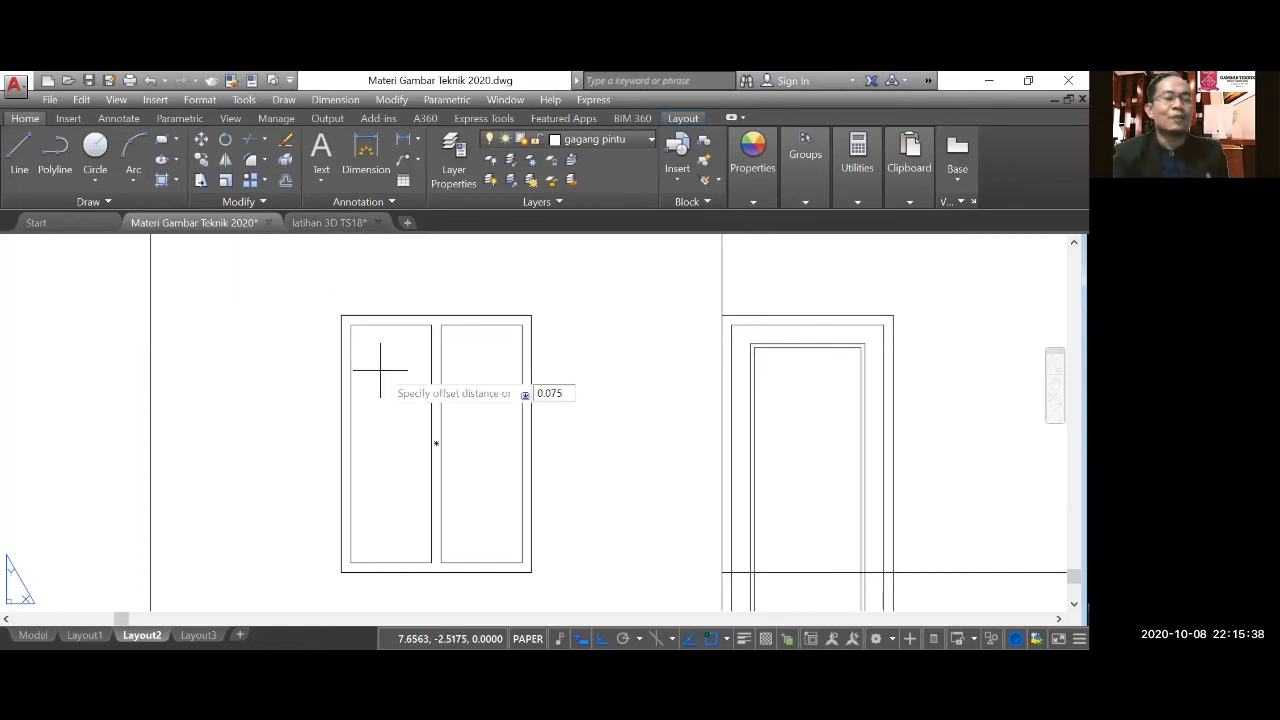
pyautogui.press('Return')
pyautogui.click(386, 327)
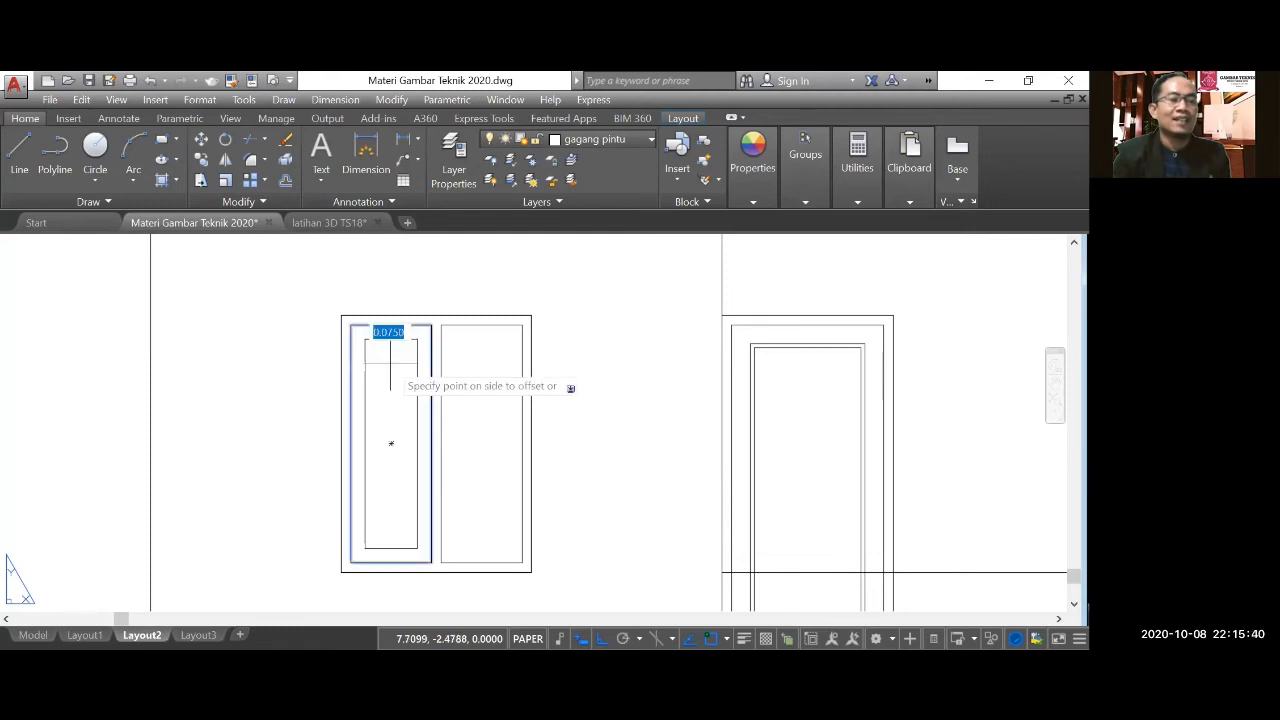
pyautogui.click(389, 441)
pyautogui.click(472, 318)
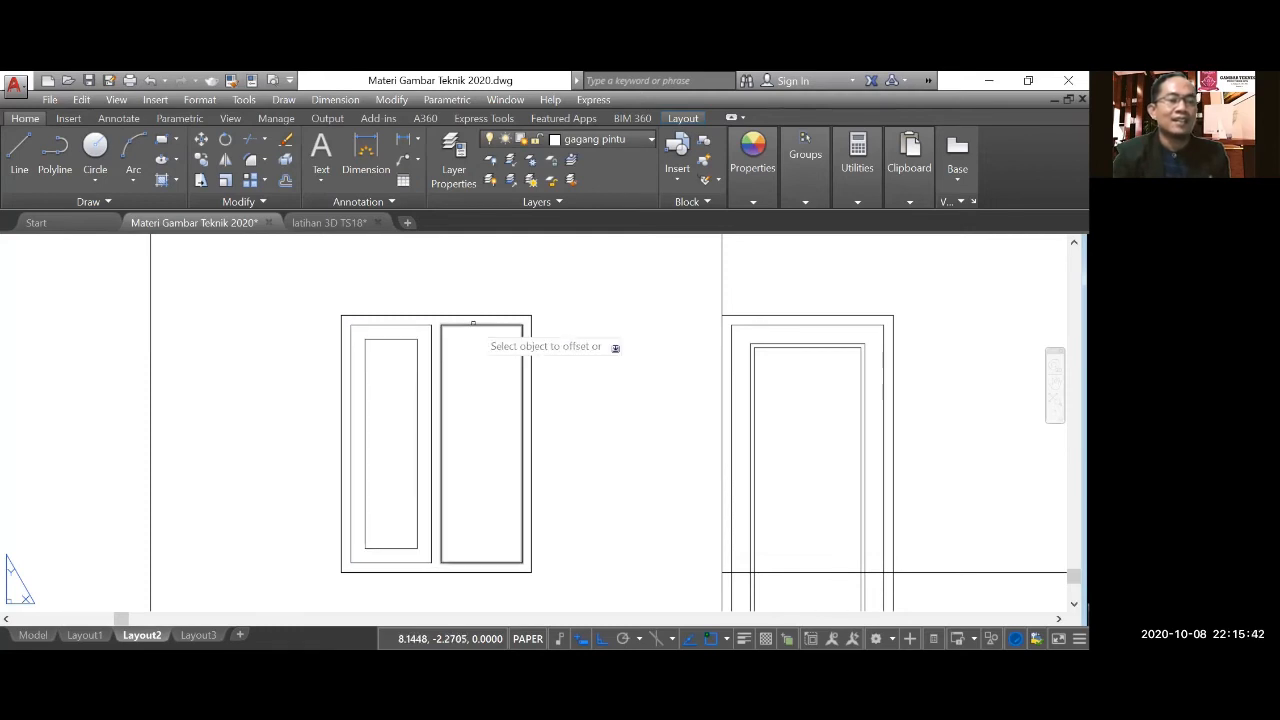
pyautogui.click(455, 355)
# Examine the terrace-side front window on the floor plan and its matching wall area on the elevation.
pyautogui.scroll(-3, 433, 381)
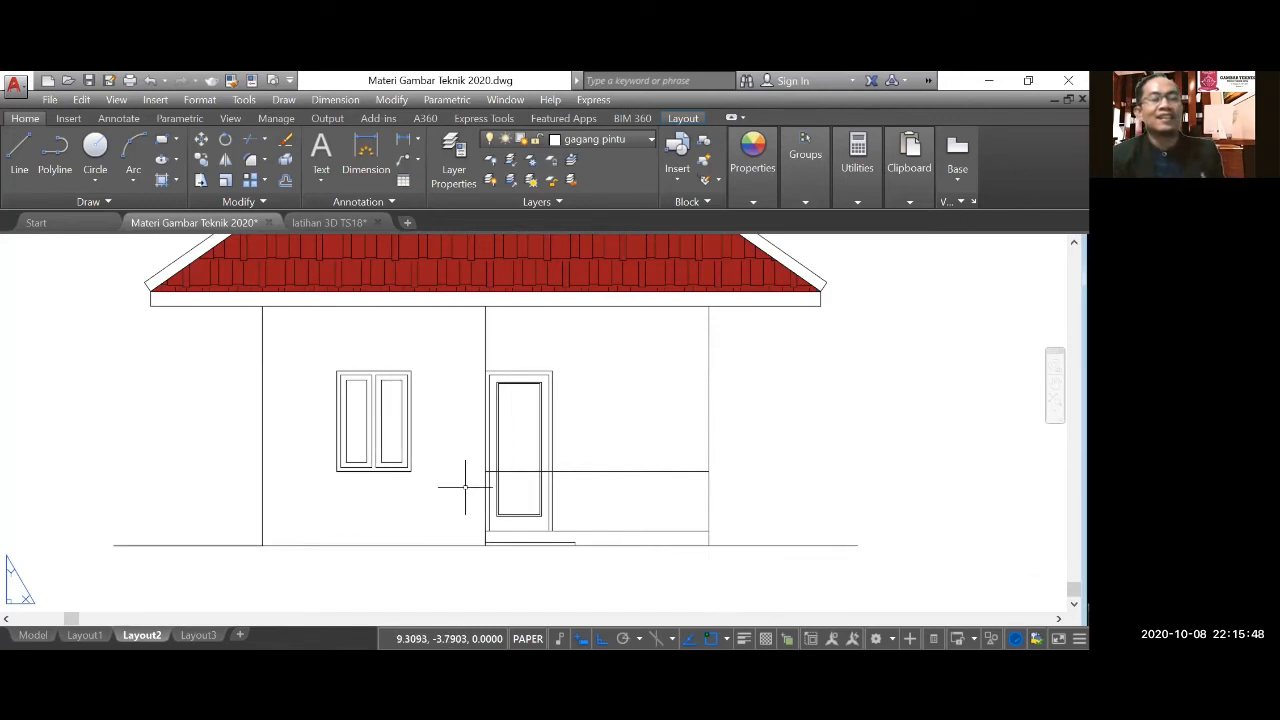
pyautogui.scroll(-2, 465, 487)
pyautogui.scroll(-3, 454, 482)
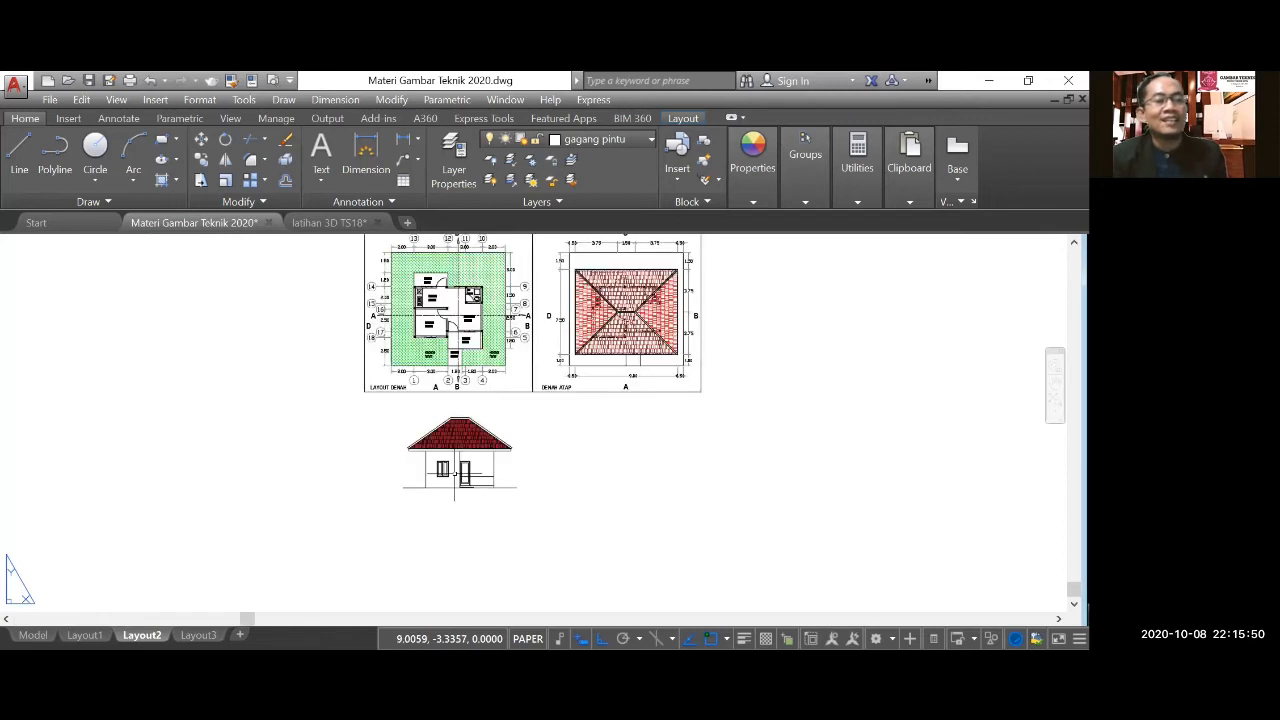
pyautogui.scroll(5, 478, 328)
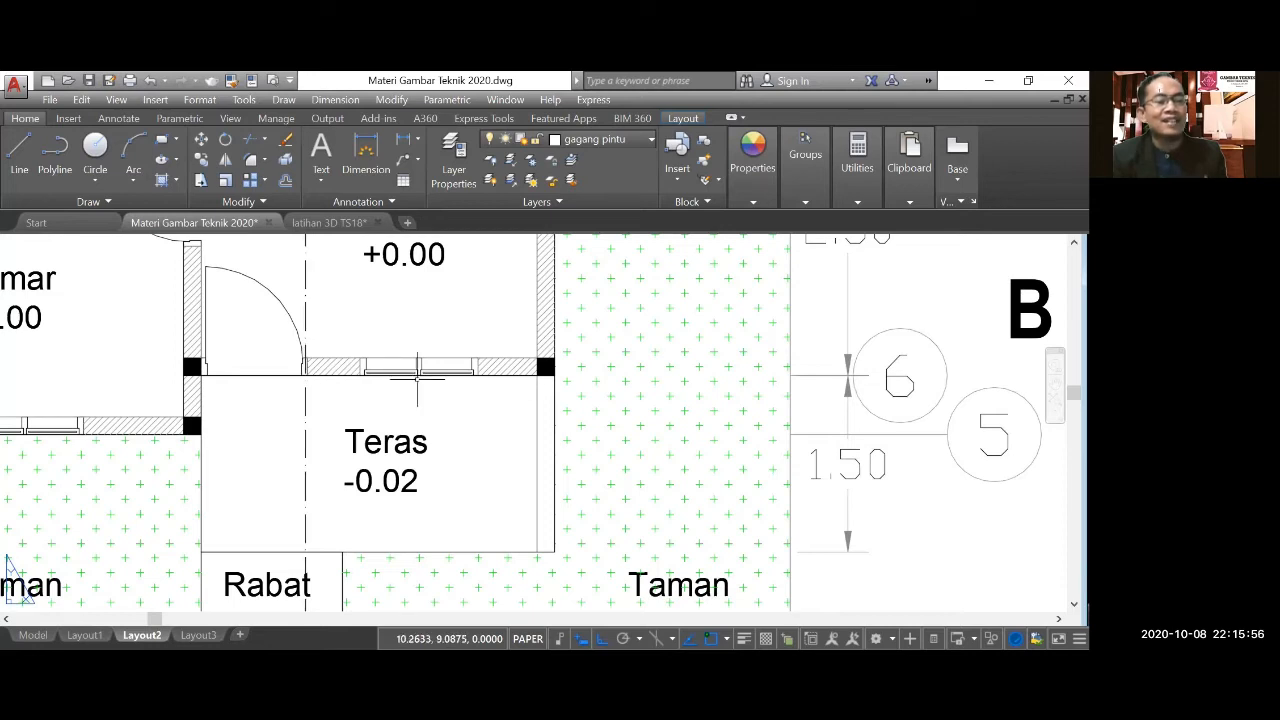
pyautogui.scroll(-1, 417, 378)
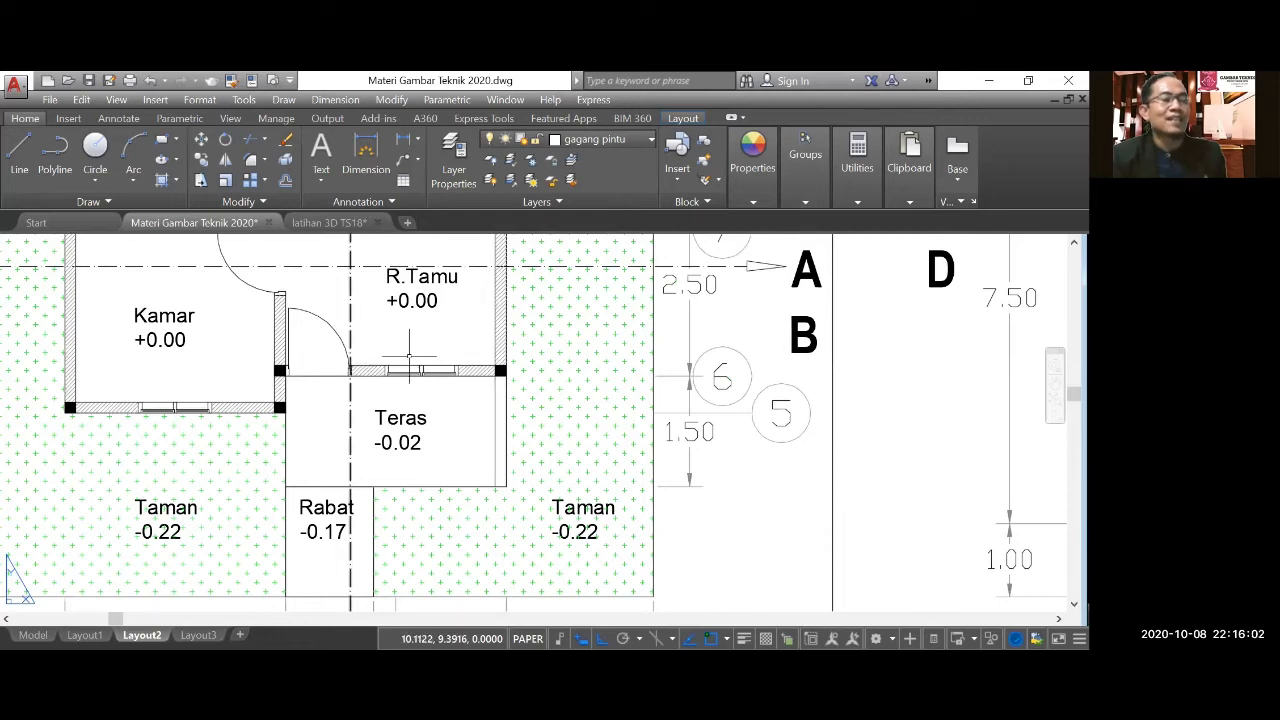
pyautogui.scroll(-5, 408, 355)
pyautogui.scroll(-2, 415, 400)
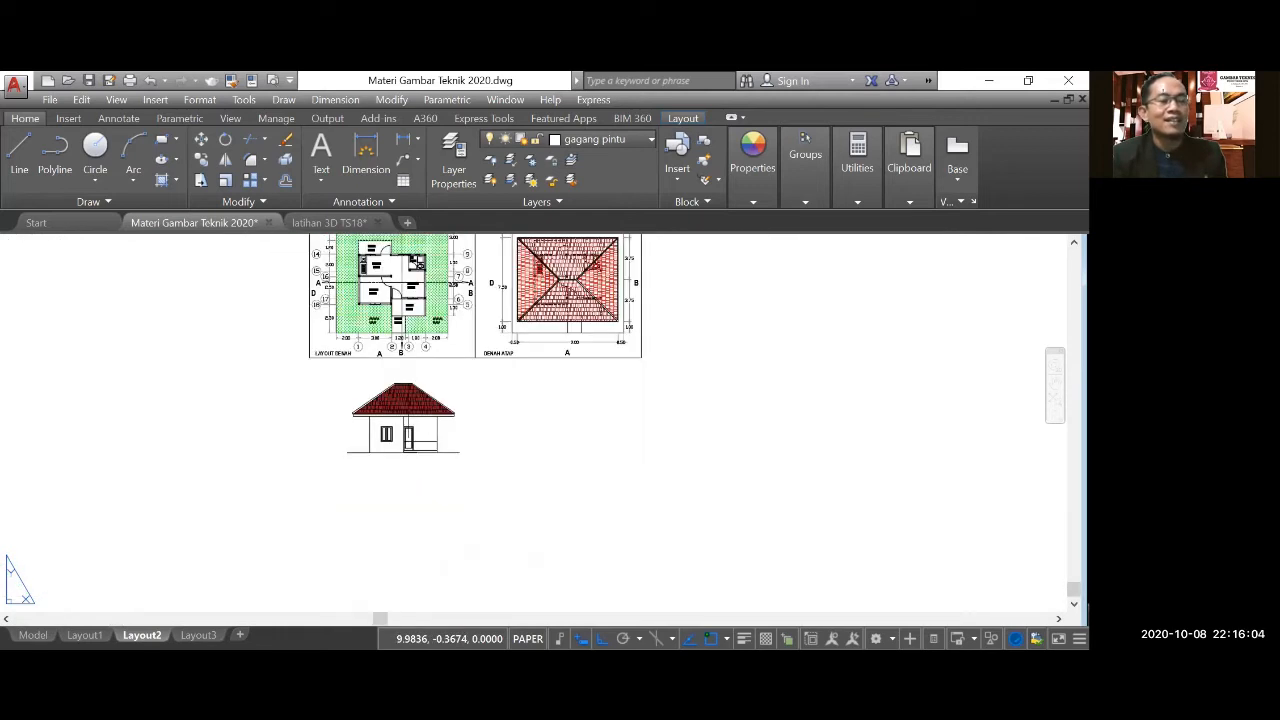
pyautogui.scroll(4, 416, 440)
pyautogui.scroll(4, 400, 452)
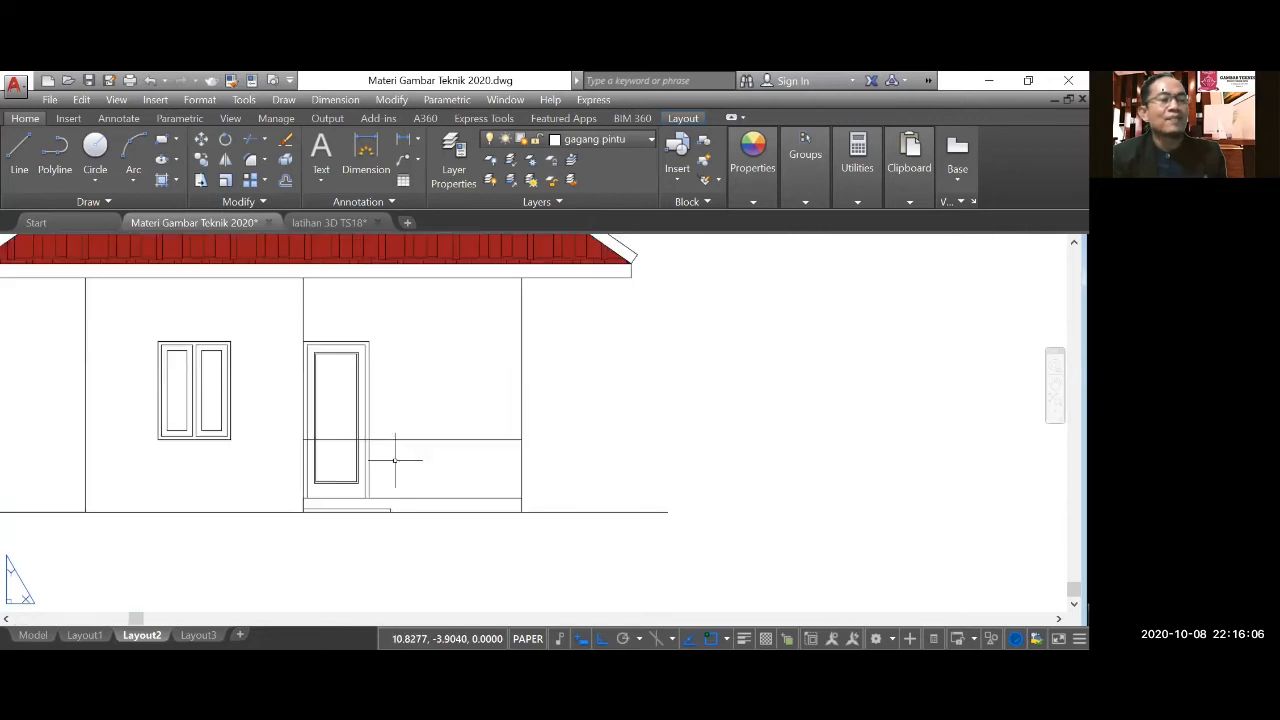
# Trim the horizontal sill-height line at the door frame's outer edge and delete its remaining piece across the door.
pyautogui.click(250, 140)
pyautogui.scroll(3, 401, 455)
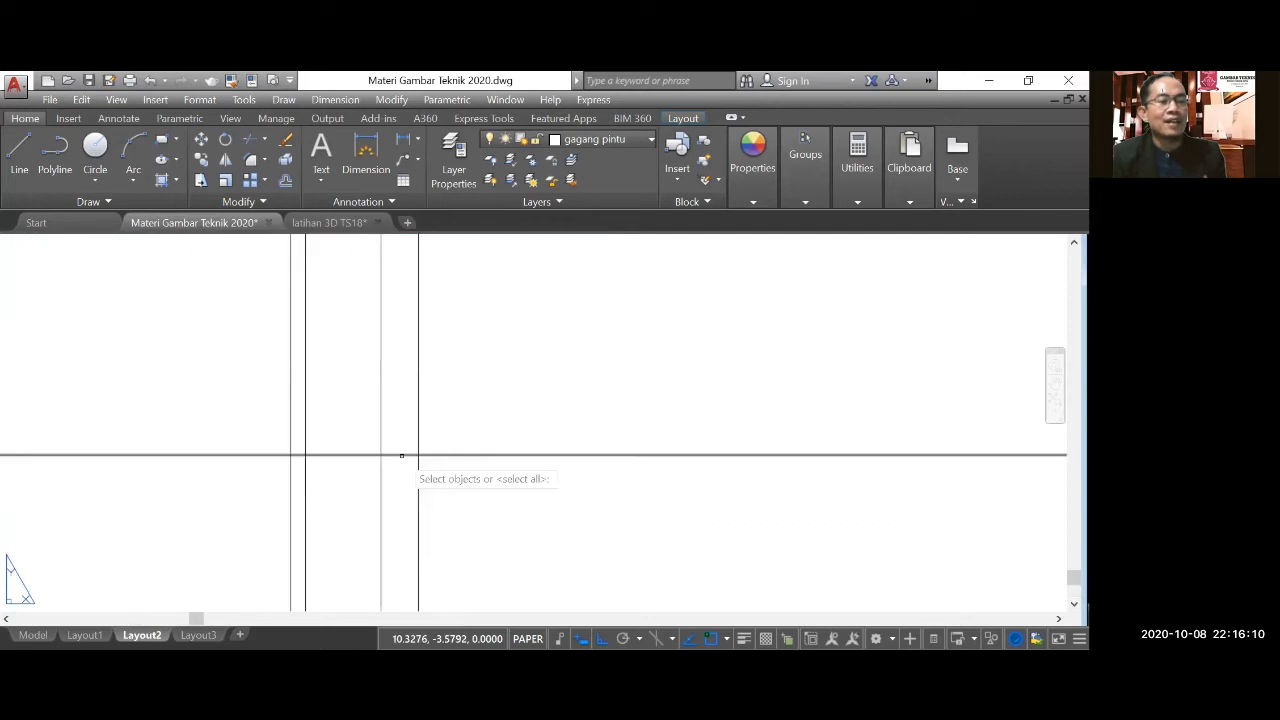
pyautogui.click(401, 455)
pyautogui.press('Return')
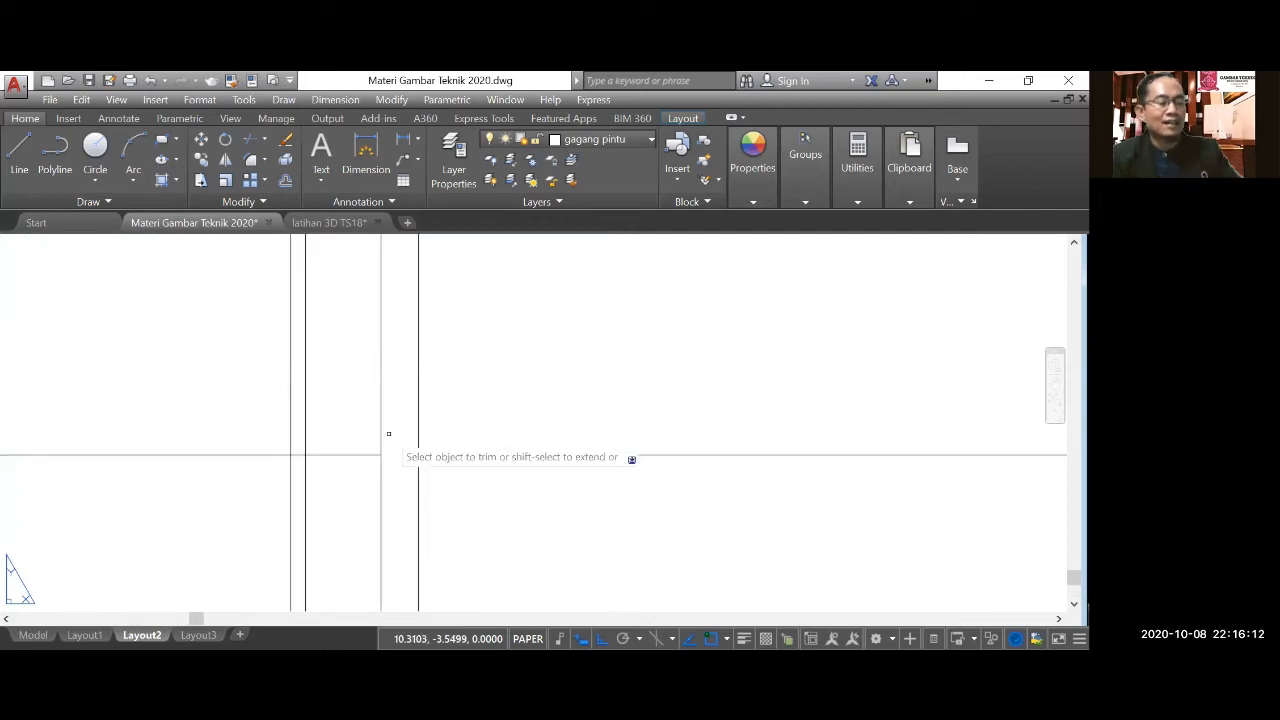
pyautogui.scroll(-5, 389, 434)
pyautogui.press('Escape')
pyautogui.click(318, 438)
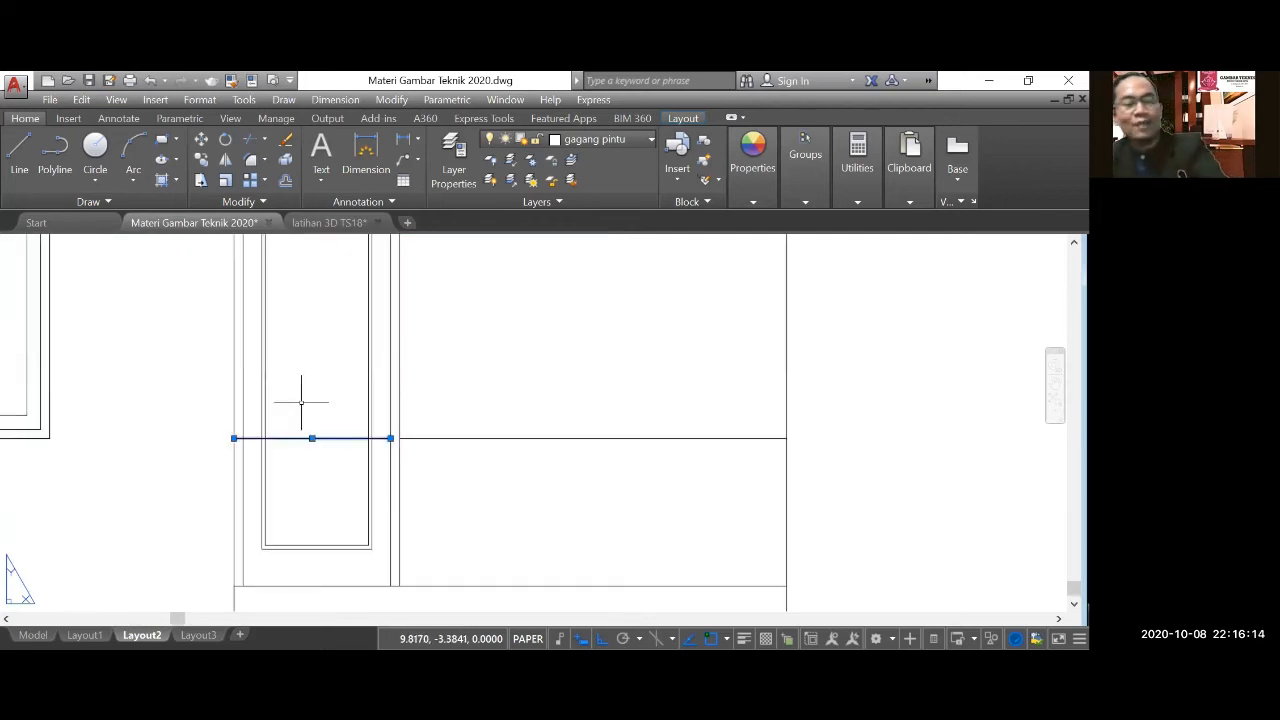
pyautogui.press('Delete')
# Copy the complete window from its bottom midpoint to the midpoint of the sill line between the door and the outer wall edge.
pyautogui.scroll(-3, 387, 404)
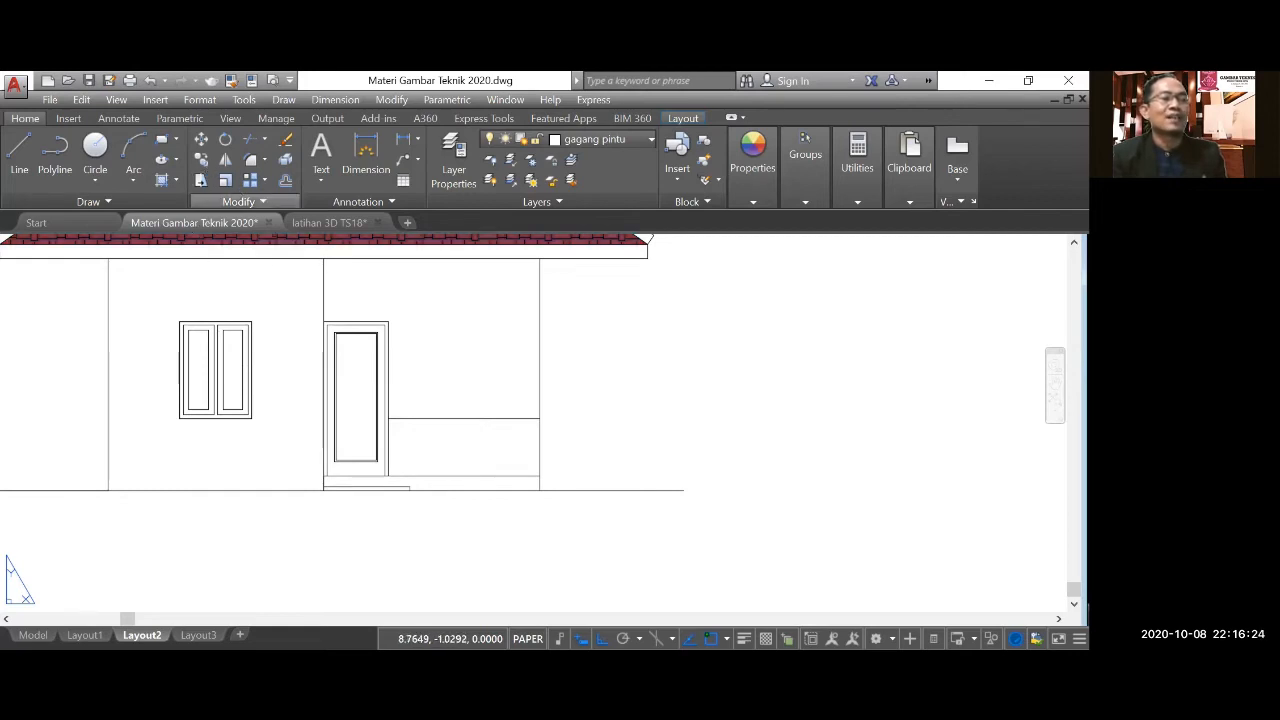
pyautogui.click(152, 314)
pyautogui.click(259, 434)
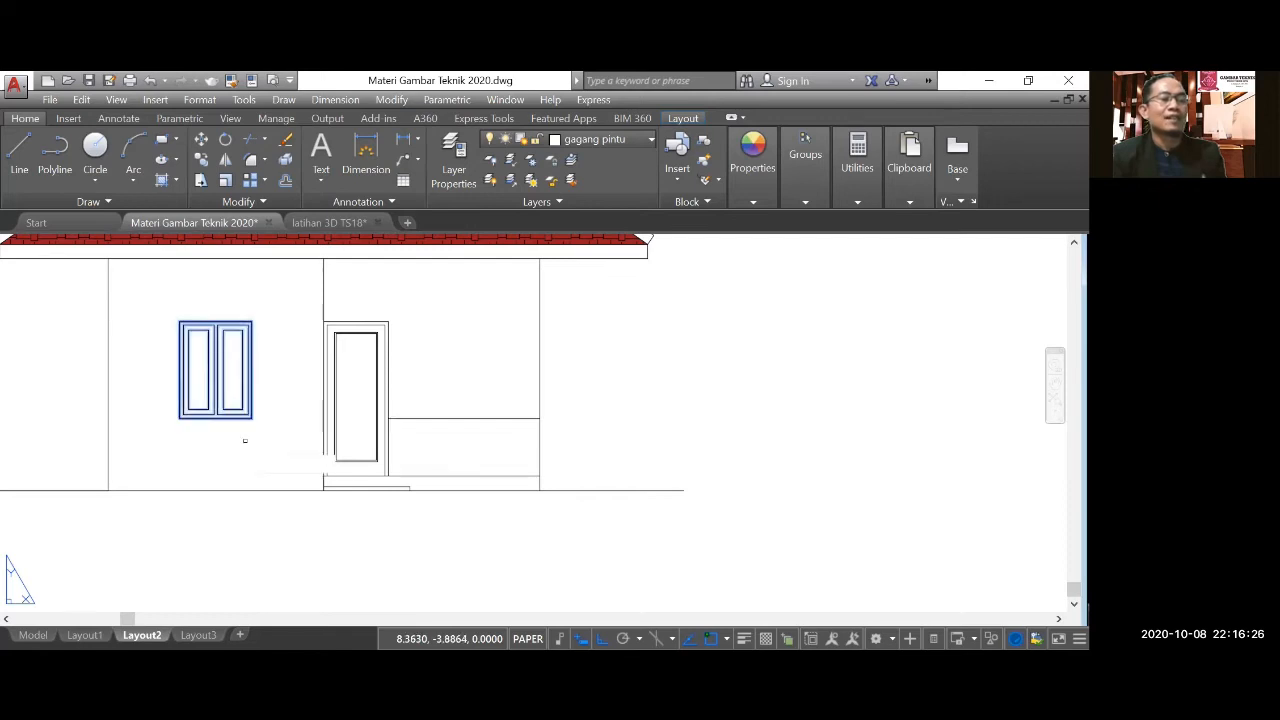
pyautogui.press('Return')
pyautogui.scroll(4, 207, 424)
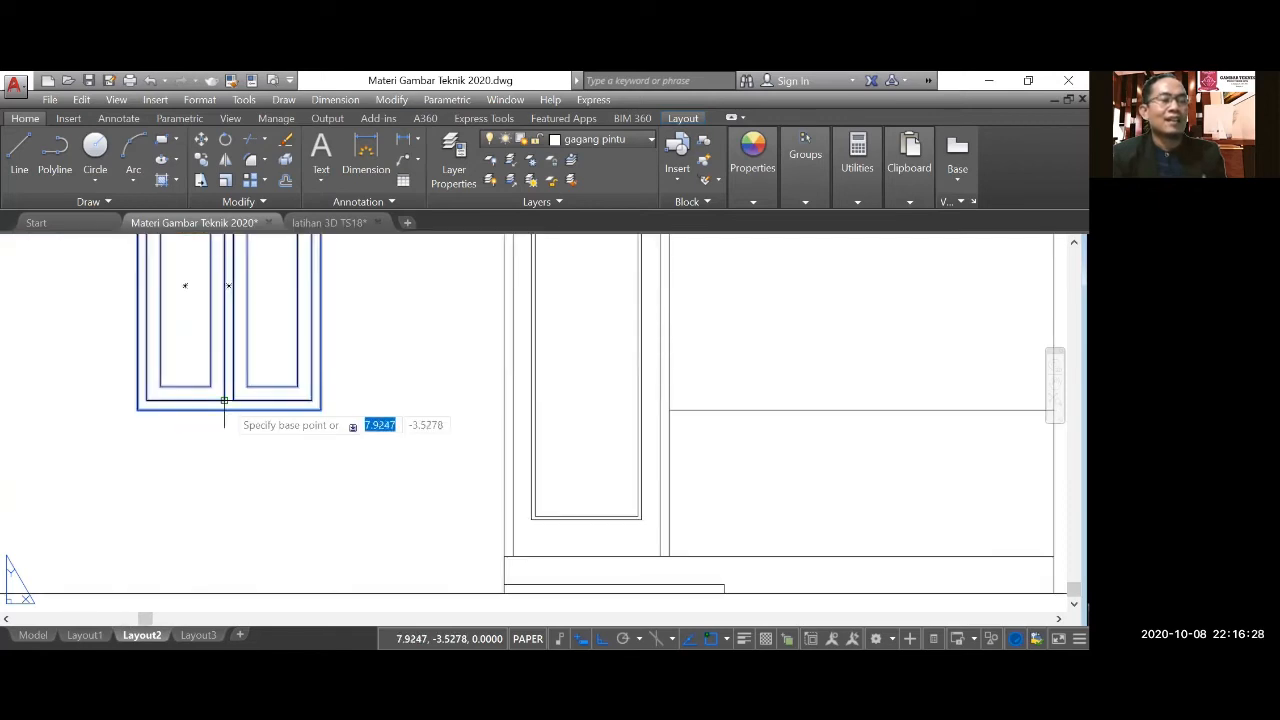
pyautogui.click(228, 409)
pyautogui.scroll(-2, 412, 405)
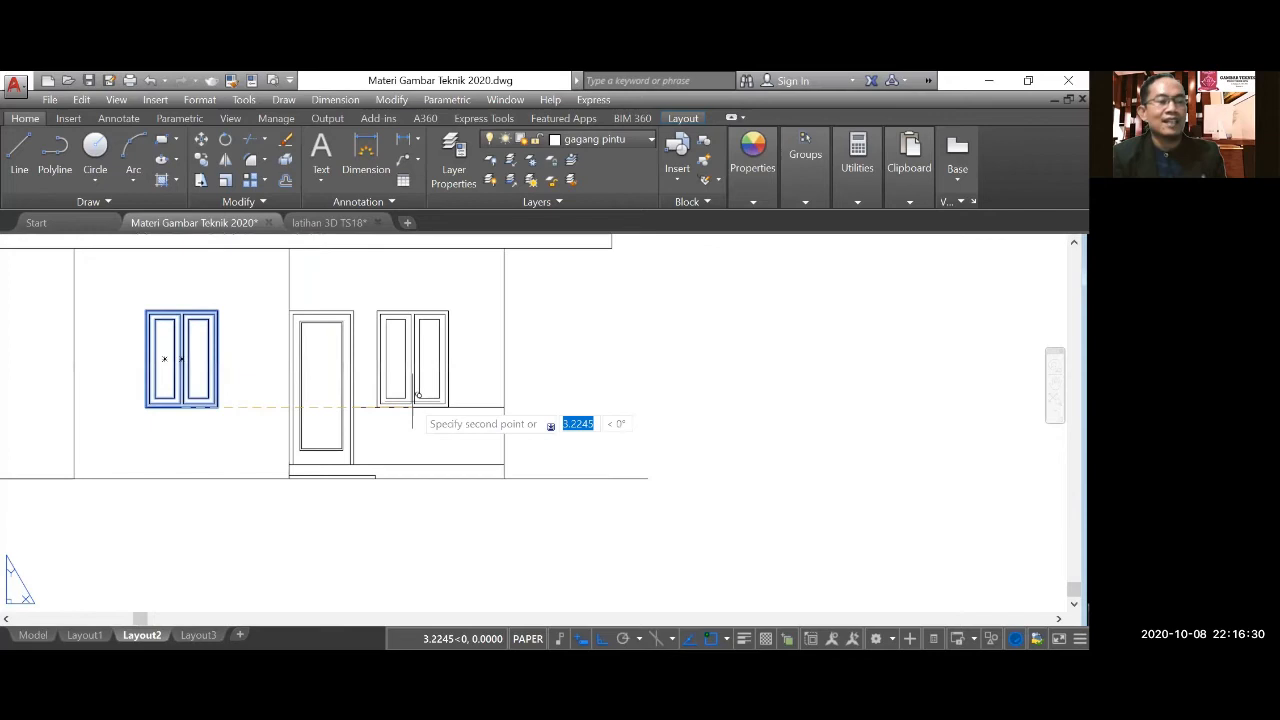
pyautogui.click(429, 407)
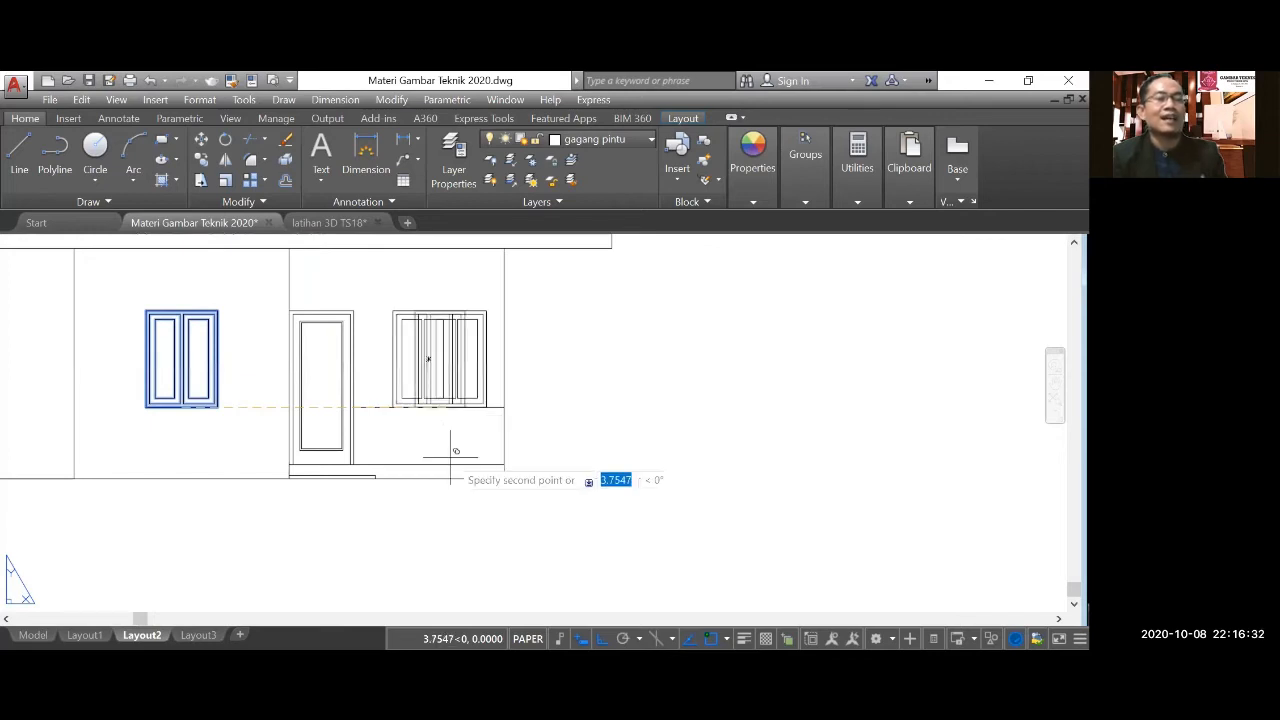
# Finish copying the window and delete the sill-height guide line between the door and the outer wall edge.
pyautogui.press('Escape')
pyautogui.scroll(2, 484, 413)
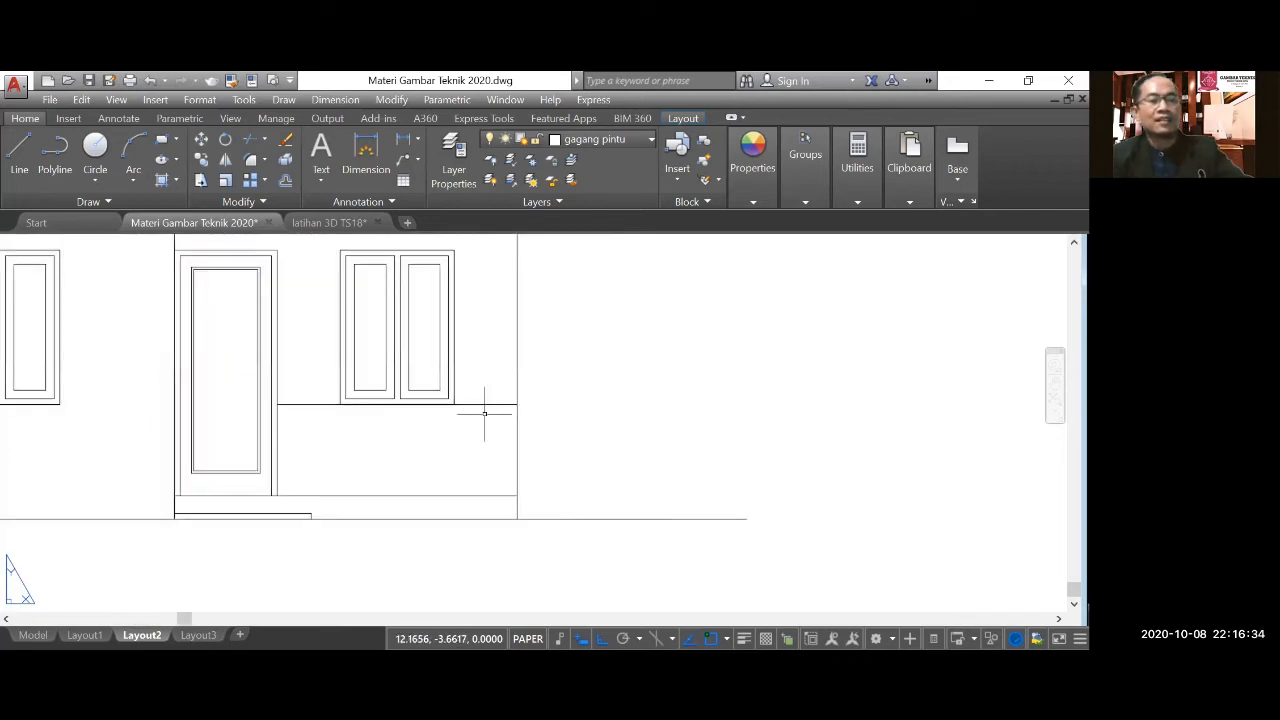
pyautogui.click(484, 411)
pyautogui.press('Delete')
# Examine the completed front elevation against the floor plan and roof plan above it.
pyautogui.scroll(-4, 502, 491)
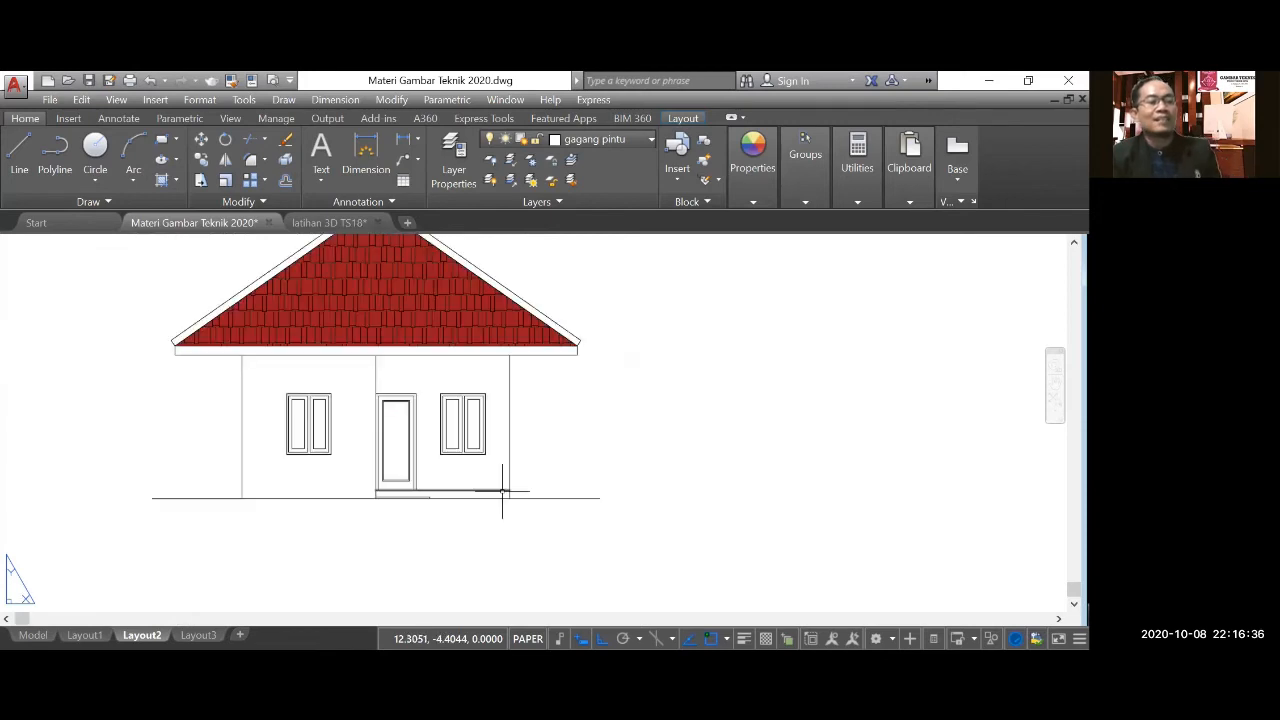
pyautogui.scroll(-2, 495, 493)
pyautogui.scroll(-2, 420, 515)
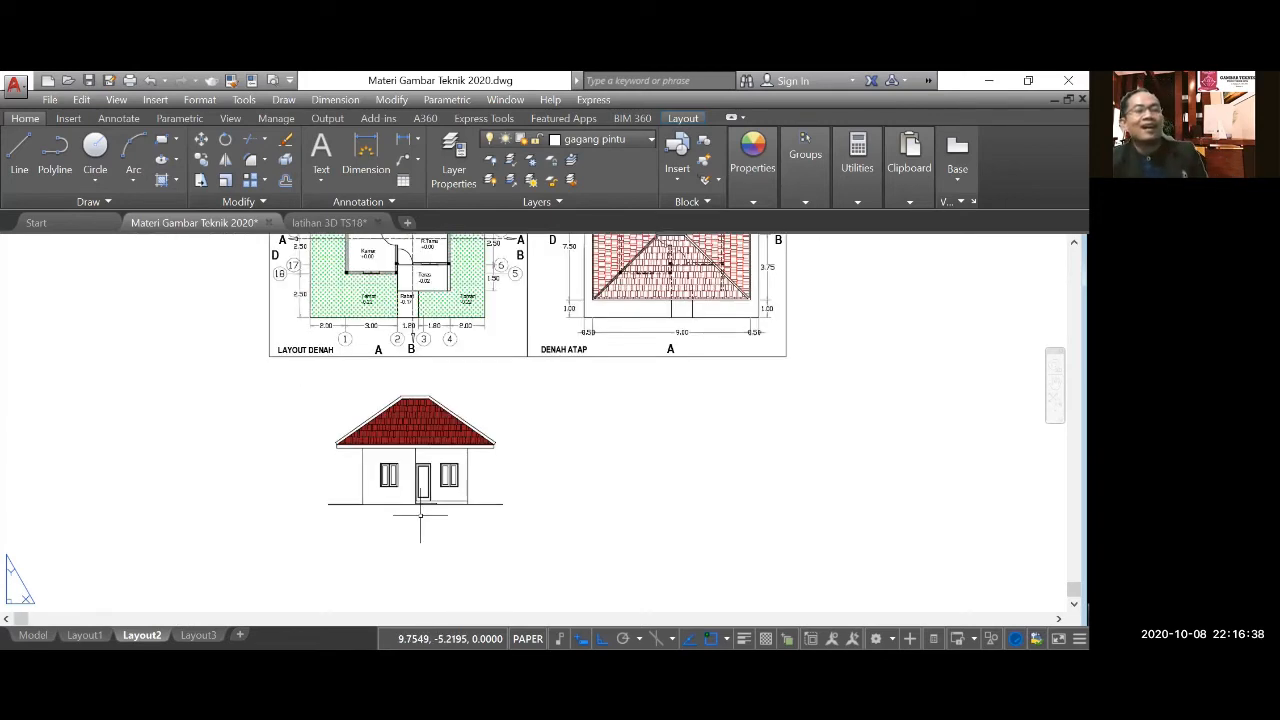
pyautogui.scroll(-2, 420, 515)
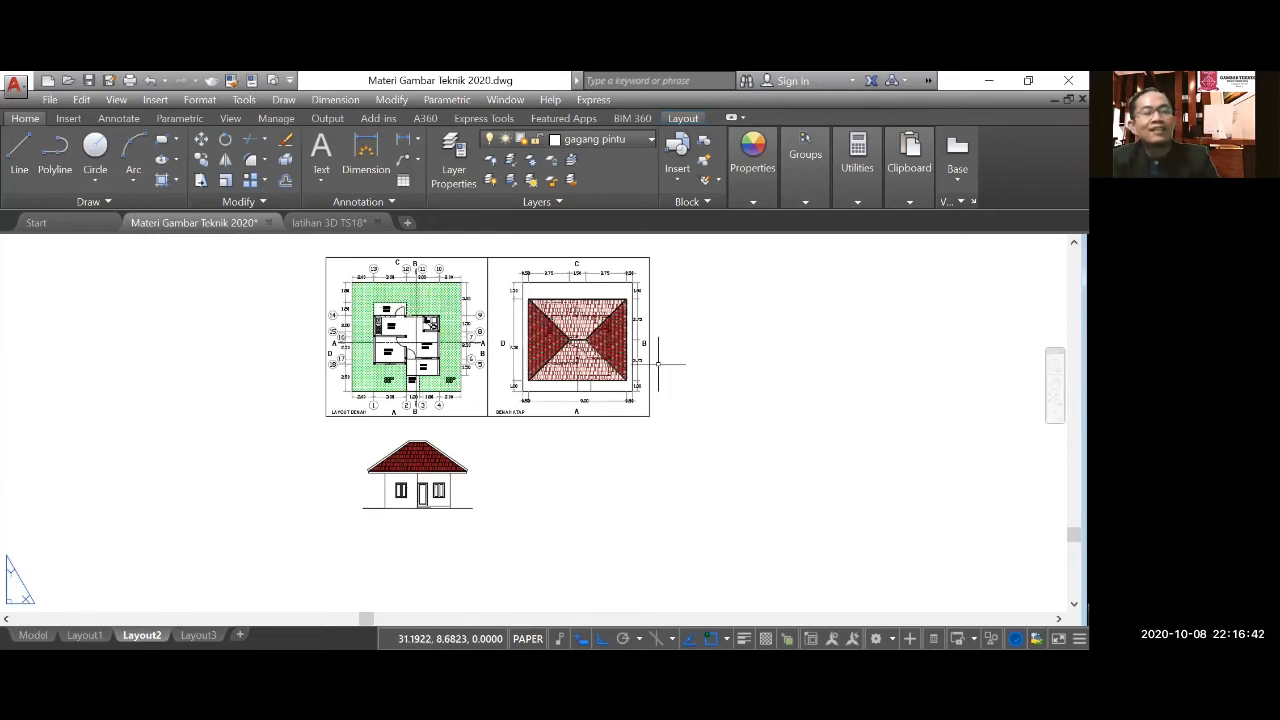
pyautogui.scroll(2, 565, 369)
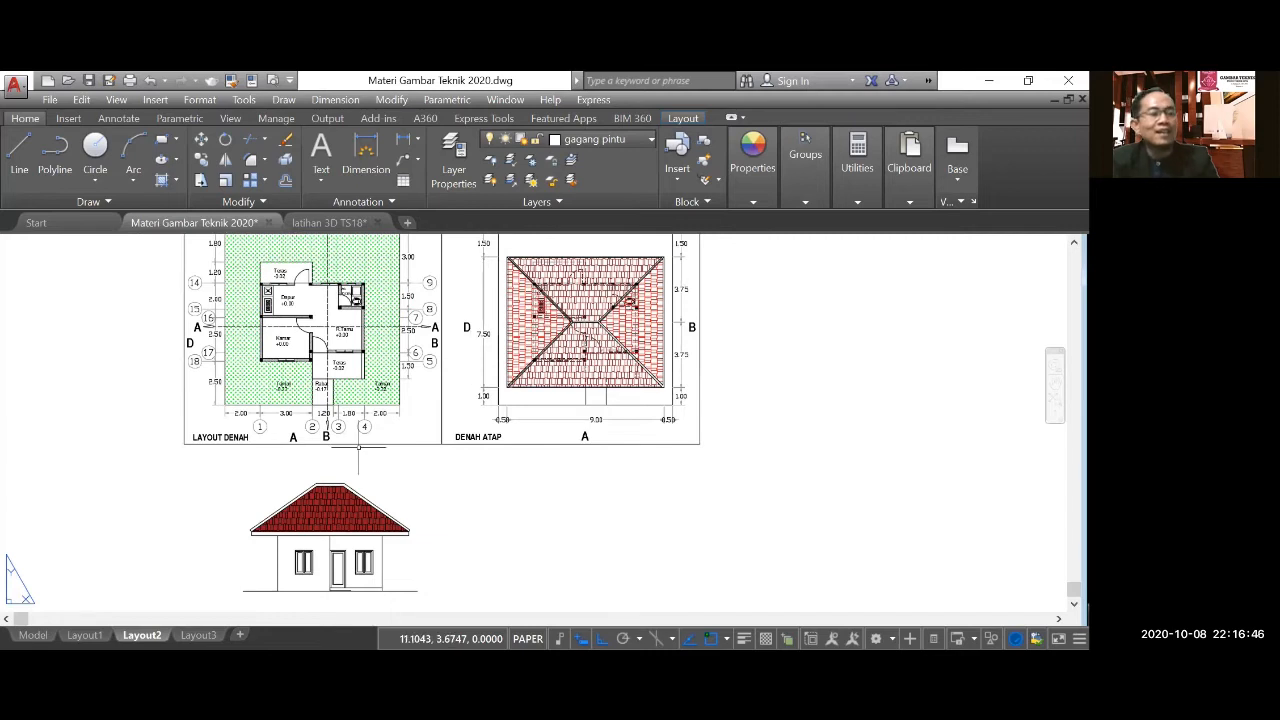
pyautogui.moveTo(331, 606); pyautogui.dragTo(323, 543, button='middle')
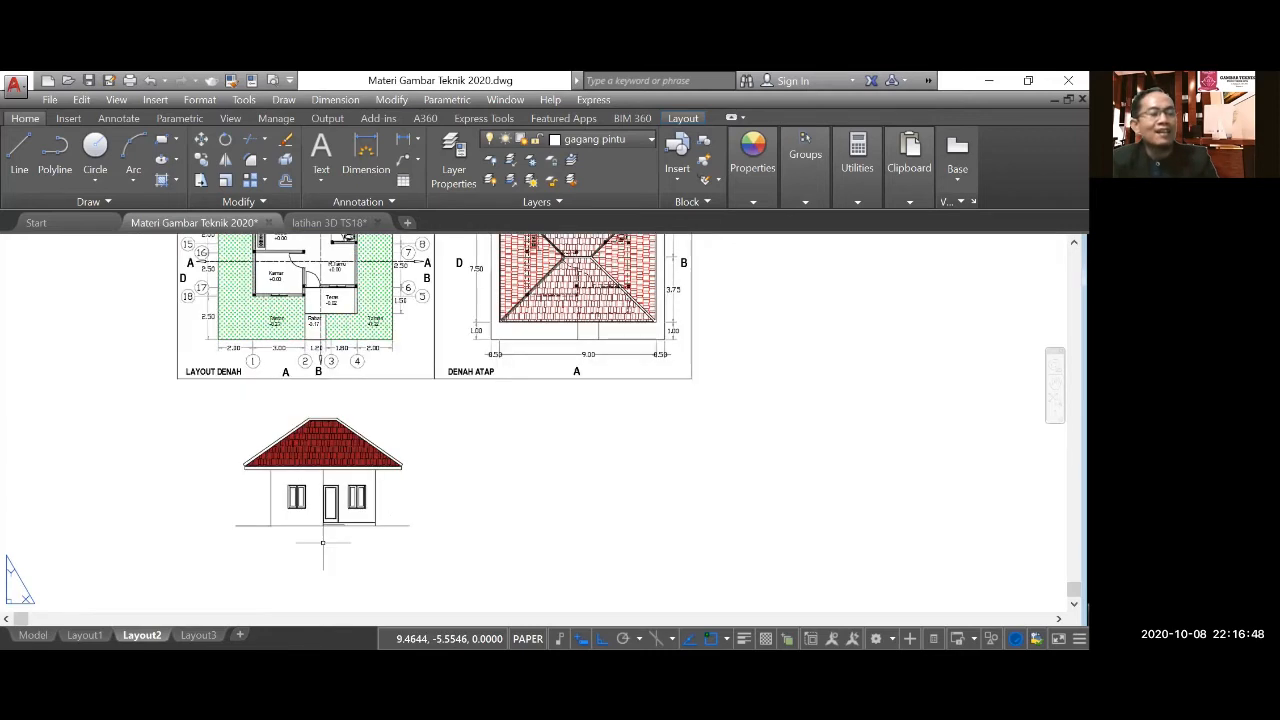
pyautogui.scroll(5, 321, 542)
pyautogui.scroll(-2, 339, 530)
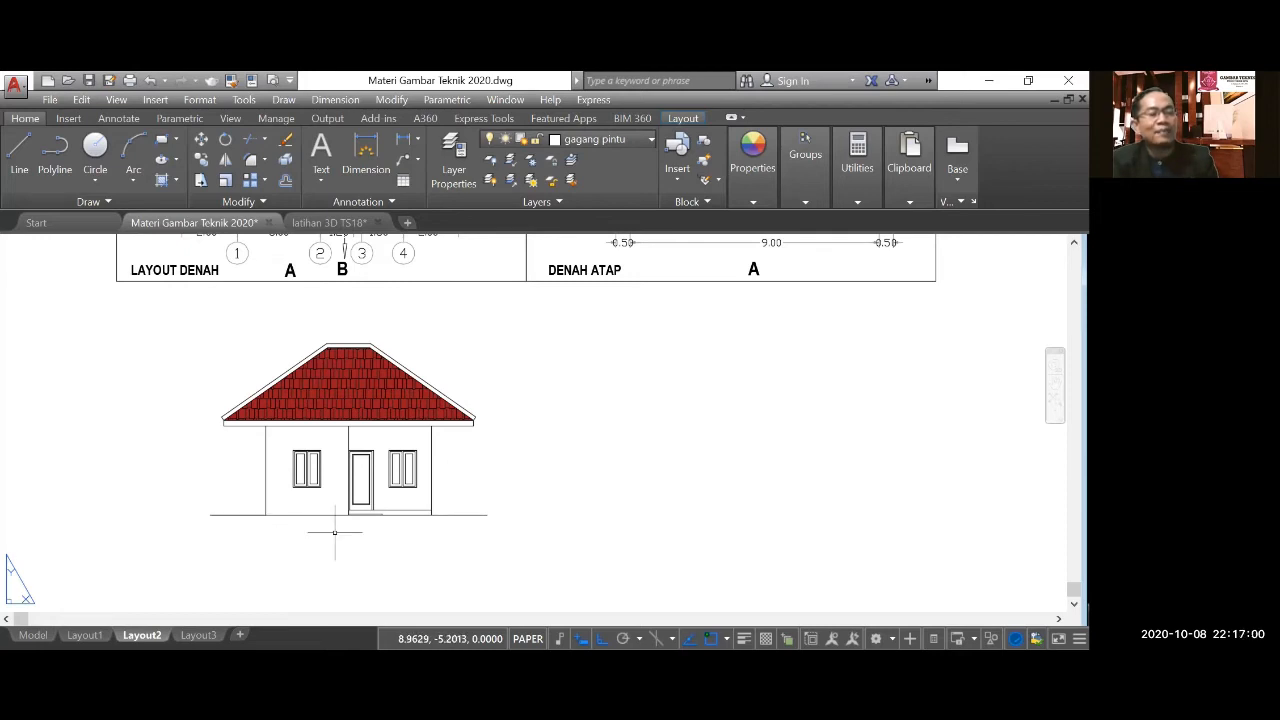
pyautogui.scroll(-2, 335, 532)
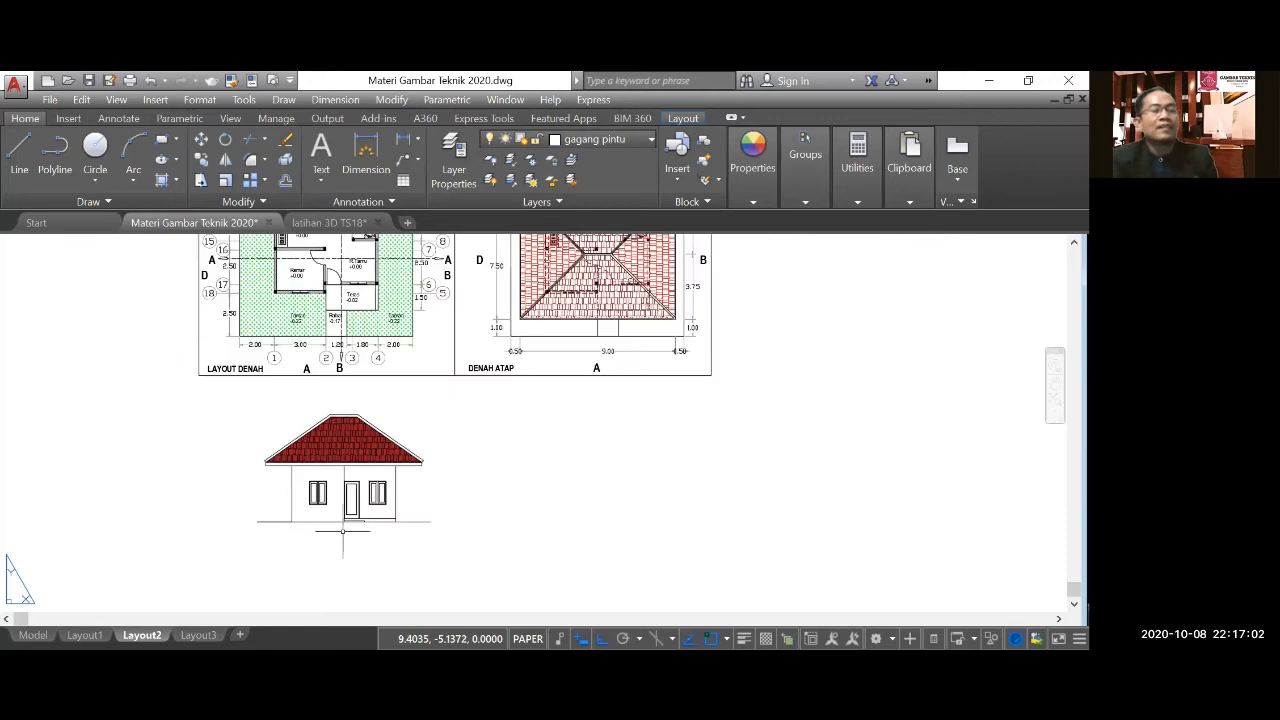
pyautogui.scroll(2, 343, 531)
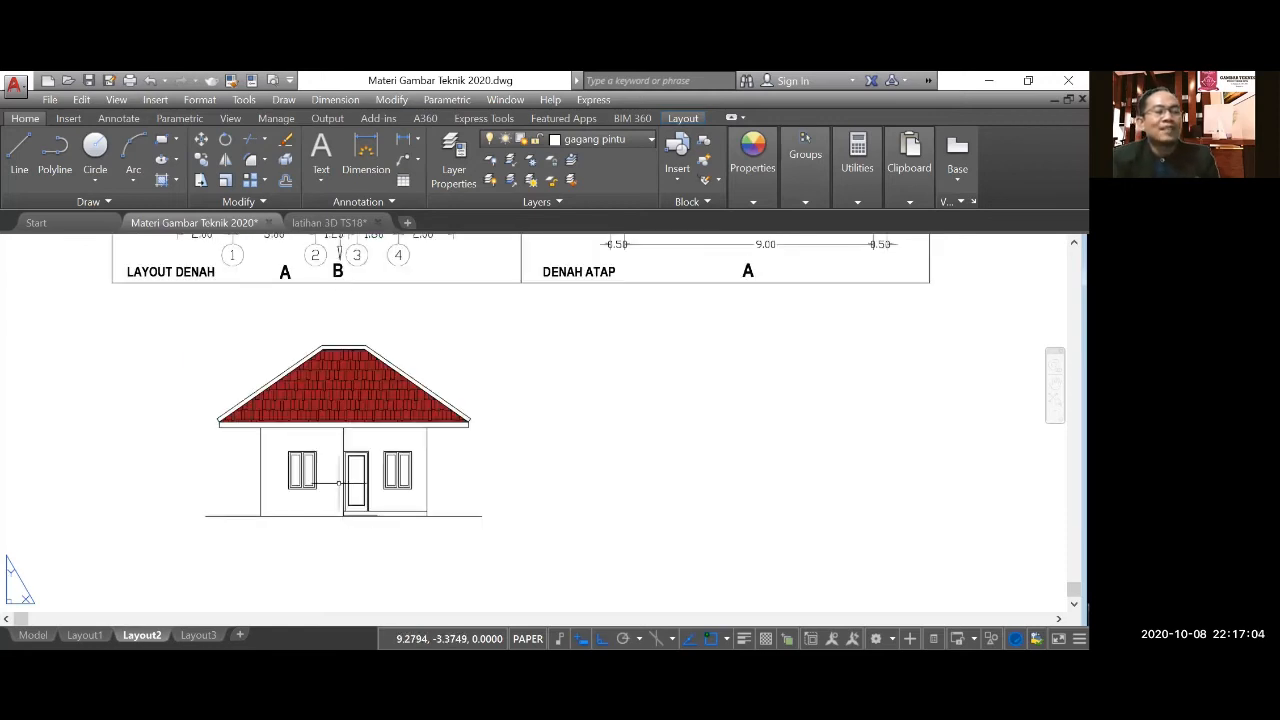
pyautogui.scroll(2, 339, 483)
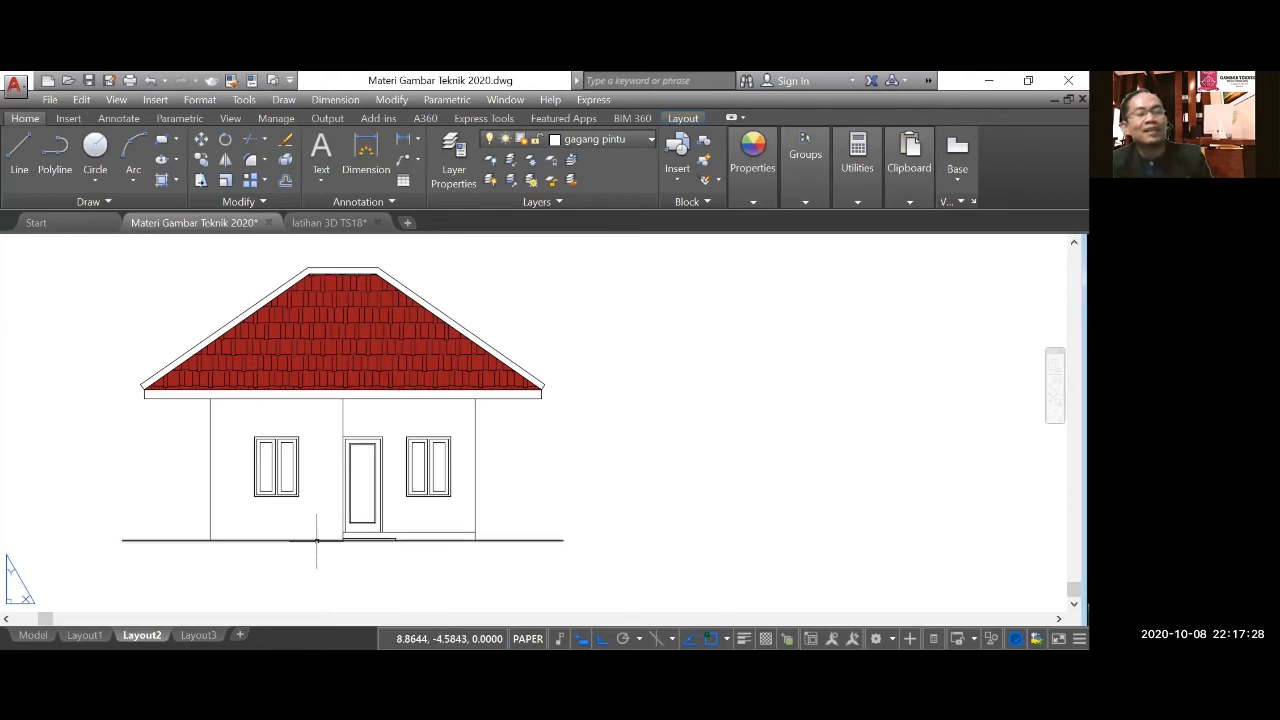
pyautogui.scroll(-2, 316, 540)
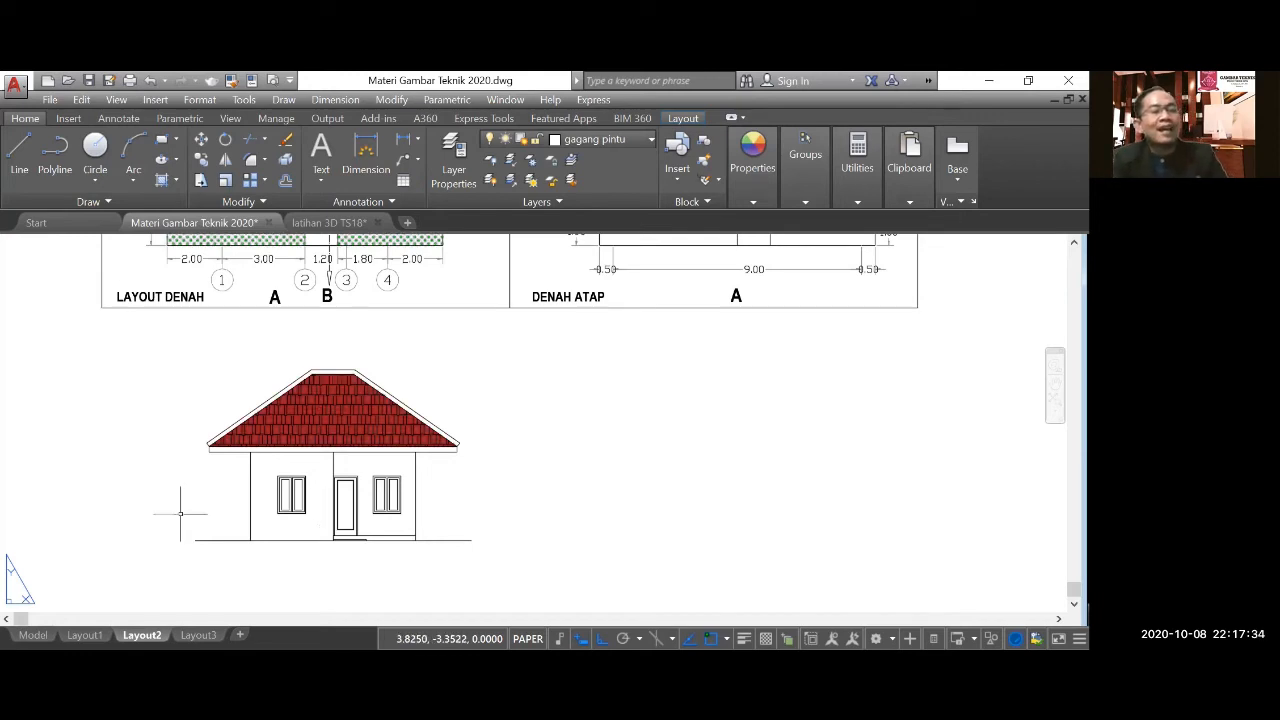
pyautogui.scroll(-3, 251, 576)
pyautogui.moveTo(265, 472); pyautogui.dragTo(251, 448, button='middle')
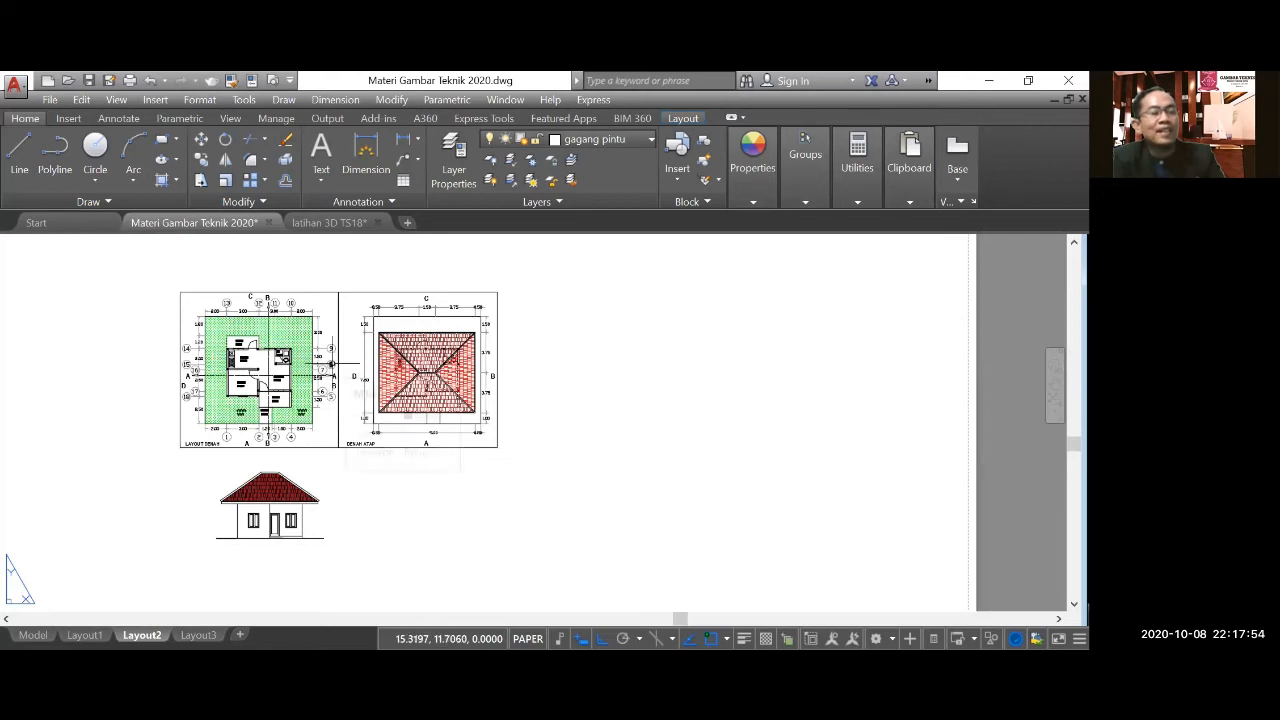
# Examine the roof plan and floor plan around view markers B and D for the side elevation's dimensions.
pyautogui.scroll(2, 334, 358)
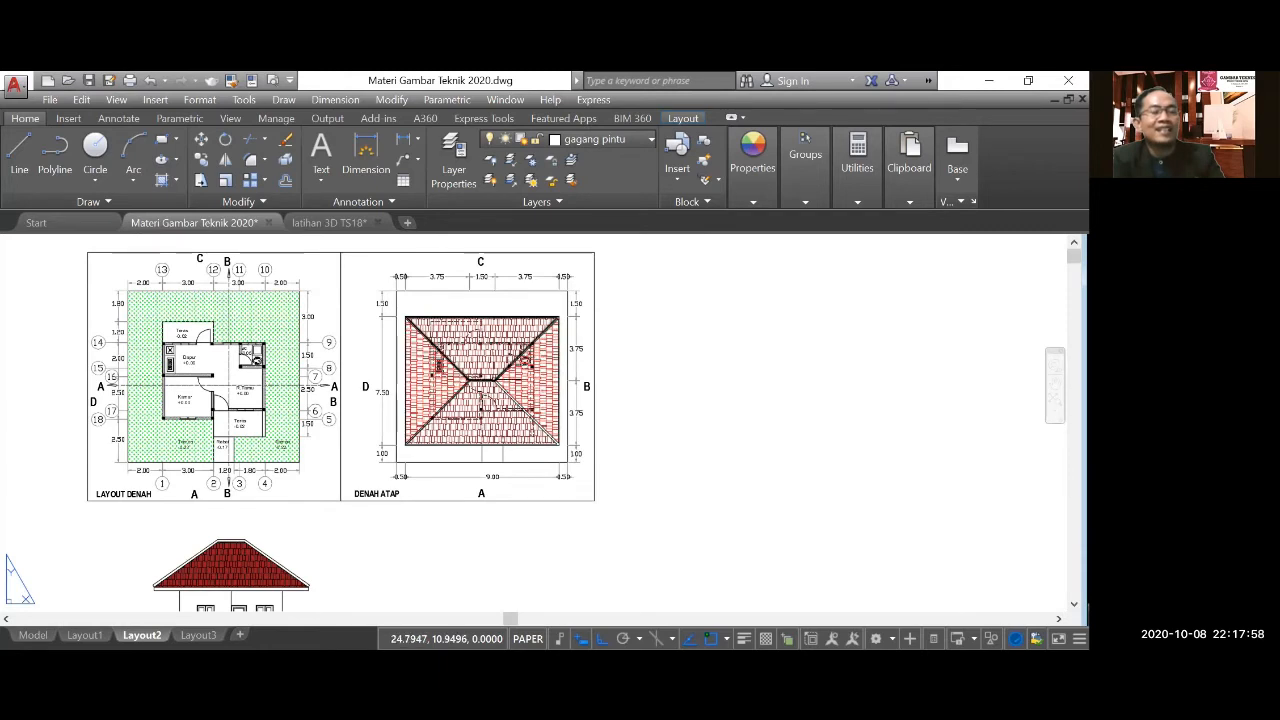
pyautogui.scroll(2, 505, 379)
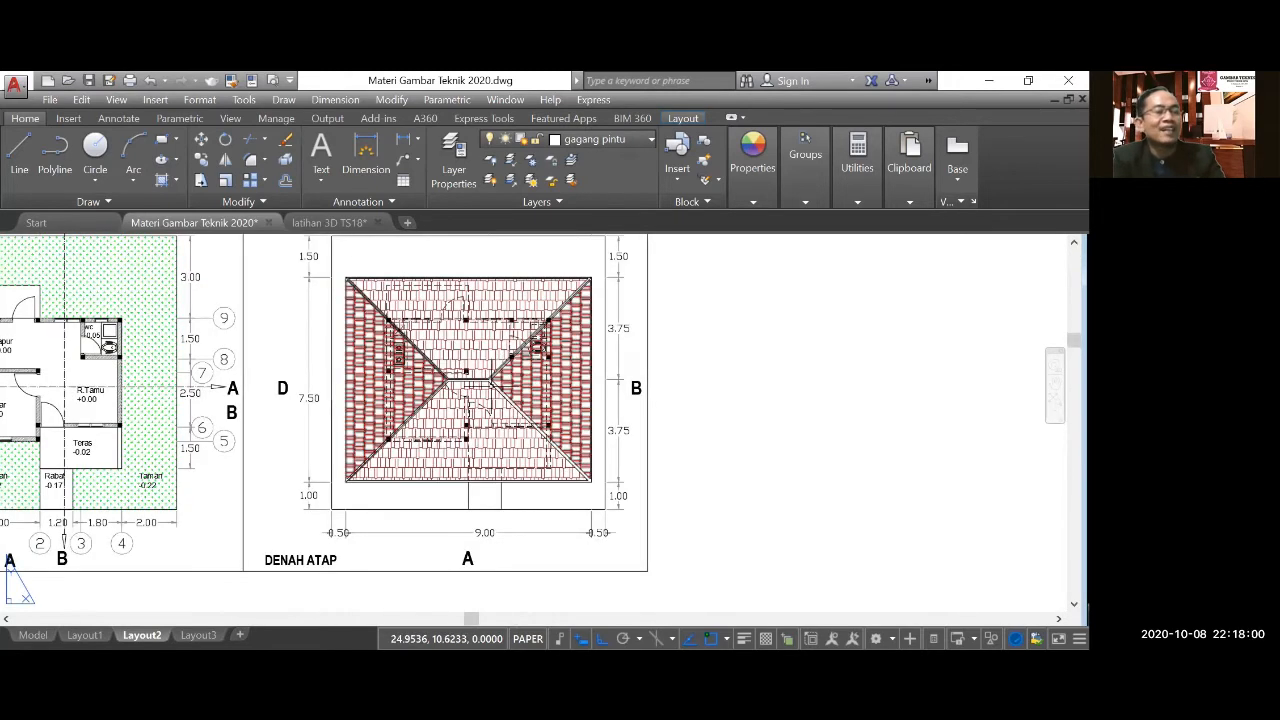
pyautogui.scroll(-2, 324, 336)
pyautogui.scroll(2, 175, 345)
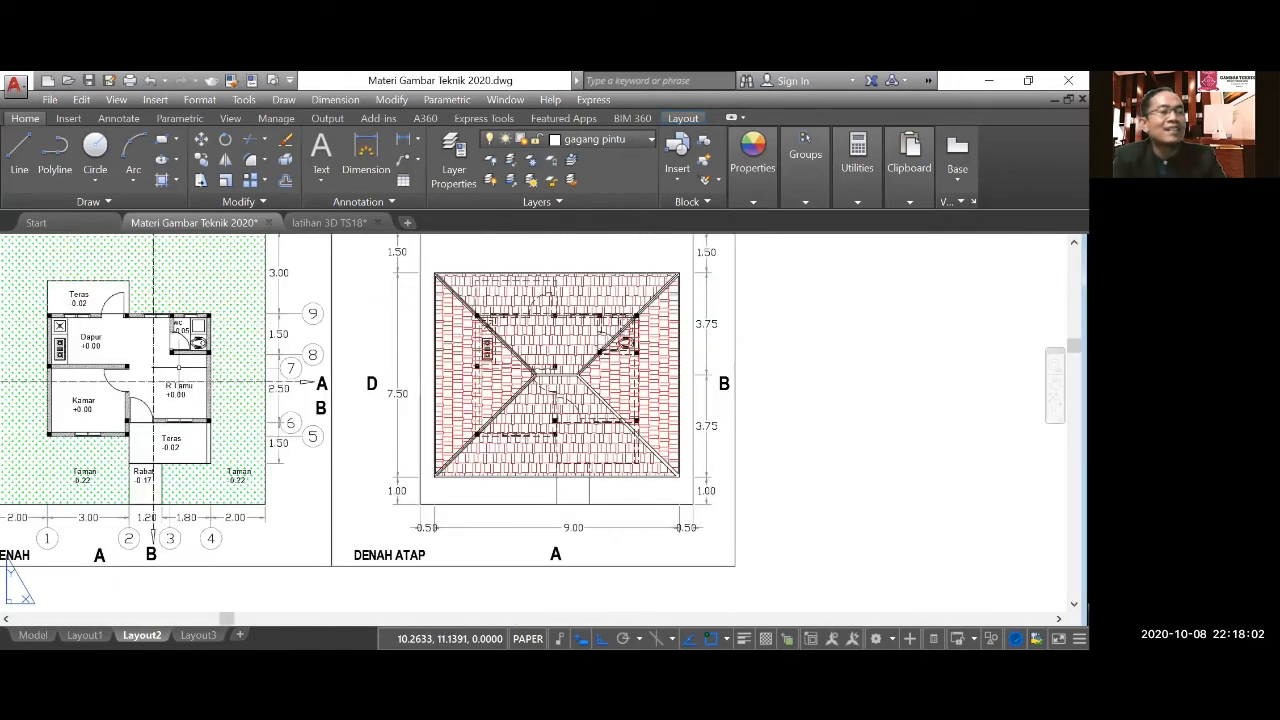
pyautogui.scroll(-2, 354, 383)
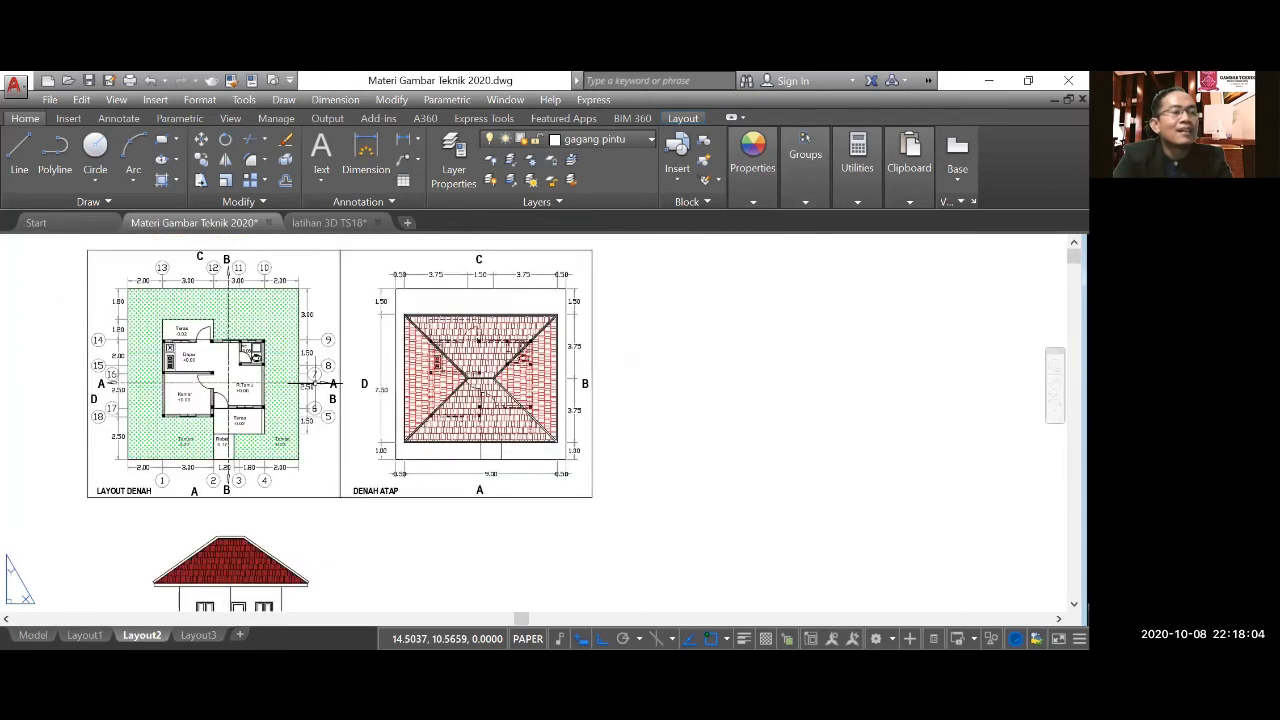
pyautogui.scroll(2, 314, 382)
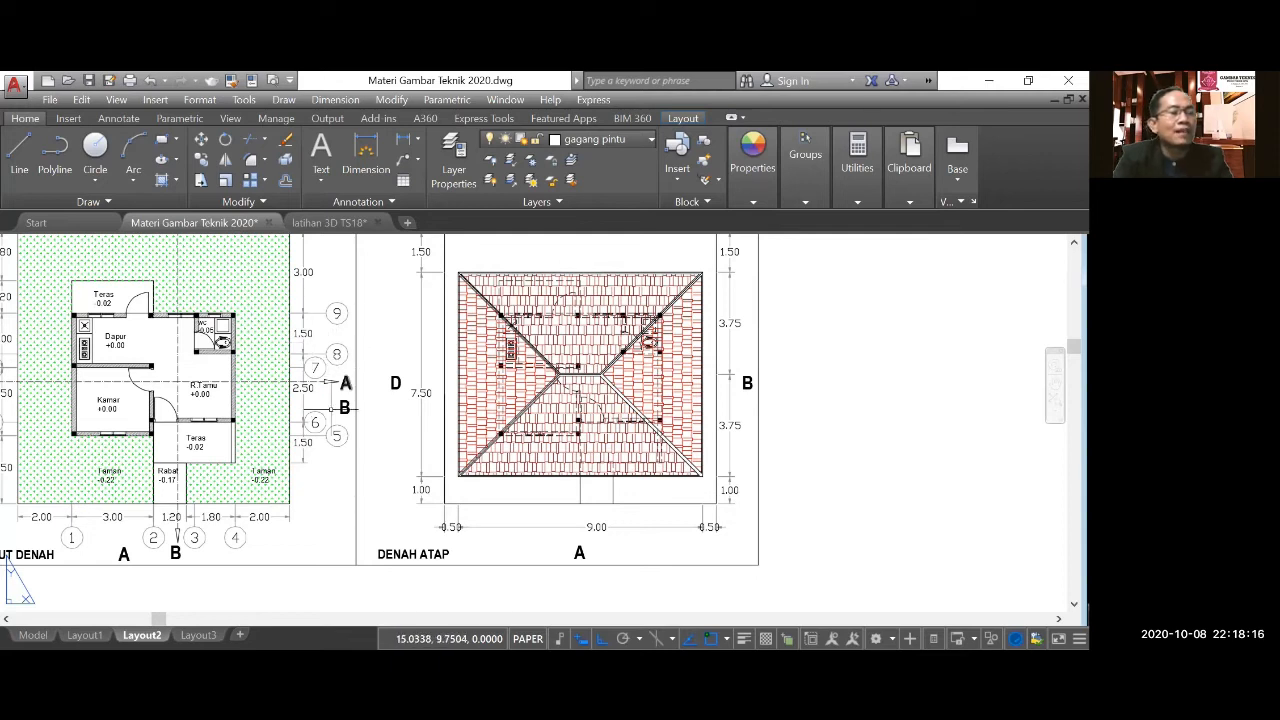
pyautogui.scroll(-2, 168, 452)
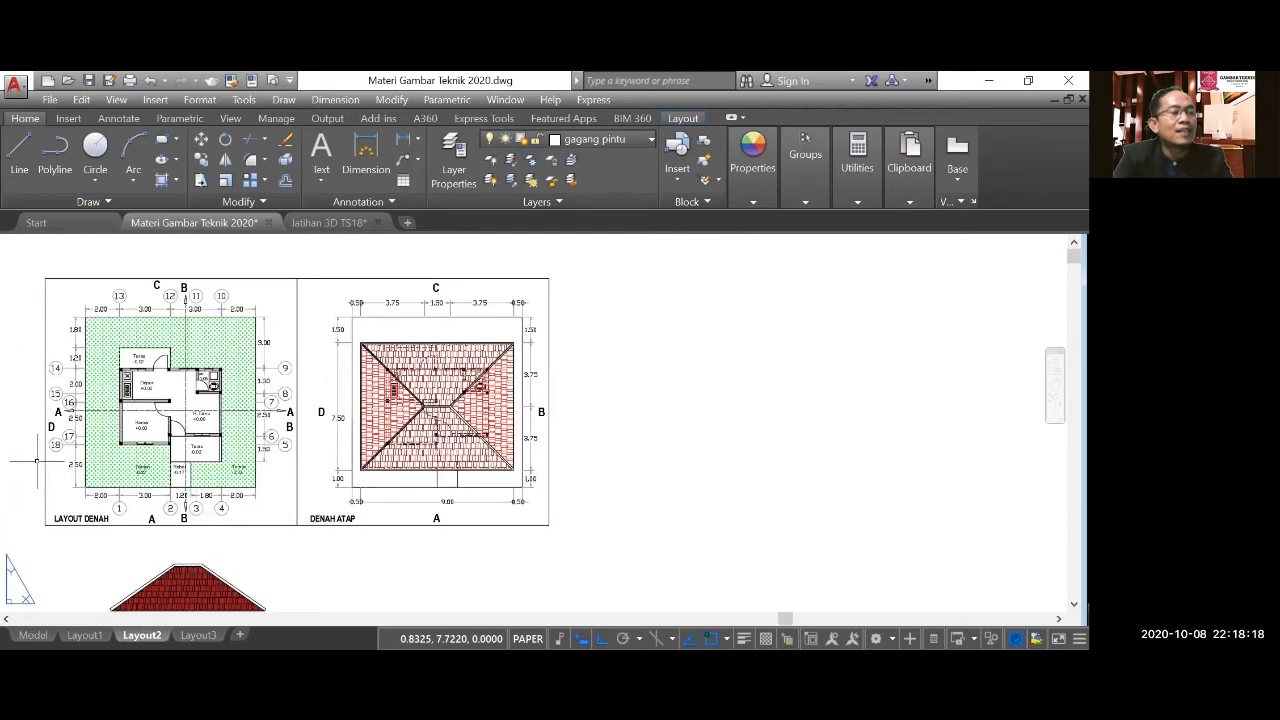
pyautogui.scroll(2, 53, 455)
pyautogui.scroll(2, 68, 440)
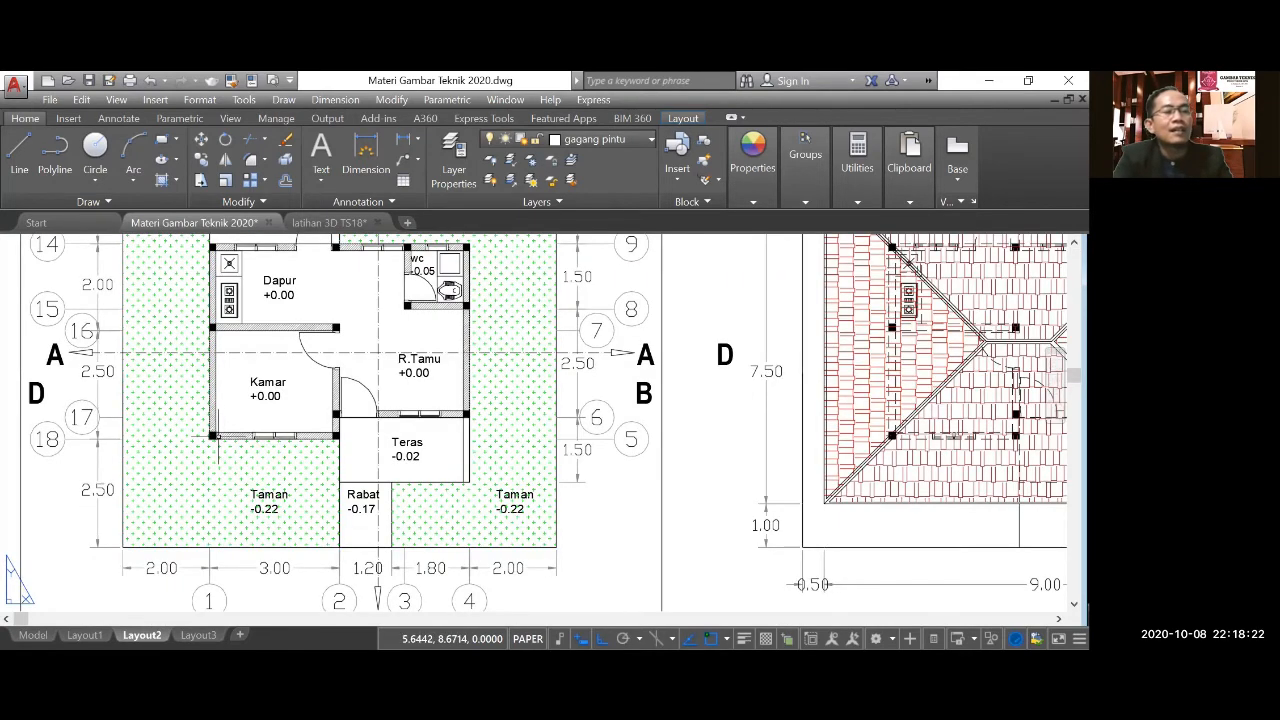
# Measure the house's depth on the floor plan with a linear dimension between the outer wall corners at grids 14 and 18.
pyautogui.click(326, 104)
pyautogui.click(332, 138)
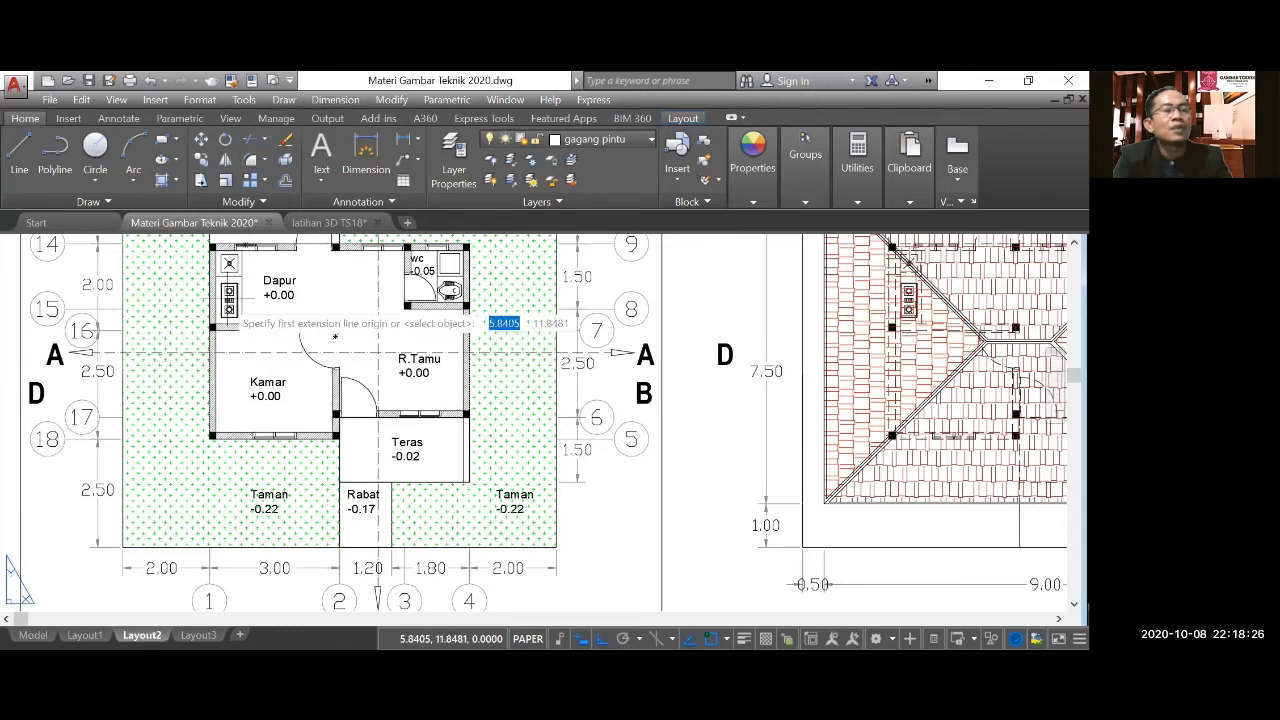
pyautogui.click(212, 252)
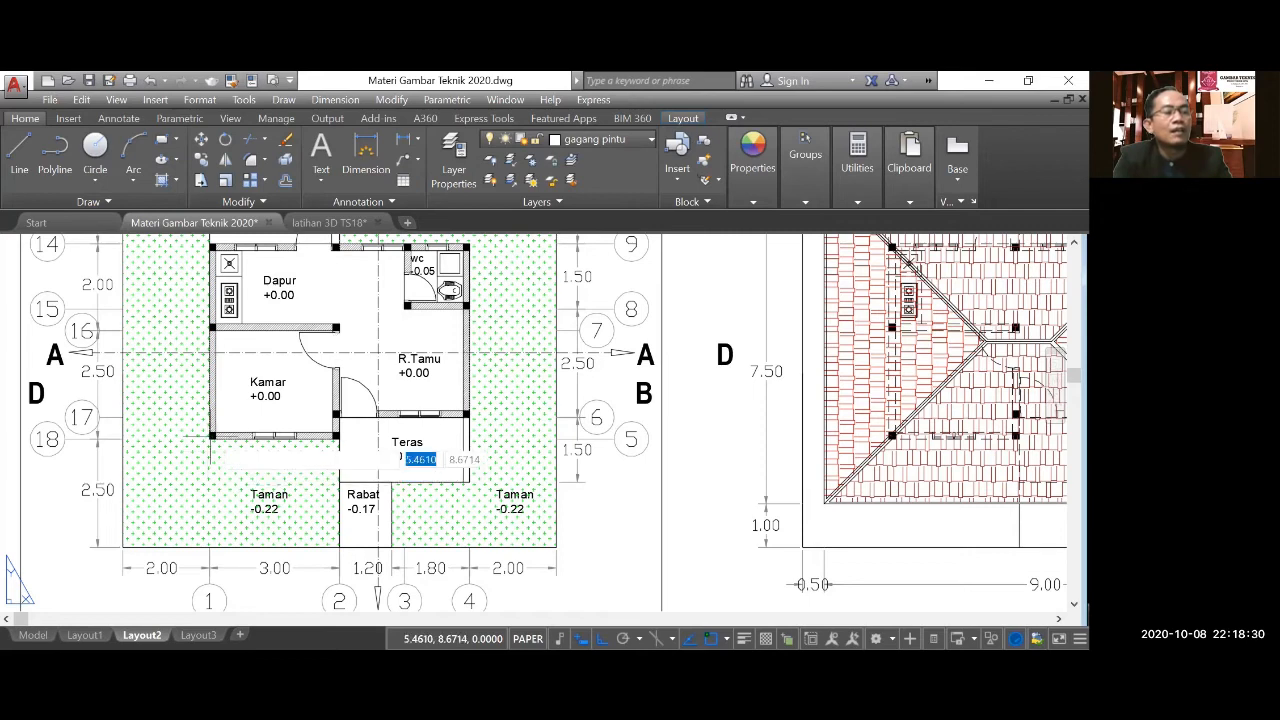
pyautogui.click(210, 437)
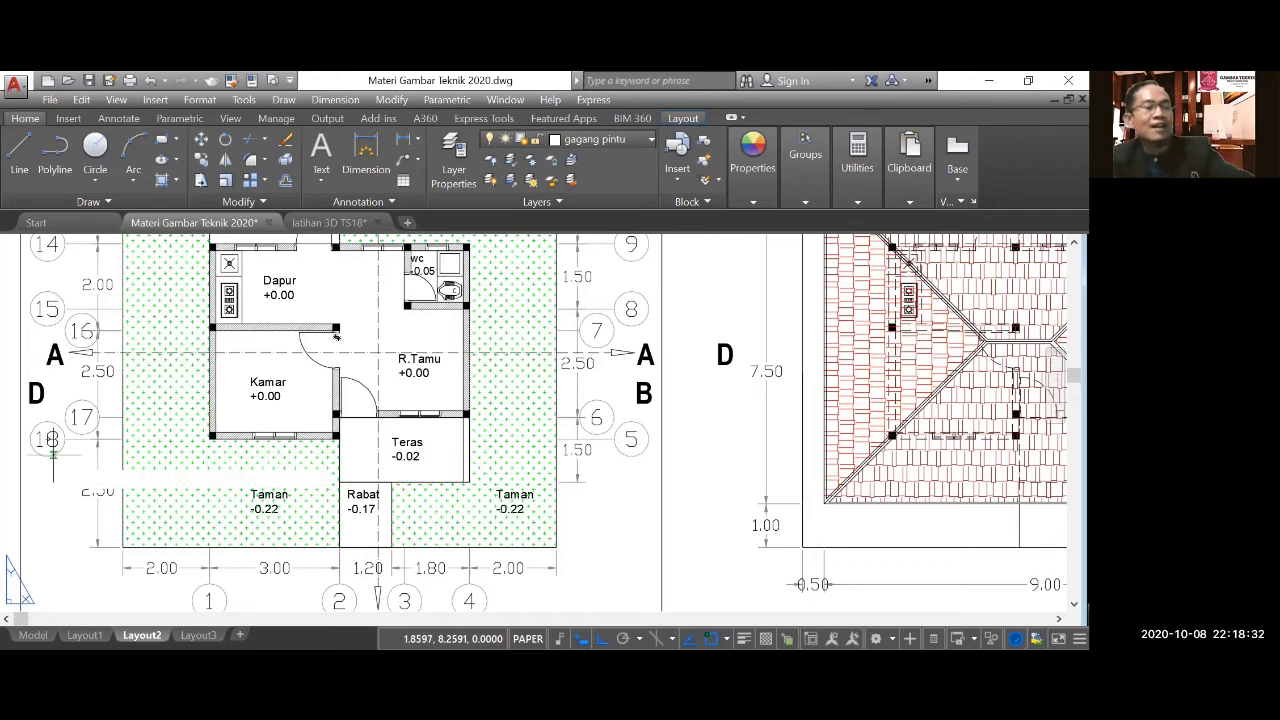
pyautogui.scroll(-5, 55, 455)
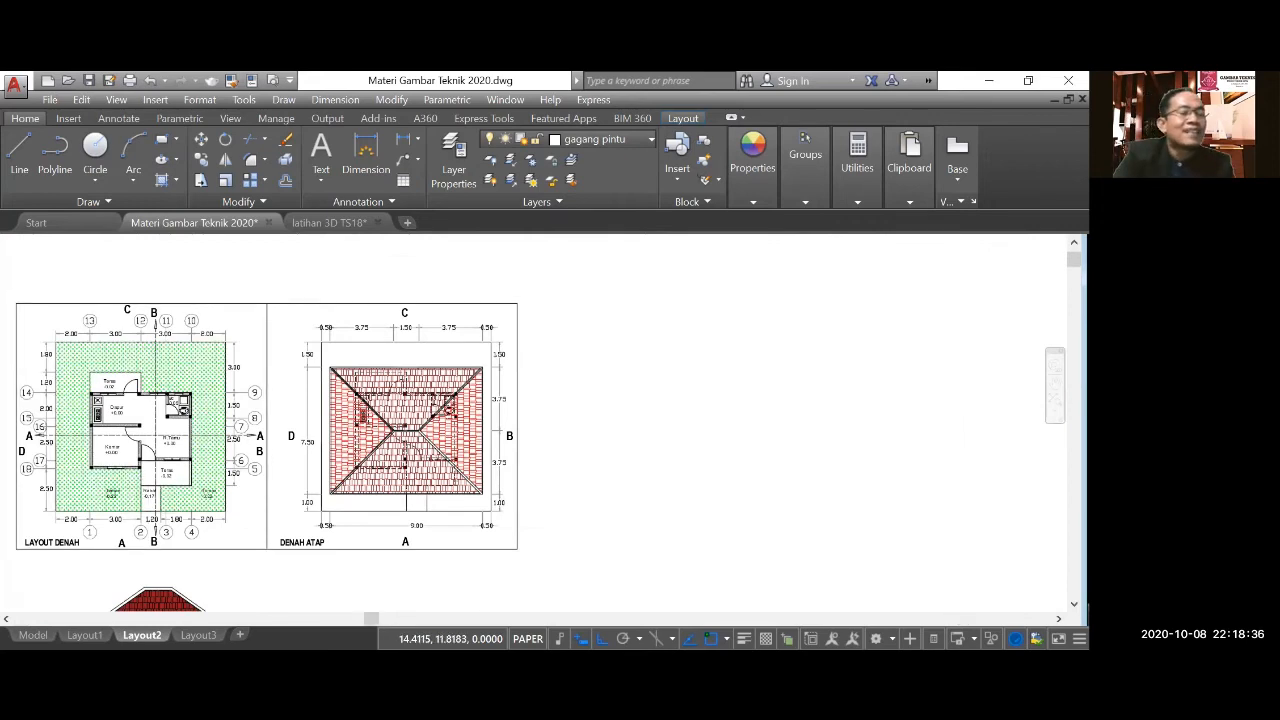
# Draw a ground line about 2 units long from the front elevation's ground line, then a vertical wall line about 5.7 units high.
pyautogui.moveTo(289, 413); pyautogui.dragTo(317, 413, button='middle')
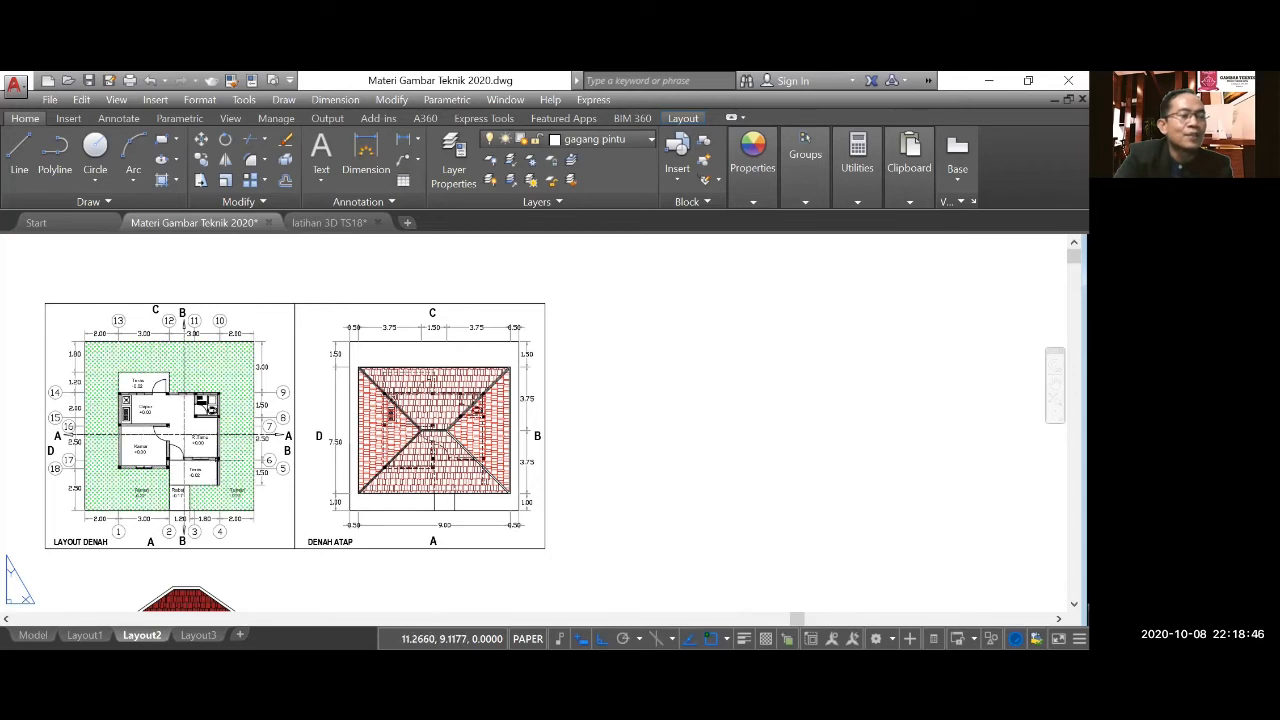
pyautogui.moveTo(215, 389)
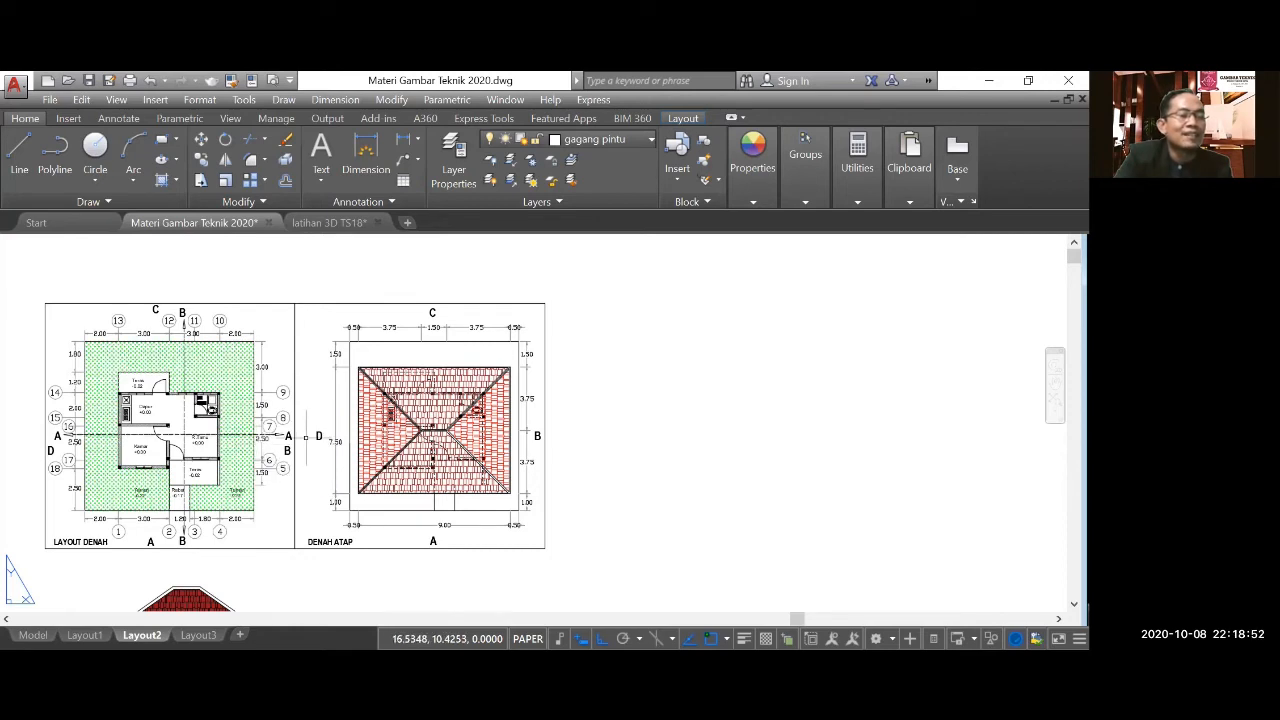
pyautogui.scroll(-2, 299, 400)
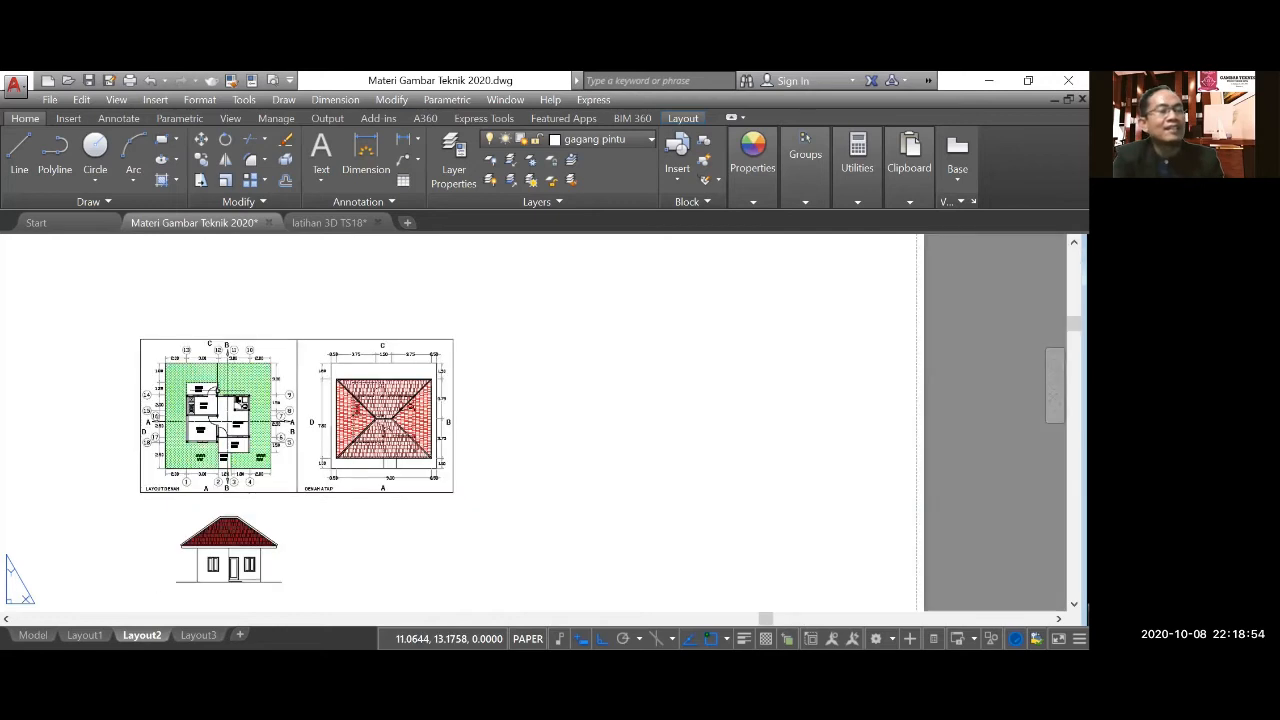
pyautogui.scroll(2, 295, 420)
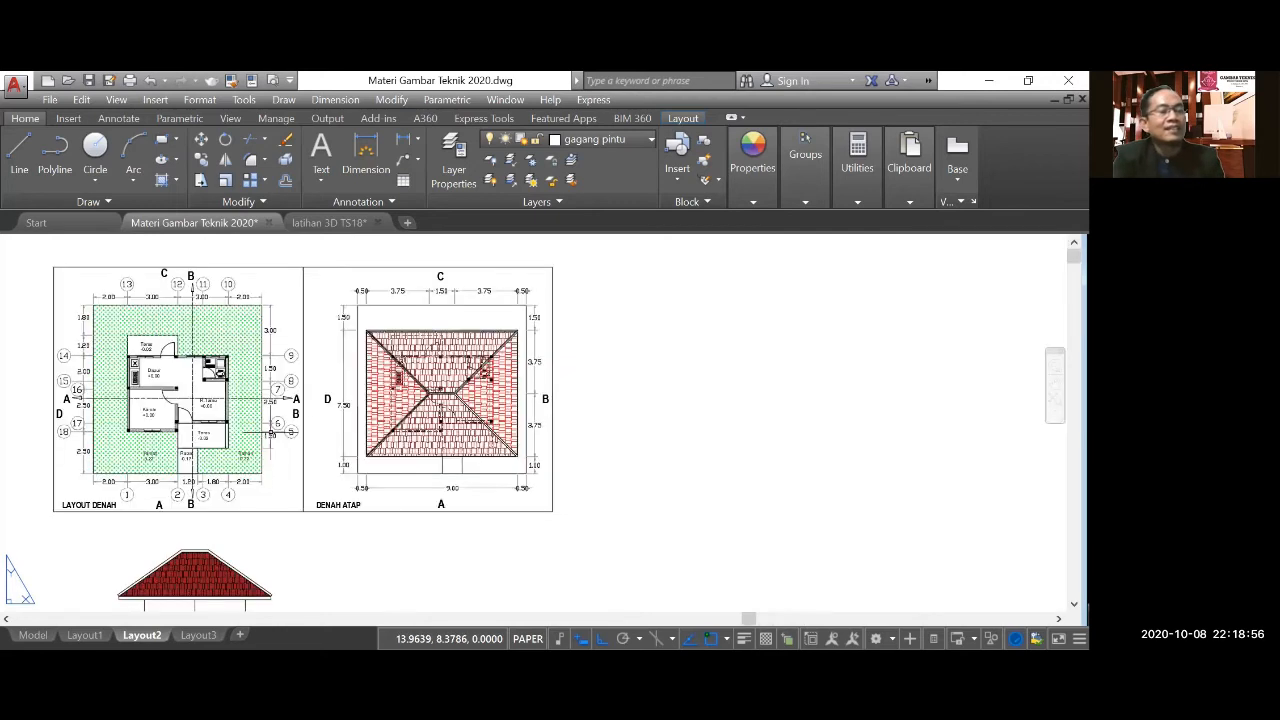
pyautogui.scroll(-2, 290, 408)
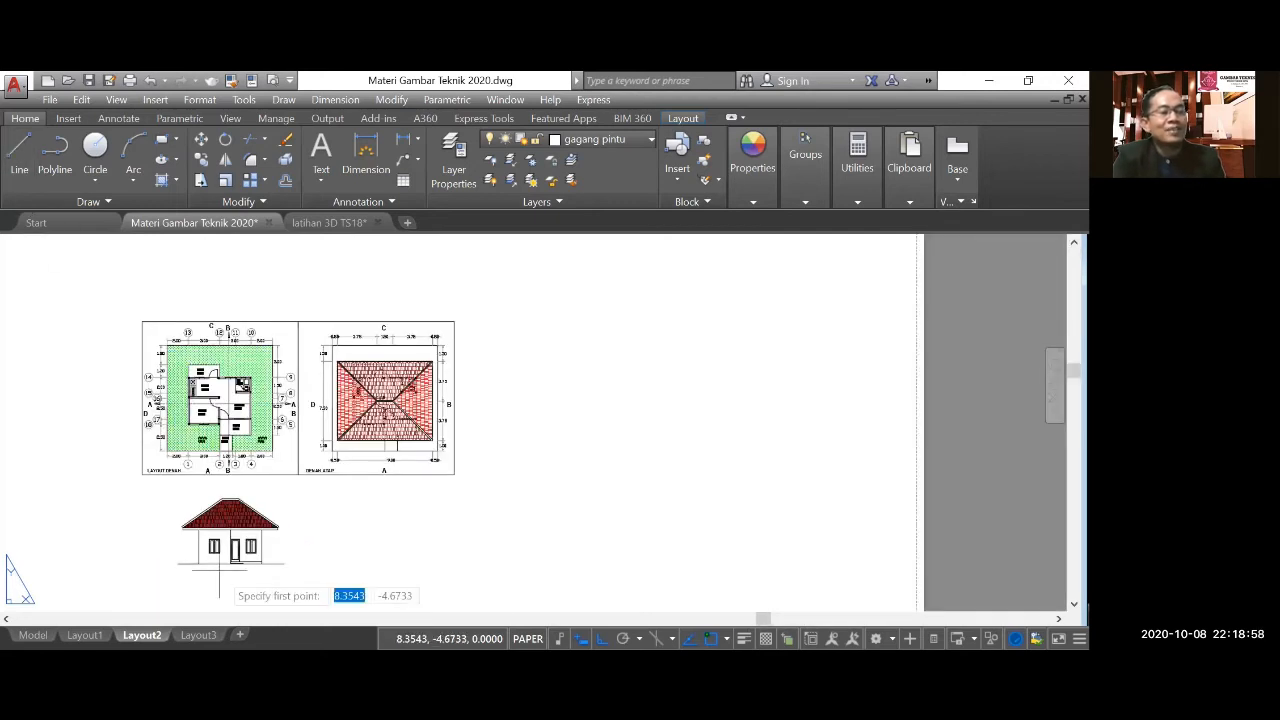
pyautogui.scroll(2, 259, 575)
pyautogui.scroll(2, 286, 556)
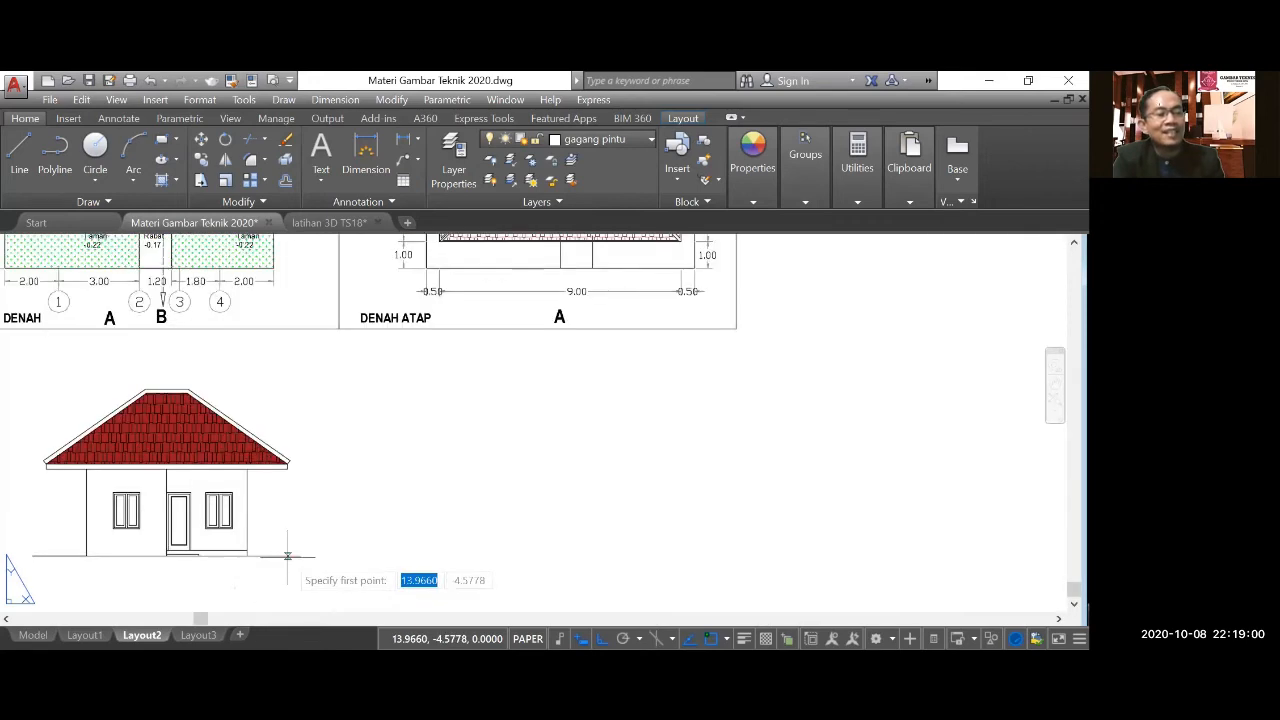
pyautogui.click(300, 556)
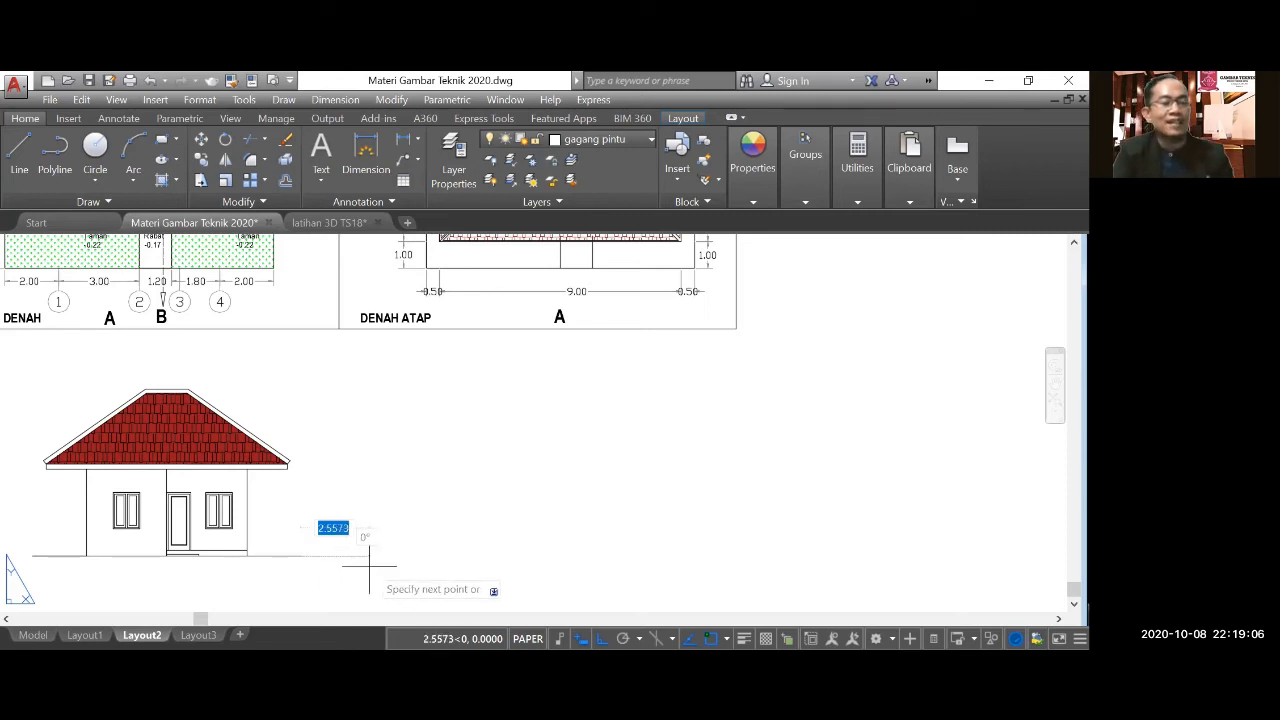
pyautogui.click(354, 560)
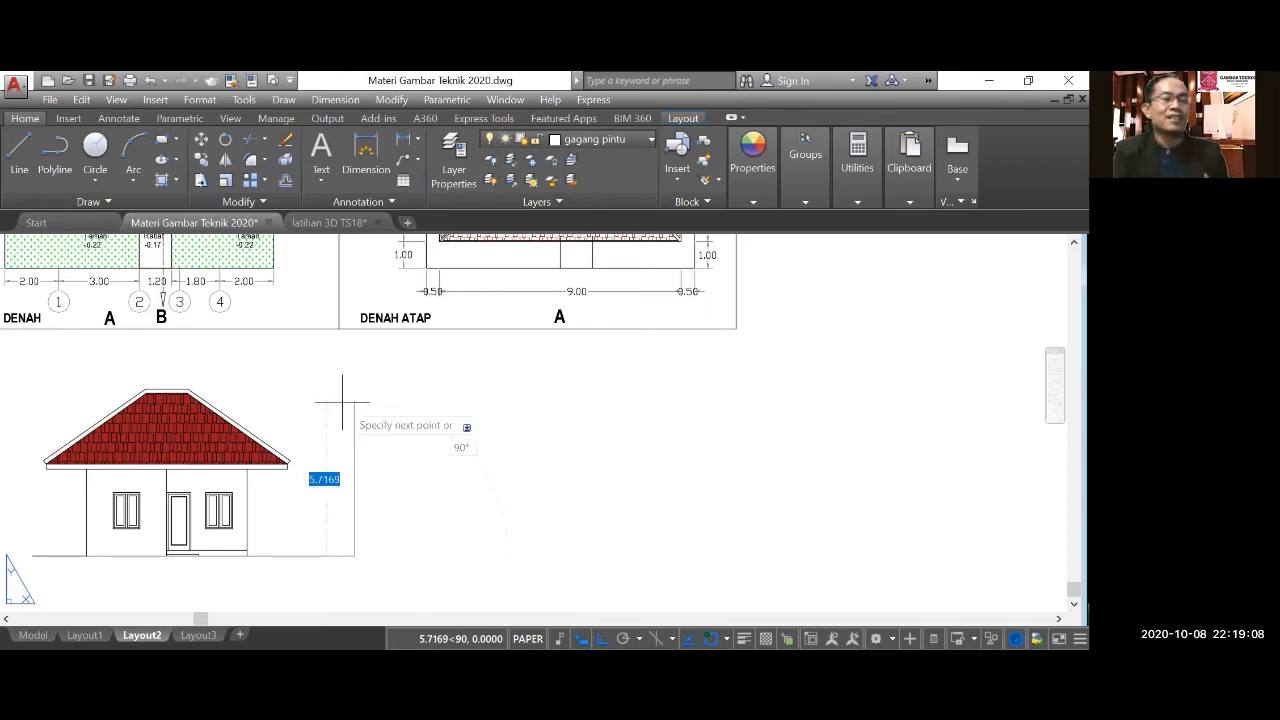
pyautogui.click(346, 400)
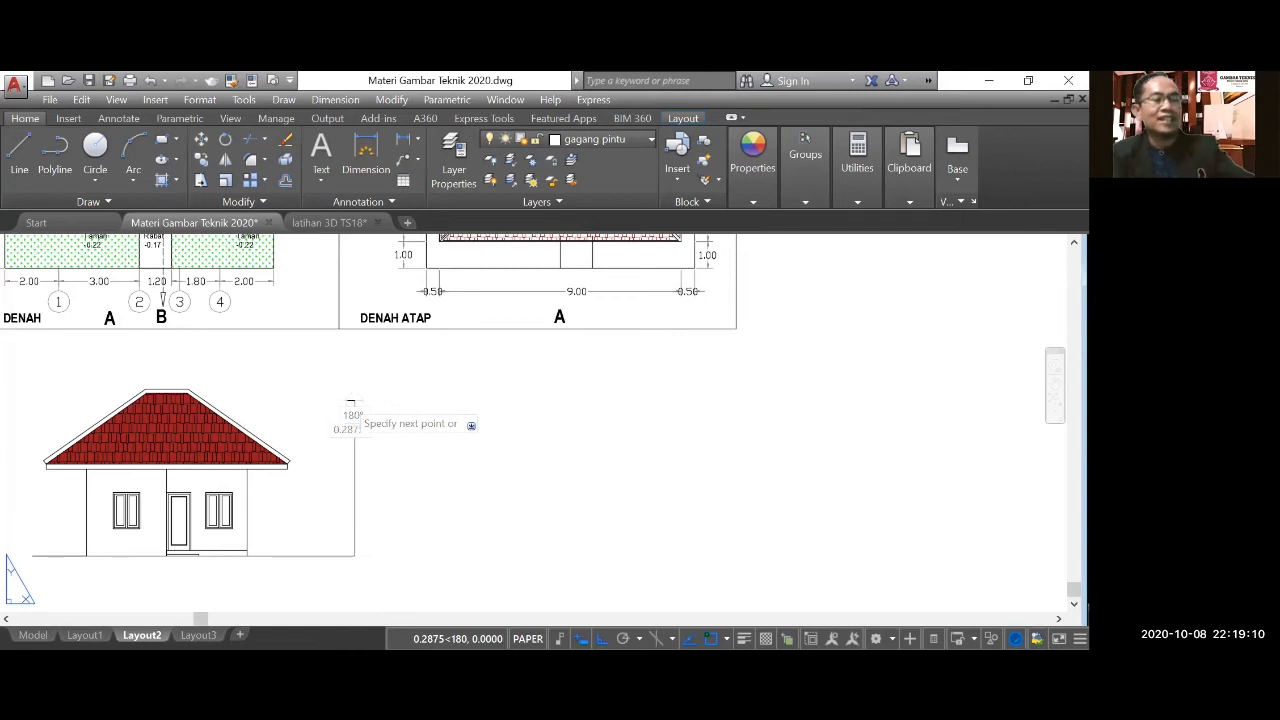
pyautogui.press('Escape')
# Offset the side elevation's vertical wall line 4.5 units to the right.
pyautogui.click(285, 181)
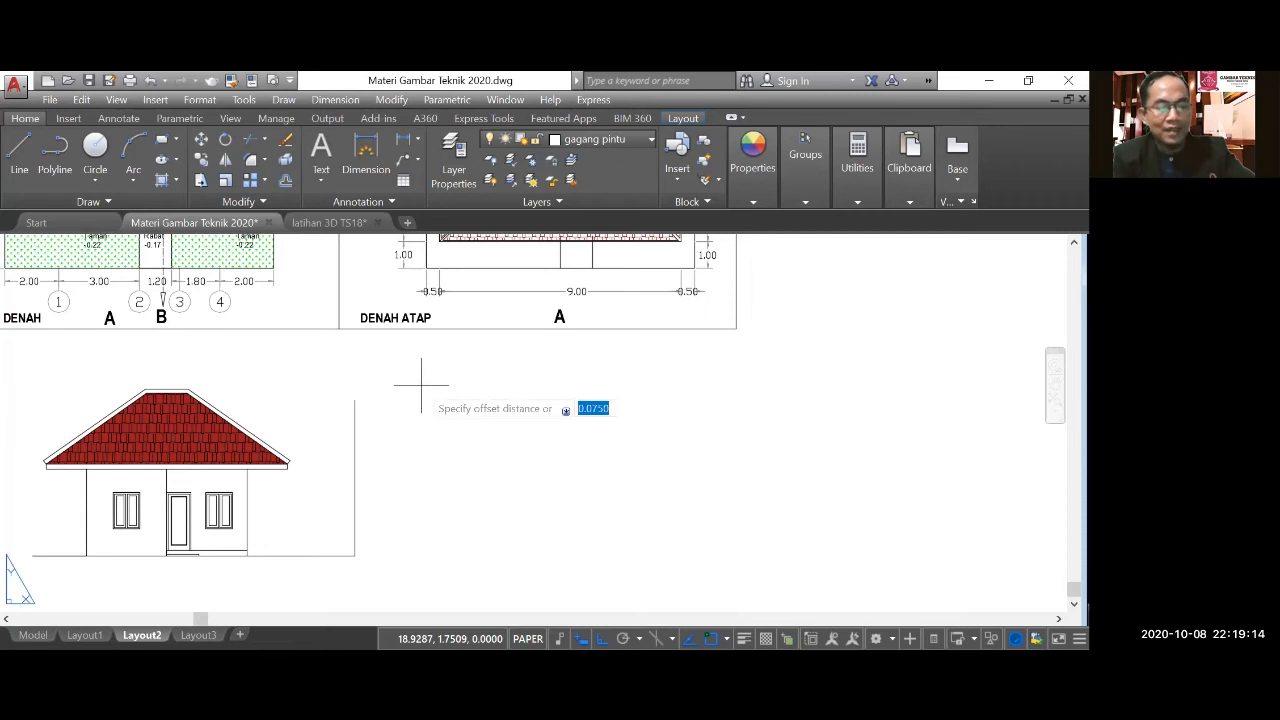
pyautogui.write('4.5')
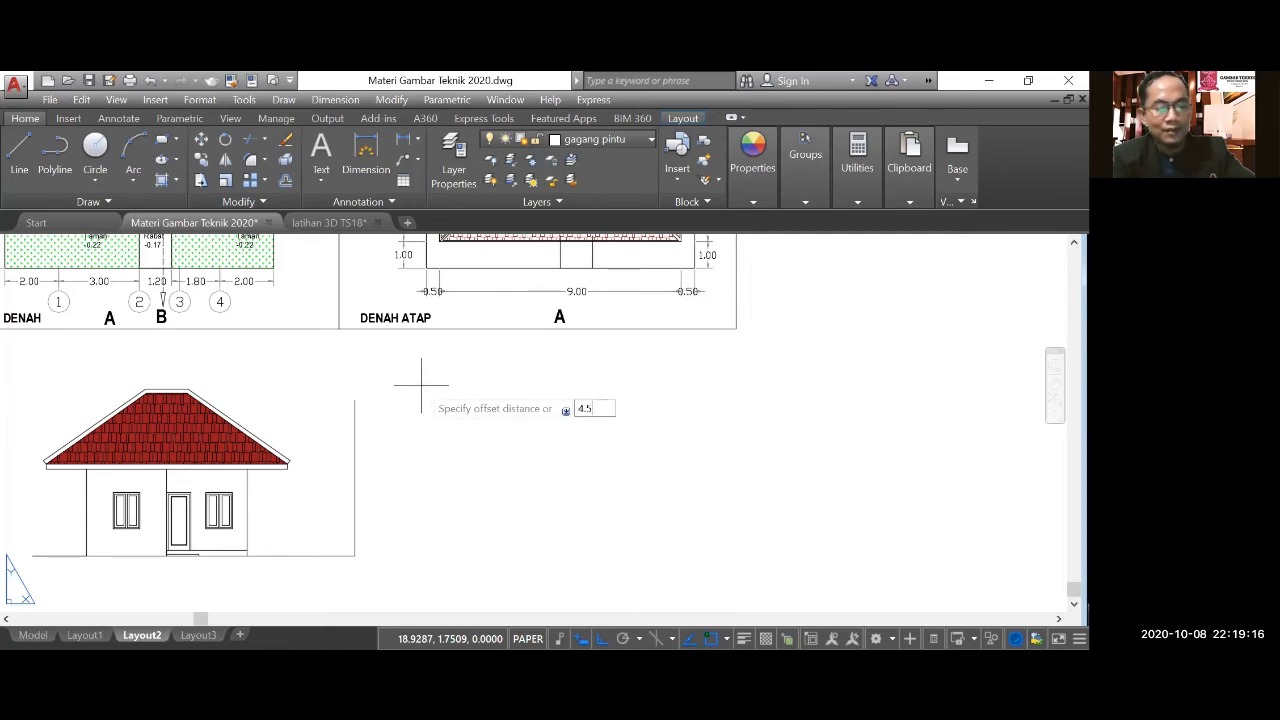
pyautogui.press('Return')
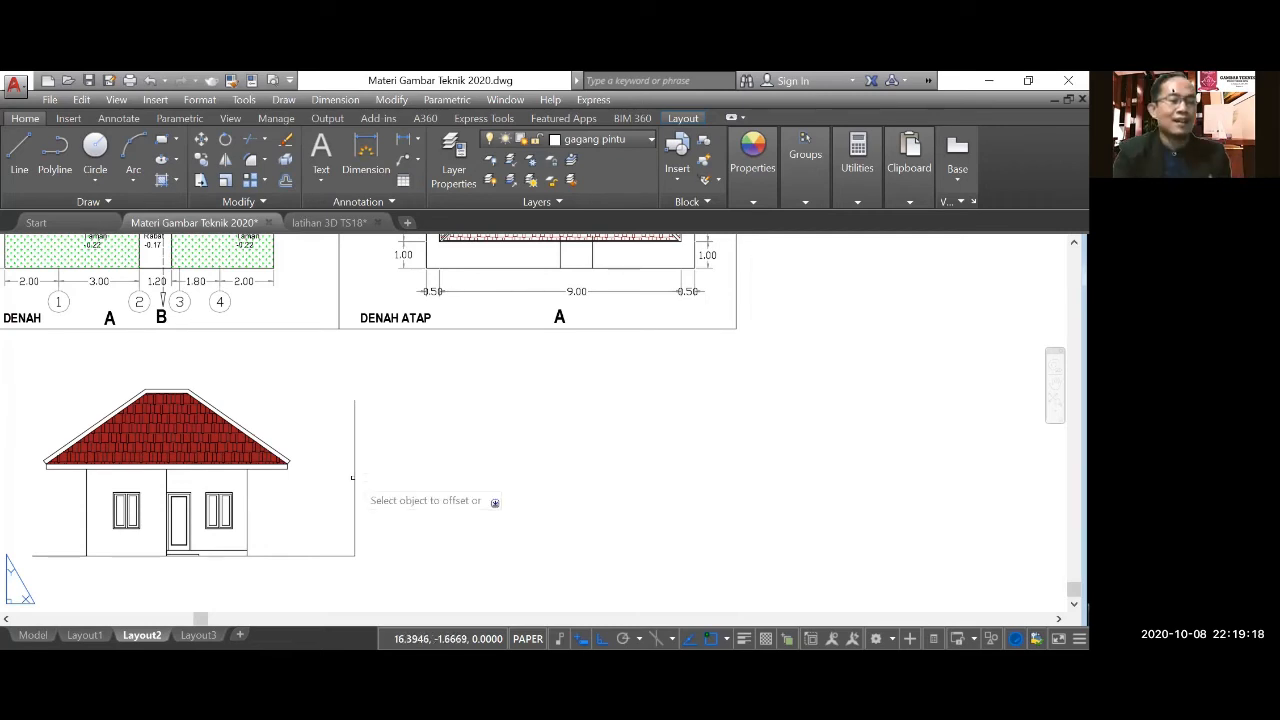
pyautogui.click(353, 478)
pyautogui.click(410, 482)
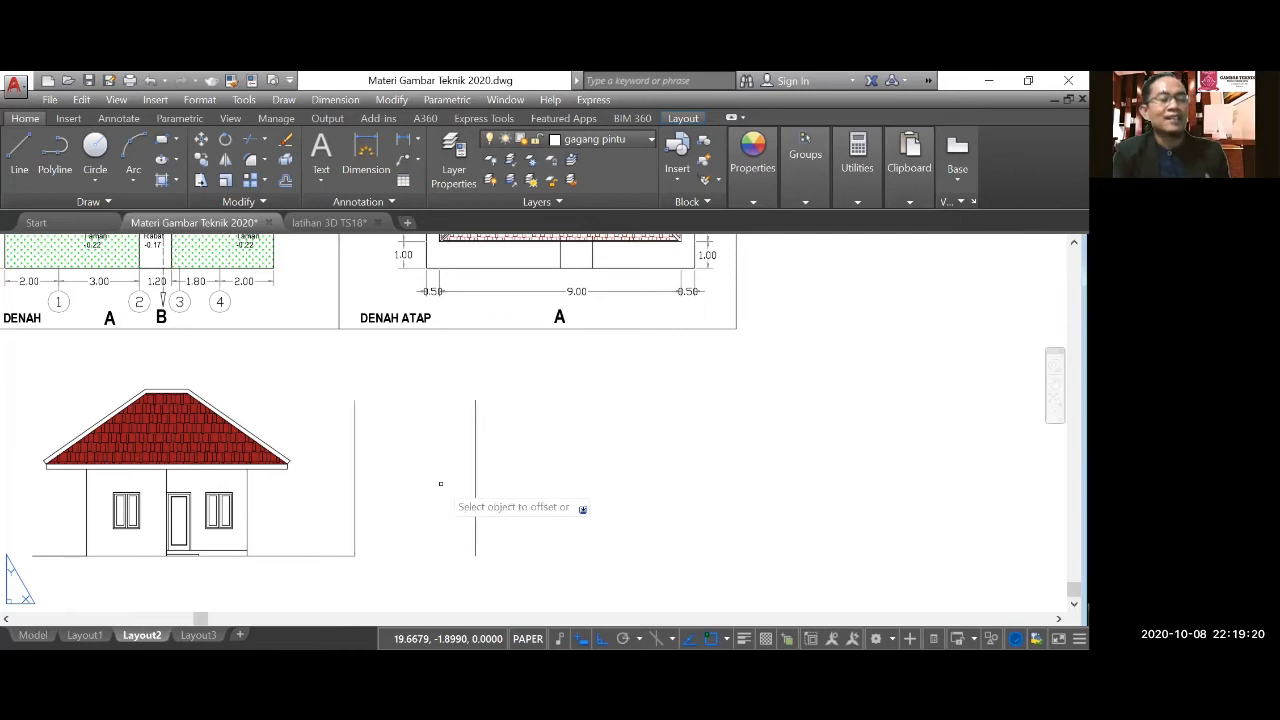
pyautogui.press('Return')
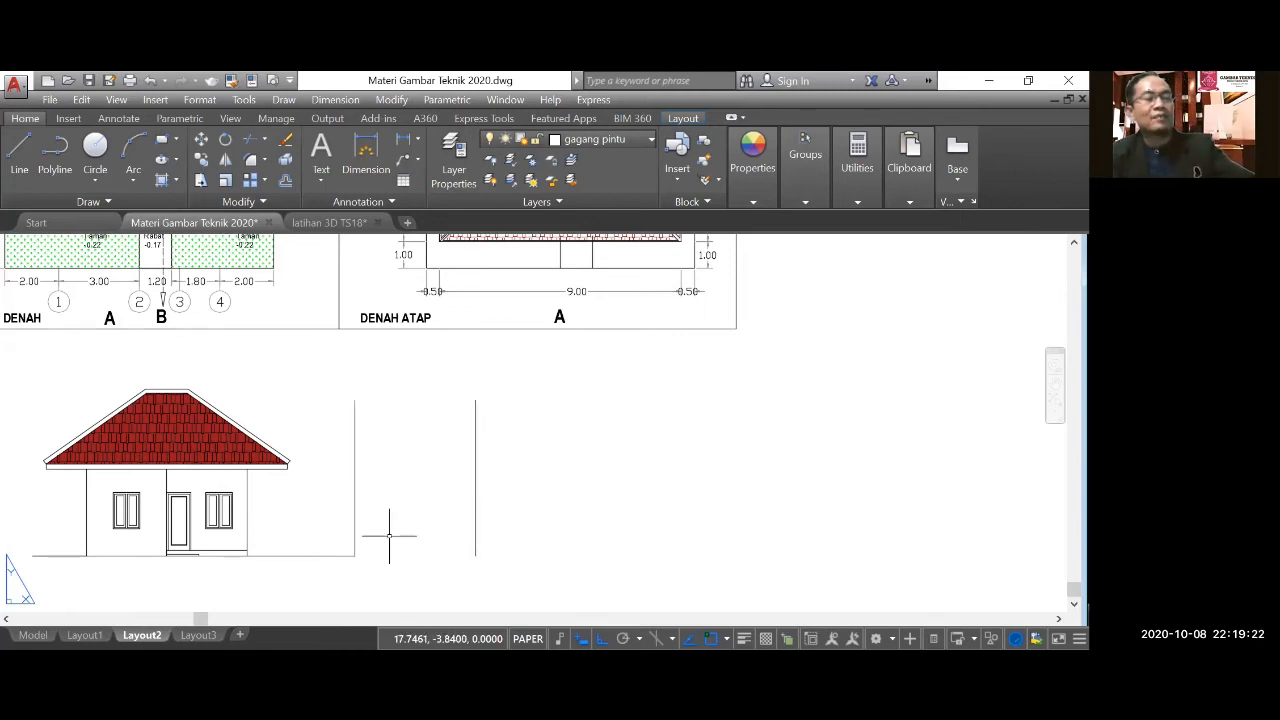
# Examine the floor plan's left and right sides, comparing the depth dimensions of the rooms, terraces and garden.
pyautogui.scroll(-4, 389, 535)
pyautogui.scroll(4, 320, 335)
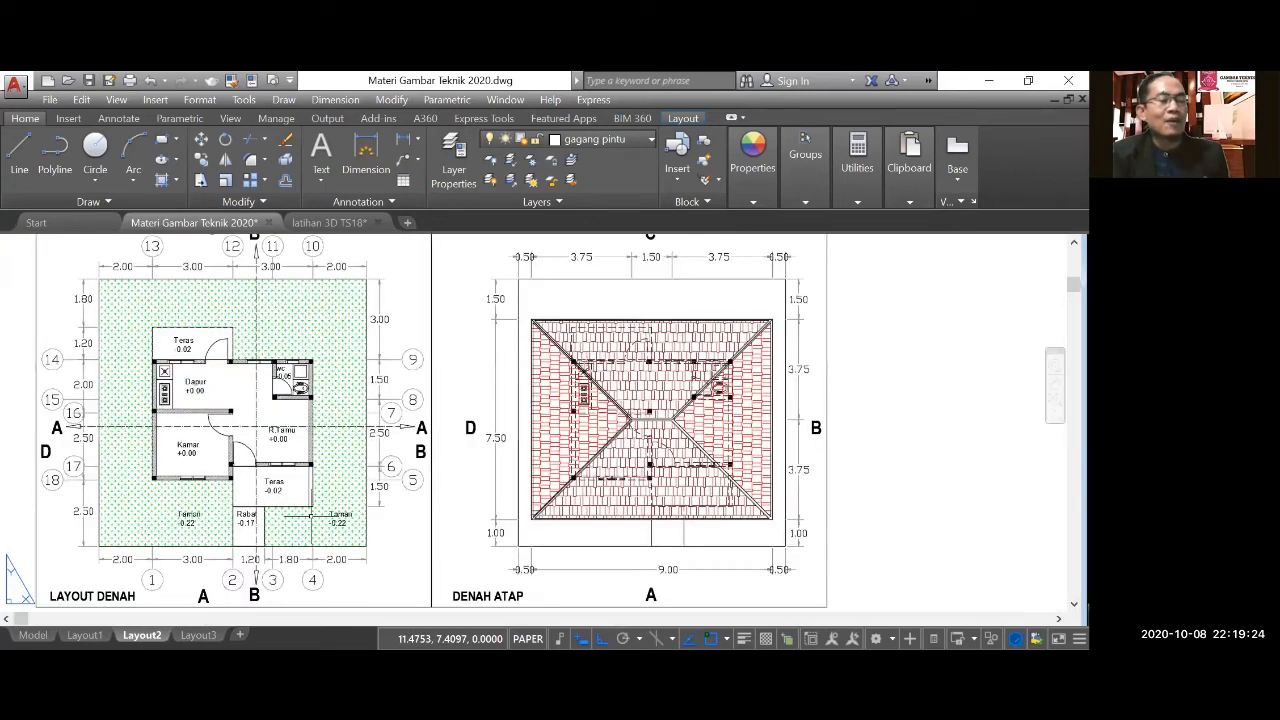
pyautogui.scroll(2, 265, 555)
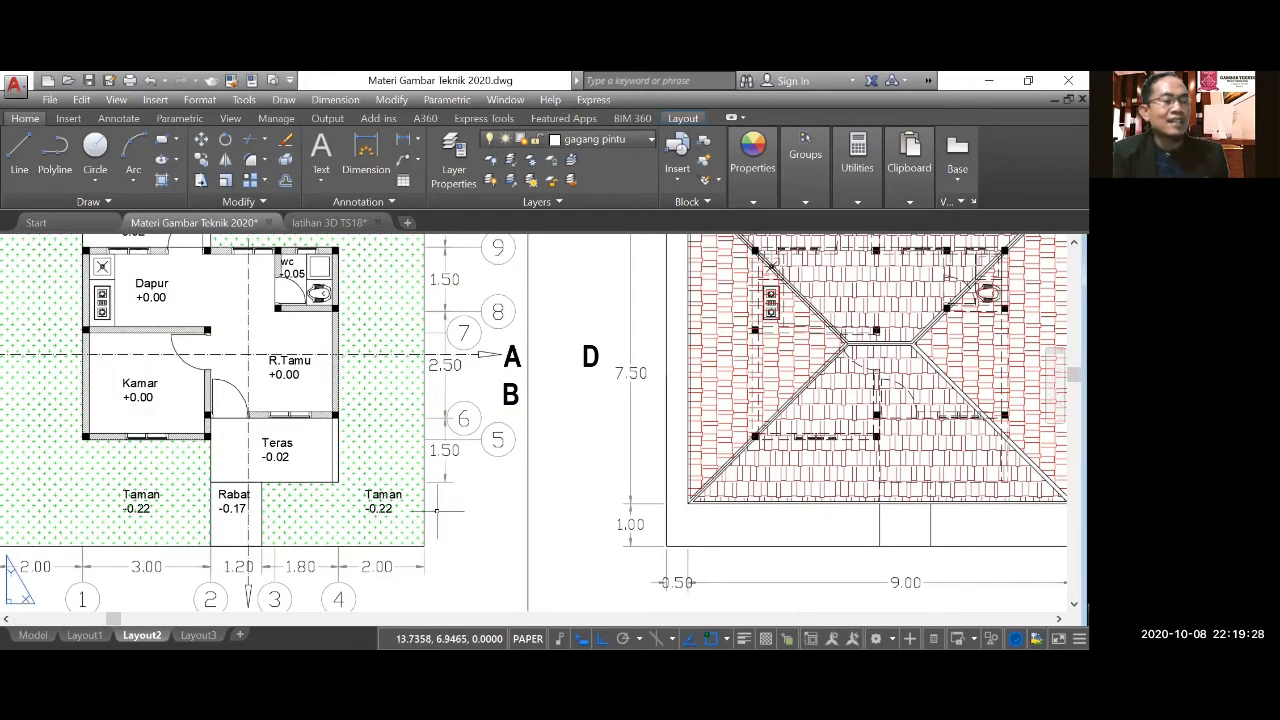
pyautogui.scroll(-2, 436, 510)
pyautogui.scroll(2, 142, 527)
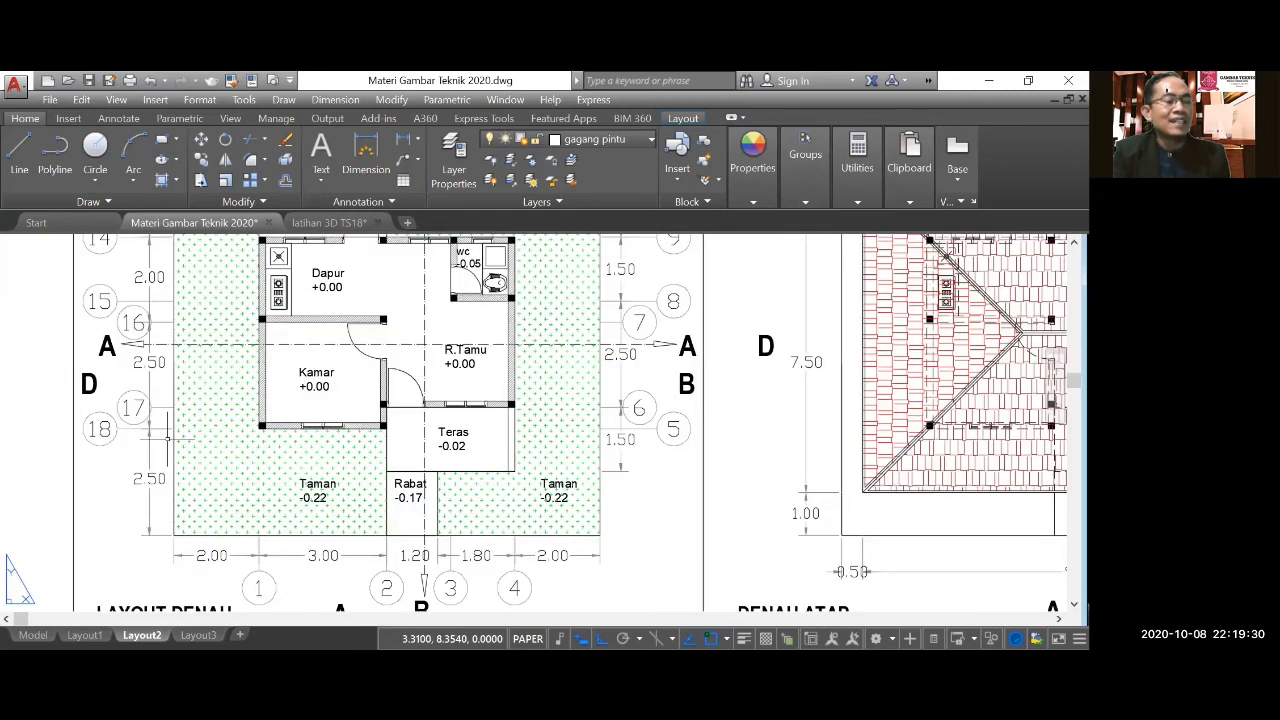
pyautogui.scroll(-3, 150, 530)
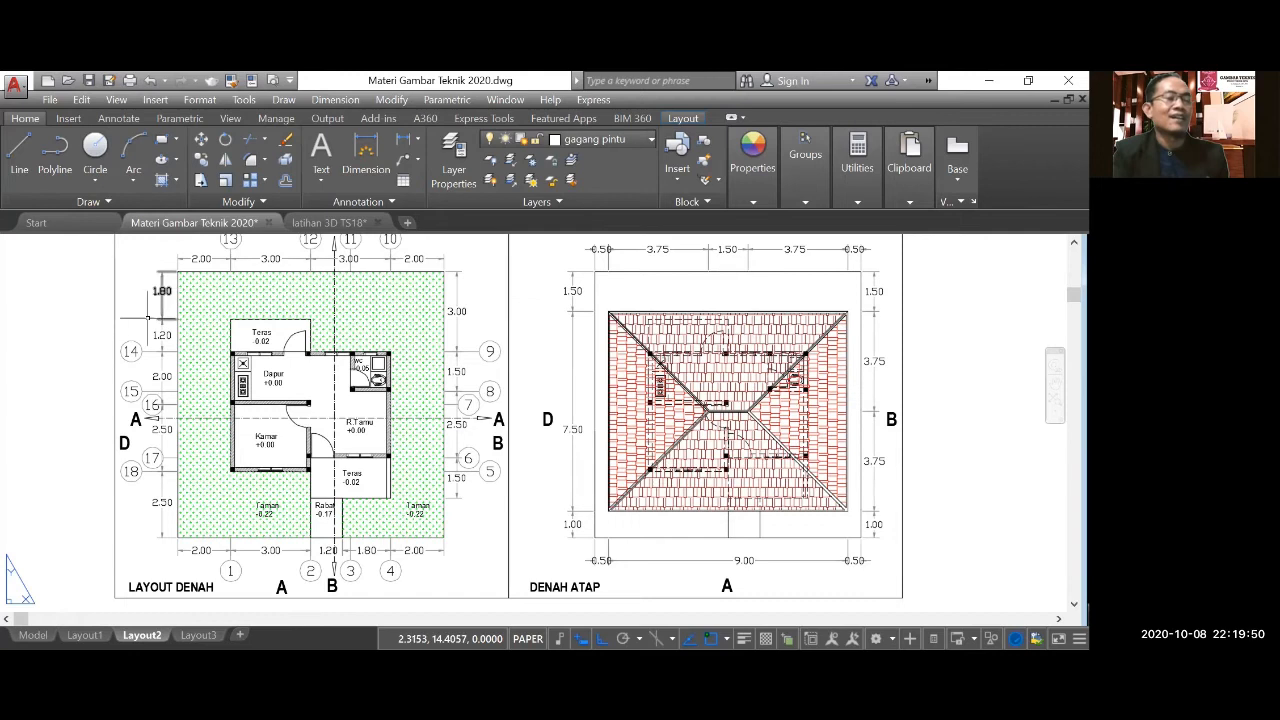
pyautogui.scroll(-5, 148, 336)
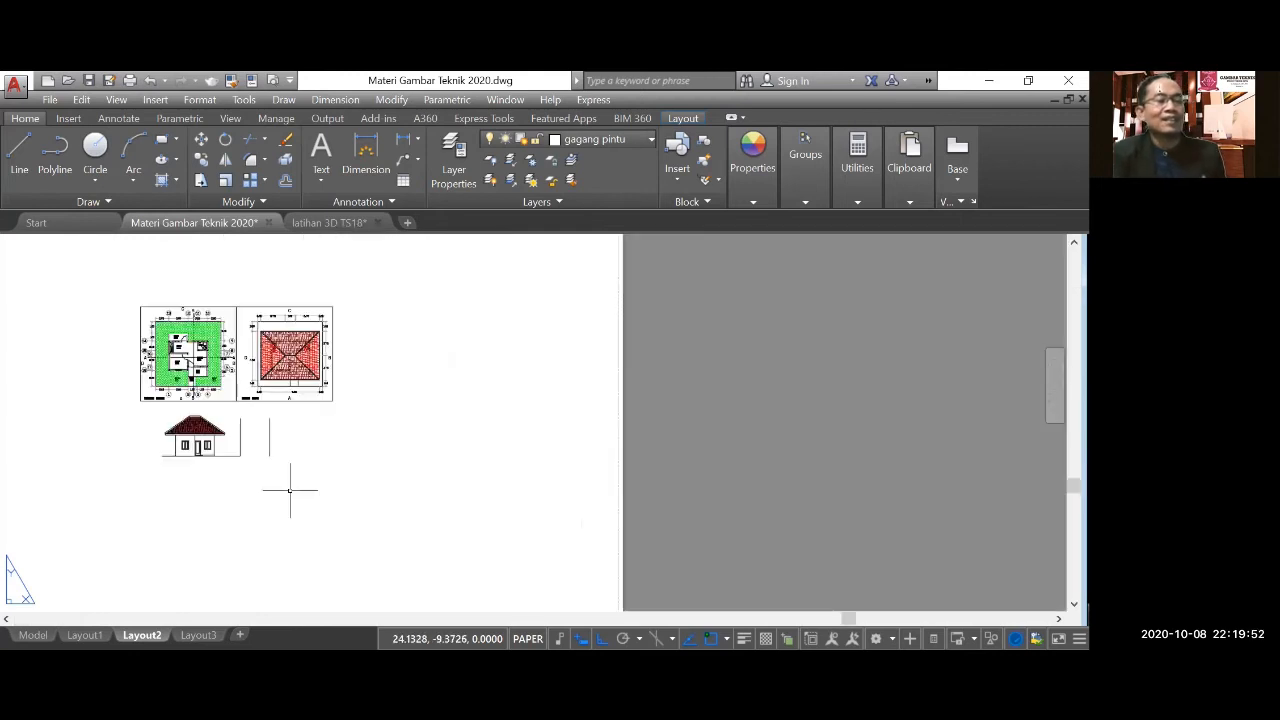
# Move the short ground line and both wall lines horizontally to the right, clear of the front elevation.
pyautogui.scroll(2, 262, 460)
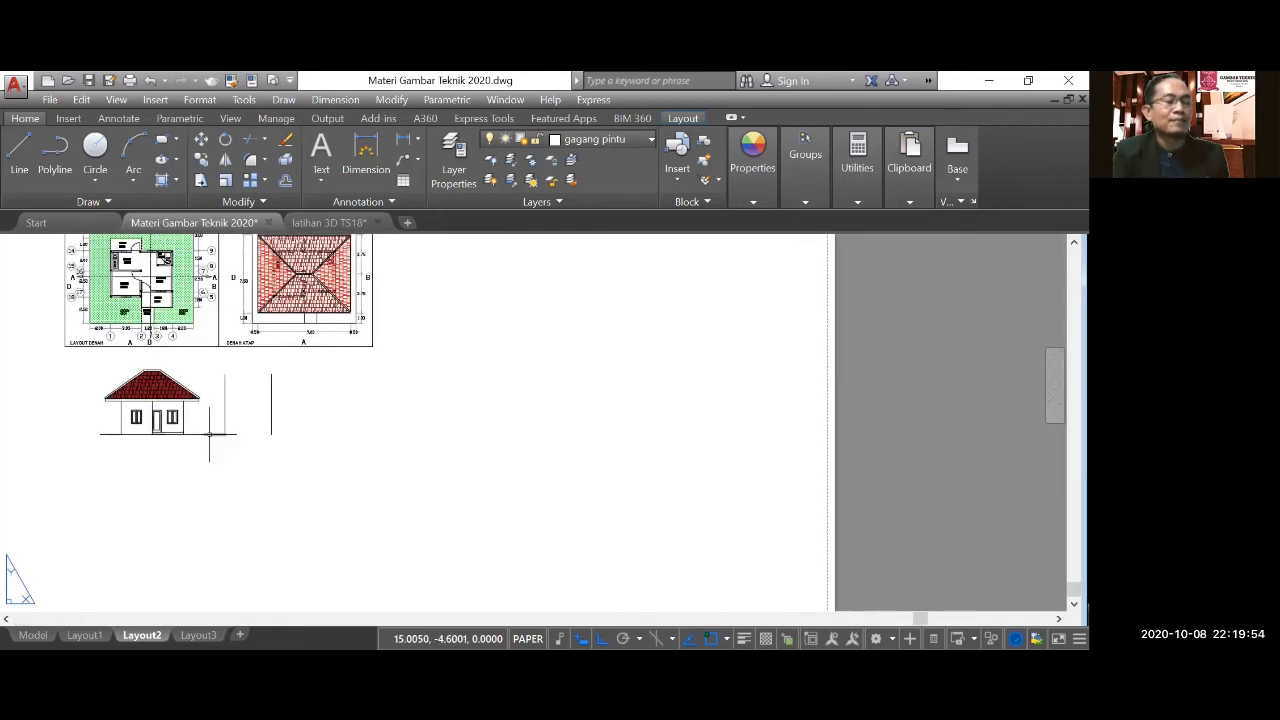
pyautogui.click(209, 434)
pyautogui.scroll(4, 218, 452)
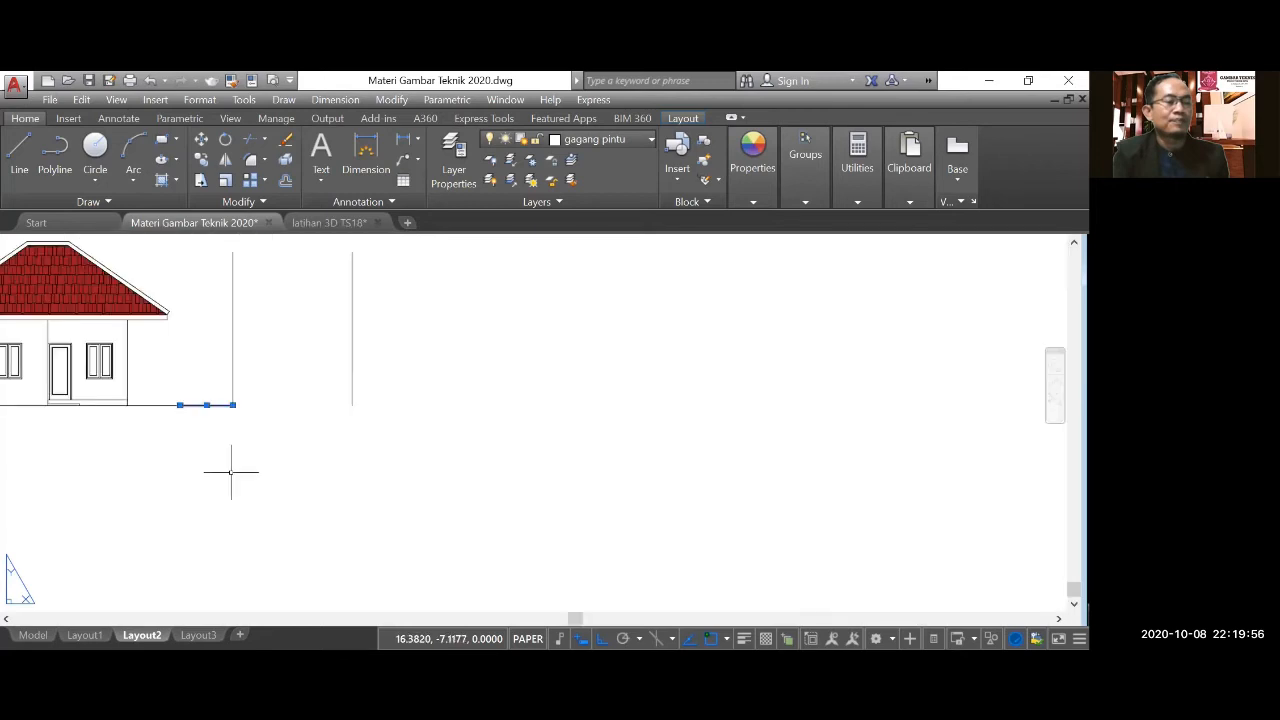
pyautogui.click(204, 145)
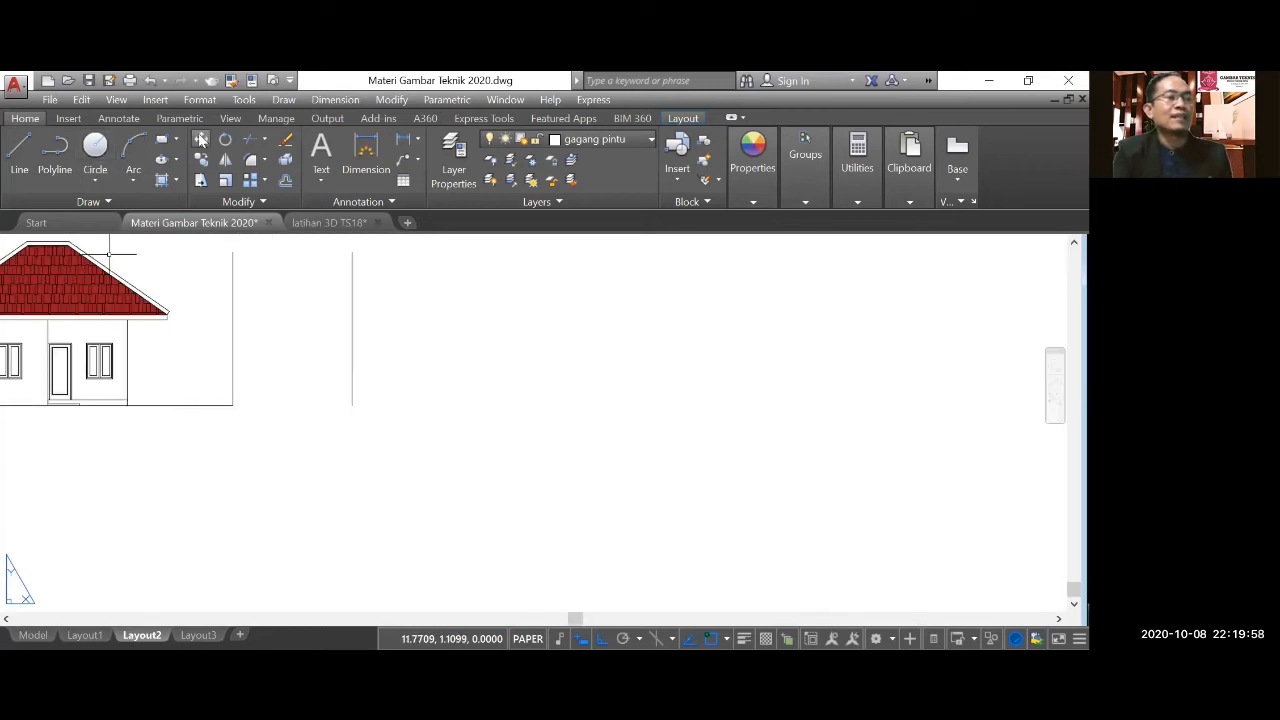
pyautogui.click(378, 423)
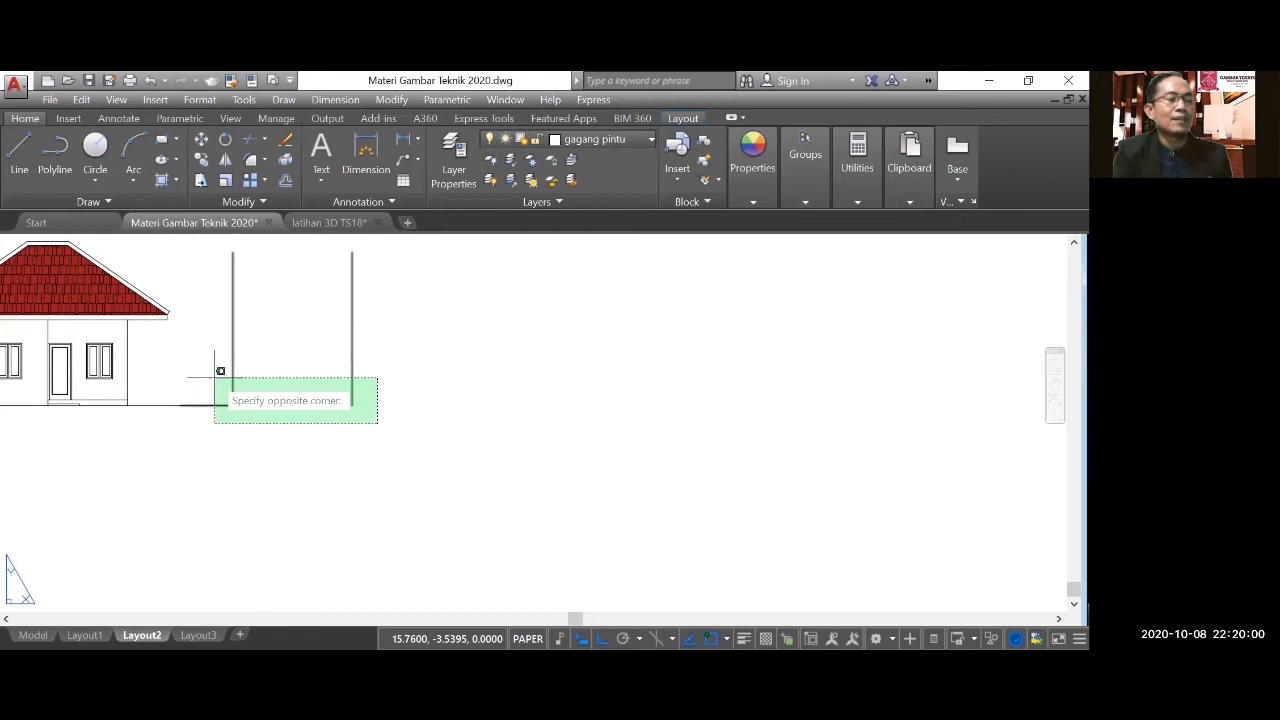
pyautogui.click(214, 378)
pyautogui.press('Return')
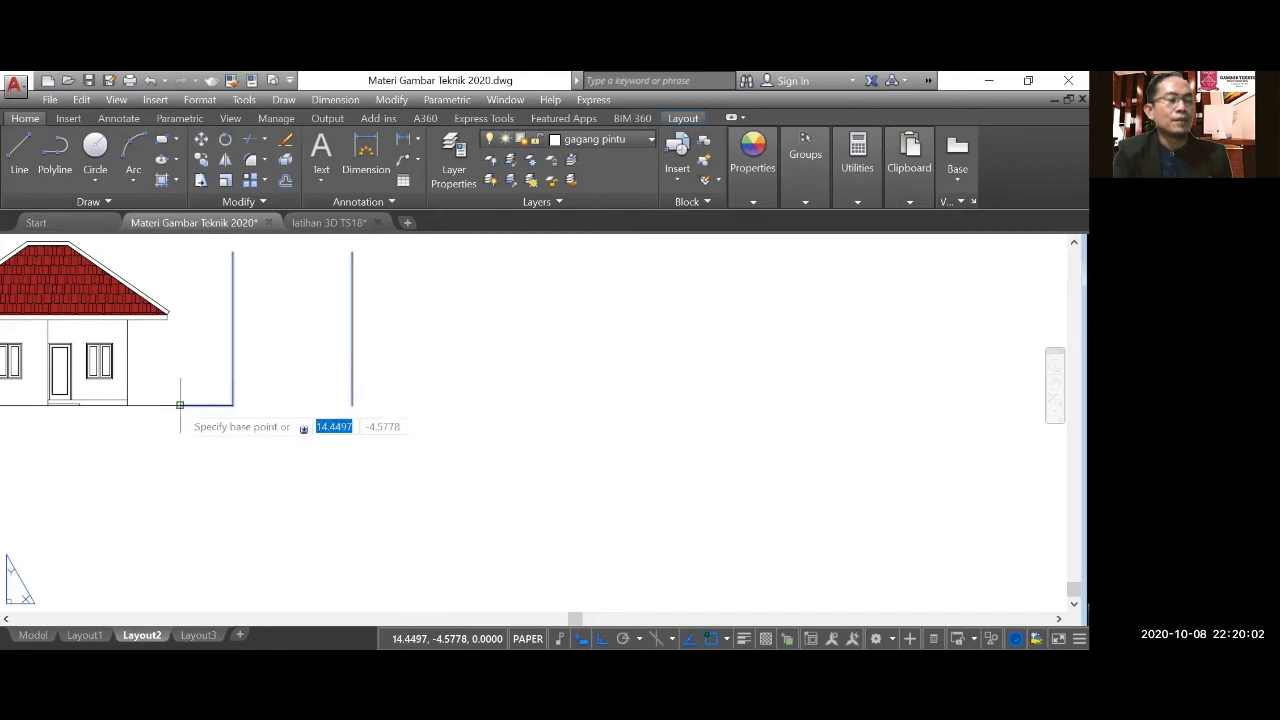
pyautogui.click(179, 405)
pyautogui.click(255, 404)
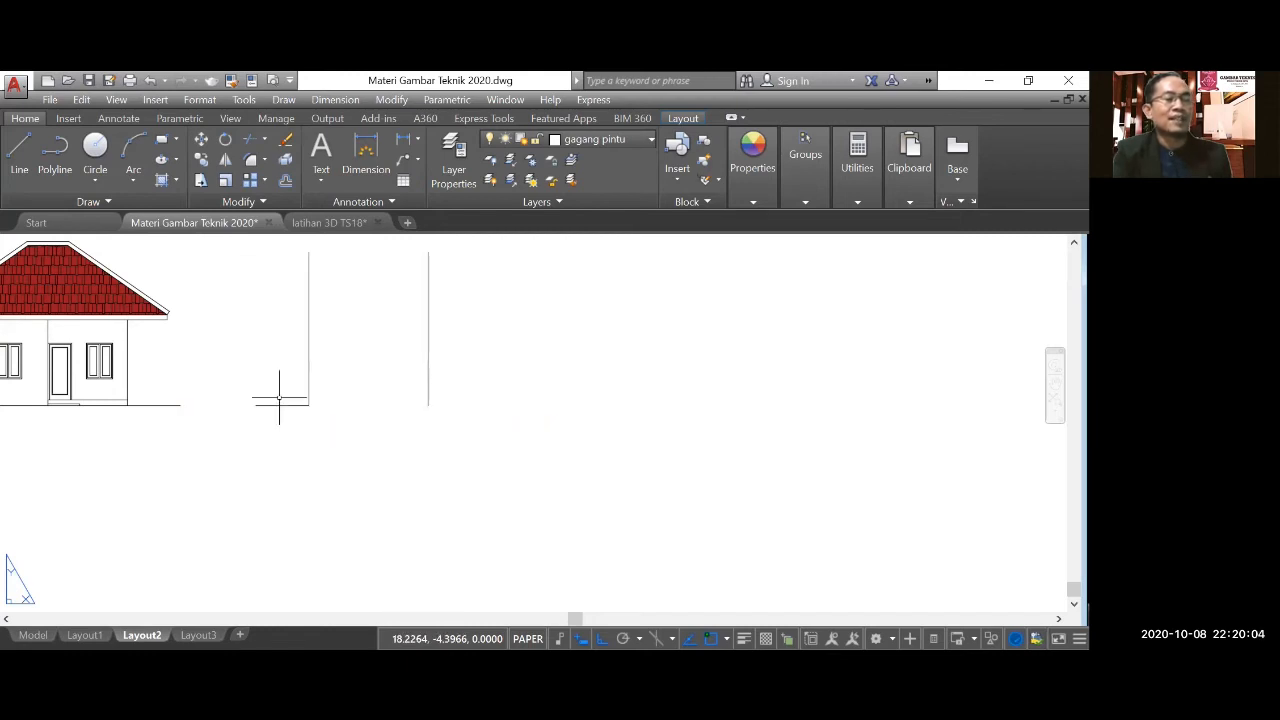
# Delete the short ground line beside the side elevation's left wall line.
pyautogui.click(279, 403)
pyautogui.scroll(4, 279, 400)
pyautogui.press('Delete')
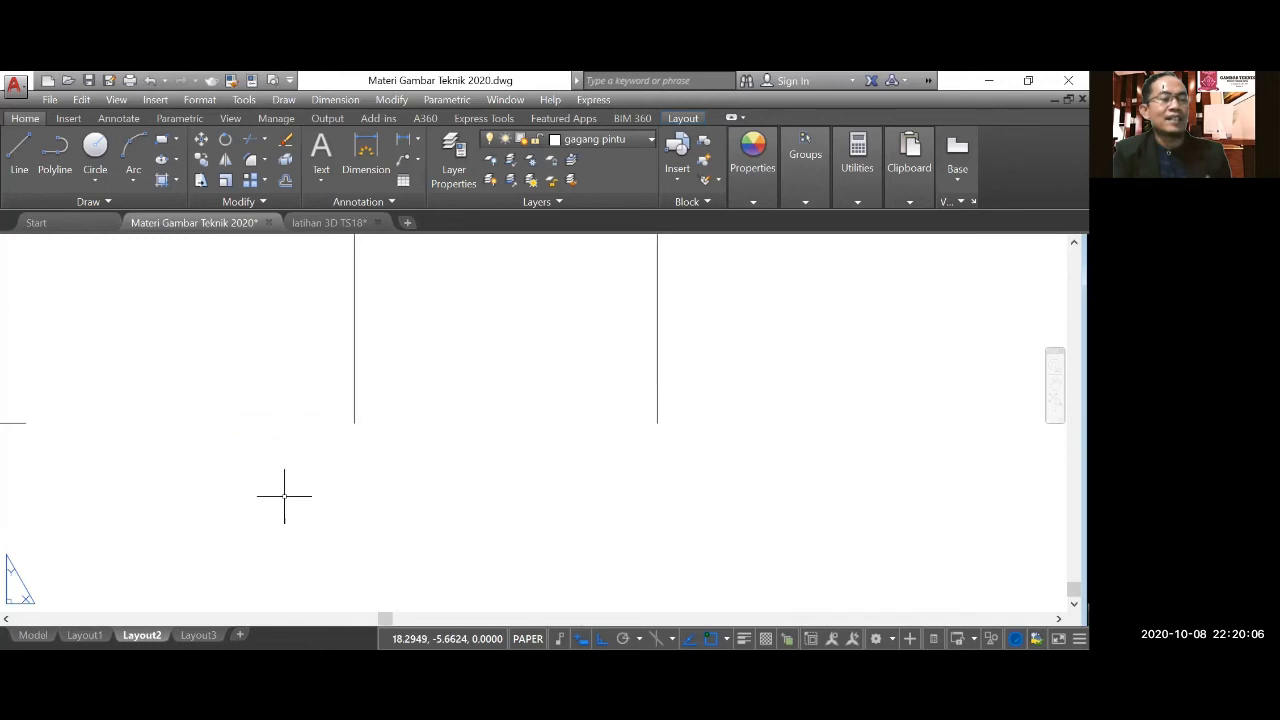
# Draw the side elevation's ground line from the right wall's foot outward to the right, then 10 units back to the left.
pyautogui.scroll(-8, 334, 457)
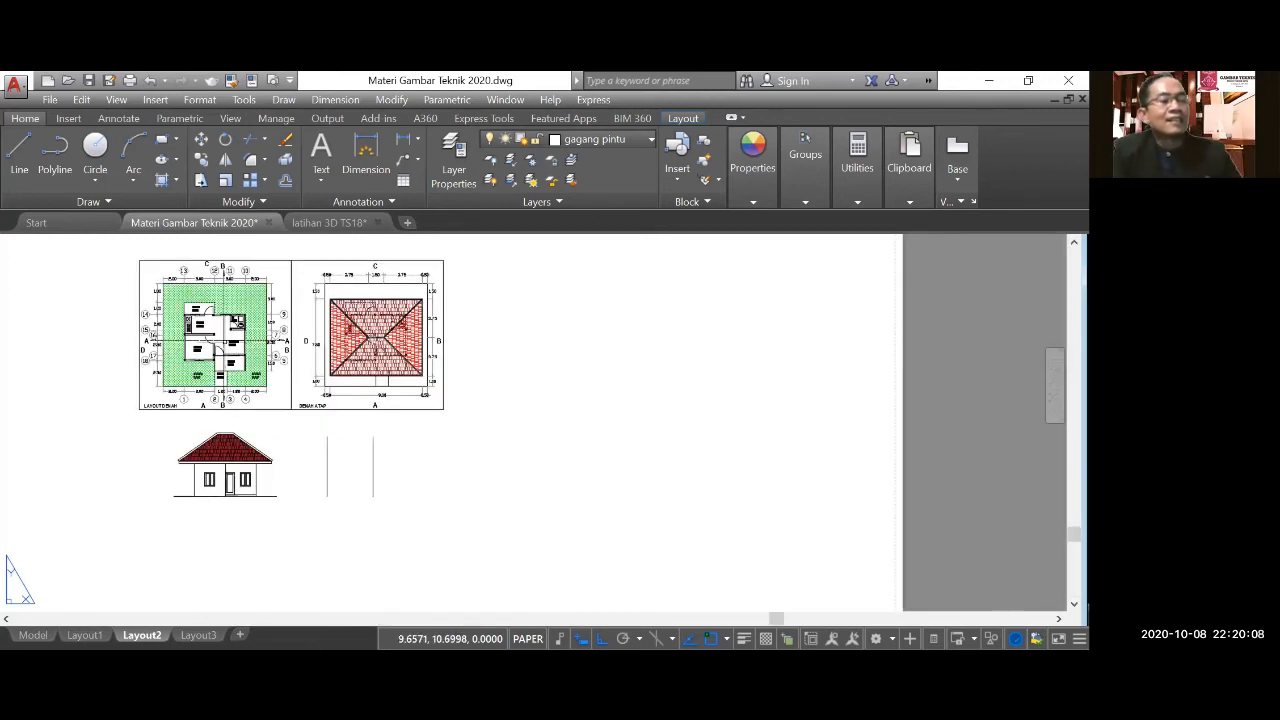
pyautogui.scroll(2, 260, 310)
pyautogui.scroll(2, 292, 394)
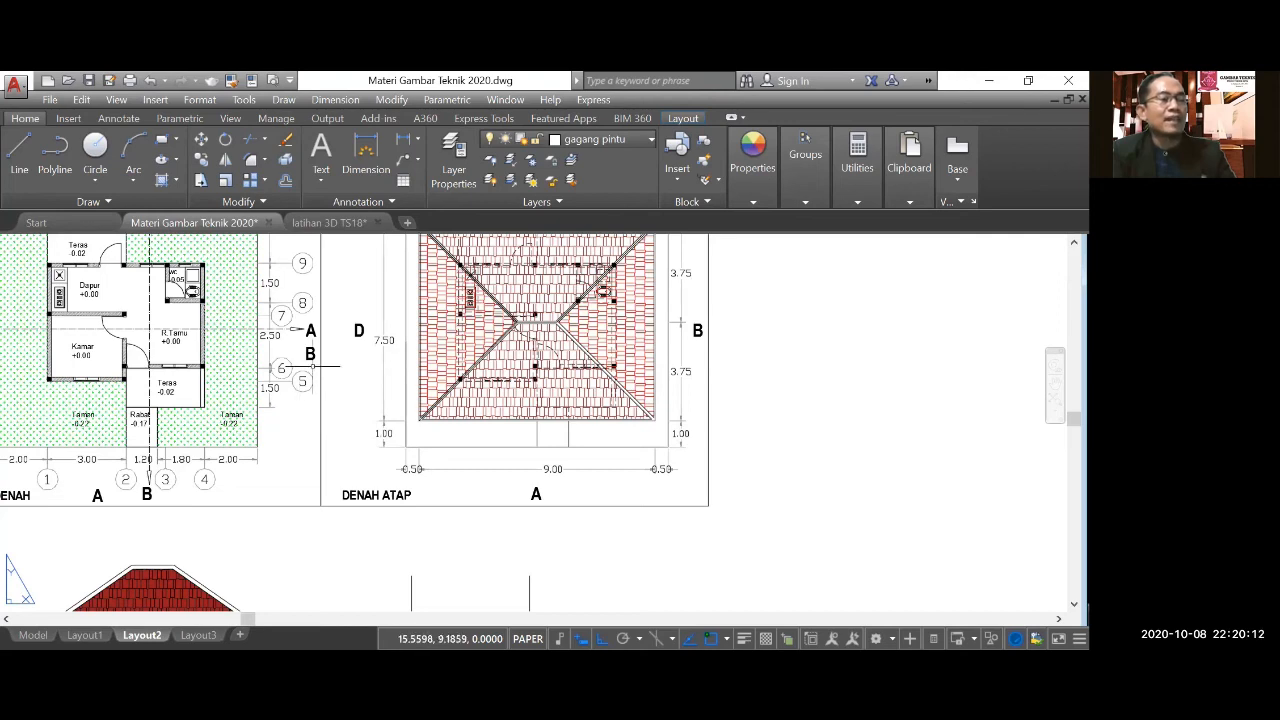
pyautogui.scroll(-2, 307, 464)
pyautogui.scroll(2, 244, 297)
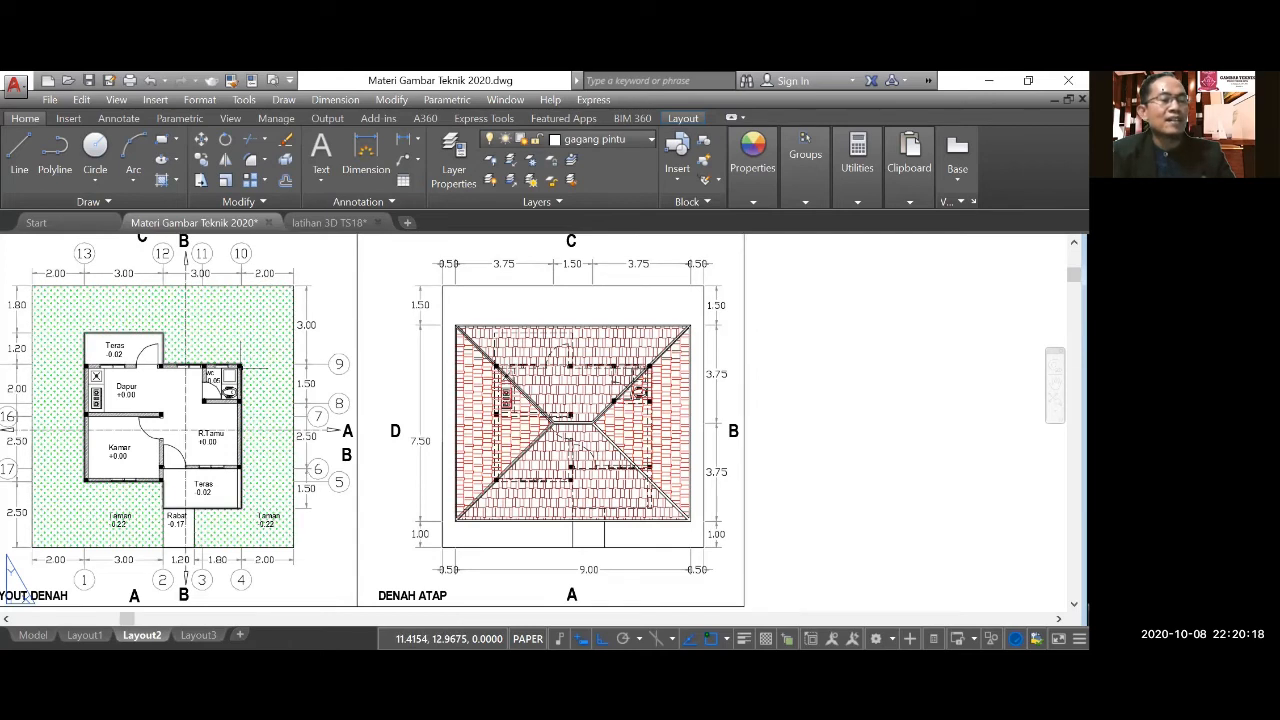
pyautogui.scroll(-5, 305, 285)
pyautogui.scroll(5, 400, 537)
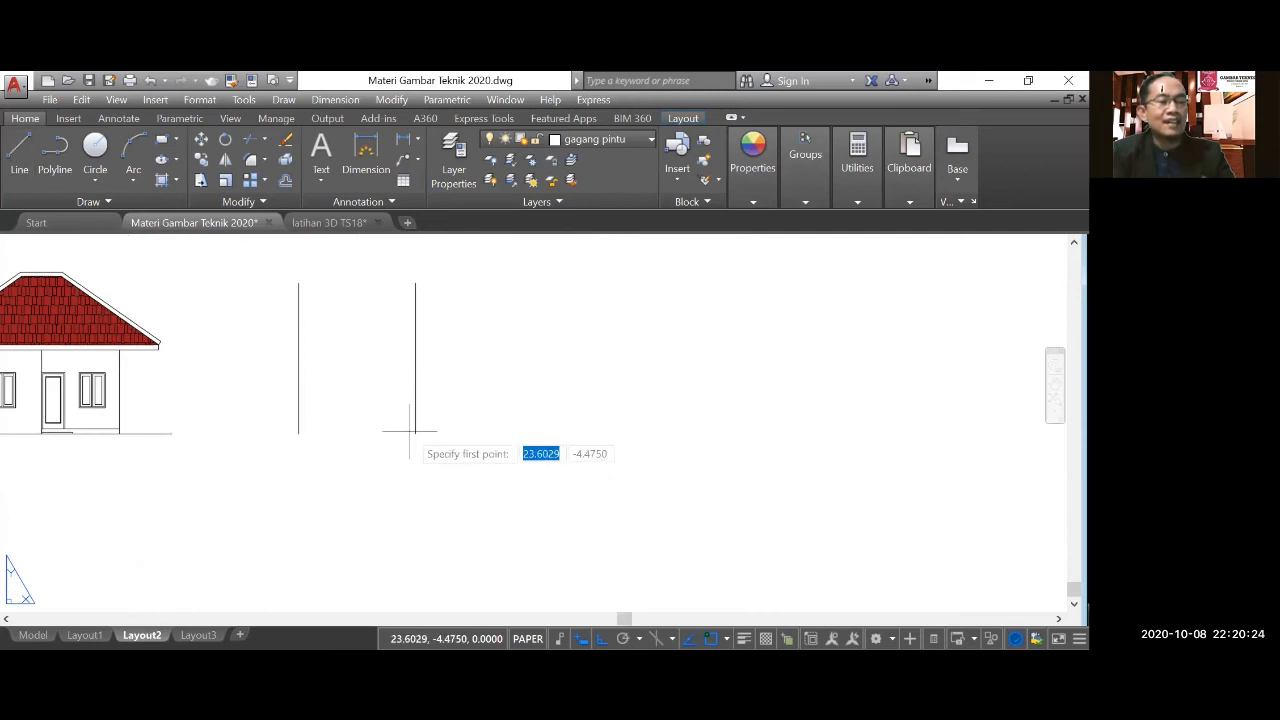
pyautogui.click(415, 433)
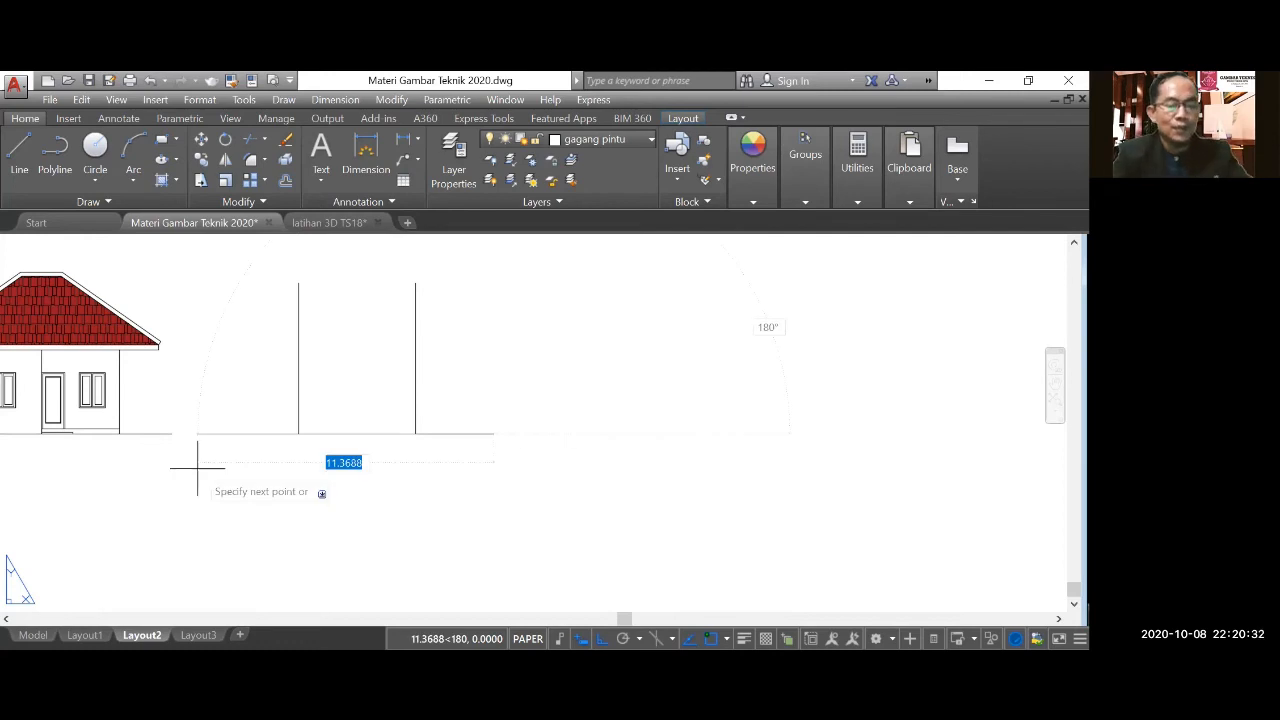
pyautogui.write('10')
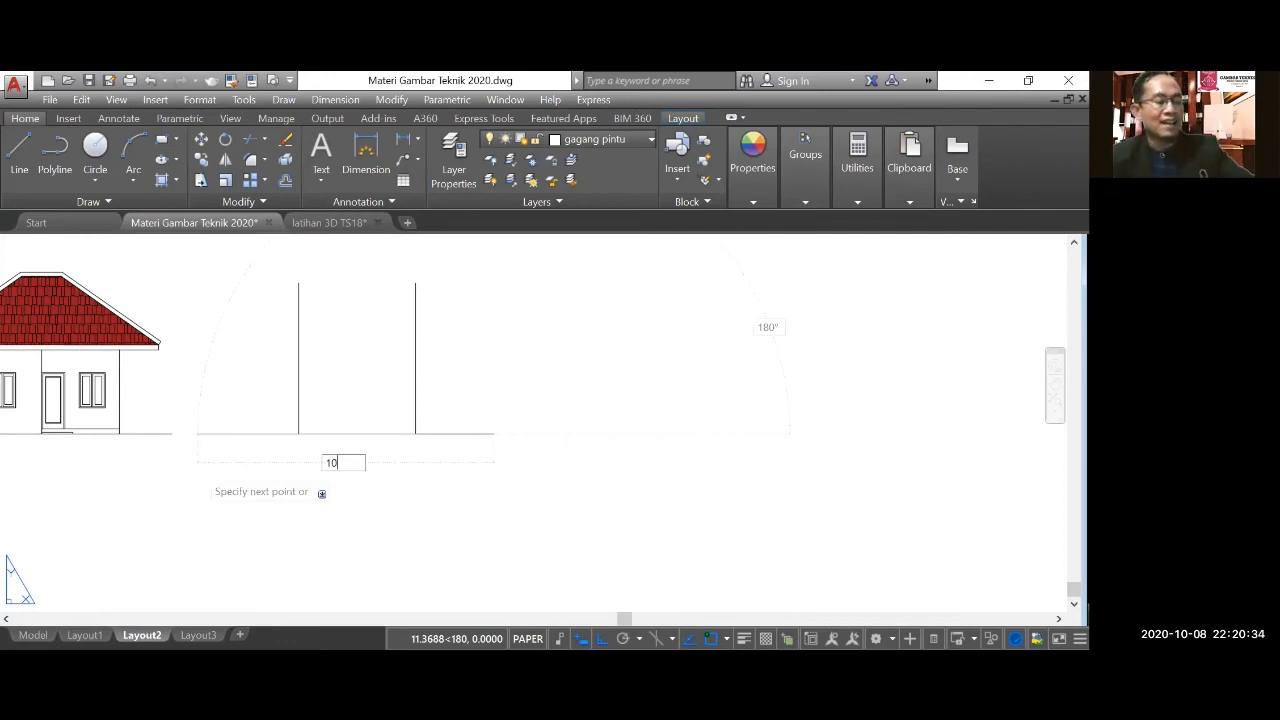
pyautogui.press('Return')
pyautogui.press('Return')
pyautogui.scroll(-2, 308, 492)
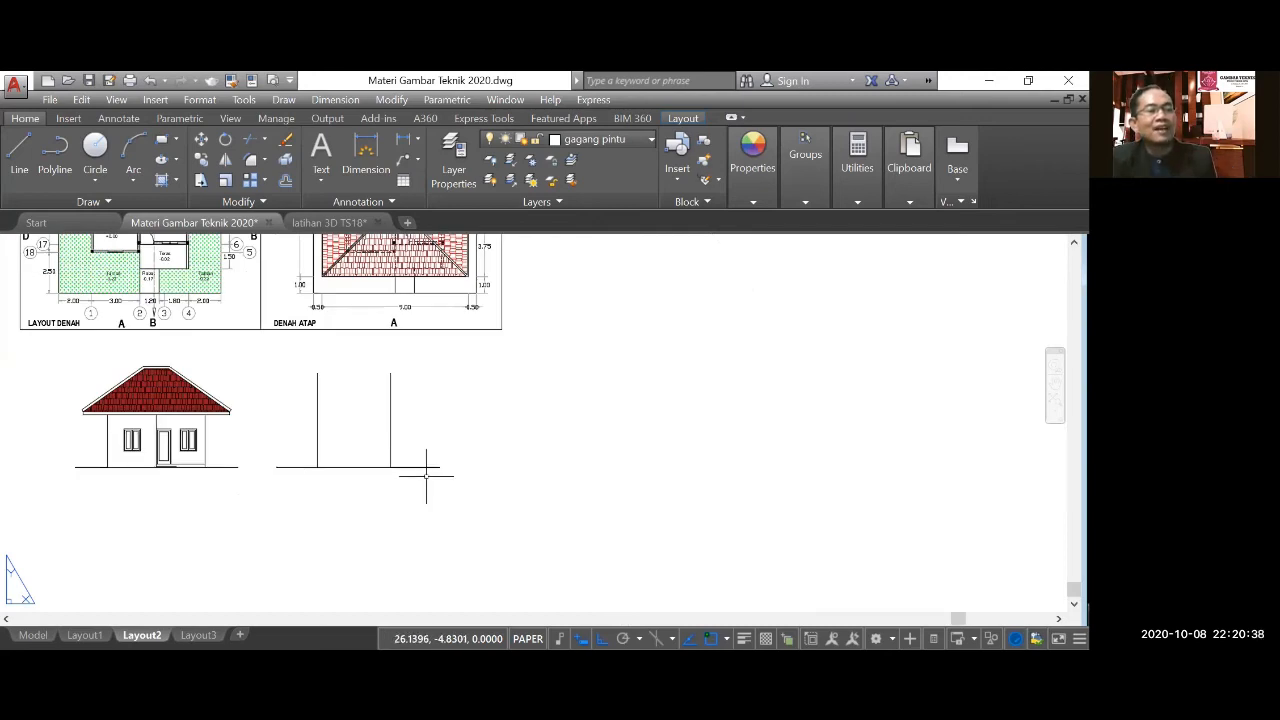
# Examine the front and rear terraces on the floor plan for their depths and floor levels relative to the garden.
pyautogui.scroll(-1, 426, 476)
pyautogui.scroll(2, 284, 276)
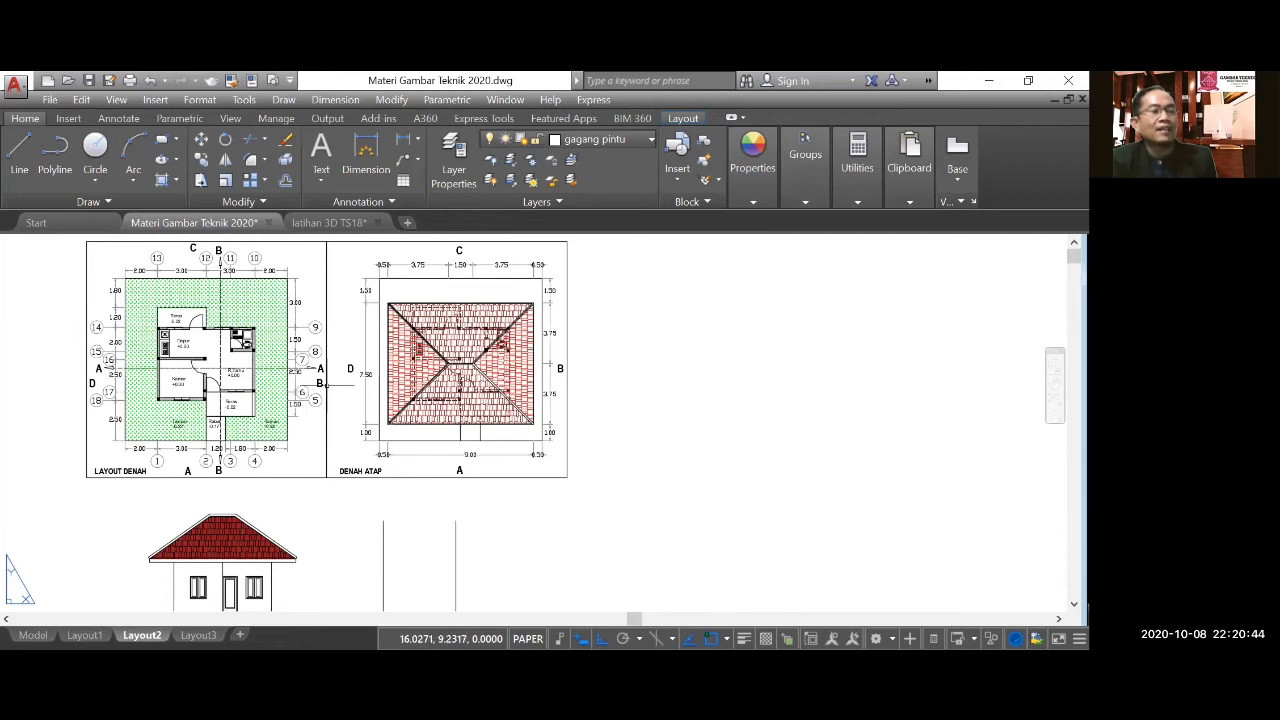
pyautogui.scroll(4, 100, 306)
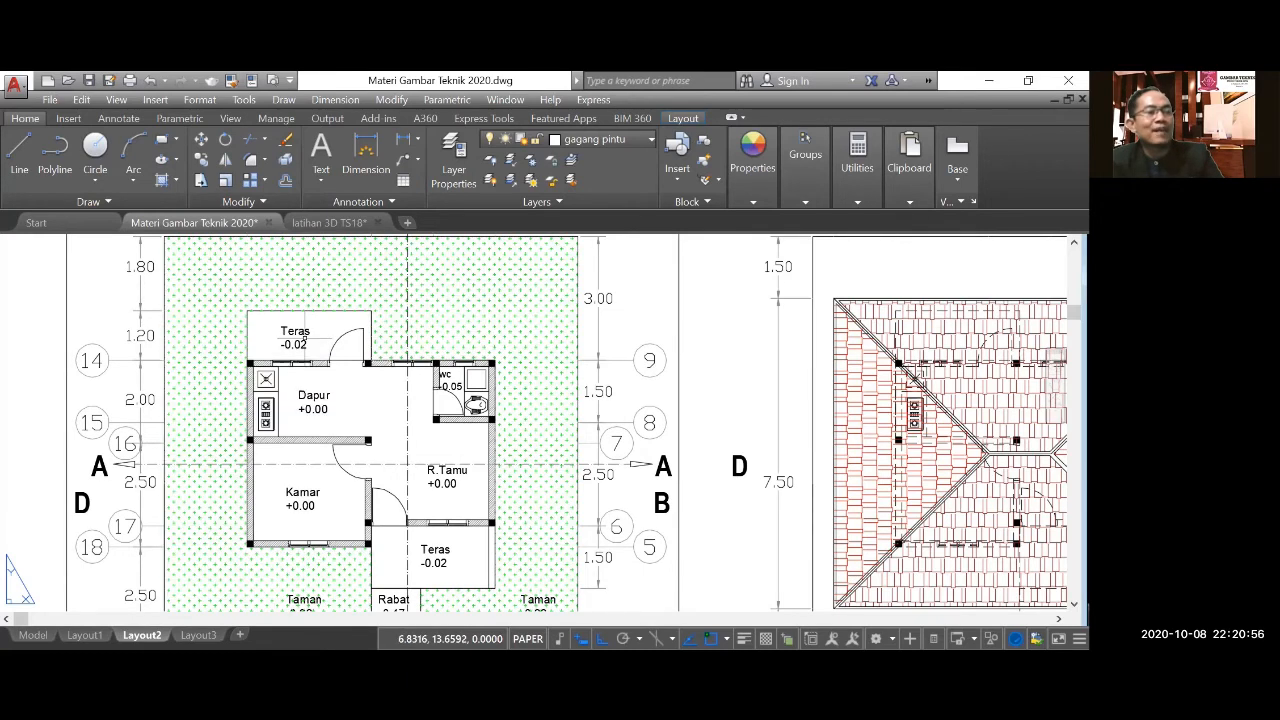
pyautogui.scroll(-2, 307, 338)
pyautogui.scroll(1, 381, 430)
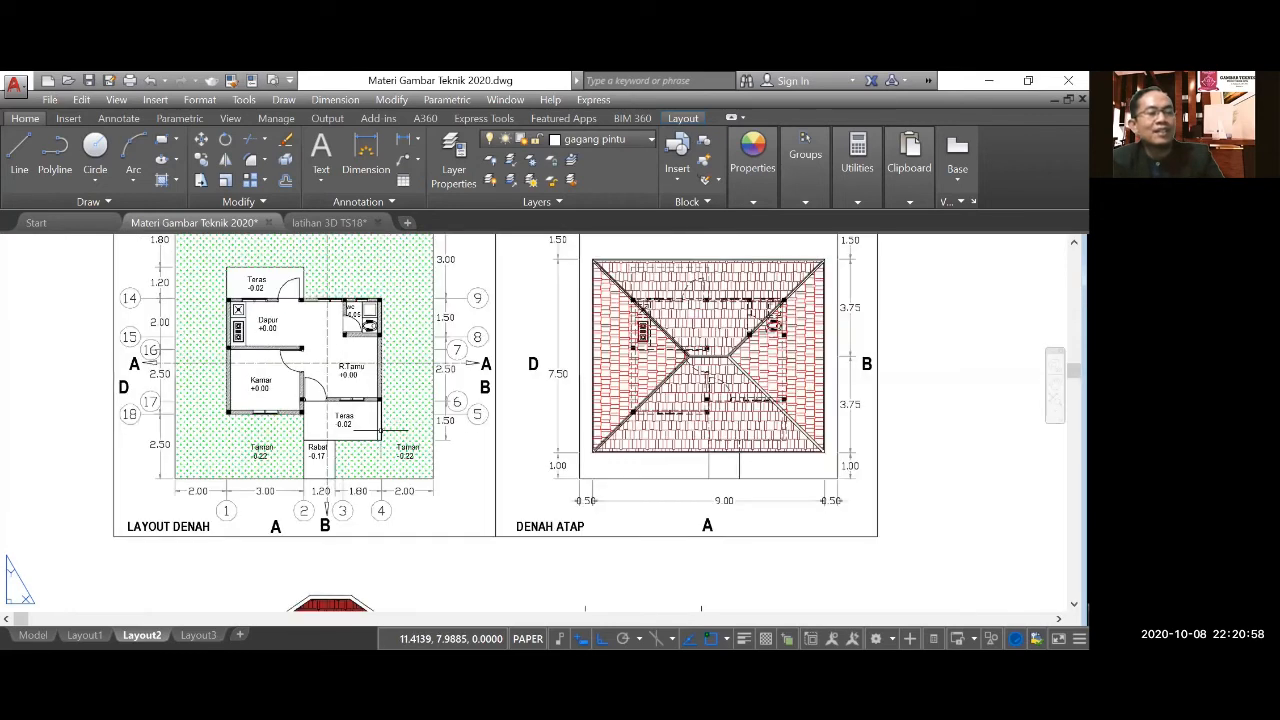
pyautogui.scroll(2, 402, 462)
pyautogui.scroll(2, 406, 472)
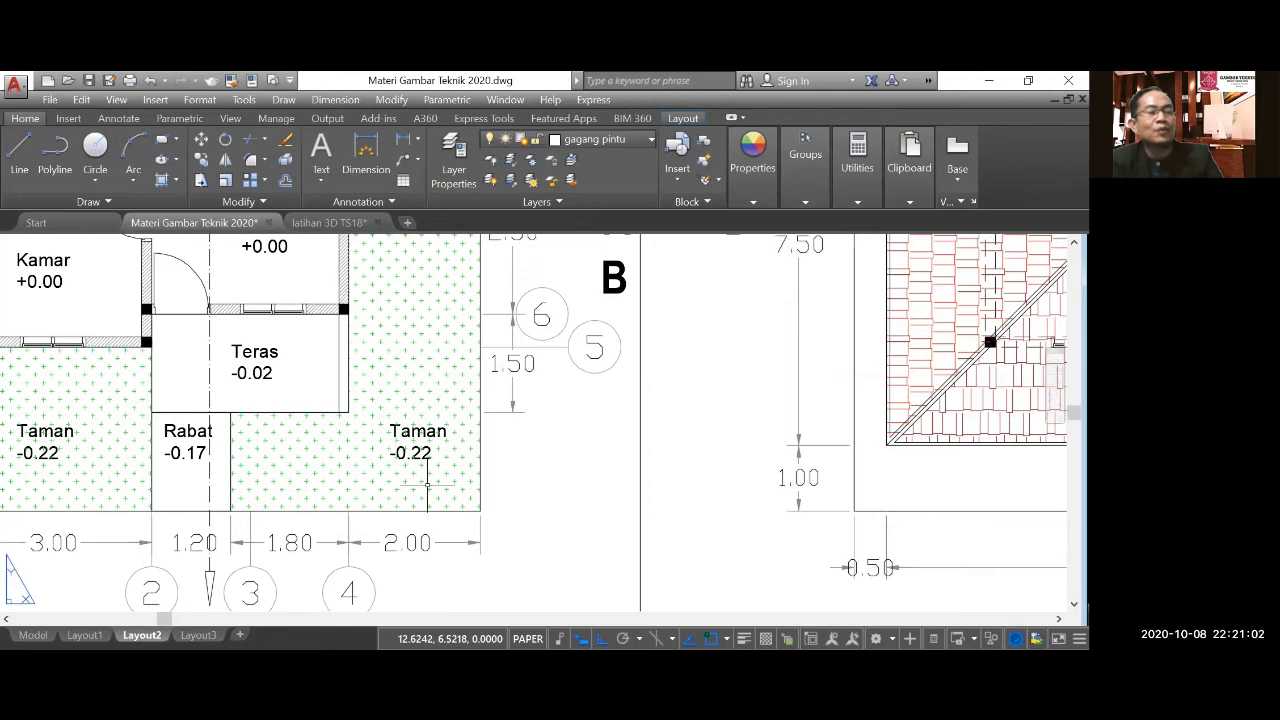
pyautogui.scroll(-5, 427, 485)
pyautogui.scroll(5, 157, 298)
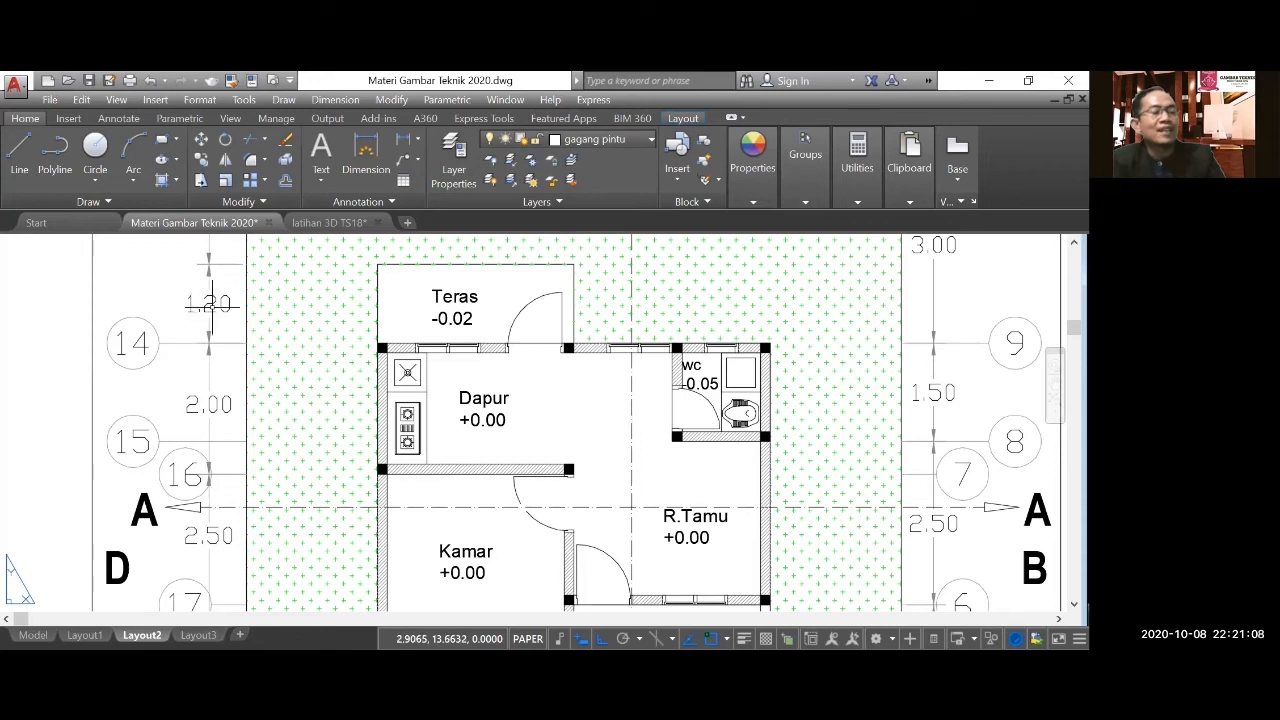
pyautogui.scroll(-8, 171, 316)
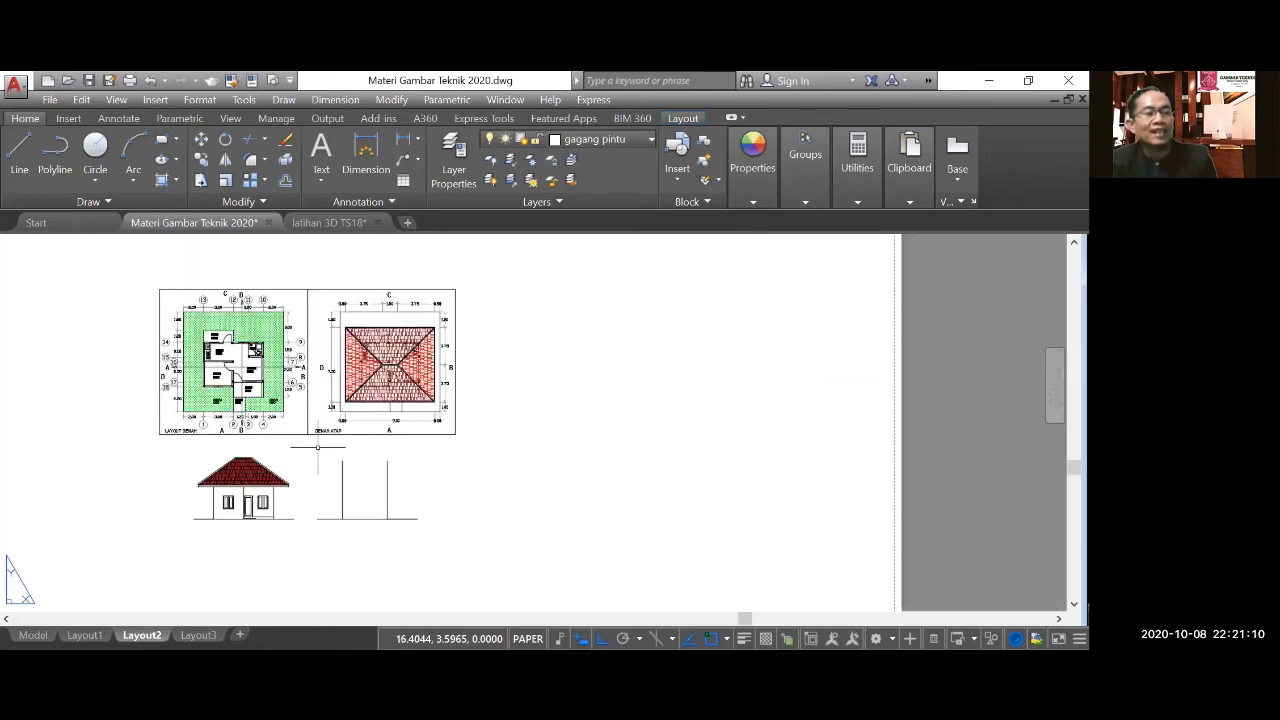
# Start the side elevation's rear terrace outline with a line 0.2 units straight up from the right wall's foot.
pyautogui.scroll(5, 338, 519)
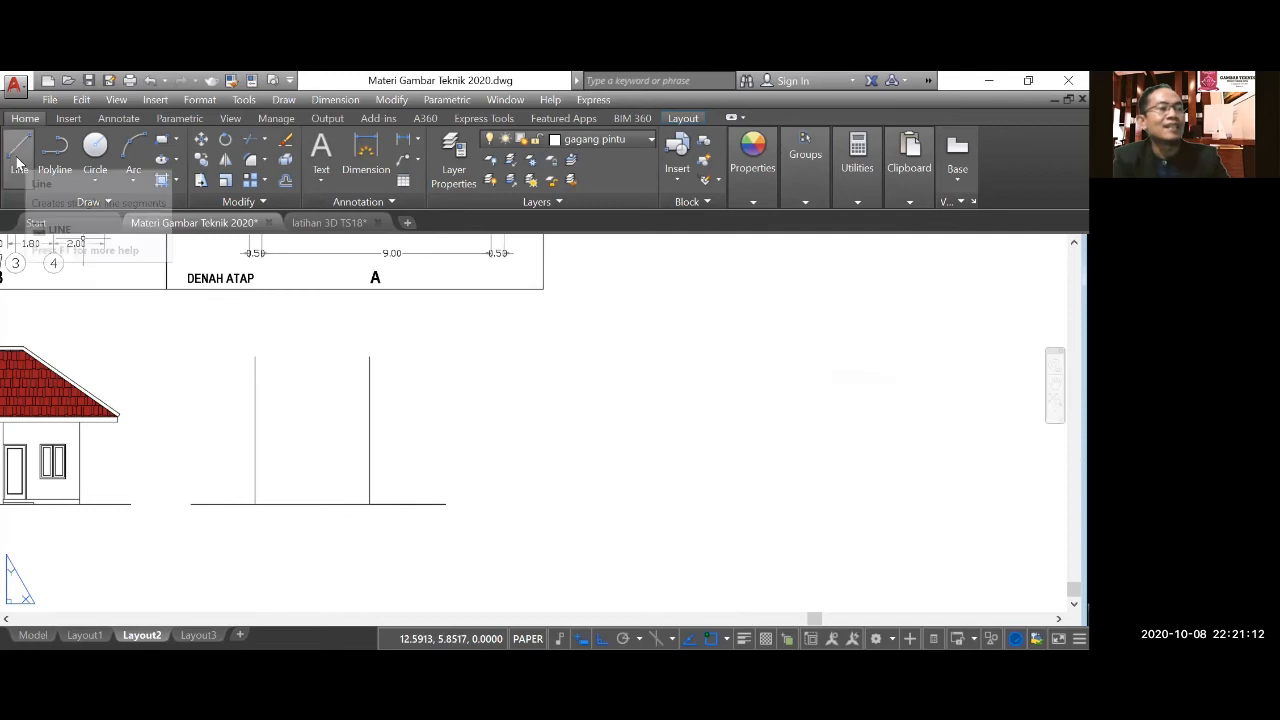
pyautogui.click(19, 150)
pyautogui.scroll(4, 355, 500)
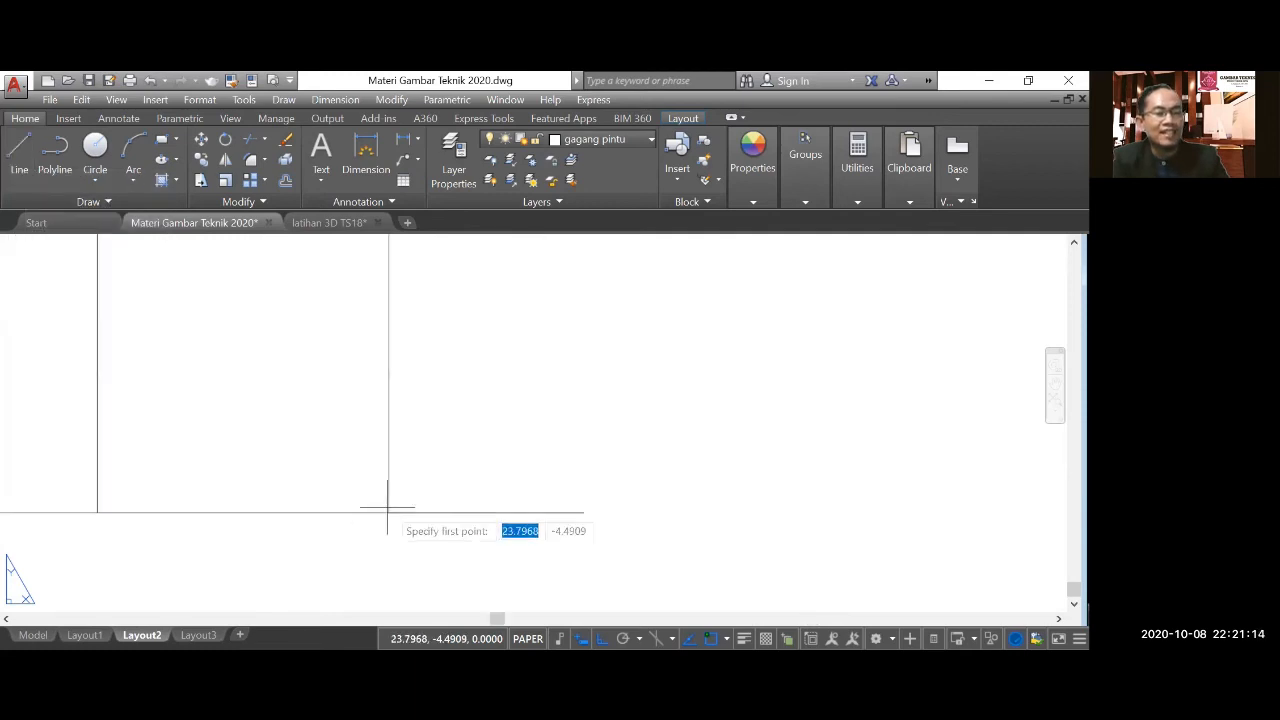
pyautogui.click(389, 509)
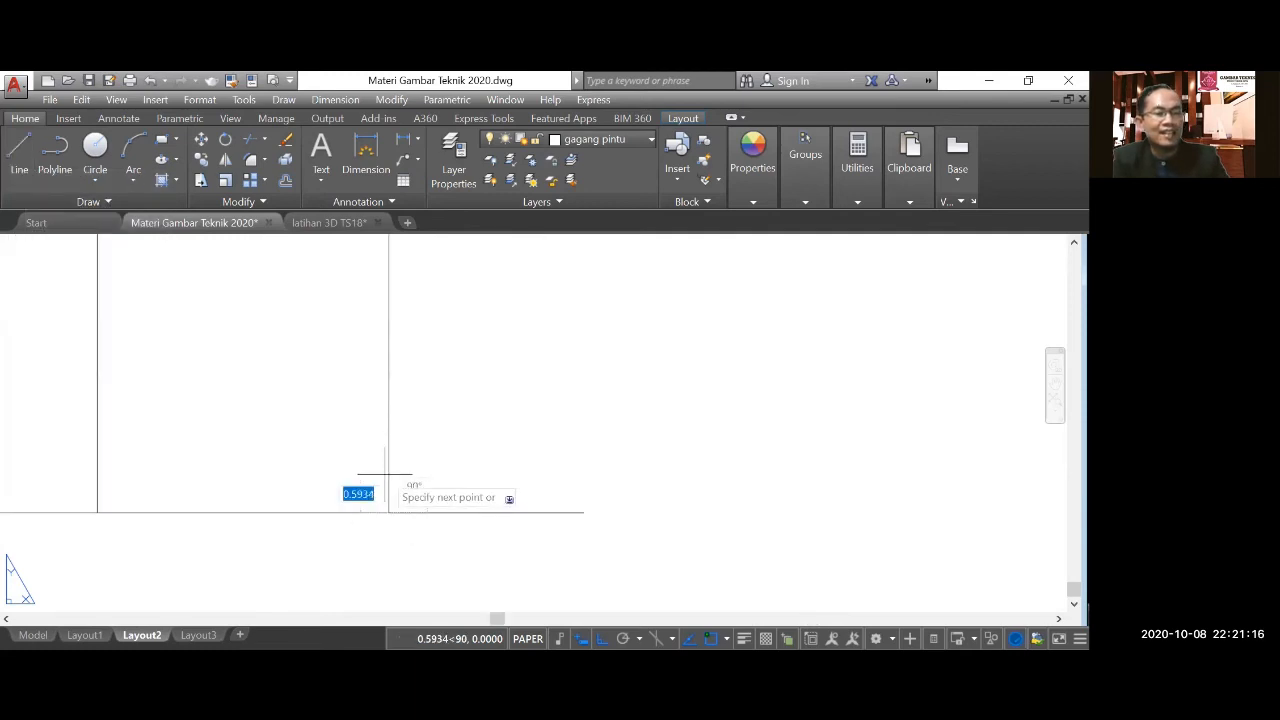
pyautogui.write('0.2')
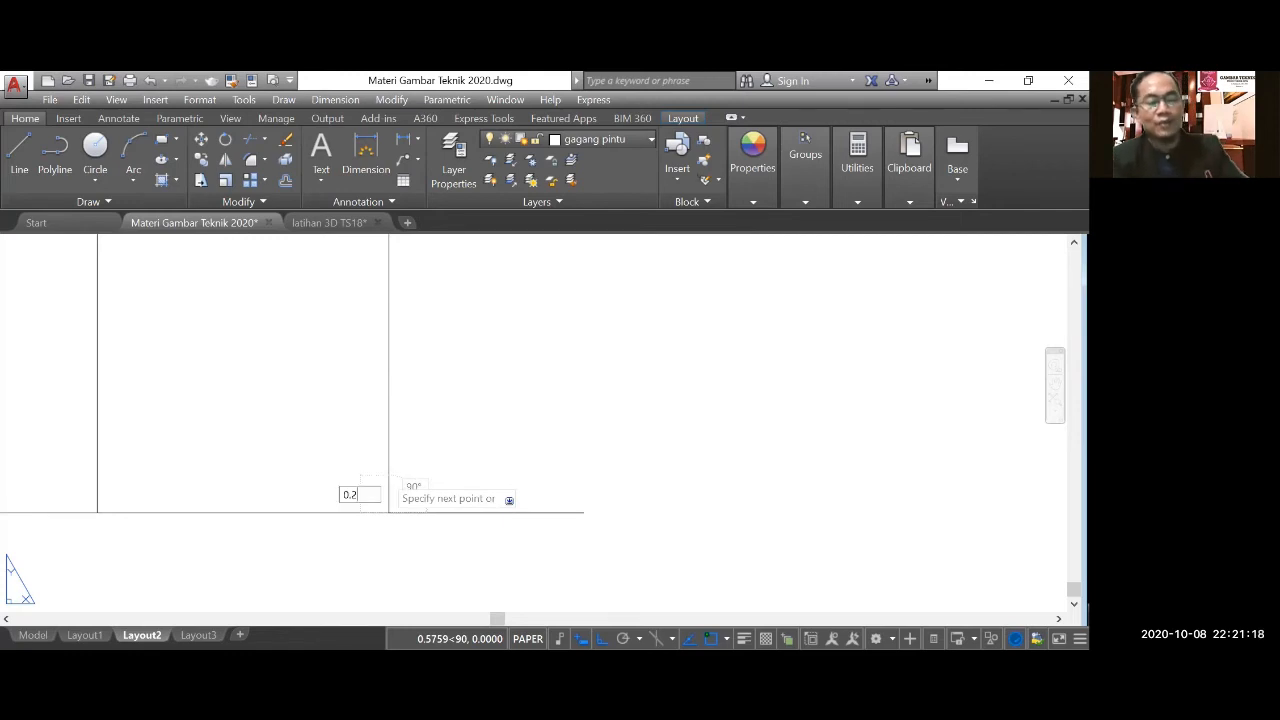
pyautogui.press('Return')
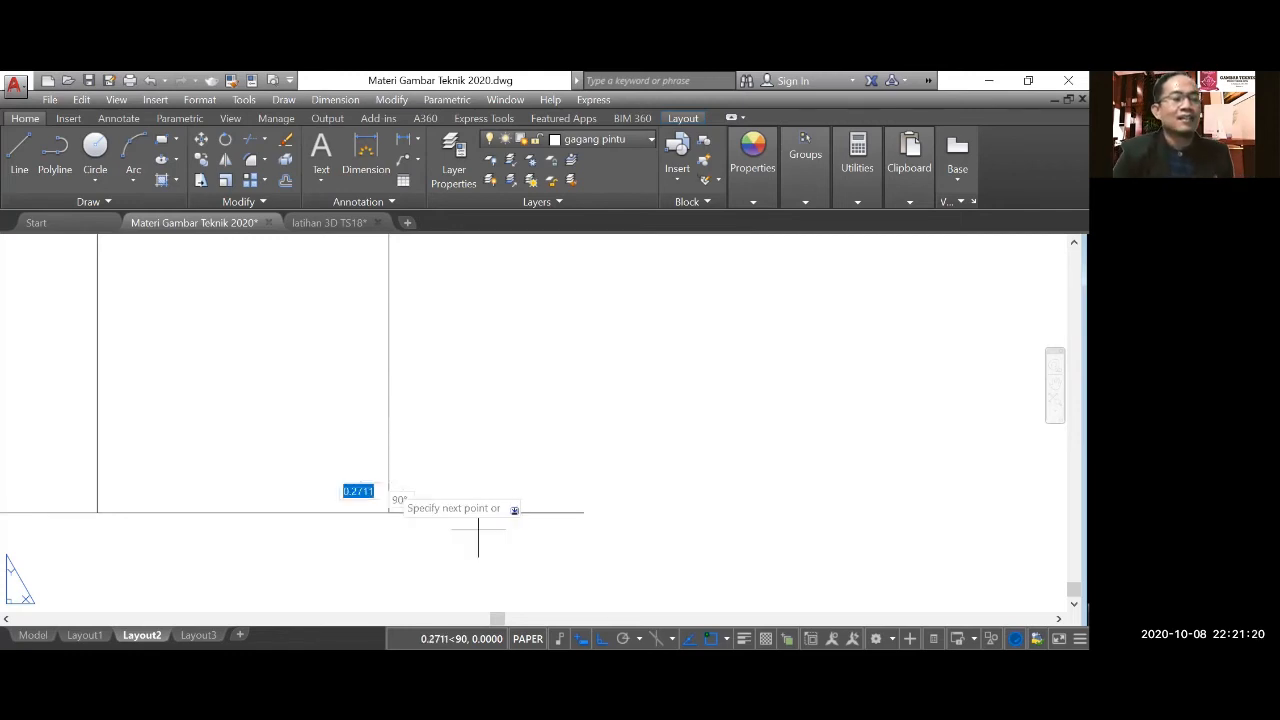
# Continue the rear terrace outline 1.2 units outward to the right and close it down to the ground line.
pyautogui.scroll(-5, 290, 388)
pyautogui.scroll(-2, 200, 414)
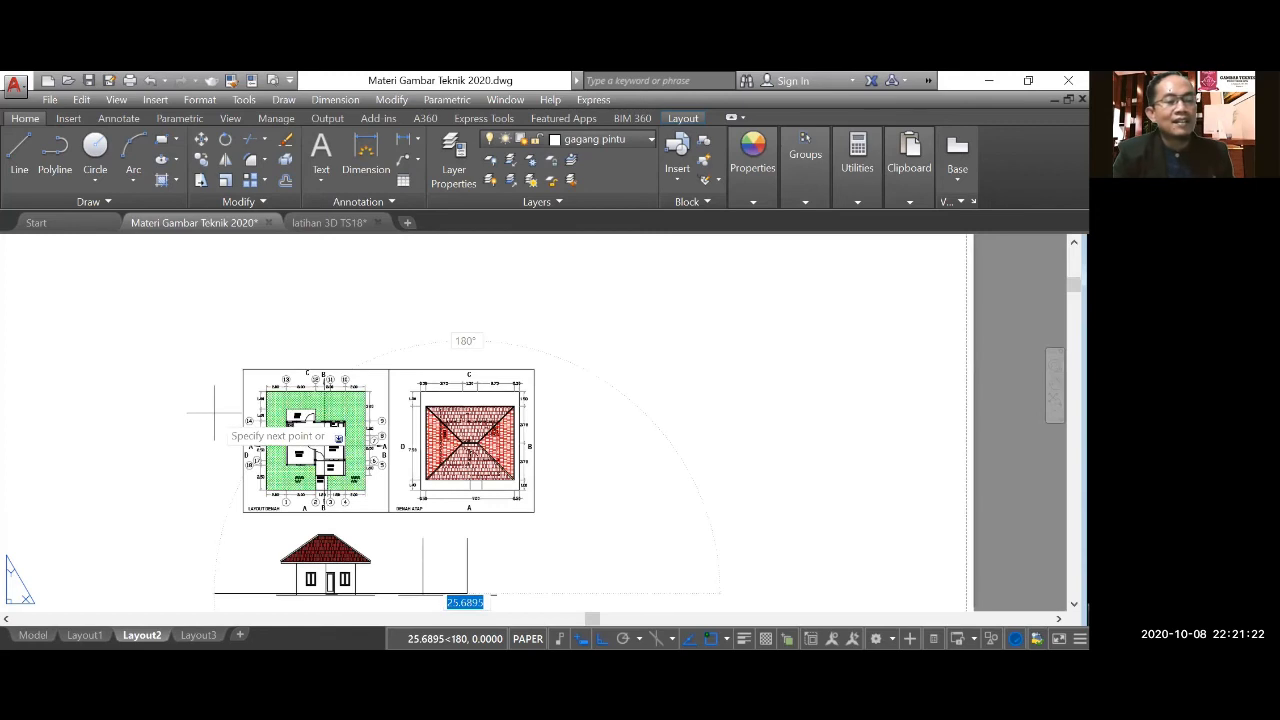
pyautogui.scroll(4, 470, 585)
pyautogui.scroll(2, 493, 560)
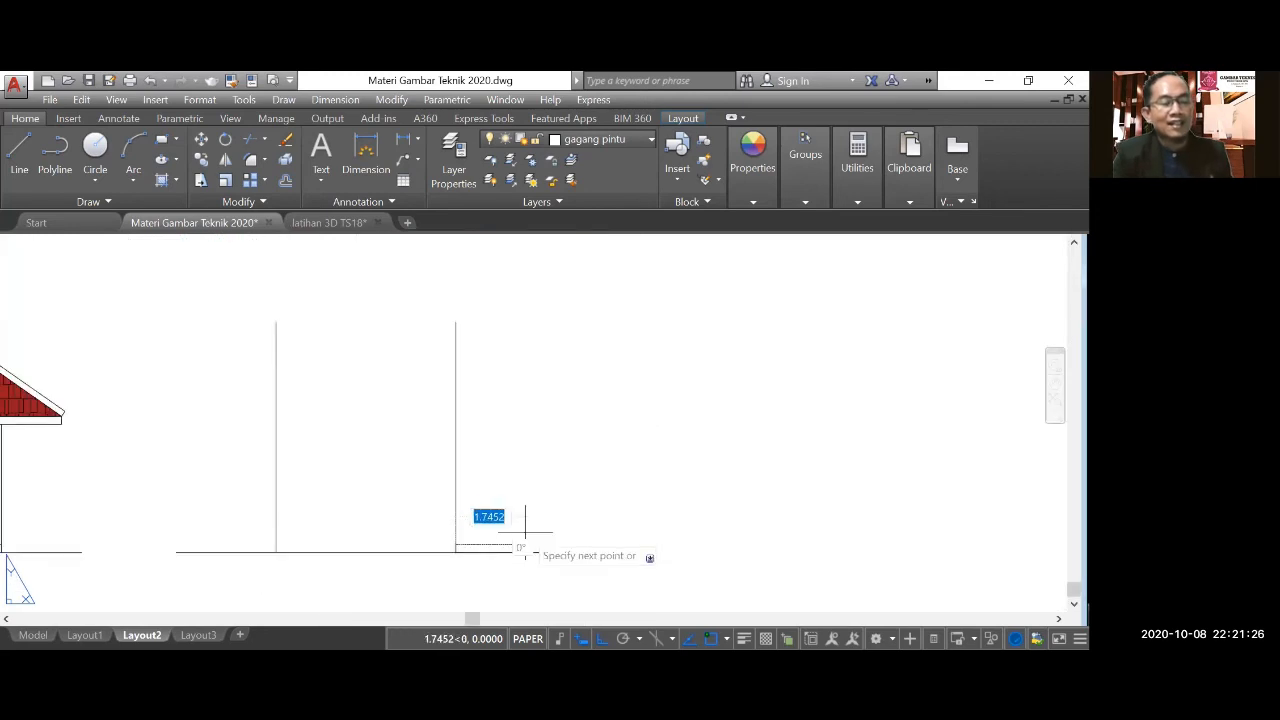
pyautogui.write('1.2')
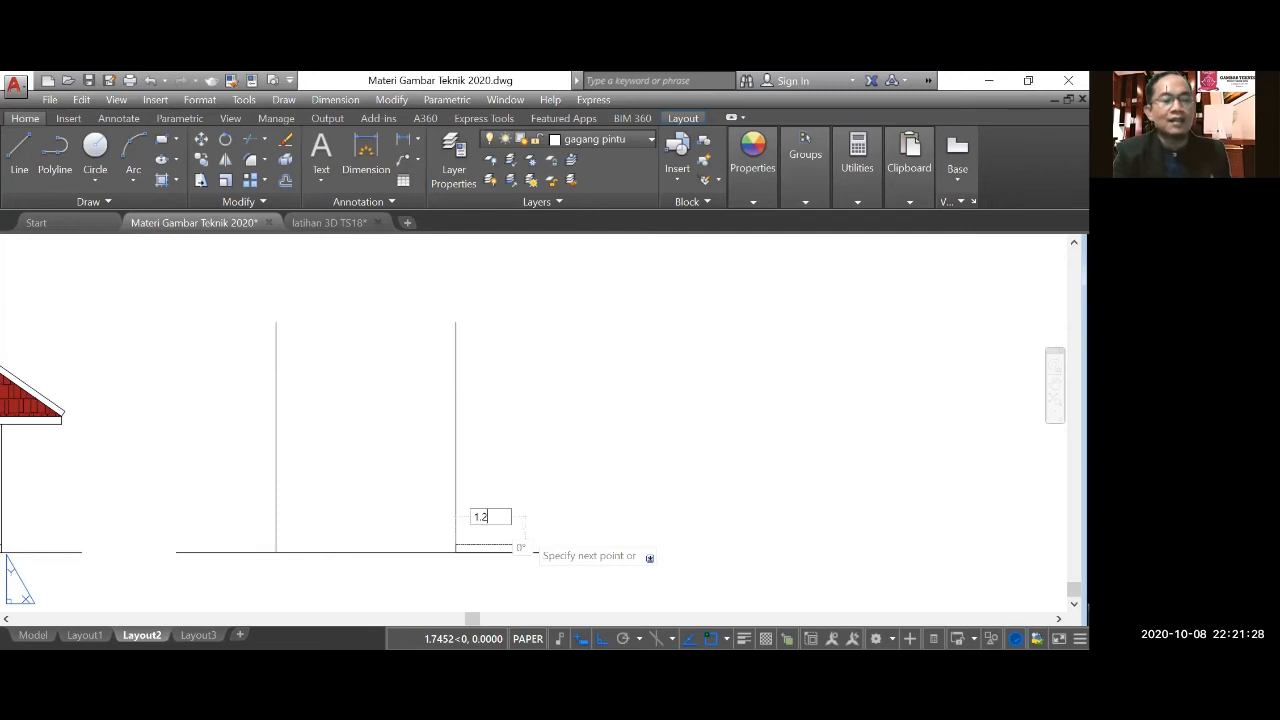
pyautogui.press('Return')
pyautogui.scroll(5, 500, 575)
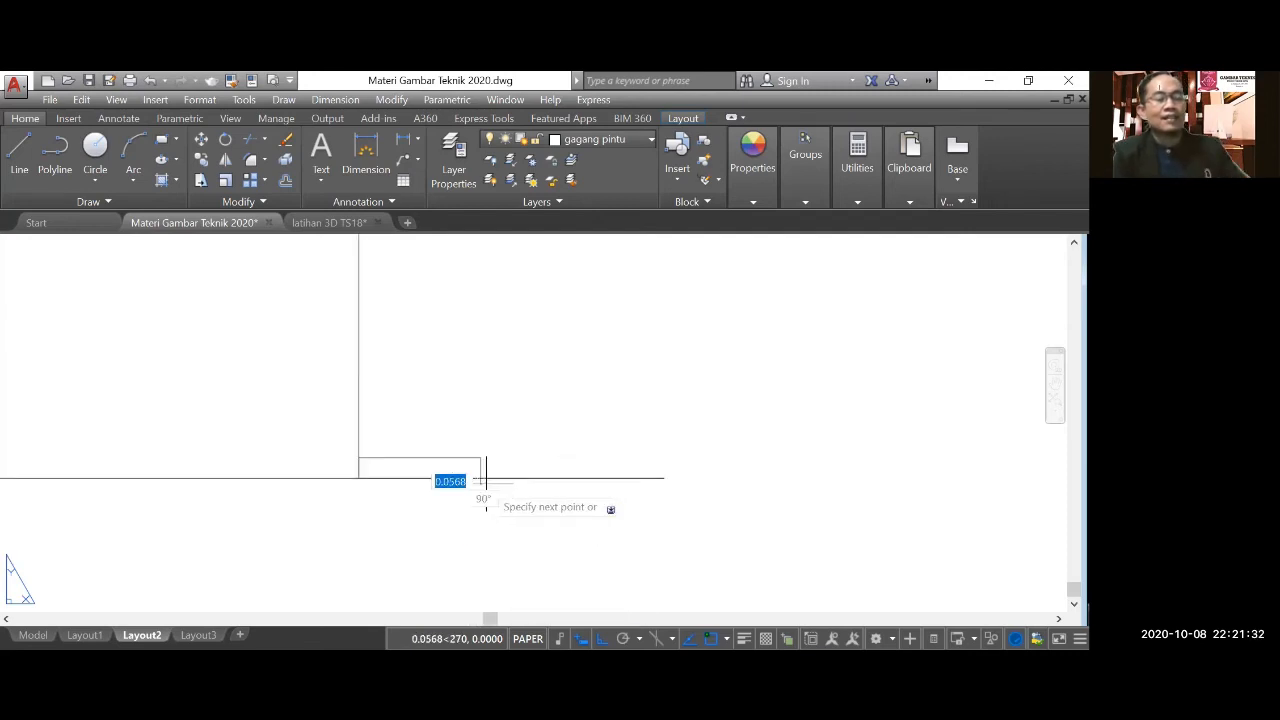
pyautogui.press('Escape')
pyautogui.scroll(-4, 615, 491)
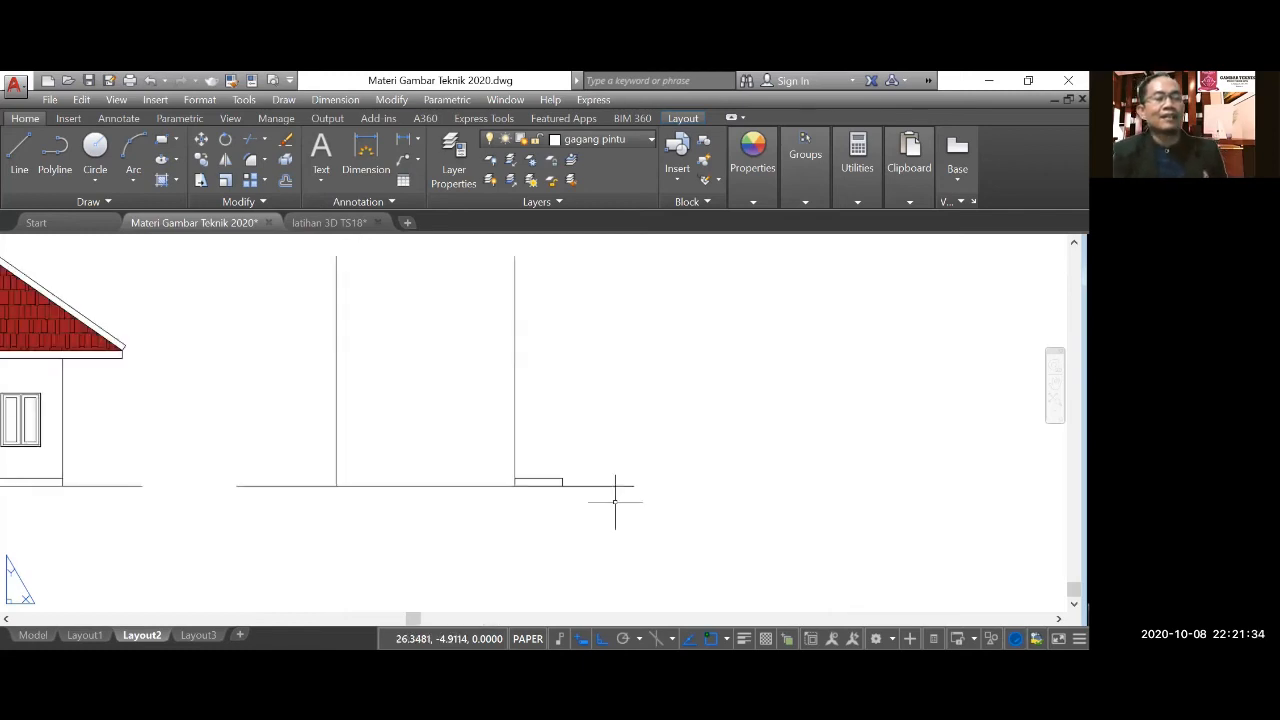
# Offset the side elevation's right wall line to the left to add the recessed front wall line just inside the left wall line.
pyautogui.scroll(-5, 615, 500)
pyautogui.scroll(4, 480, 388)
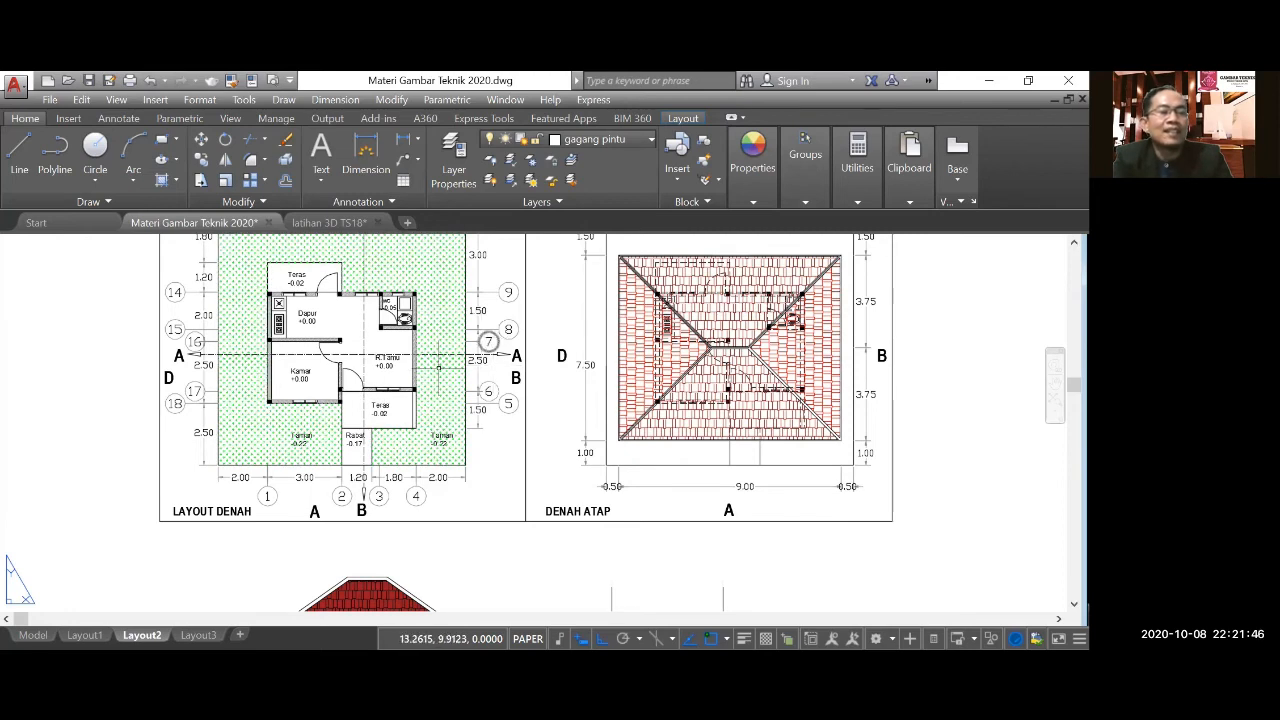
pyautogui.scroll(-2, 462, 371)
pyautogui.moveTo(462, 371); pyautogui.dragTo(332, 281, button='middle')
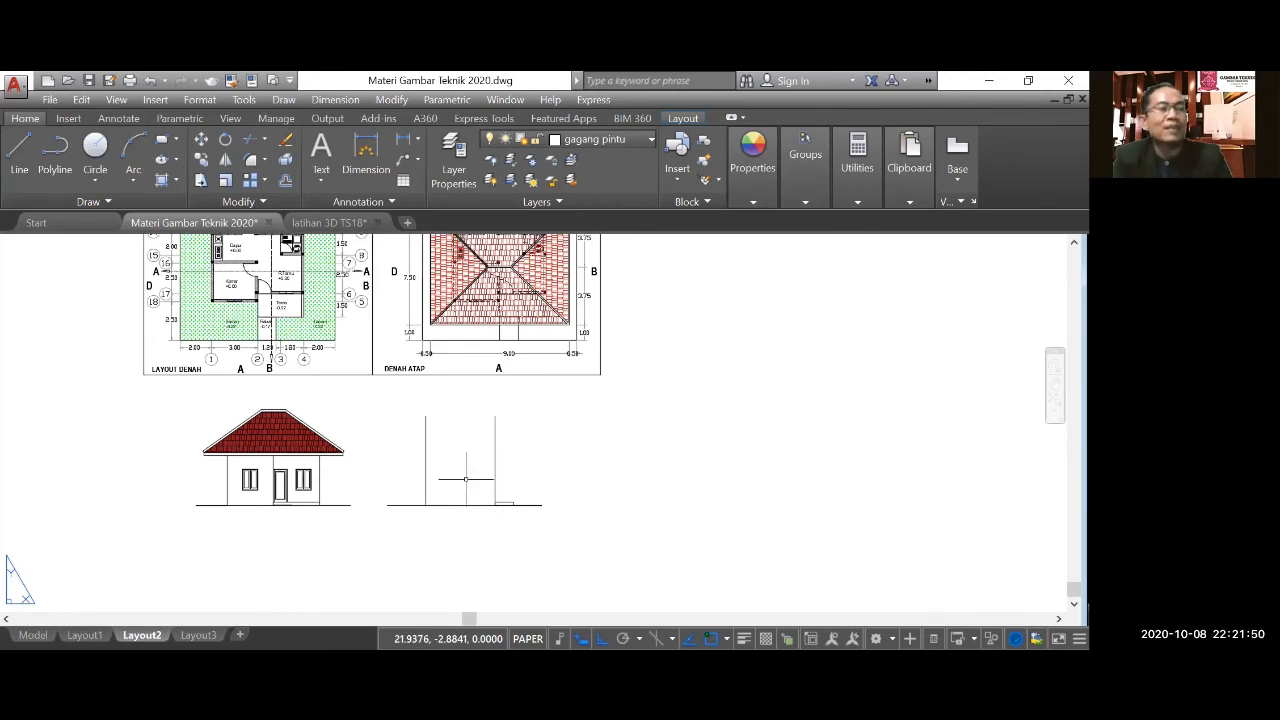
pyautogui.click(285, 180)
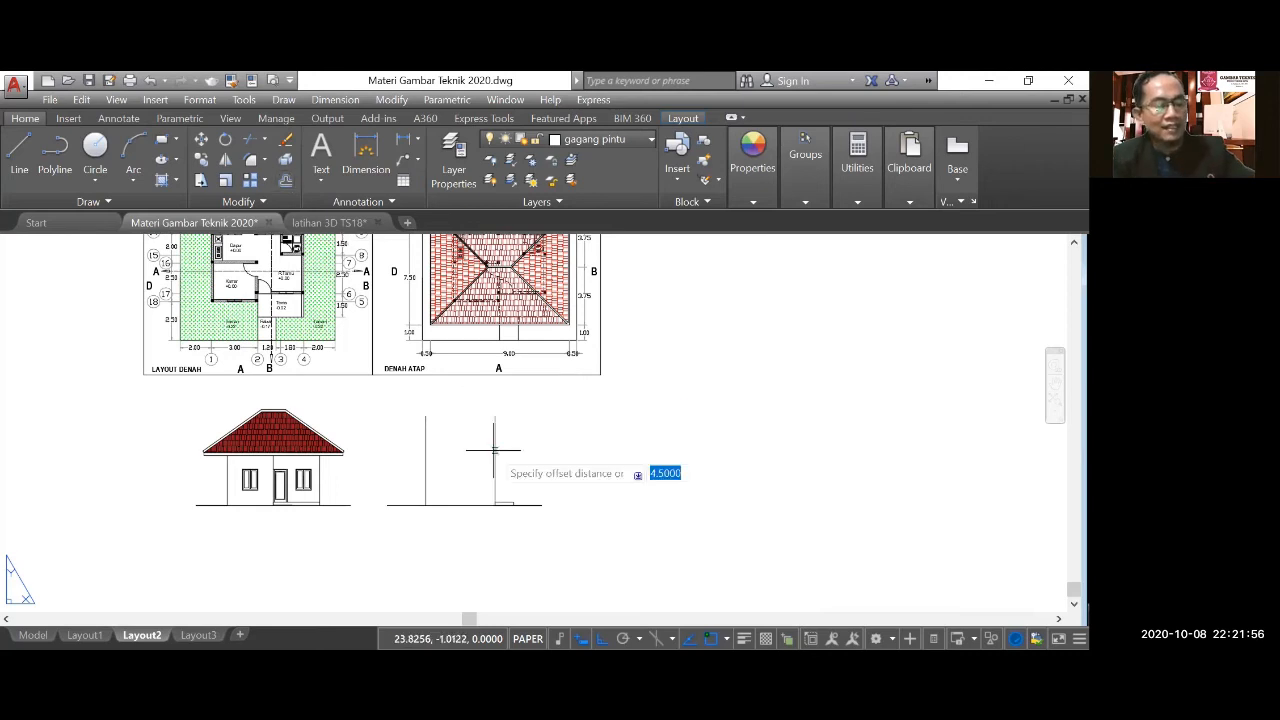
pyautogui.press('Return')
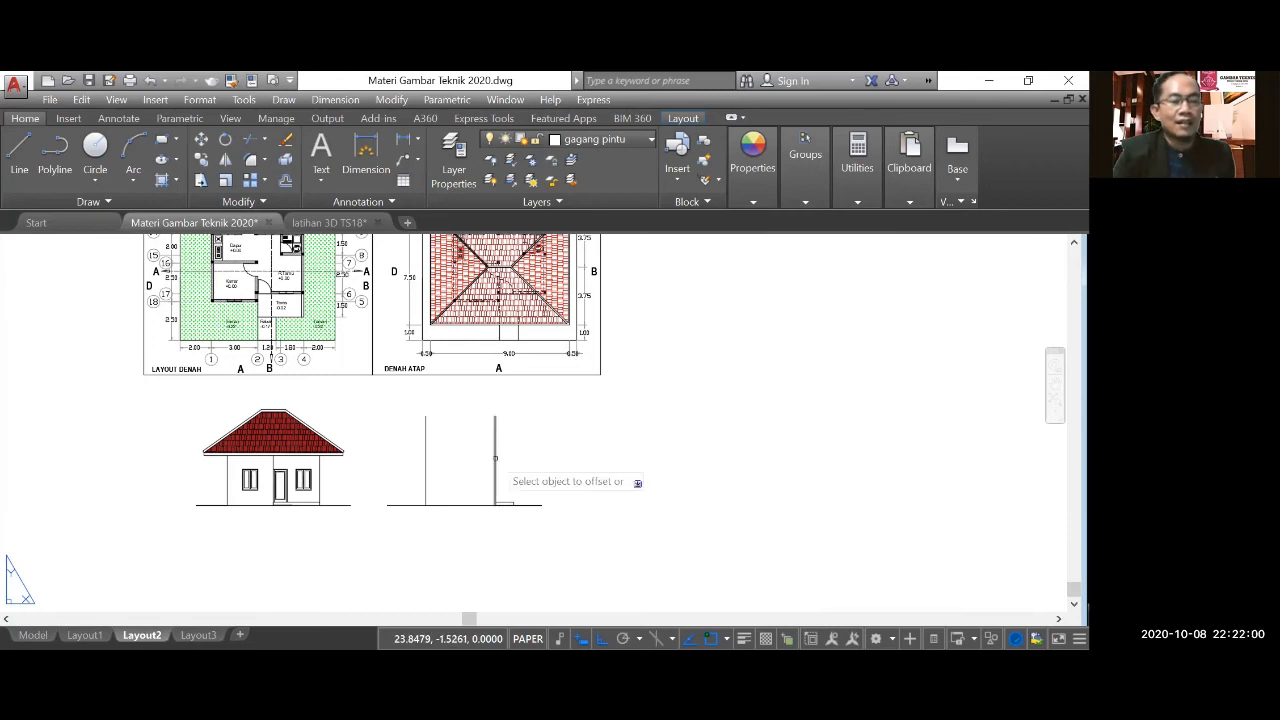
pyautogui.click(494, 458)
pyautogui.click(464, 458)
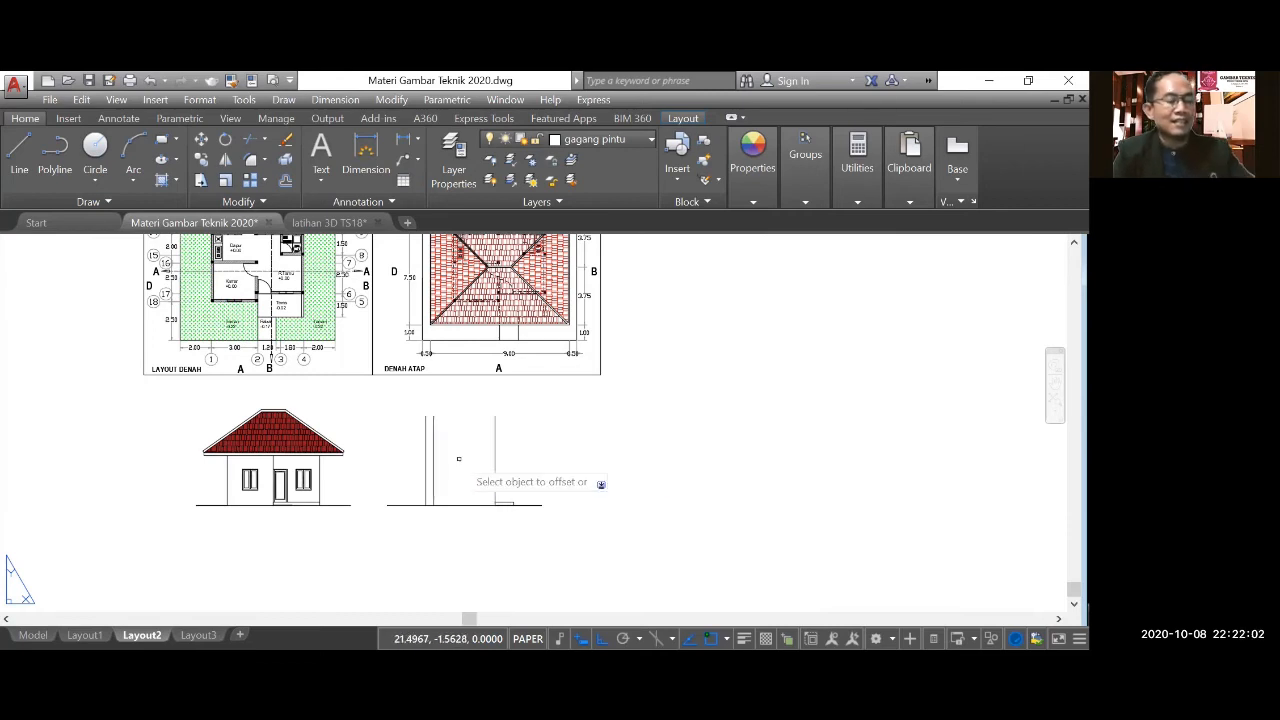
pyautogui.press('Escape')
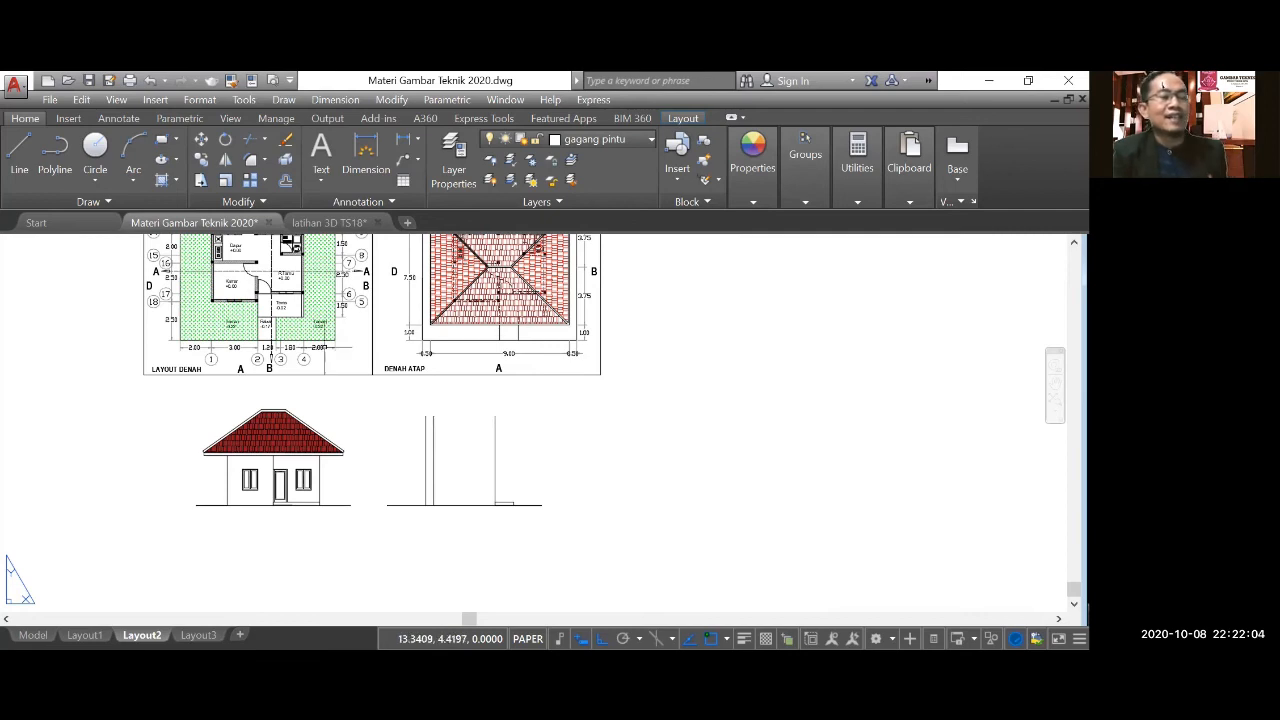
# Examine the front terrace on the floor plan for its depth and its level relative to the garden.
pyautogui.scroll(4, 292, 291)
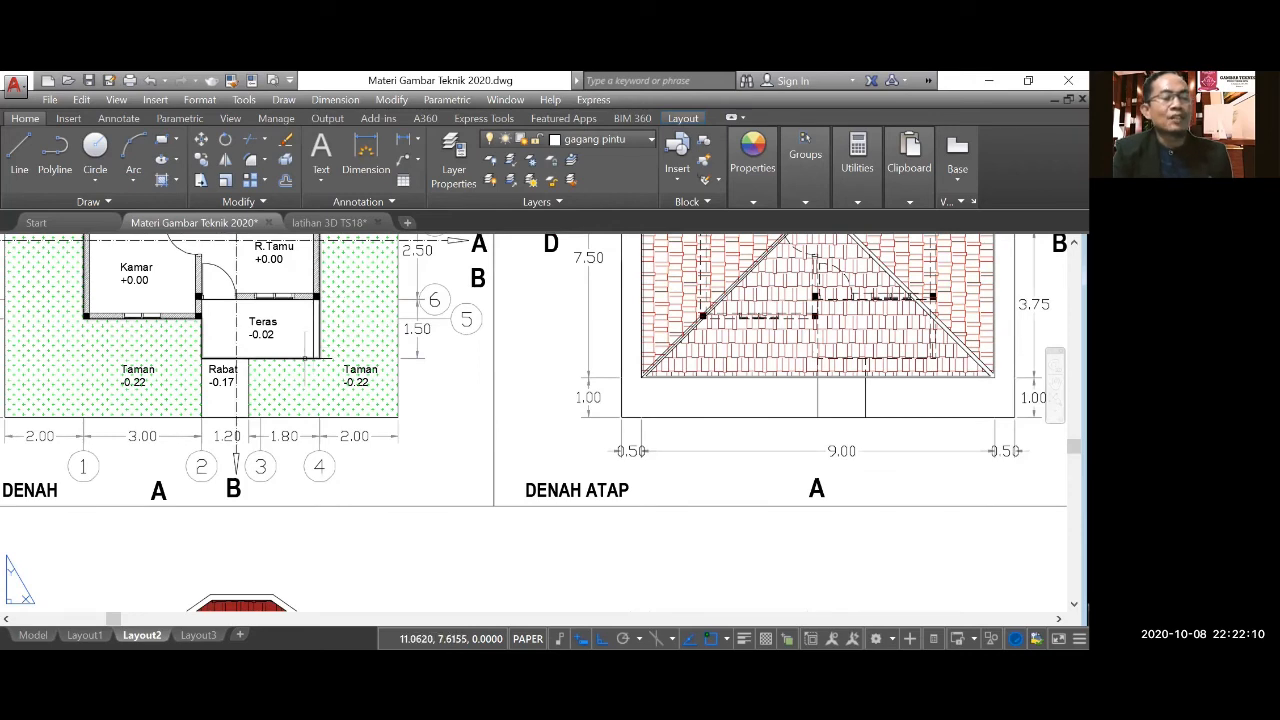
pyautogui.scroll(-2, 299, 329)
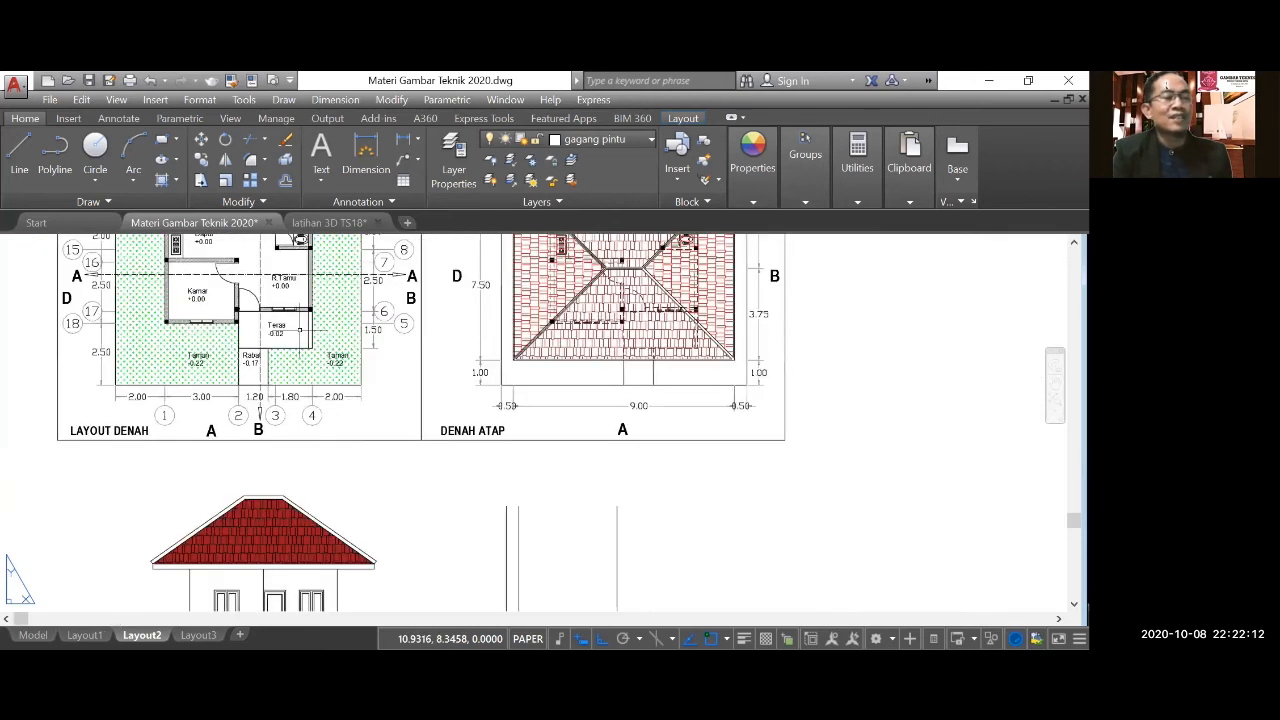
pyautogui.scroll(2, 299, 329)
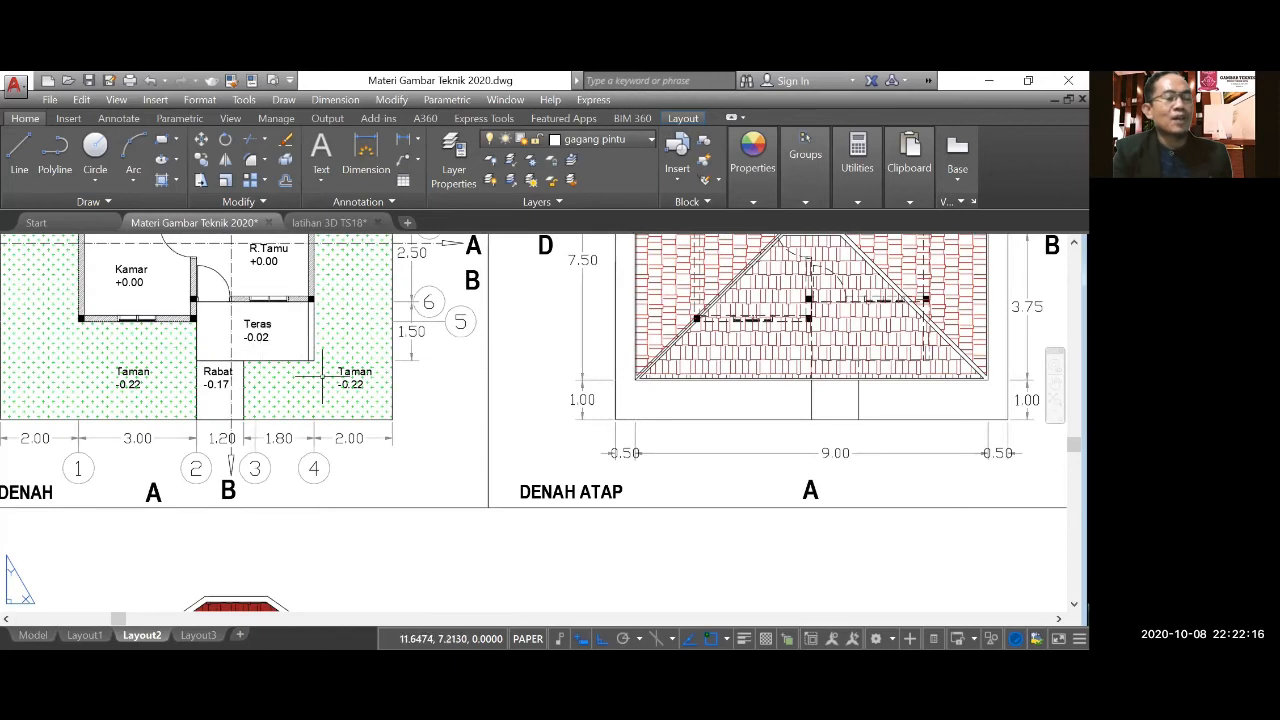
pyautogui.scroll(2, 332, 383)
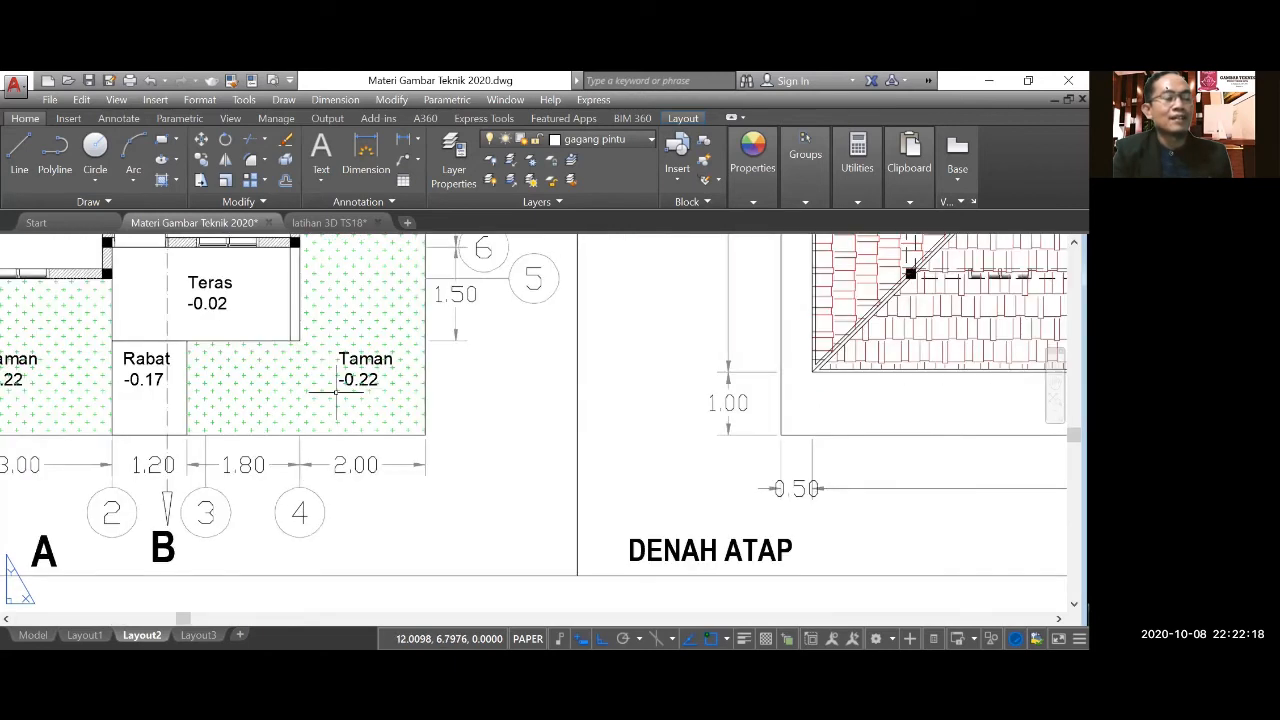
pyautogui.scroll(-4, 336, 392)
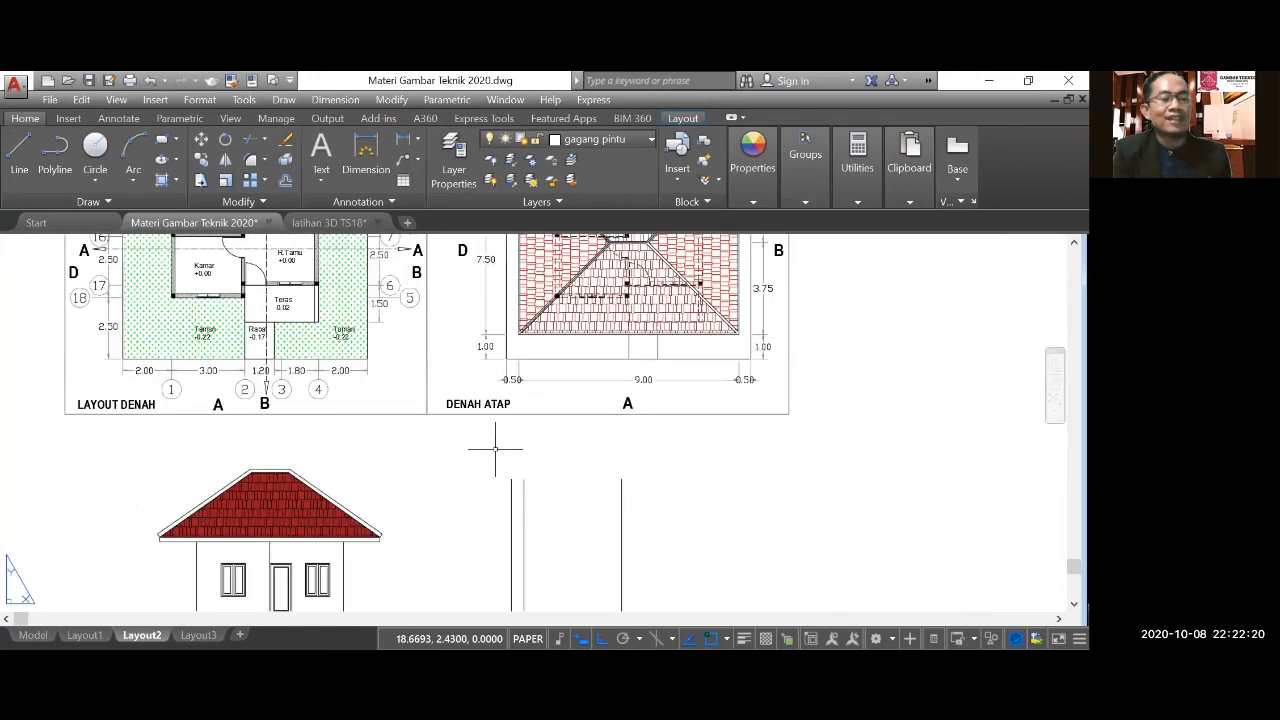
pyautogui.scroll(-4, 484, 430)
pyautogui.scroll(4, 491, 486)
pyautogui.scroll(-4, 491, 486)
pyautogui.scroll(4, 397, 391)
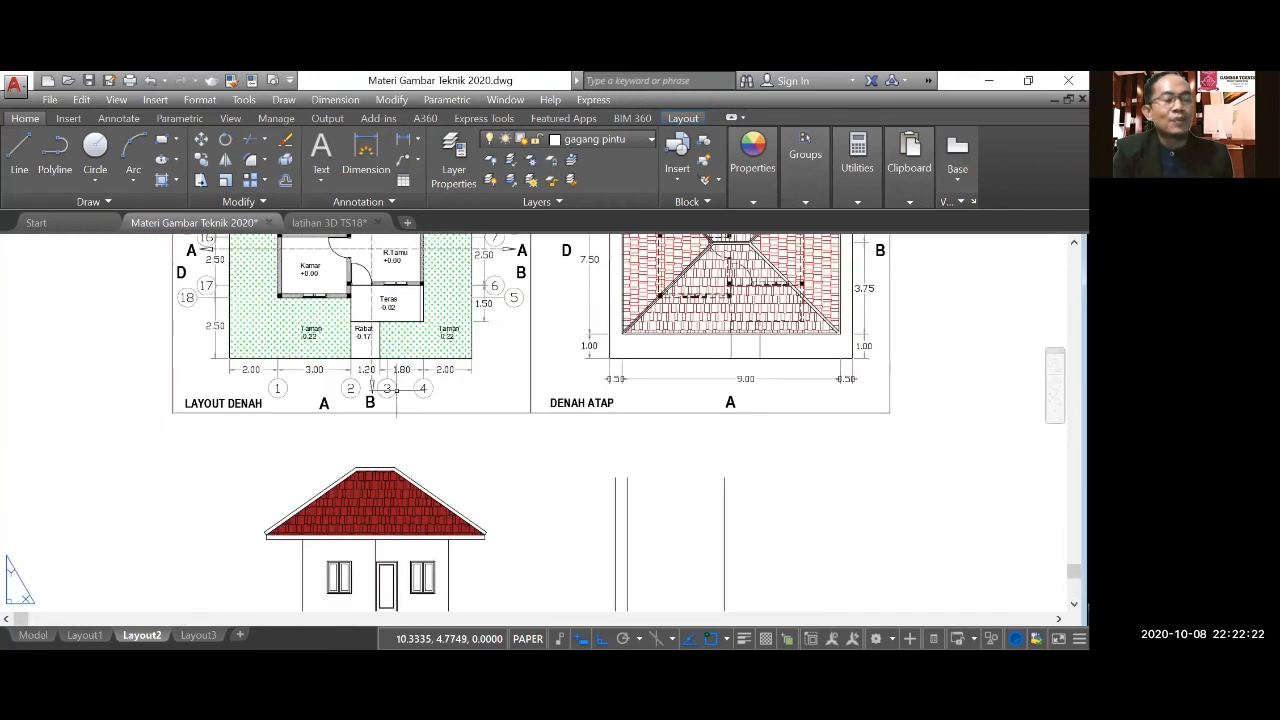
pyautogui.scroll(-2, 358, 339)
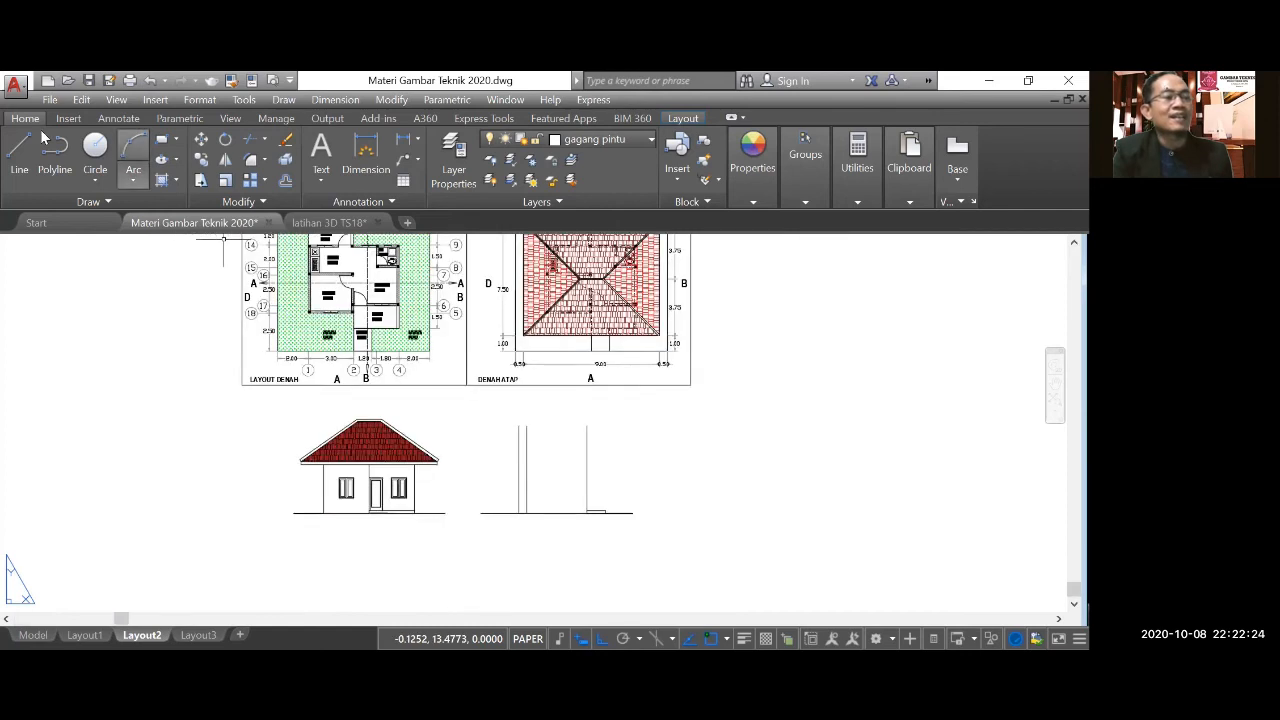
# Draw the front terrace outline from the recessed wall line's foot: 0.2 up, 1.5 to the left, and down to the ground line.
pyautogui.click(31, 150)
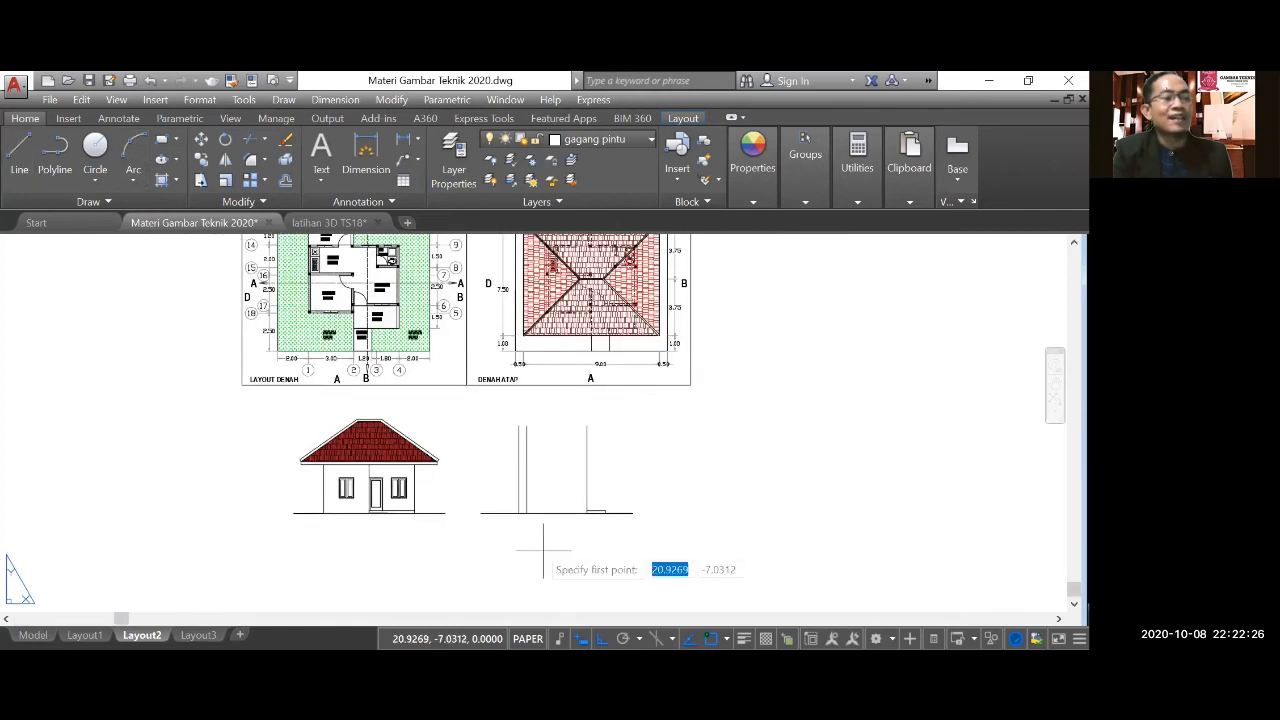
pyautogui.scroll(2, 531, 540)
pyautogui.click(521, 495)
pyautogui.scroll(3, 521, 494)
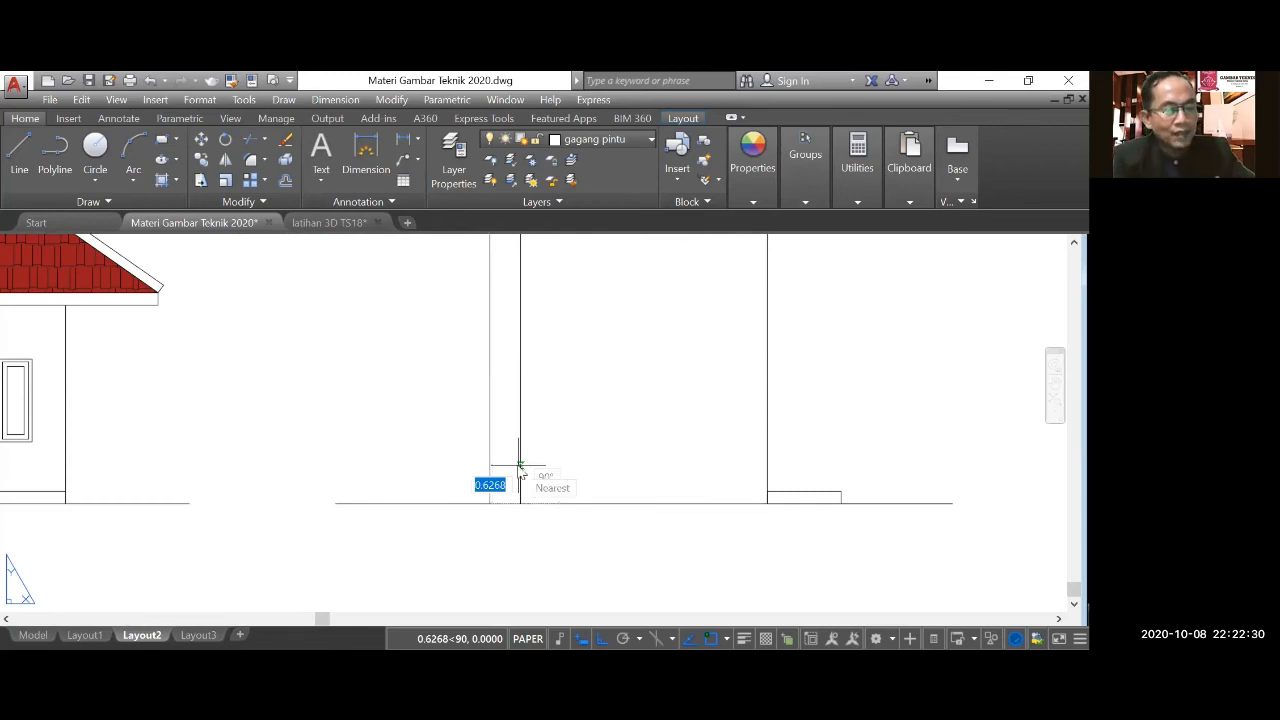
pyautogui.write('0.2')
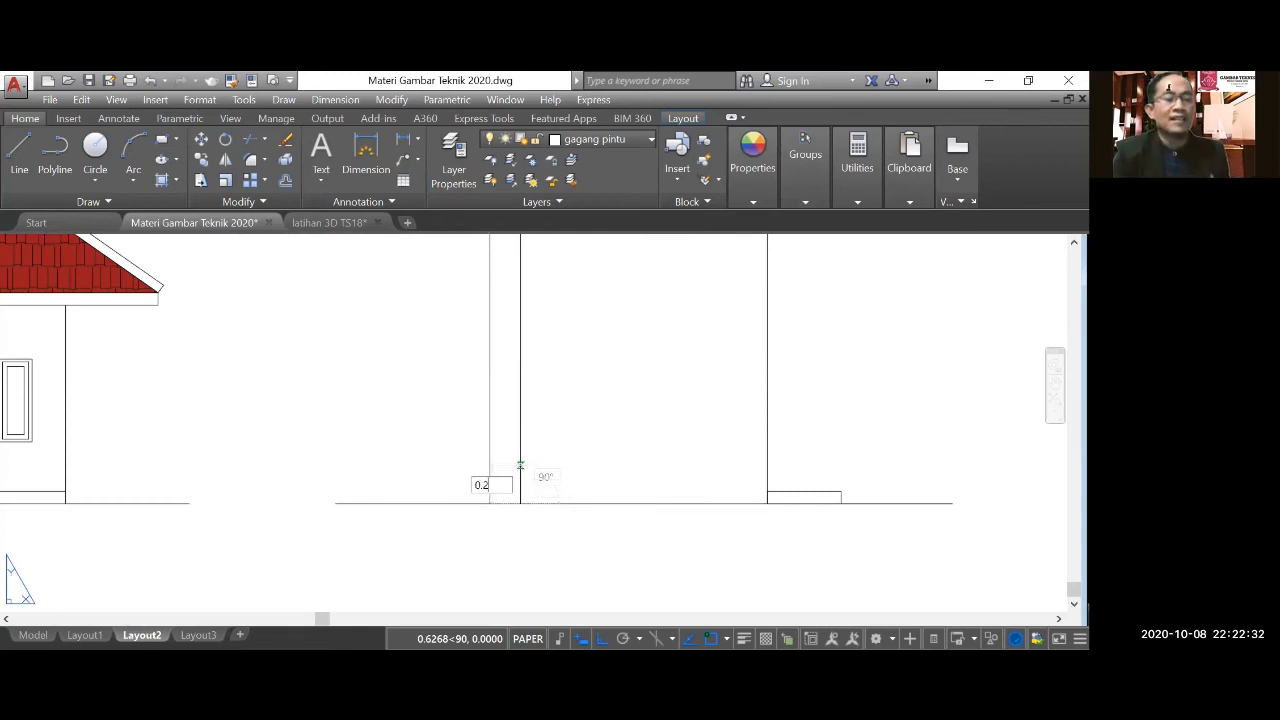
pyautogui.press('Return')
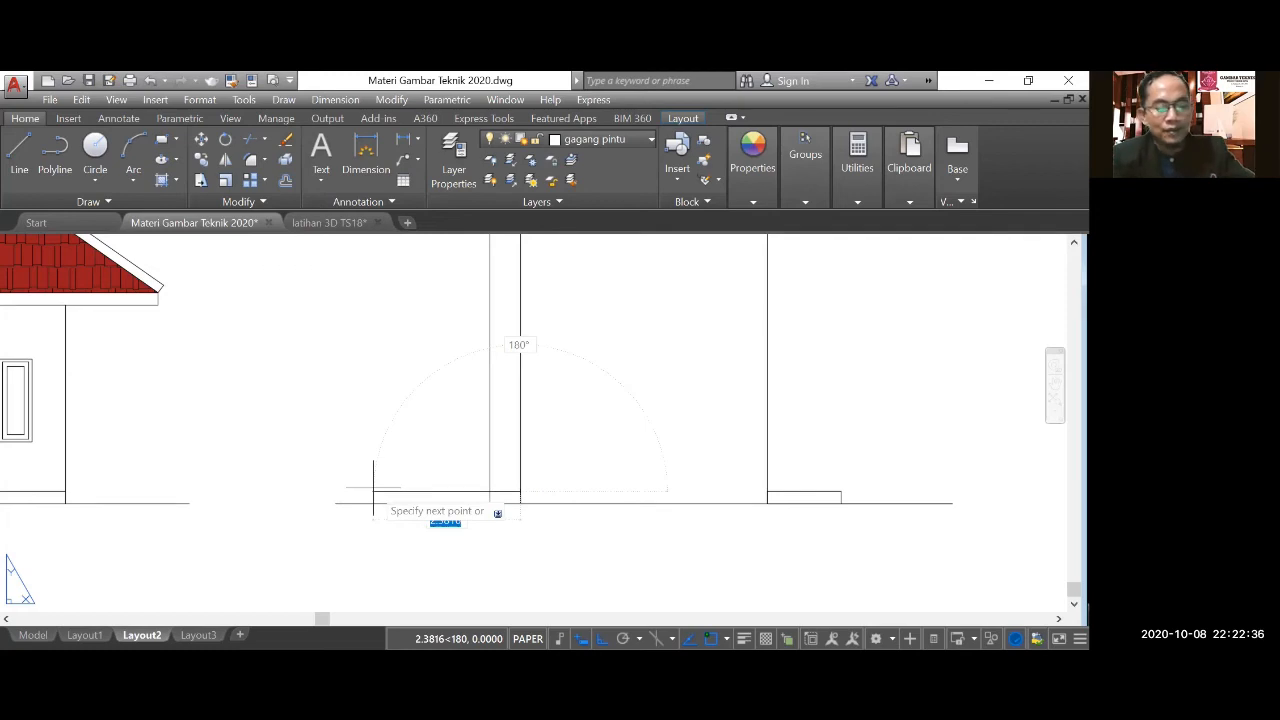
pyautogui.write('1.5')
pyautogui.press('Return')
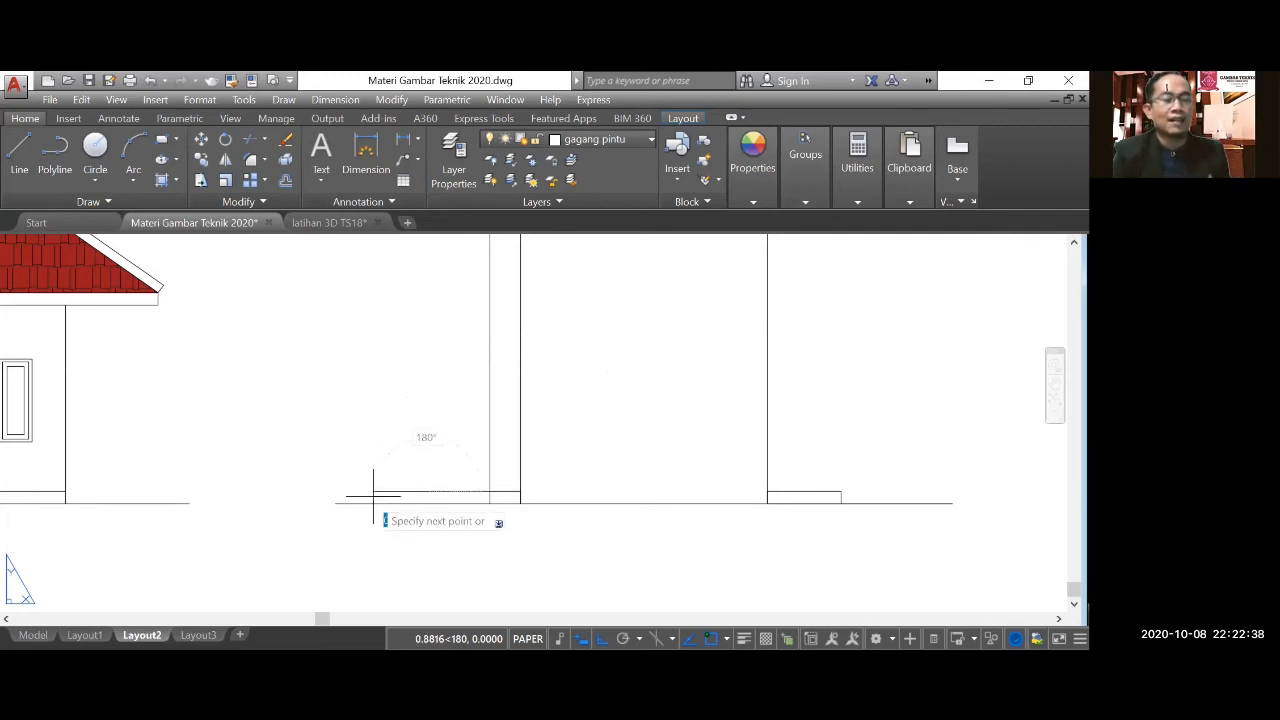
pyautogui.click(427, 503)
pyautogui.press('Return')
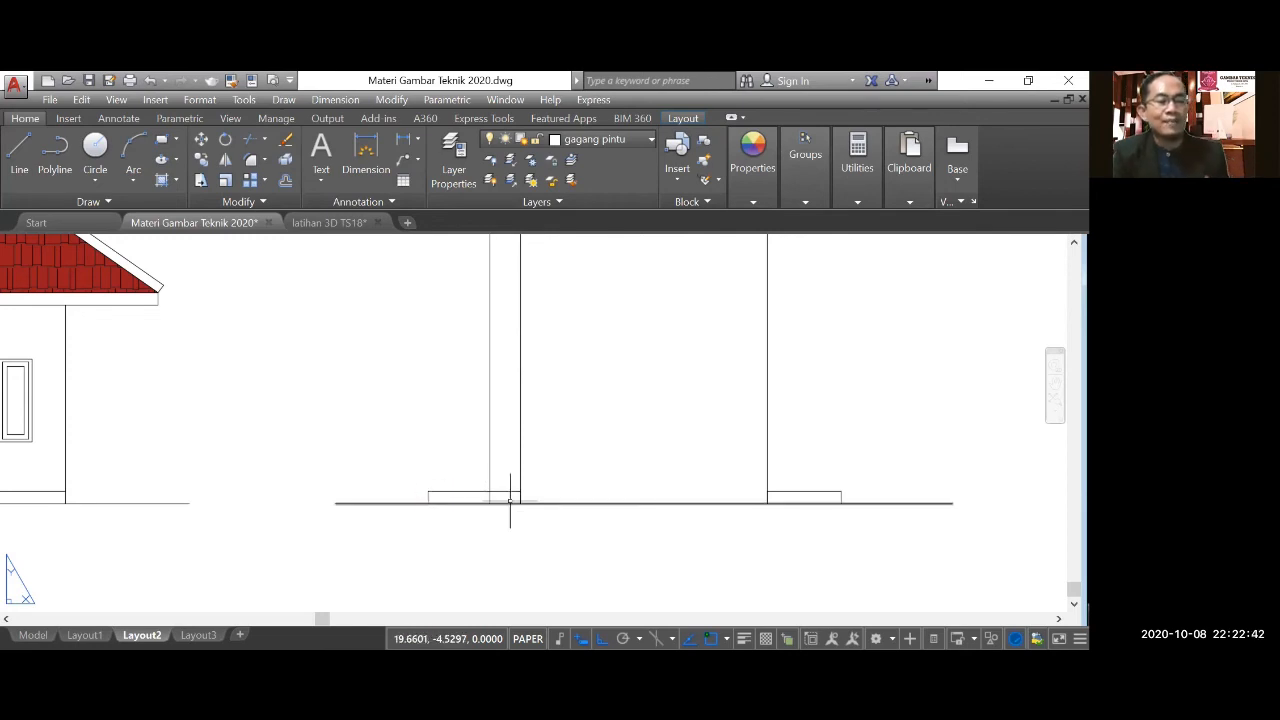
# Trim the part of the side elevation's outer left wall line that lies below the front terrace's top edge.
pyautogui.scroll(2, 510, 500)
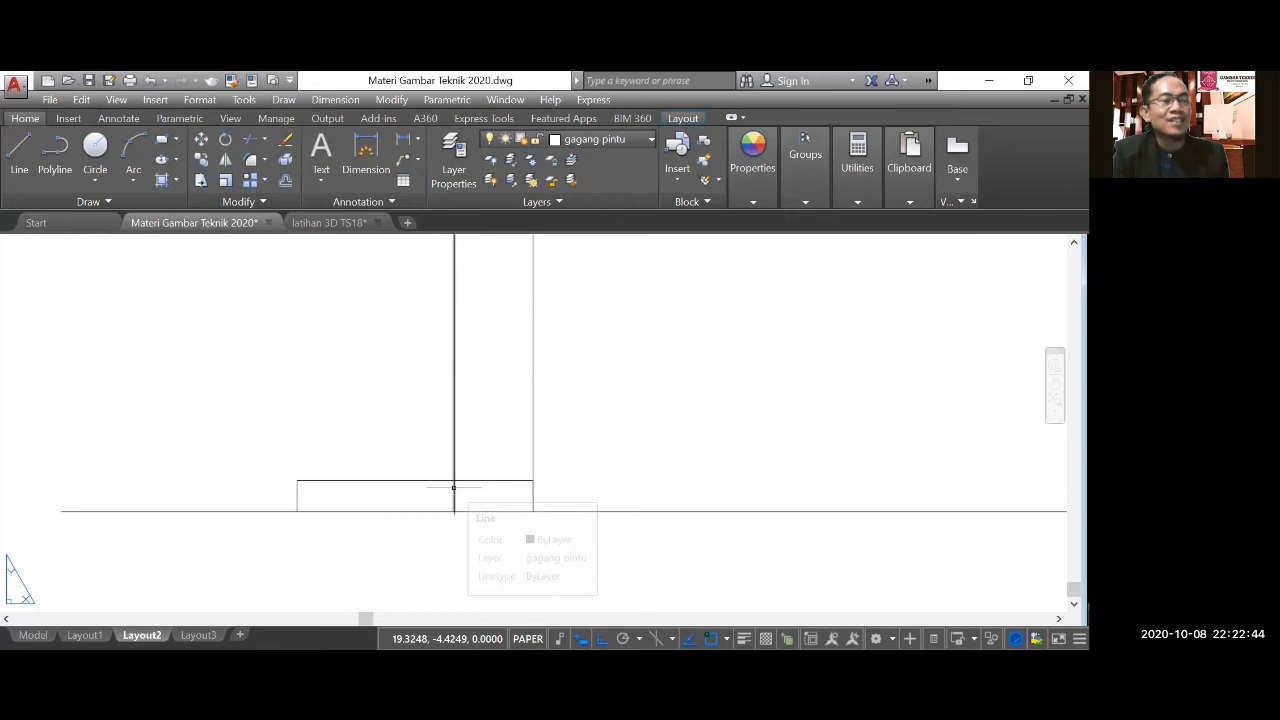
pyautogui.click(249, 138)
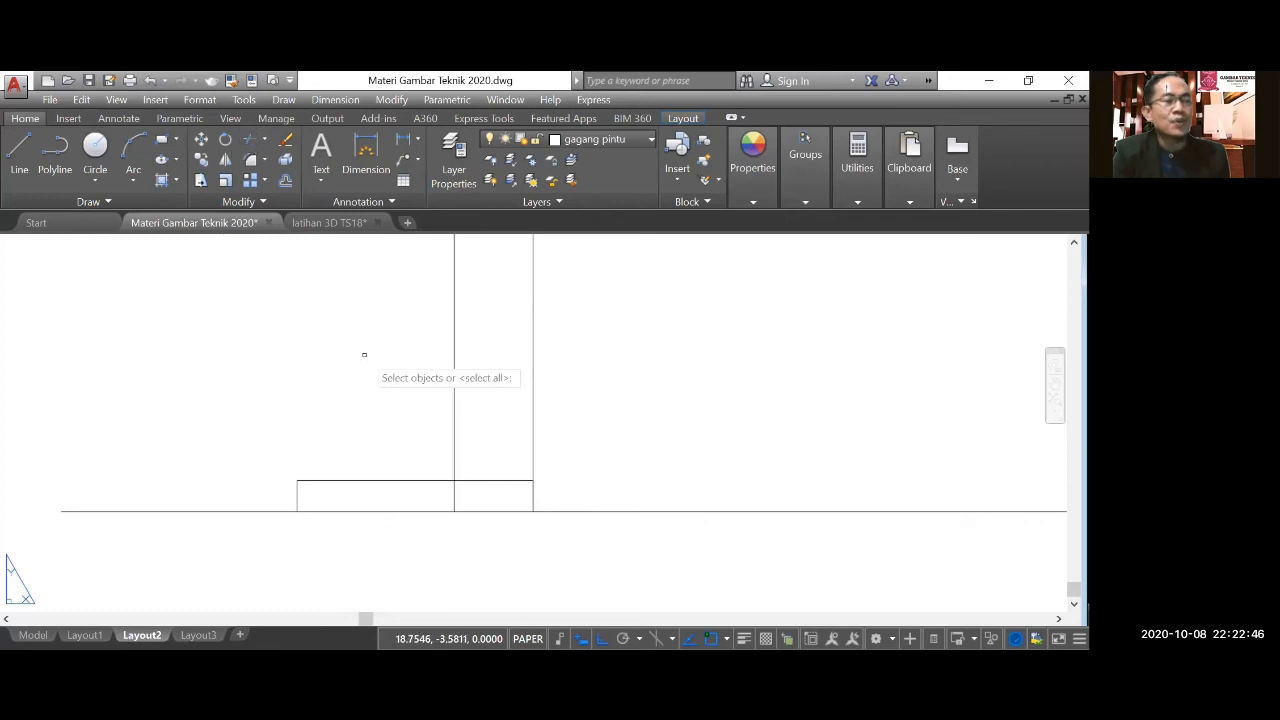
pyautogui.press('Return')
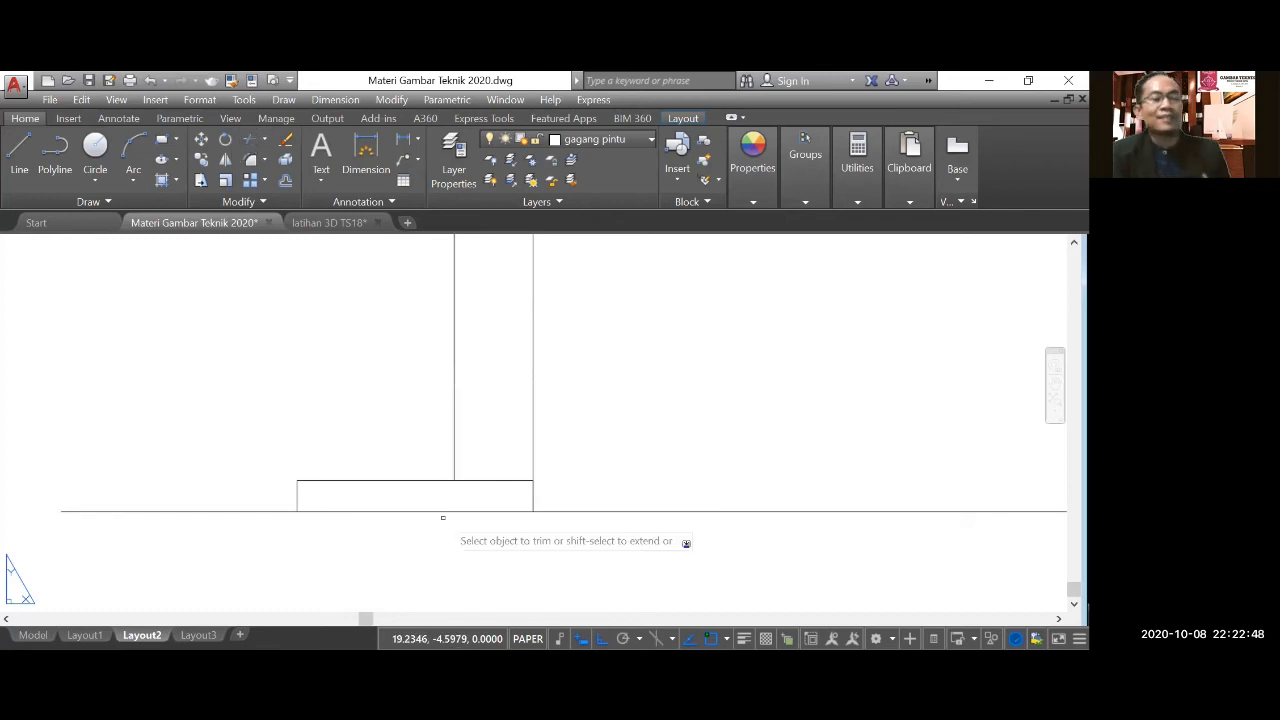
pyautogui.scroll(-3, 445, 514)
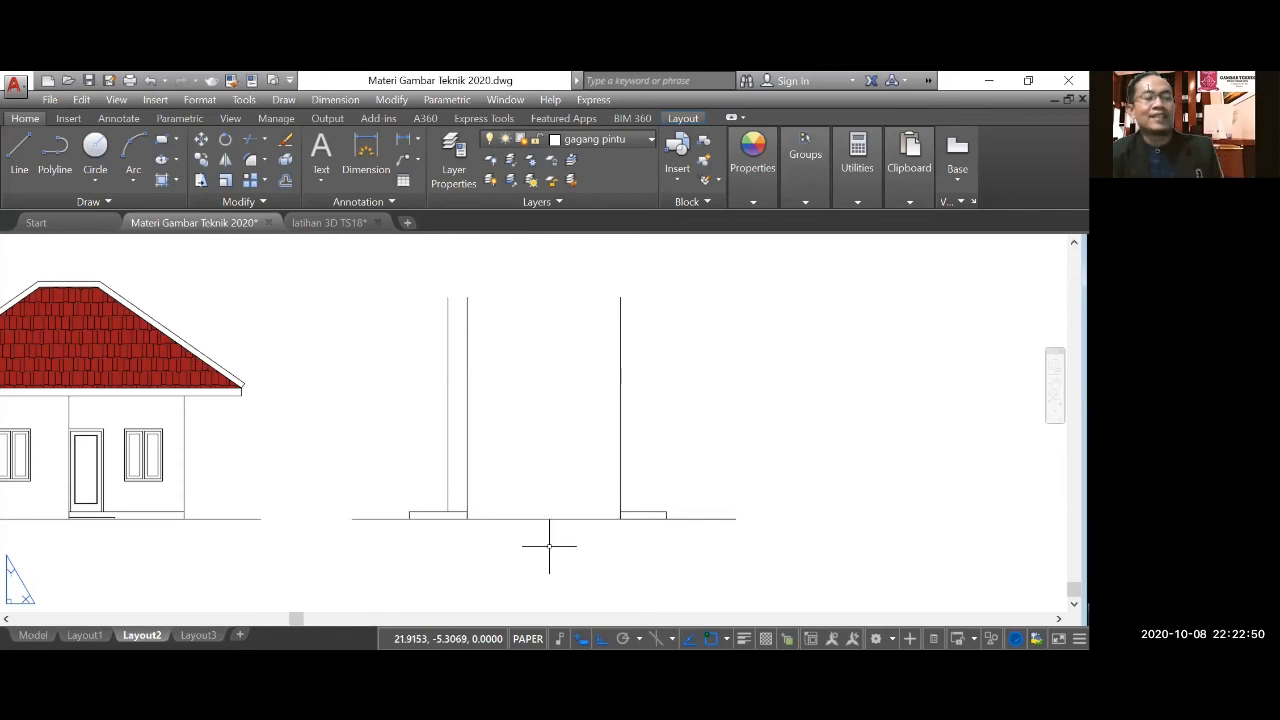
pyautogui.scroll(-2, 549, 516)
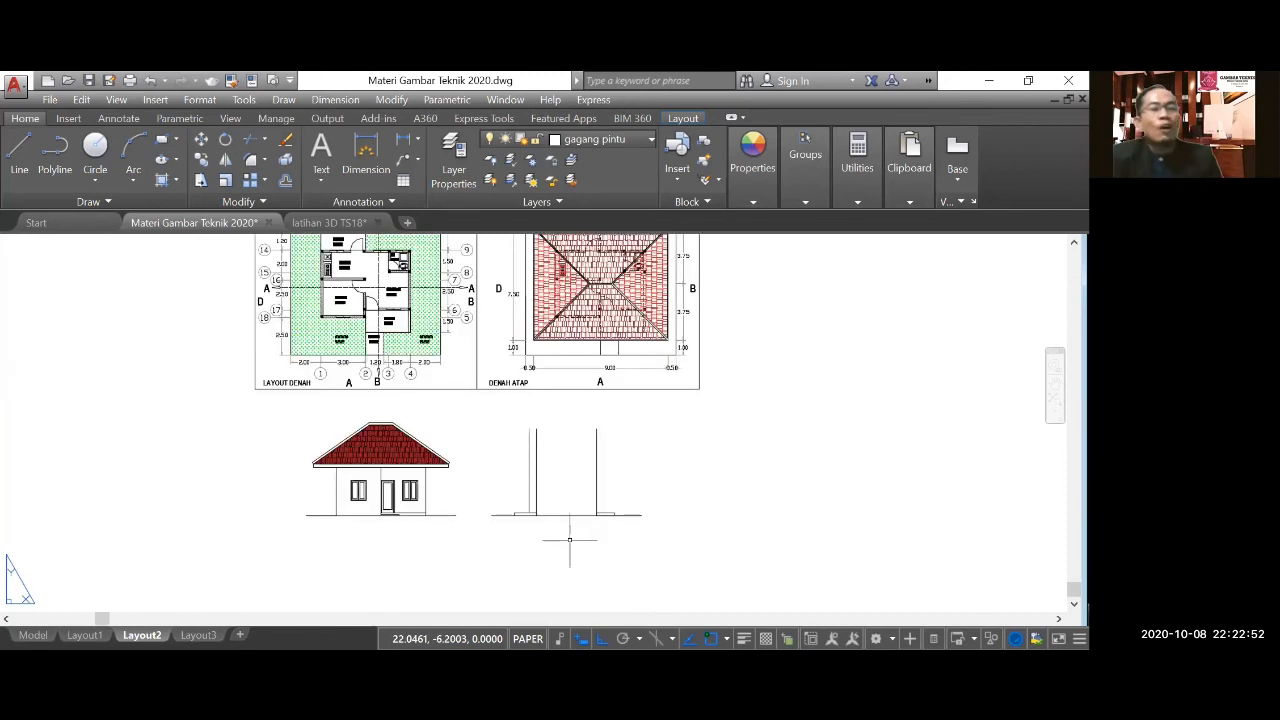
pyautogui.scroll(-2, 571, 534)
pyautogui.scroll(2, 610, 347)
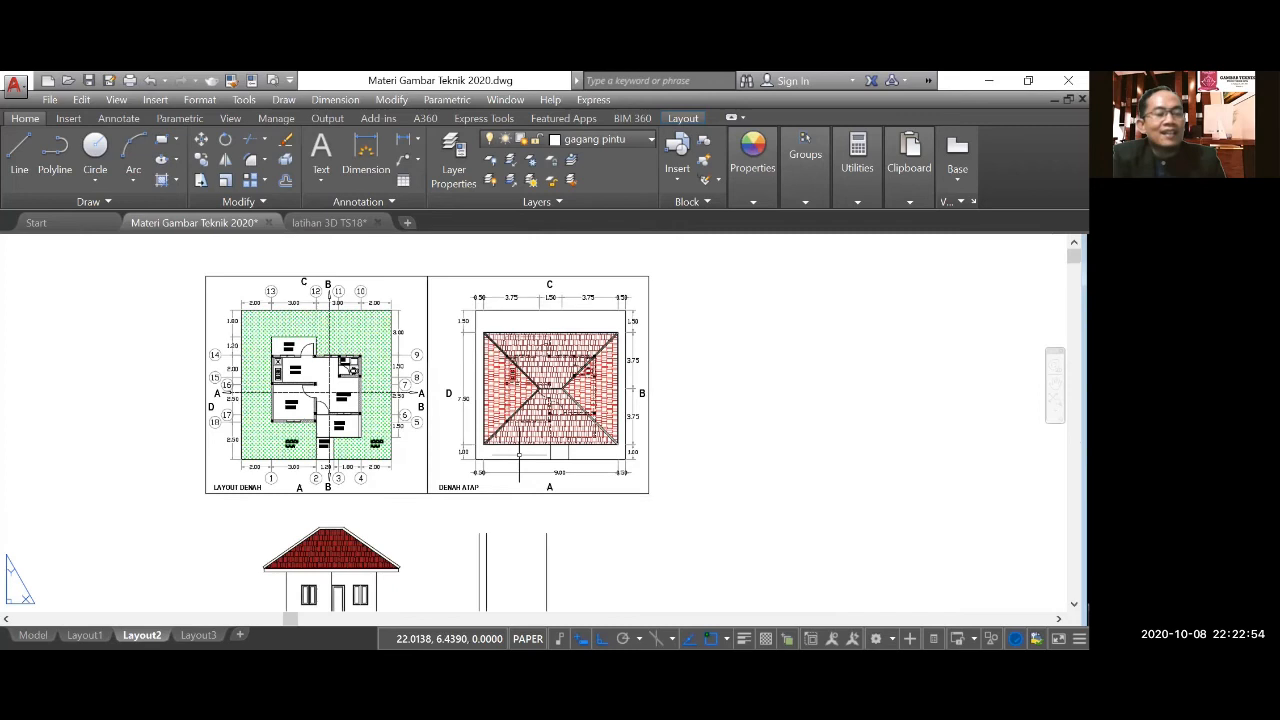
# Draw a horizontal line from the lower end of the front elevation's right eave across and beyond the side elevation's walls.
pyautogui.scroll(-1, 519, 455)
pyautogui.scroll(2, 526, 519)
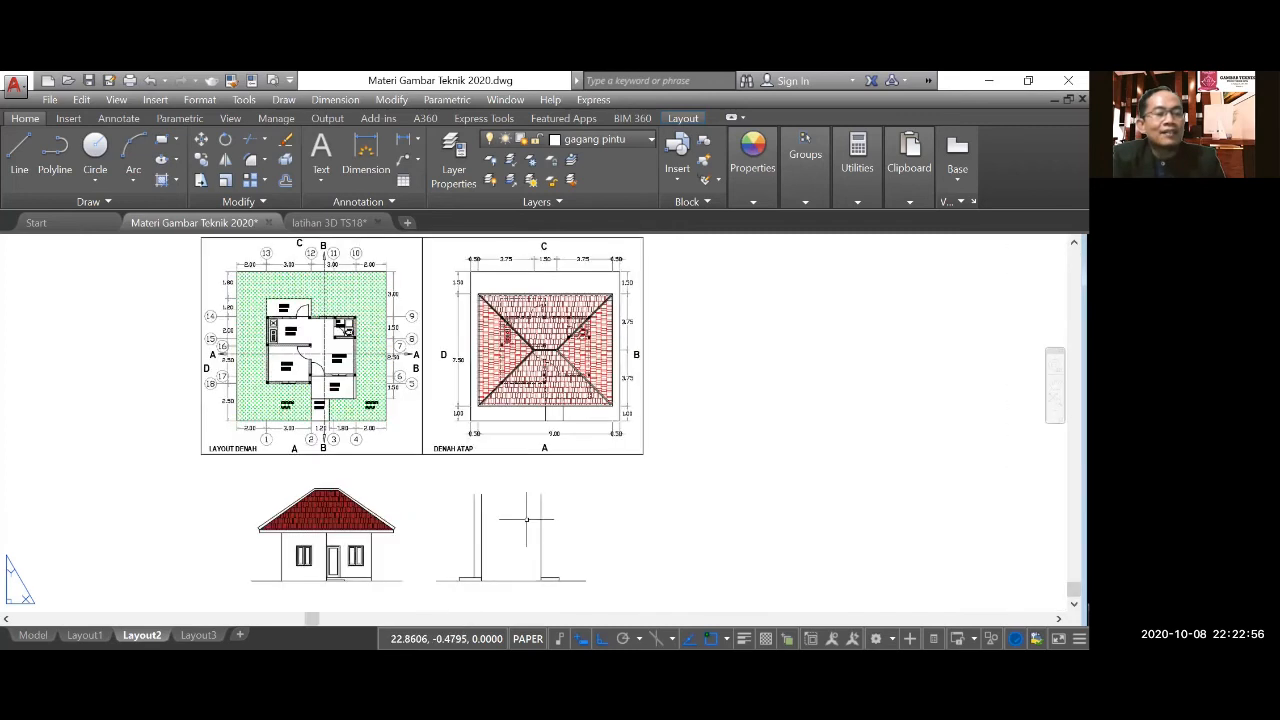
pyautogui.scroll(2, 626, 283)
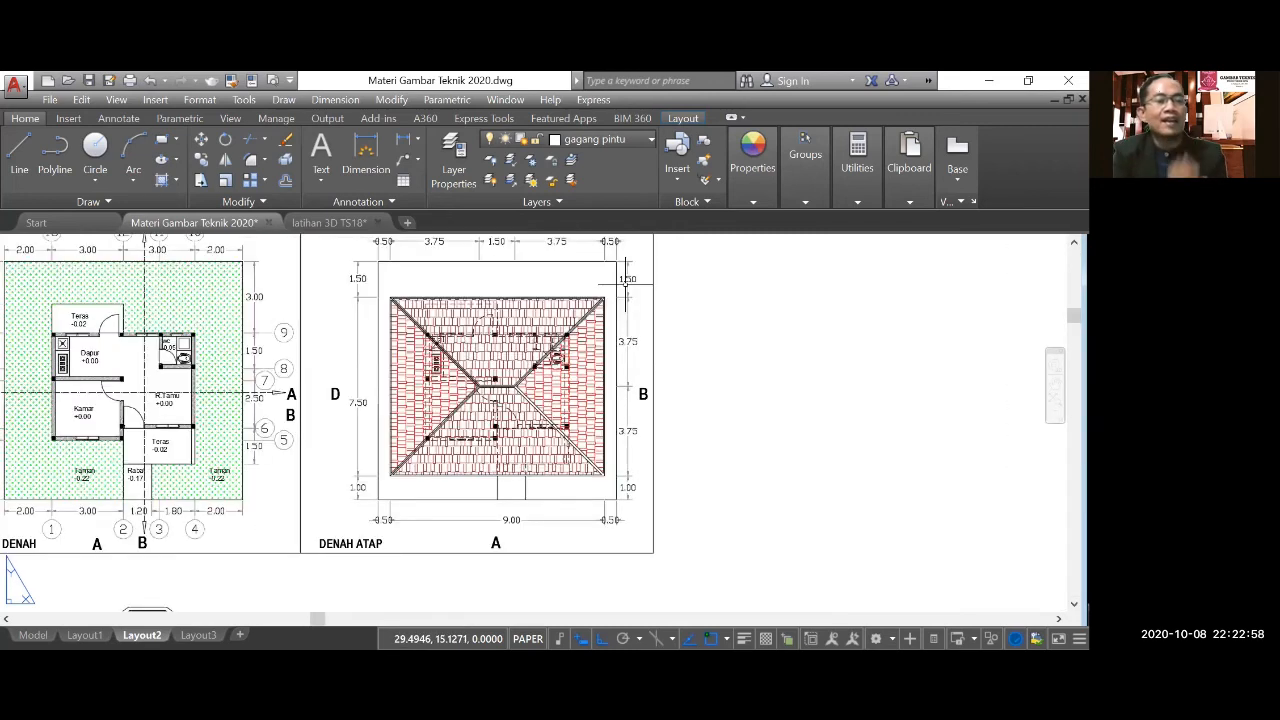
pyautogui.scroll(-2, 659, 301)
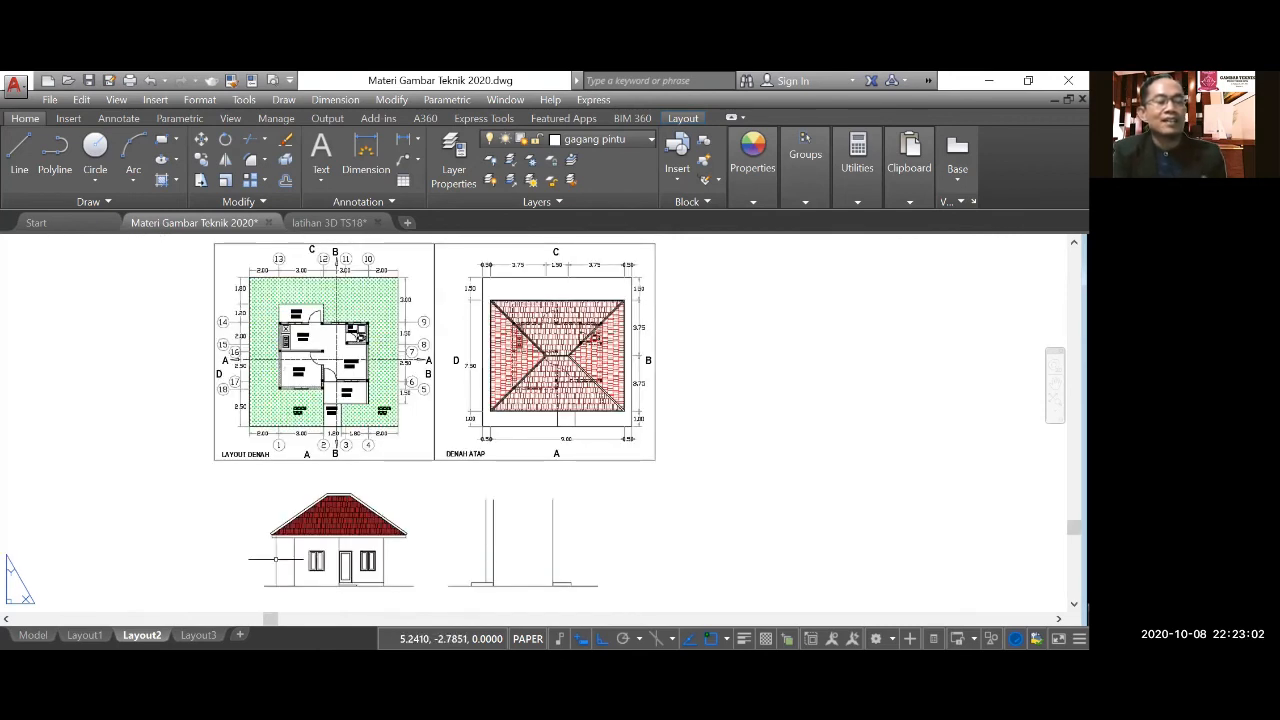
pyautogui.scroll(2, 460, 545)
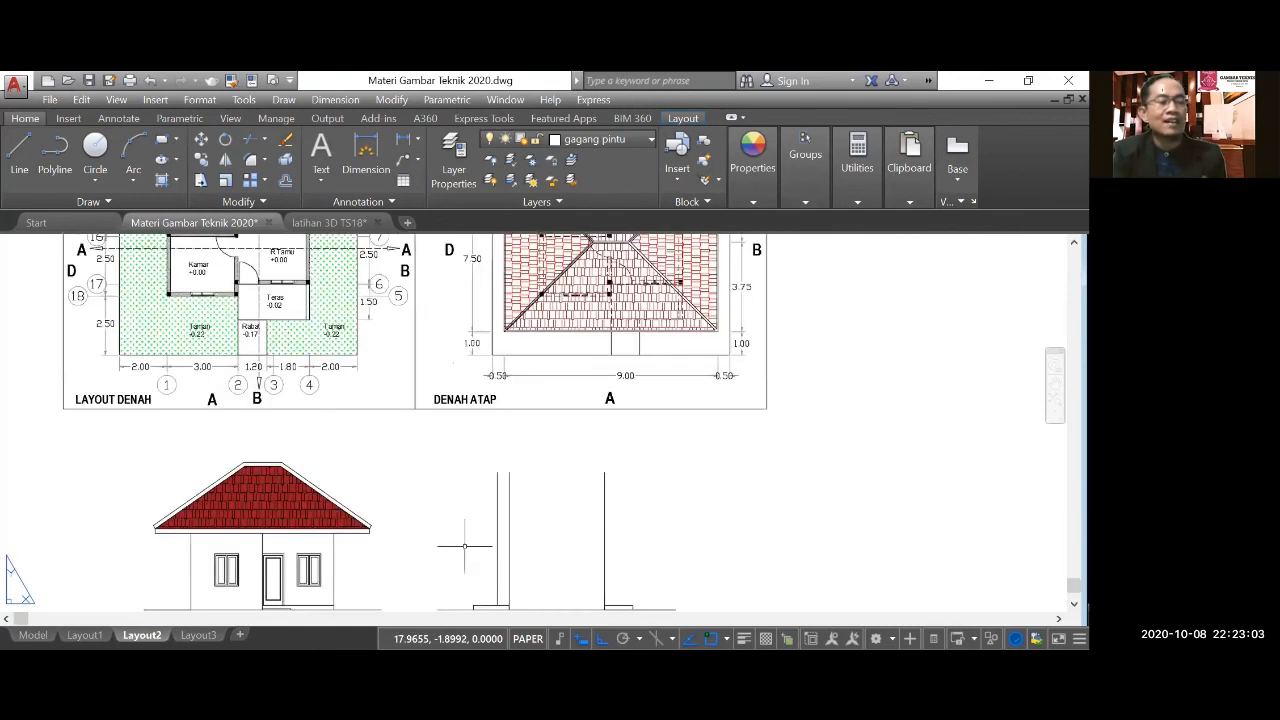
pyautogui.click(19, 155)
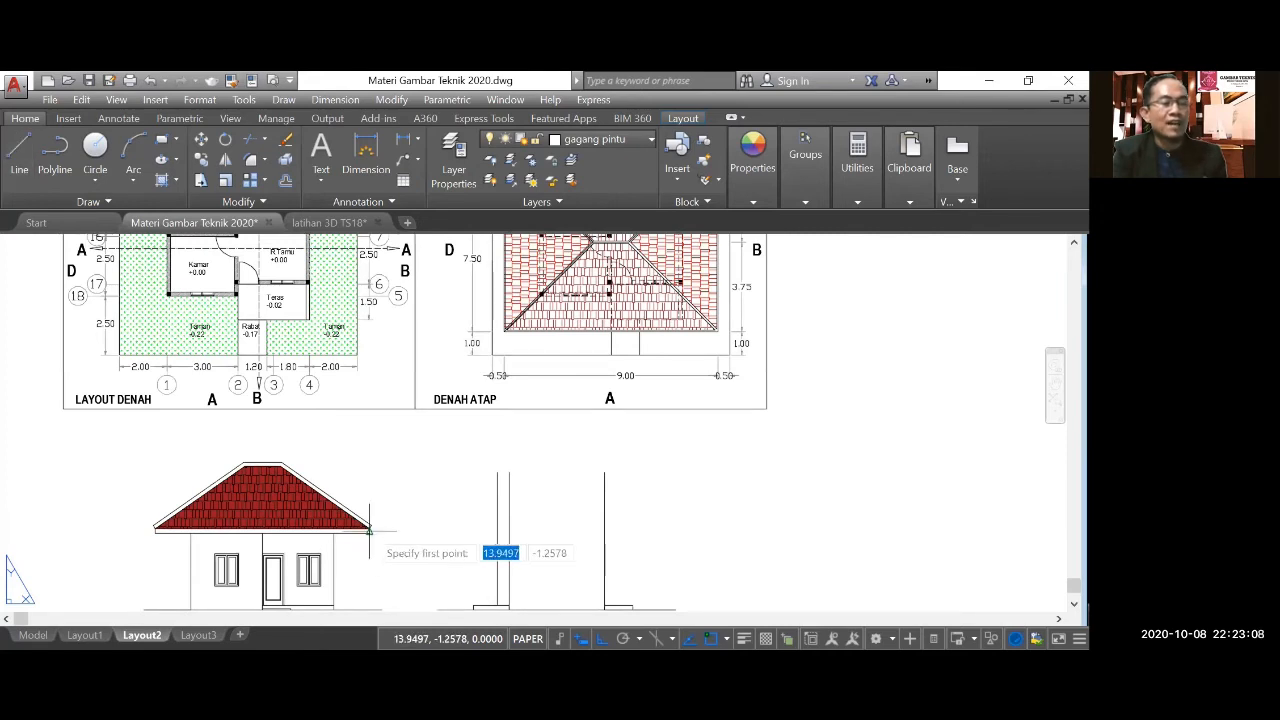
pyautogui.scroll(3, 369, 532)
pyautogui.scroll(-3, 366, 528)
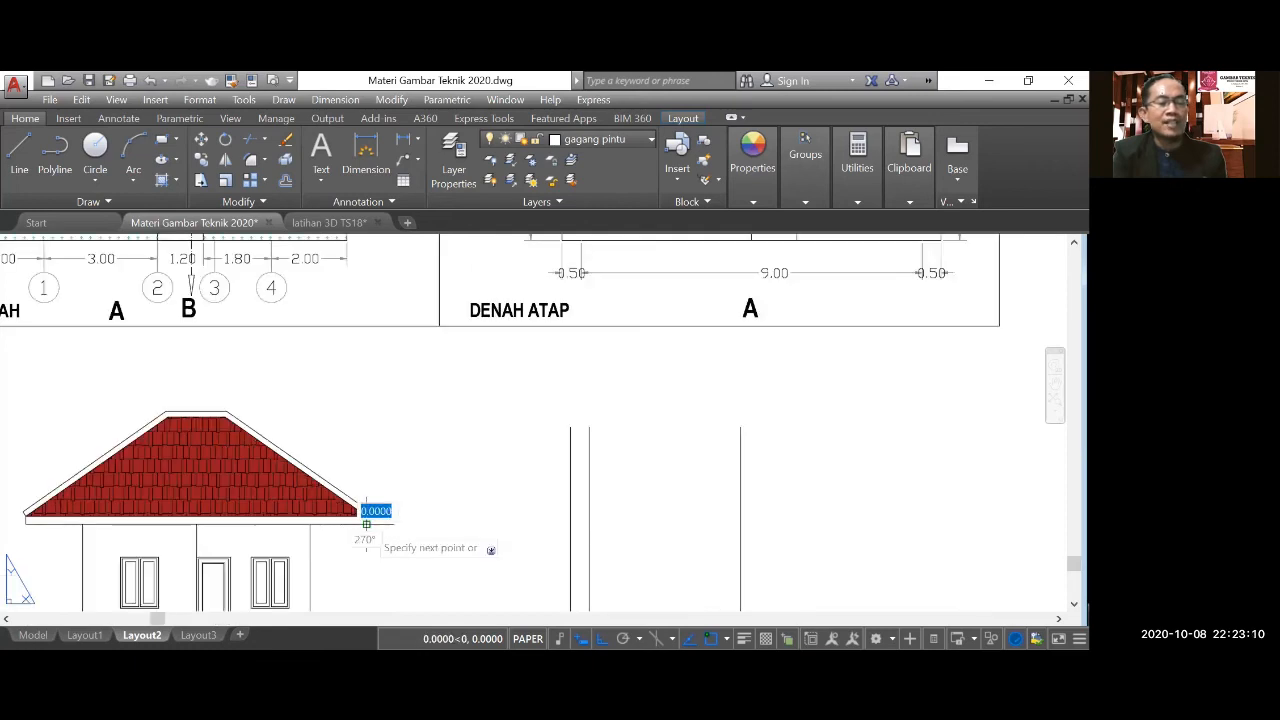
pyautogui.click(369, 518)
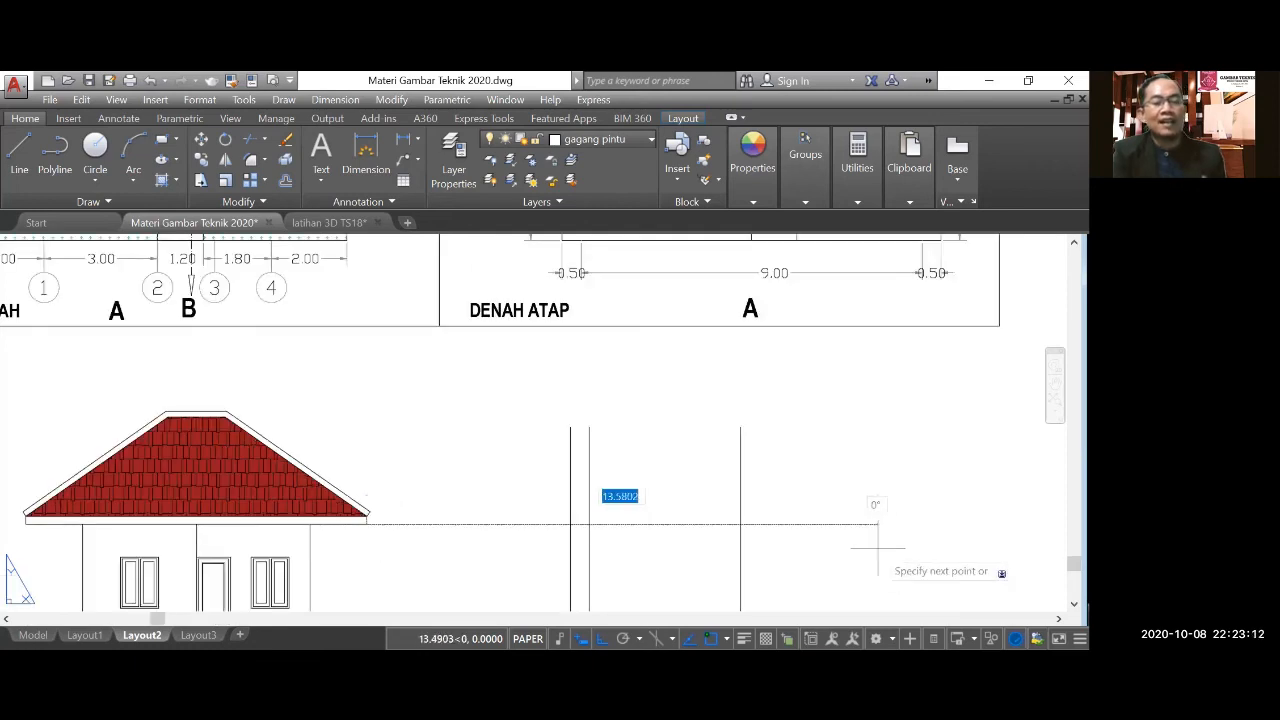
pyautogui.click(955, 527)
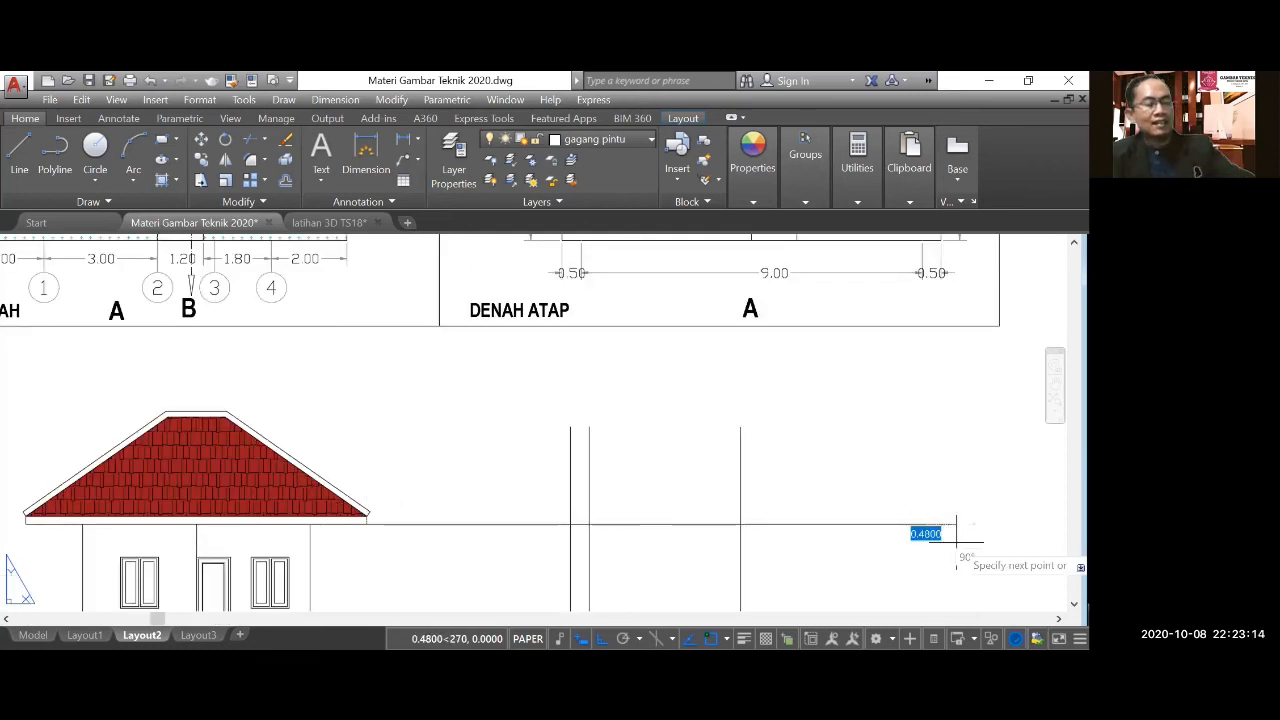
pyautogui.press('Return')
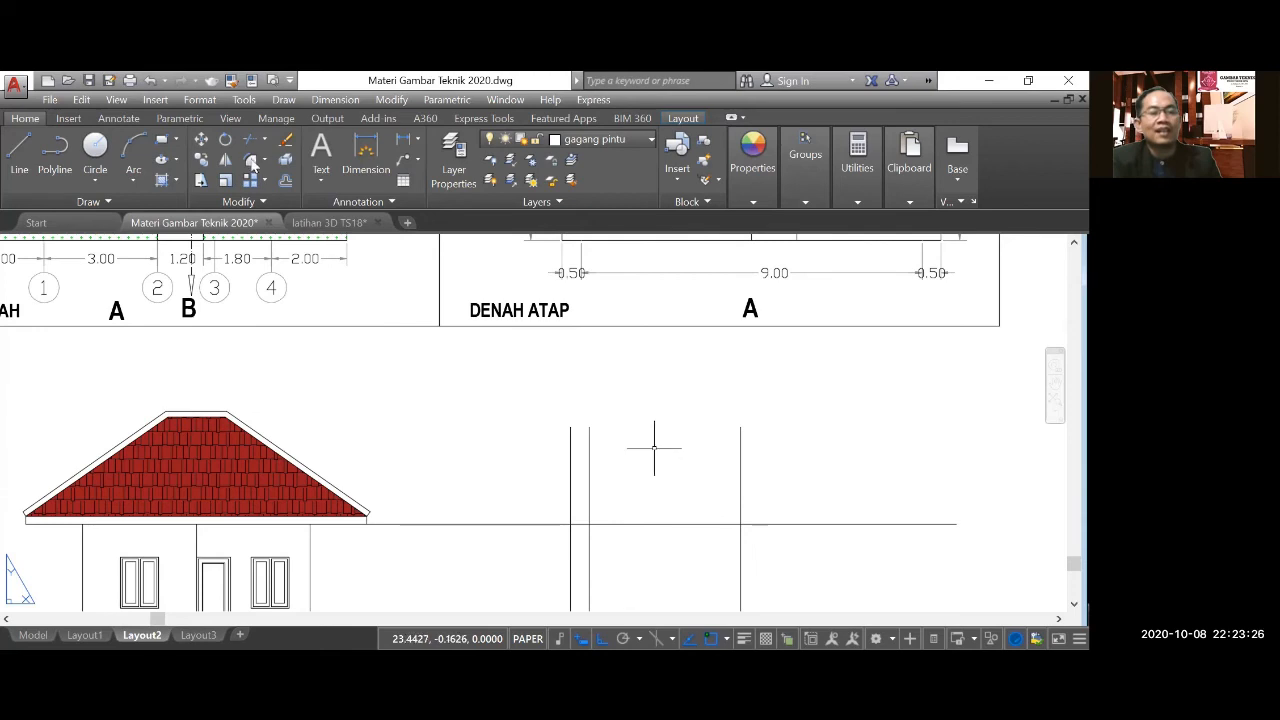
# Trim the side elevation's wall lines where they extend above the horizontal eave line.
pyautogui.click(742, 495)
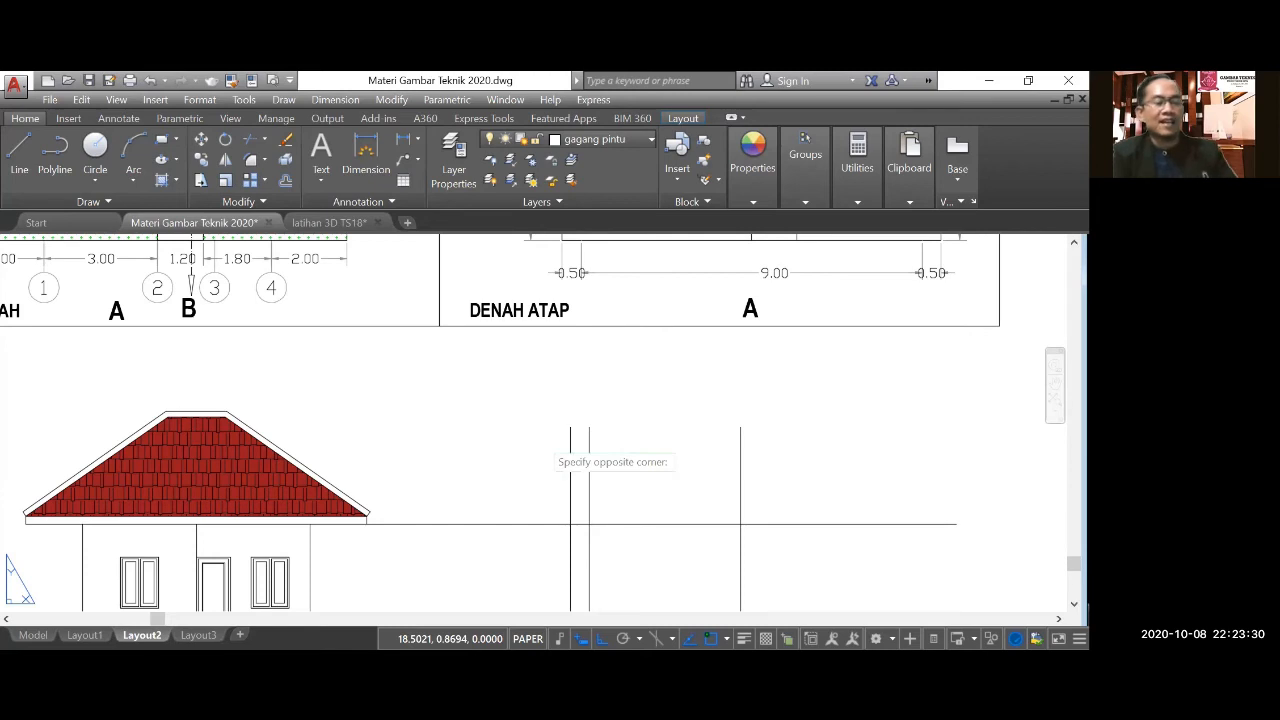
pyautogui.click(594, 409)
pyautogui.scroll(-2, 521, 428)
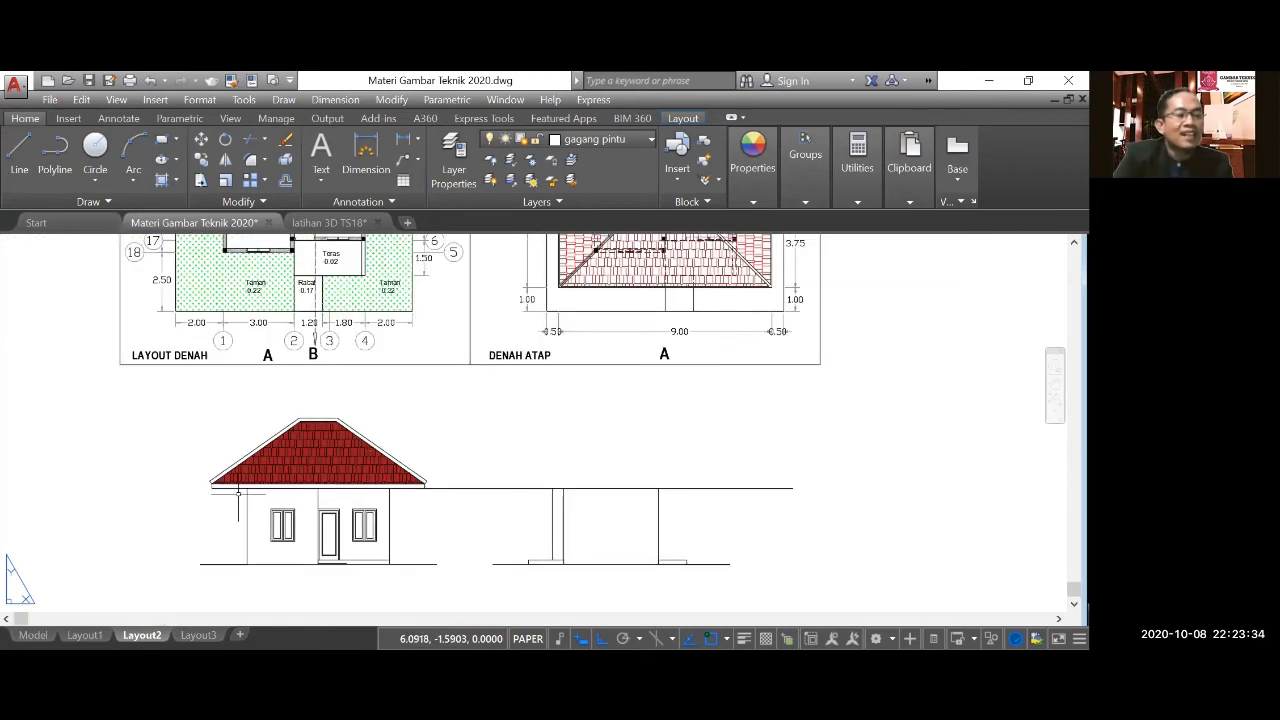
# Copy the front elevation's left roof slope and eave lines from its left wall top to the side elevation's outer left wall top.
pyautogui.scroll(2, 236, 493)
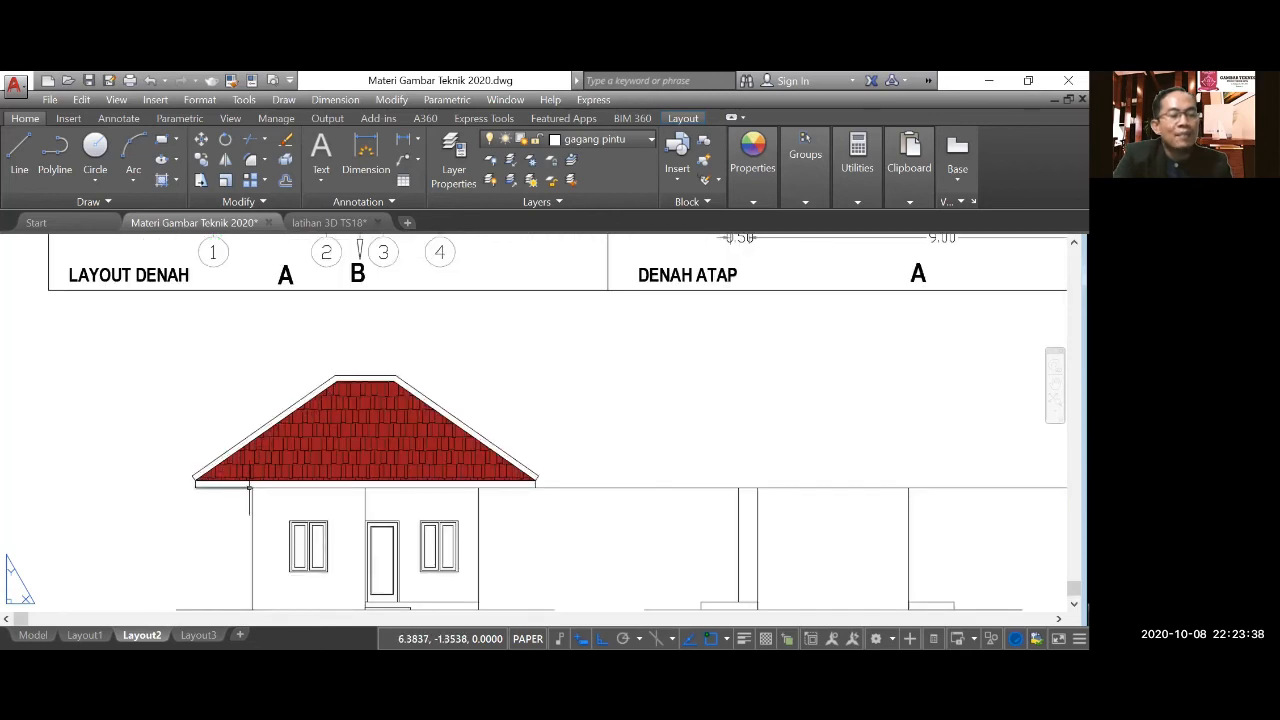
pyautogui.scroll(-2, 249, 487)
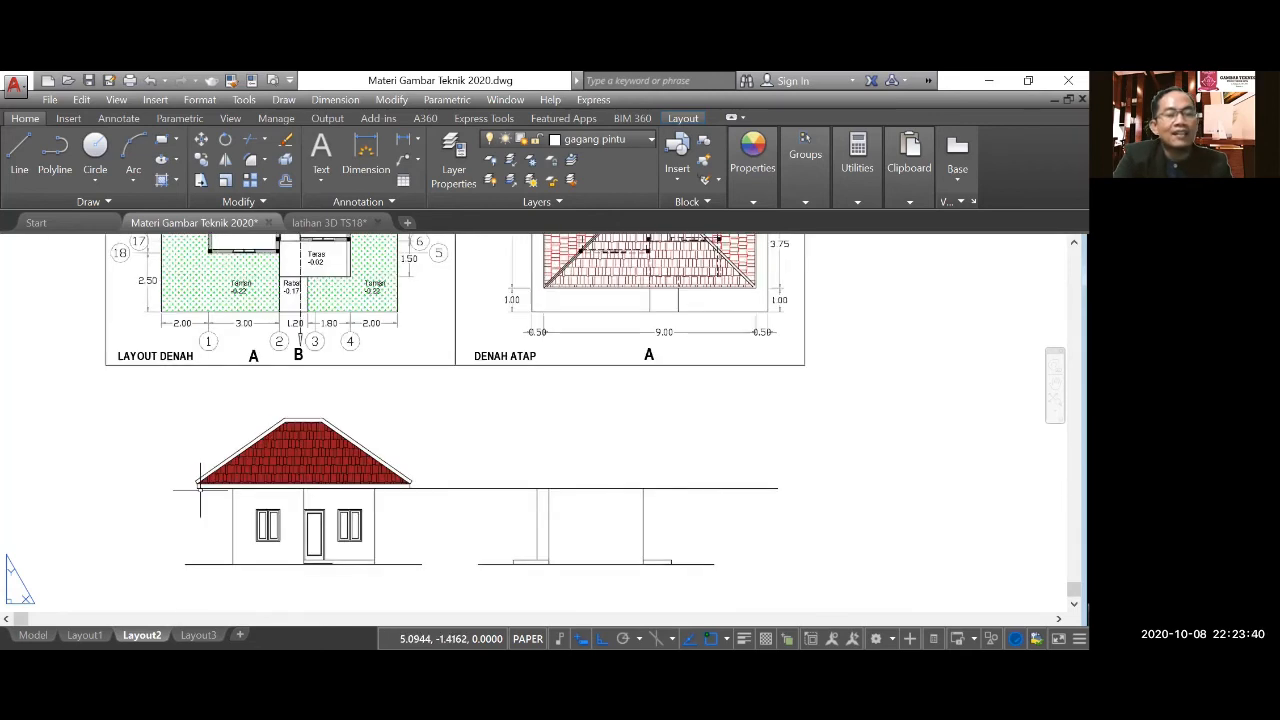
pyautogui.scroll(2, 165, 453)
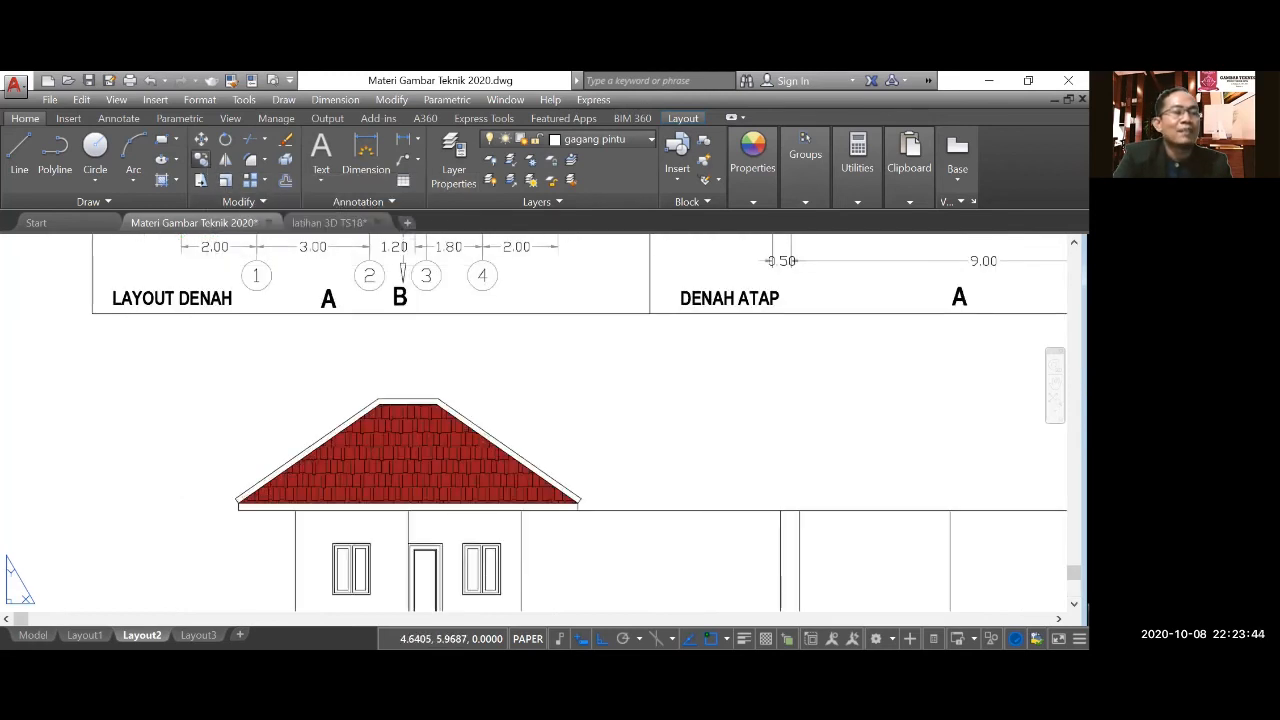
pyautogui.click(165, 354)
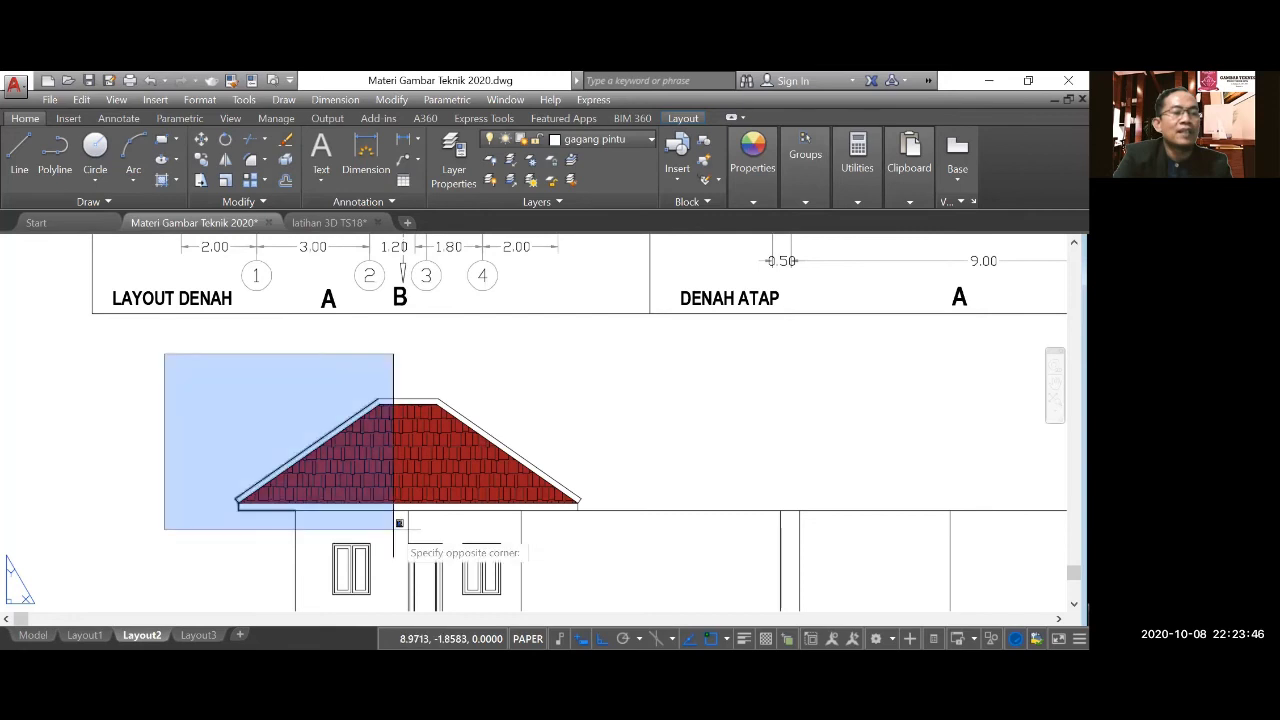
pyautogui.click(398, 523)
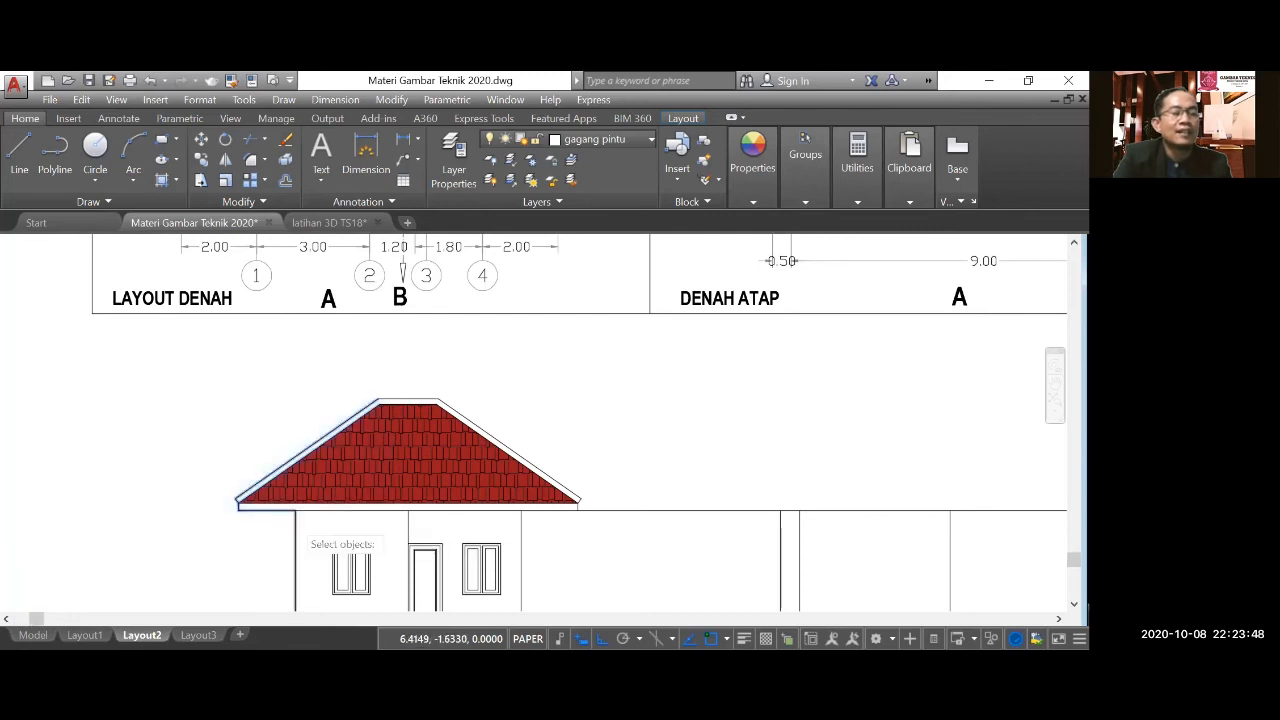
pyautogui.press('Return')
pyautogui.scroll(1, 295, 521)
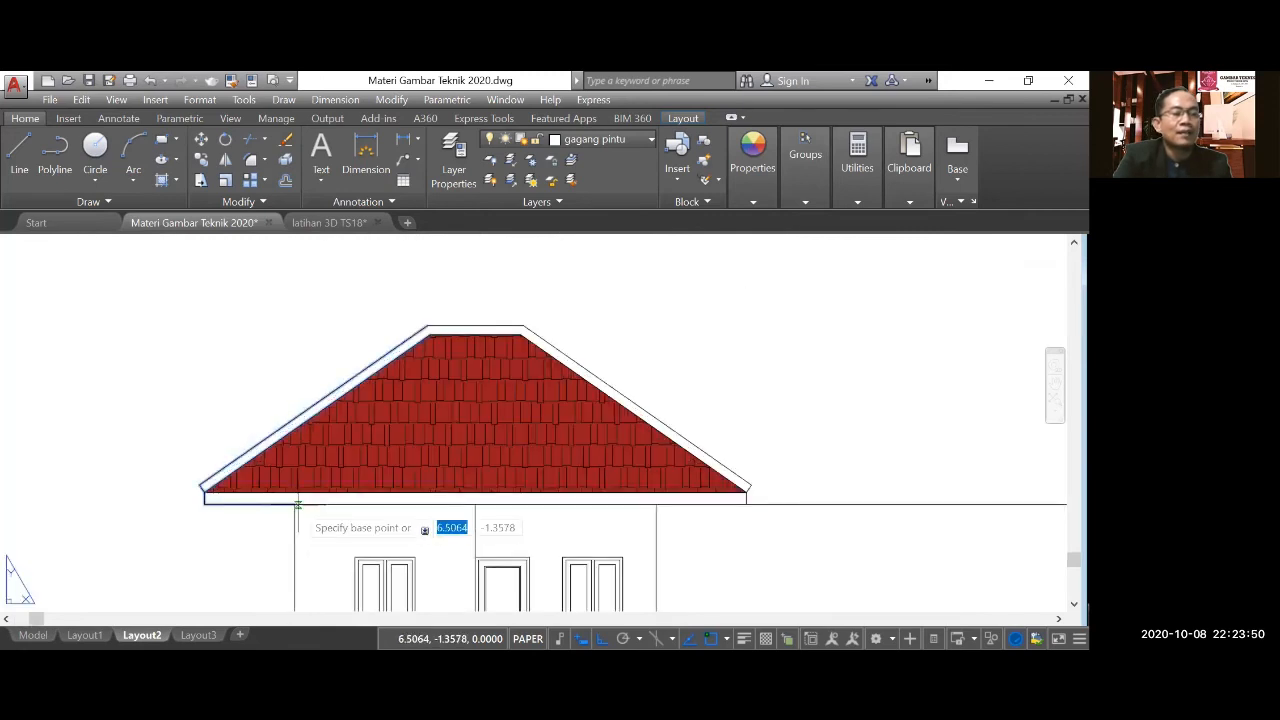
pyautogui.click(295, 503)
pyautogui.scroll(-3, 295, 503)
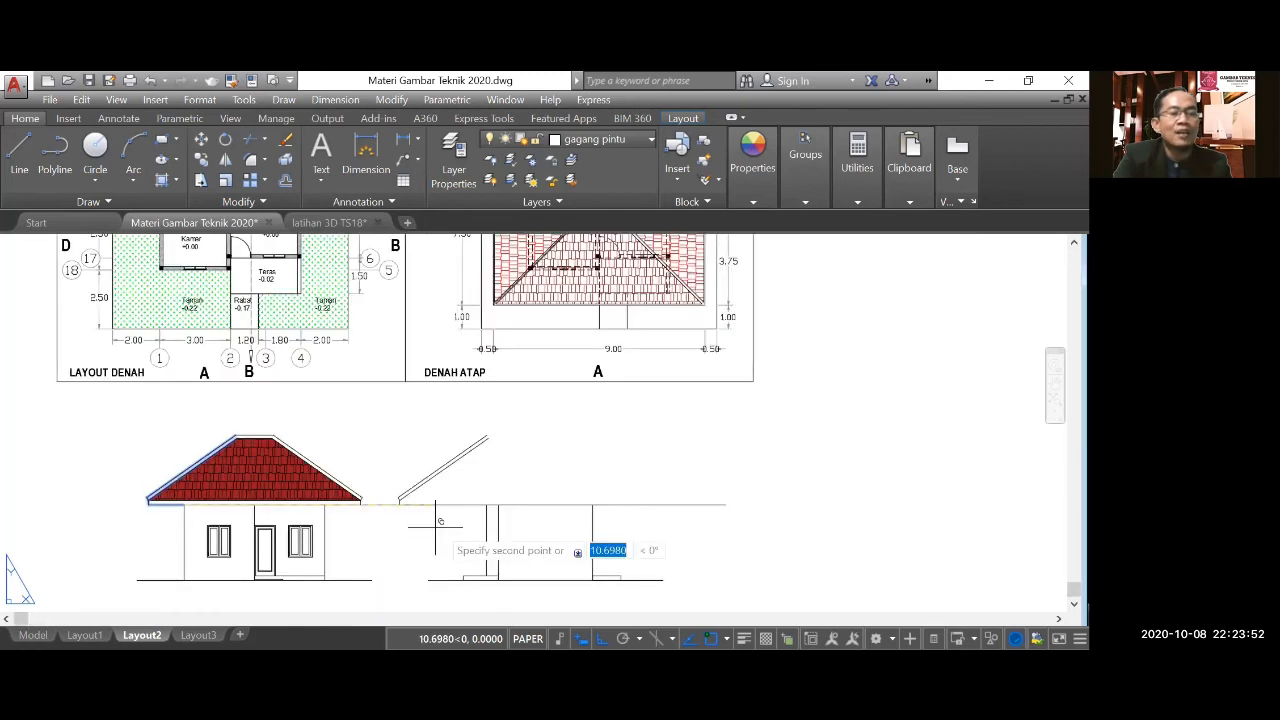
pyautogui.scroll(4, 437, 520)
pyautogui.click(481, 470)
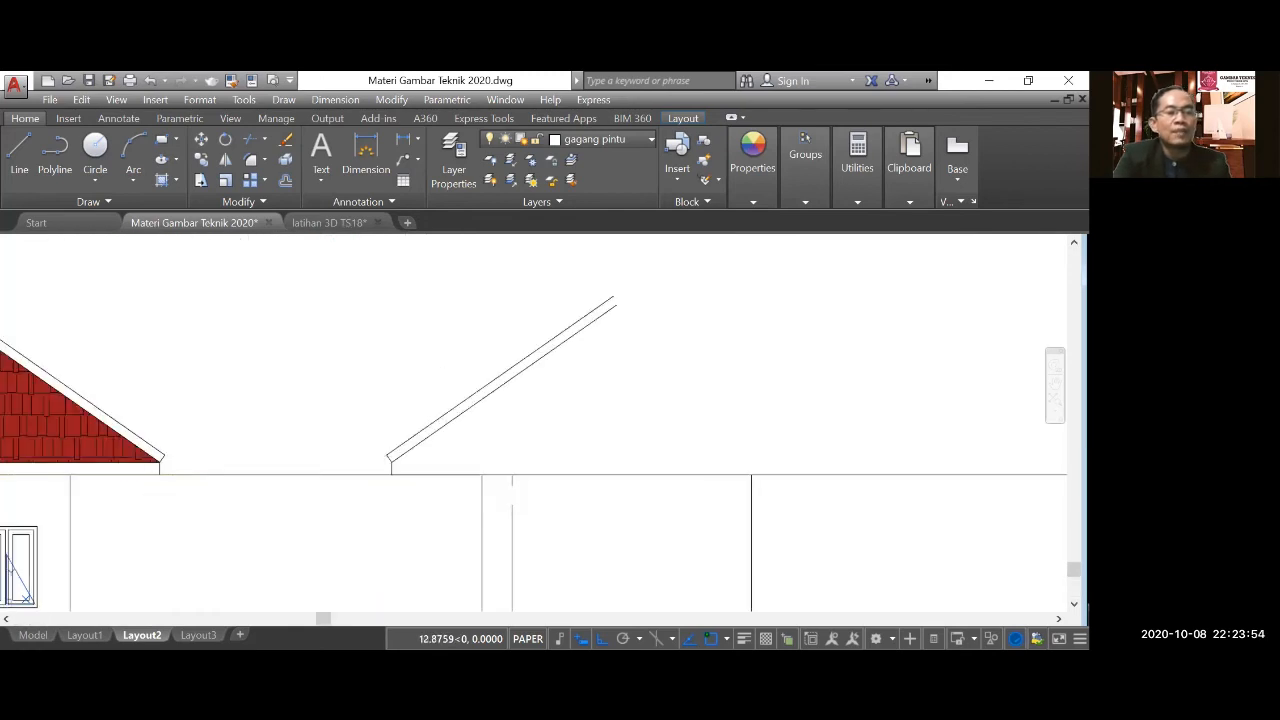
pyautogui.scroll(-2, 329, 512)
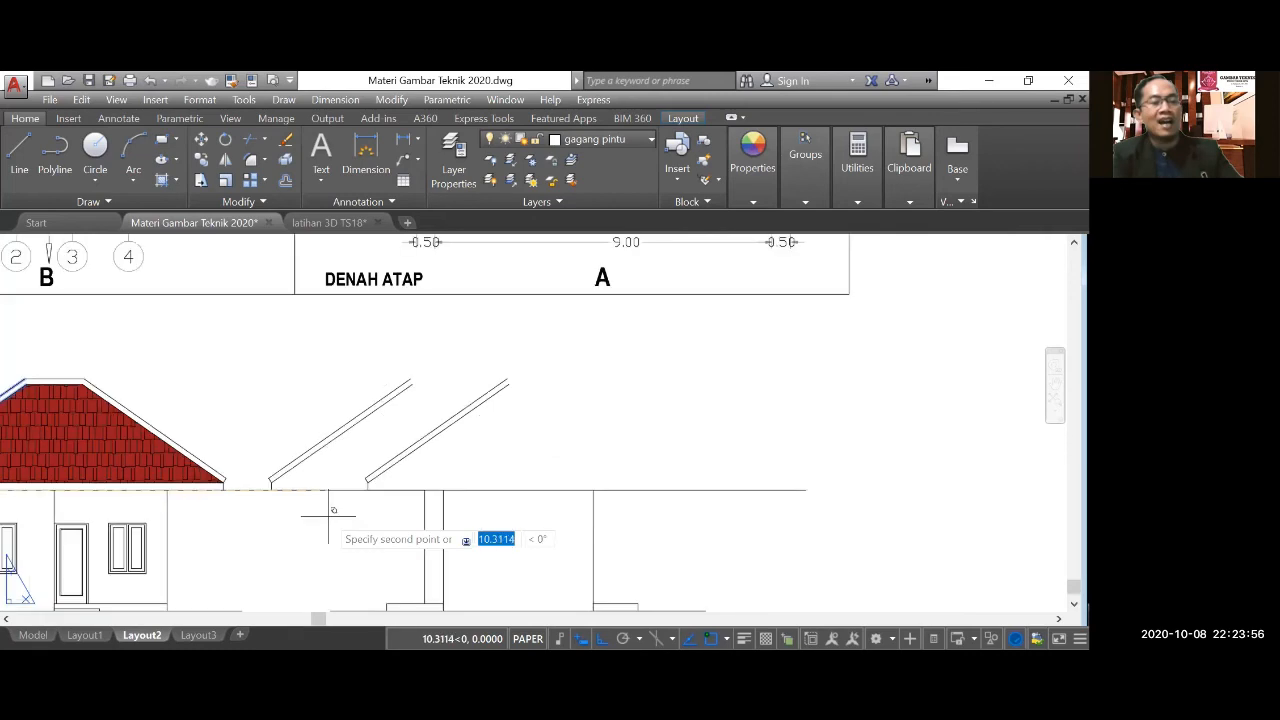
pyautogui.press('Escape')
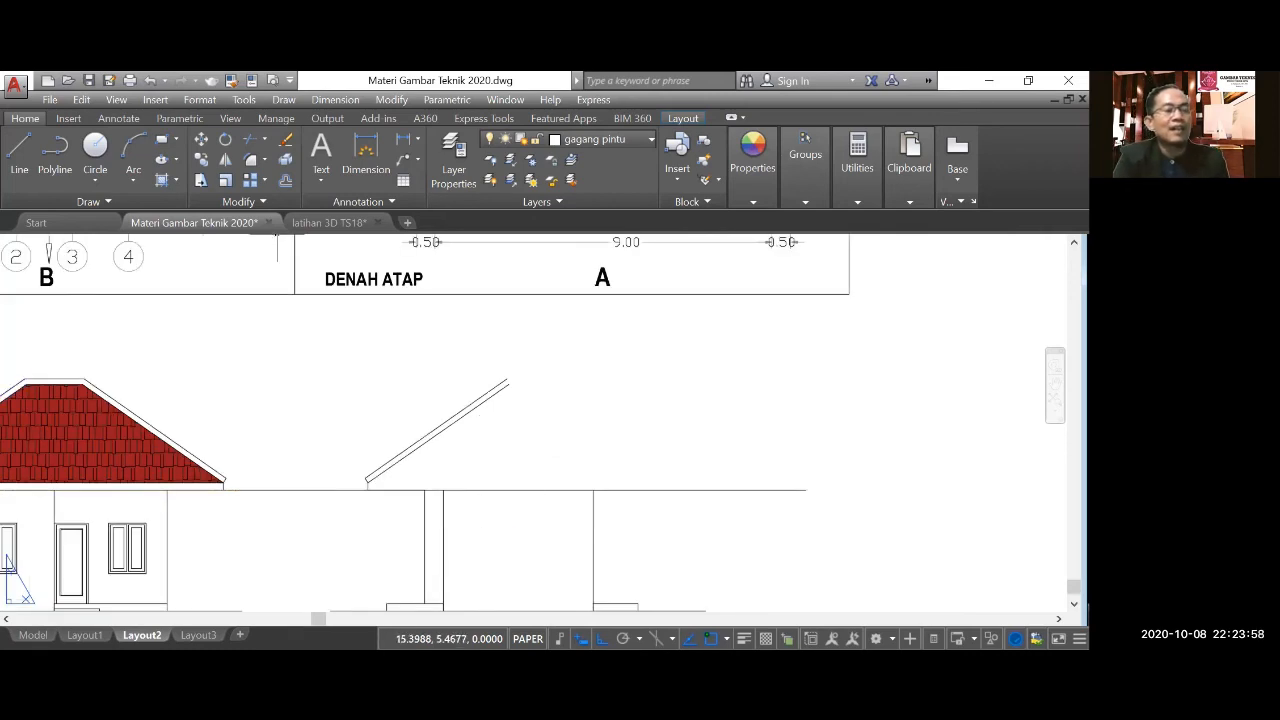
# Mirror the copied roof slope and eave about a vertical axis through its upper end, keeping the original.
pyautogui.click(225, 158)
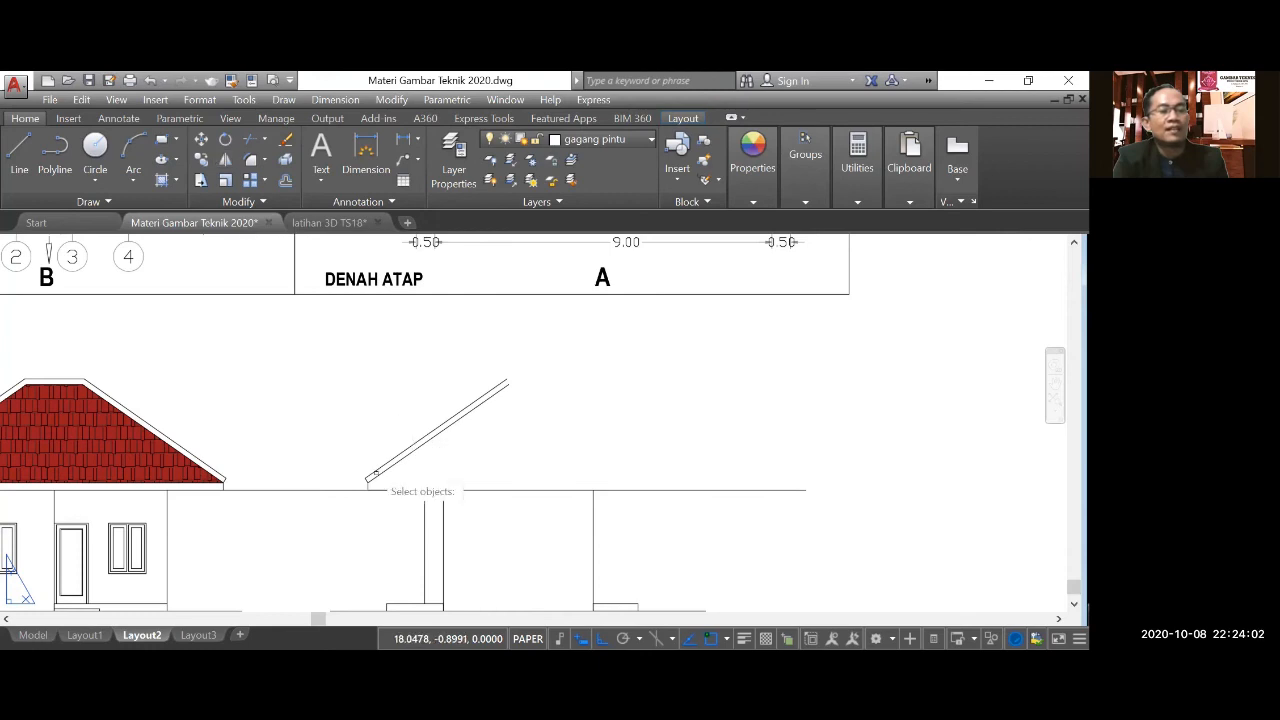
pyautogui.click(480, 400)
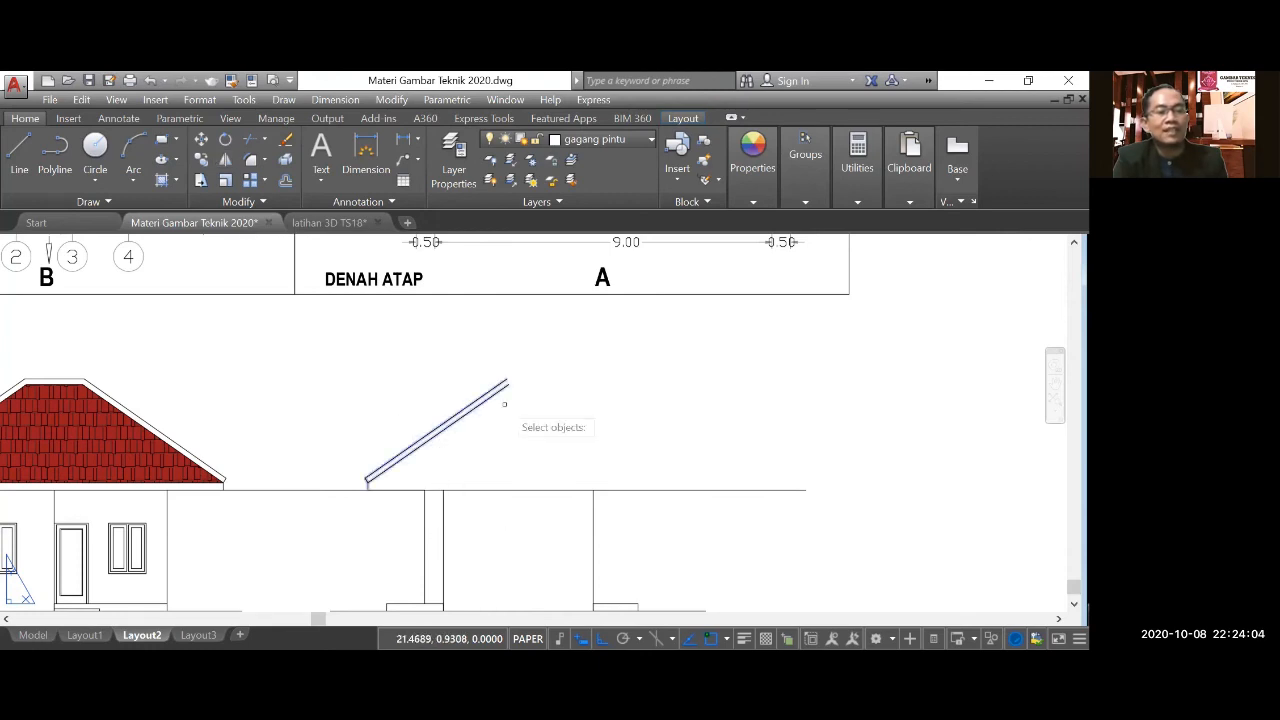
pyautogui.press('Return')
pyautogui.click(508, 383)
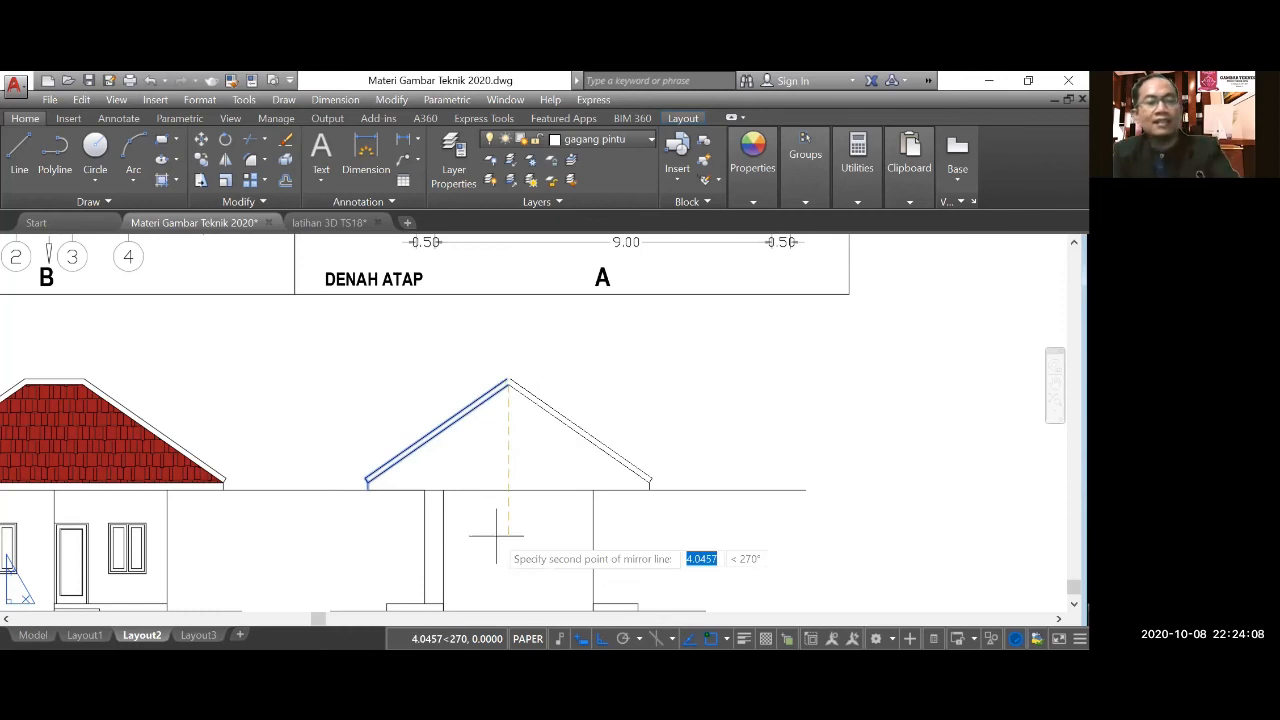
pyautogui.click(497, 535)
pyautogui.press('Return')
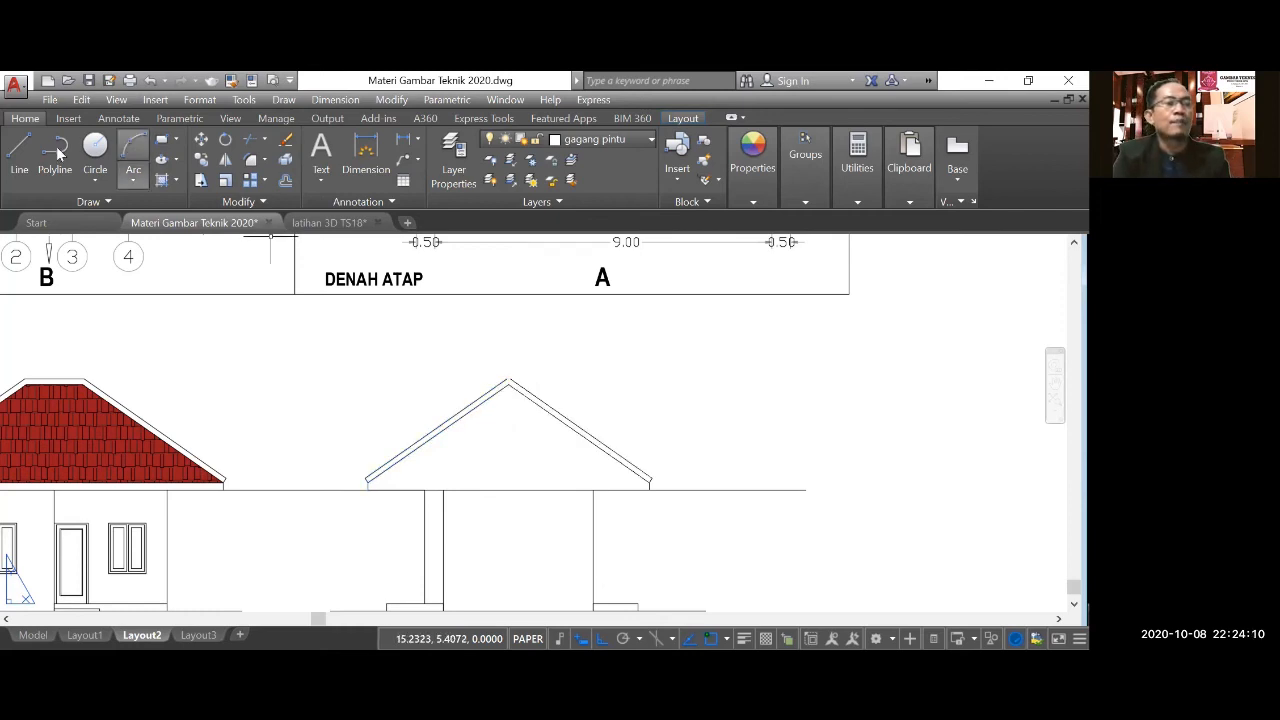
pyautogui.click(19, 150)
pyautogui.scroll(2, 483, 370)
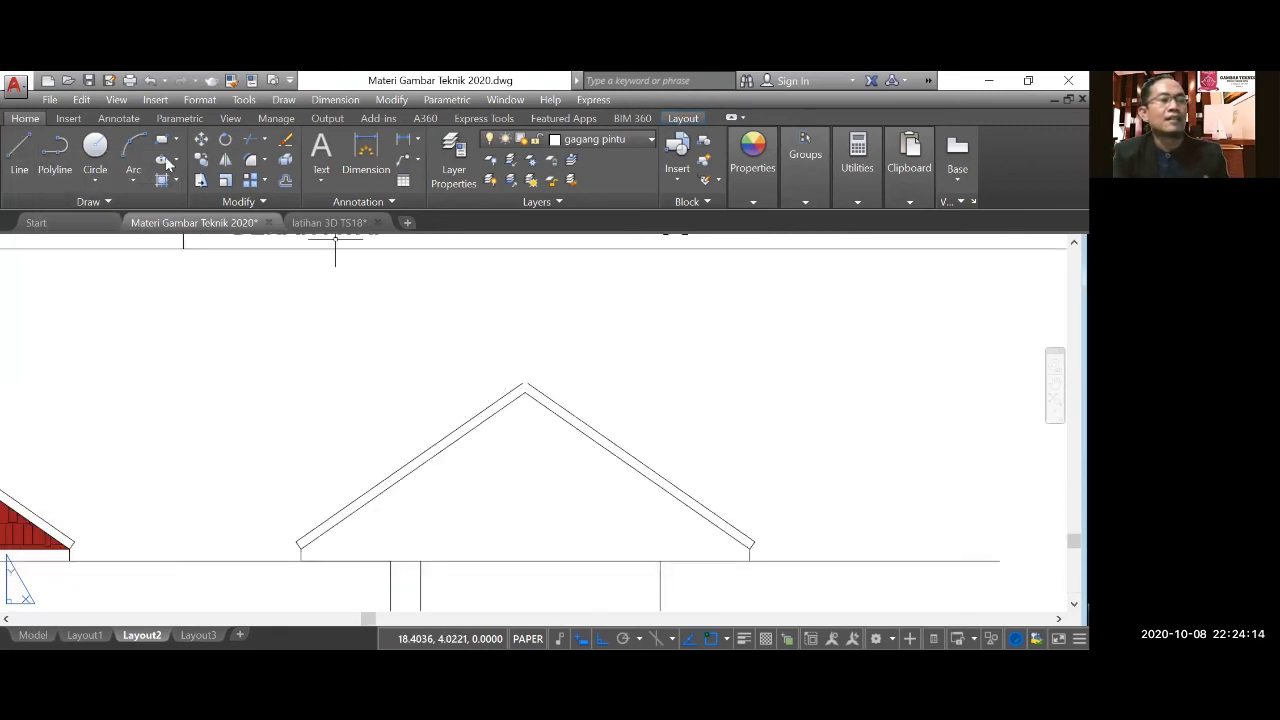
pyautogui.scroll(2, 467, 370)
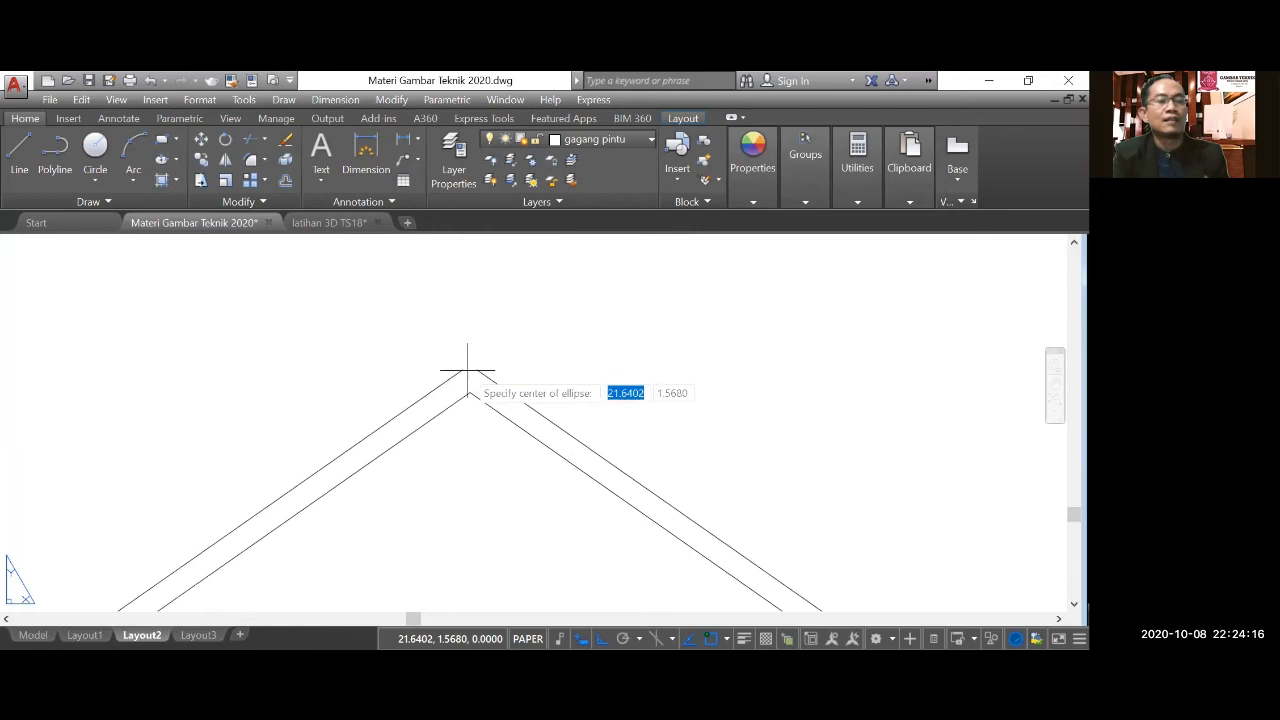
pyautogui.click(462, 370)
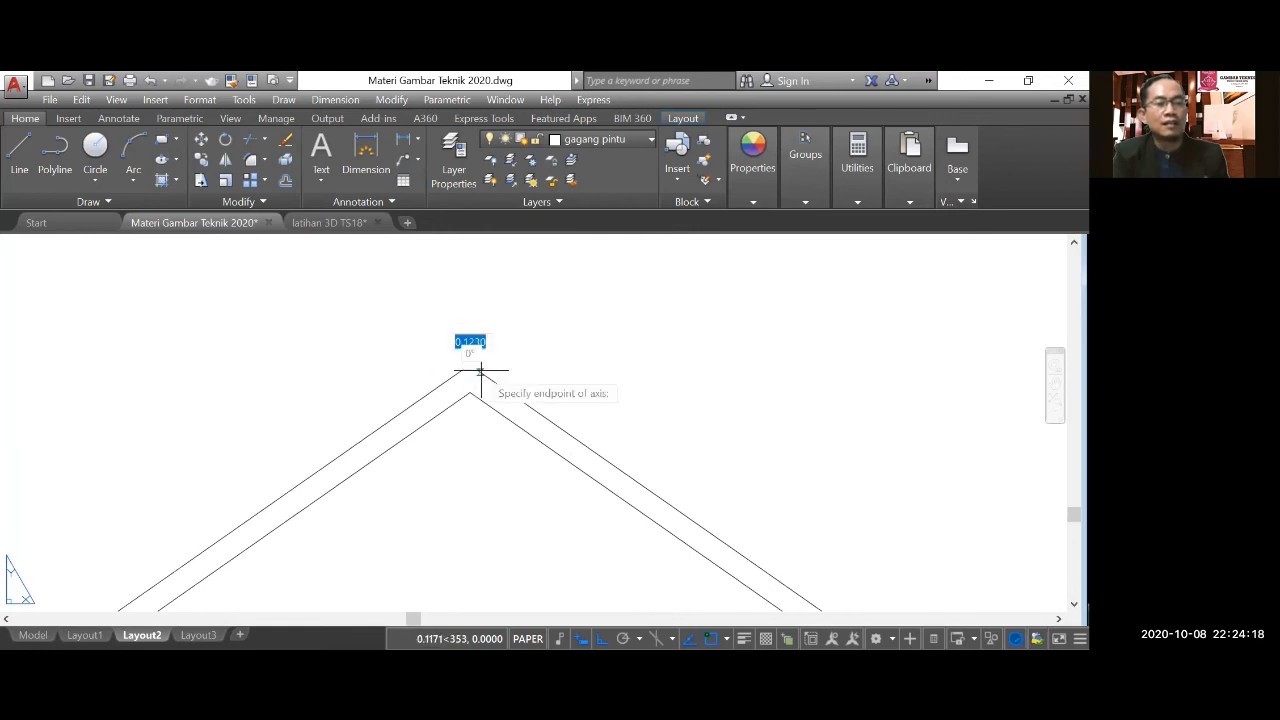
pyautogui.click(480, 371)
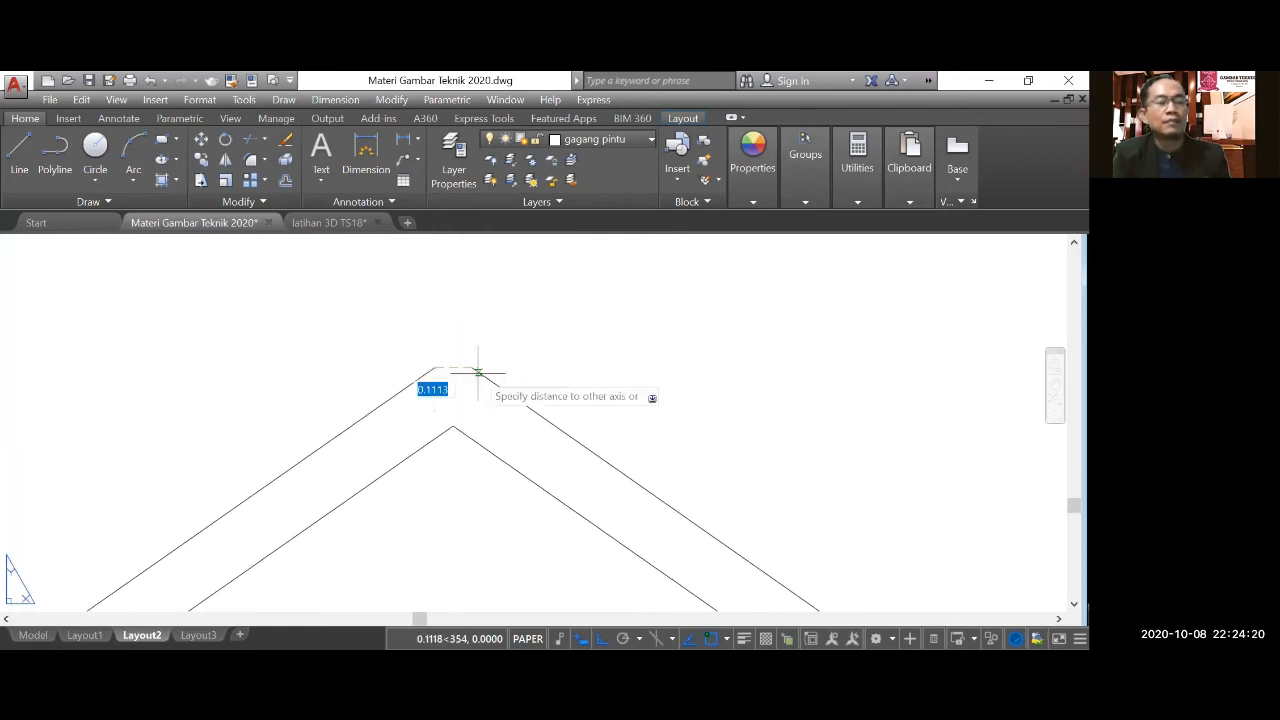
pyautogui.press('Escape')
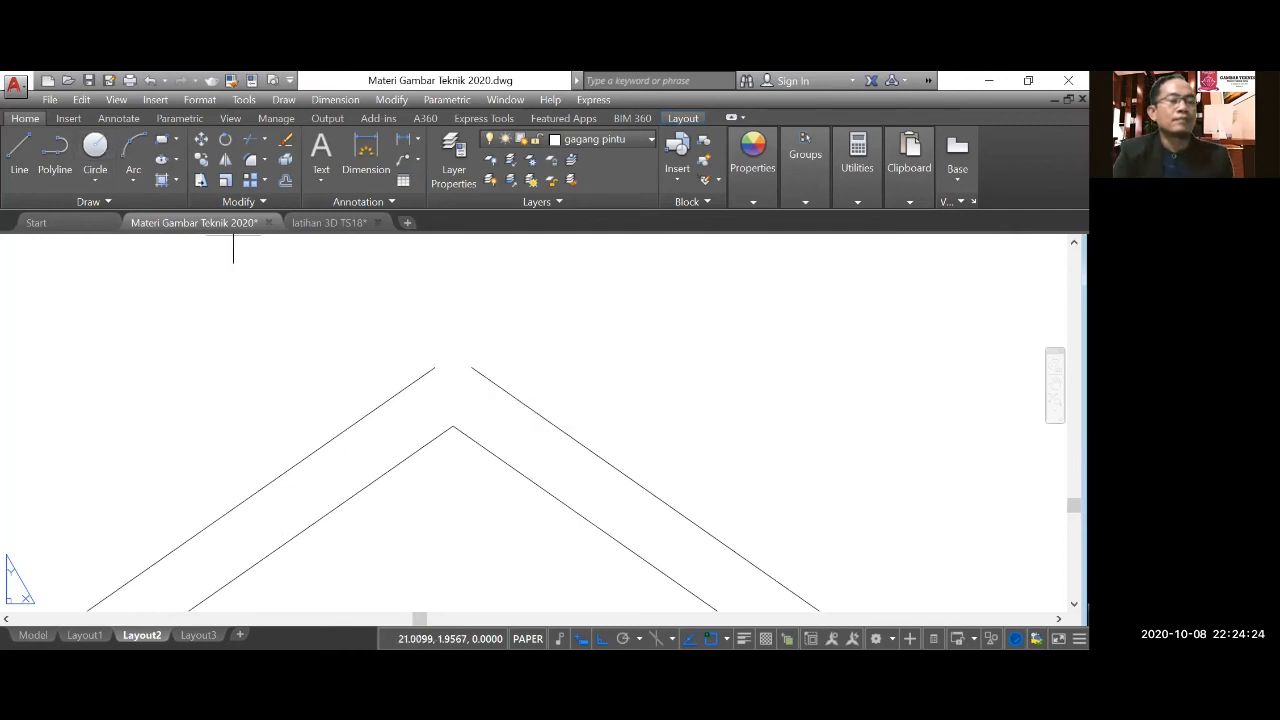
# Draw a short horizontal line joining the upper ends of the two outer roof slope lines at the side elevation's ridge.
pyautogui.click(27, 148)
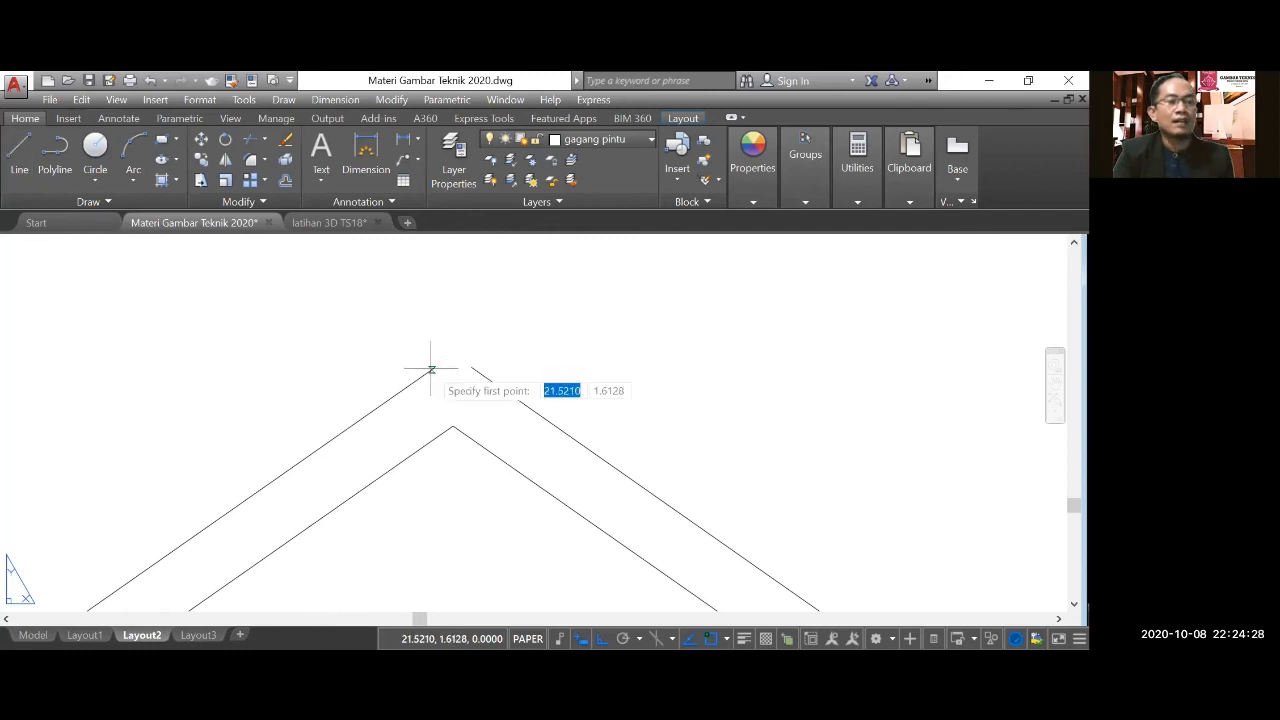
pyautogui.click(431, 369)
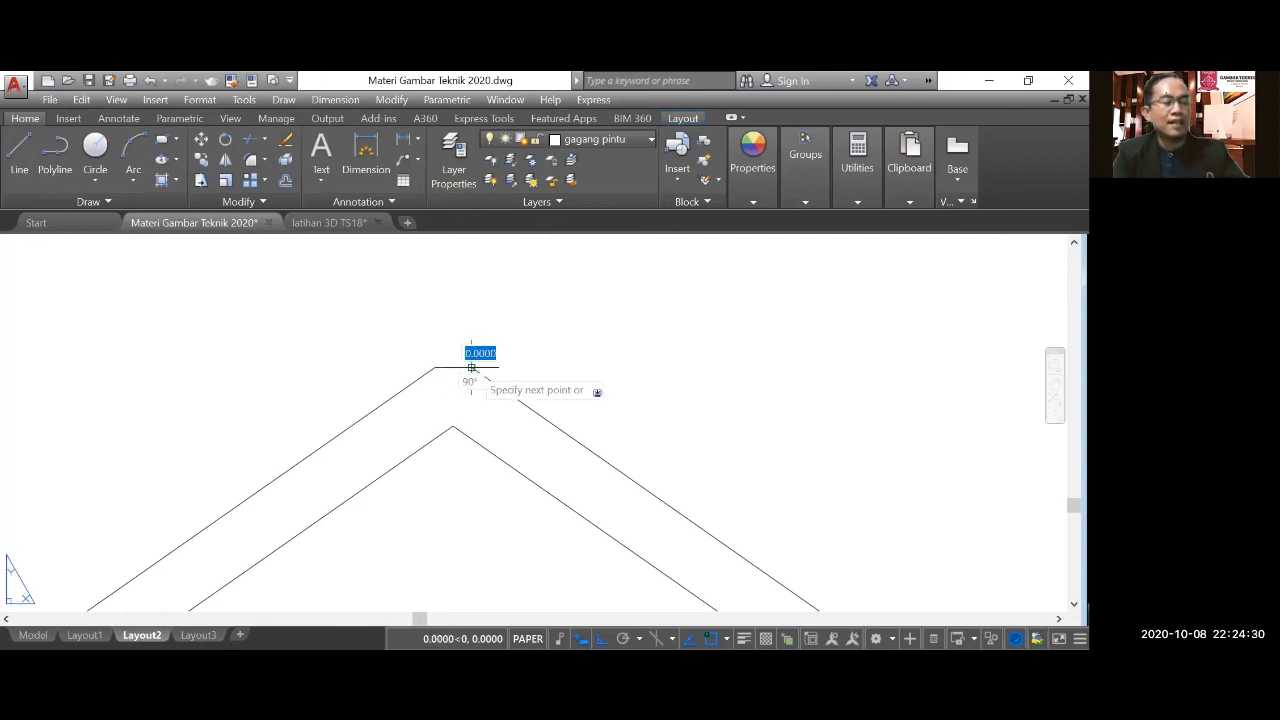
pyautogui.click(470, 368)
pyautogui.press('Return')
pyautogui.click(95, 147)
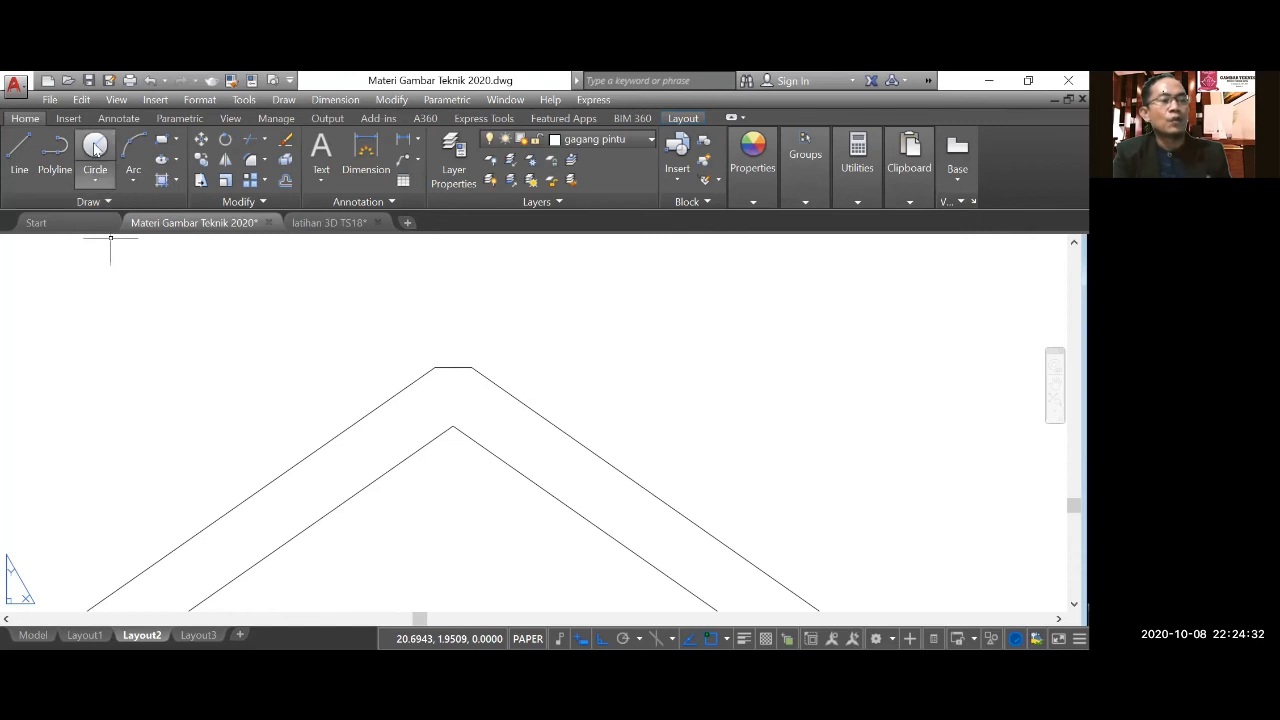
pyautogui.click(453, 368)
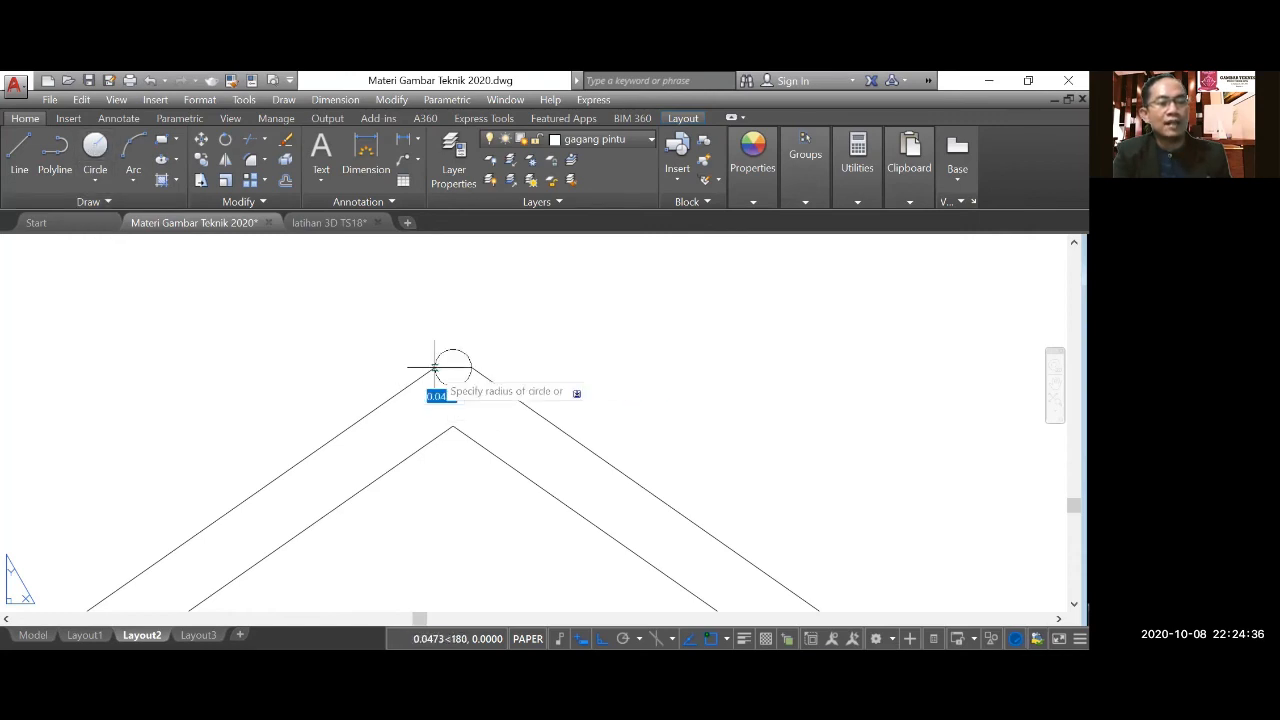
pyautogui.click(435, 368)
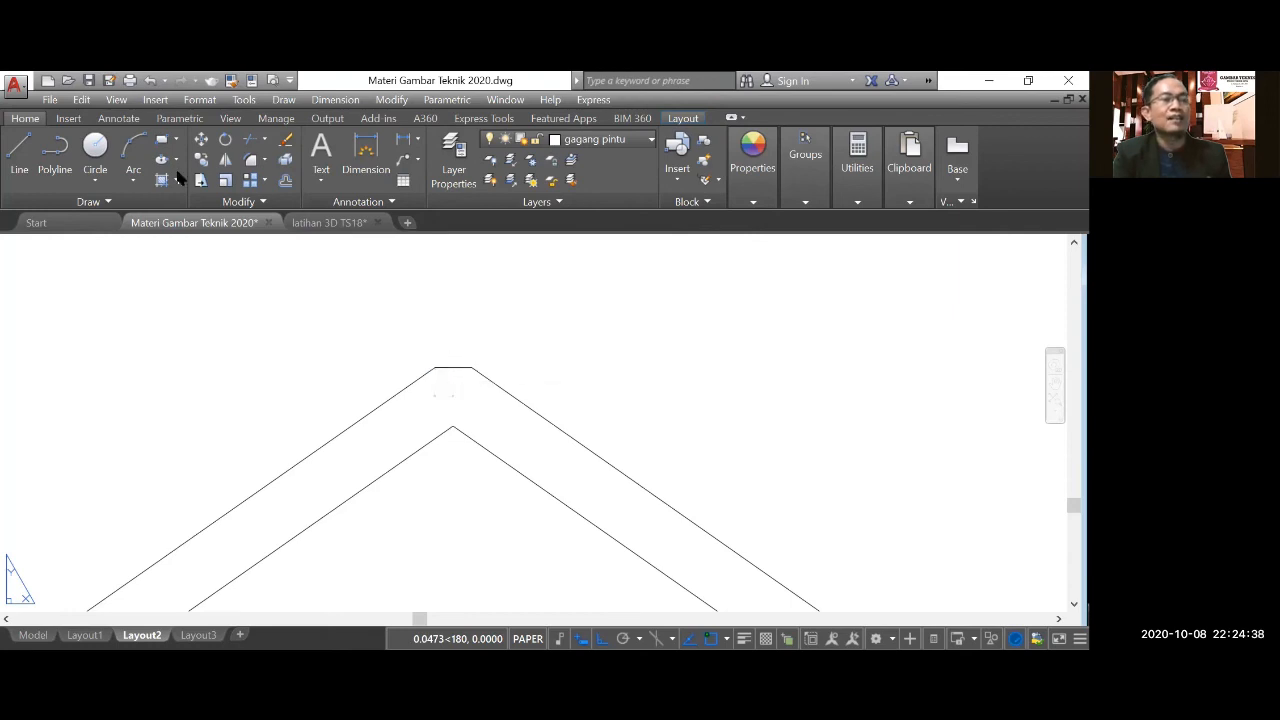
# Draw a small ridge circle centred on the short line at the side elevation's roof peak and trim away its lower half.
pyautogui.click(248, 139)
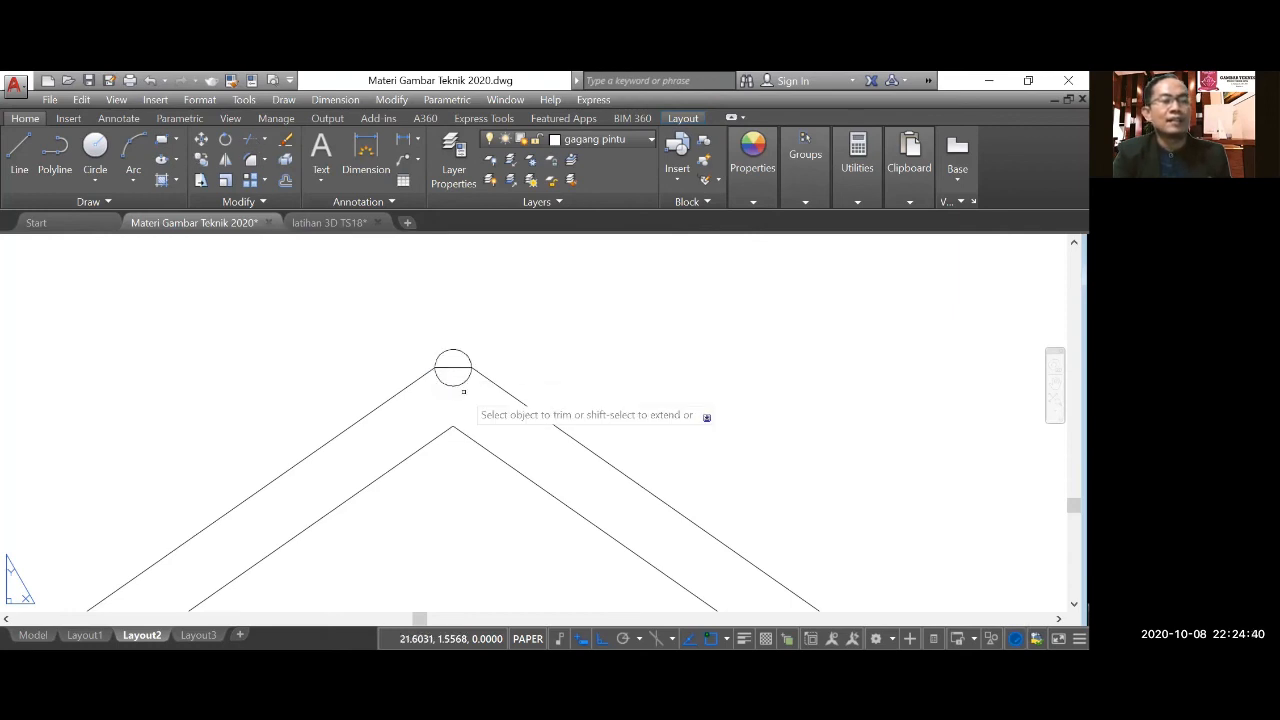
pyautogui.scroll(3, 465, 396)
pyautogui.click(442, 373)
pyautogui.click(391, 326)
pyautogui.scroll(-7, 463, 337)
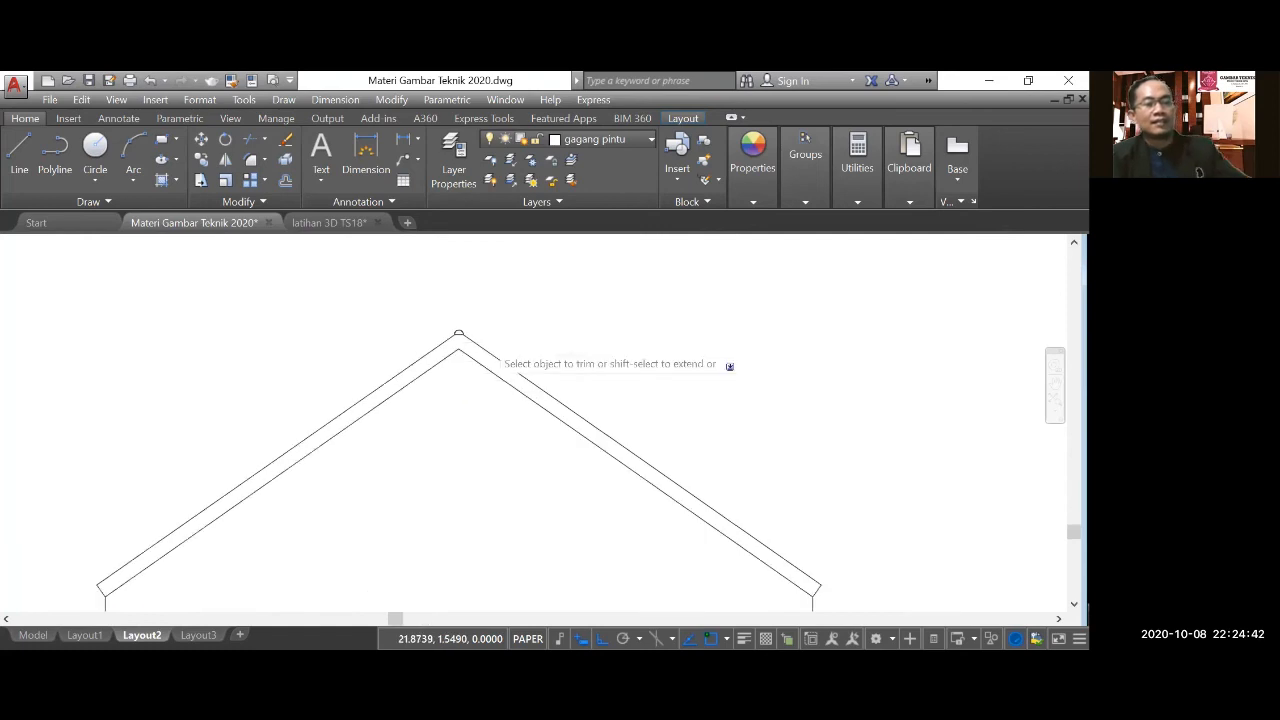
# Draw a horizontal 7.5 line across the base of the side elevation's roof, joining the inner ends of the two slopes.
pyautogui.scroll(-4, 450, 340)
pyautogui.scroll(3, 486, 480)
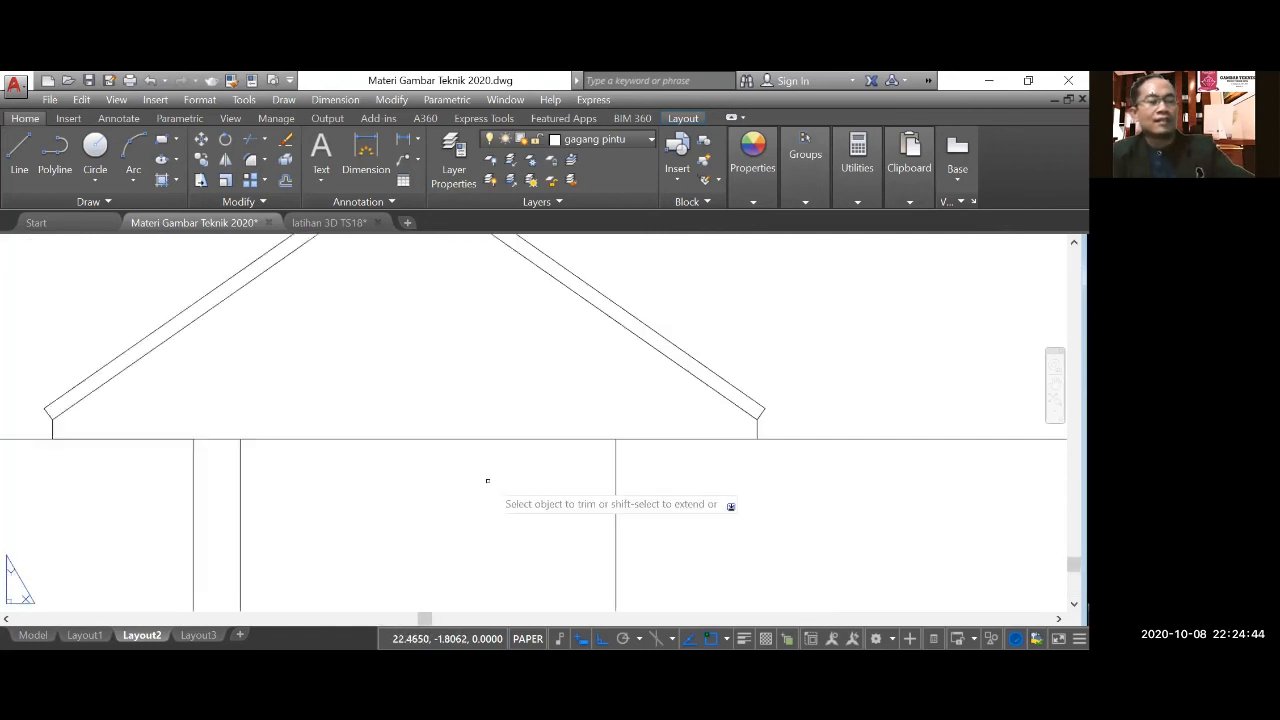
pyautogui.scroll(-3, 486, 480)
pyautogui.write('l')
pyautogui.press('space')
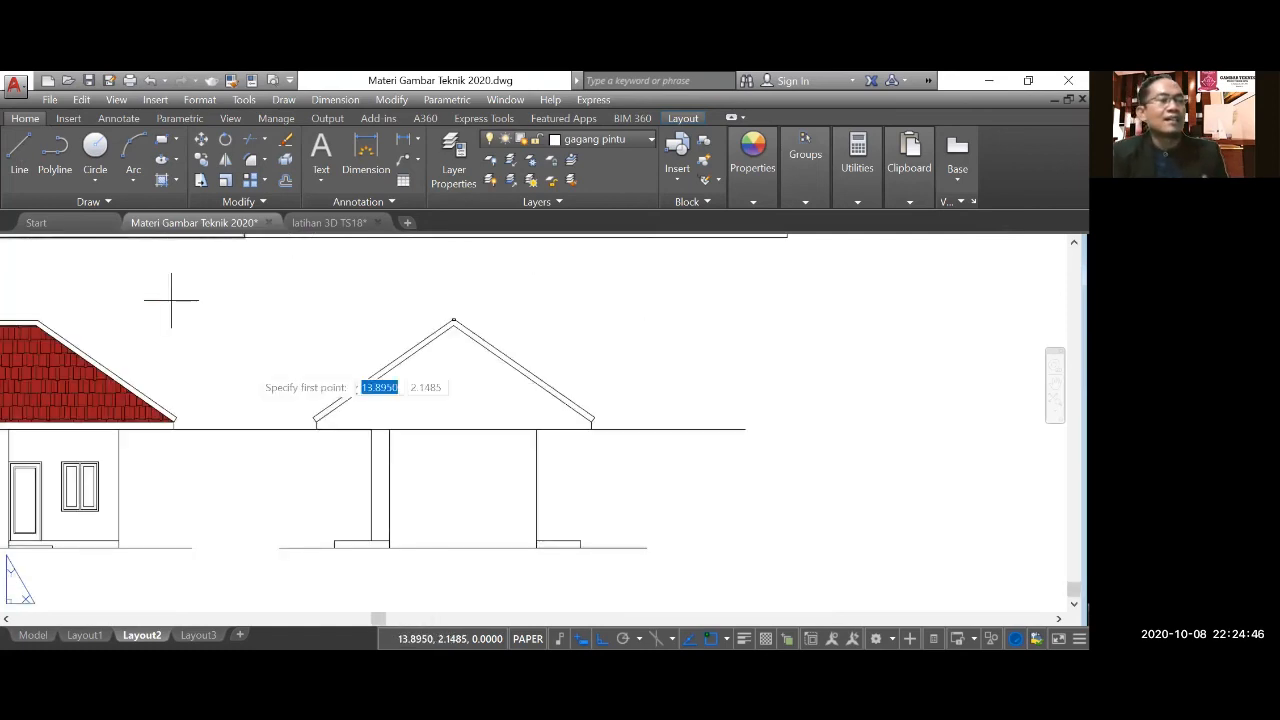
pyautogui.scroll(3, 294, 400)
pyautogui.scroll(-1, 294, 400)
pyautogui.click(295, 403)
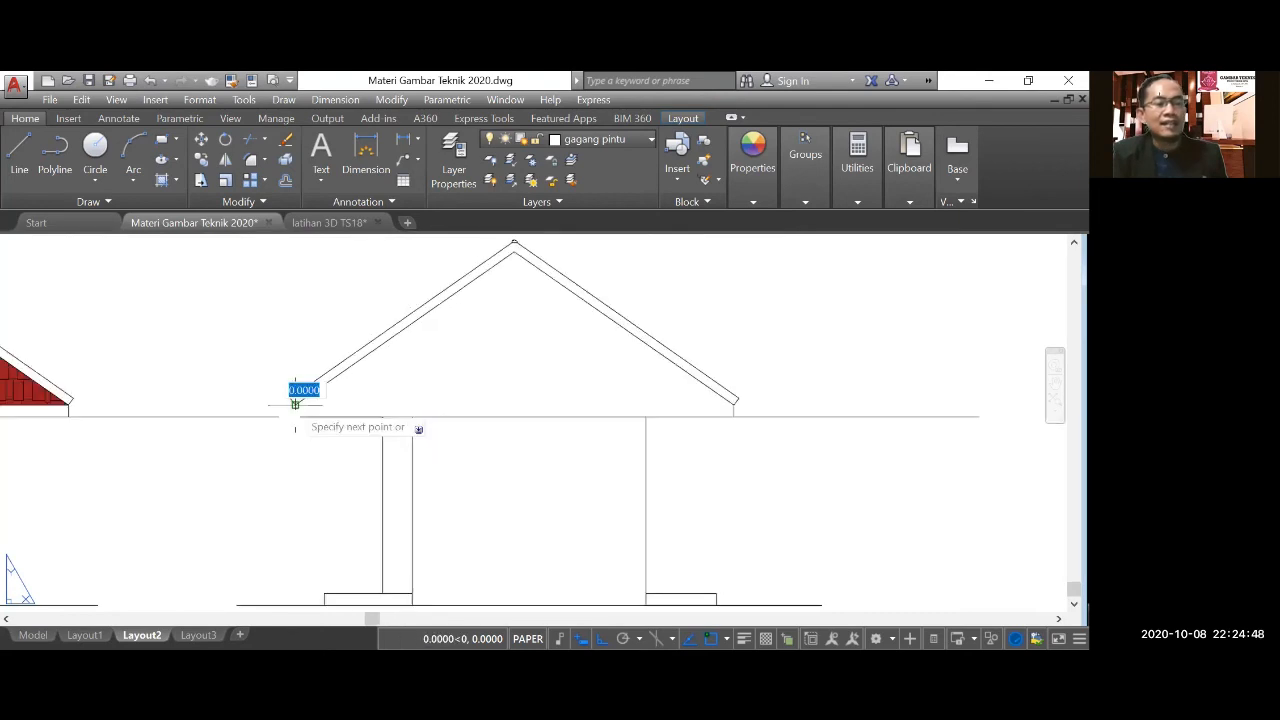
pyautogui.scroll(2, 737, 400)
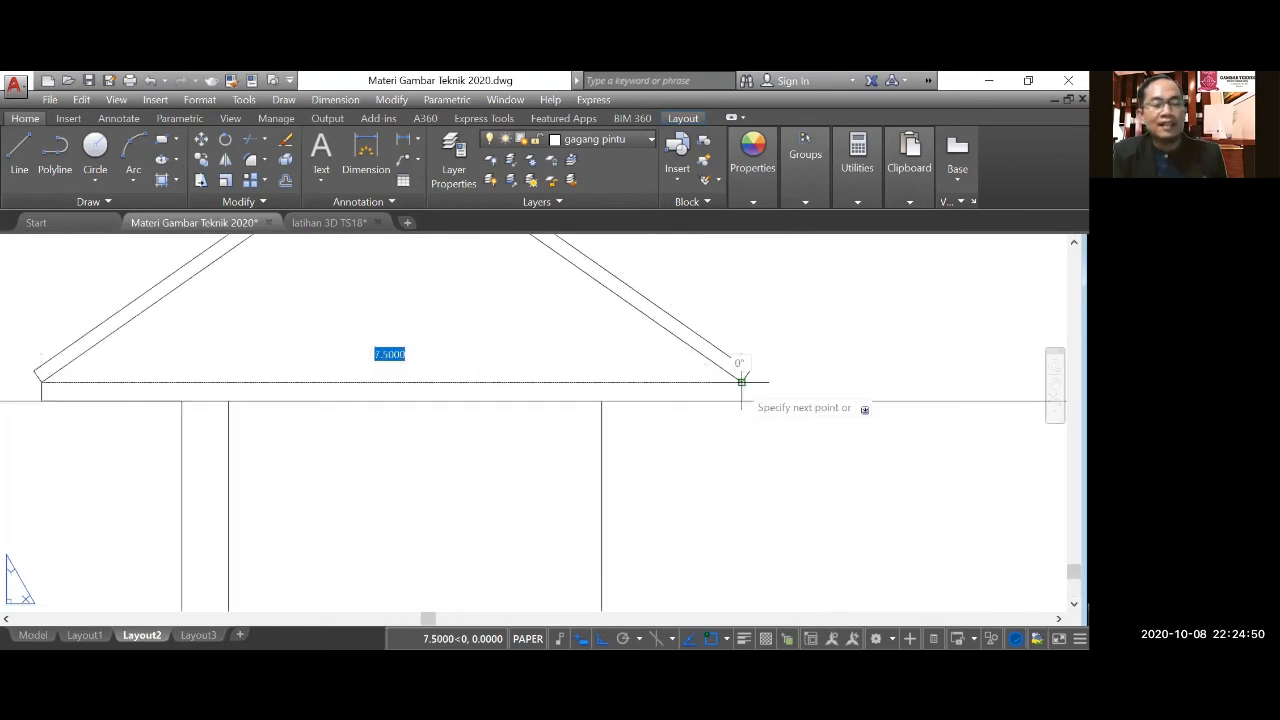
pyautogui.click(739, 376)
pyautogui.scroll(-2, 739, 376)
pyautogui.scroll(-2, 742, 383)
pyautogui.press('Escape')
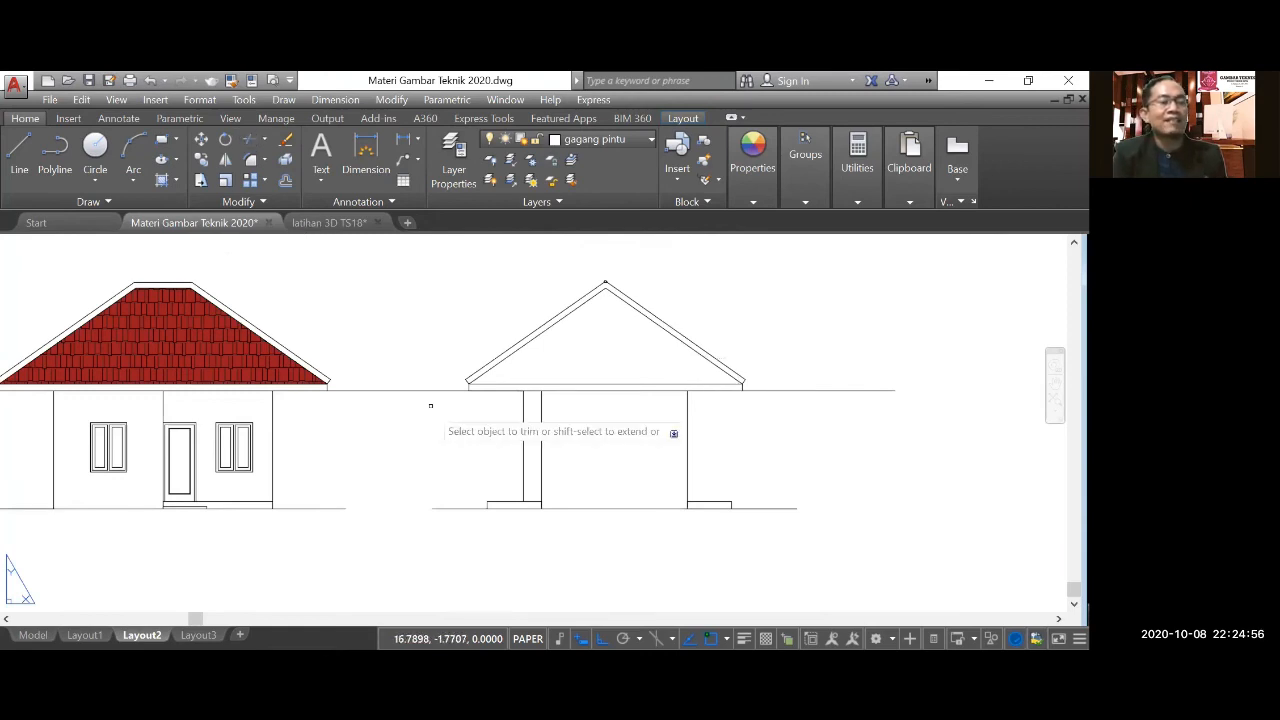
# Trim the horizontal eave line between the two elevations and beyond the side elevation's right eave.
pyautogui.click(773, 415)
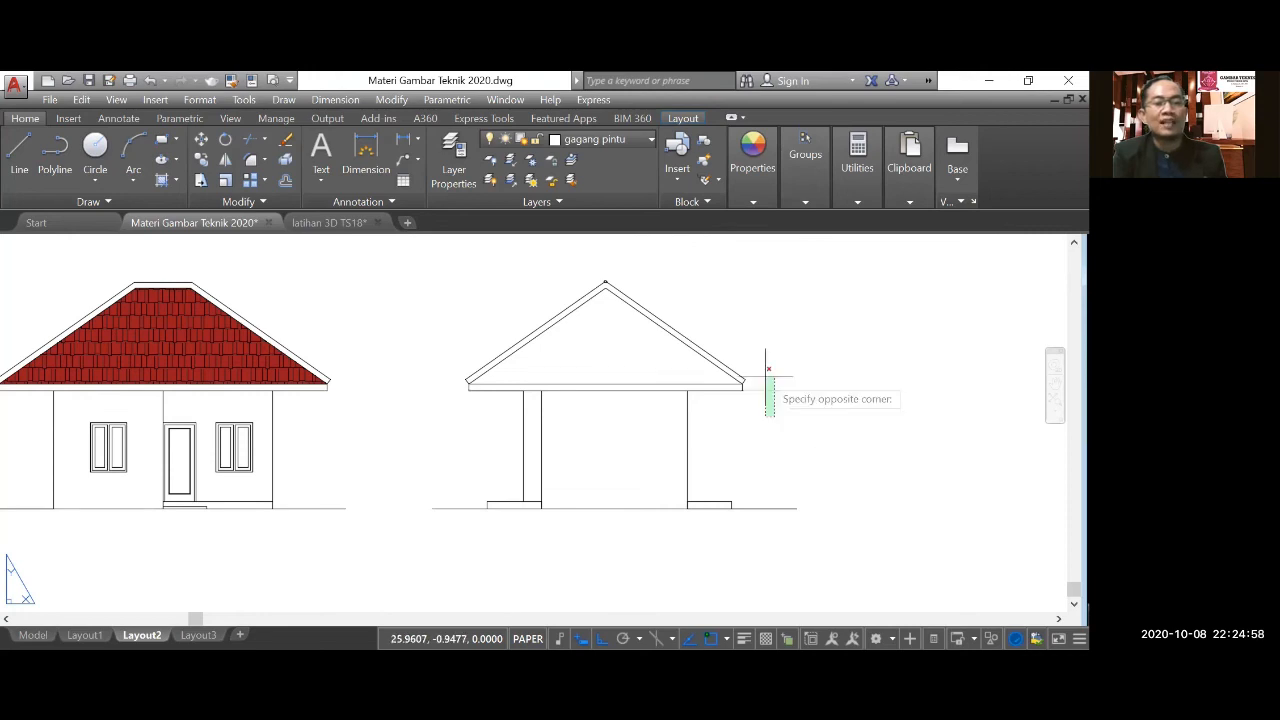
pyautogui.click(765, 373)
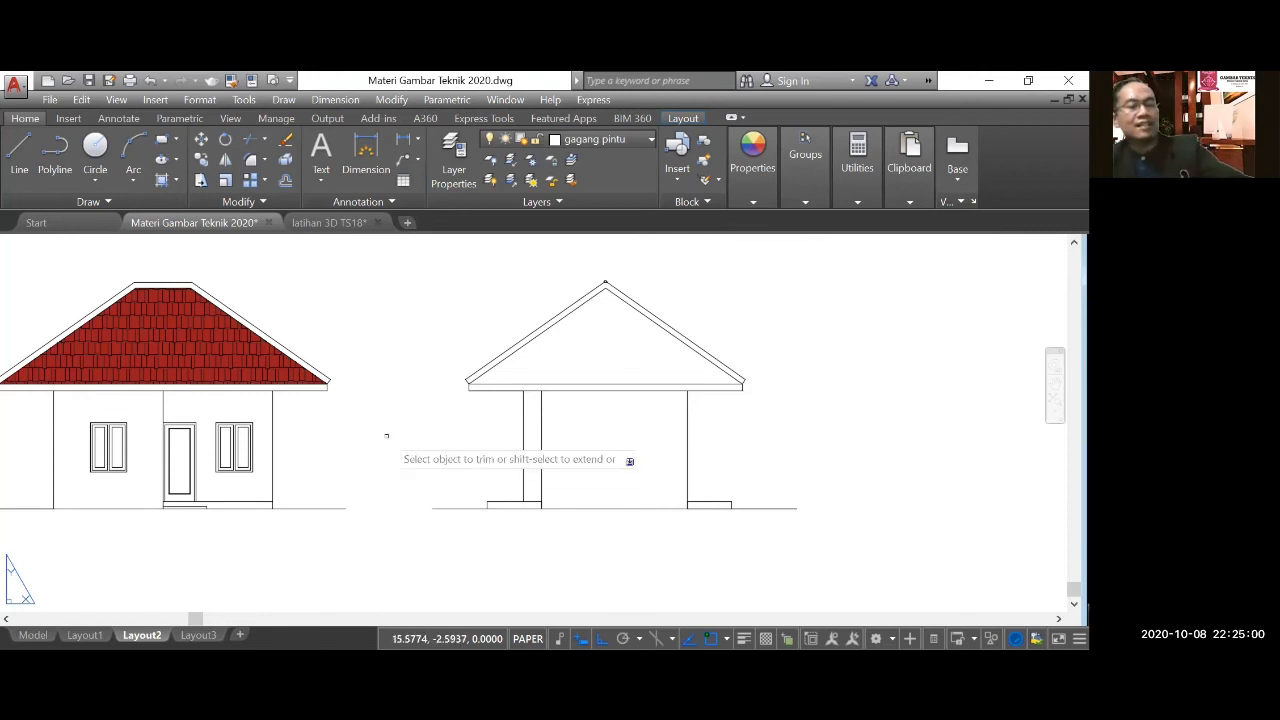
pyautogui.press('Escape')
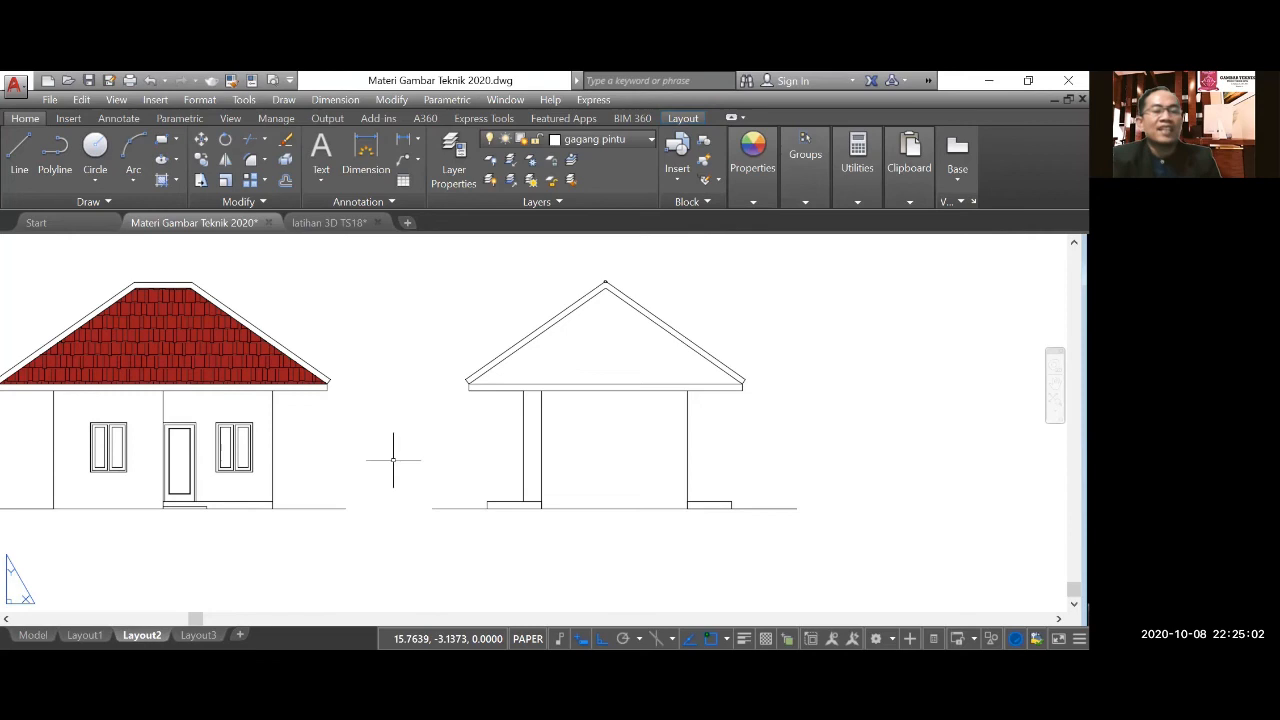
# Hatch the side elevation's roof triangle with the AR-RSHKE pattern at scale 0.0300 and background colour 153,27,30.
pyautogui.scroll(-2, 454, 563)
pyautogui.scroll(2, 548, 423)
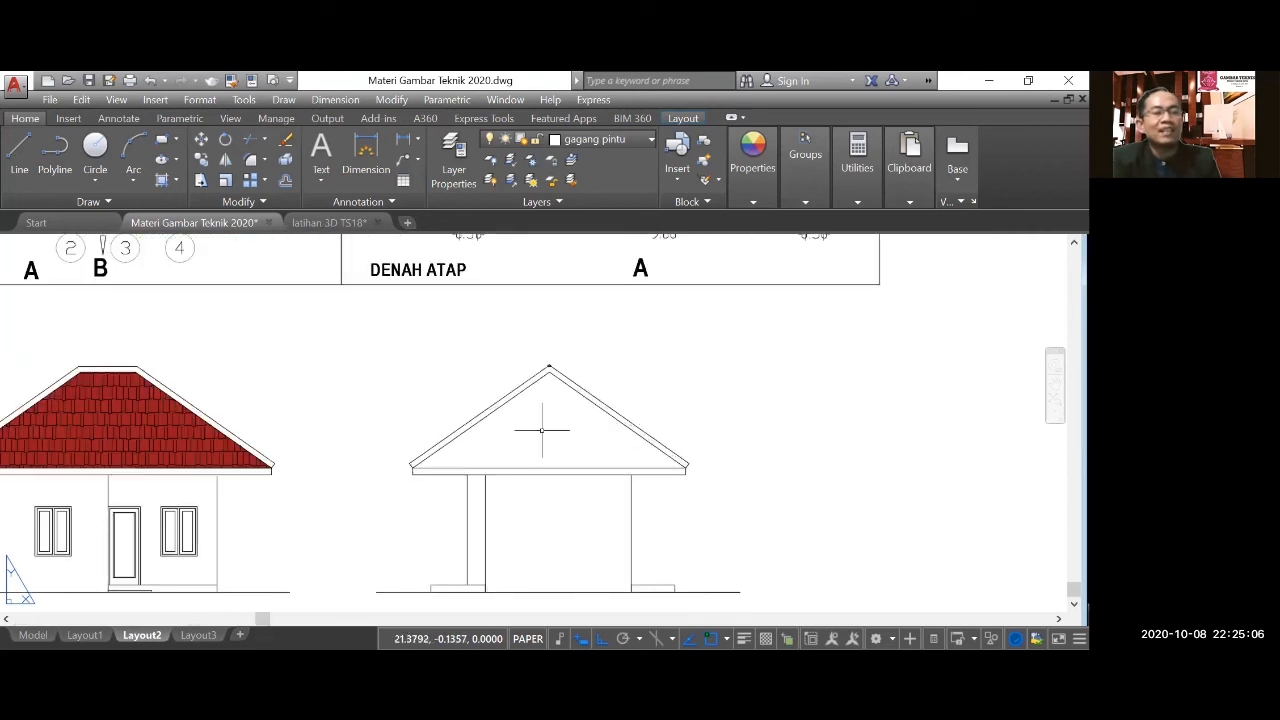
pyautogui.click(162, 180)
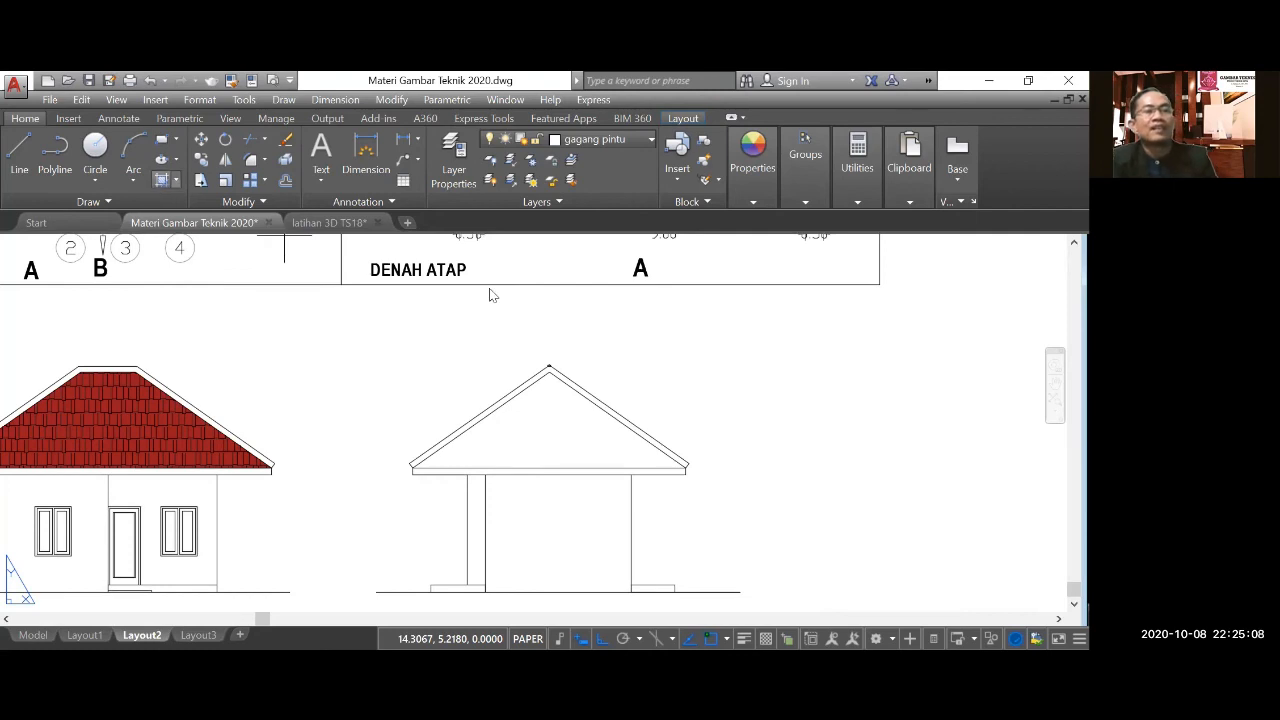
pyautogui.click(546, 440)
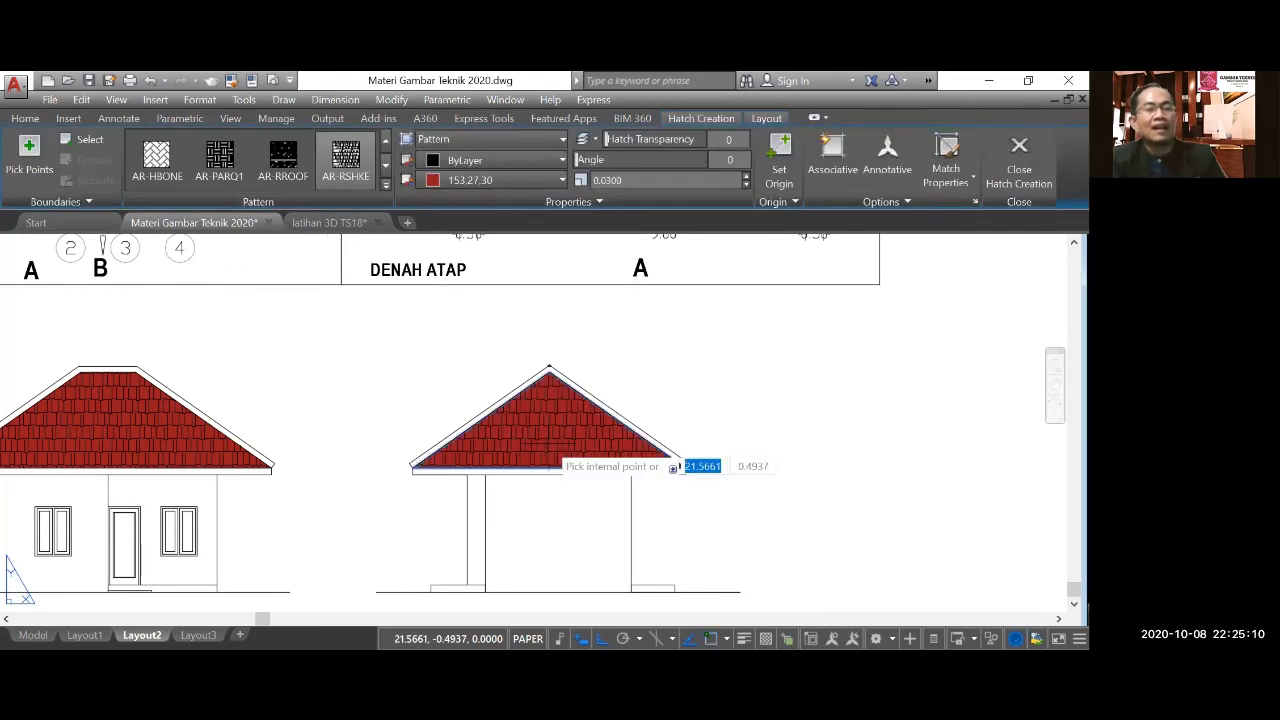
pyautogui.scroll(-2, 663, 405)
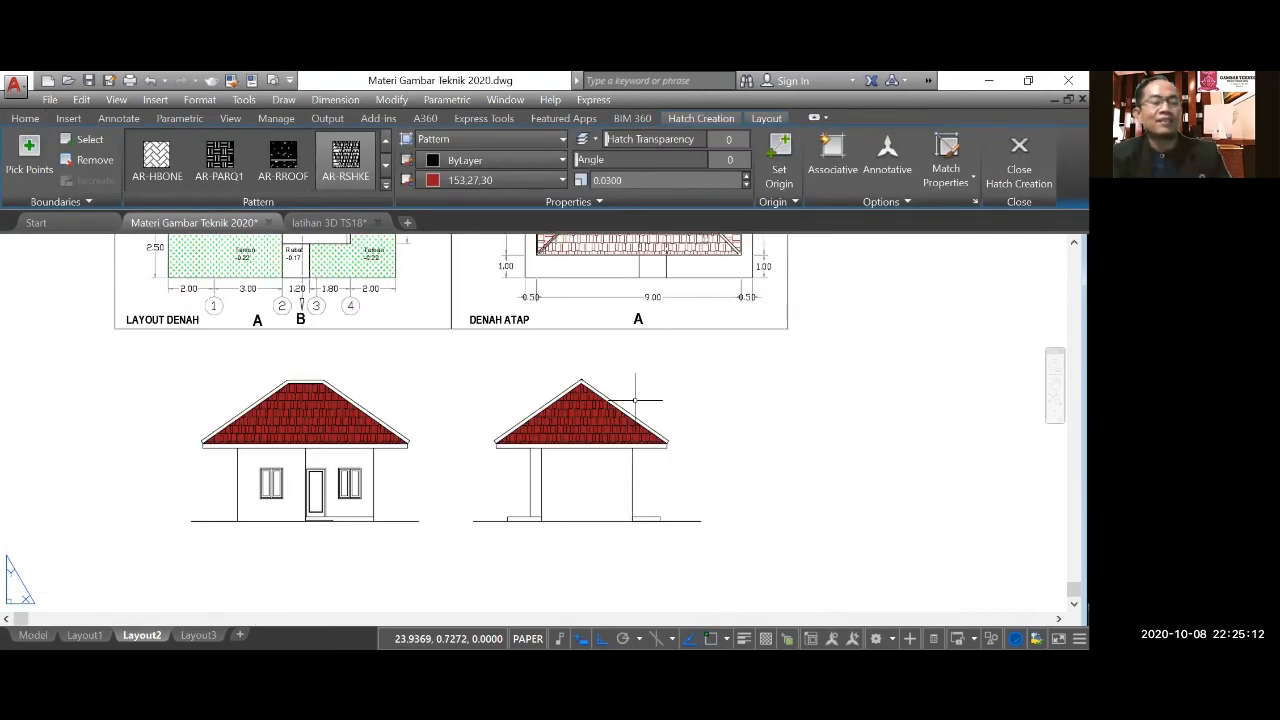
pyautogui.press('Return')
# Place a multiline text label reading "Tampak Depan (A)" below the front elevation's ground line, with text height 0.2000.
pyautogui.scroll(-2, 663, 400)
pyautogui.scroll(2, 481, 483)
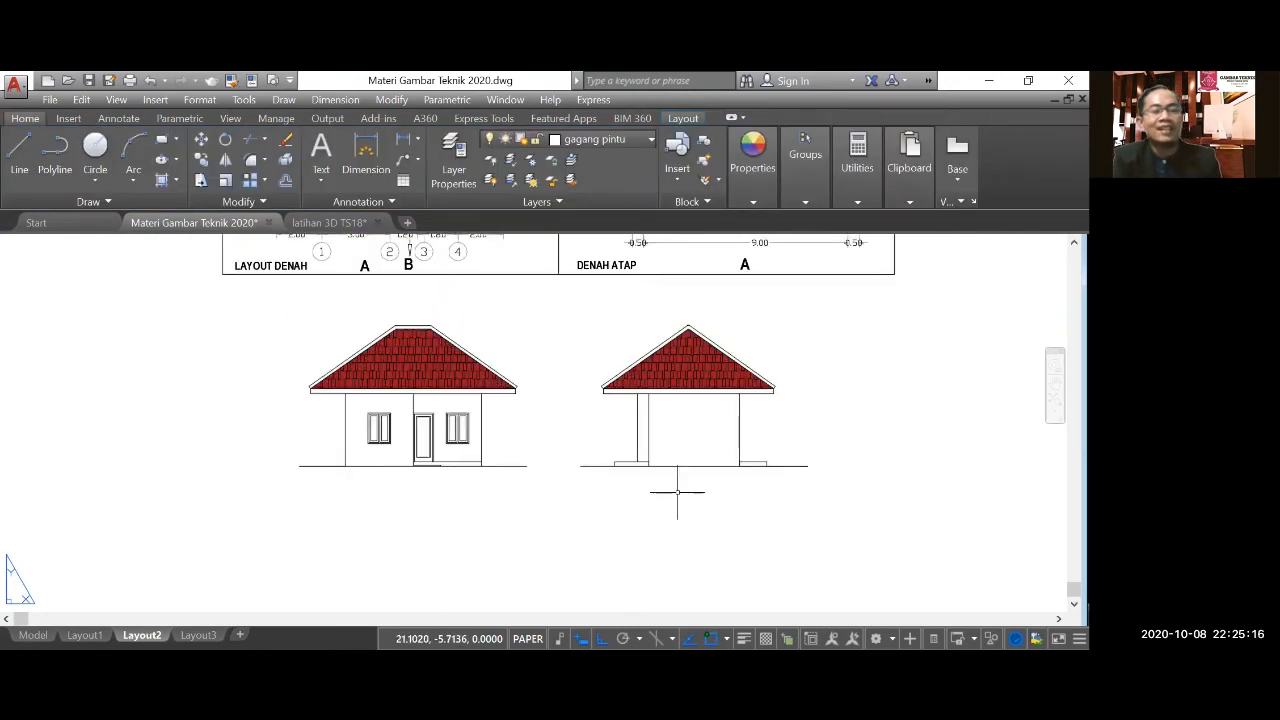
pyautogui.scroll(-4, 592, 533)
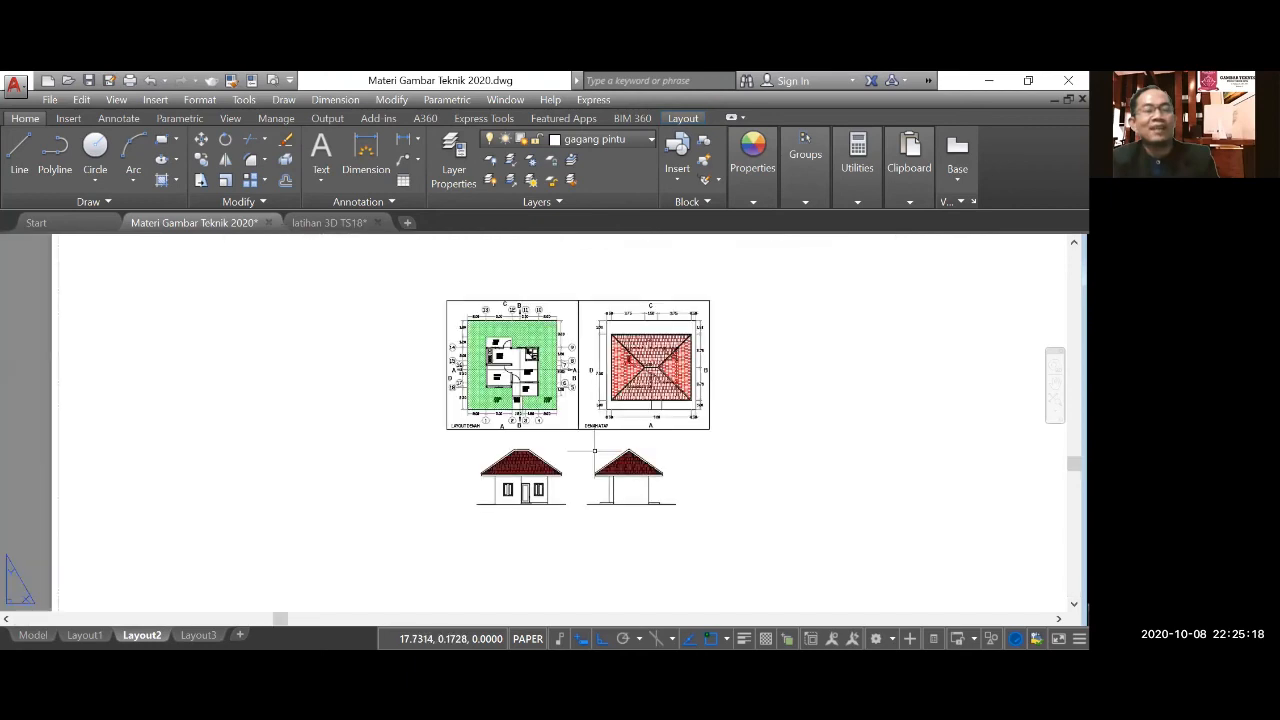
pyautogui.scroll(2, 570, 350)
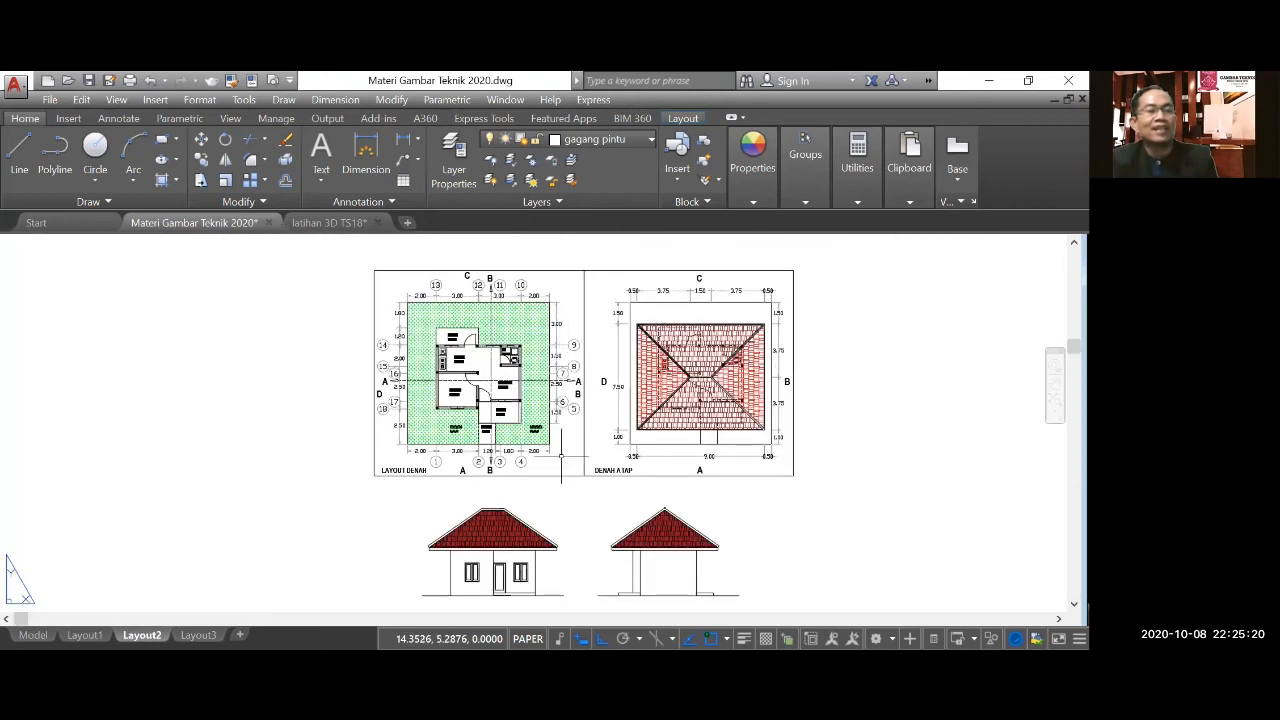
pyautogui.scroll(-2, 555, 455)
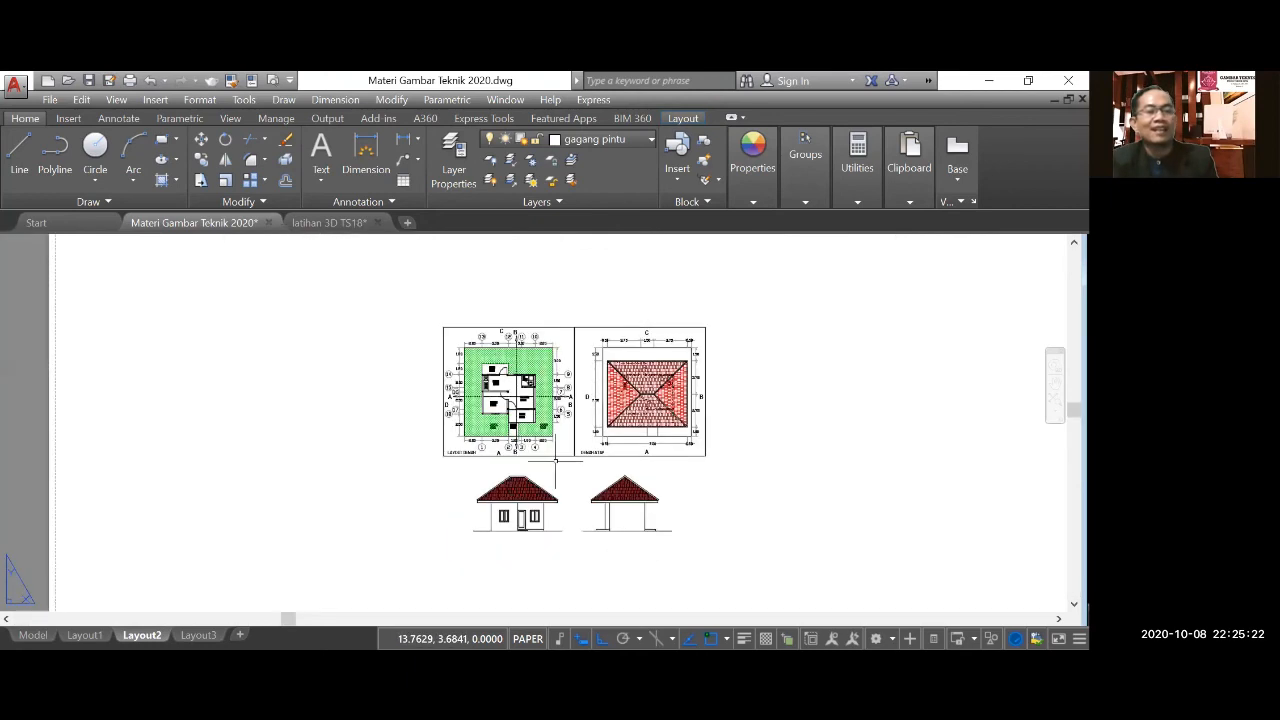
pyautogui.scroll(2, 545, 544)
pyautogui.click(321, 157)
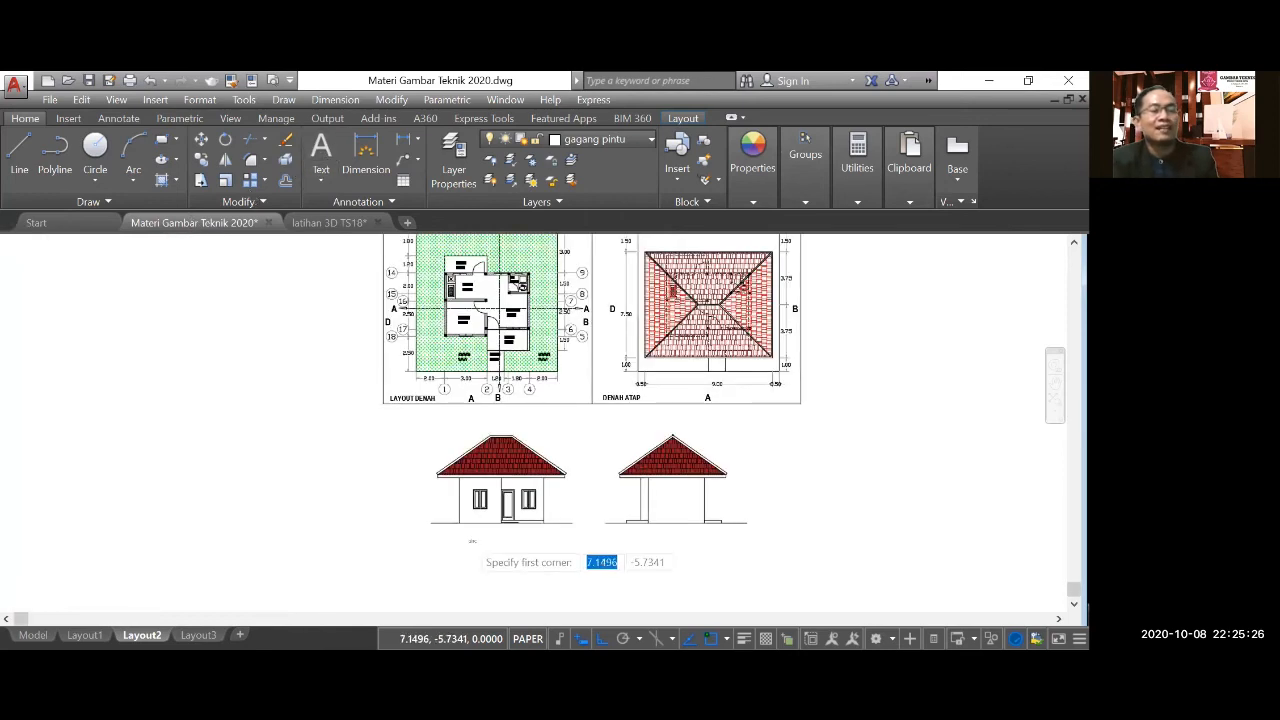
pyautogui.scroll(4, 472, 540)
pyautogui.click(448, 507)
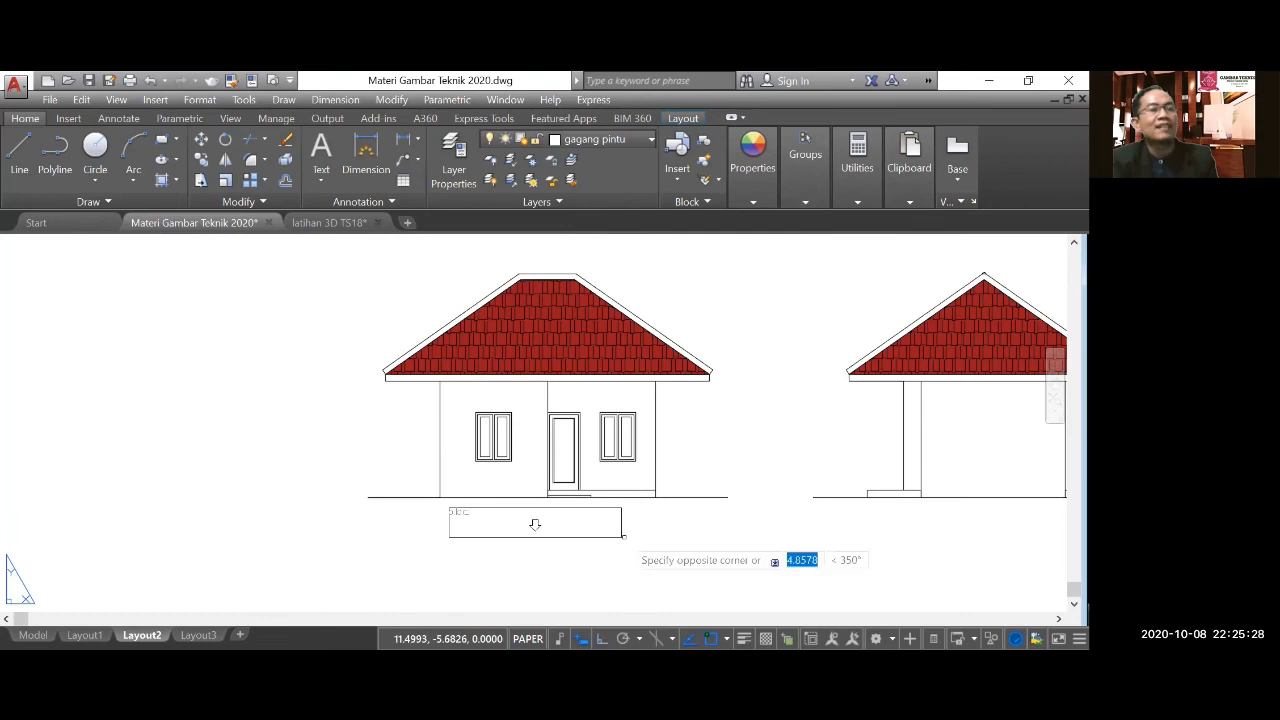
pyautogui.press('Escape')
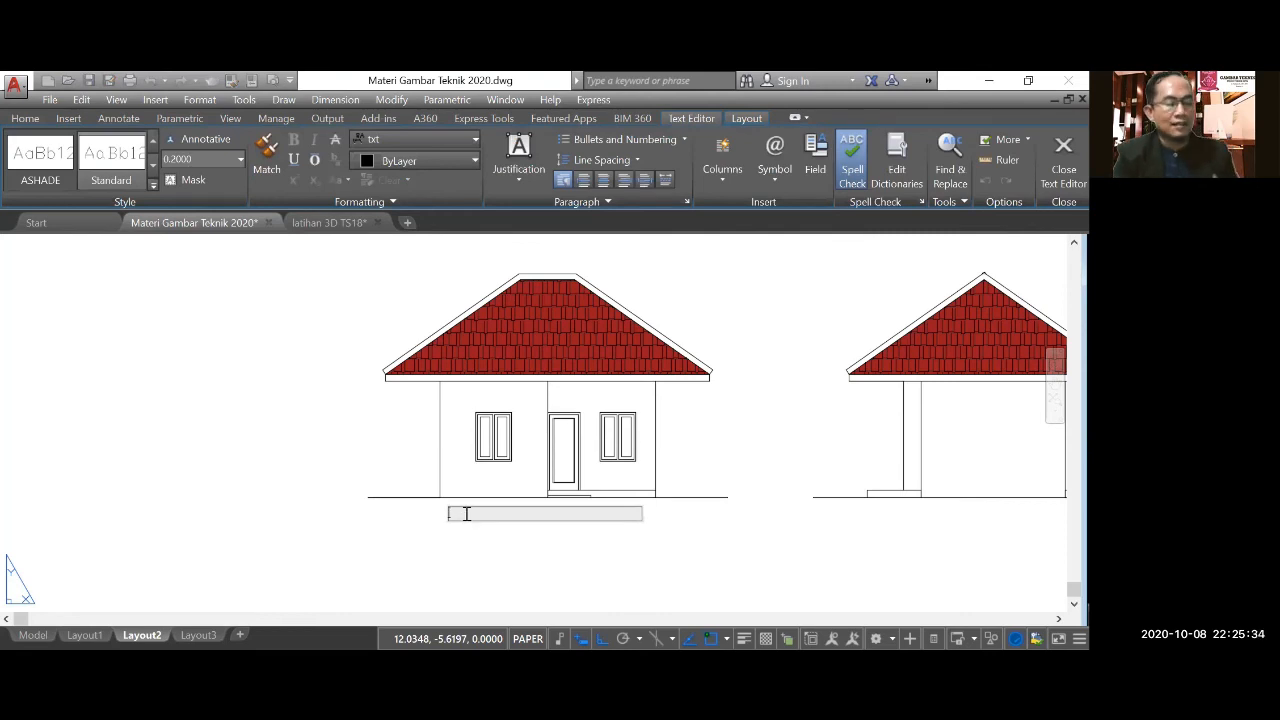
pyautogui.write('Ta')
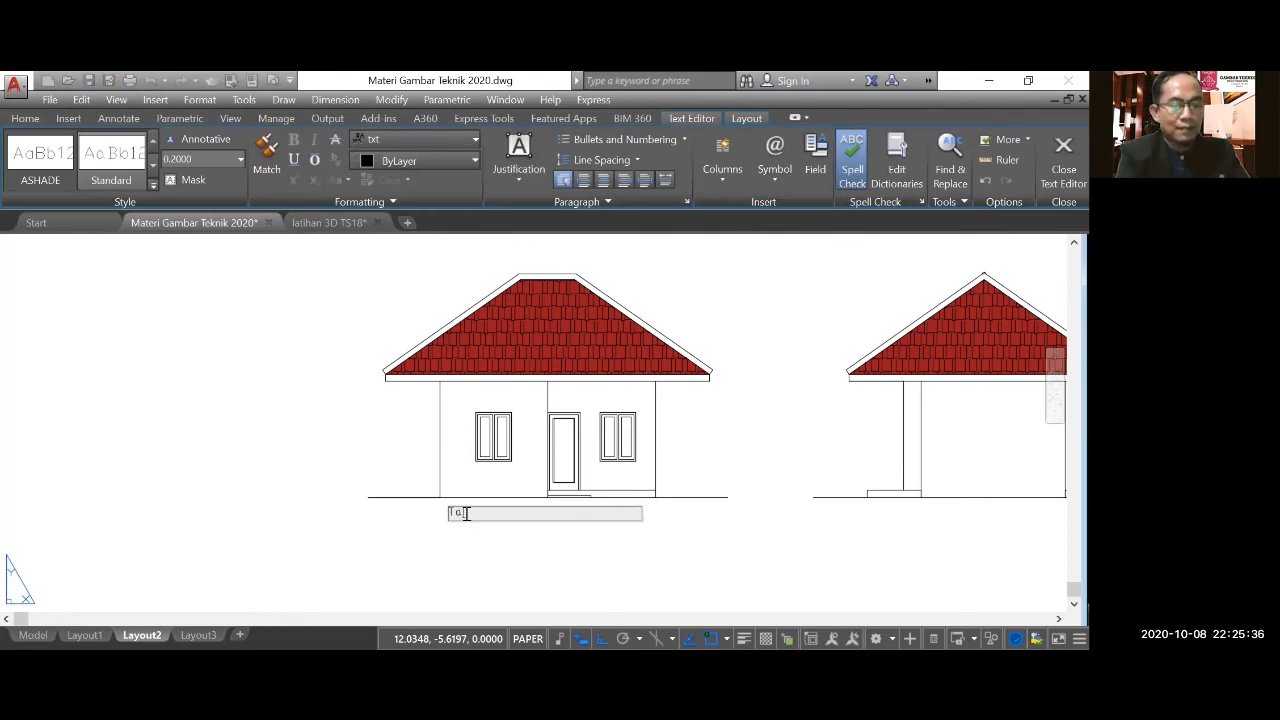
pyautogui.write('mpak')
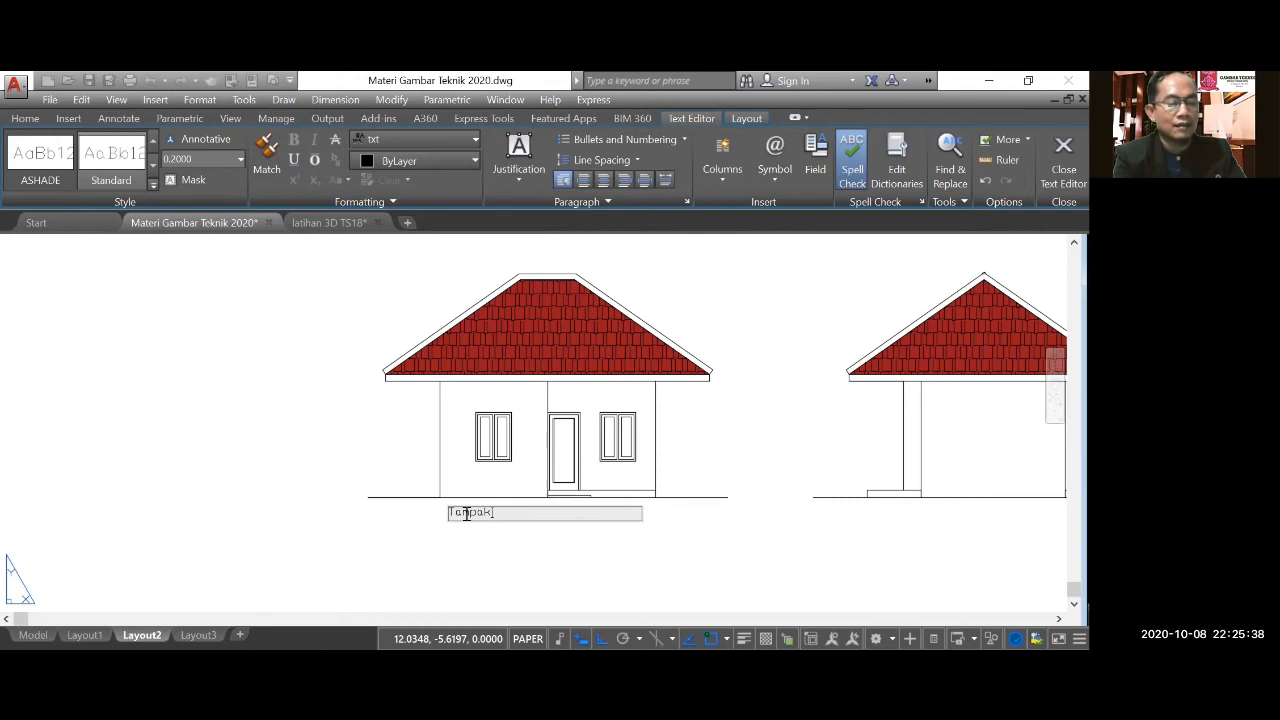
pyautogui.write(' Depan')
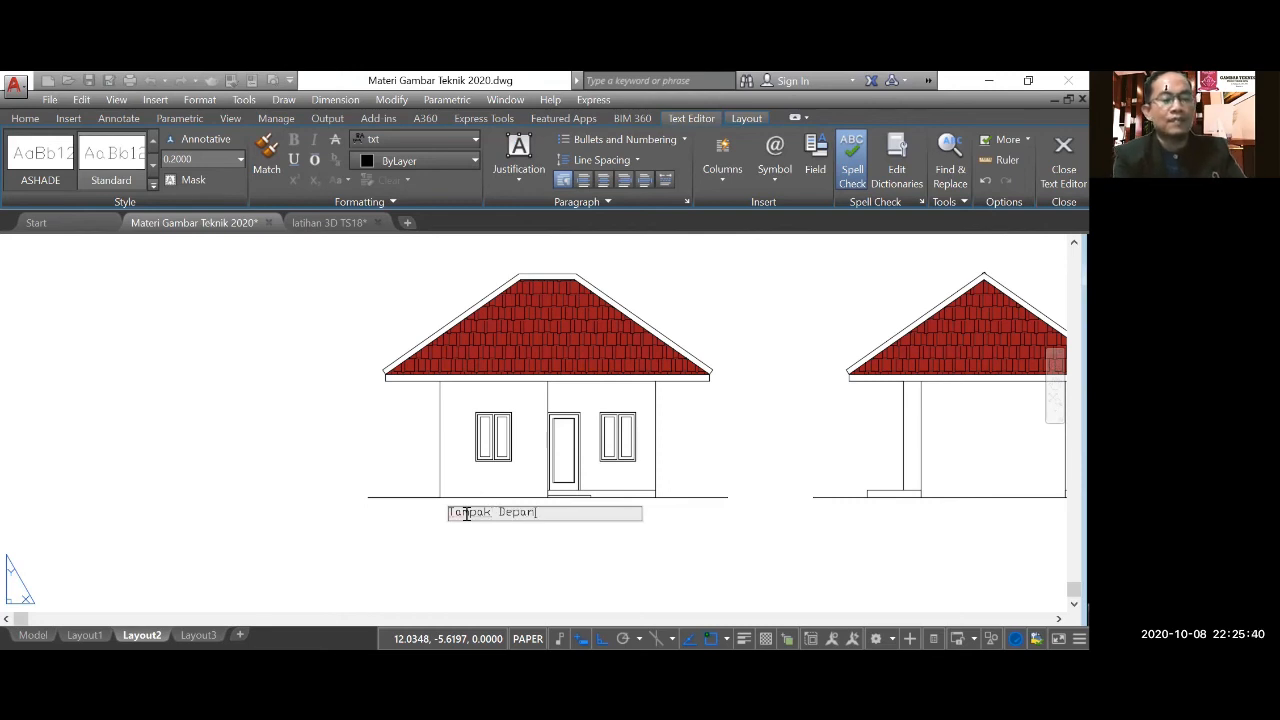
pyautogui.write(' (')
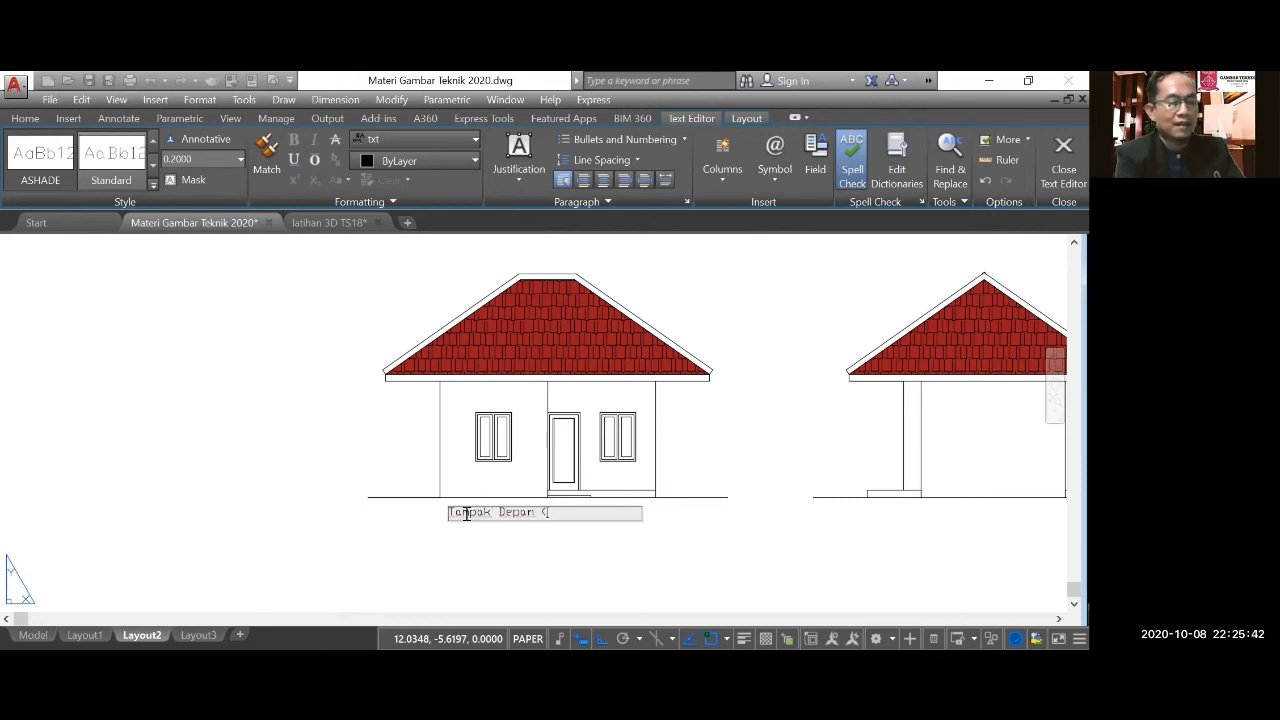
pyautogui.write('A)')
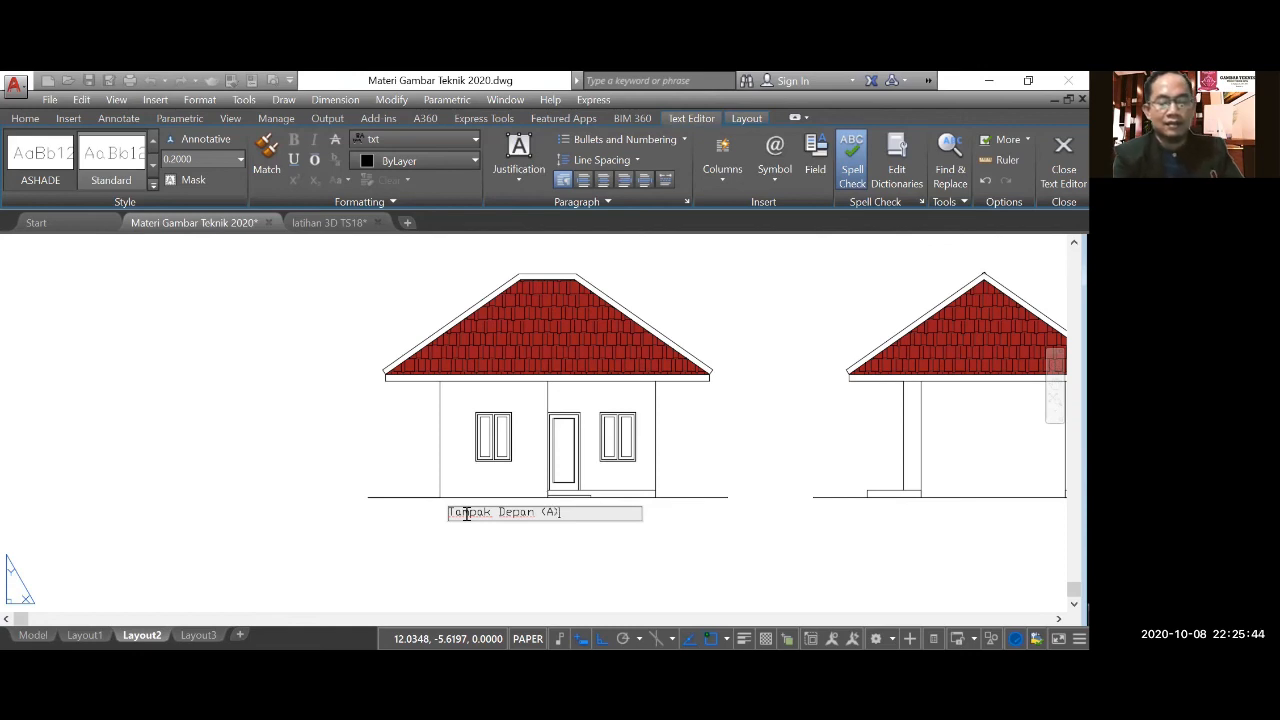
# Underline the whole "Tampak Depan (A)" label and finish editing it.
pyautogui.hotkey('shift', 'Left')
pyautogui.hotkey('shift', 'Left')
pyautogui.hotkey('shift', 'Left')
pyautogui.hotkey('shift', 'Left')
pyautogui.hotkey('shift', 'Left')
pyautogui.hotkey('shift', 'Left')
pyautogui.hotkey('shift', 'Left')
pyautogui.hotkey('shift', 'Left')
pyautogui.hotkey('shift', 'Left')
pyautogui.hotkey('shift', 'Left')
pyautogui.hotkey('shift', 'Left')
pyautogui.hotkey('shift', 'Left')
pyautogui.hotkey('shift', 'Left')
pyautogui.hotkey('shift', 'Left')
pyautogui.hotkey('shift', 'Left')
pyautogui.hotkey('shift', 'Left')
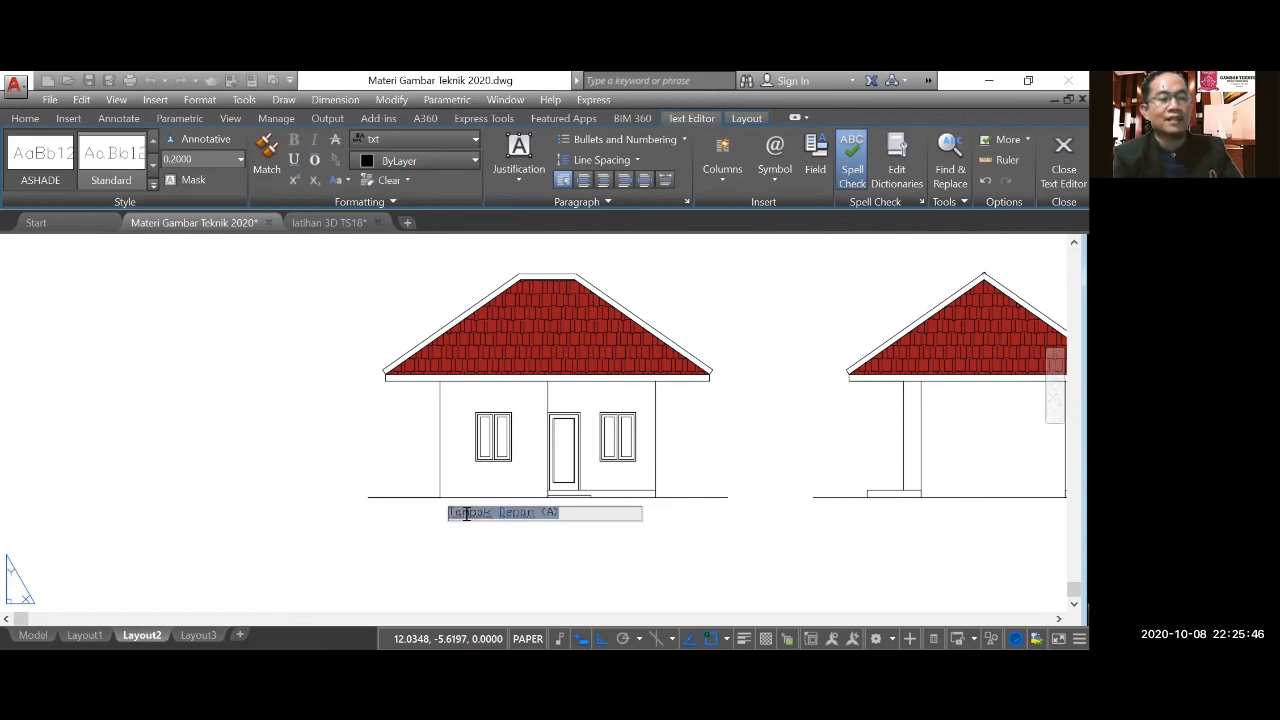
pyautogui.click(293, 160)
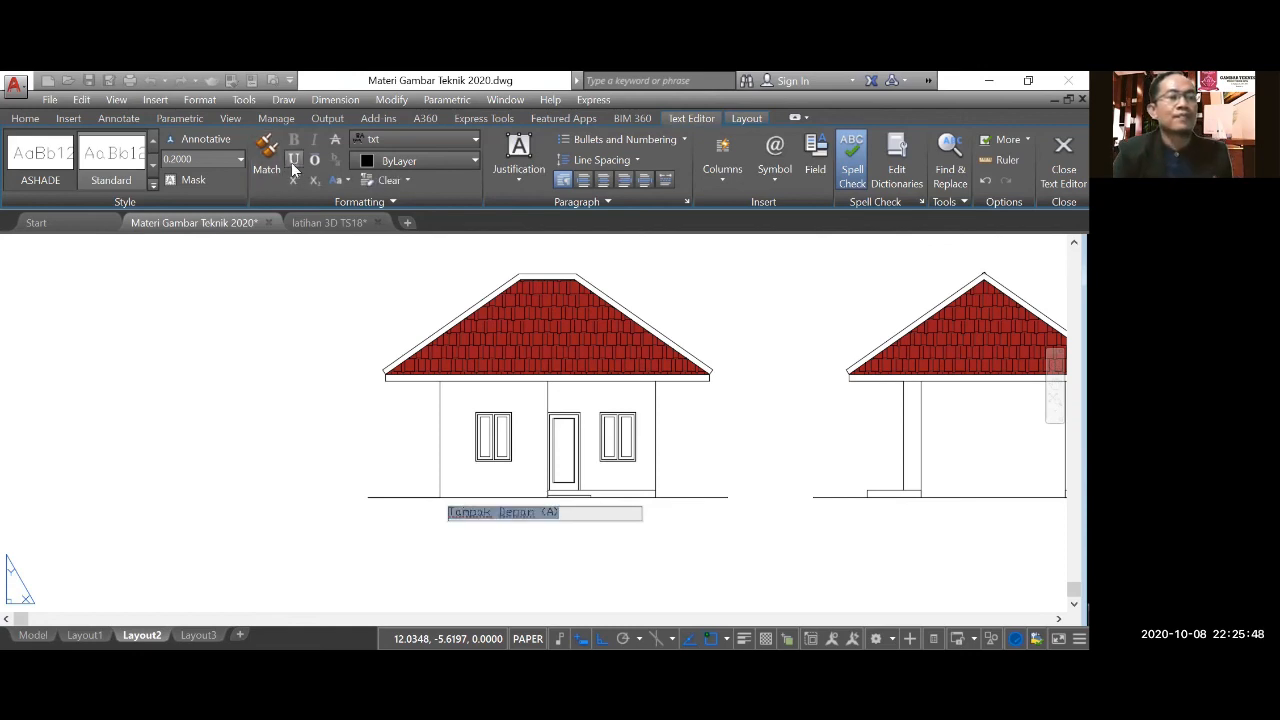
pyautogui.click(486, 551)
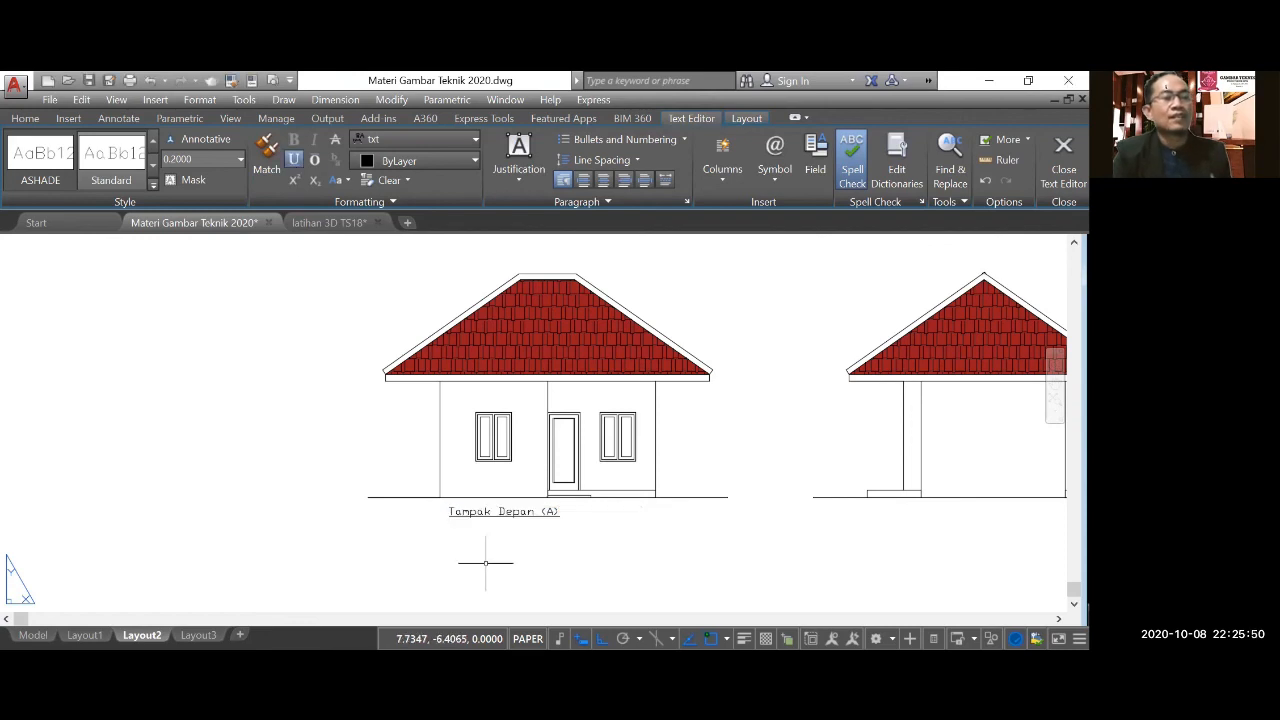
# Copy the front elevation's label horizontally about 12.72 to sit below the side elevation's ground line.
pyautogui.click(203, 157)
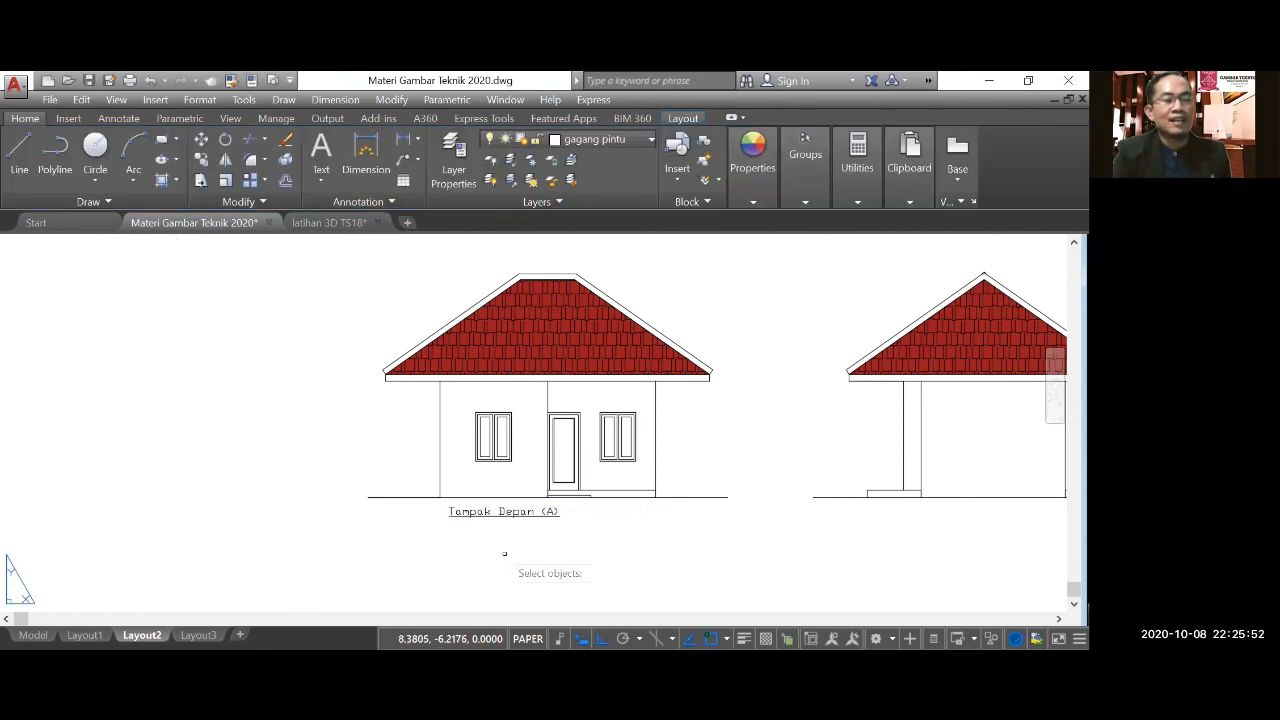
pyautogui.press('Return')
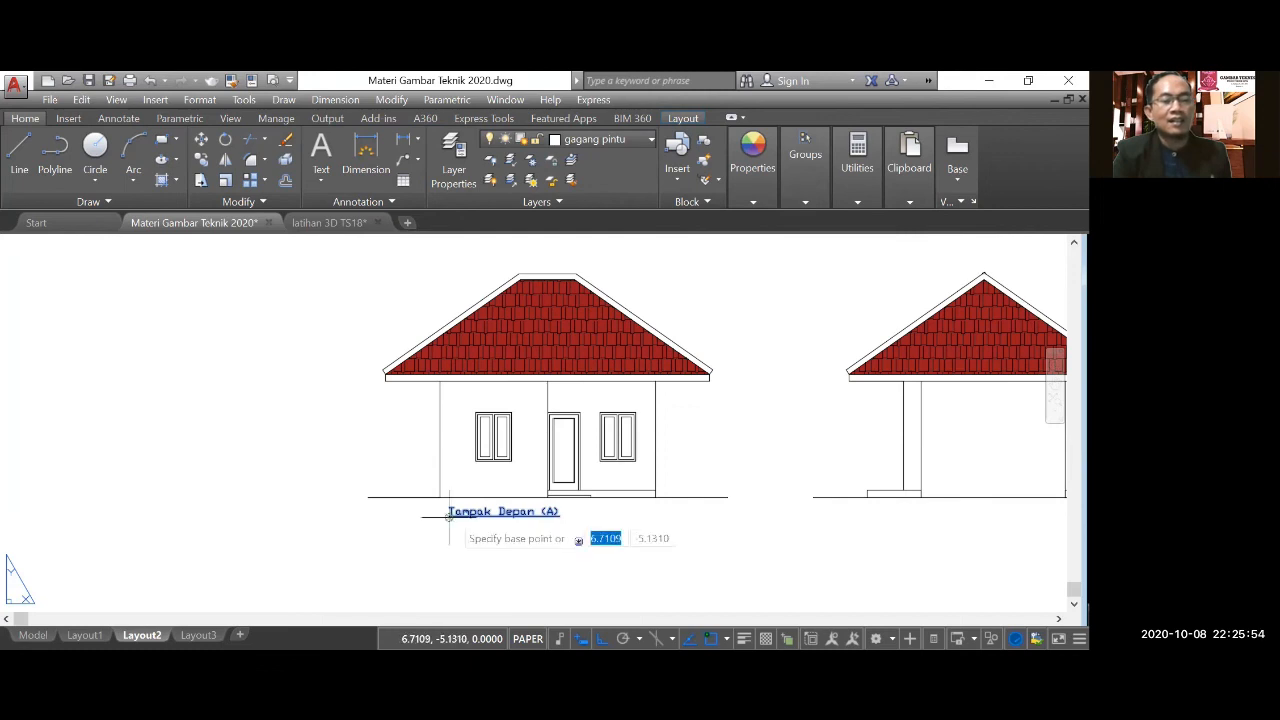
pyautogui.click(449, 517)
pyautogui.scroll(-2, 449, 517)
pyautogui.scroll(4, 673, 532)
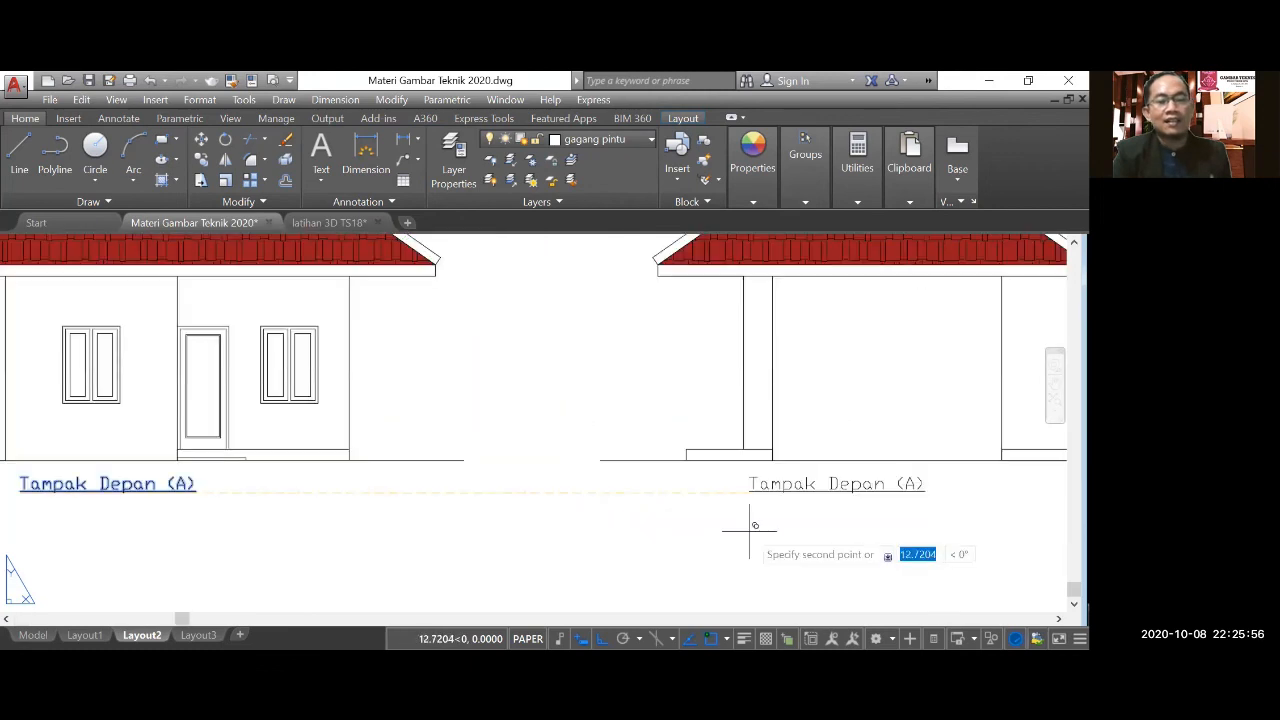
pyautogui.click(749, 531)
pyautogui.scroll(-4, 560, 534)
pyautogui.press('Escape')
# Change the copied label under the side elevation to read "Tampak Samping (B)" and finish editing it.
pyautogui.scroll(4, 661, 520)
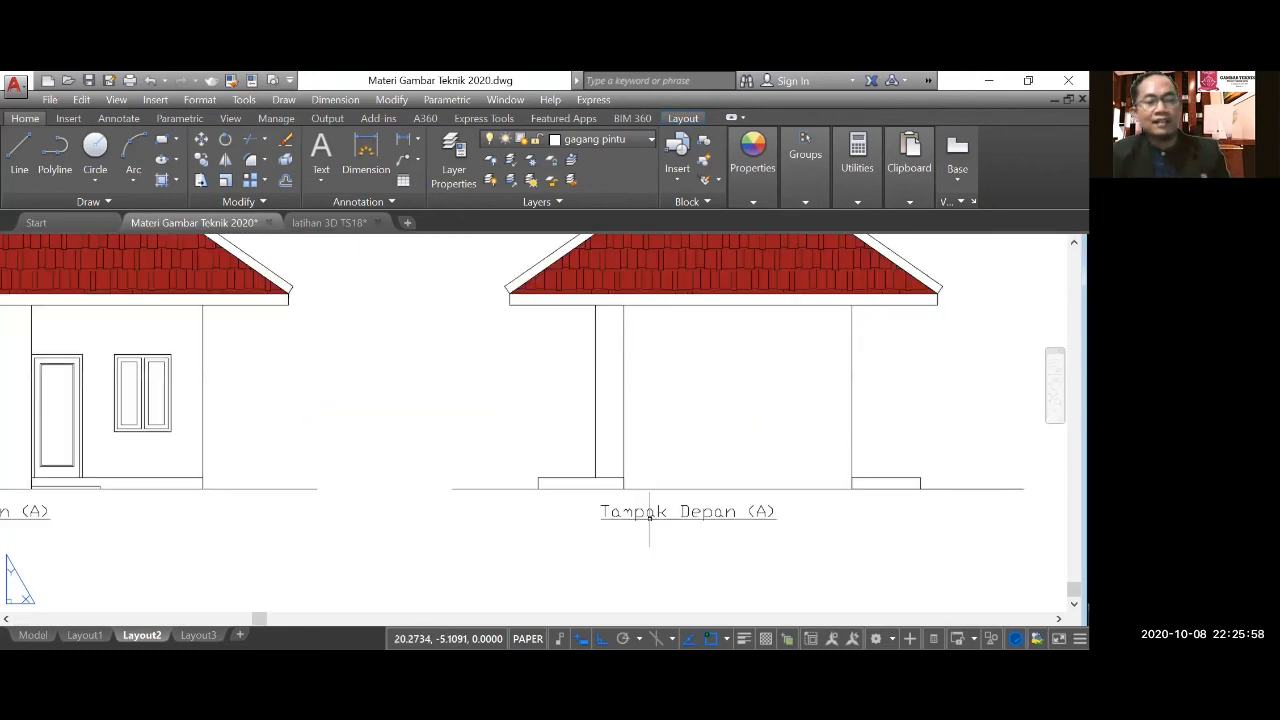
pyautogui.click(649, 514)
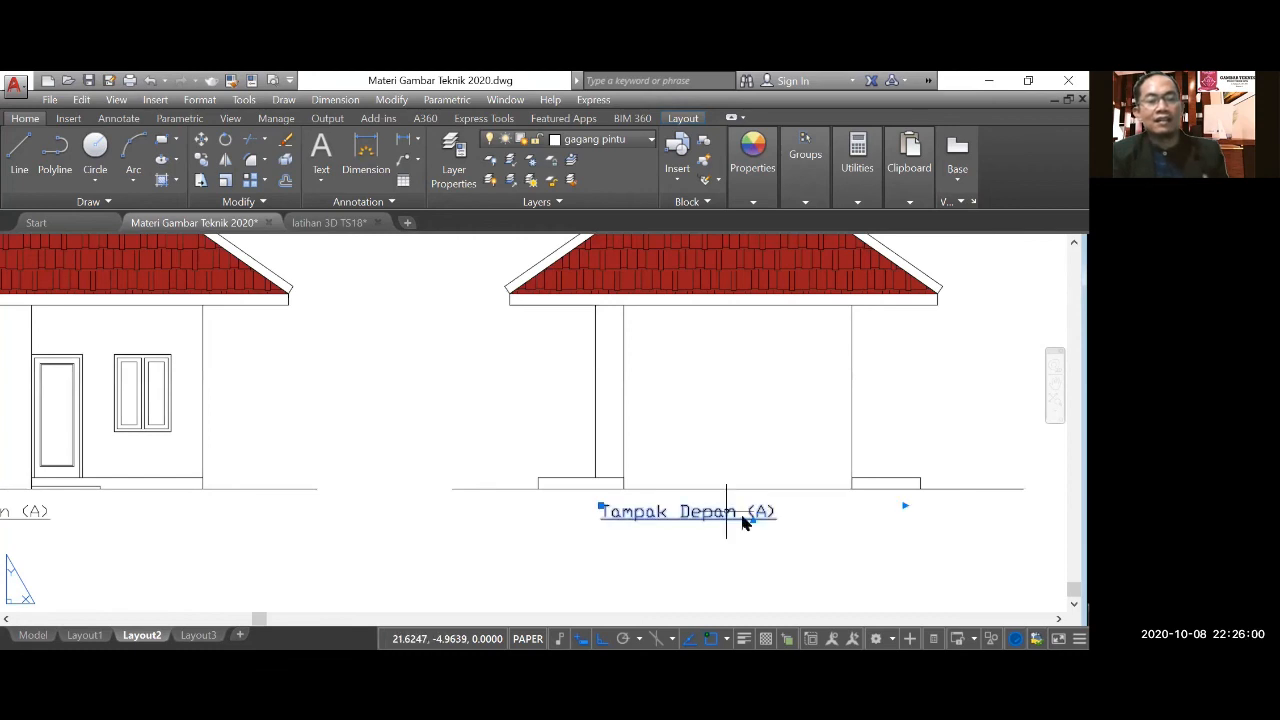
pyautogui.doubleClick(677, 531)
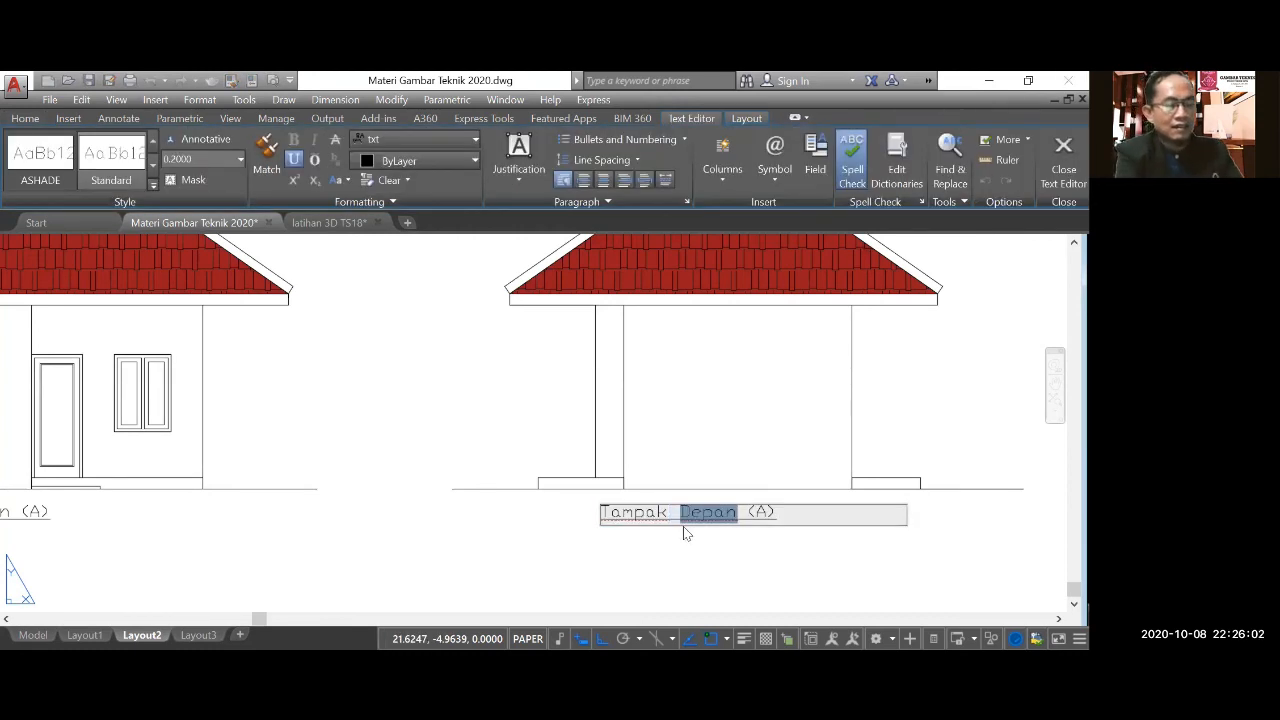
pyautogui.write('Samping')
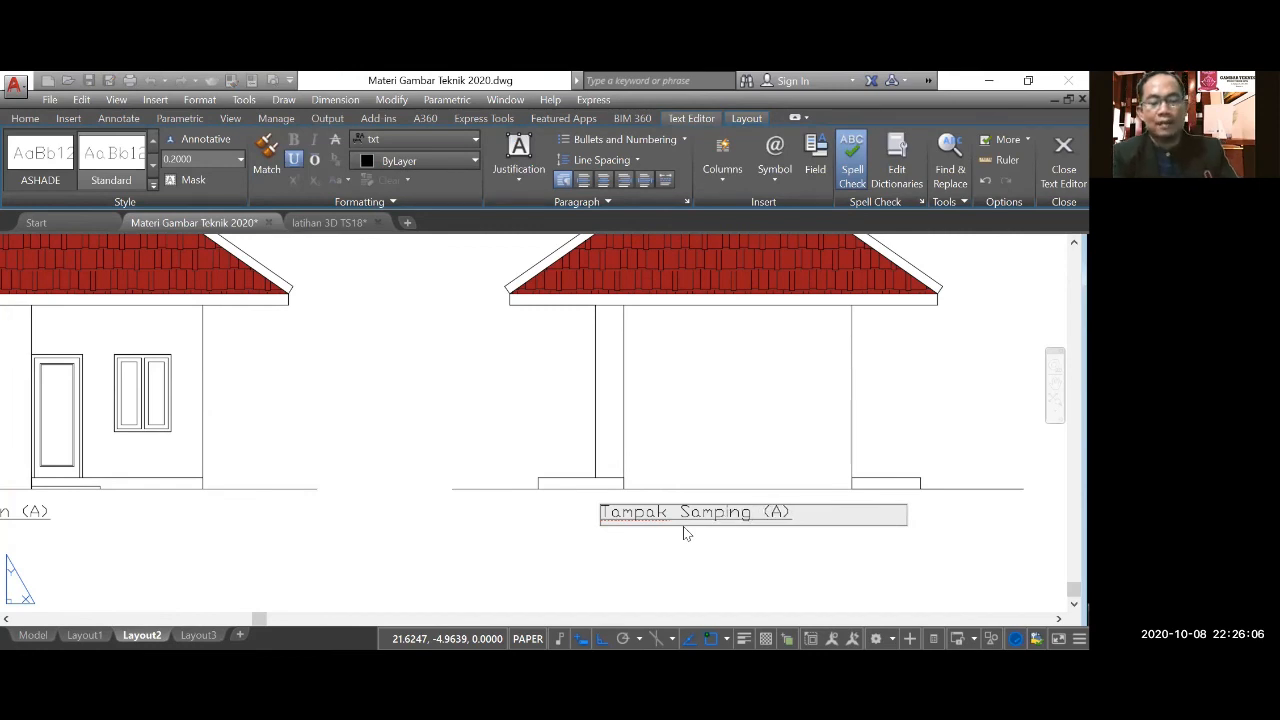
pyautogui.press('BackSpace')
pyautogui.write('B')
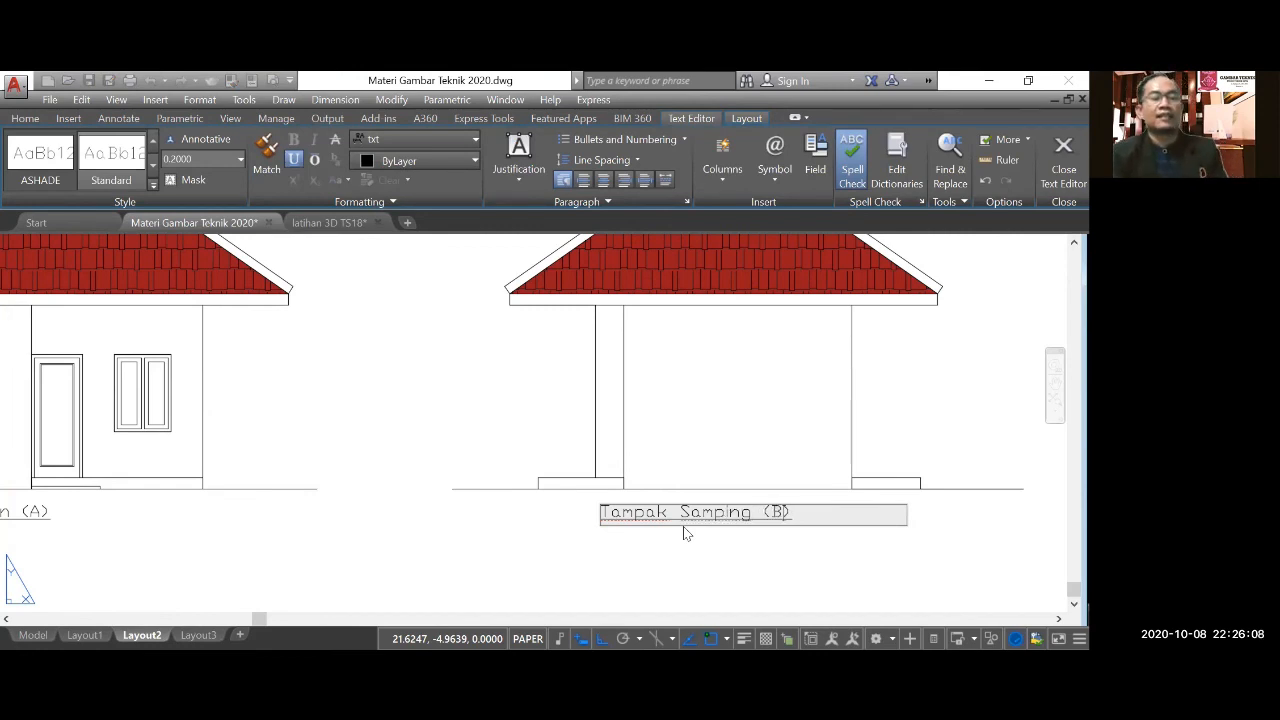
pyautogui.click(500, 514)
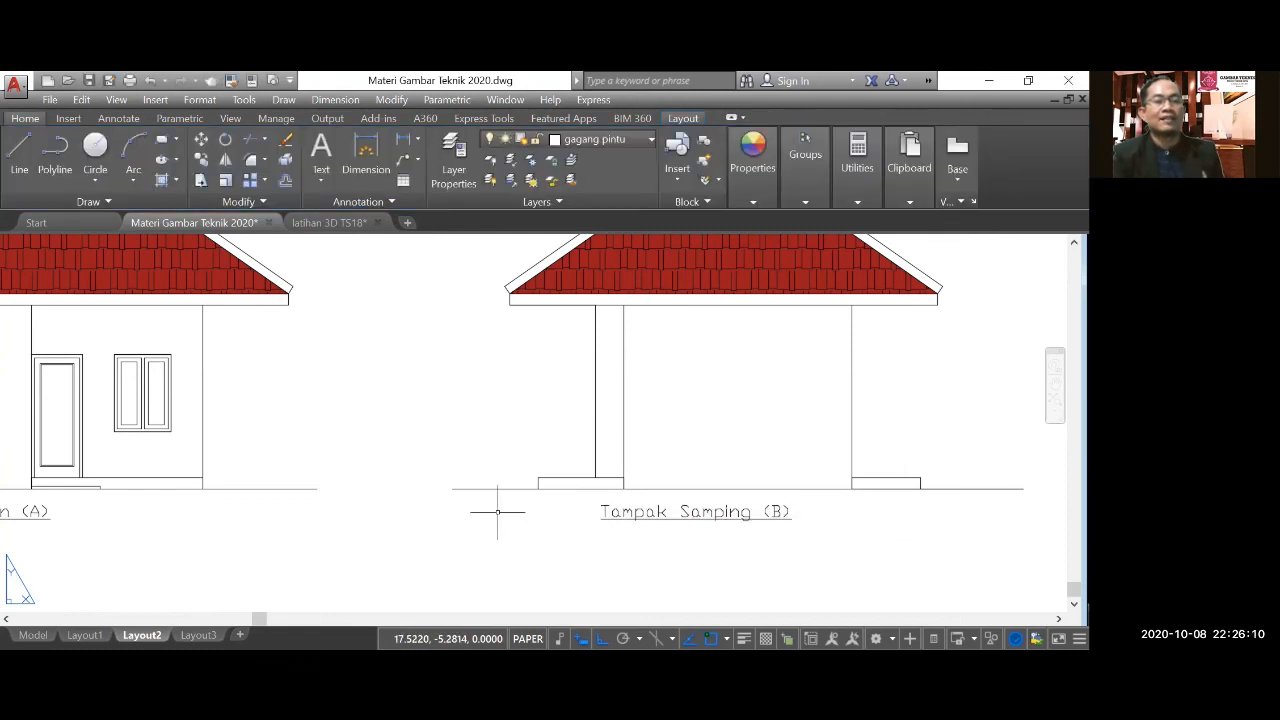
# Draw a rectangular frame around both labelled elevations, just below the frame of the floor and roof plans.
pyautogui.scroll(-5, 505, 480)
pyautogui.click(163, 141)
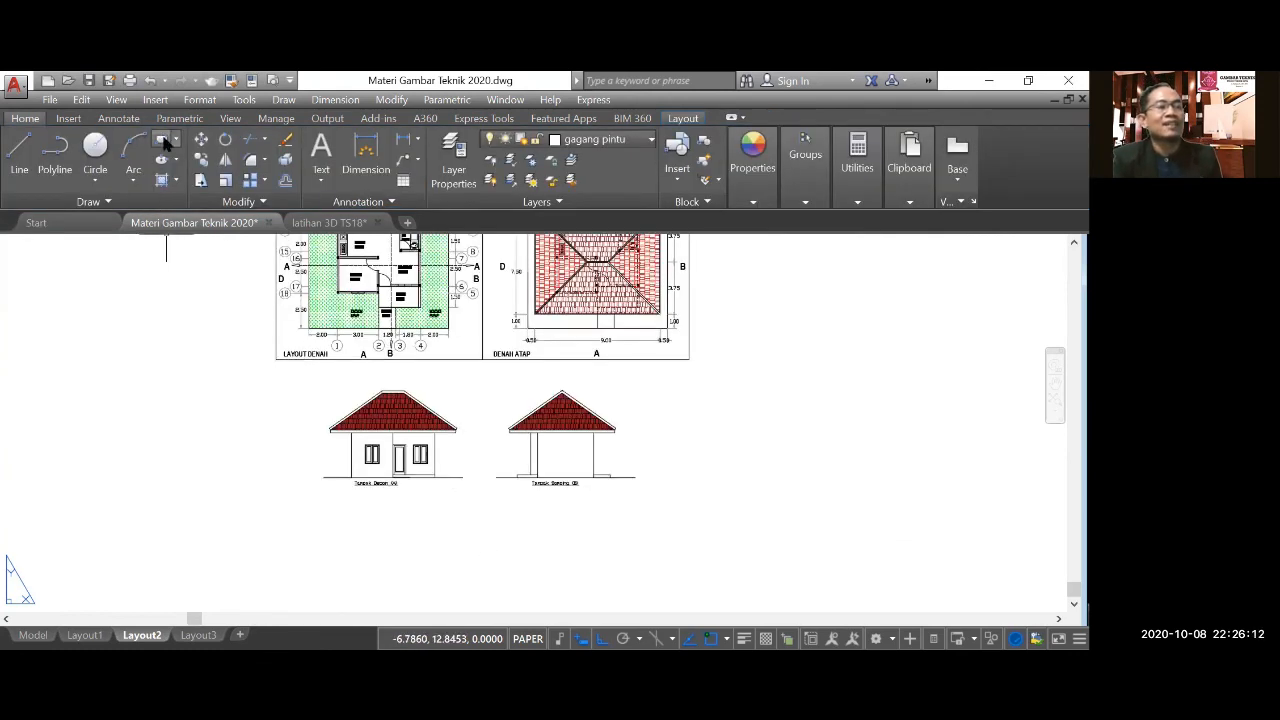
pyautogui.click(306, 376)
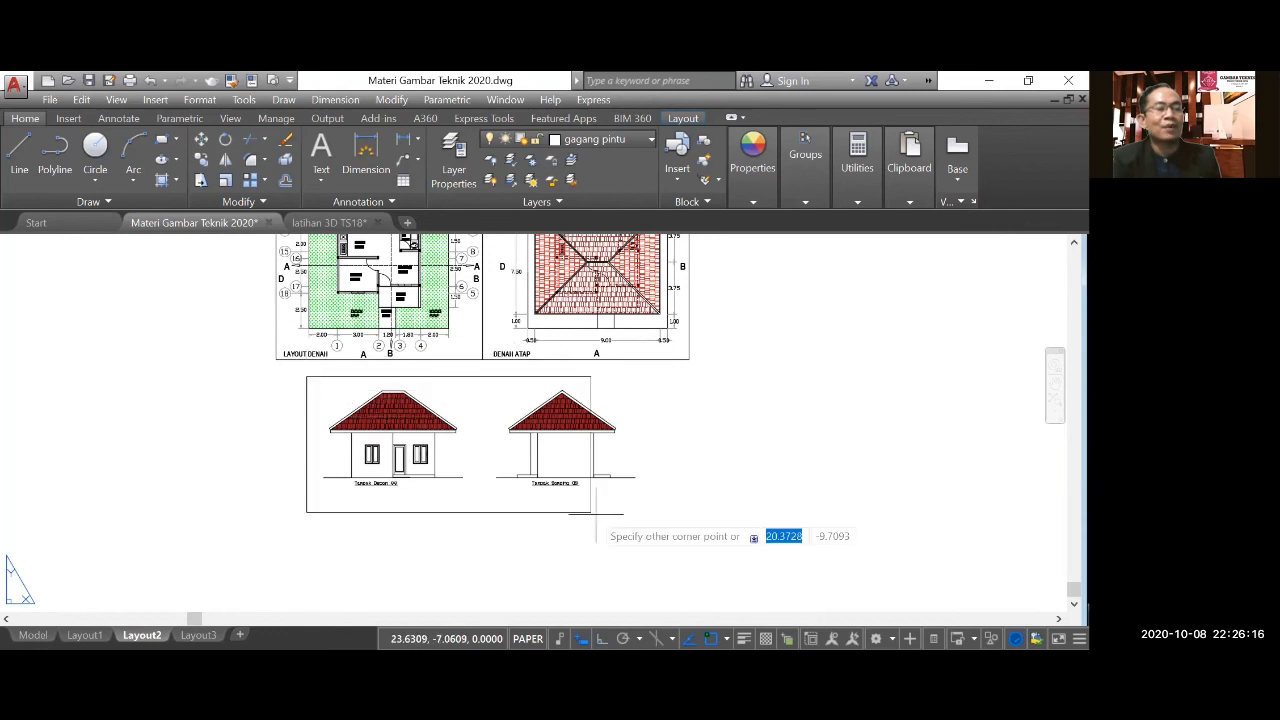
pyautogui.click(660, 505)
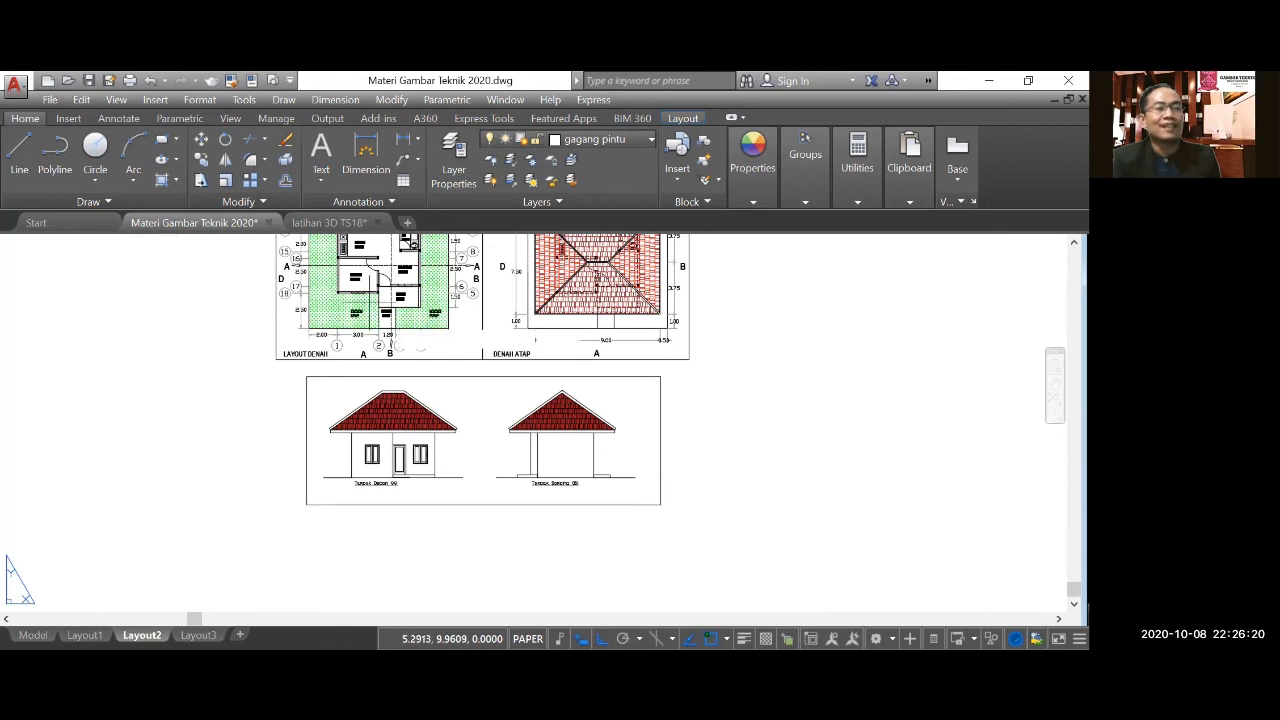
# Draw a vertical dividing line between the two elevations, from the midpoint of the new frame's upper edge to its lower edge.
pyautogui.click(19, 152)
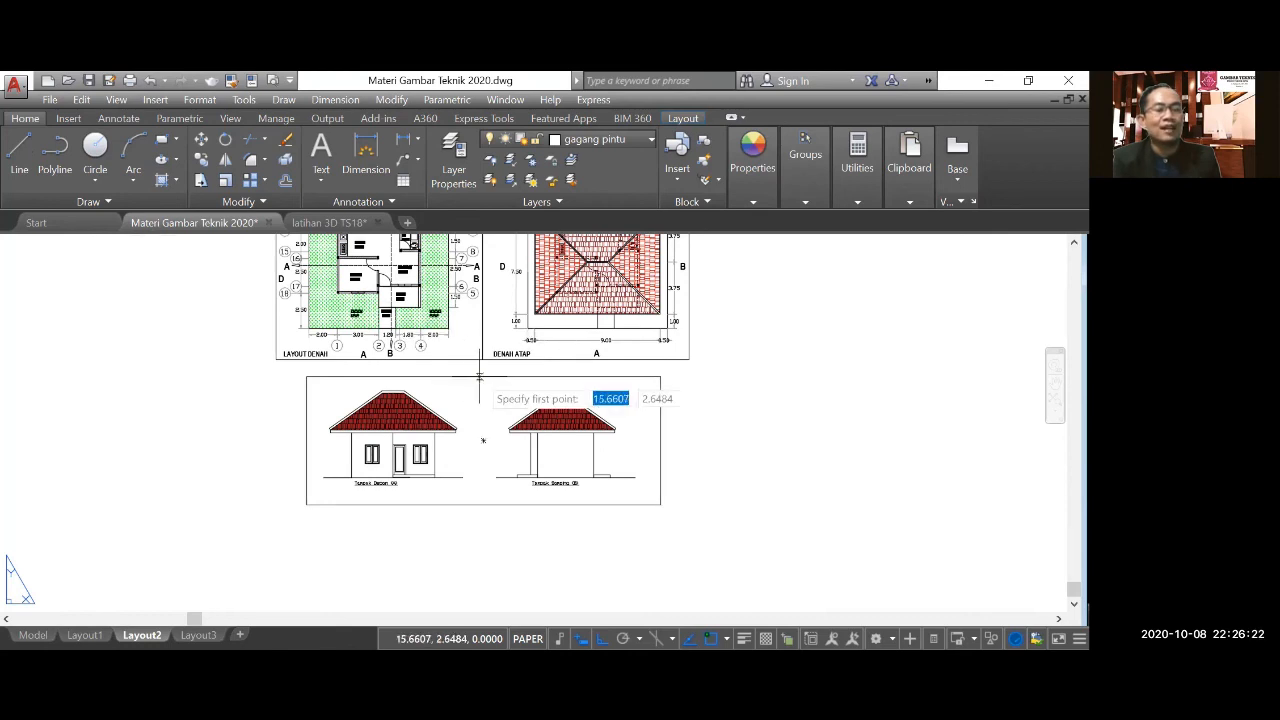
pyautogui.click(483, 440)
pyautogui.click(483, 505)
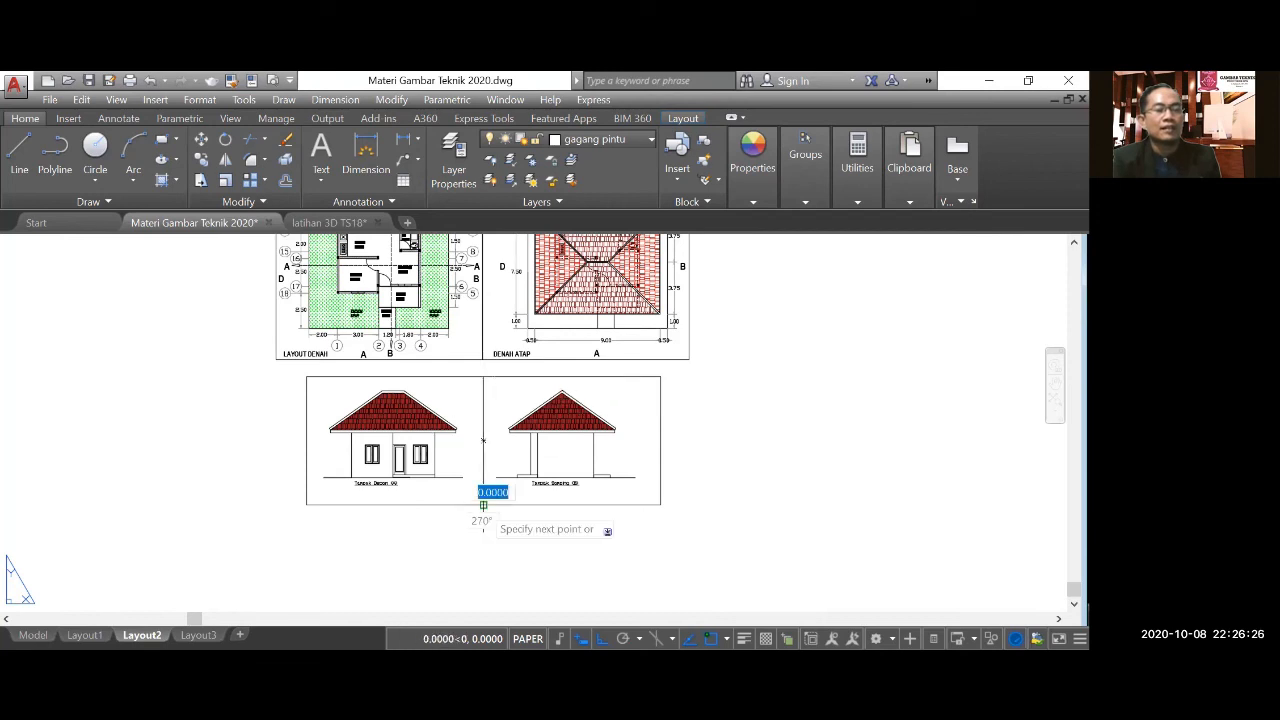
pyautogui.press('Return')
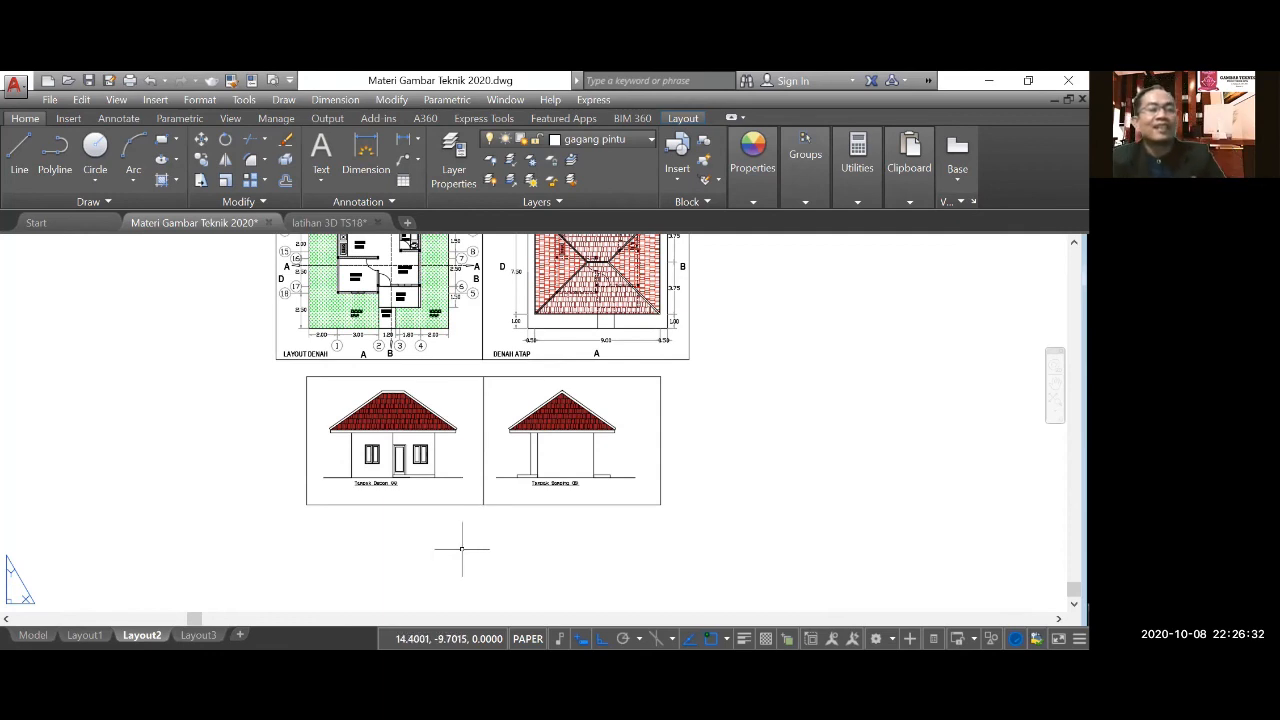
# Examine the framed front and side elevations together with the floor plan and roof plan above them.
pyautogui.scroll(1, 451, 400)
pyautogui.scroll(1, 433, 498)
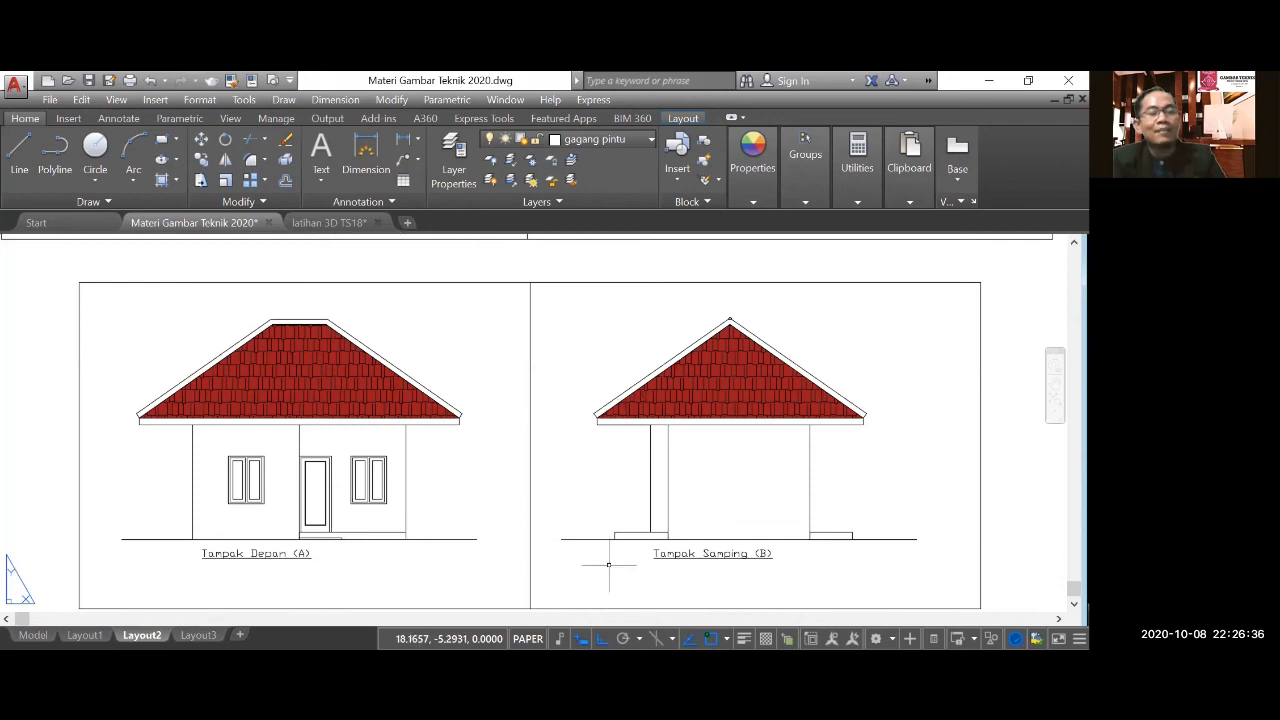
pyautogui.scroll(-2, 466, 578)
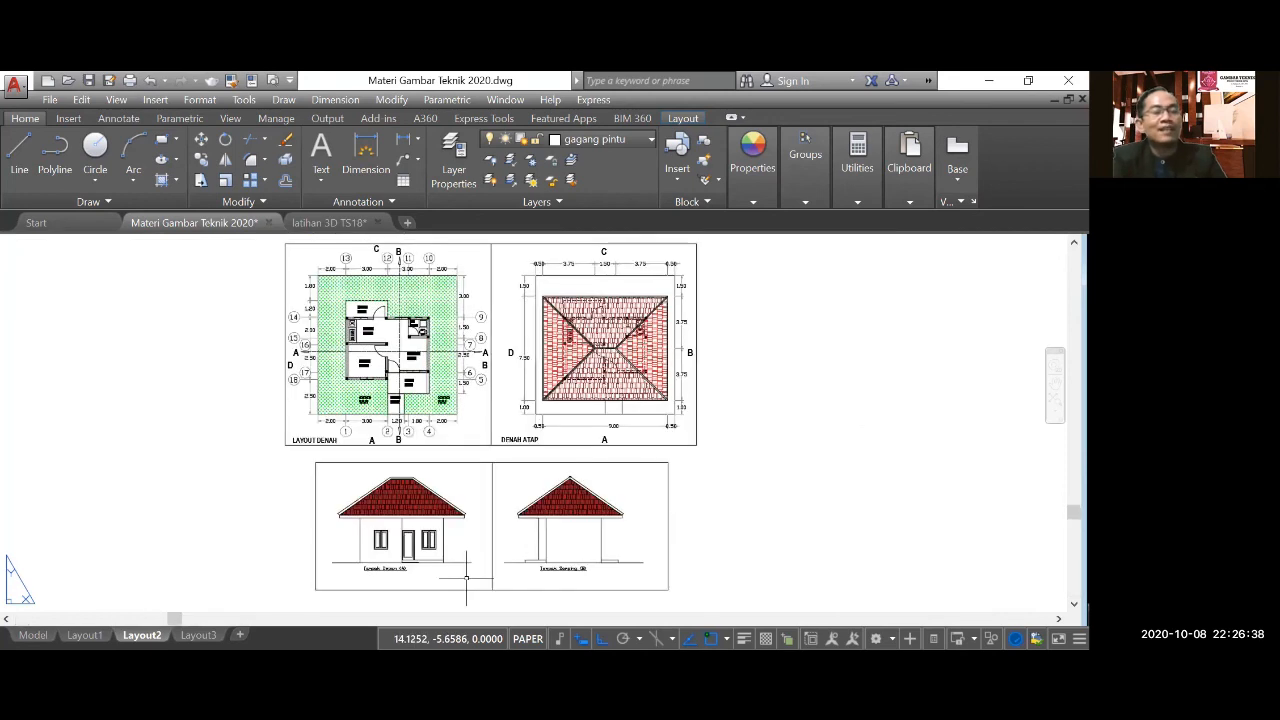
pyautogui.scroll(2, 440, 285)
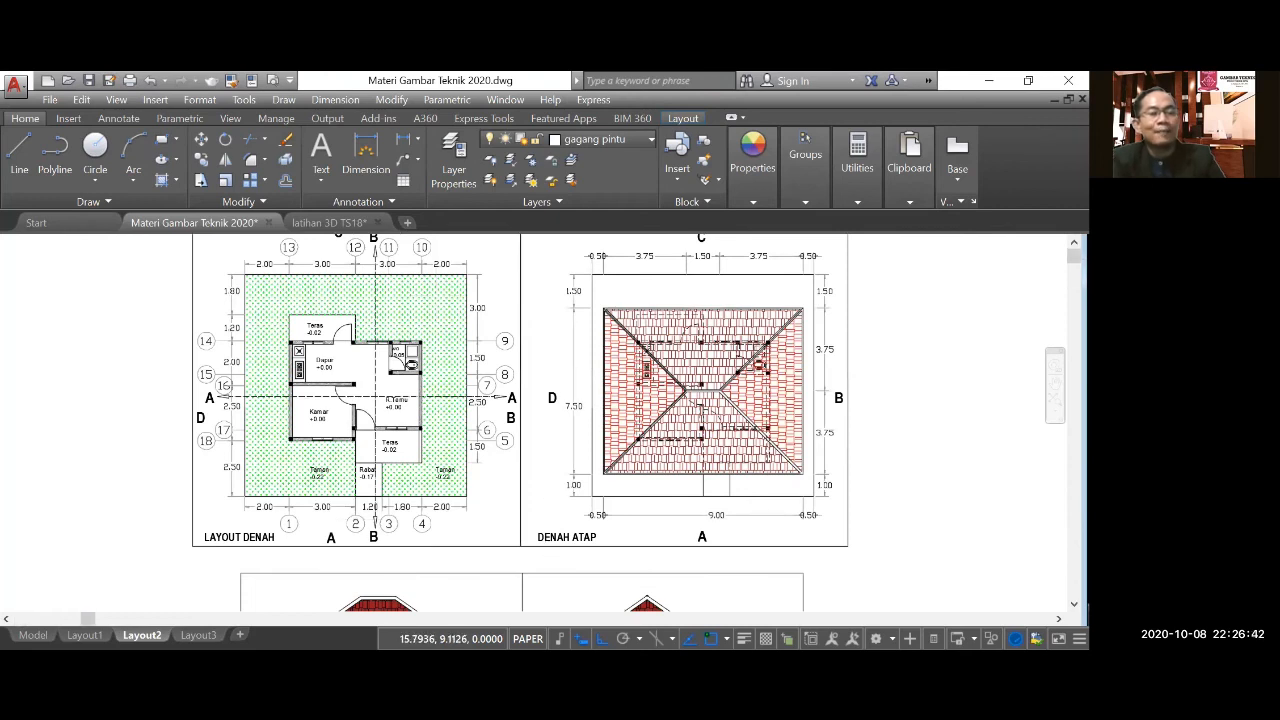
pyautogui.scroll(-2, 504, 366)
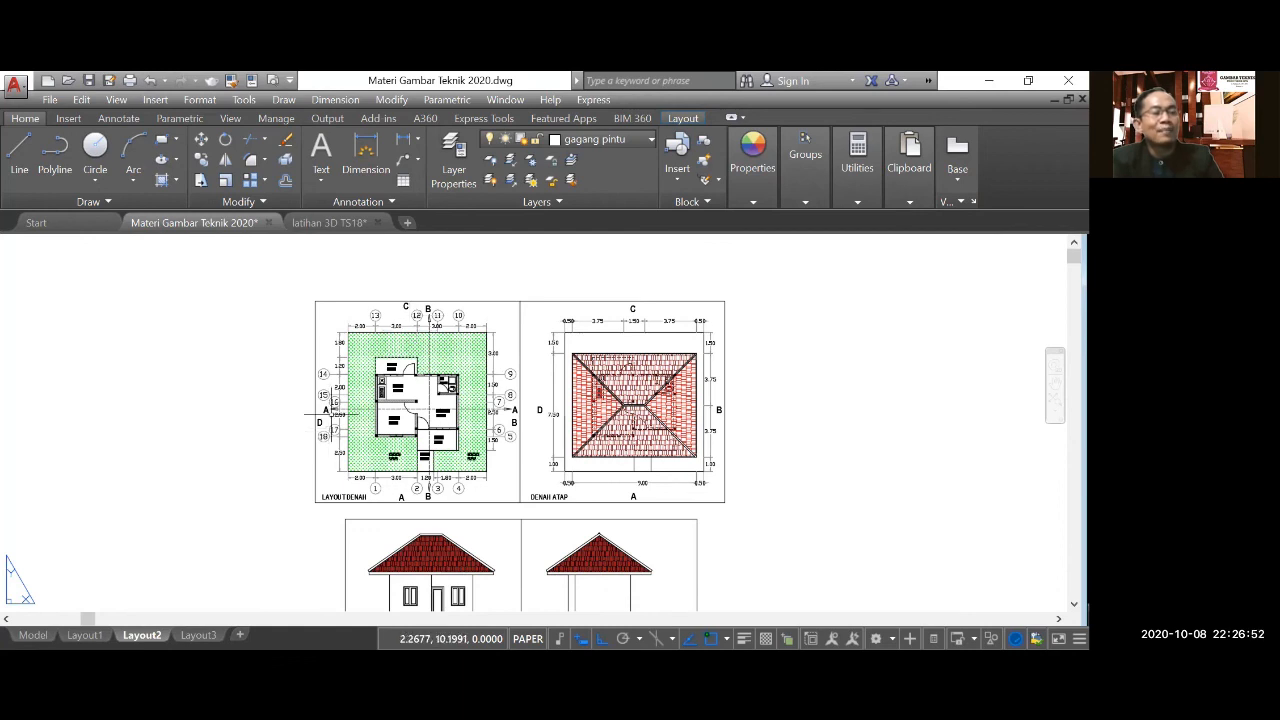
pyautogui.scroll(-2, 333, 411)
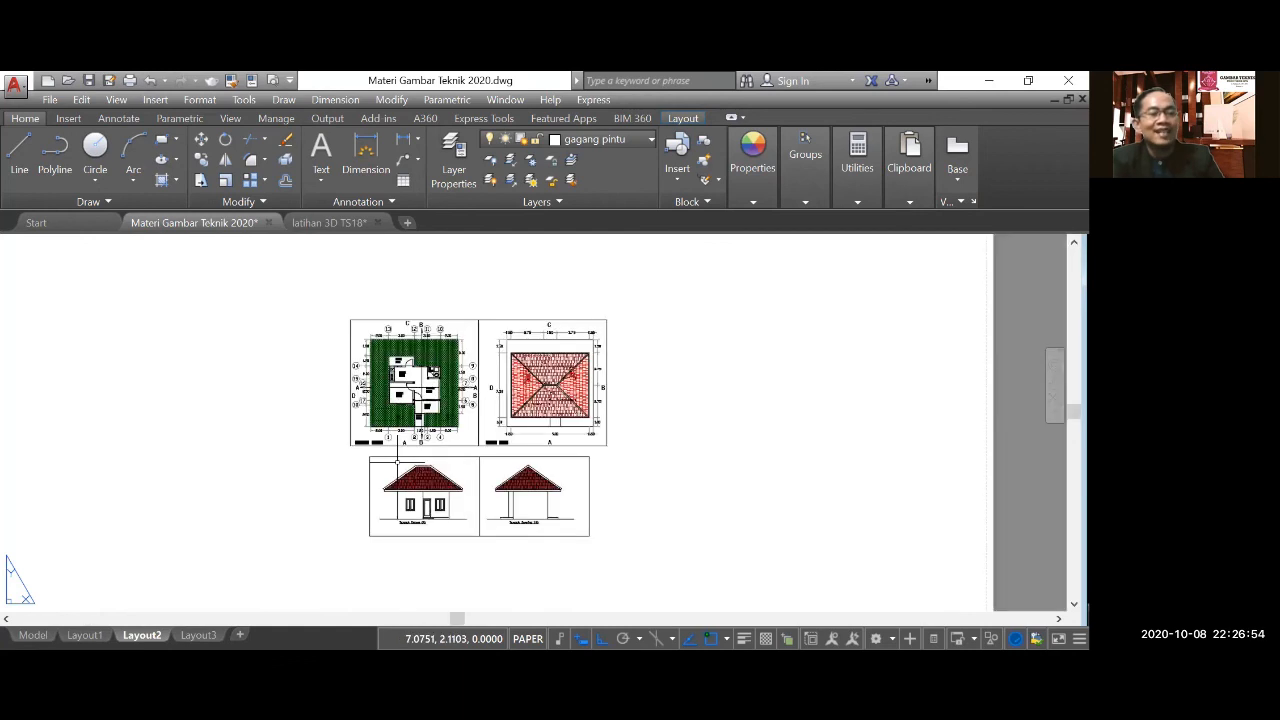
pyautogui.scroll(-4, 397, 461)
pyautogui.scroll(6, 410, 480)
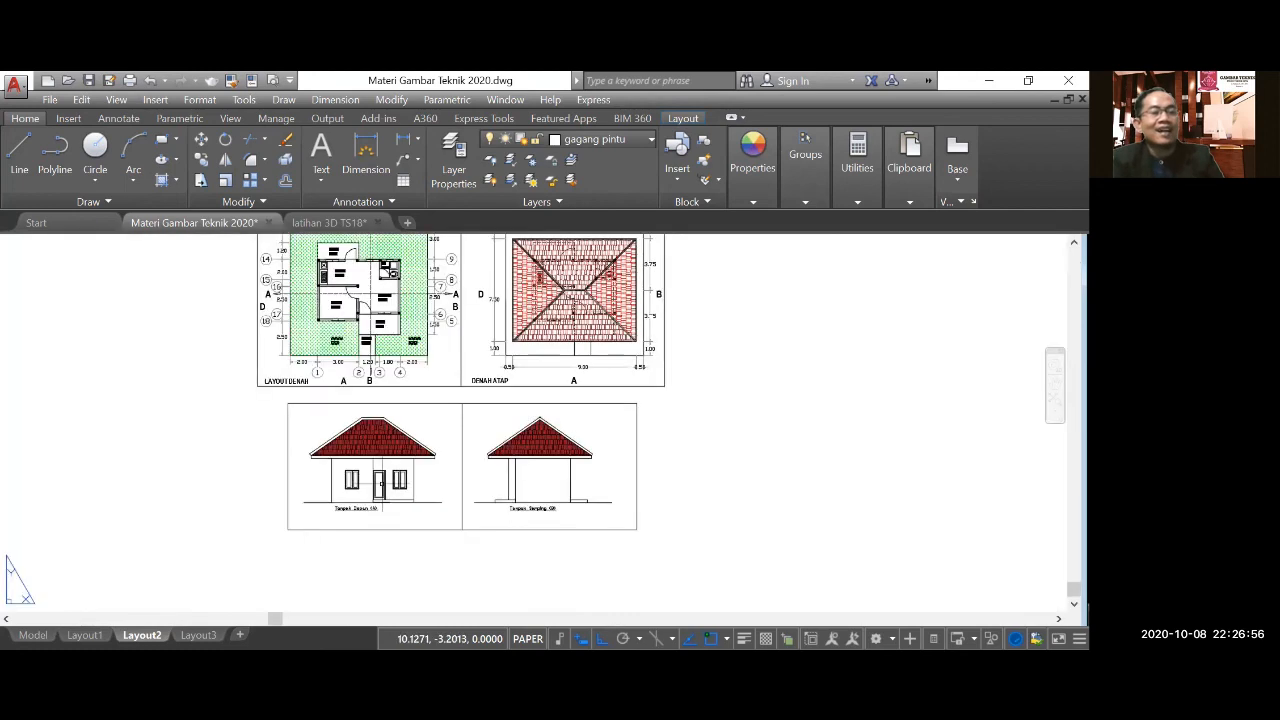
pyautogui.scroll(2, 347, 497)
pyautogui.moveTo(346, 497); pyautogui.dragTo(330, 498, button='middle')
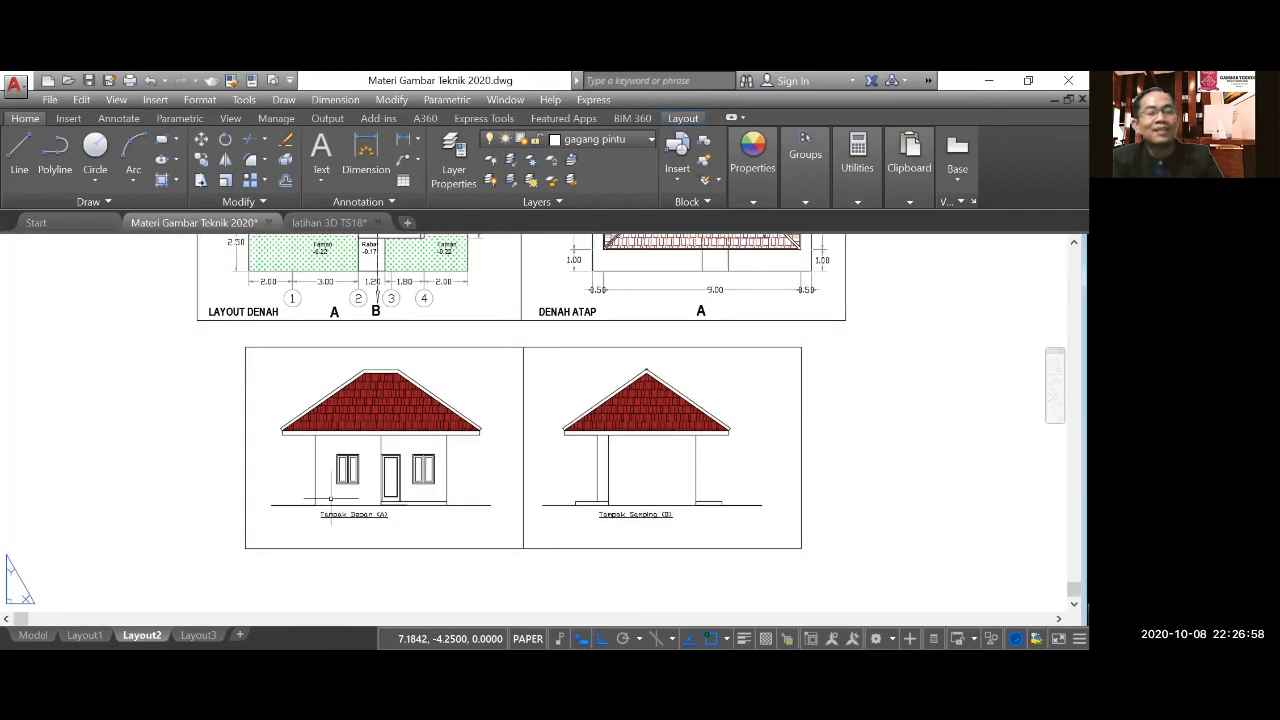